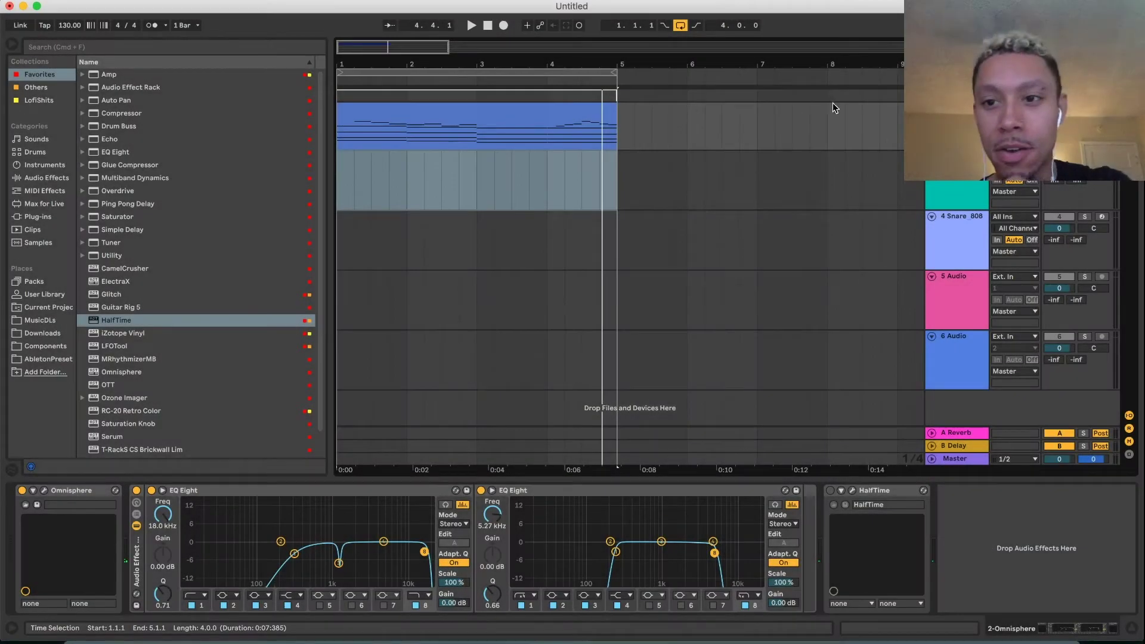
View the Dreampiano D-50 patch in the Omnisphere plug-in while playing the four-bar clip, and close the plug-in window
click(610, 112)
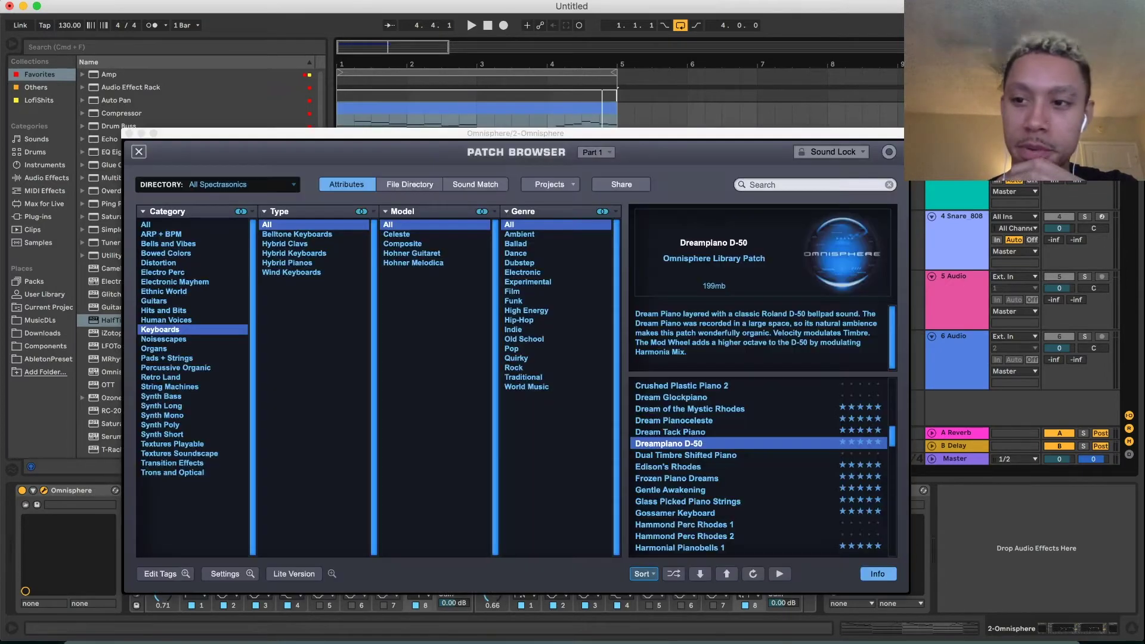
click(44, 490)
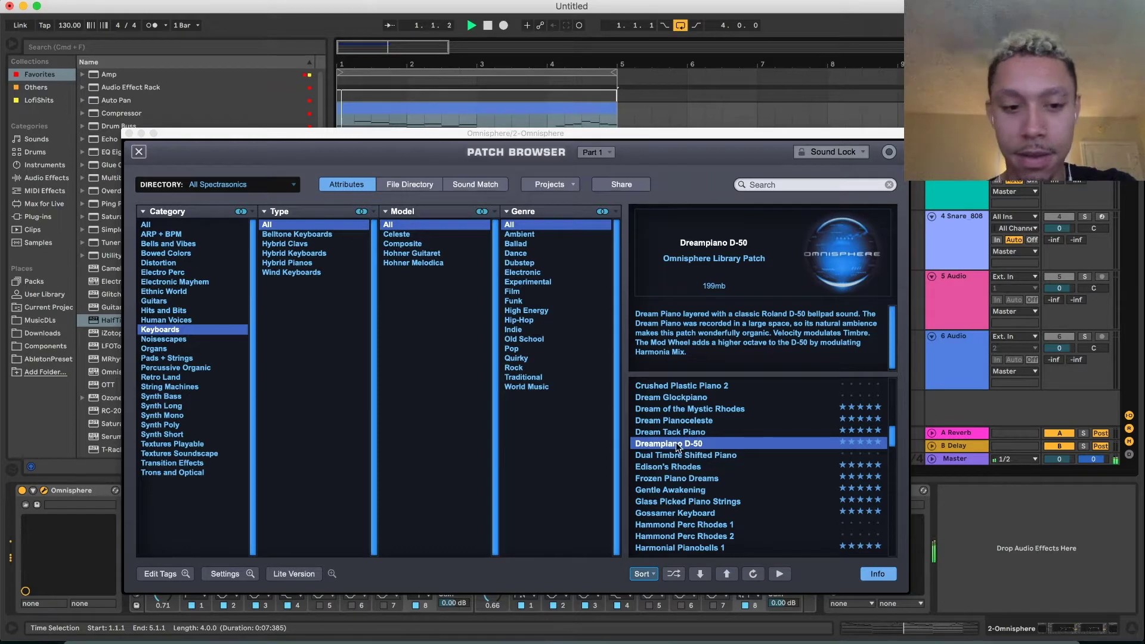
key(space)
click(129, 133)
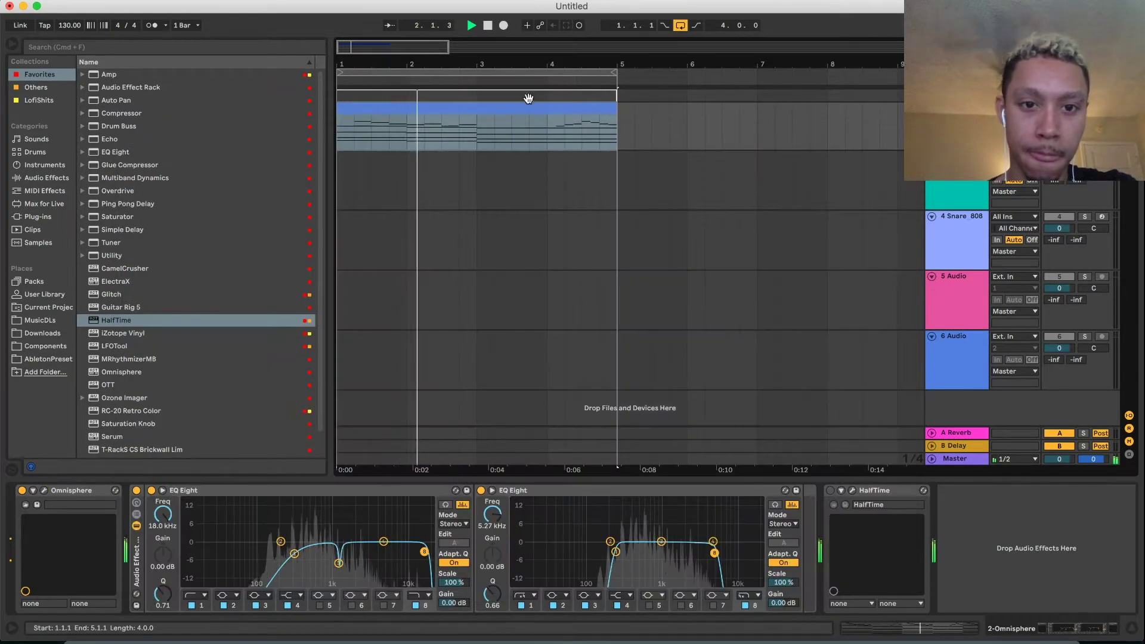
Add another EQ Eight from the audio effects to the end of the Omnisphere track's device chain, and delete it
click(269, 494)
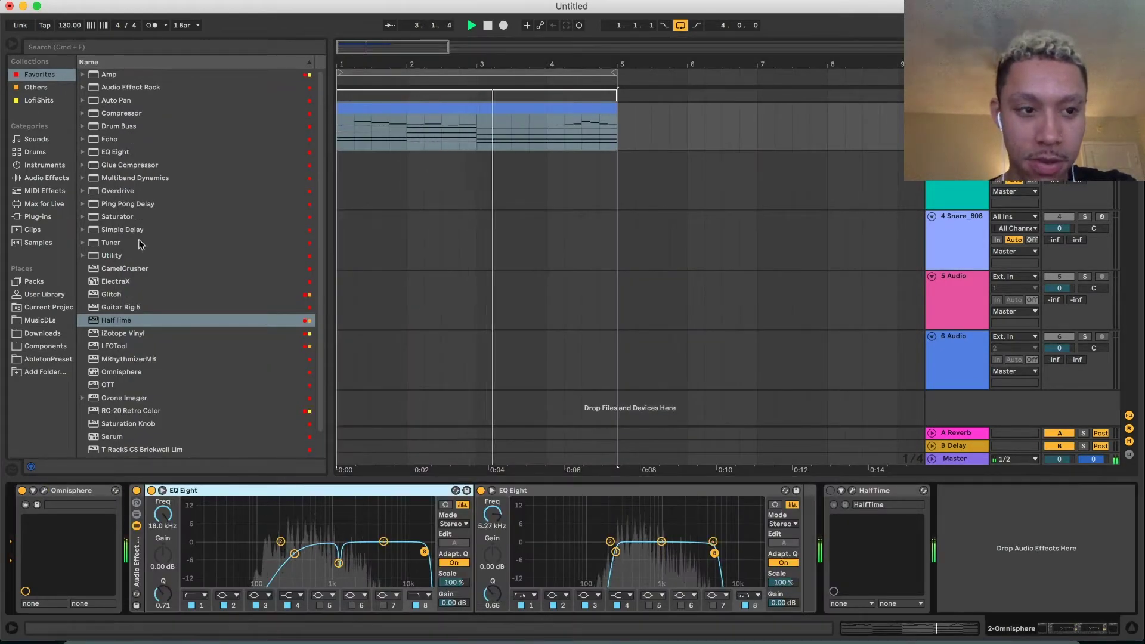
click(48, 179)
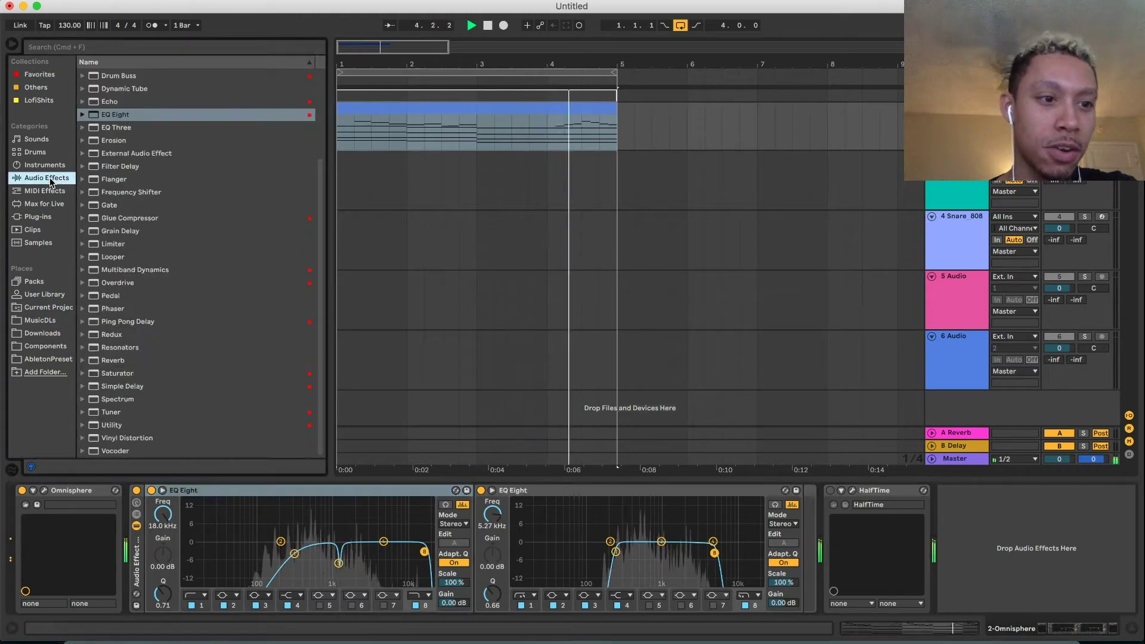
key(space)
click(50, 188)
click(48, 178)
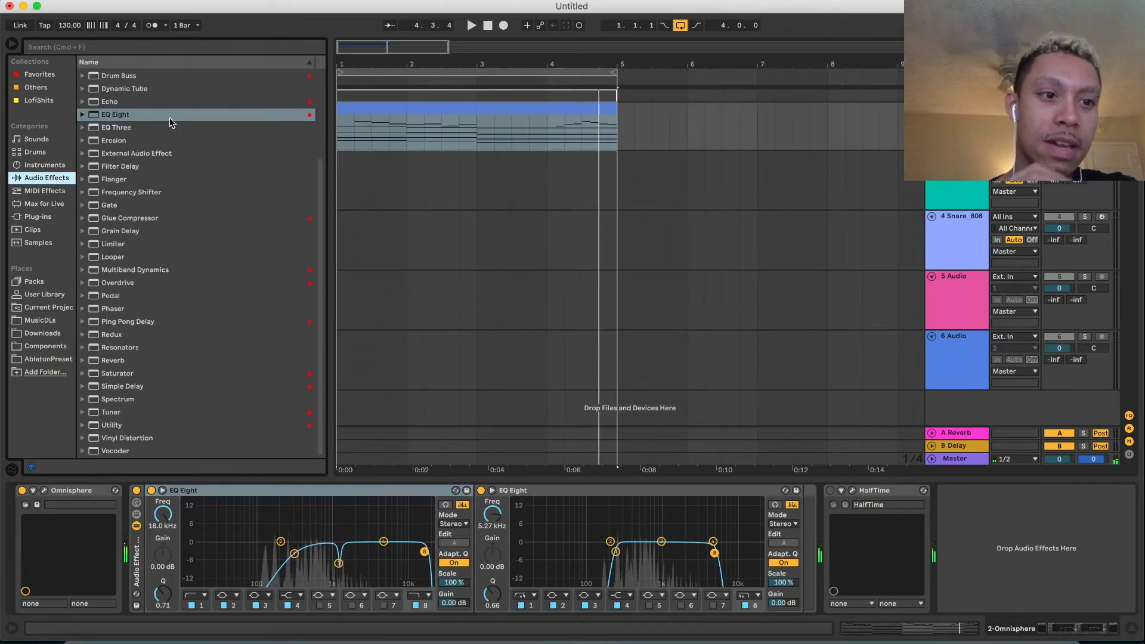
click(115, 114)
double_click(115, 115)
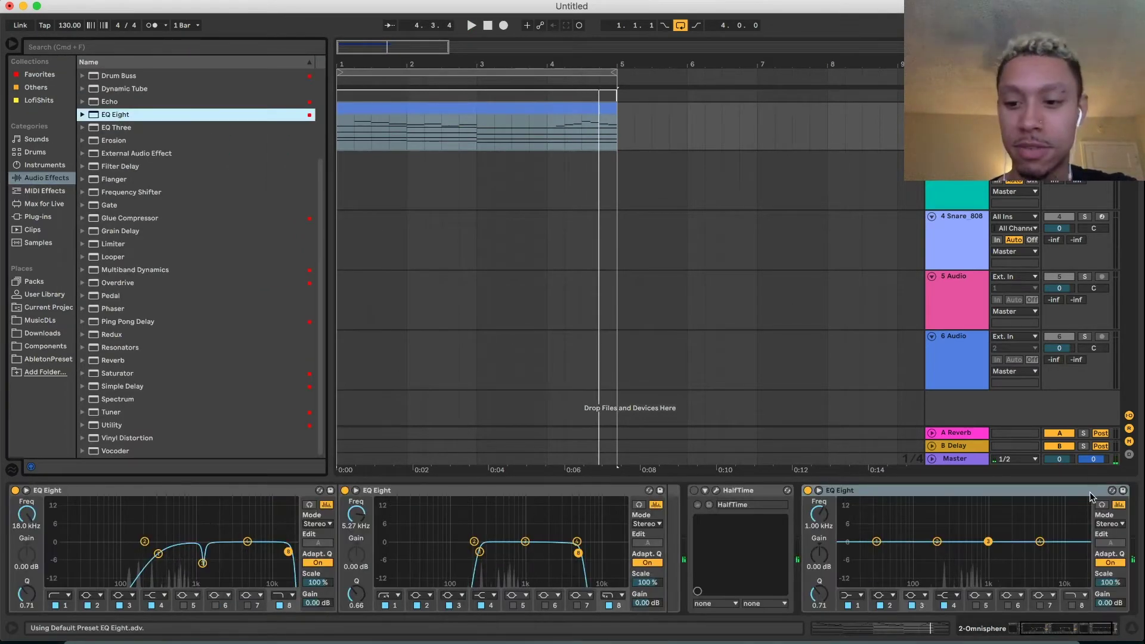
click(1044, 492)
key(Delete)
Try a steeper low-cut filter type on band 1 of the first EQ Eight, and restore its gentler low cut
click(202, 602)
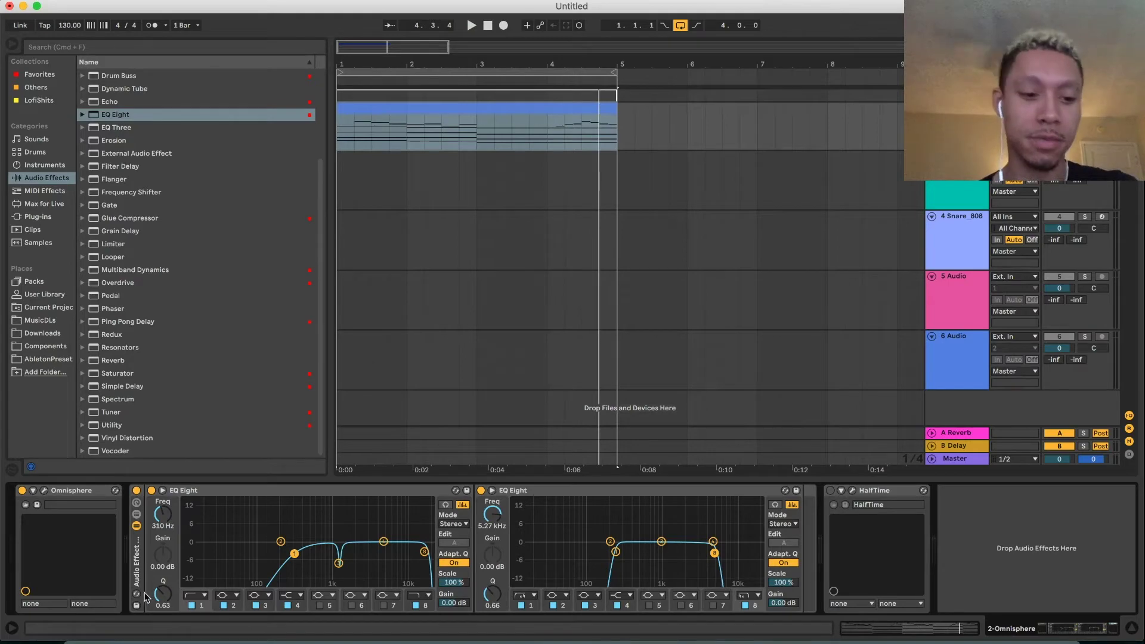
click(200, 595)
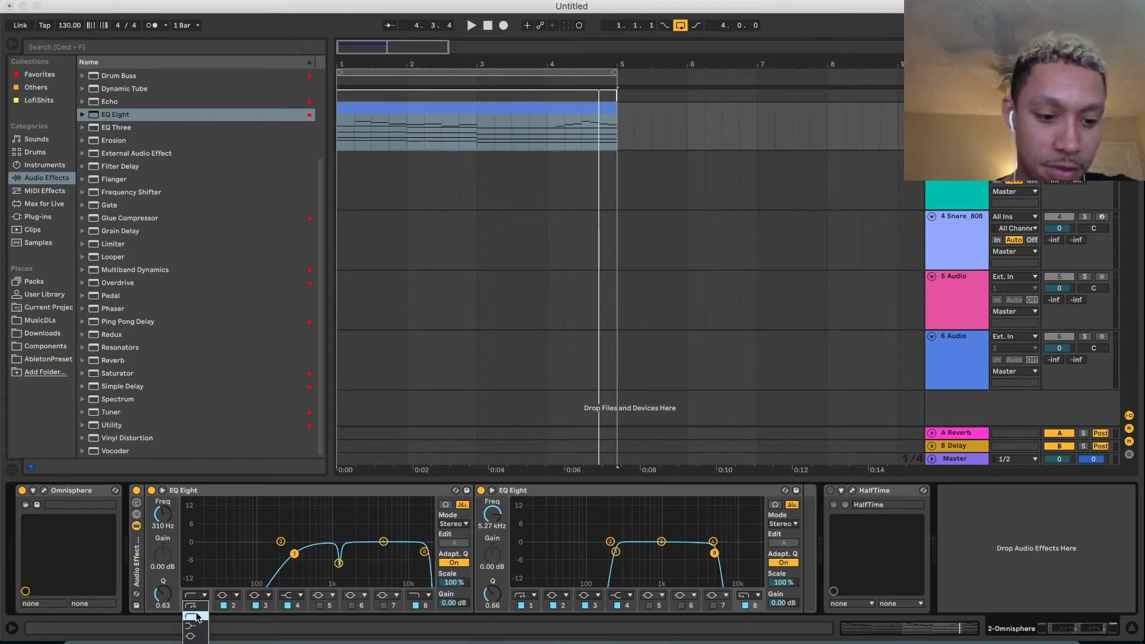
click(197, 617)
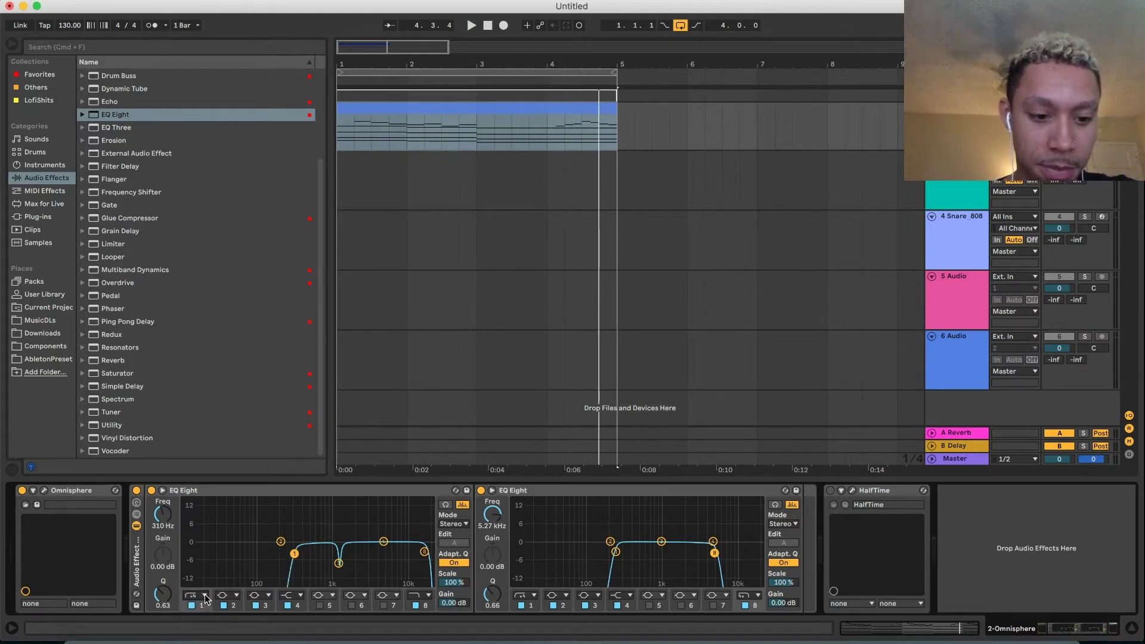
click(204, 595)
click(207, 616)
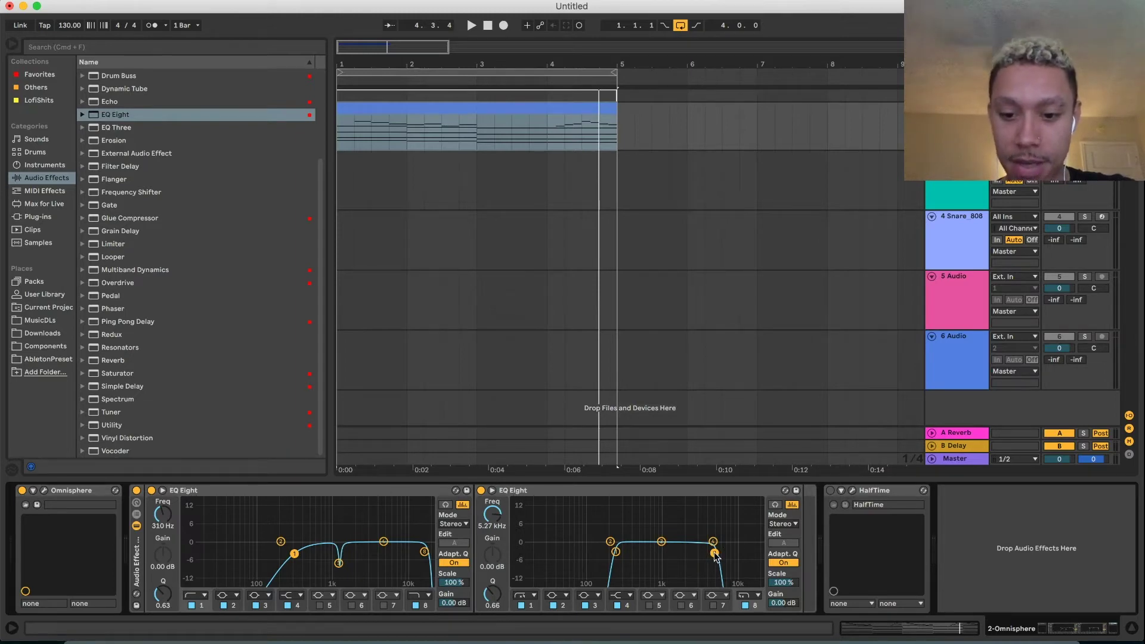
Play the loop and compare it with band 8 of the second EQ Eight off and on, and with the effect rack bypassed and active
click(745, 605)
key(space)
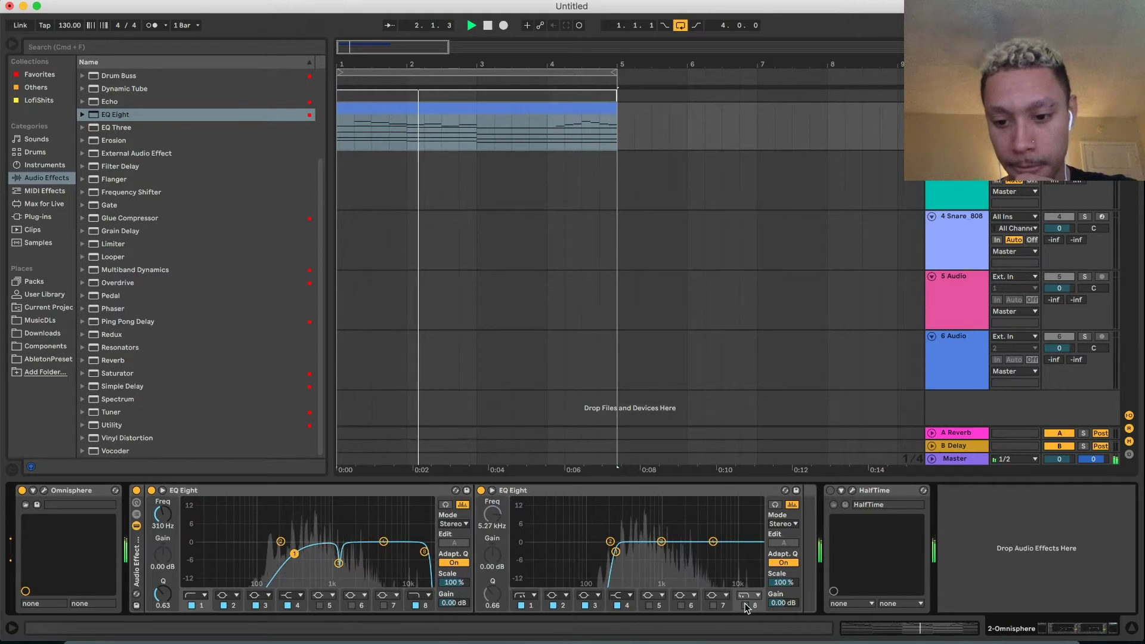
click(745, 605)
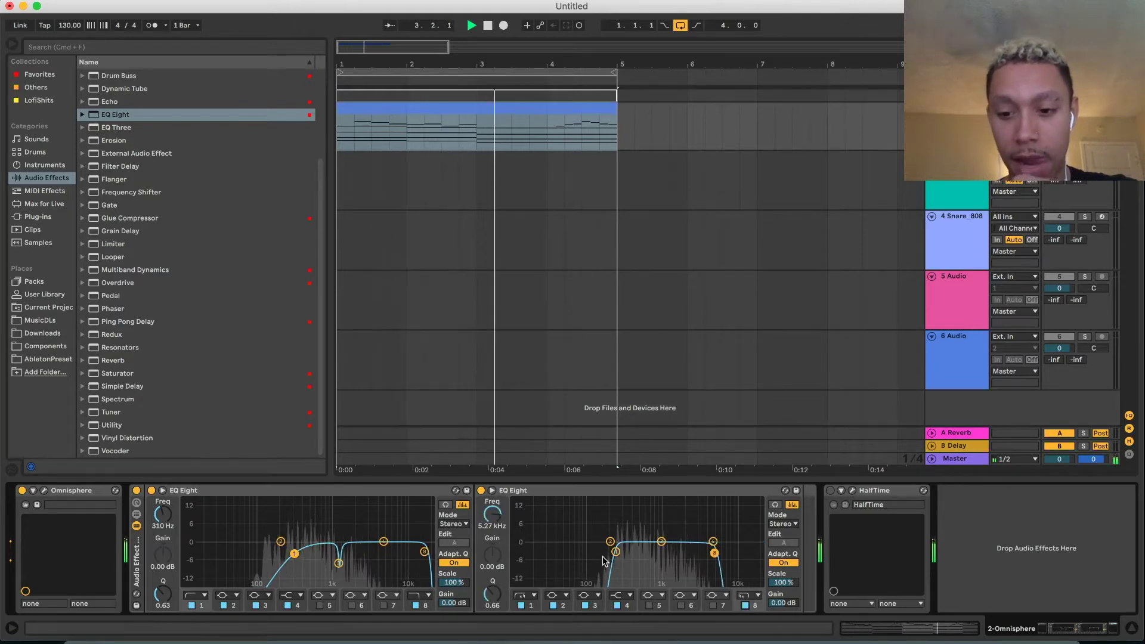
click(136, 490)
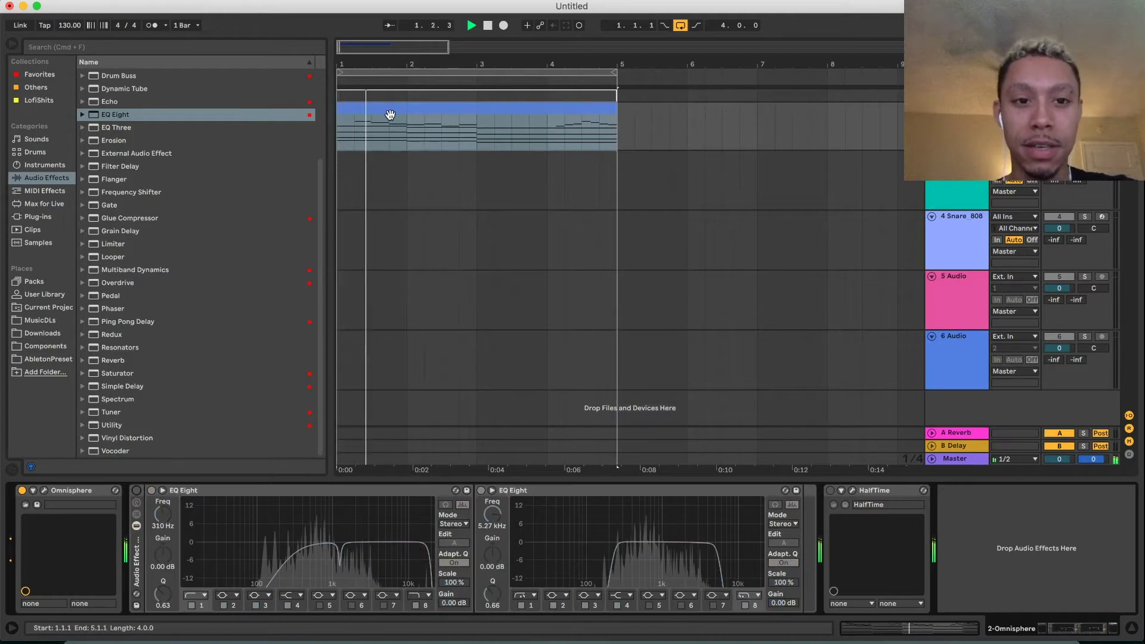
click(137, 491)
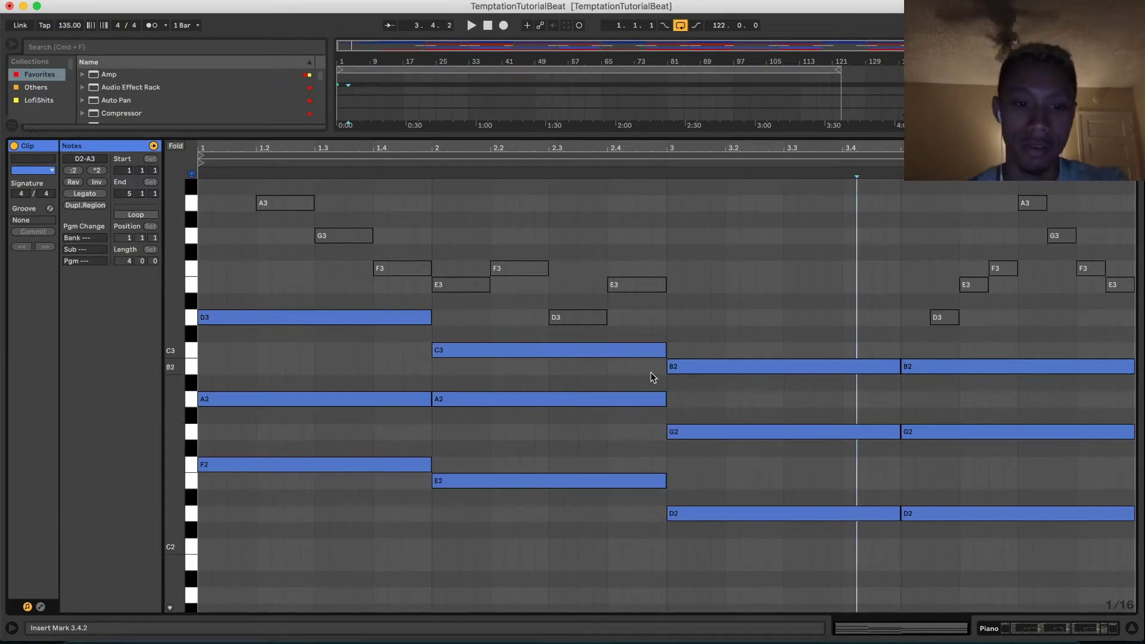
In the TemptationTutorialBeat project, play the Piano clip, view the track's device chain and arrangement, and reopen the clip's notes
key(space)
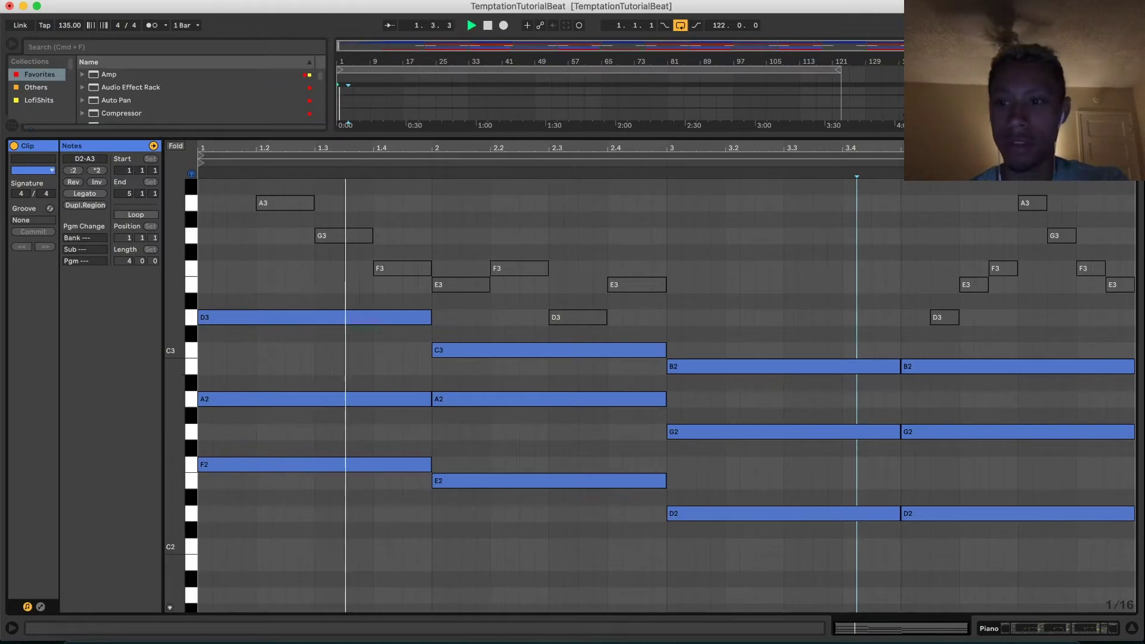
click(1086, 635)
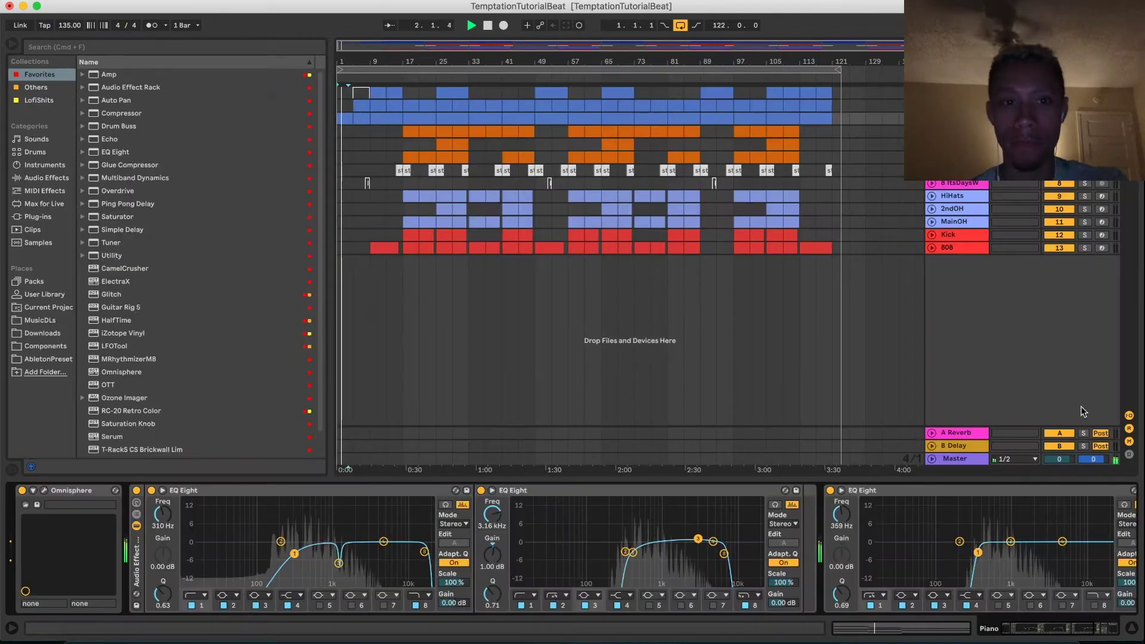
double_click(344, 119)
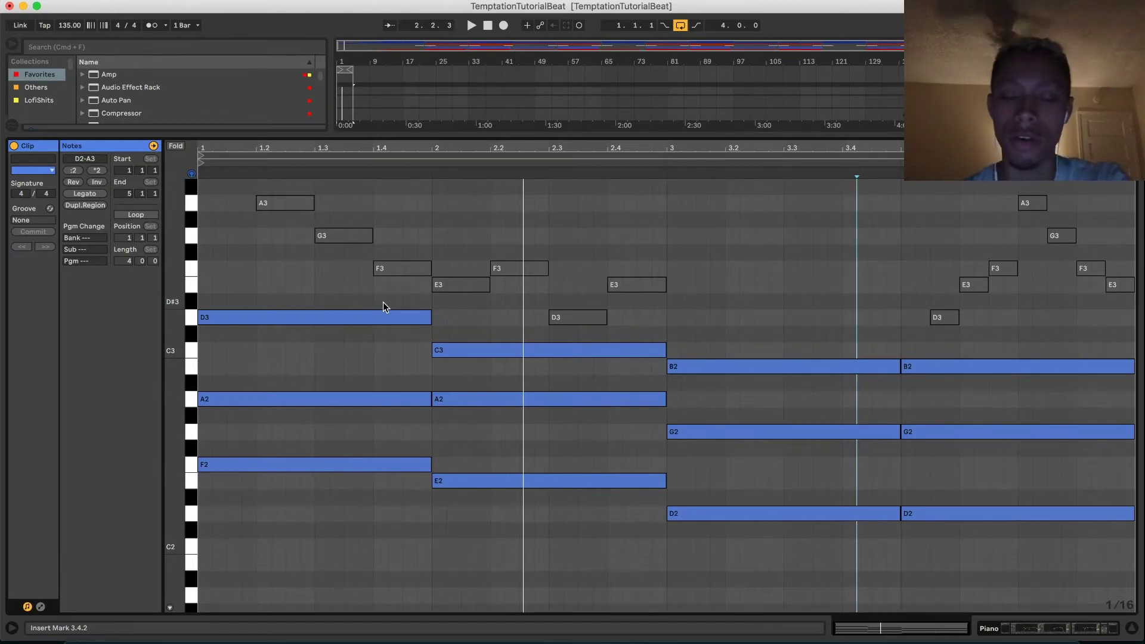
Deactivate the upper two notes of every chord, leaving the F2, E2 and D2 root notes active, and play the clip
drag(309, 434, 309, 294)
key(0)
drag(477, 318, 488, 435)
key(0)
drag(721, 329, 939, 446)
key(0)
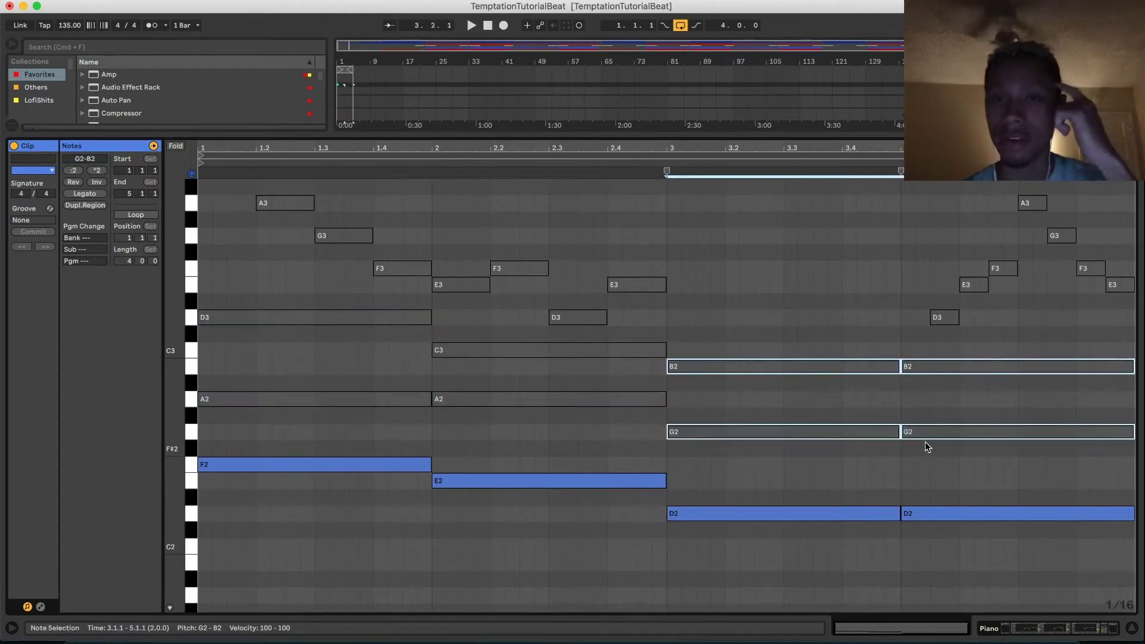
key(space)
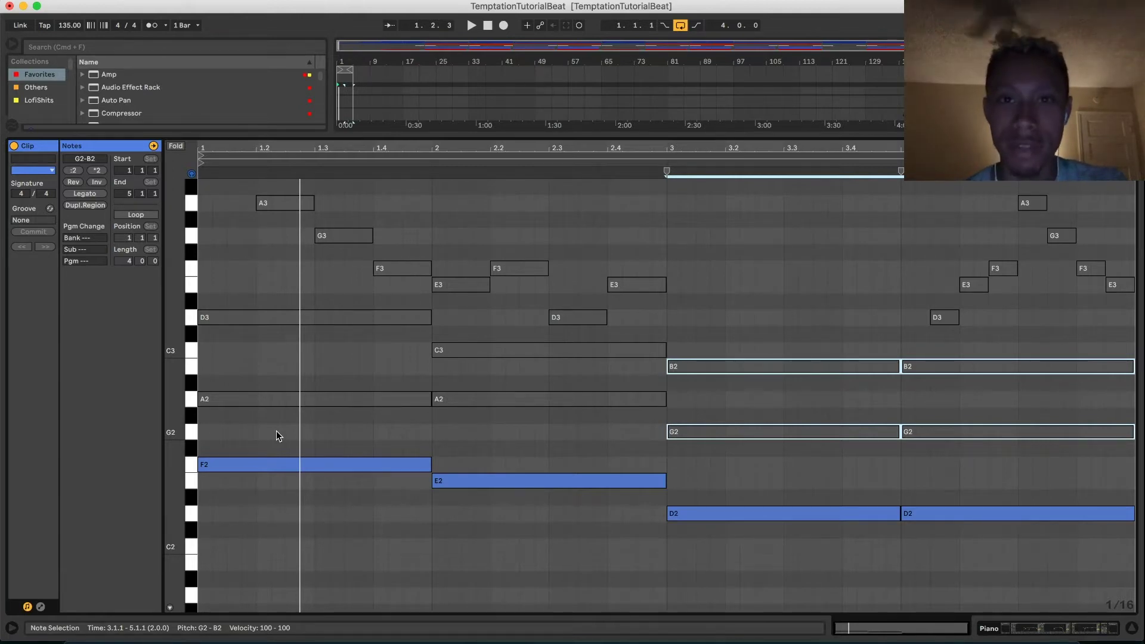
Reactivate the upper two notes of every chord in the Piano clip and clear the note selection
key(0)
drag(270, 435, 456, 313)
key(0)
click(378, 353)
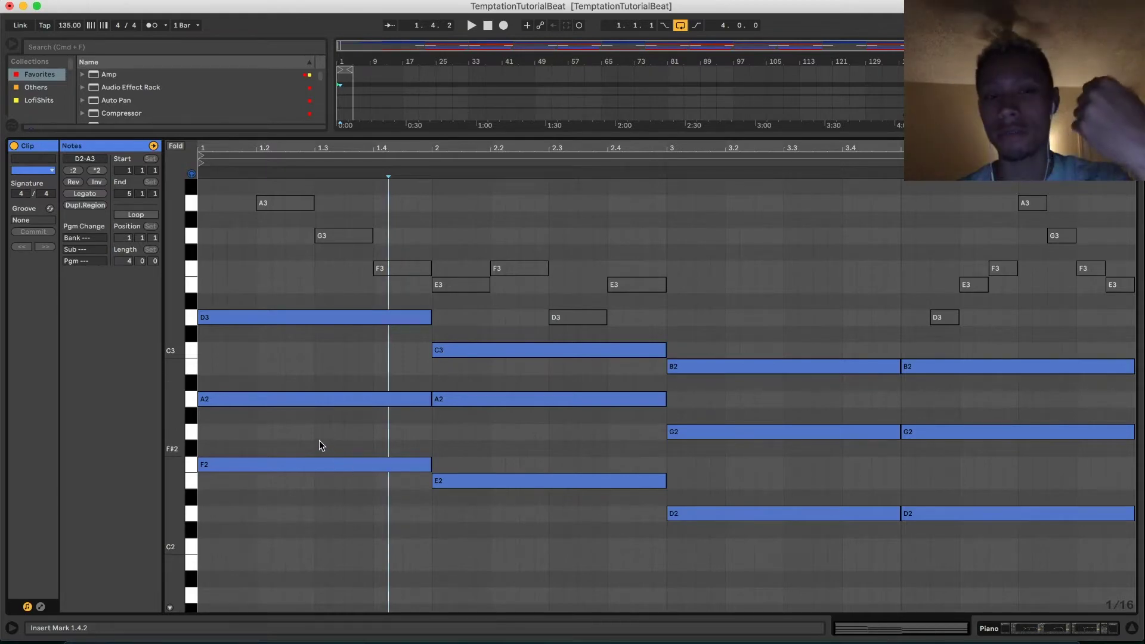
Deactivate the D3 note of the first chord and play the clip
drag(320, 435, 516, 521)
click(516, 521)
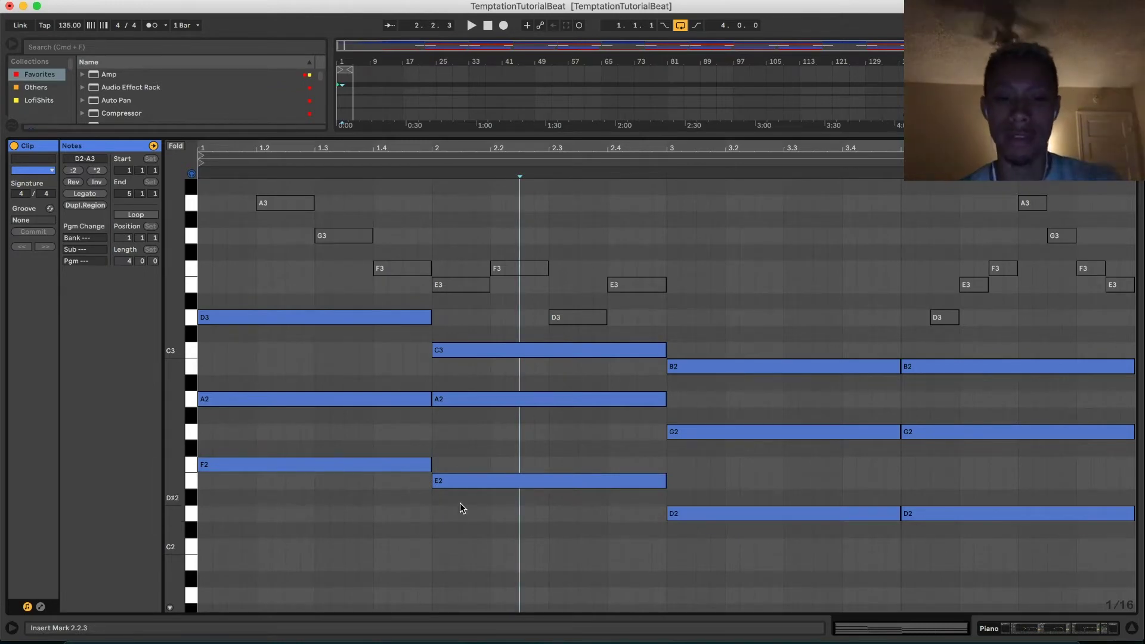
drag(390, 462, 389, 401)
mouse_move(309, 549)
mouse_down()
mouse_move(360, 312)
mouse_move(350, 427)
mouse_up()
drag(311, 286, 314, 364)
key(space)
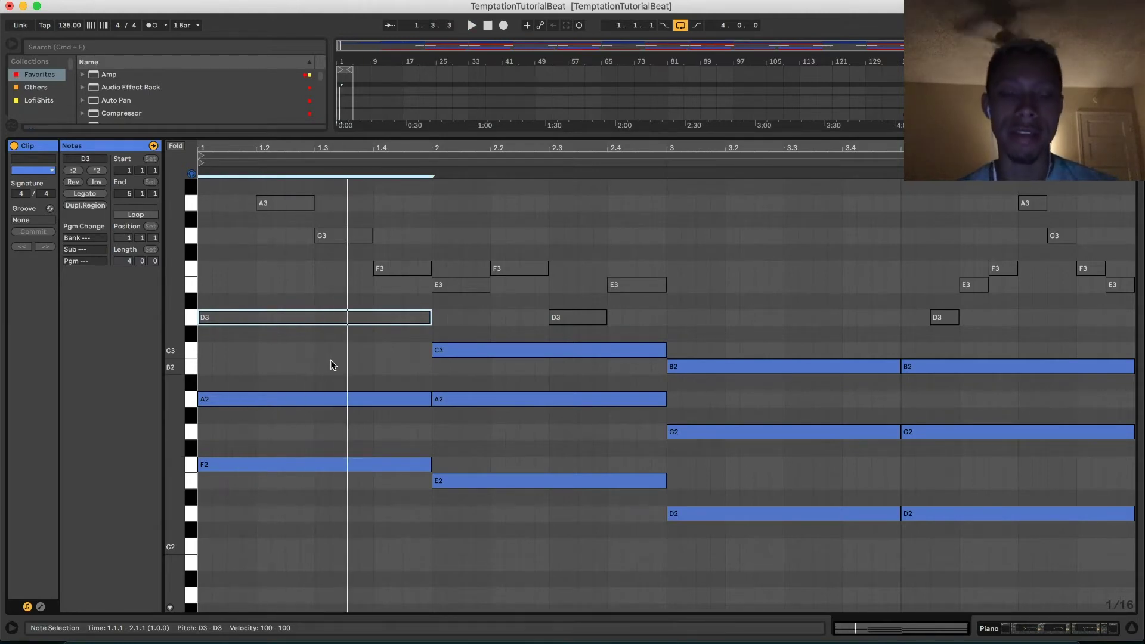
key(space)
Try raising the first chord's A2 note to B2 during playback, and return it to A2
drag(331, 369, 323, 400)
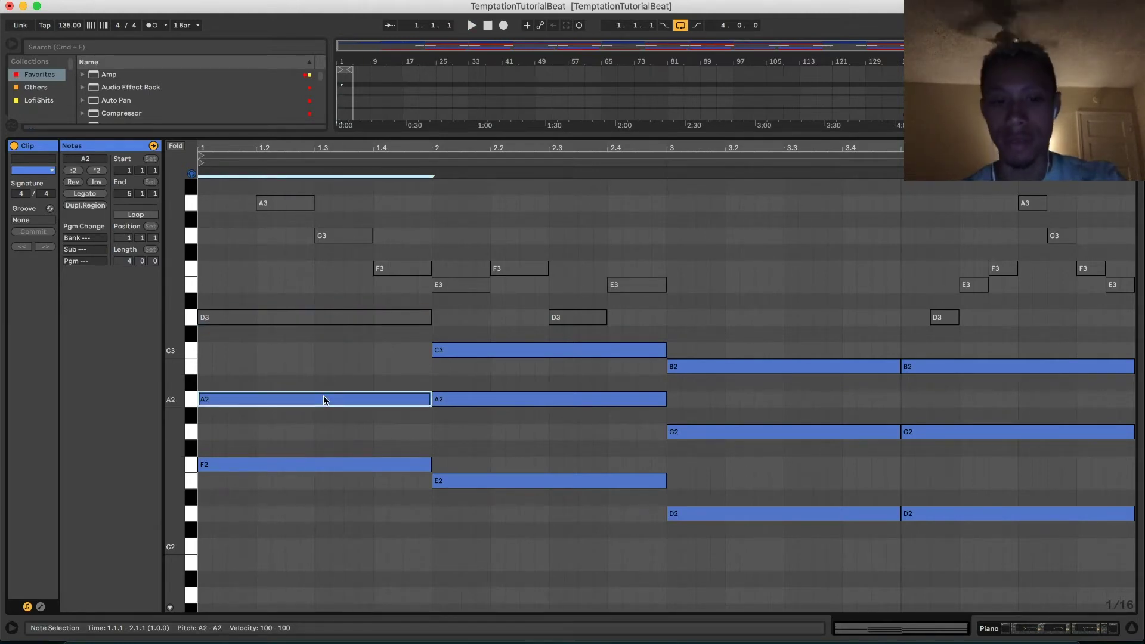
key(Up)
key(space)
key(Up)
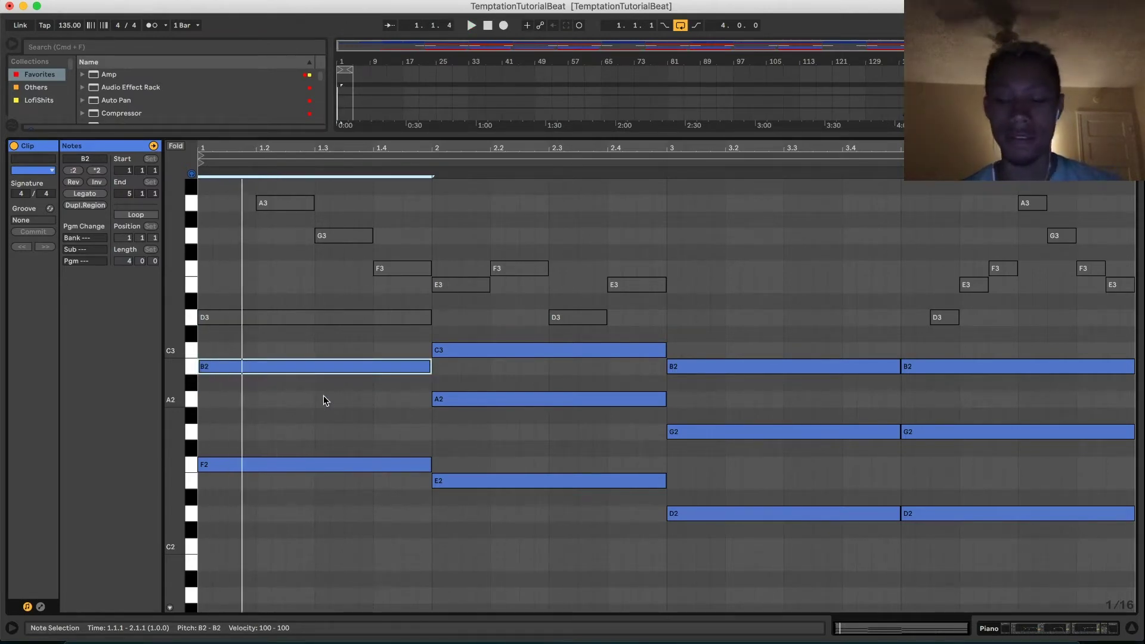
key(Down)
key(Down)
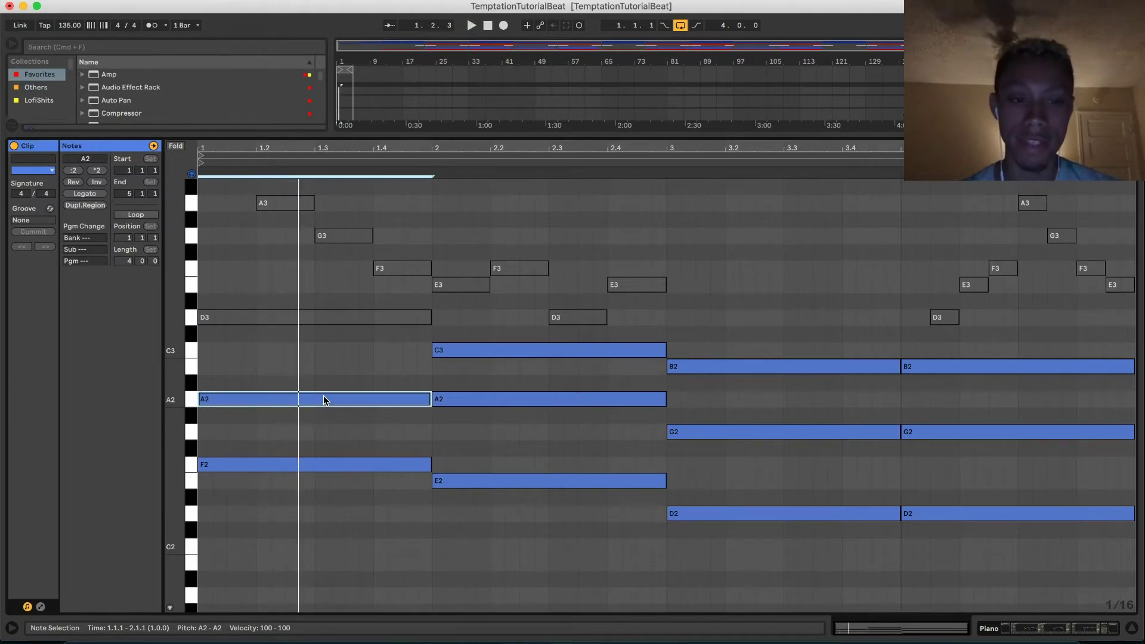
click(324, 413)
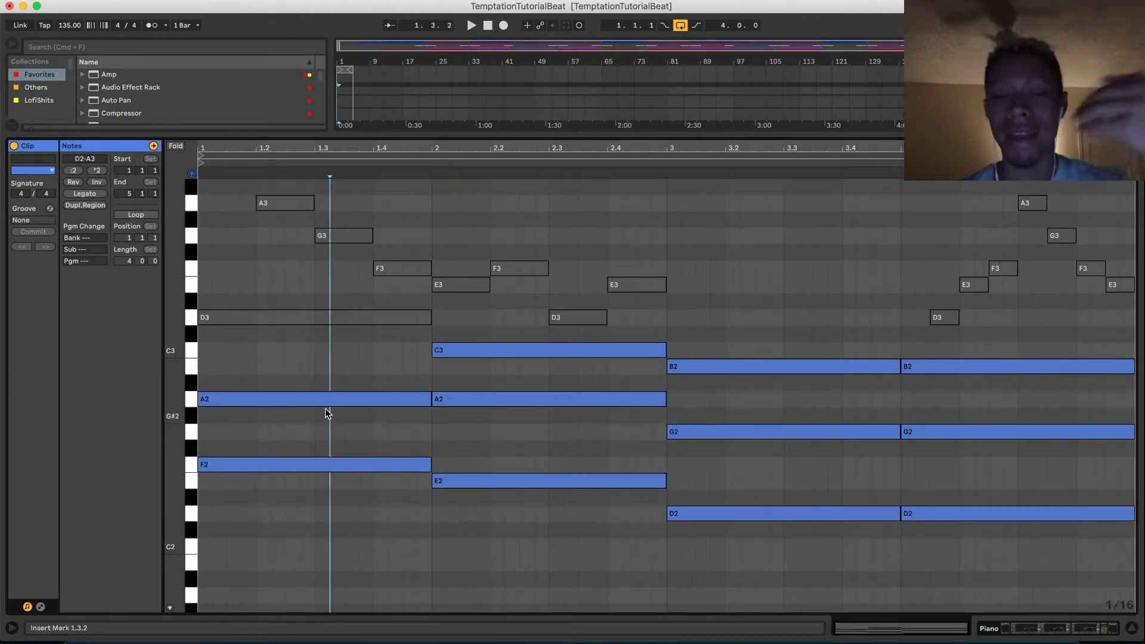
Copy the first chord's A2 note up to D3 to restore the chord's active top note, and play the progression
click(324, 400)
alt+drag(333, 397, 340, 322)
key(space)
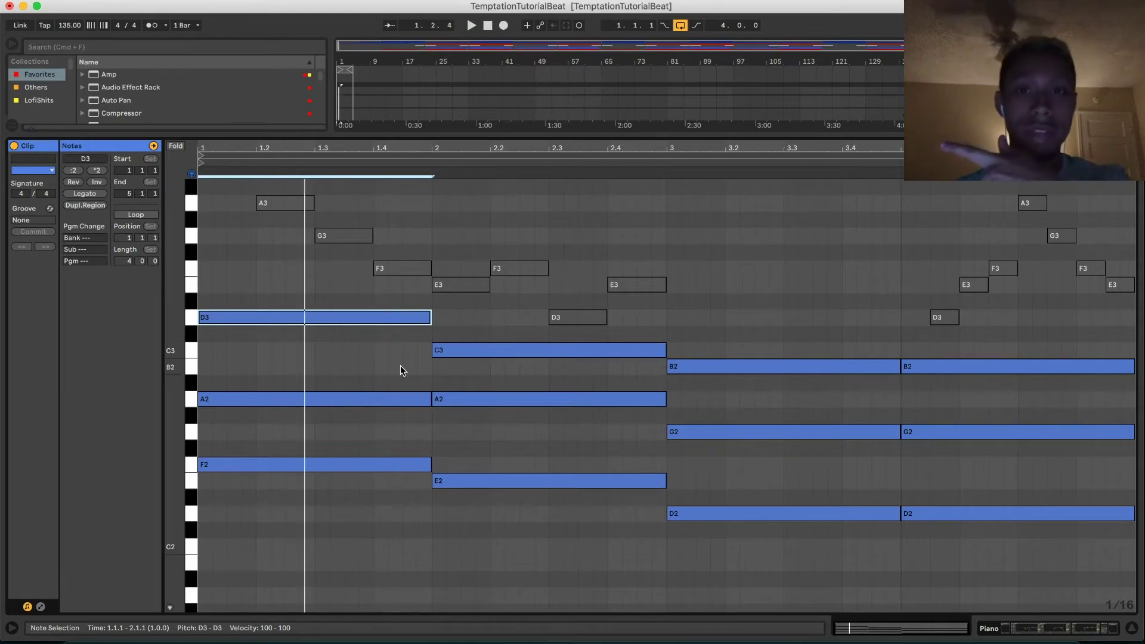
drag(470, 455, 731, 351)
click(732, 352)
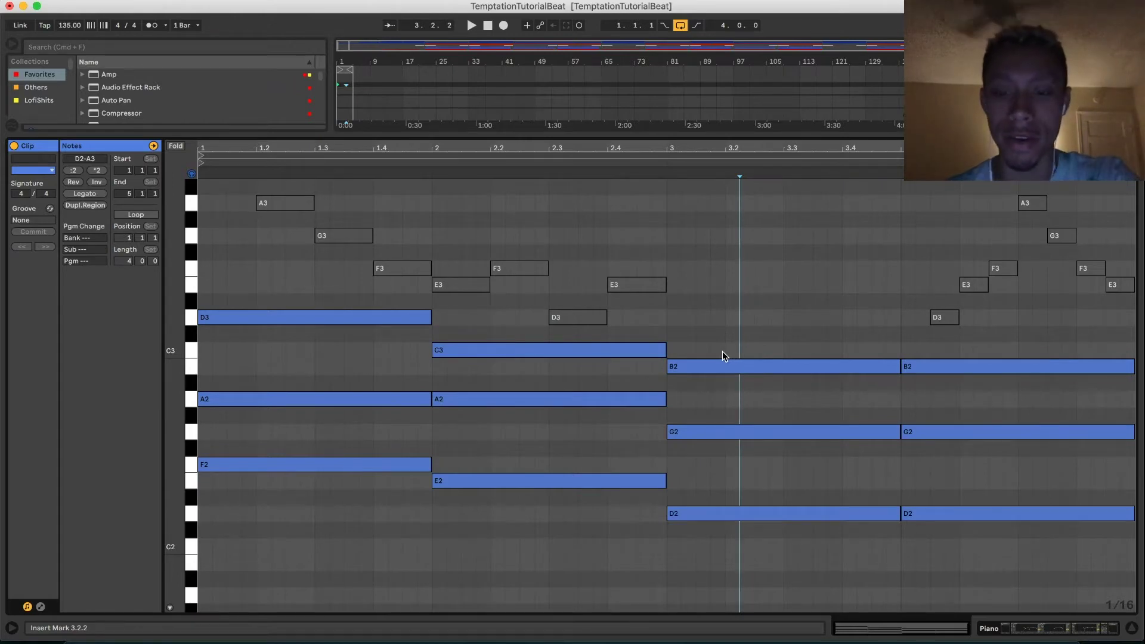
key(space)
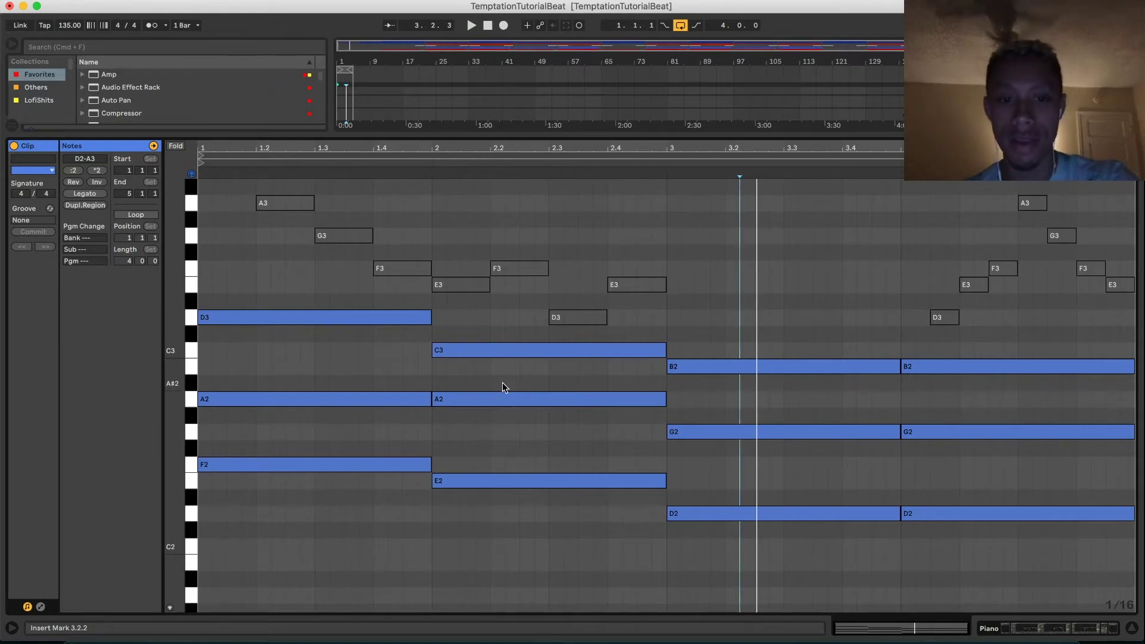
Lower the first chord's A2 note to G#2 and play the altered chord
click(386, 401)
key(Down)
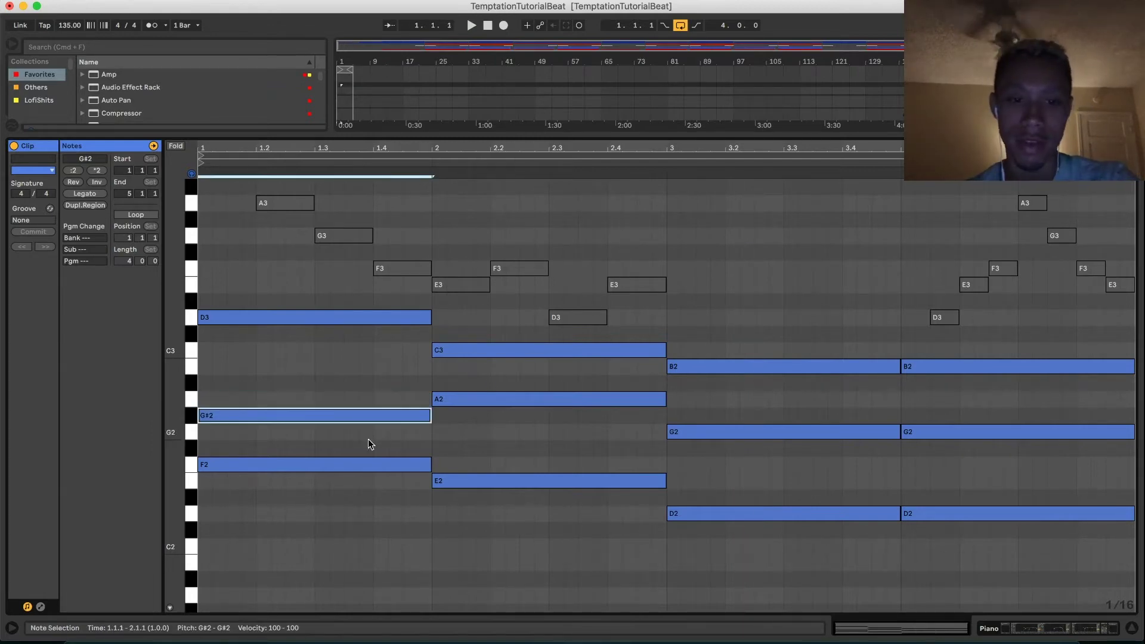
key(space)
key(space)
Lower the first chord's top note from D3 to C3 and play the clip
click(350, 314)
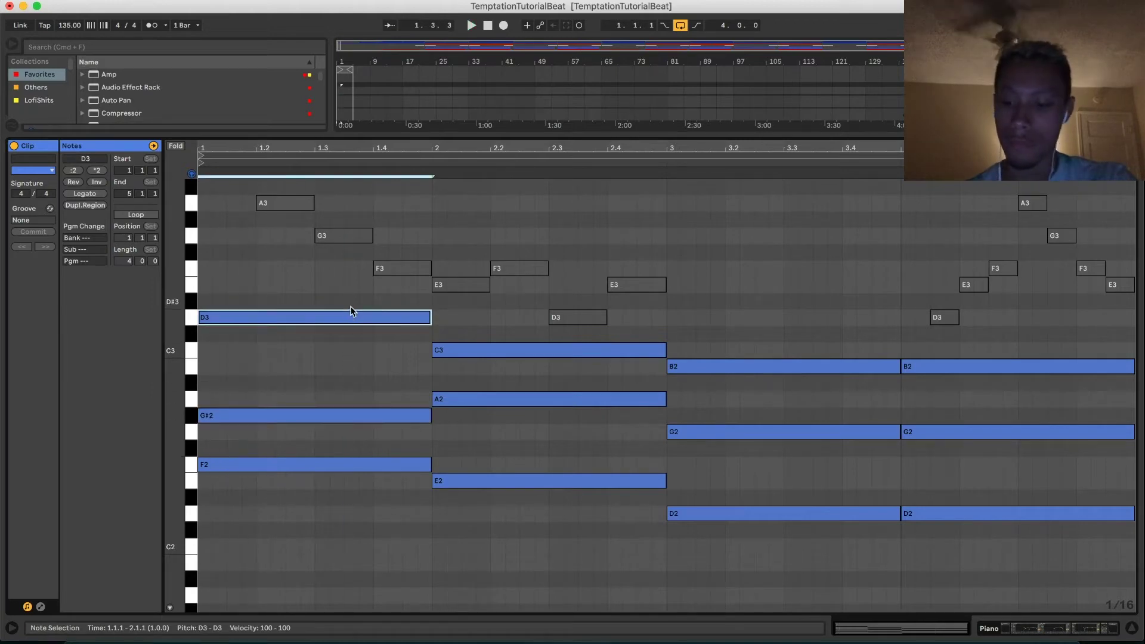
key(Down)
key(Down)
key(space)
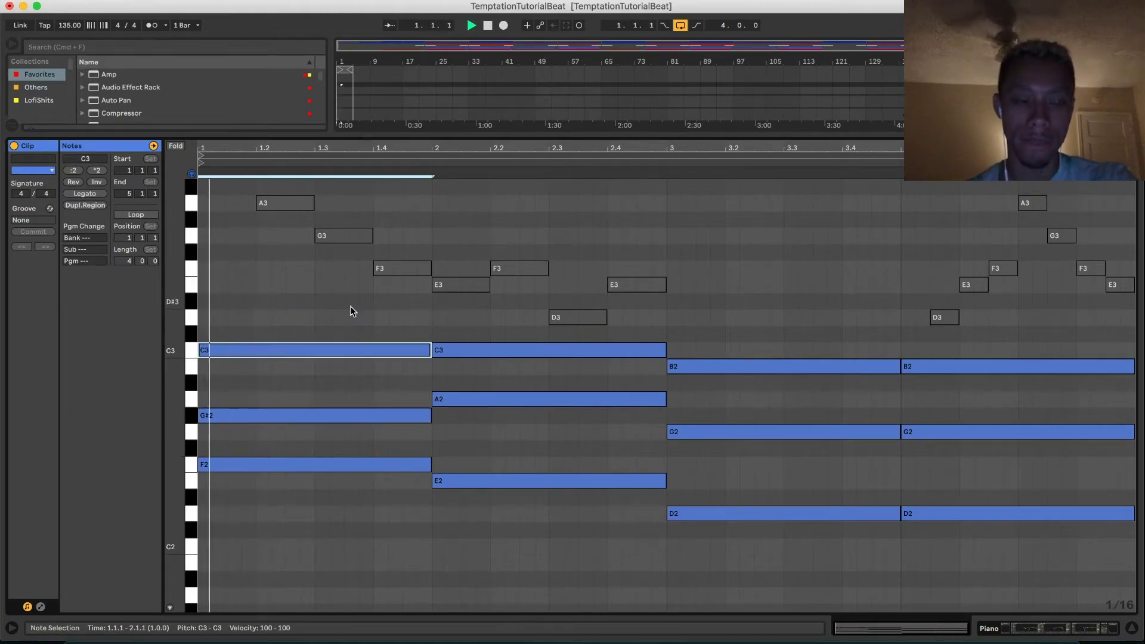
key(space)
Select the first chord's three notes, audition its F2 root note on the piano roll, and play the chord
click(338, 432)
click(356, 351)
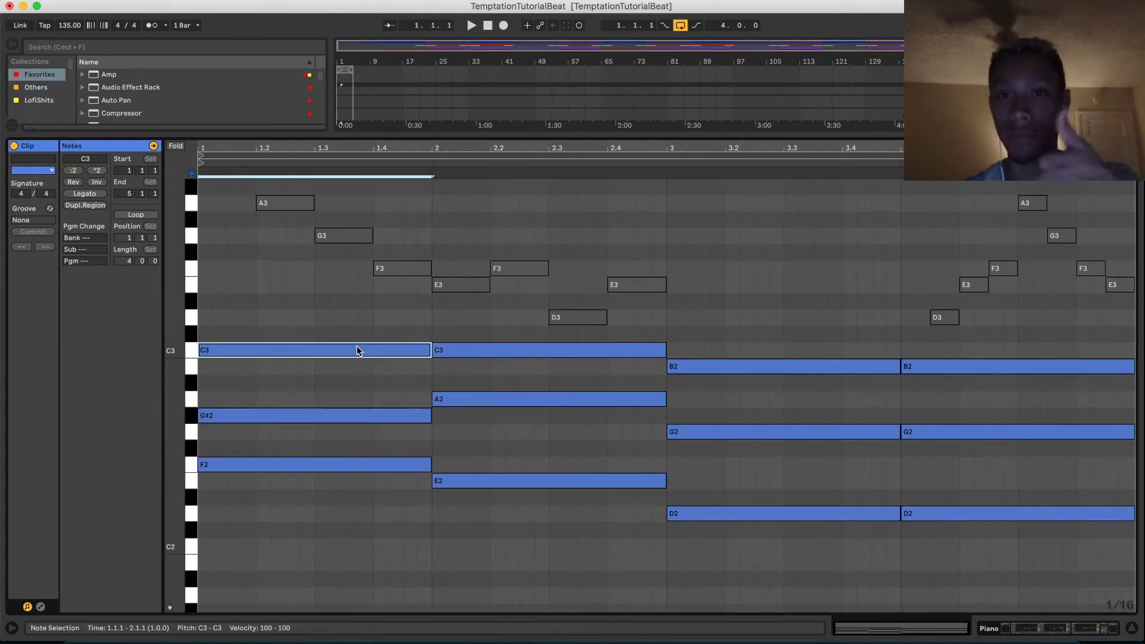
drag(307, 540, 290, 353)
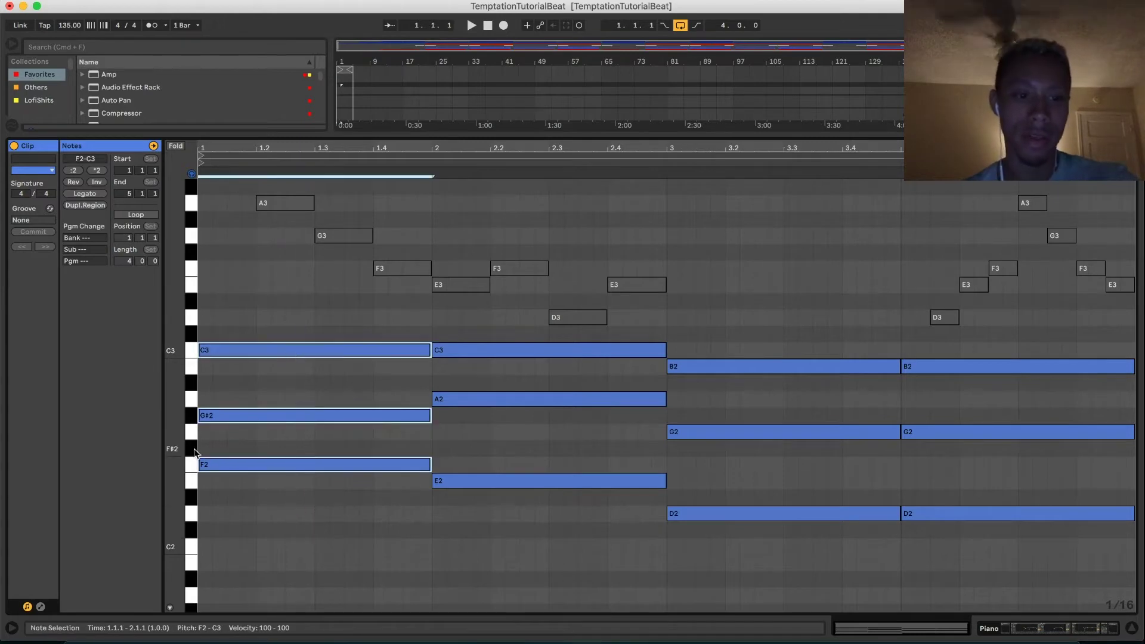
click(191, 468)
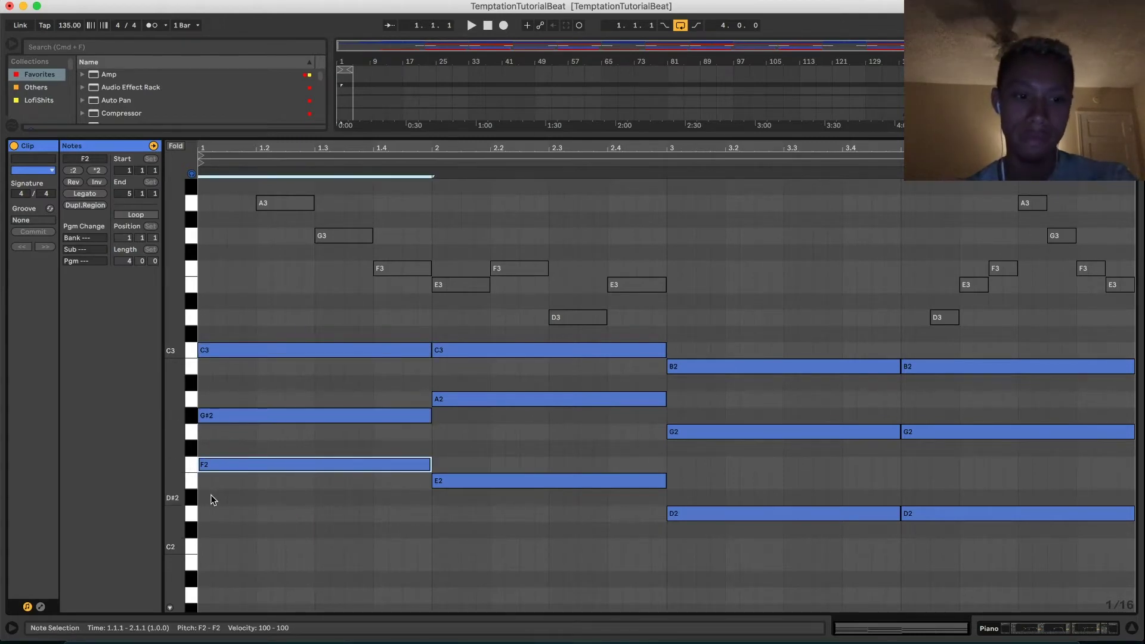
key(space)
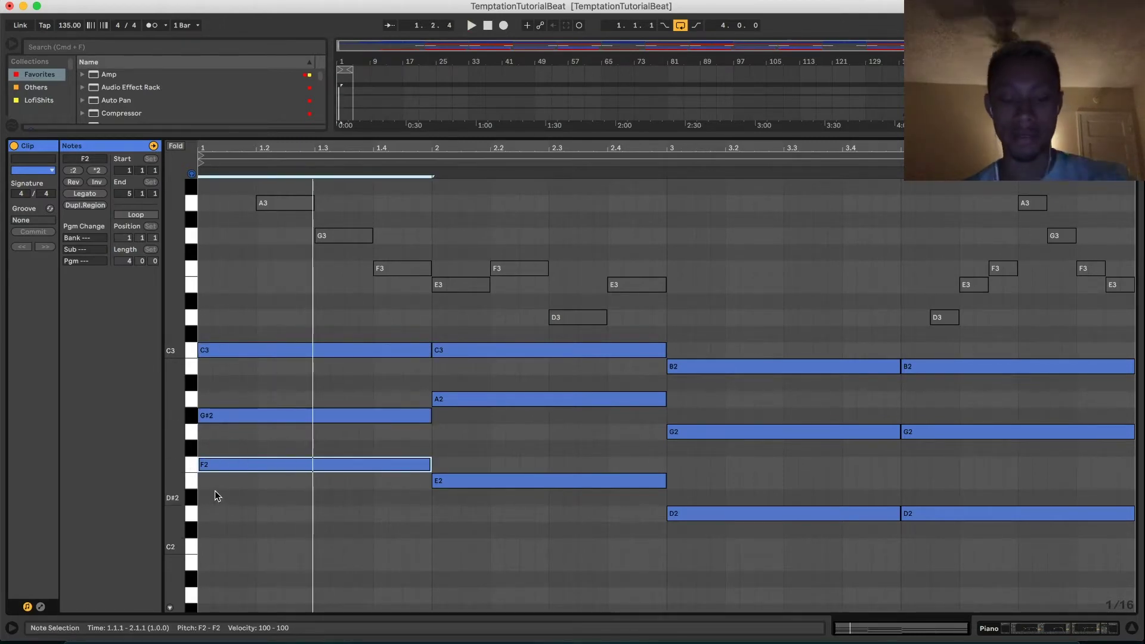
Undo the trial edits to the first chord back to A2 and D3, and reactivate the D3 note
key(super+z)
key(super+z)
key(super+z)
key(super+z)
key(super+z)
key(super+z)
click(289, 317)
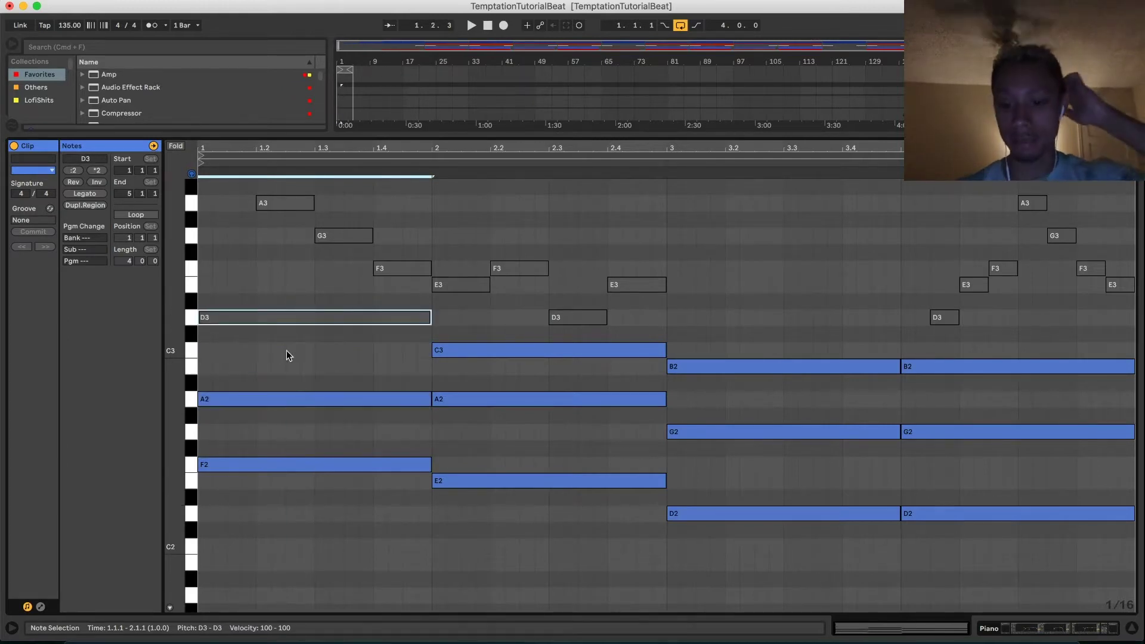
key(0)
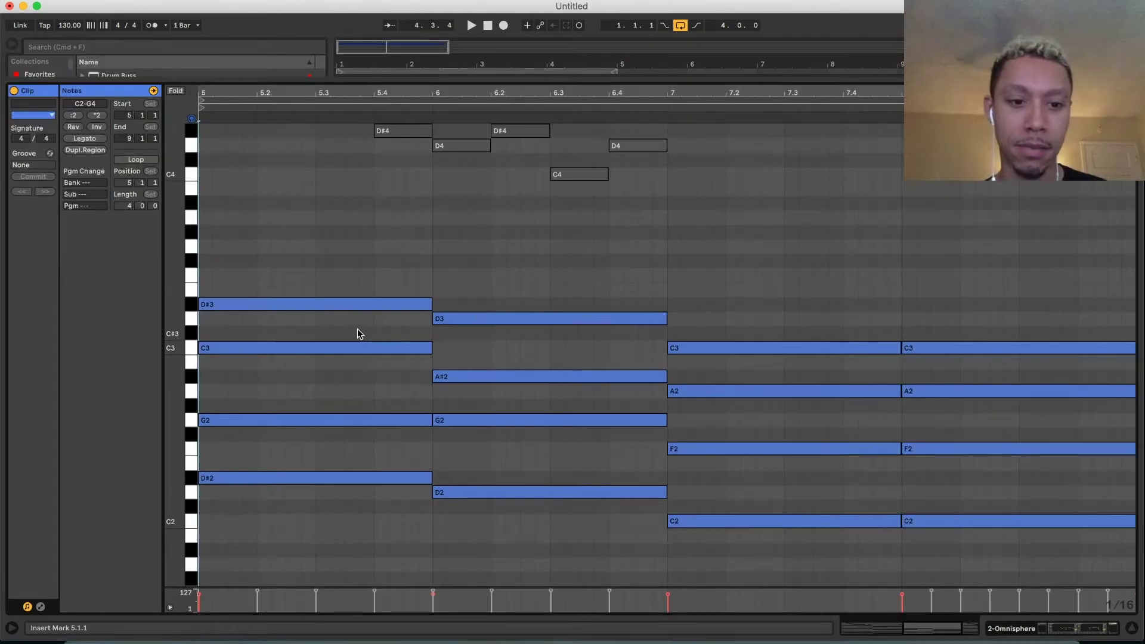
Raise the C3, A#2 and both A2 notes of the four chords by one octave and play the result
drag(357, 329, 527, 384)
drag(774, 392, 919, 410)
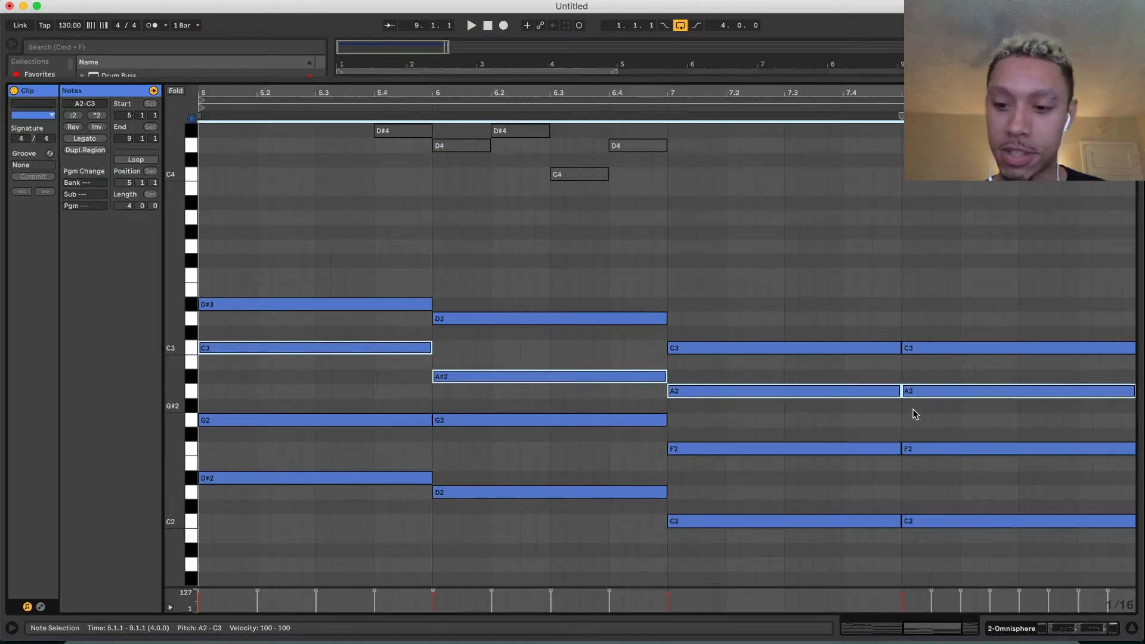
drag(927, 368, 913, 391)
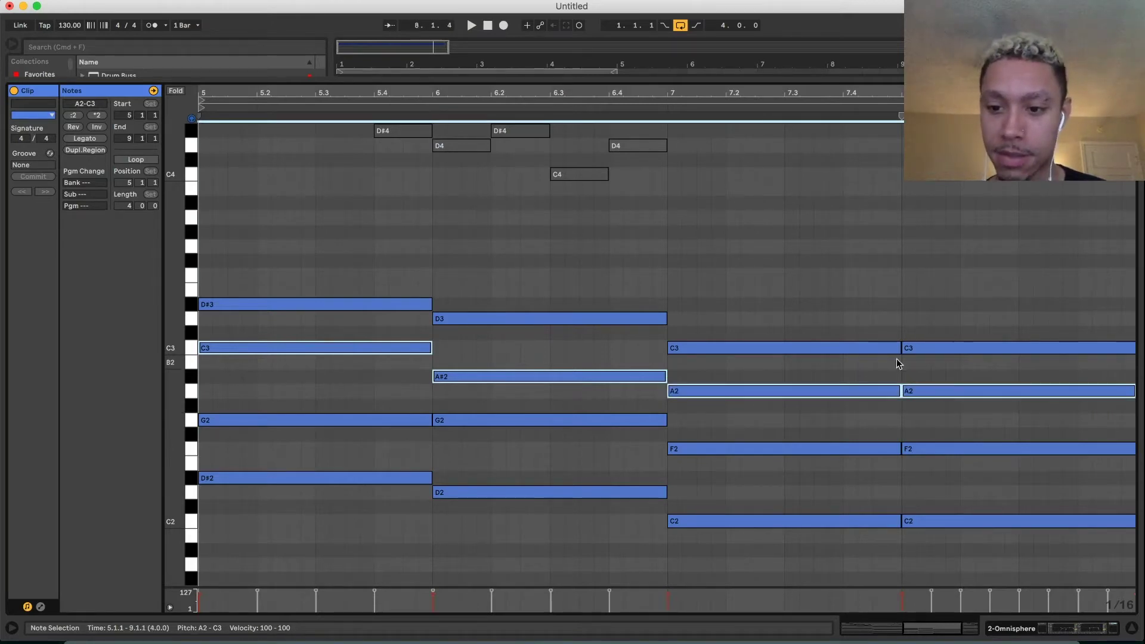
key(shift+Up)
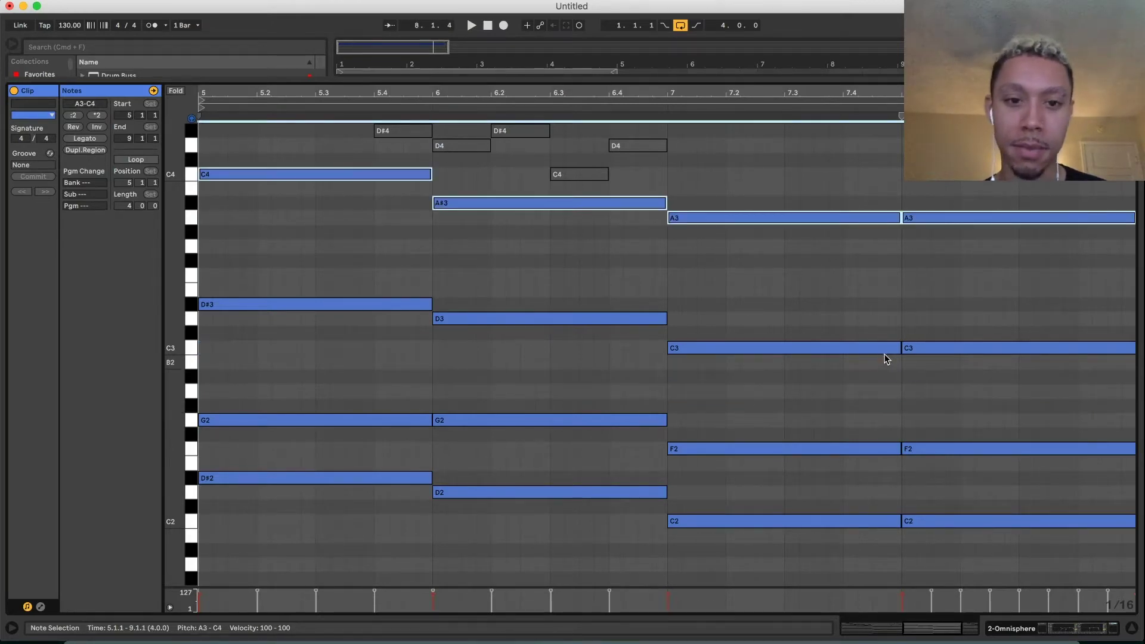
scroll(553, 324, up, 5)
key(space)
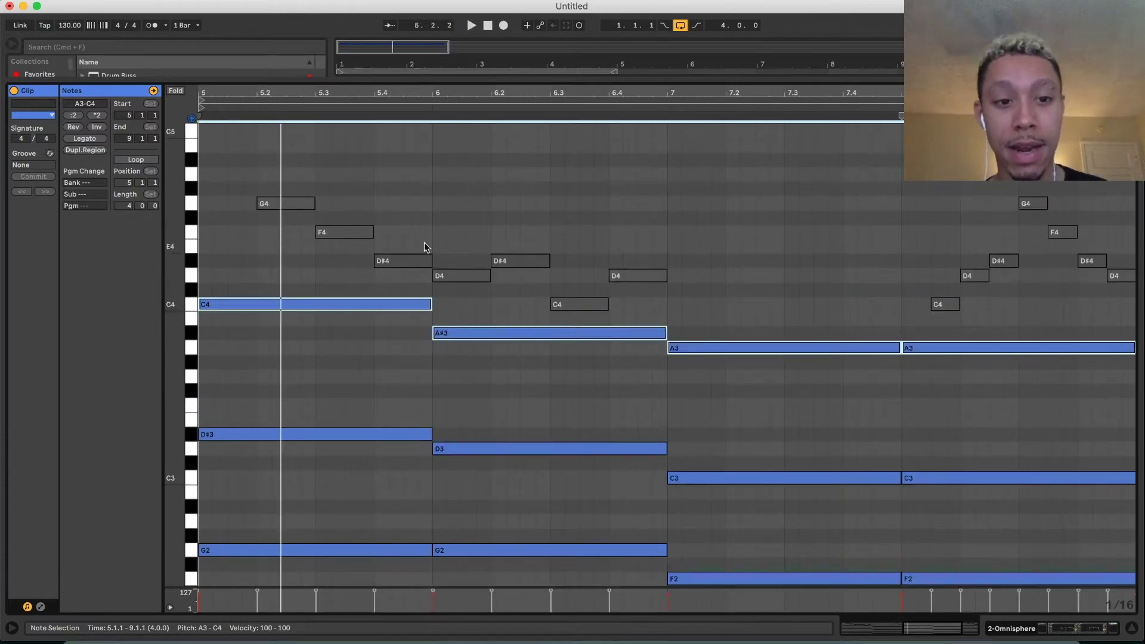
Activate all the deactivated melody notes from C4 to G4 above the chords
drag(273, 174, 637, 285)
shift+click(604, 302)
drag(864, 167, 1136, 315)
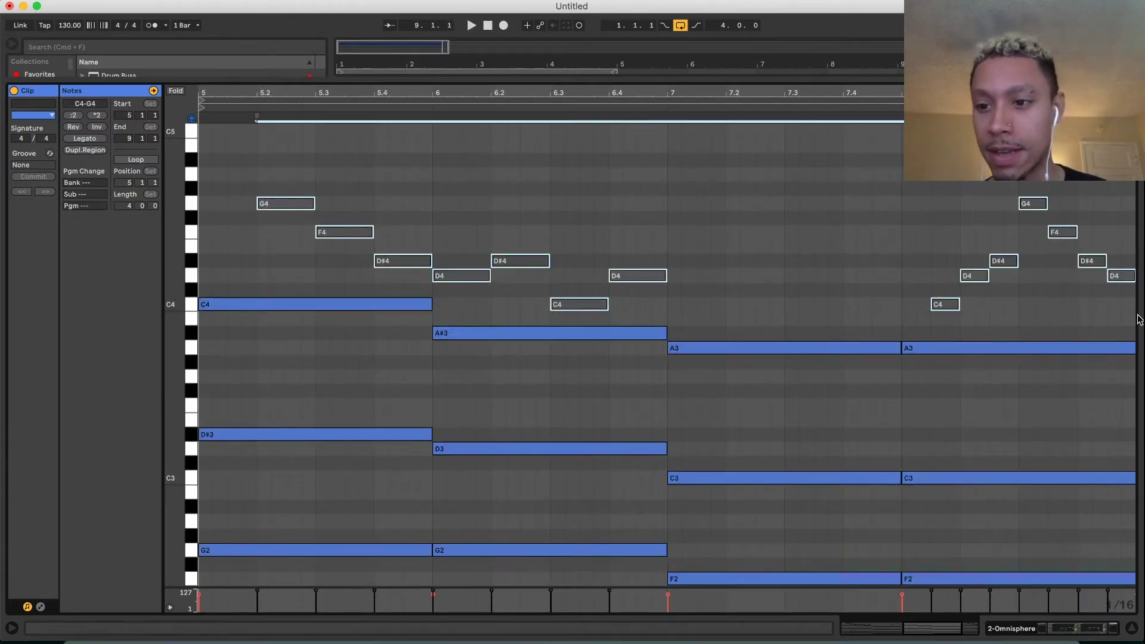
click(645, 242)
click(311, 172)
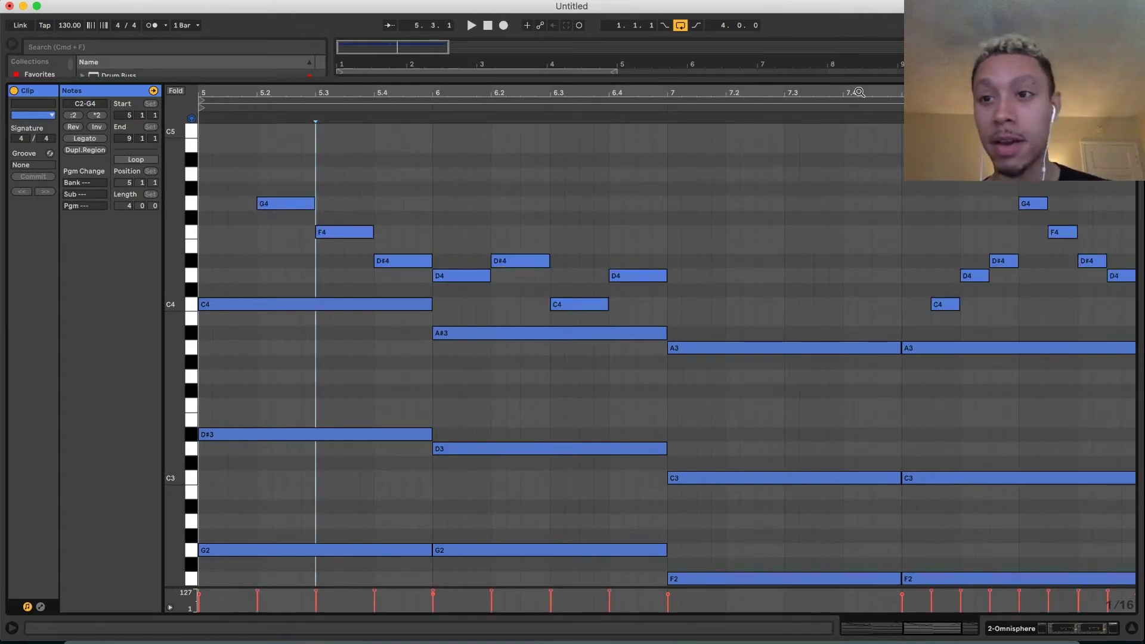
Toggle the computer MIDI keyboard, and loop and play the arrangement clip that starts at bar 5
key(super+alt+l)
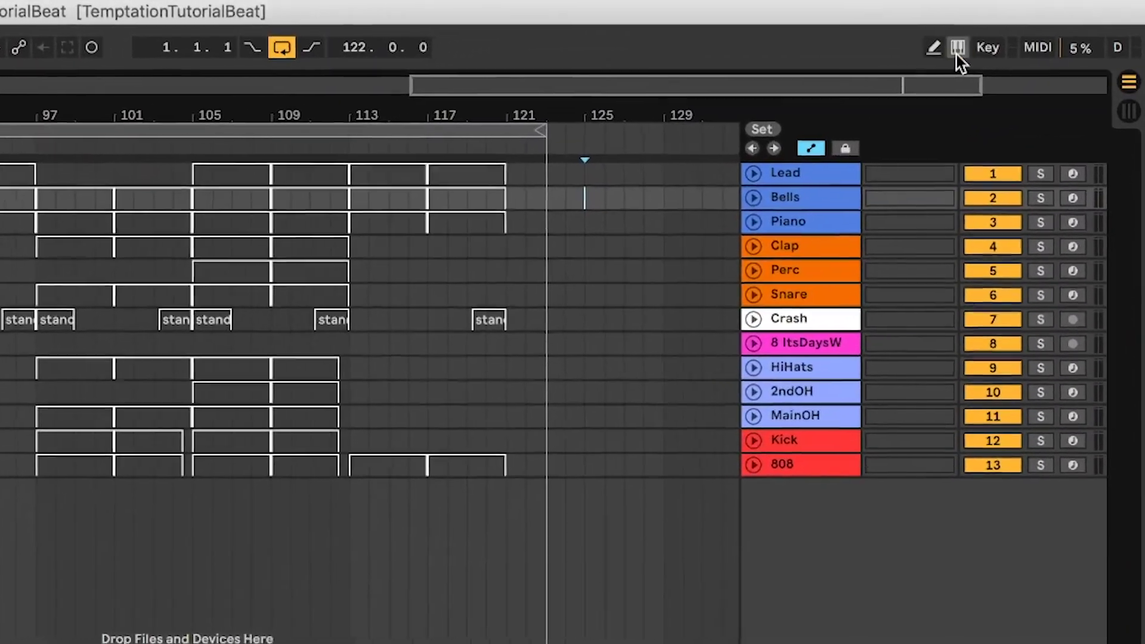
click(956, 50)
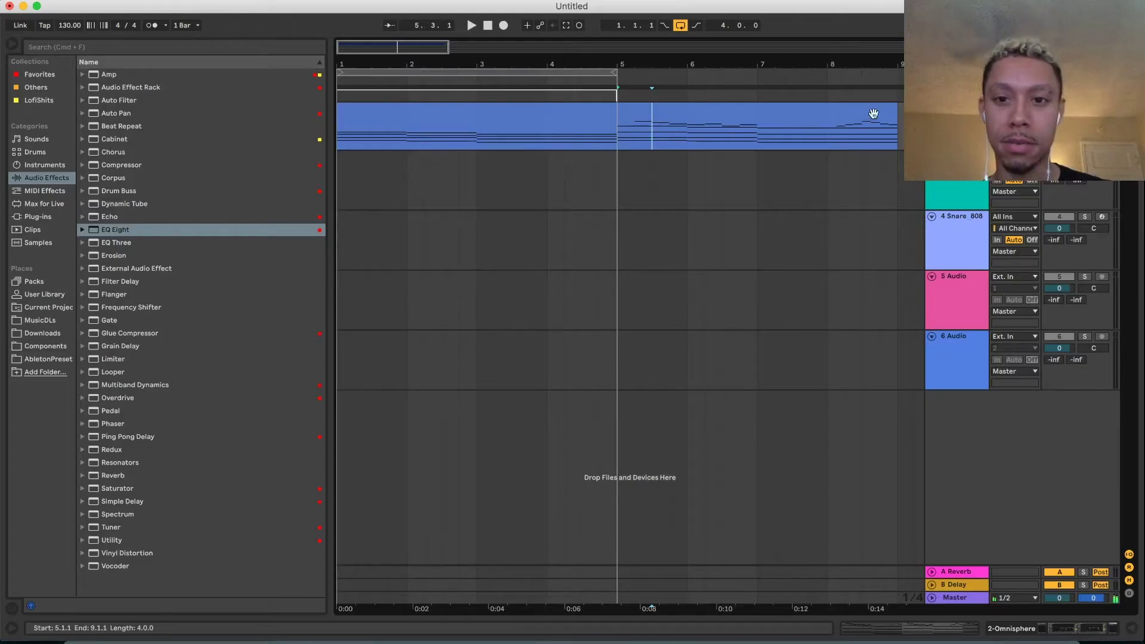
click(768, 110)
key(super+l)
key(space)
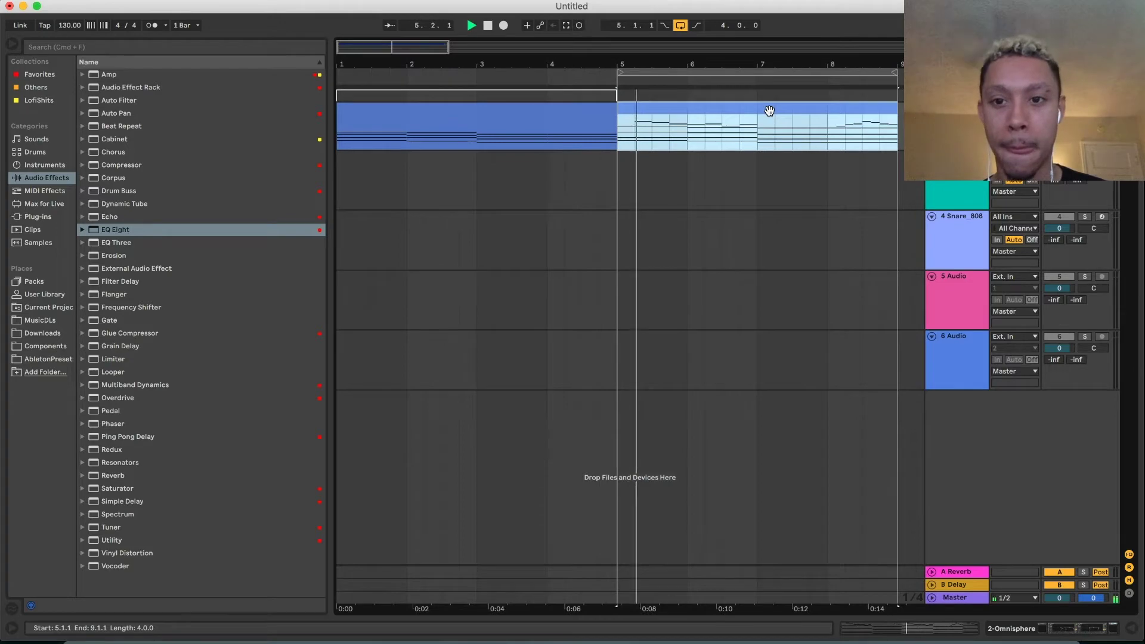
Open the looped clip's notes and listen to its chords together with the melody
double_click(769, 110)
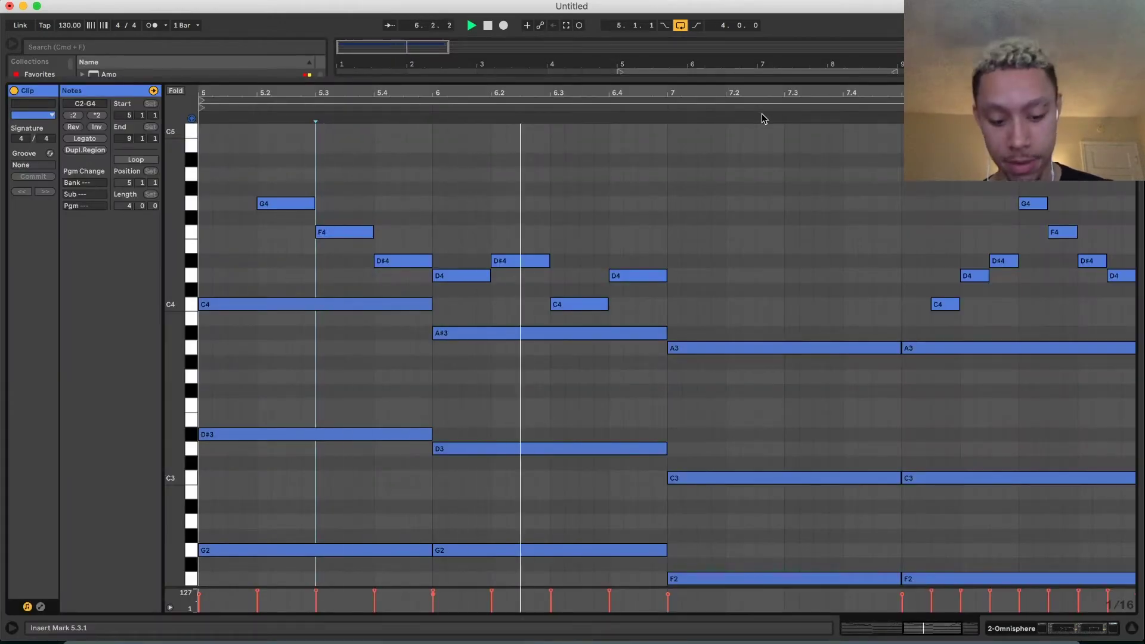
scroll(652, 200, down, 5)
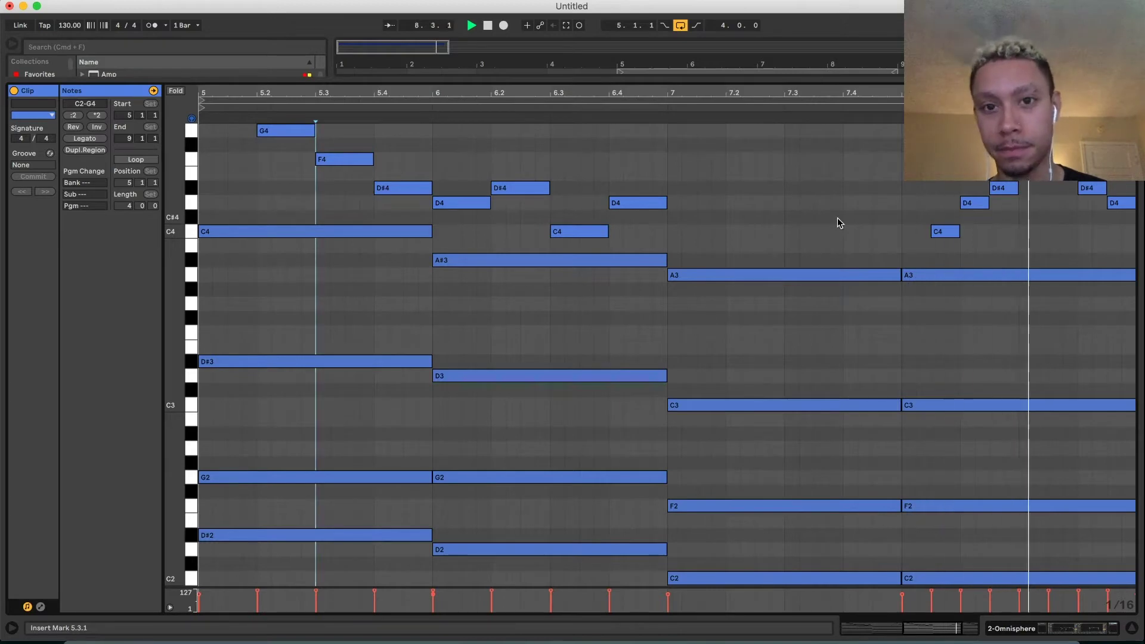
scroll(822, 222, up, 1)
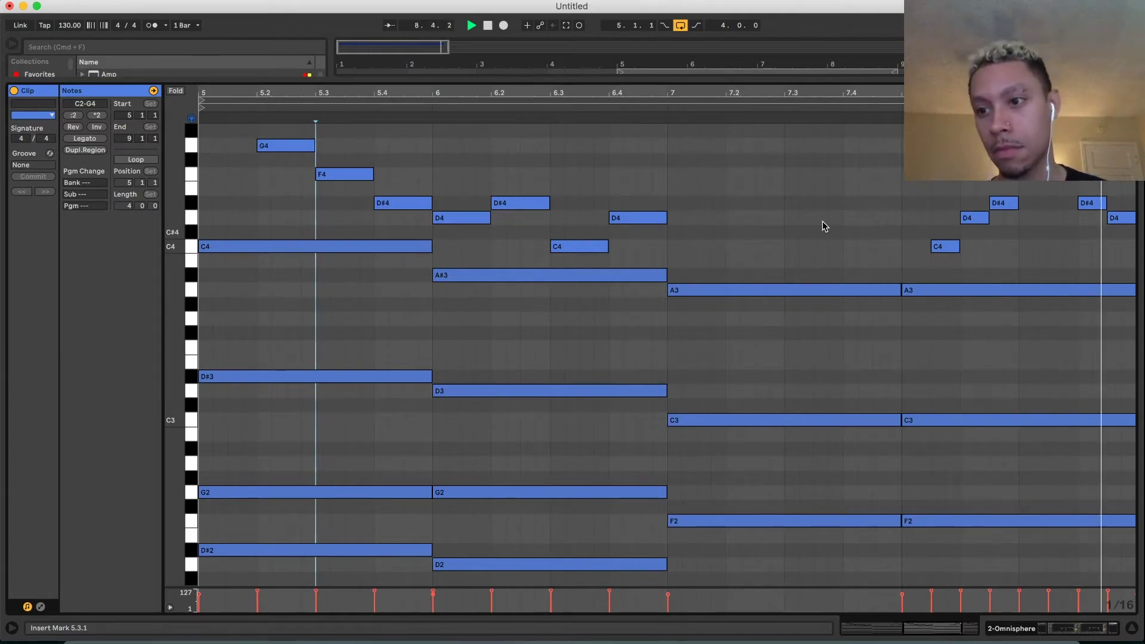
Audition the last D4 melody note deactivated and active, and replay the loop from its start
click(1119, 217)
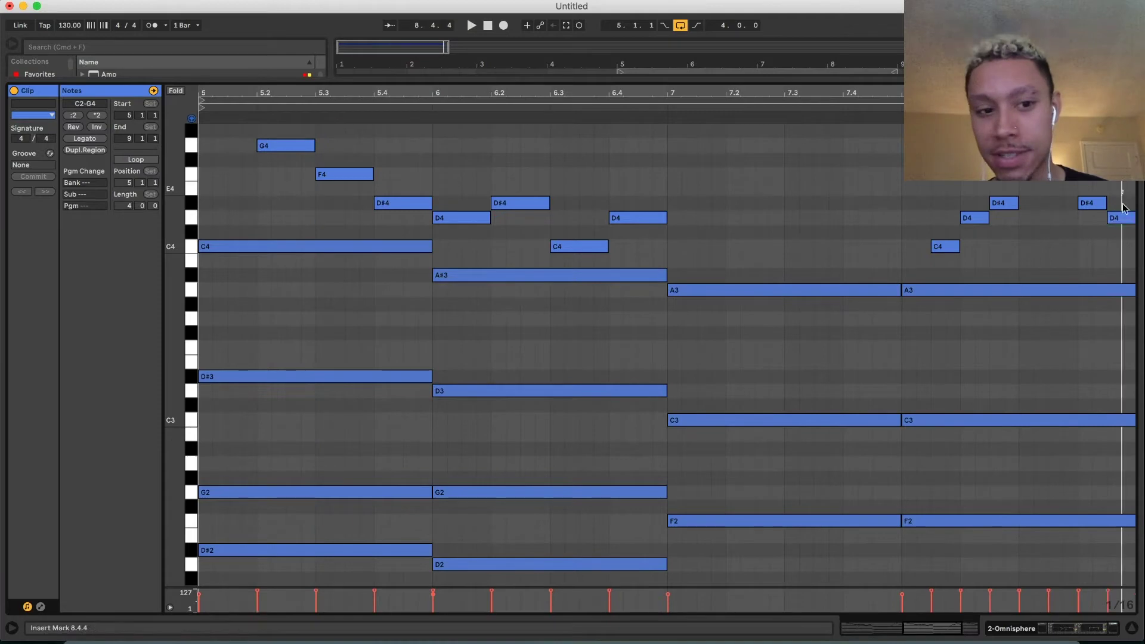
click(337, 246)
click(1124, 219)
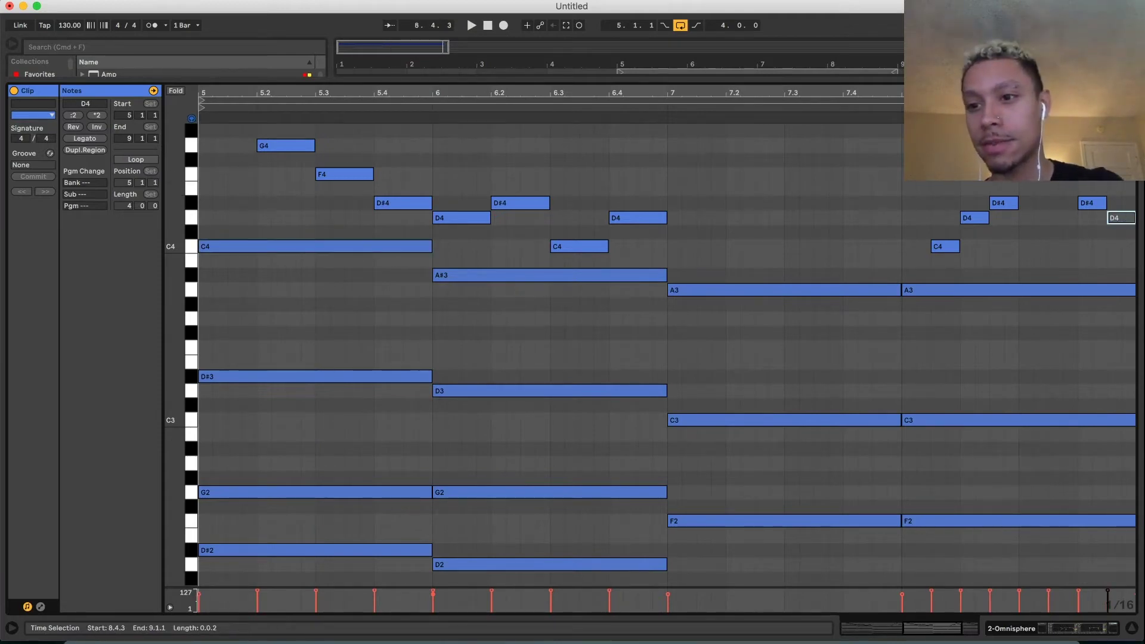
key(space)
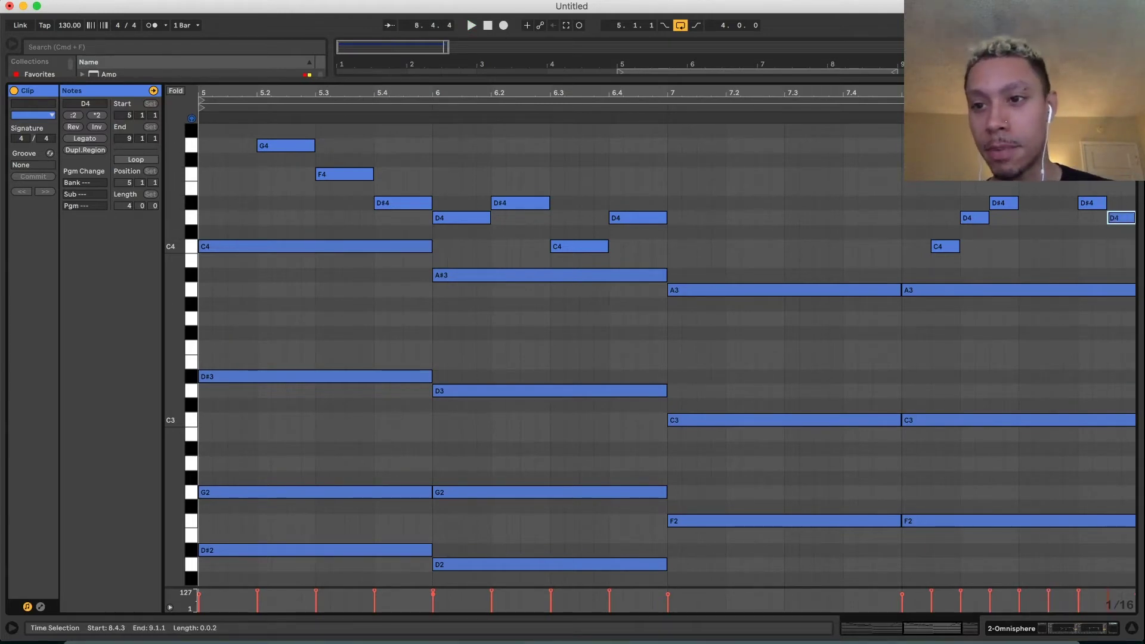
key(space)
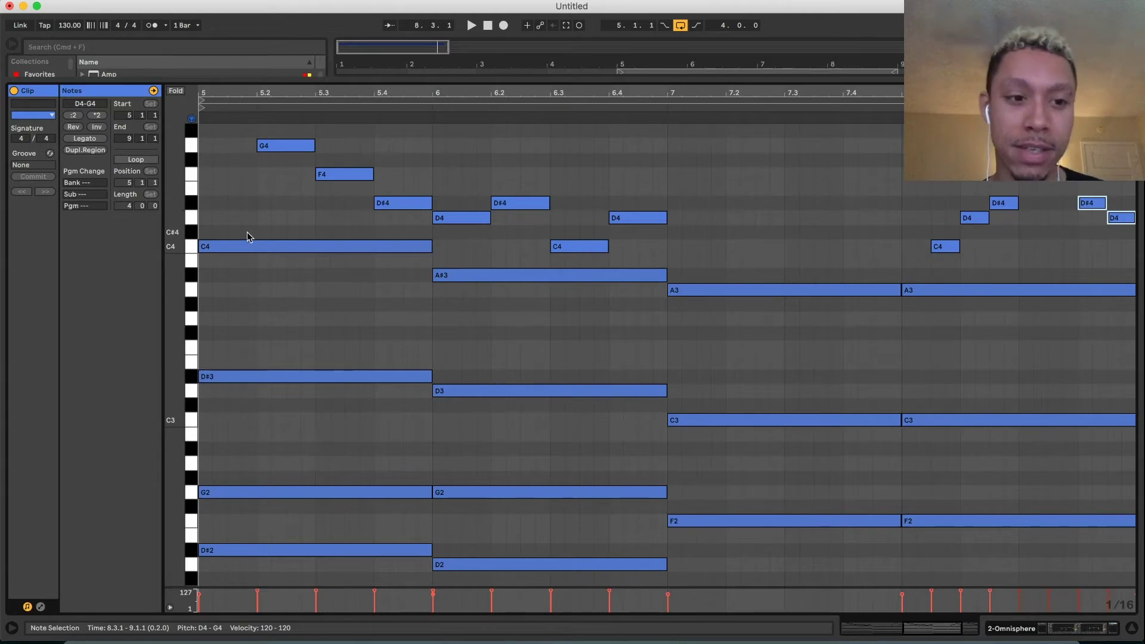
key(space)
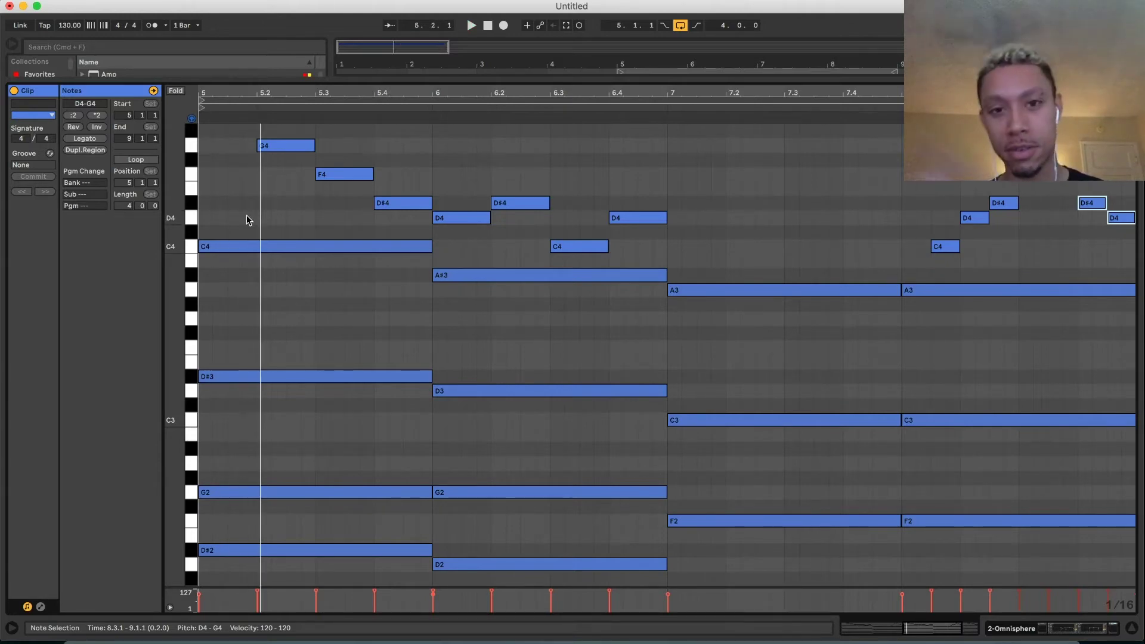
key(space)
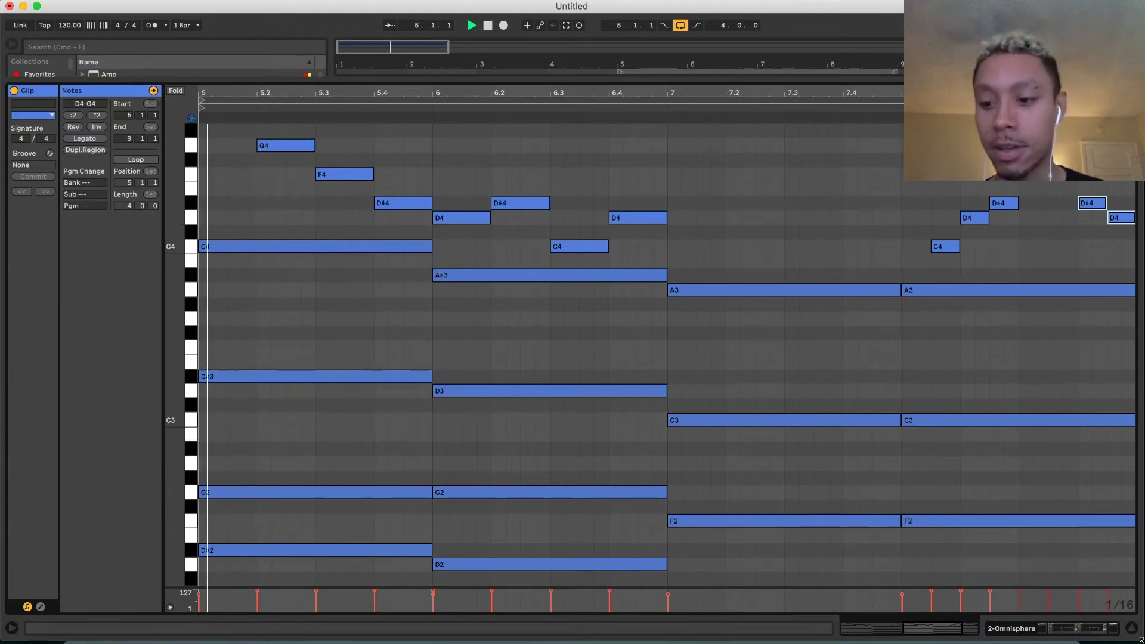
Show the Omnisphere track's device chain, move the bar 5 clip to bar 1, and loop and play it there
click(1098, 630)
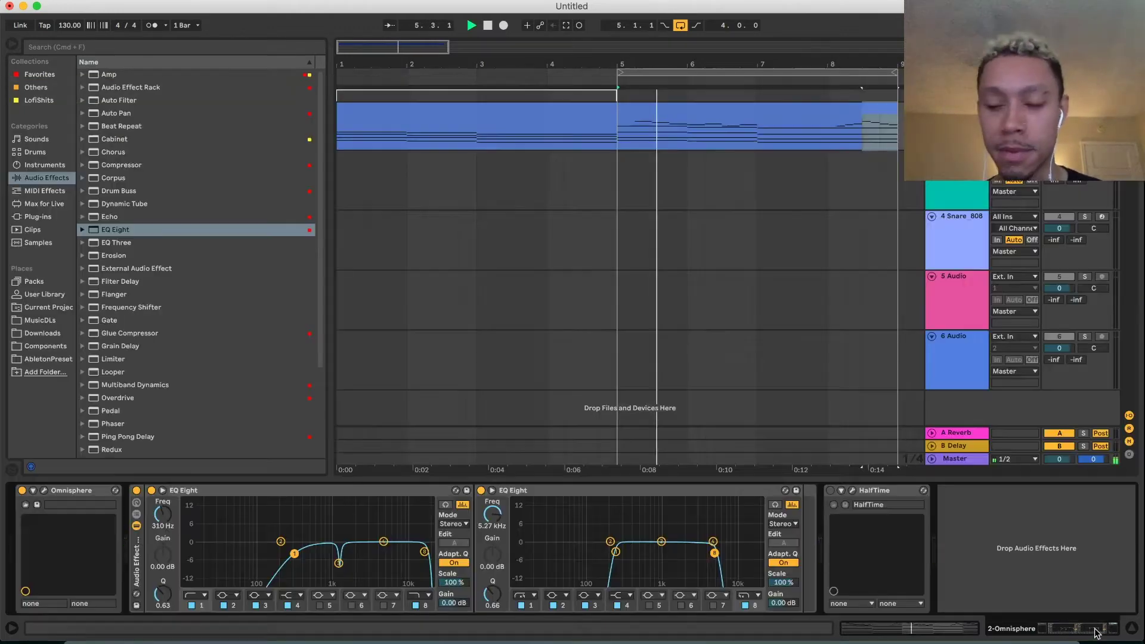
click(777, 112)
drag(778, 113, 556, 115)
key(space)
key(super+l)
key(space)
key(plus)
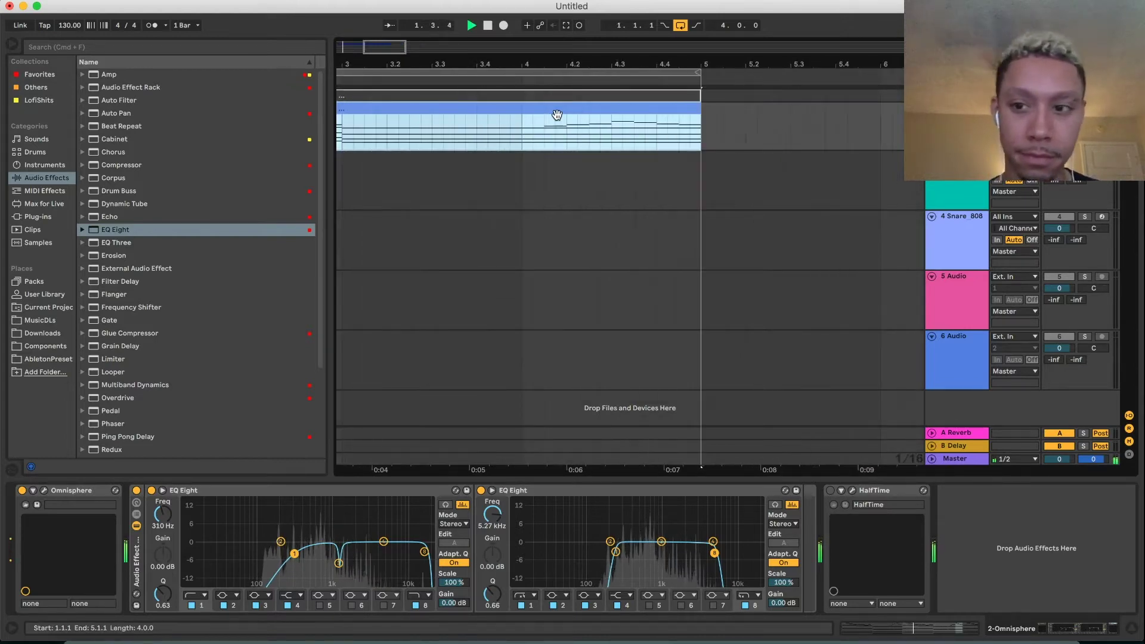
key(plus)
key(minus)
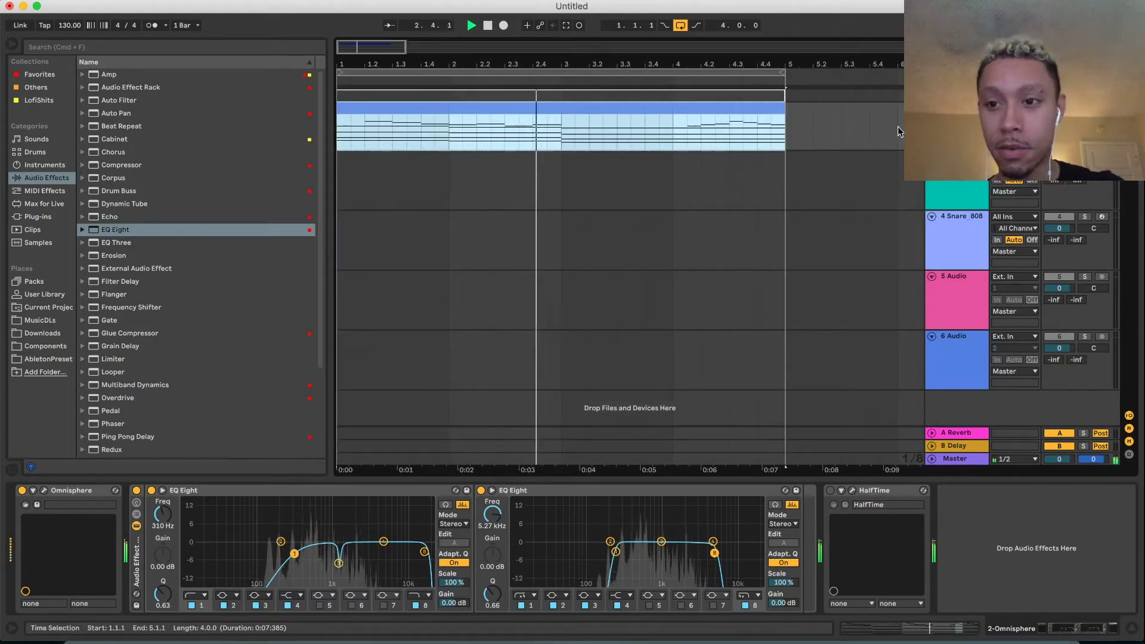
Duplicate the Omnisphere track and check the duplicate's Dreampiano D-50 patch in the plug-in window
click(956, 116)
key(super+d)
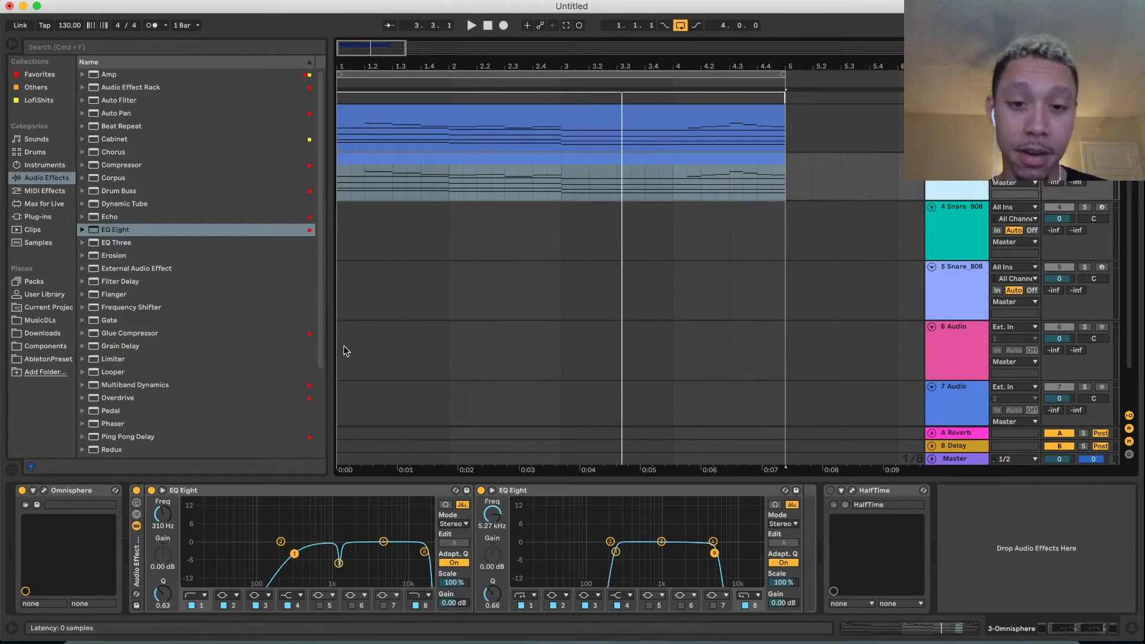
key(super+alt+p)
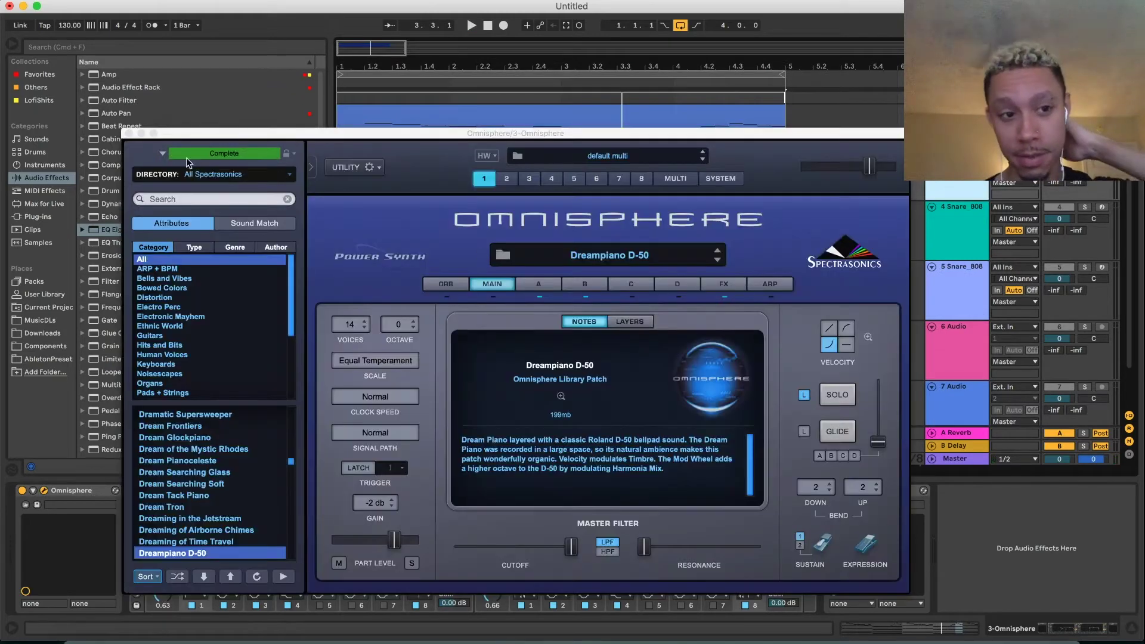
click(128, 133)
Play the loop briefly and duplicate the 4-Omnisphere track
key(space)
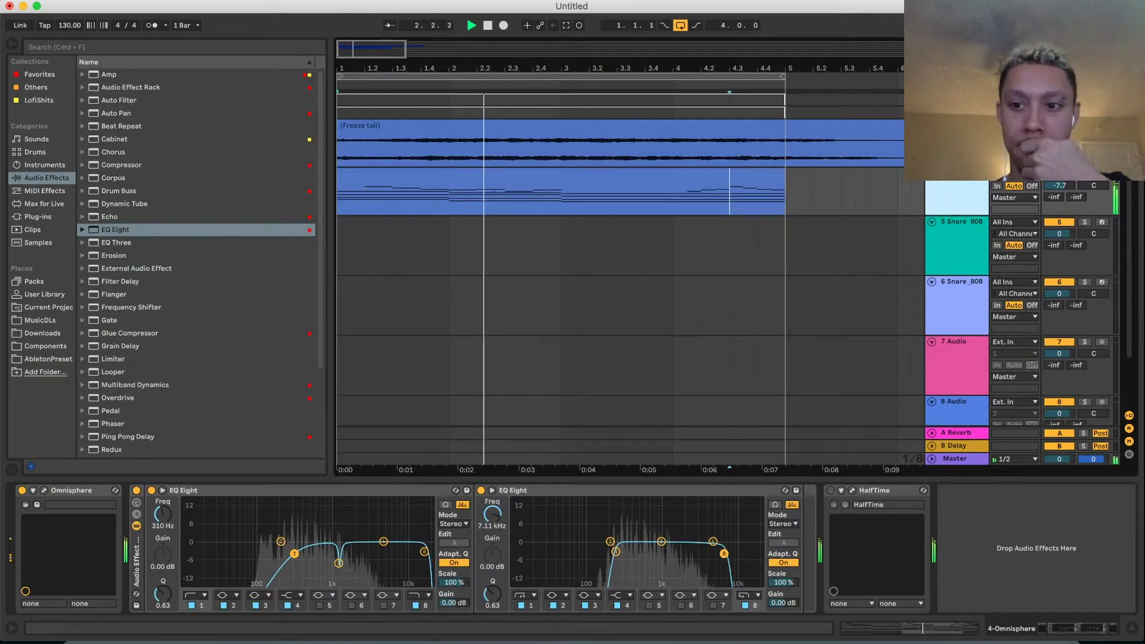
key(space)
key(super+d)
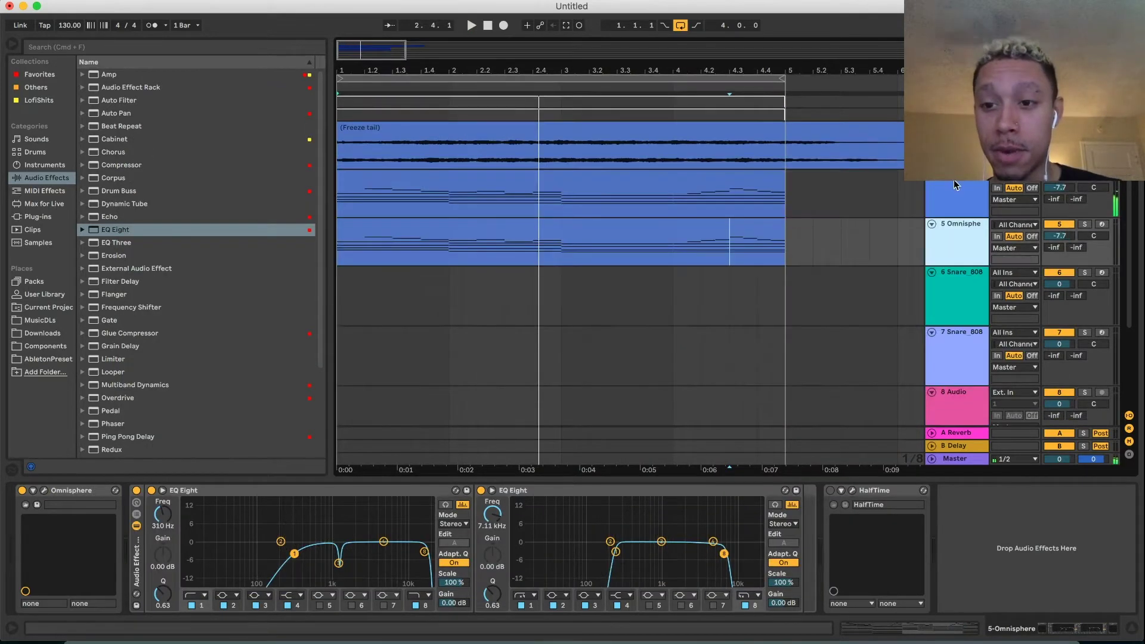
Delete the chord notes below A2 and the A#2 note in bar 6 from the 4-Omnisphere clip
double_click(703, 191)
drag(282, 356, 994, 534)
key(Delete)
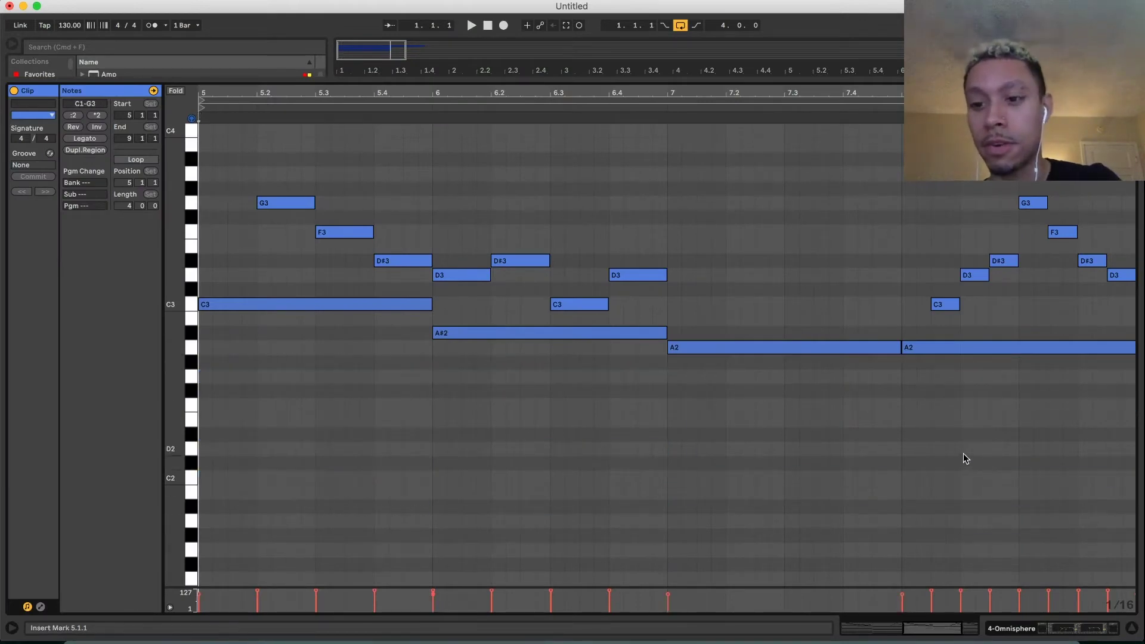
click(511, 332)
key(Delete)
Select all the remaining notes in the 4-Omnisphere clip
click(518, 324)
key(super+a)
click(251, 351)
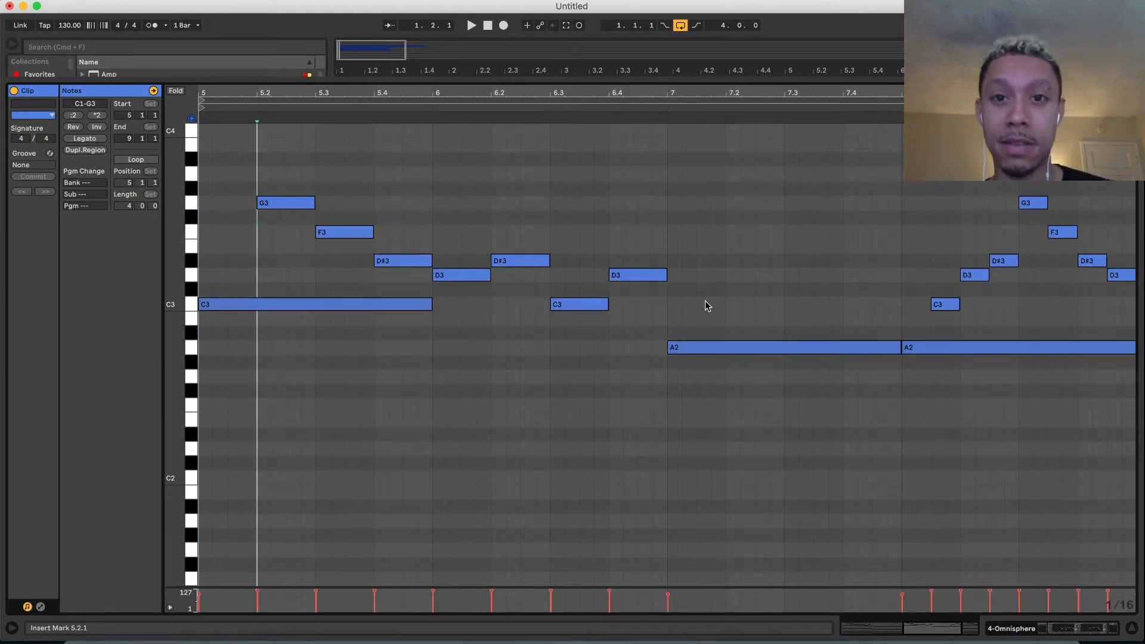
click(249, 164)
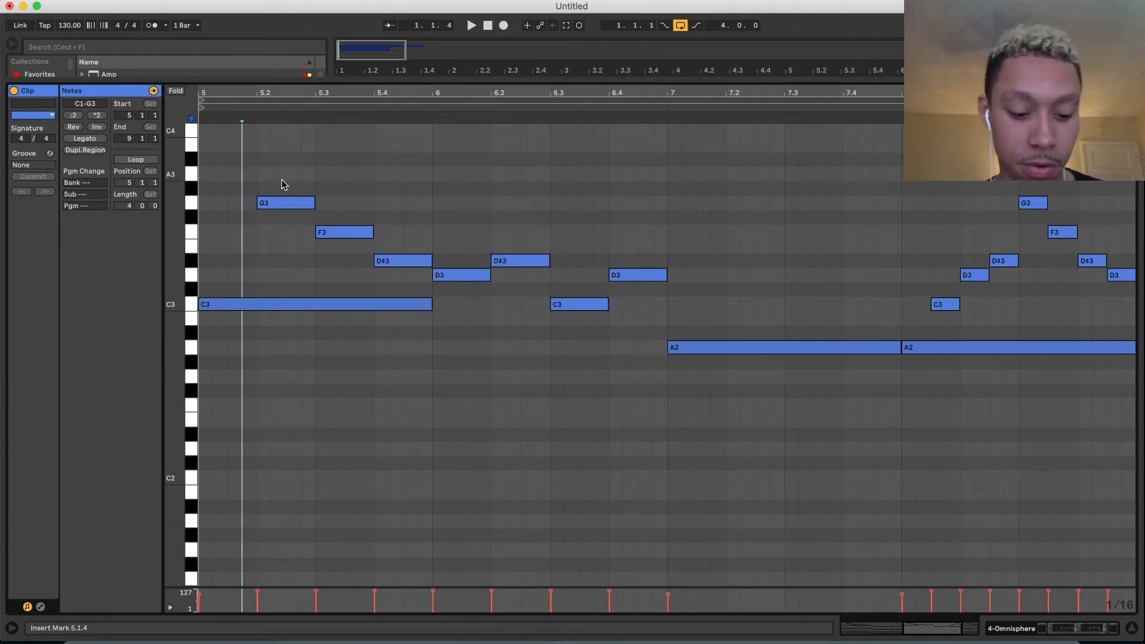
key(super+a)
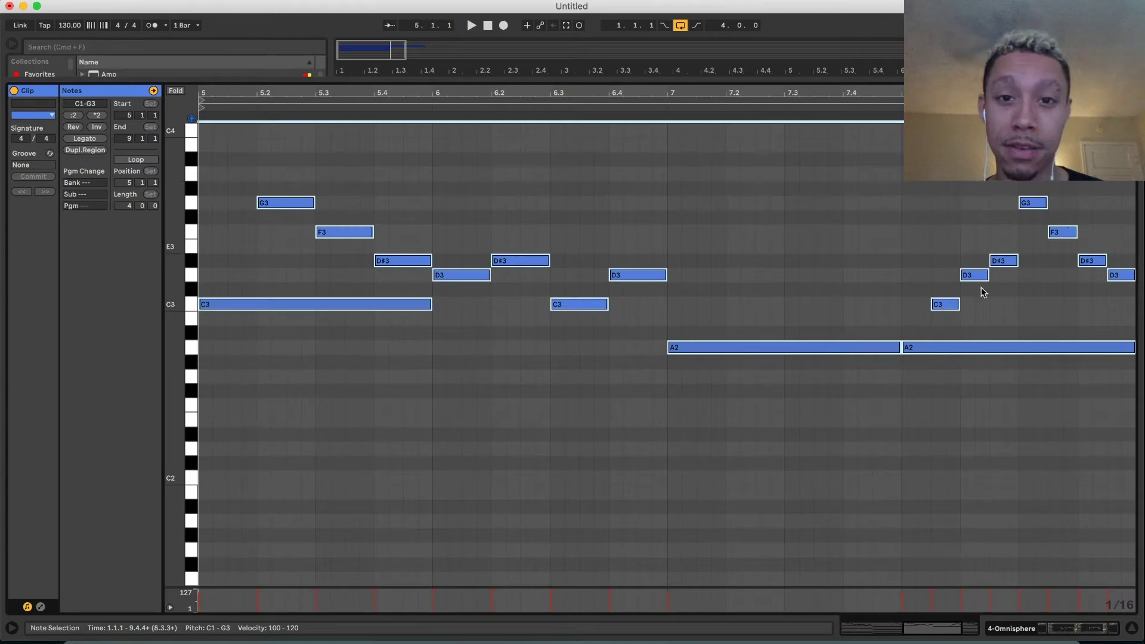
Apply Legato to all the selected notes in the 4-Omnisphere clip, deselect them and play the loop
click(98, 141)
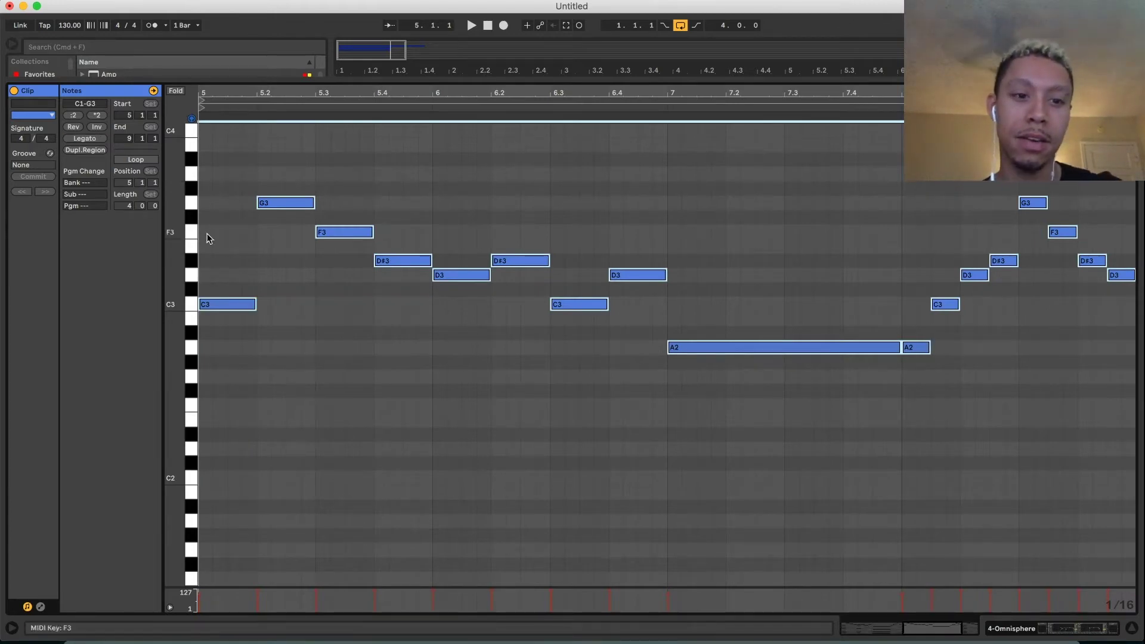
click(251, 265)
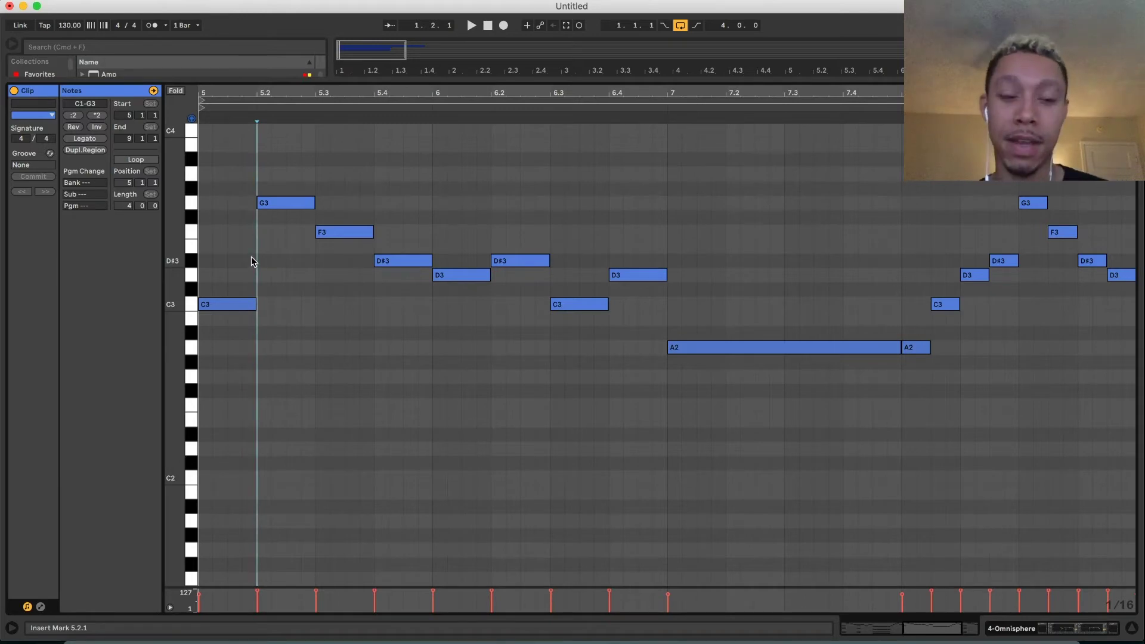
key(space)
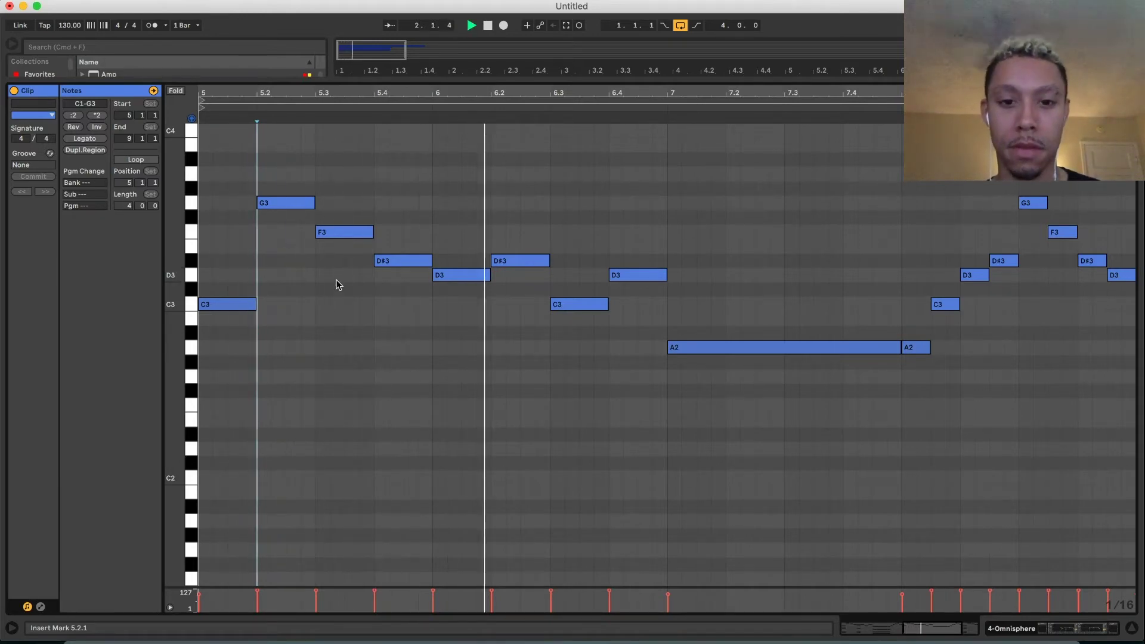
Solo tracks 4 and 5 in turn to compare the two Omnisphere layers, and stop playback
click(1083, 632)
scroll(1061, 286, up, 3)
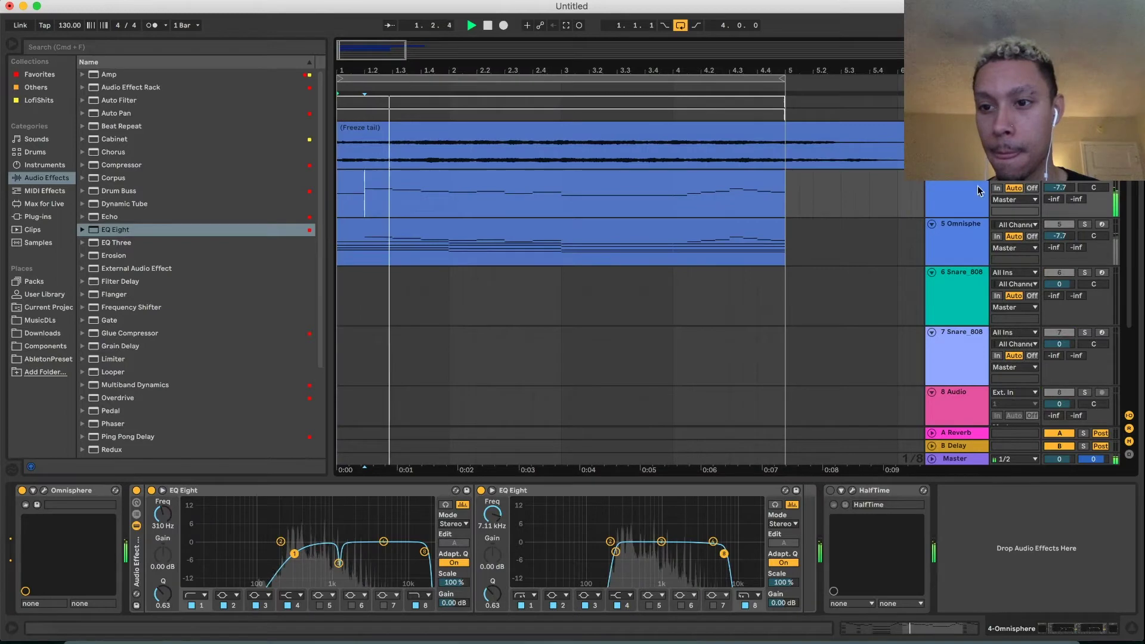
click(1084, 175)
click(1085, 225)
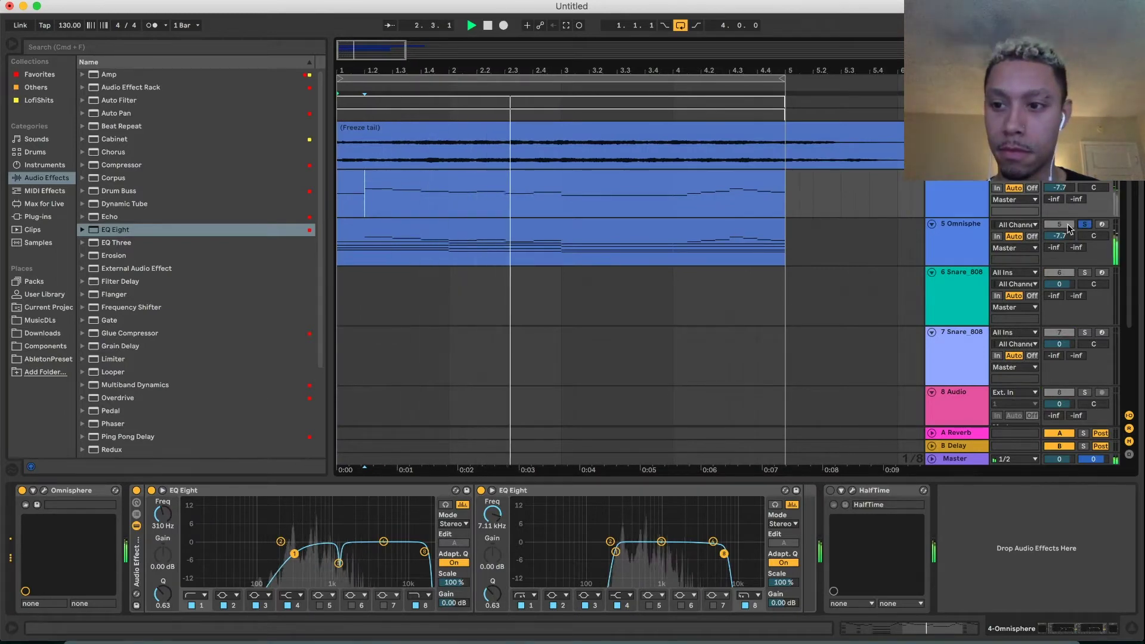
click(1084, 178)
key(space)
Open Omnisphere on track 4 and switch its patch browser to the Countach - Godspeed user directory
click(963, 193)
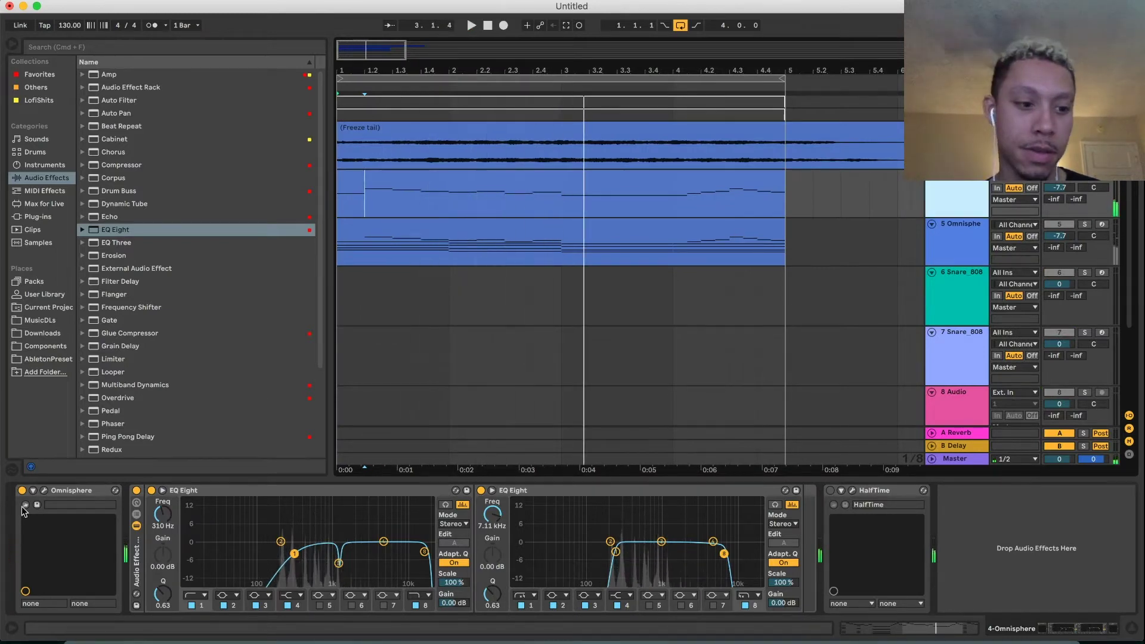
click(47, 491)
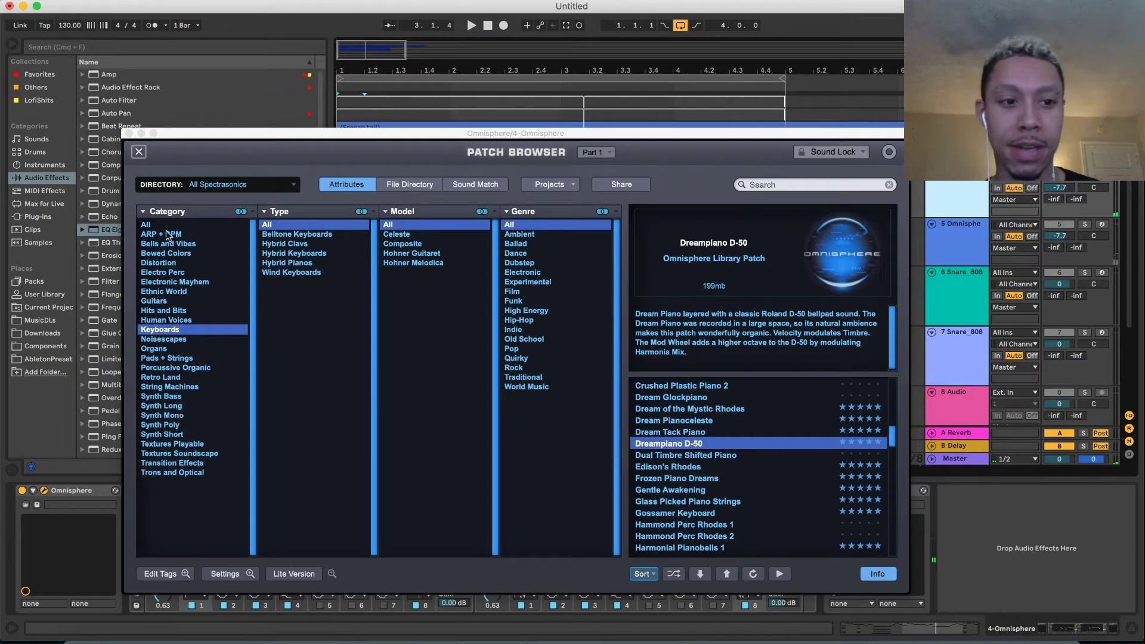
click(192, 184)
mouse_move(266, 275)
click(334, 278)
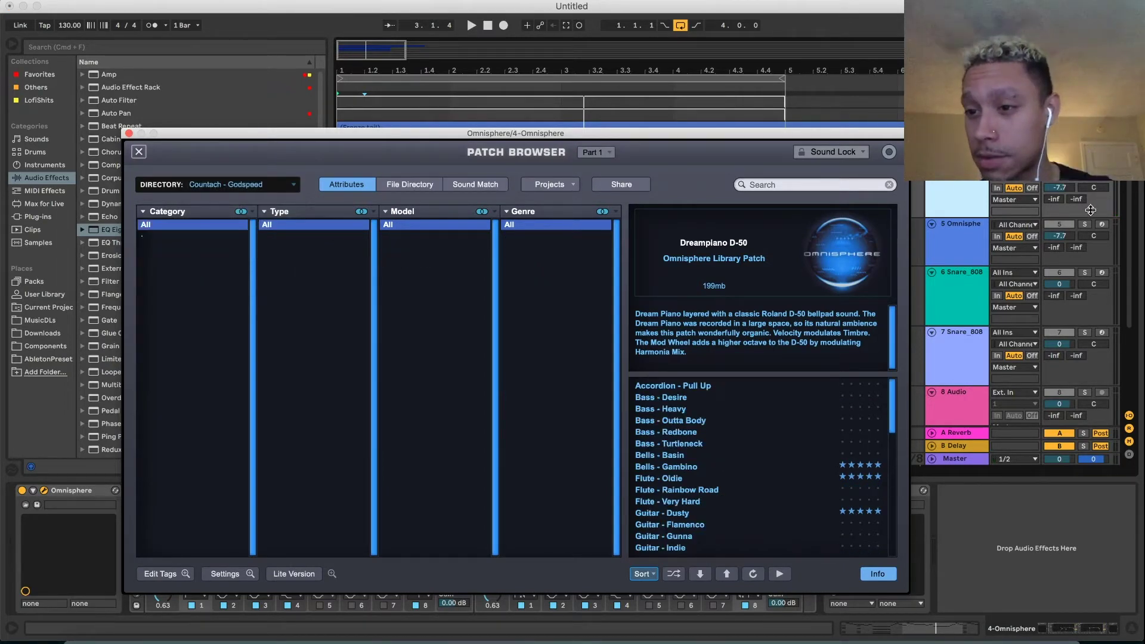
Solo the 5-Omnisphere track and audition the PAD - Choir patch from mjNichols - Midnite on track 4, closing the plug-in window
click(1088, 230)
click(1086, 225)
key(space)
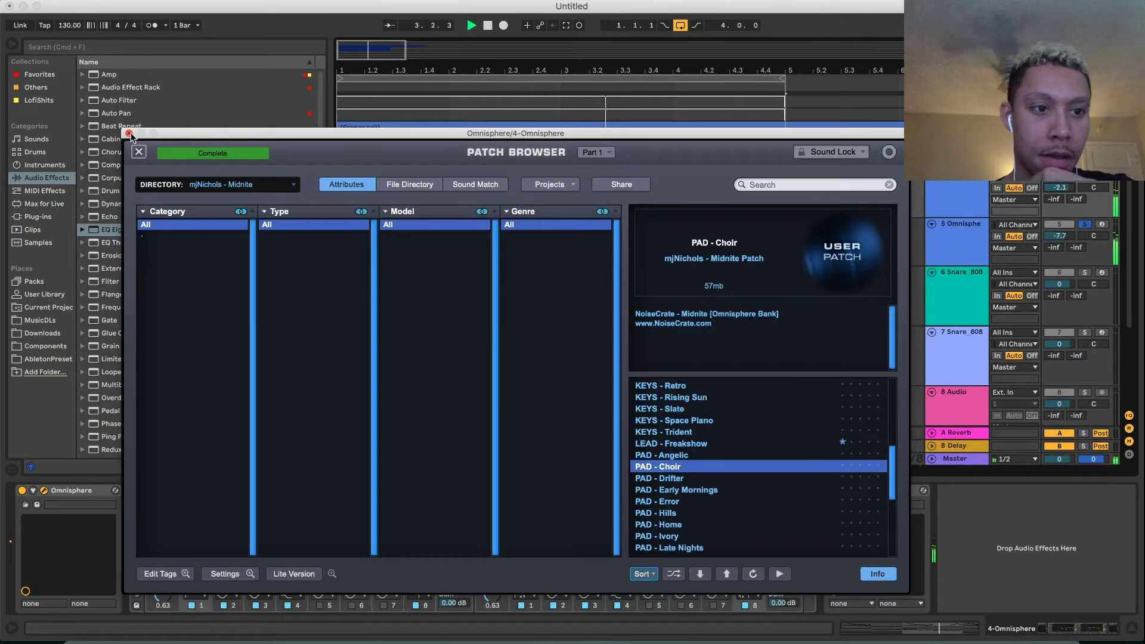
click(129, 133)
Replace Omnisphere on track 4 with ElectraX from the Favorites collection
scroll(198, 330, down, 3)
click(35, 75)
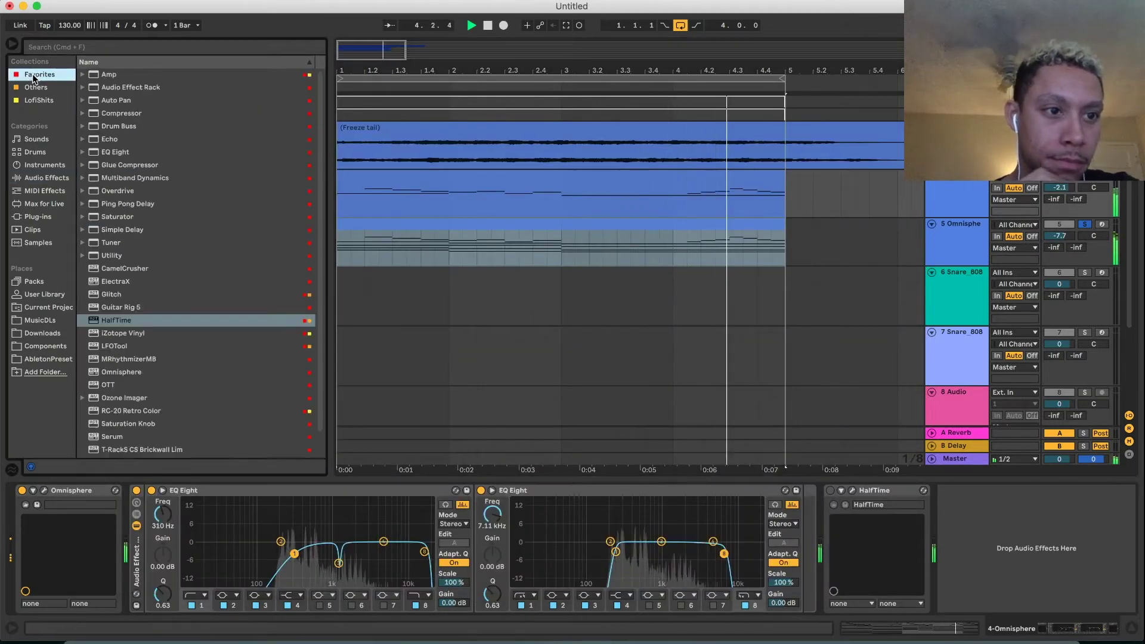
double_click(116, 281)
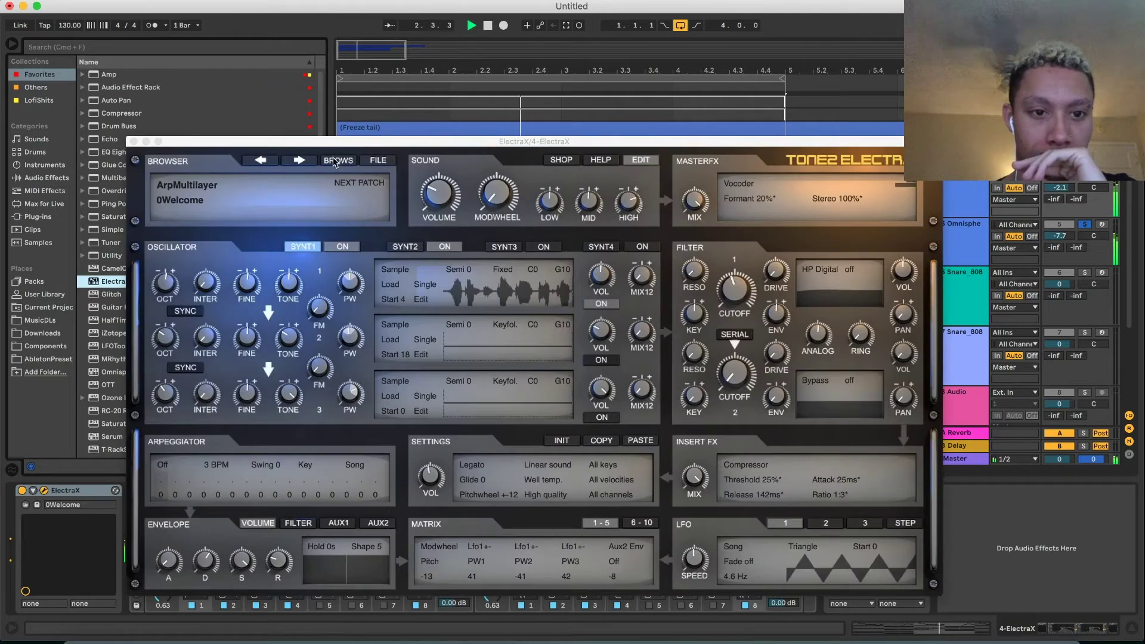
Load the Keys - Shim patch from ElectraX's Roy Major LegionV1 bank and lower the track volume to about -12 dB
click(337, 161)
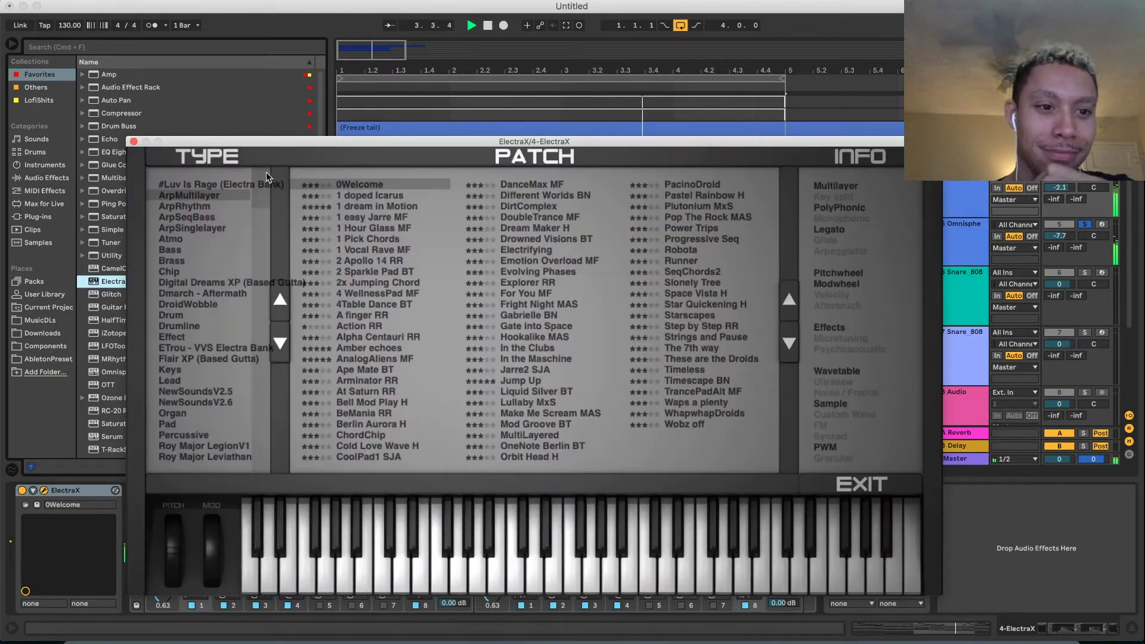
click(534, 315)
click(534, 304)
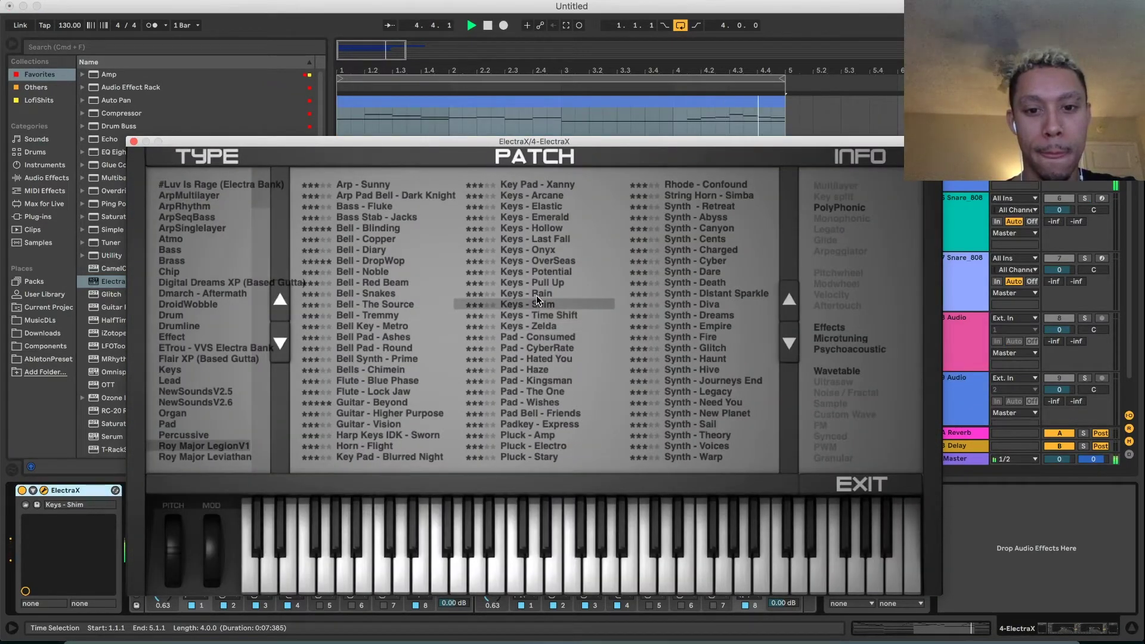
drag(1059, 115, 1059, 129)
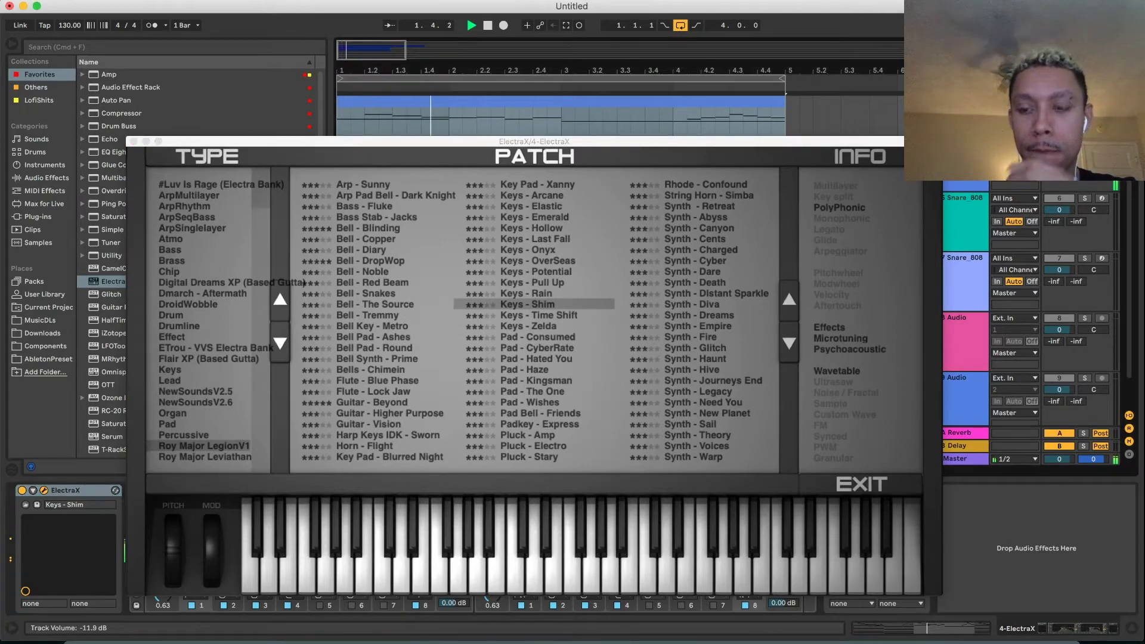
Audition the Keys - Zelda patch and load Keys - OverSeas in ElectraX
click(564, 290)
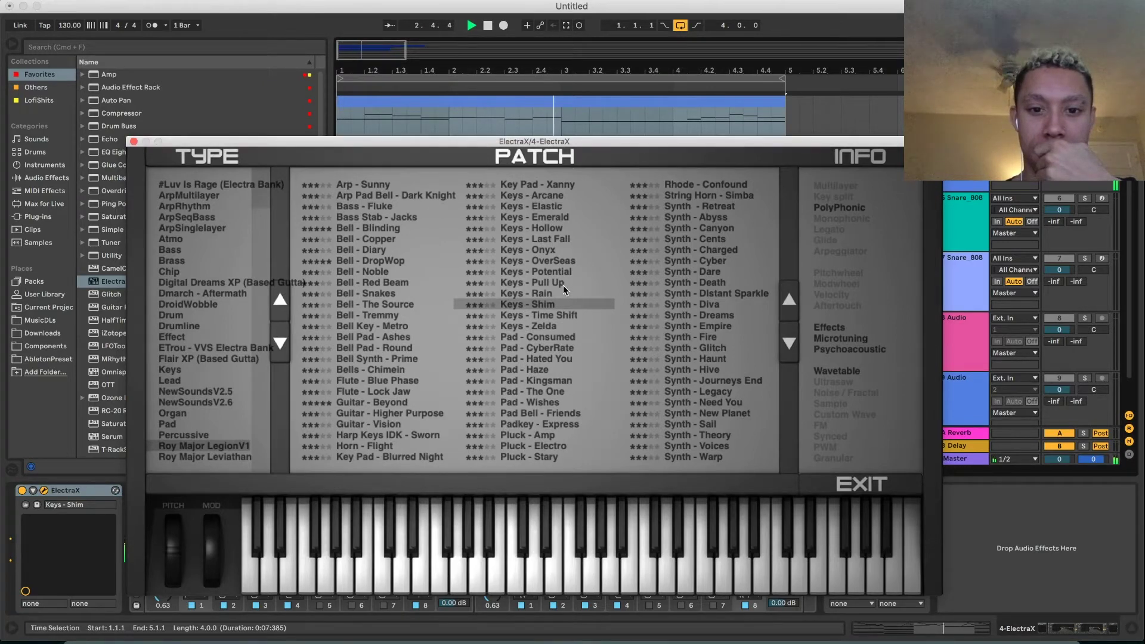
click(545, 327)
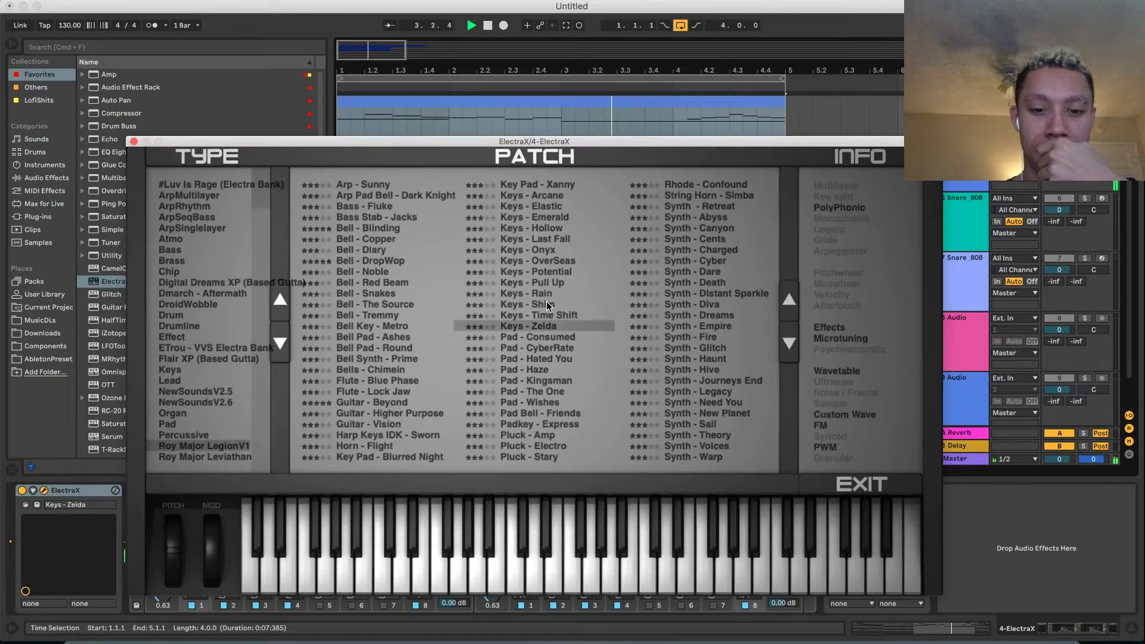
click(552, 258)
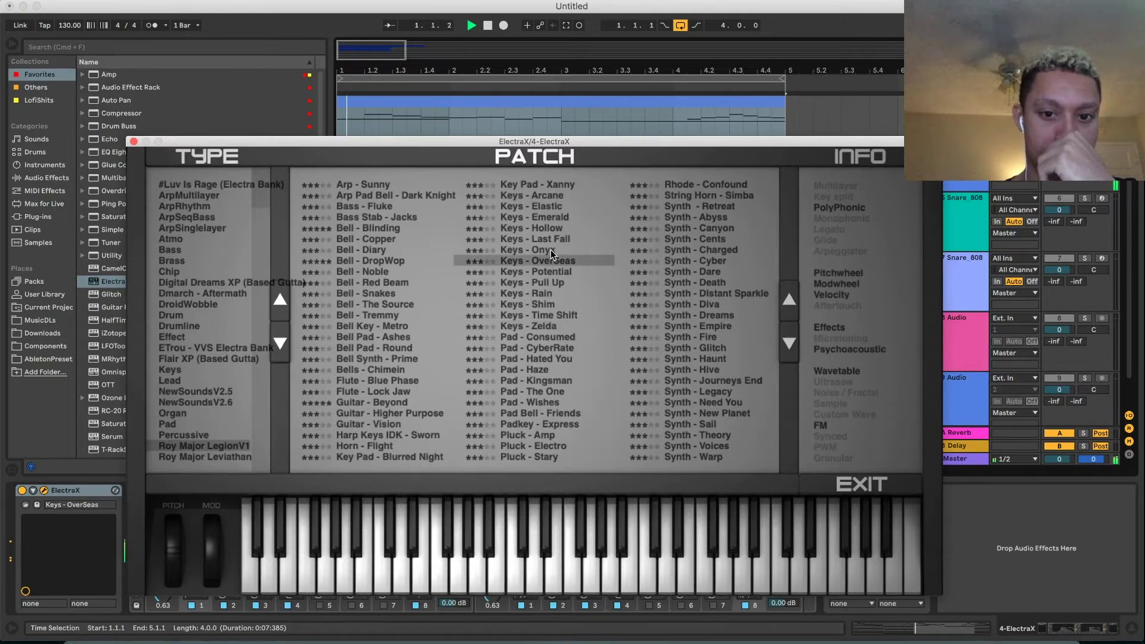
Unsolo the tracks and insert a new MIDI track below the 4-ElectraX track
click(1084, 102)
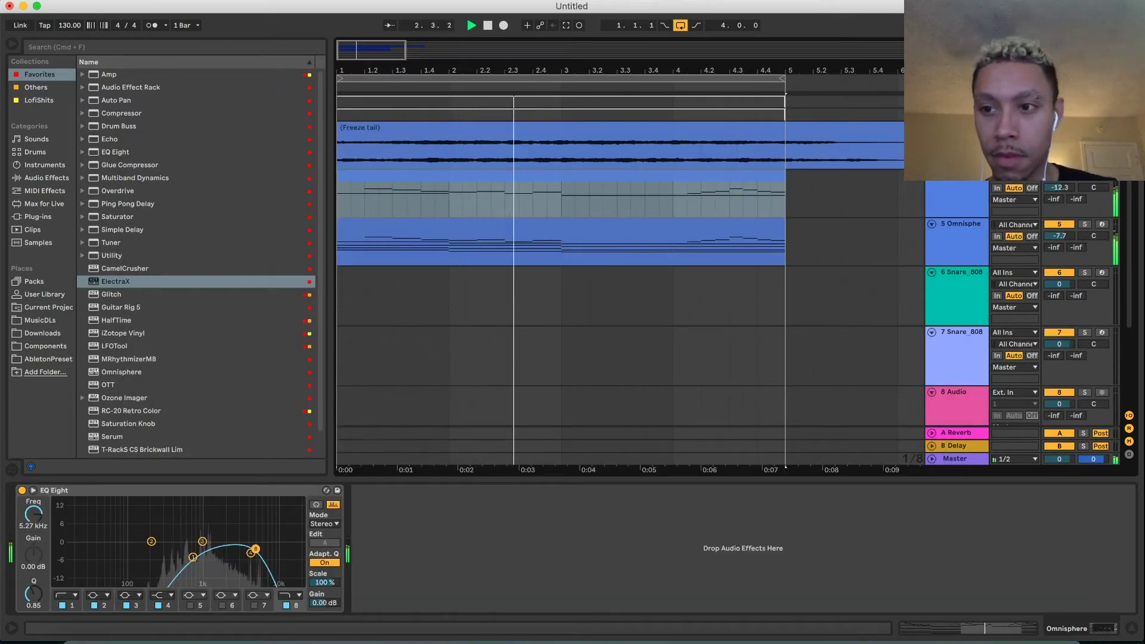
click(945, 238)
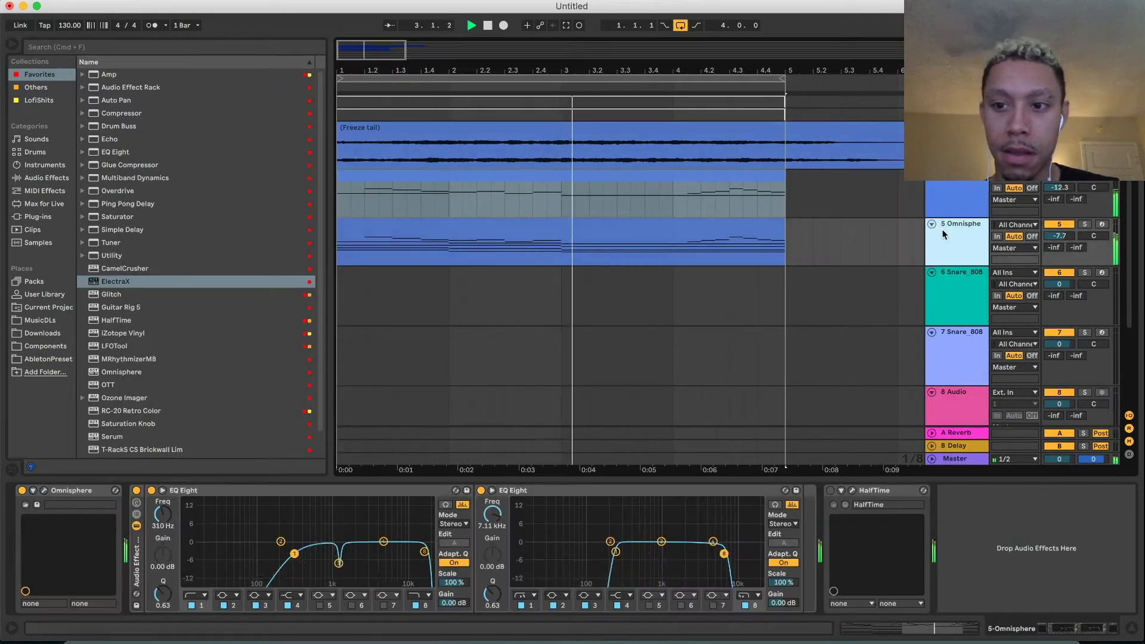
click(943, 196)
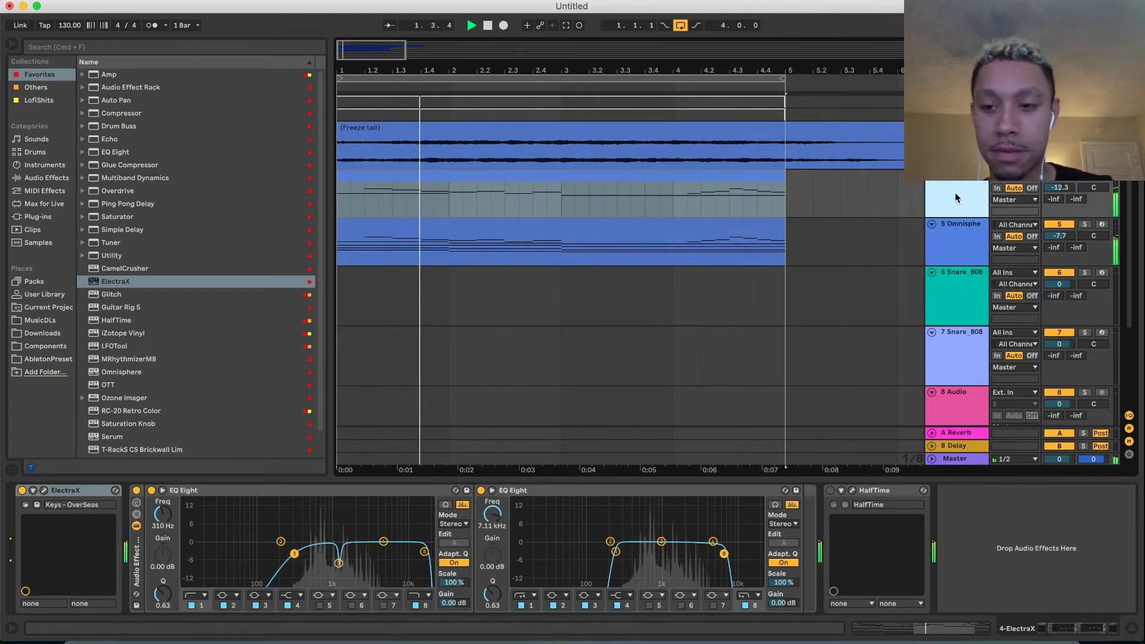
key(super+shift+t)
Duplicate the 4-ElectraX track and delete the newly inserted empty Snare_808 track
click(940, 207)
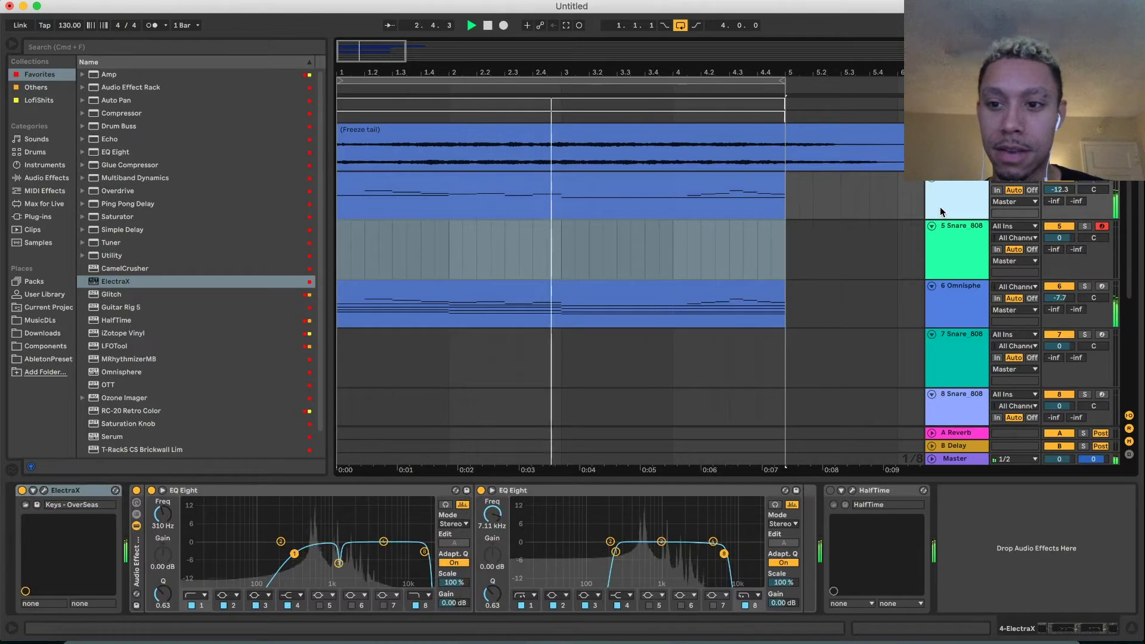
key(super+d)
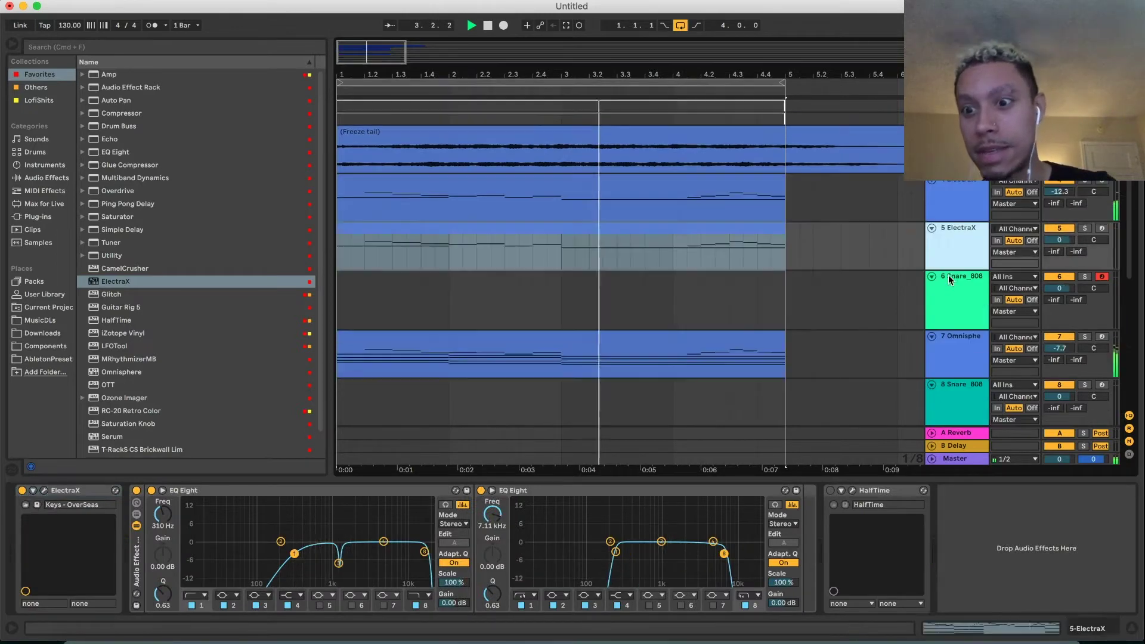
click(952, 288)
key(Delete)
Delete the copied clip from the 5-ElectraX track and arm the track for recording
click(954, 242)
click(762, 230)
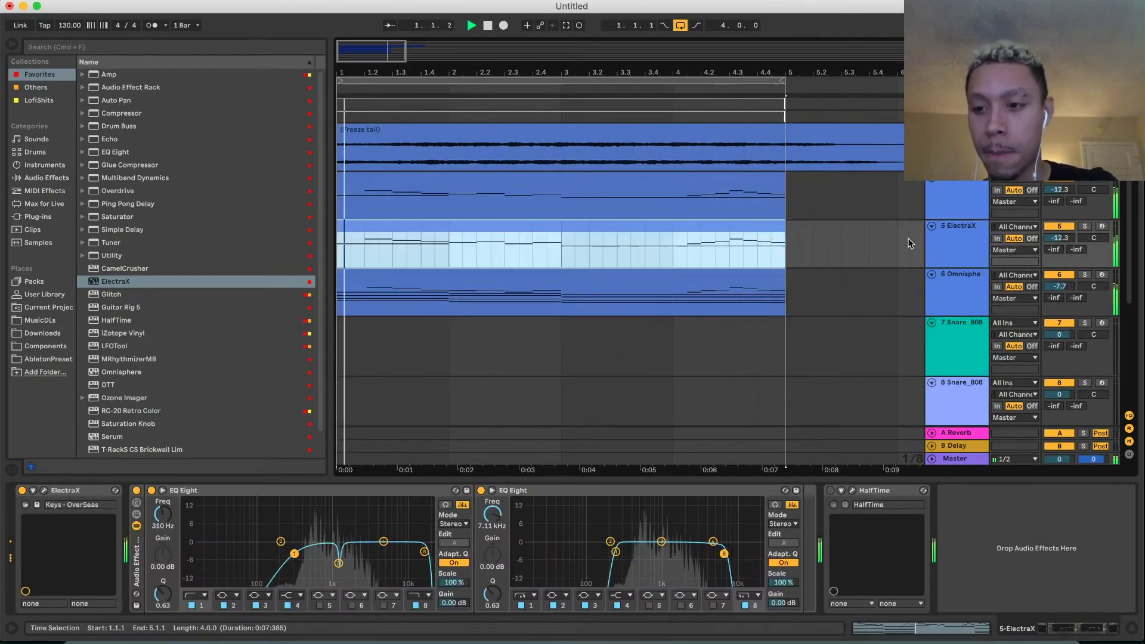
key(Delete)
click(1098, 226)
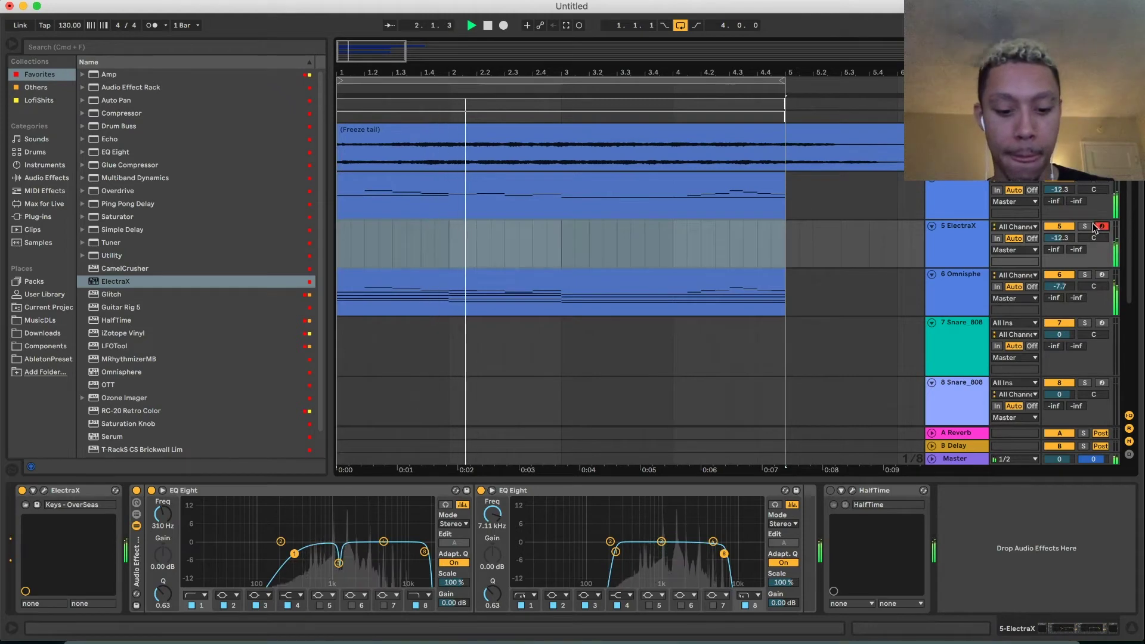
Restart the loop, play a melody on 5-ElectraX and capture the played MIDI into a clip
key(space)
key(space)
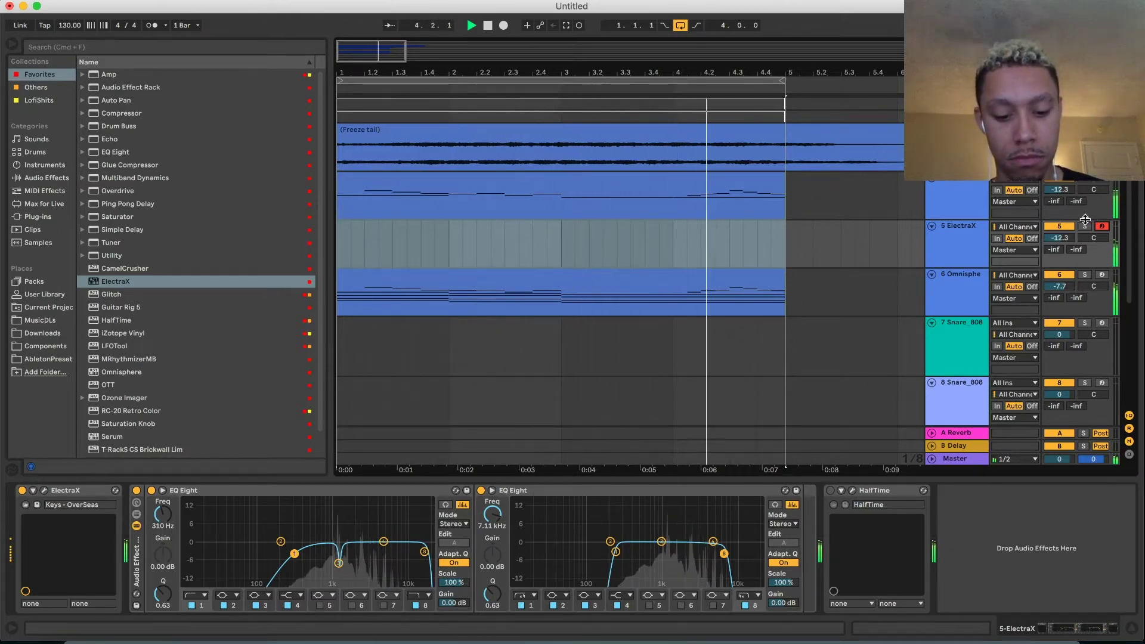
key(space)
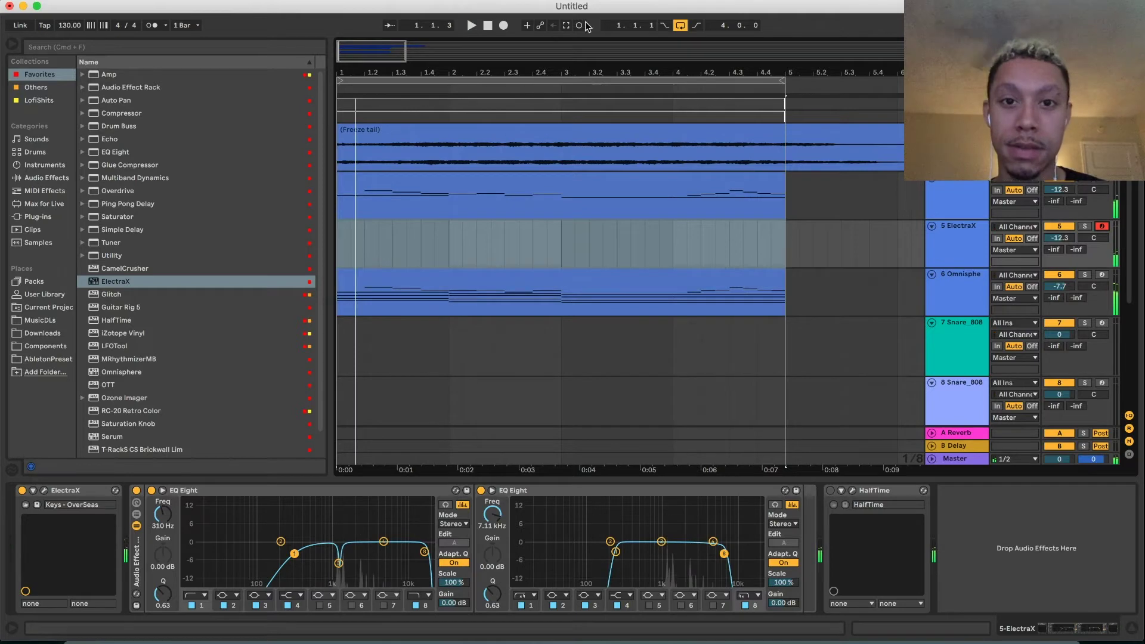
click(565, 26)
Open the captured melody clip on 5-ElectraX, select its notes, review them during playback and return to the device view
double_click(517, 224)
key(super+a)
scroll(461, 276, up, 3)
key(space)
click(310, 299)
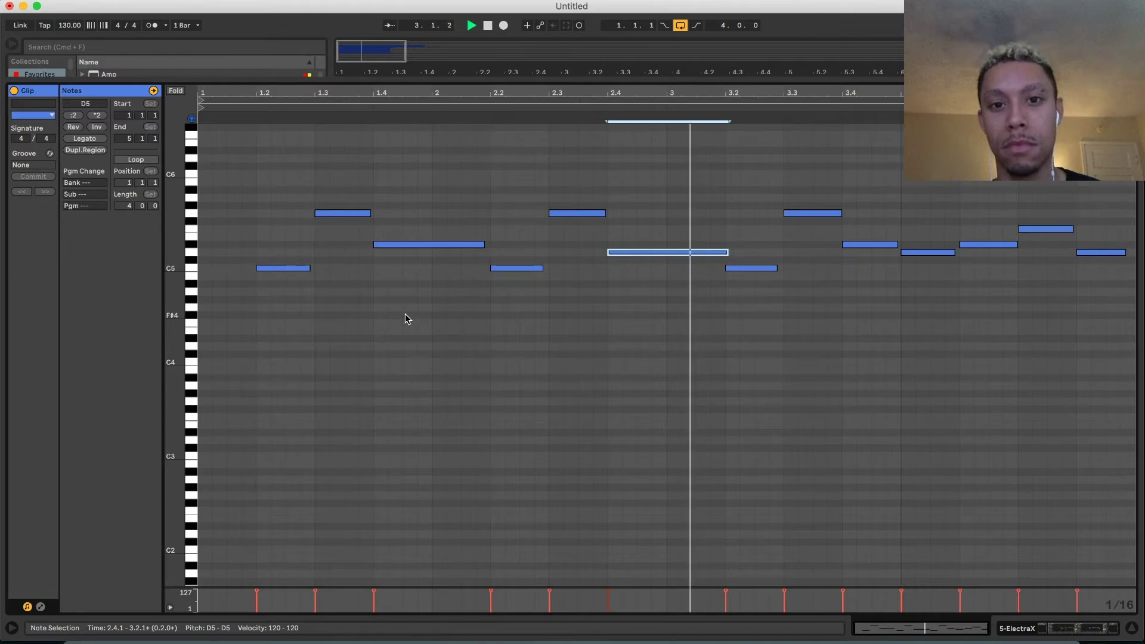
key(shift+Tab)
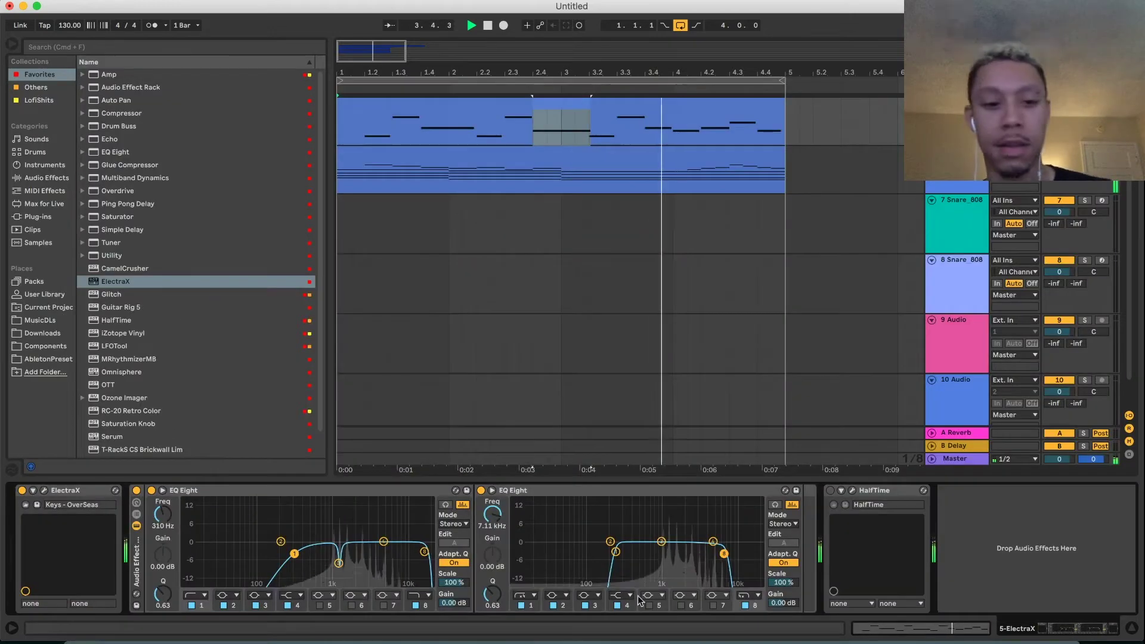
Open Omnisphere on the 3-Omnisphere melody track and load the lead - suave patch from the WXT Fallout user directory
click(43, 490)
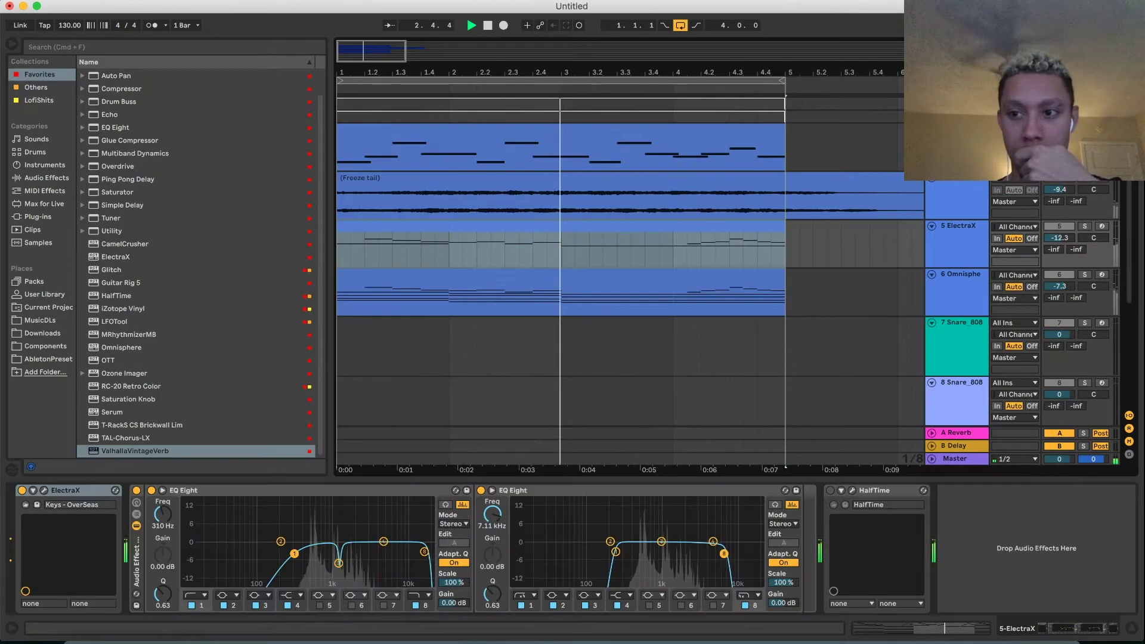
click(955, 132)
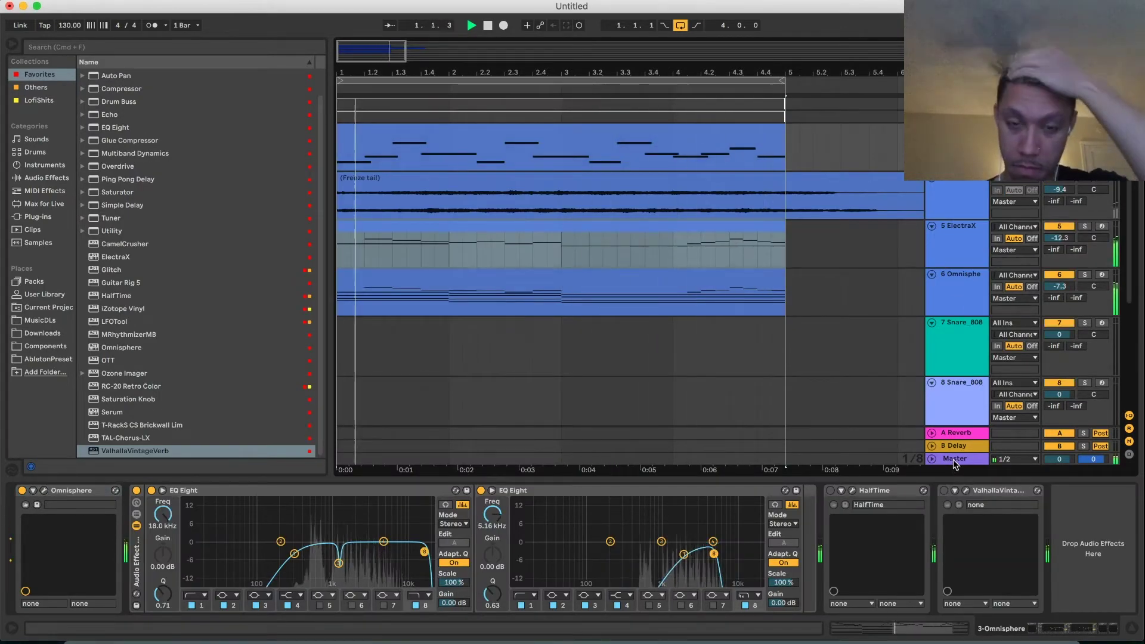
click(44, 490)
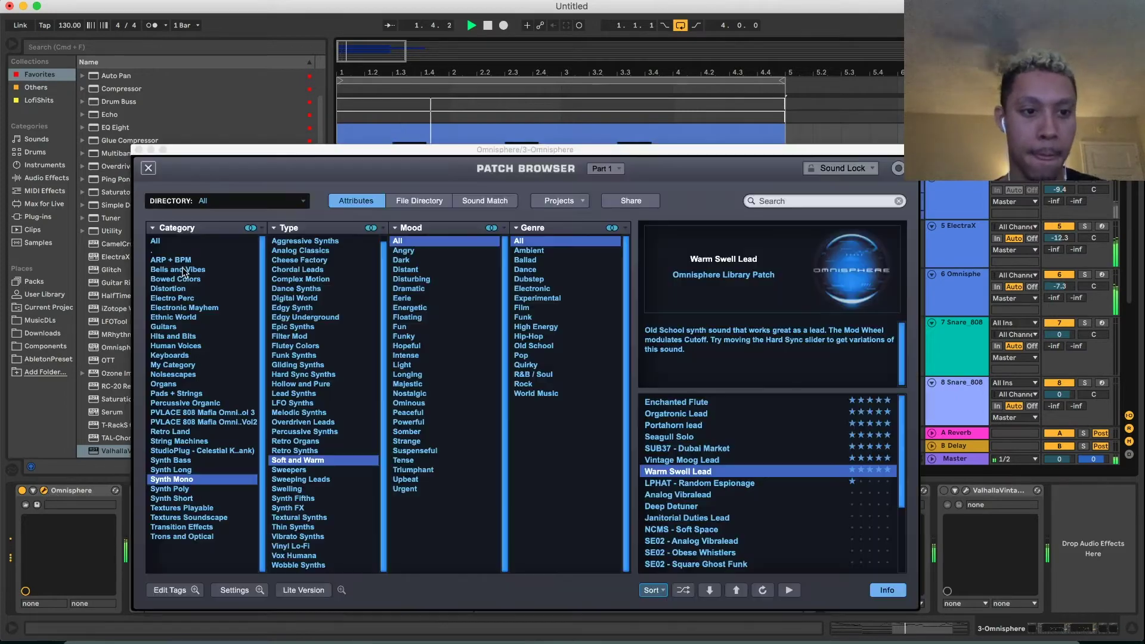
click(209, 208)
mouse_move(238, 304)
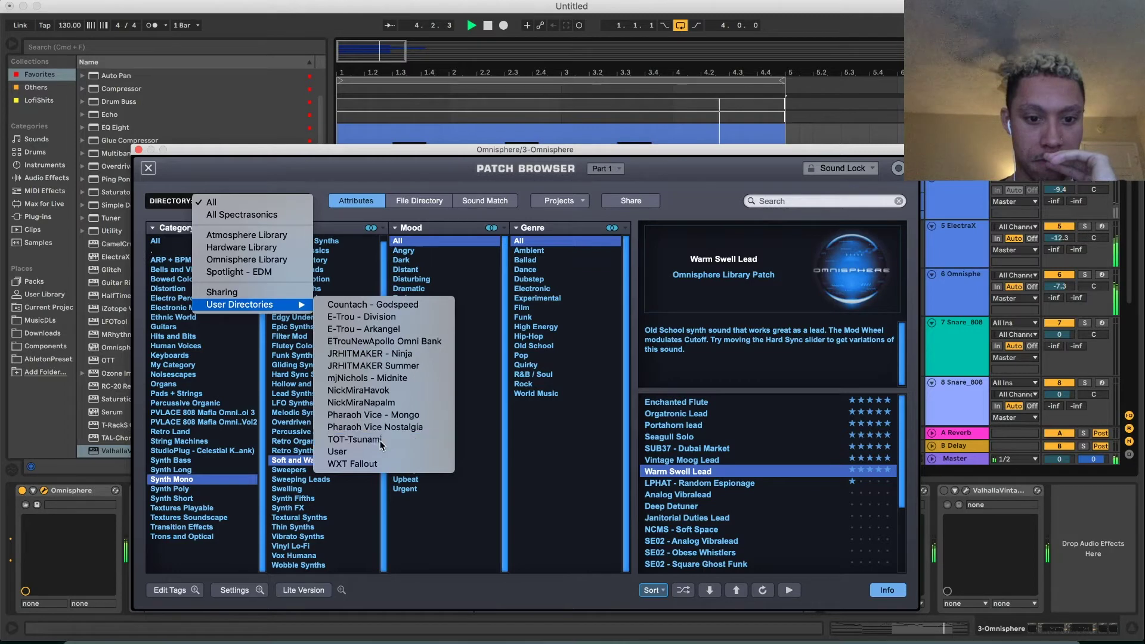
click(352, 463)
click(742, 449)
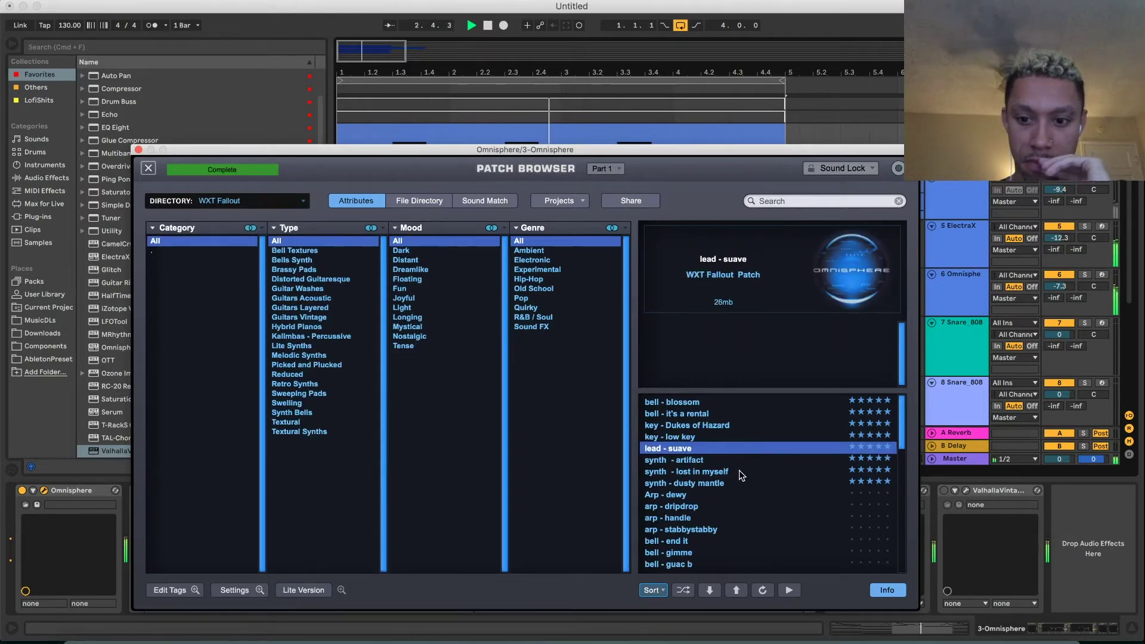
scroll(741, 475, down, 10)
scroll(770, 484, down, 2)
Close Omnisphere's full patch browser and set the lead's pitch bend range to 4 down and 4 up
click(149, 168)
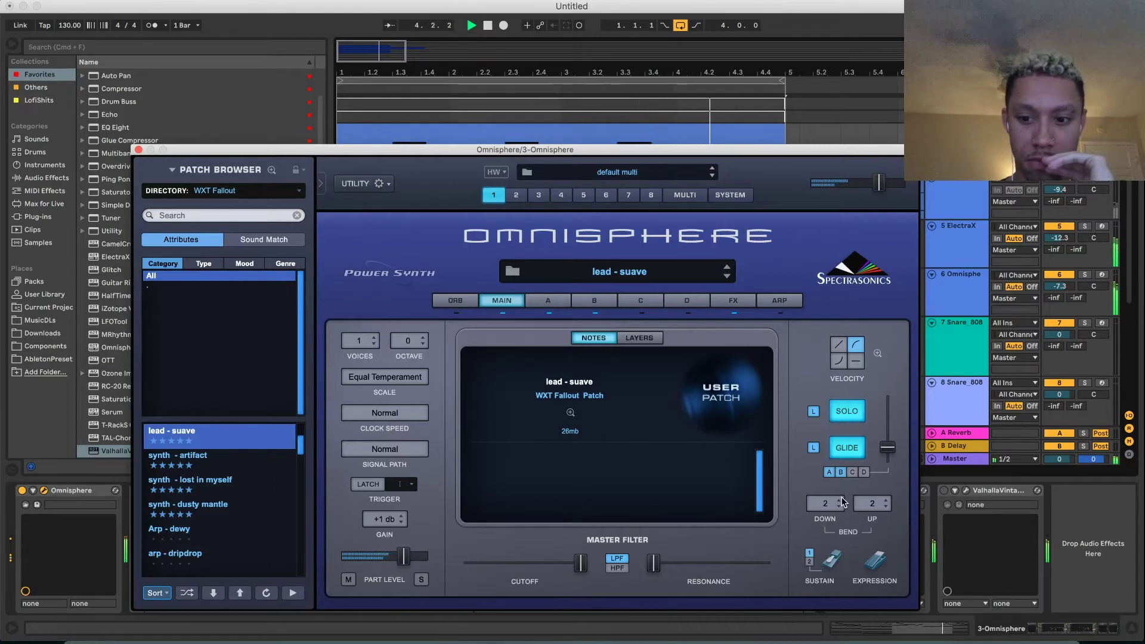
click(886, 501)
click(885, 500)
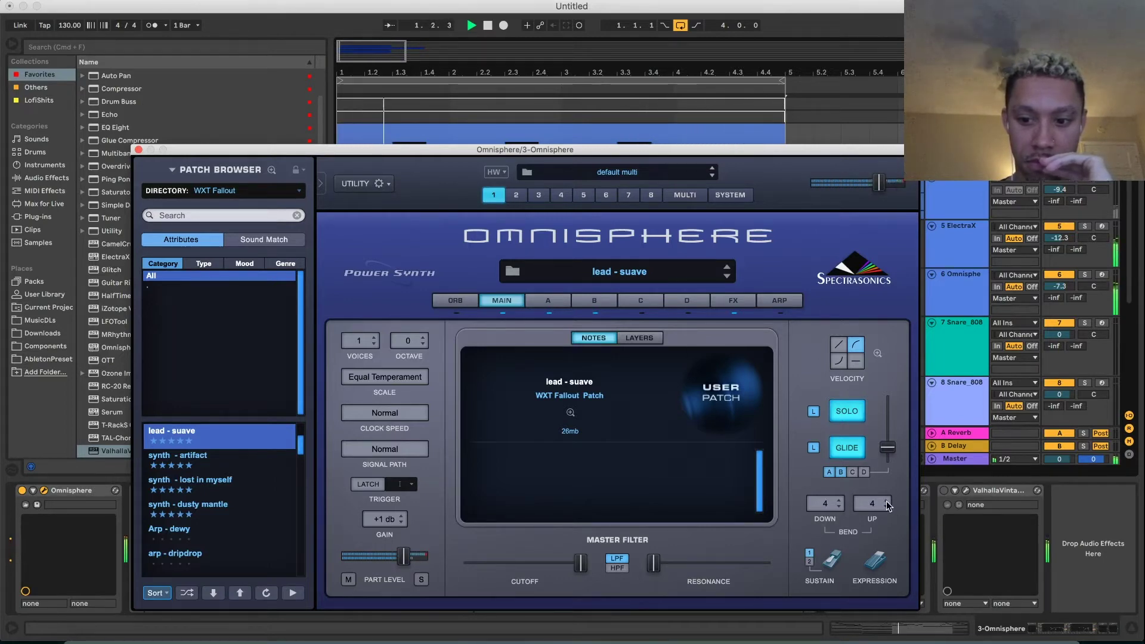
Close Omnisphere, select the melody clip on 2-Omnisphere and solo that track for playback
click(138, 150)
click(417, 233)
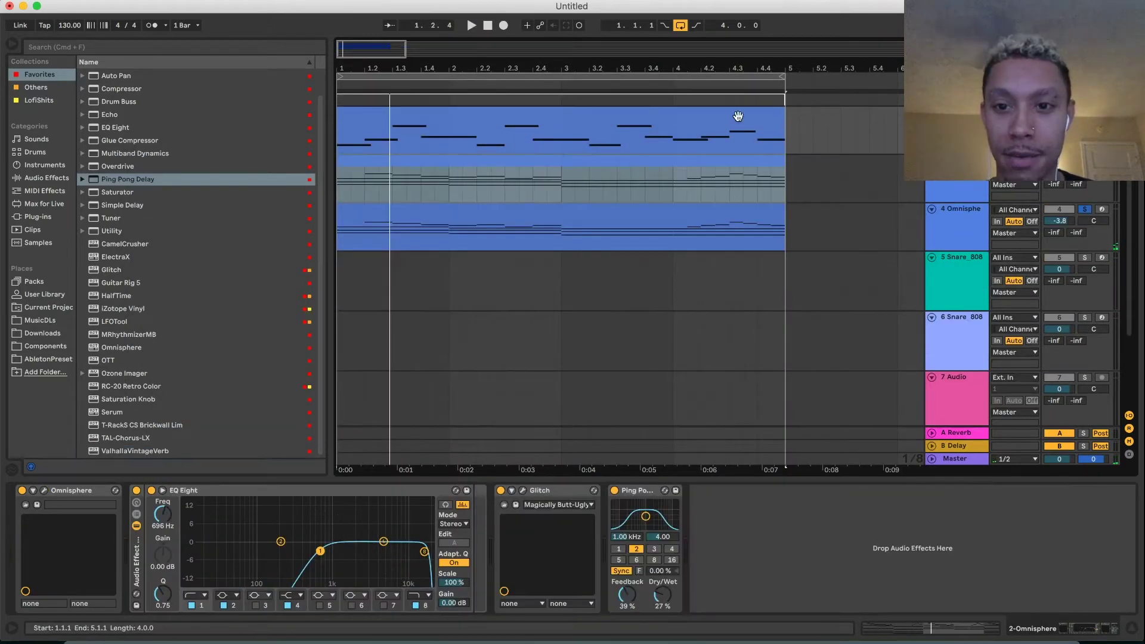
click(738, 116)
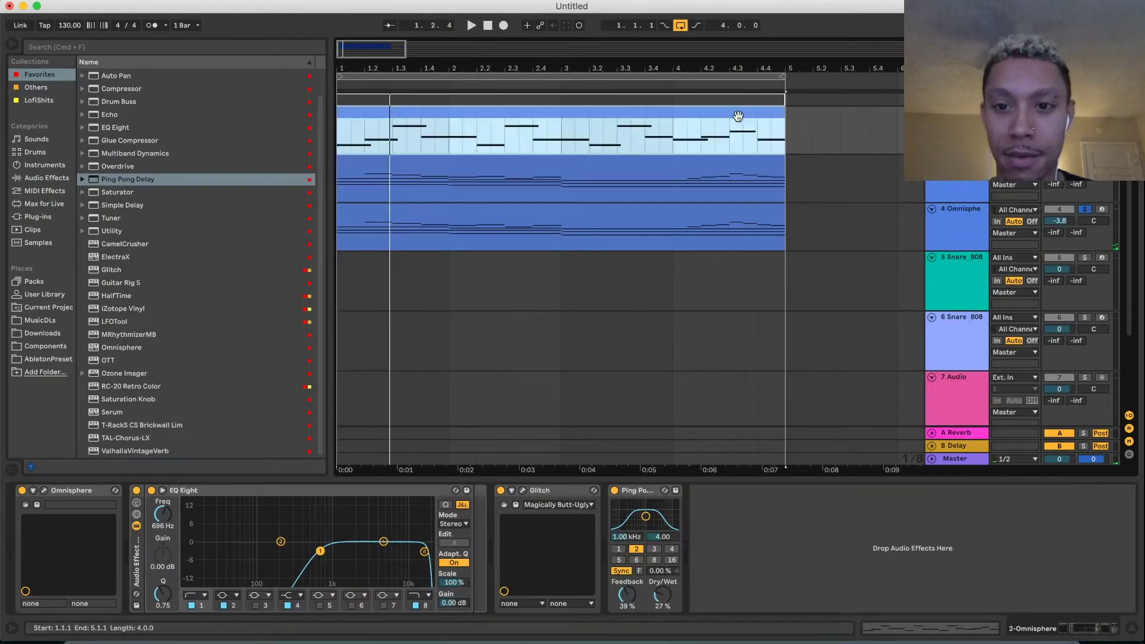
click(1084, 113)
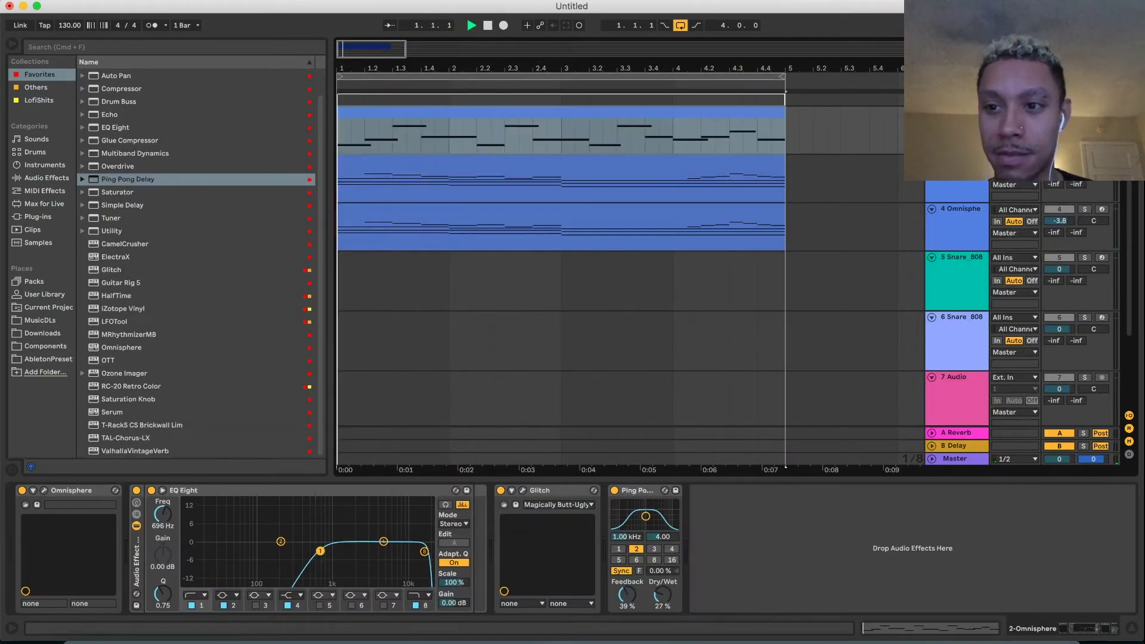
Bypass Glitch and Ping Pong Delay on 2-Omnisphere to hear the dry melody, and switch Glitch back on
click(500, 491)
click(614, 490)
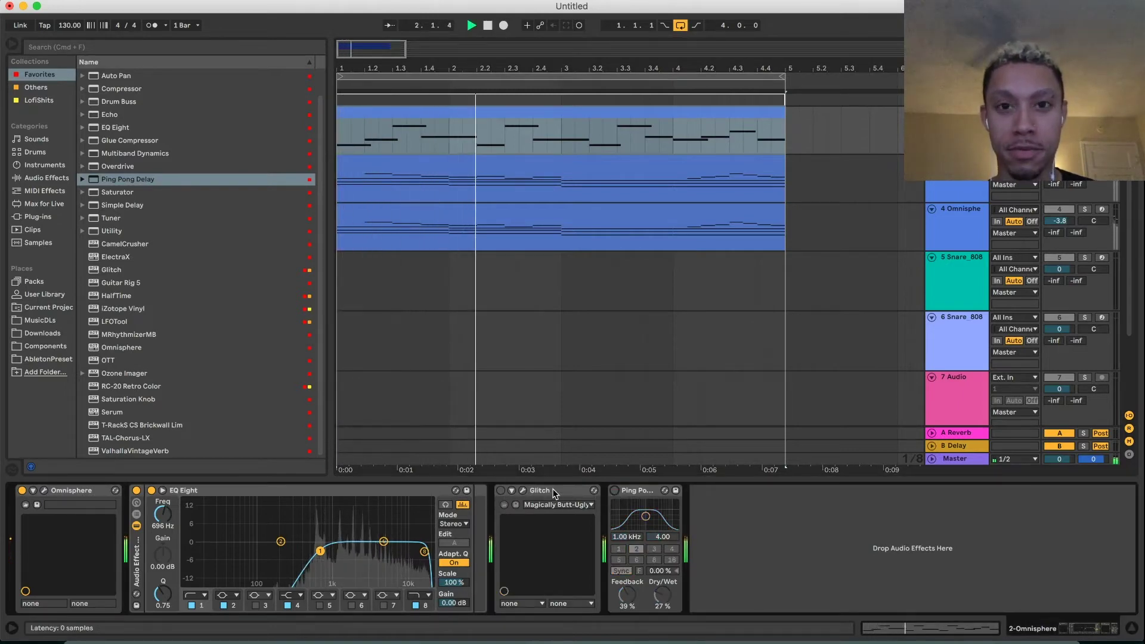
click(500, 491)
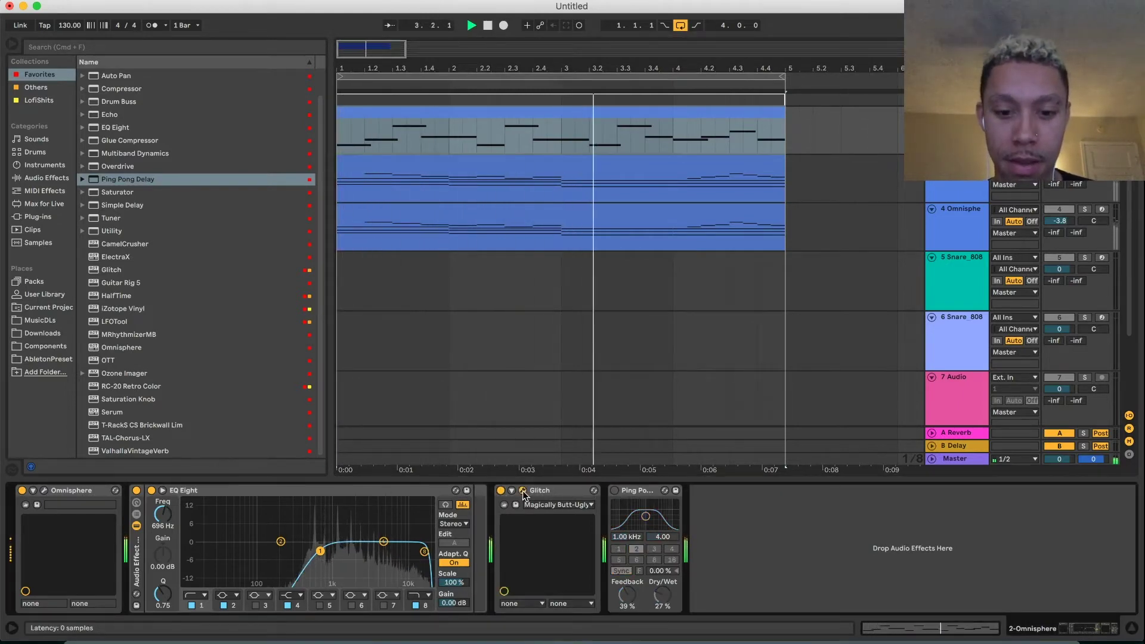
Draw a Retrigger block at the end of Glitch's sequence, close the plugin and re-enable Ping Pong Delay
click(523, 490)
drag(526, 173, 496, 64)
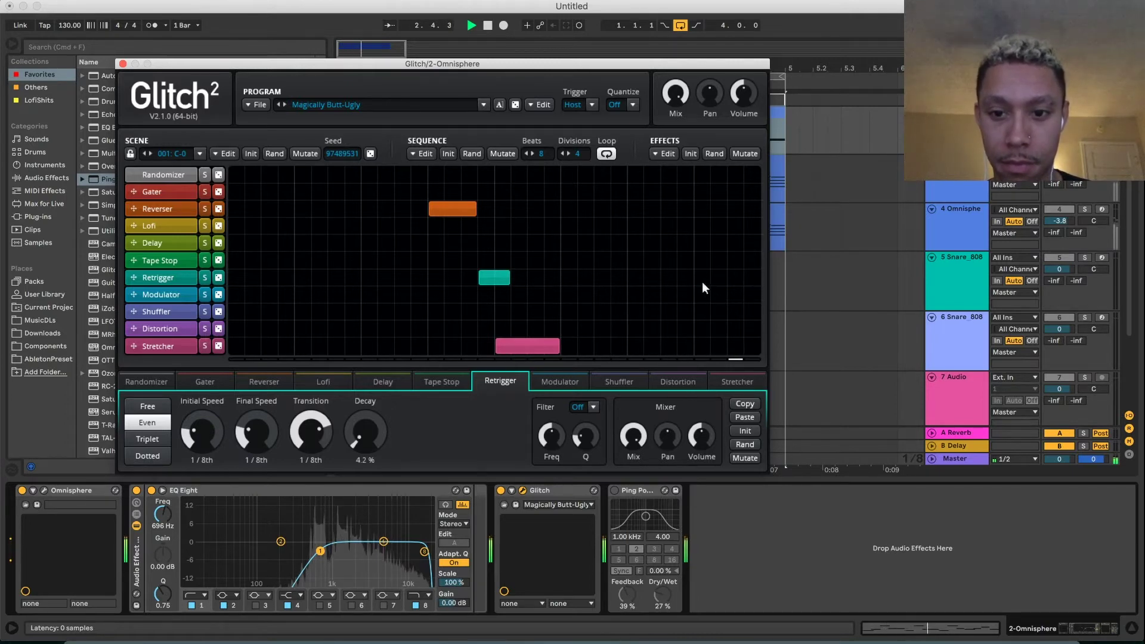
drag(702, 281, 839, 285)
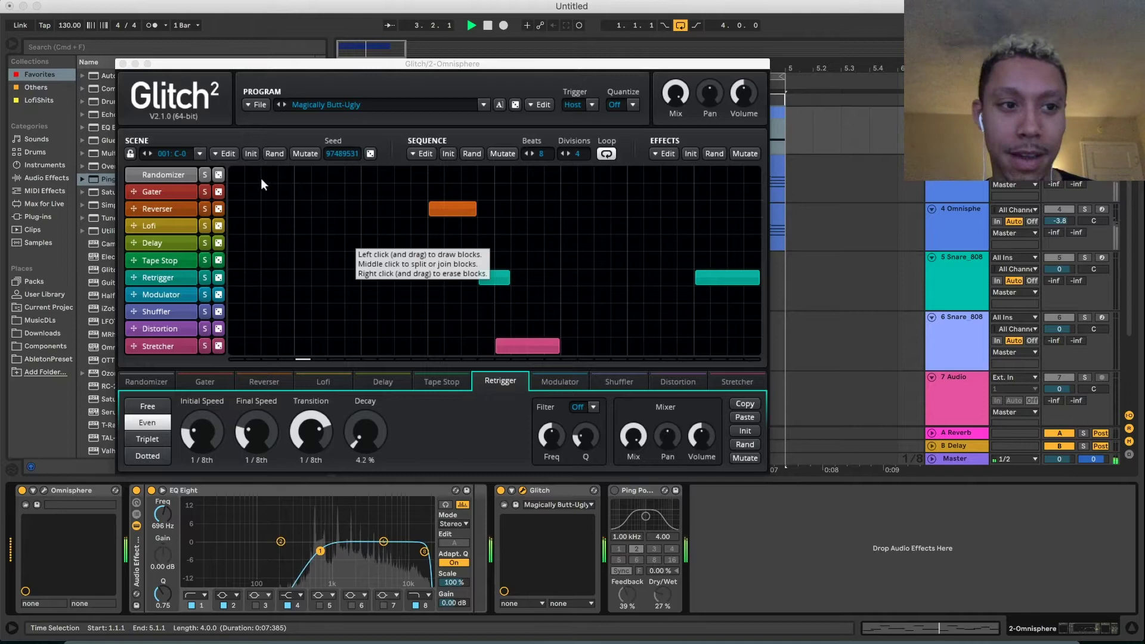
click(122, 64)
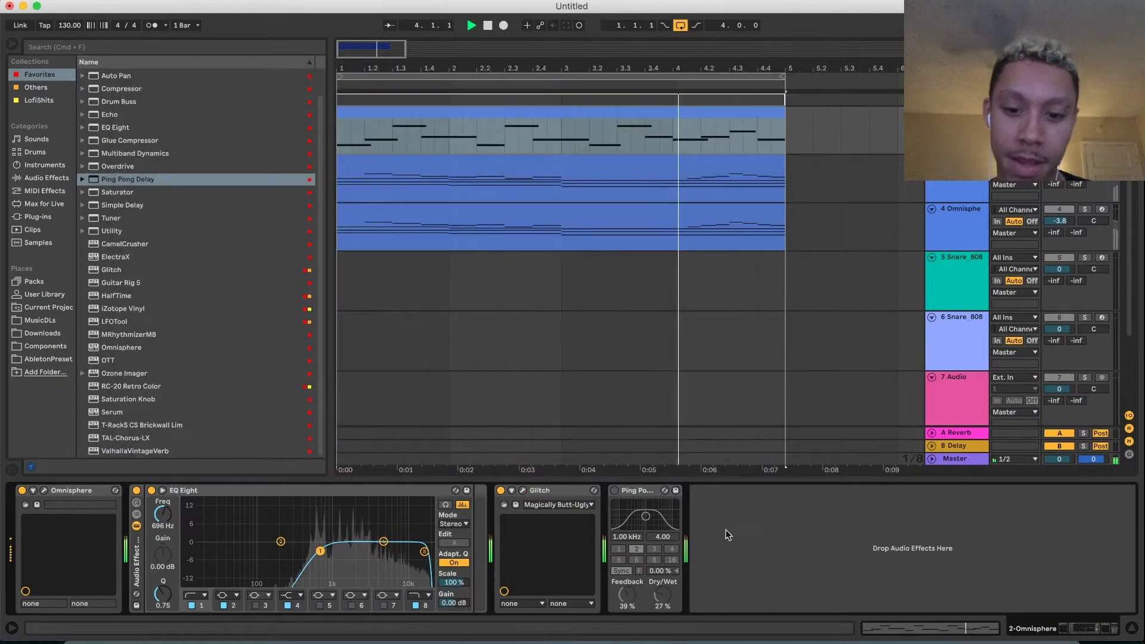
click(614, 490)
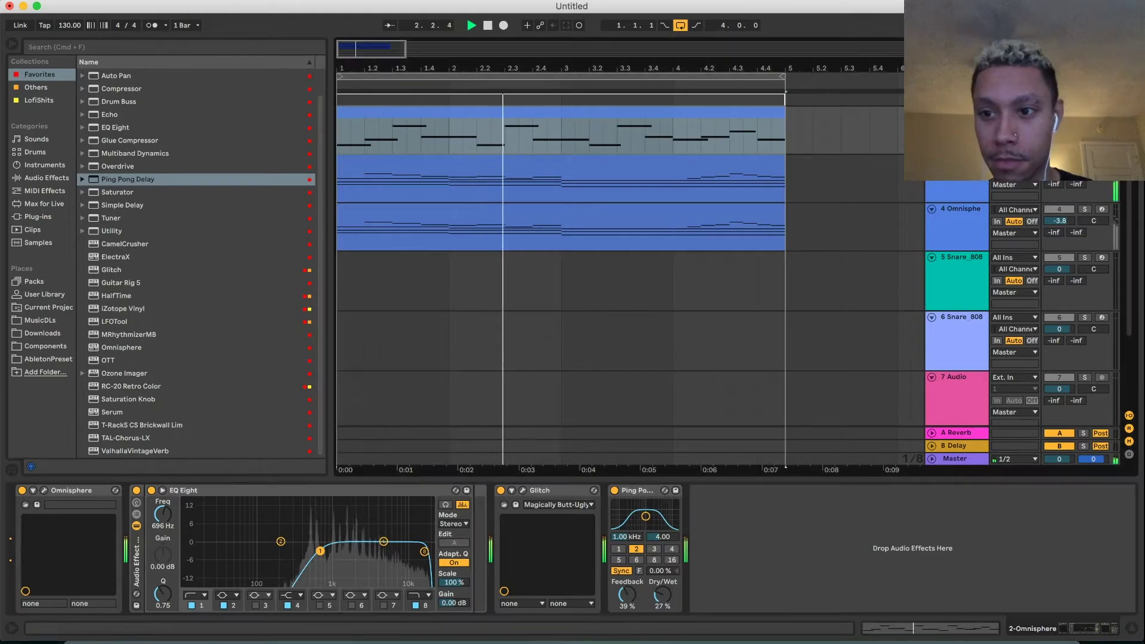
Open the clip on 3-ElectraX, review its chord and melody notes during playback and return to the device view
click(933, 193)
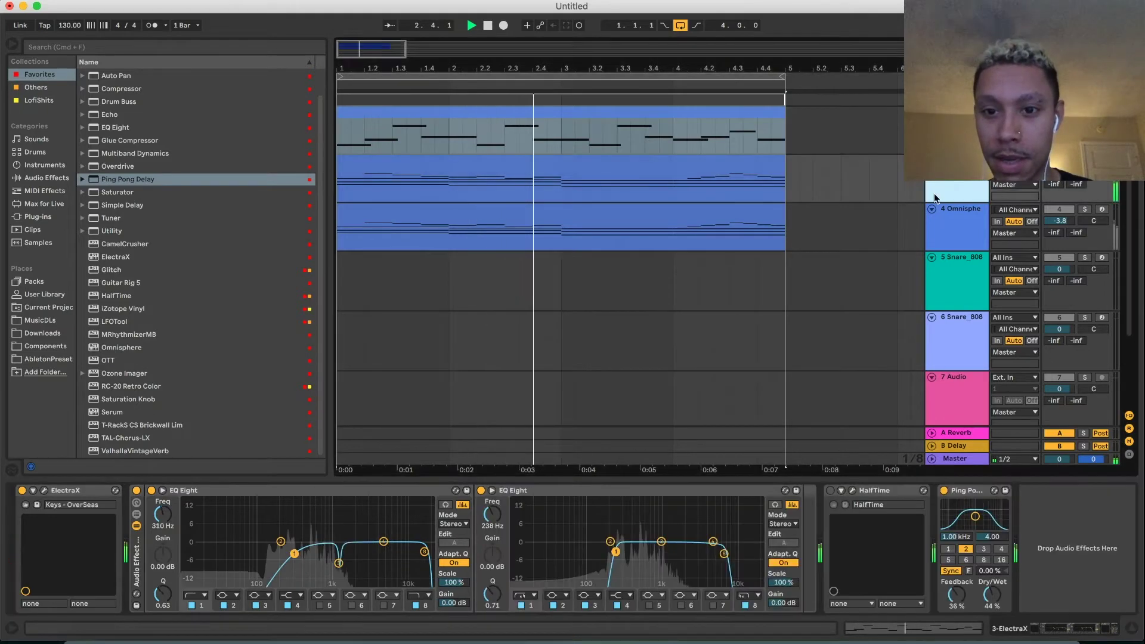
double_click(752, 174)
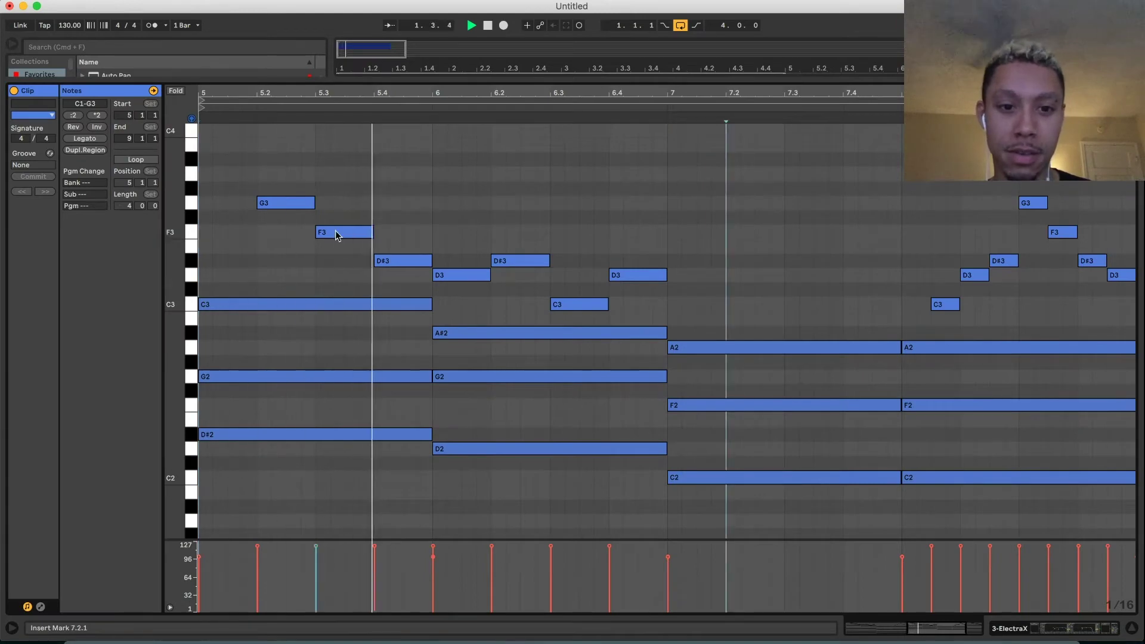
click(1085, 629)
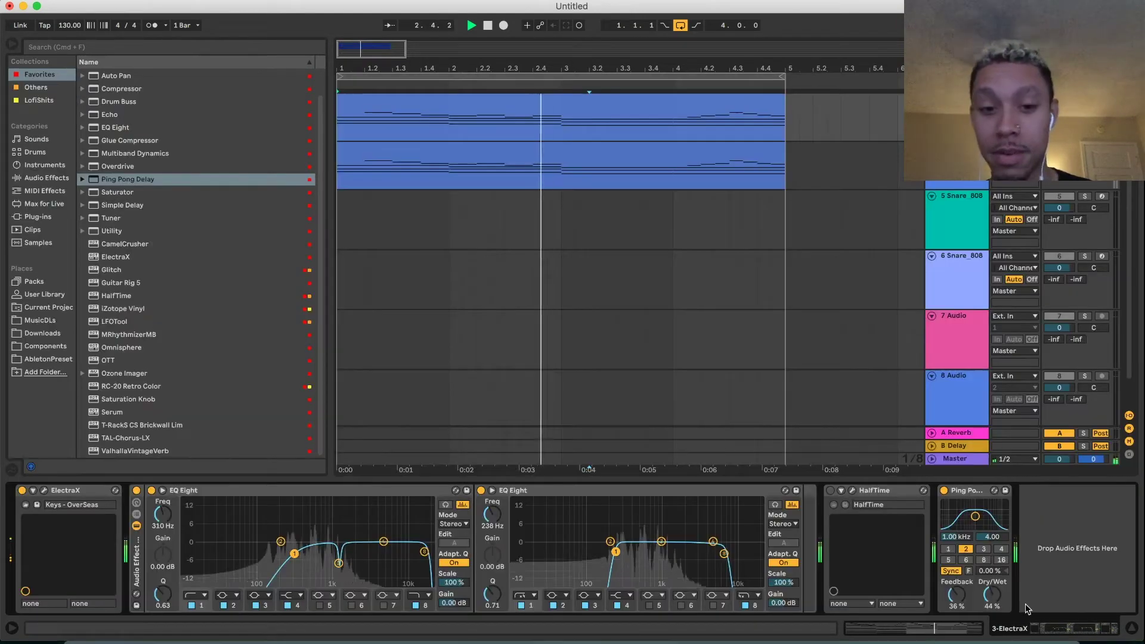
Open the clip on 4-Omnisphere, return to its device view and solo the track to hear the layer
scroll(588, 199, up, 3)
click(972, 215)
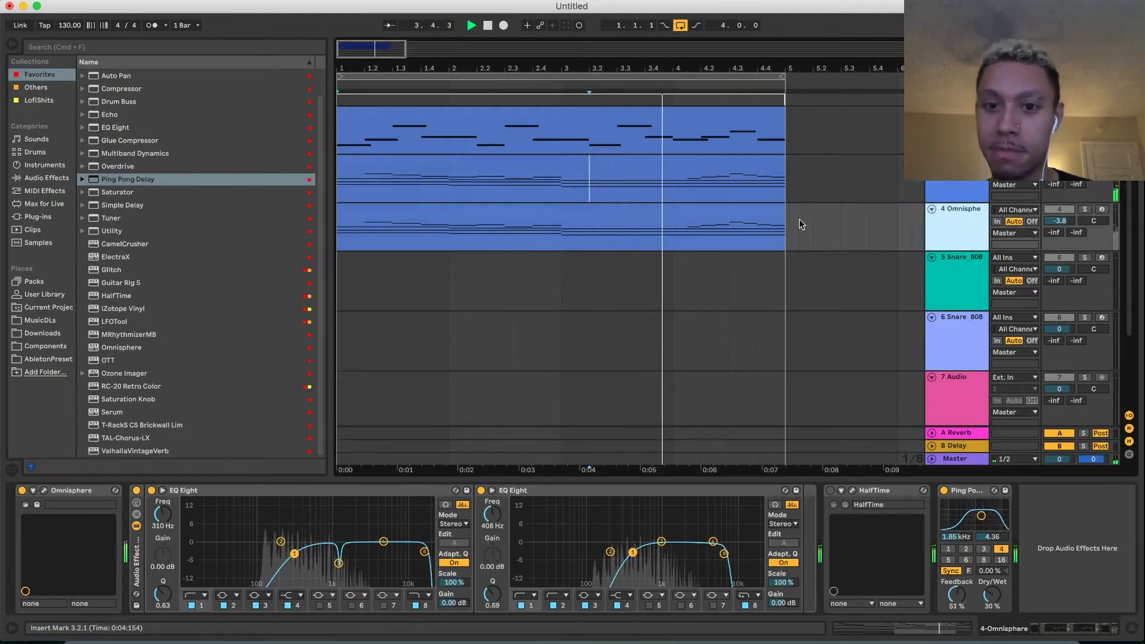
double_click(729, 209)
click(1085, 629)
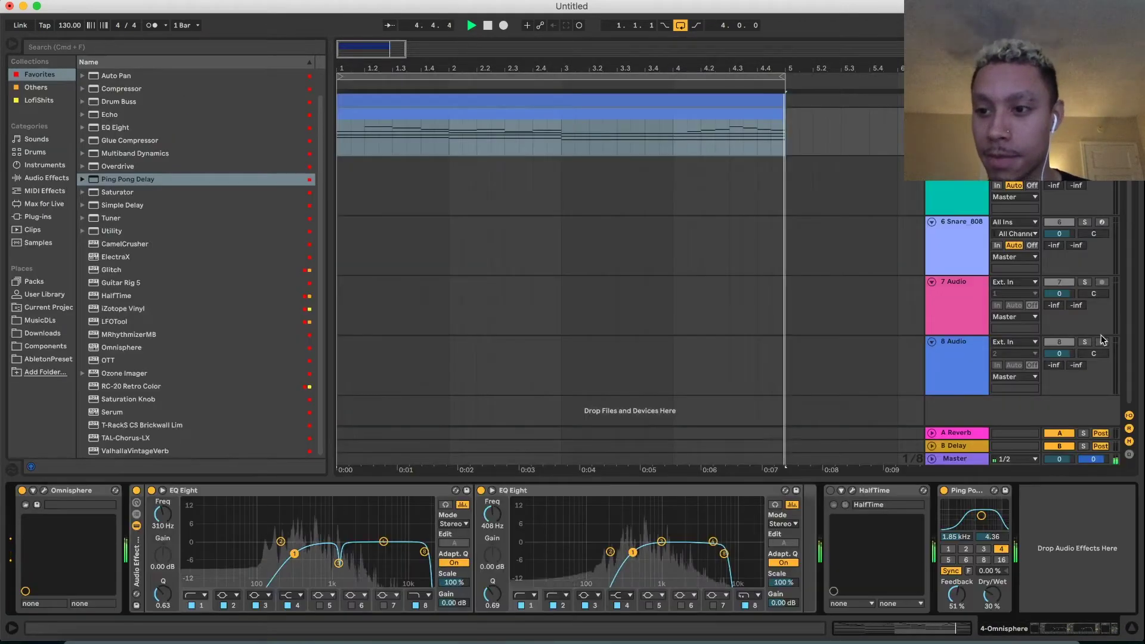
scroll(778, 319, up, 3)
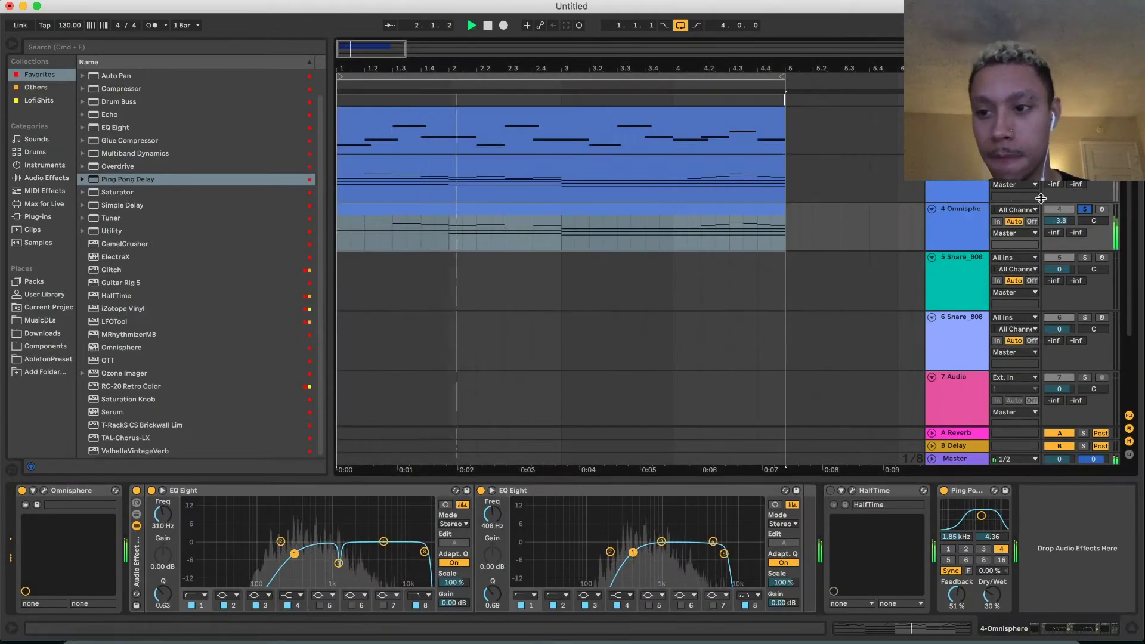
Clear the track solos and lower the EQ Eight high cut on 2-Omnisphere to about 12.1 kHz
click(967, 182)
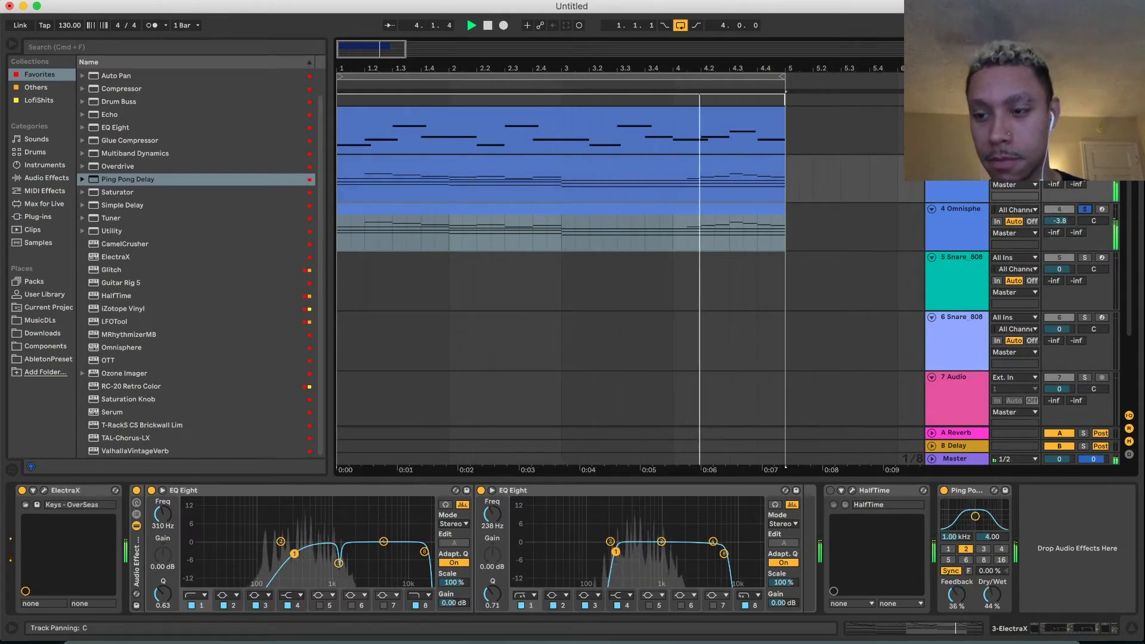
click(1084, 161)
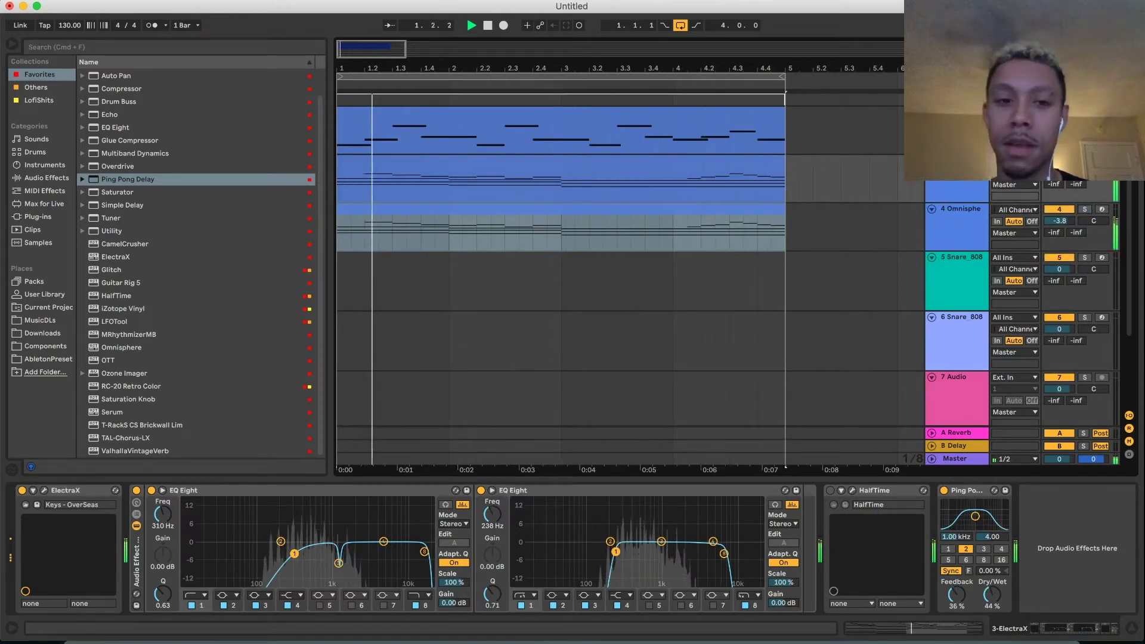
click(937, 230)
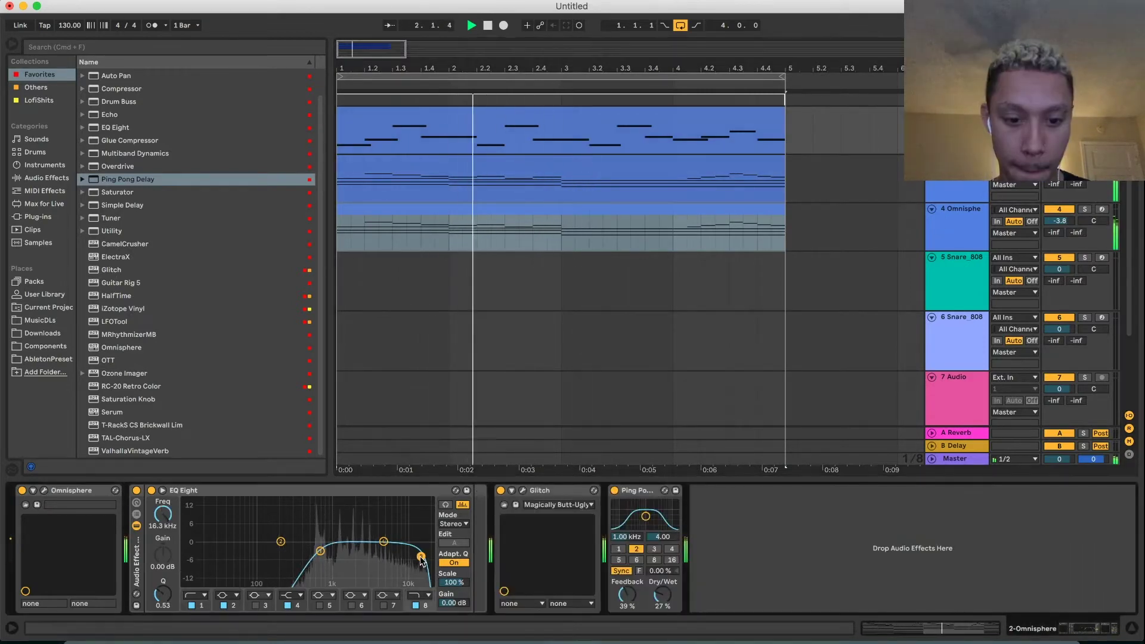
drag(419, 561, 411, 560)
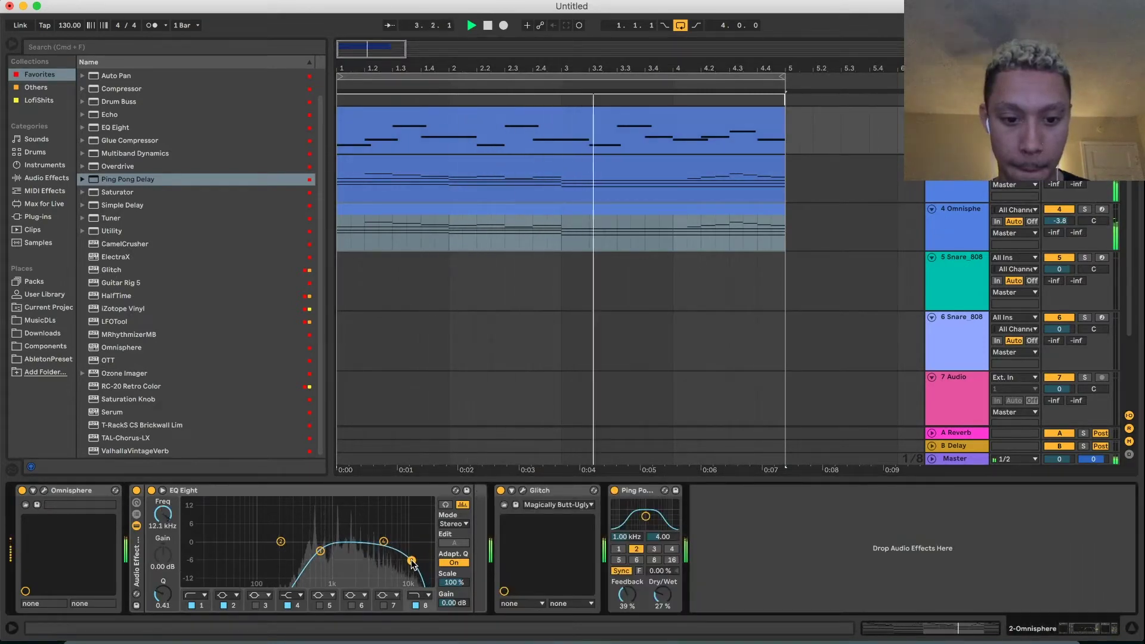
Select the 5-Snare_808clap track and open the Hats folder of DaseOriginsDrumKit in MusicDLs
click(954, 280)
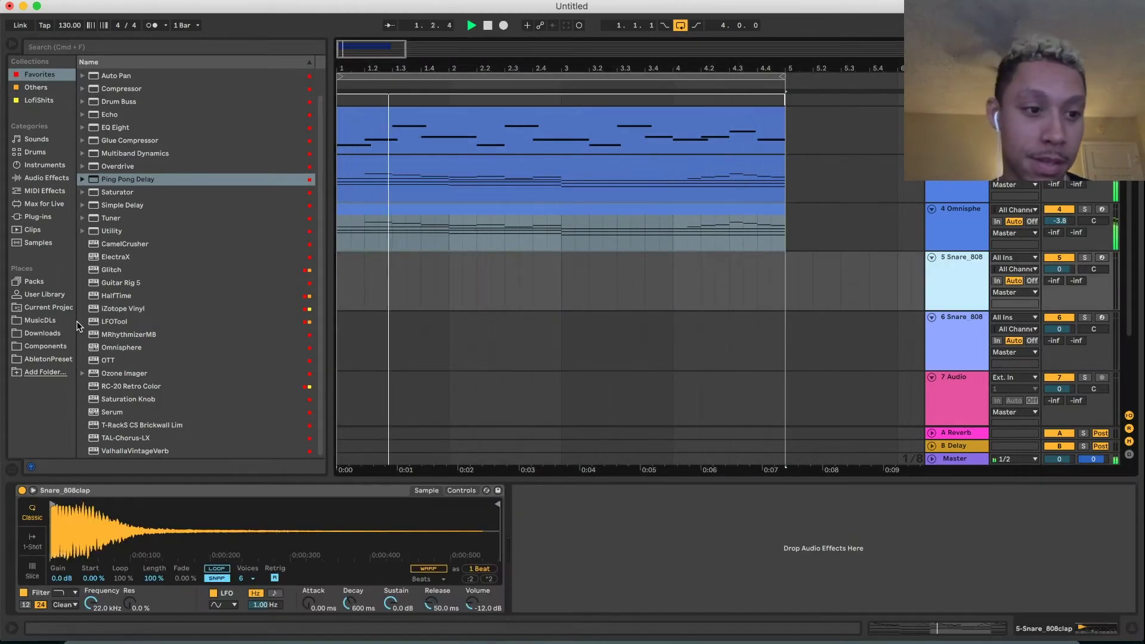
click(1059, 172)
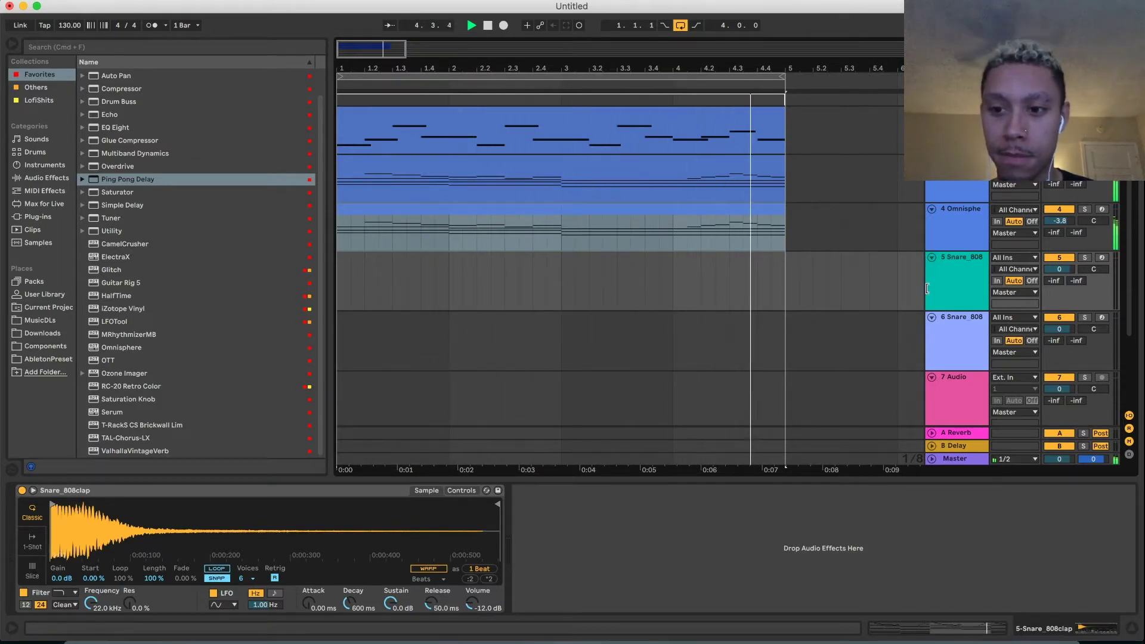
click(50, 321)
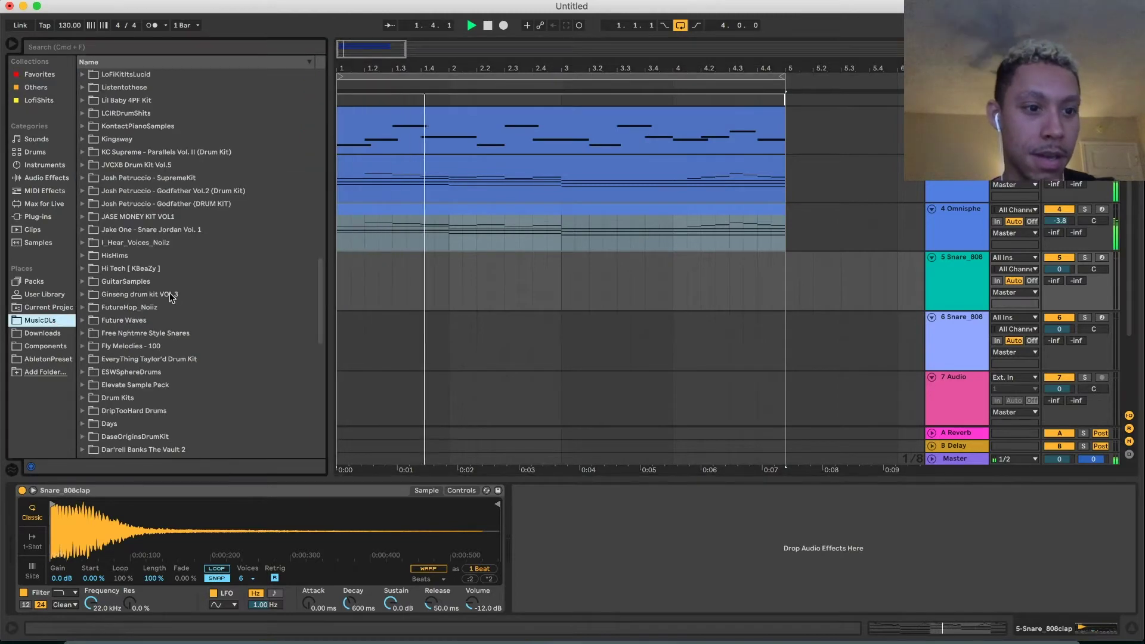
scroll(171, 297, down, 8)
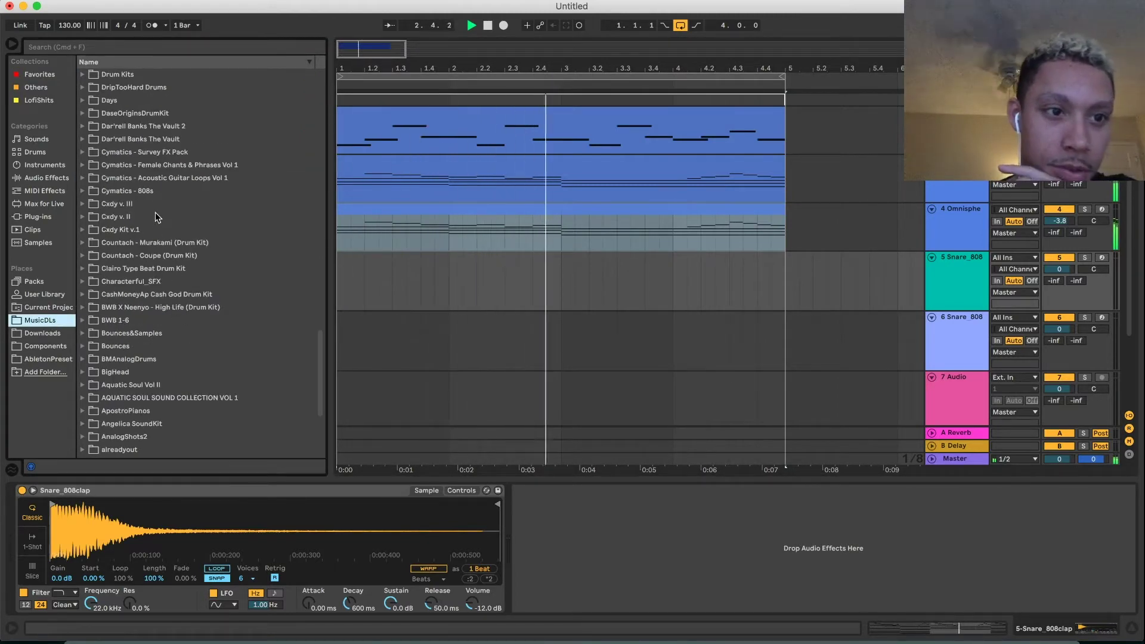
click(155, 113)
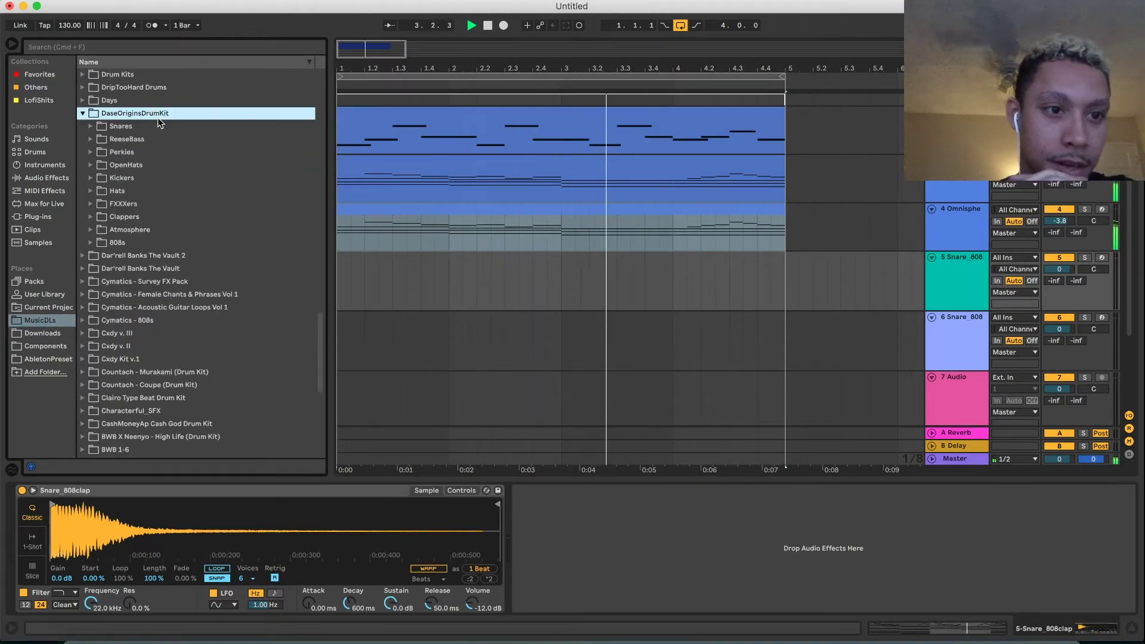
click(126, 191)
Audition the hi-hat samples in the Hats folder, load Hat-Fly.wav onto track 5 and stop playback
click(132, 205)
key(Down)
key(Down)
key(Down)
key(Down)
key(Down)
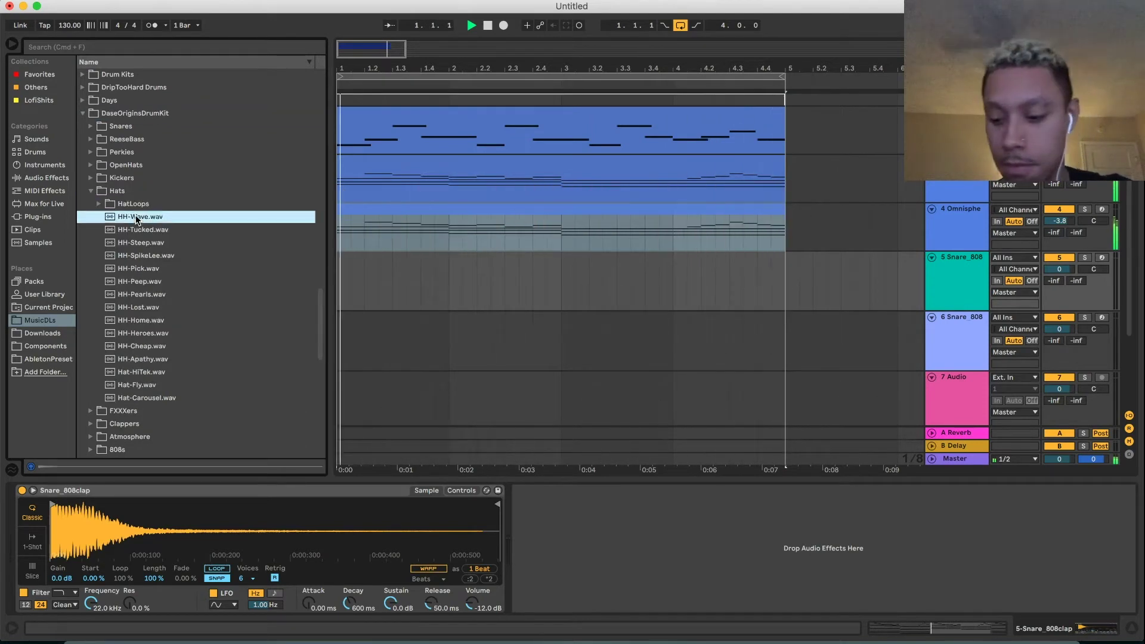
key(Up)
key(Up)
key(Down)
key(Up)
key(Down)
key(Down)
key(Down)
key(Down)
key(Down)
key(Down)
key(Down)
key(Down)
key(Down)
key(Down)
key(Down)
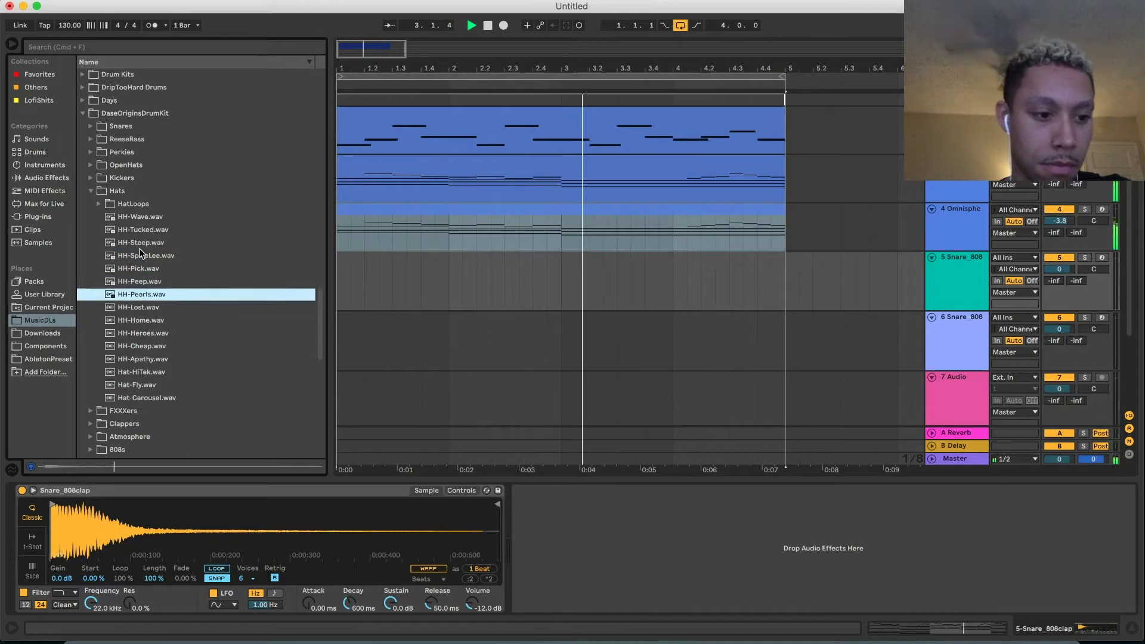
key(Return)
key(space)
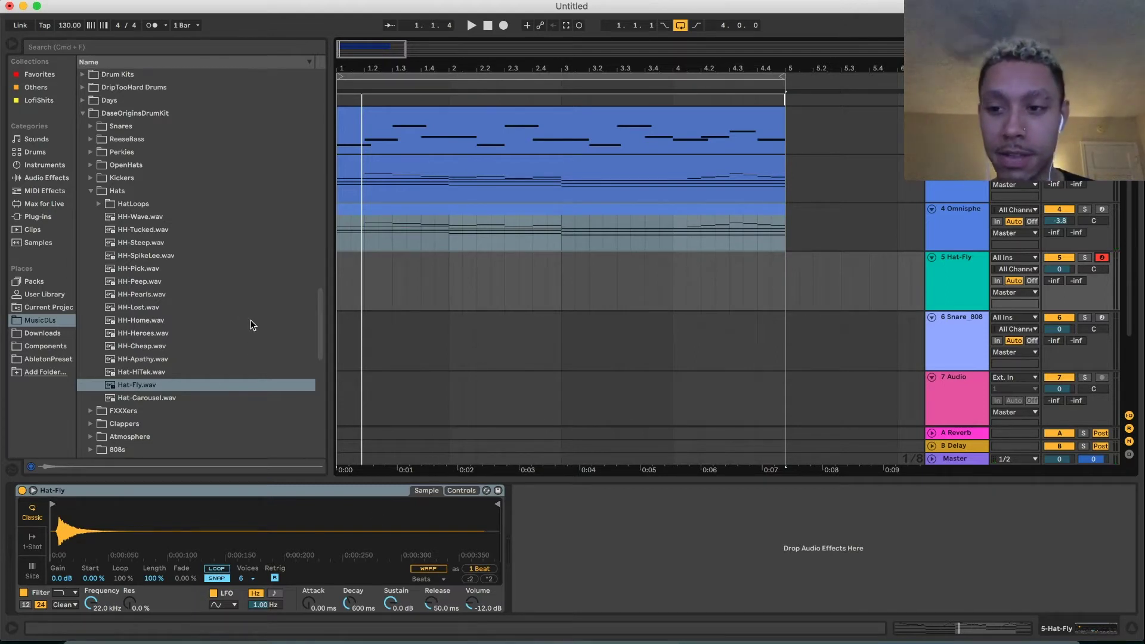
Play a hi-hat rhythm on 5-Hat-Fly over the loop, capture it into a MIDI clip and open the clip
key(space)
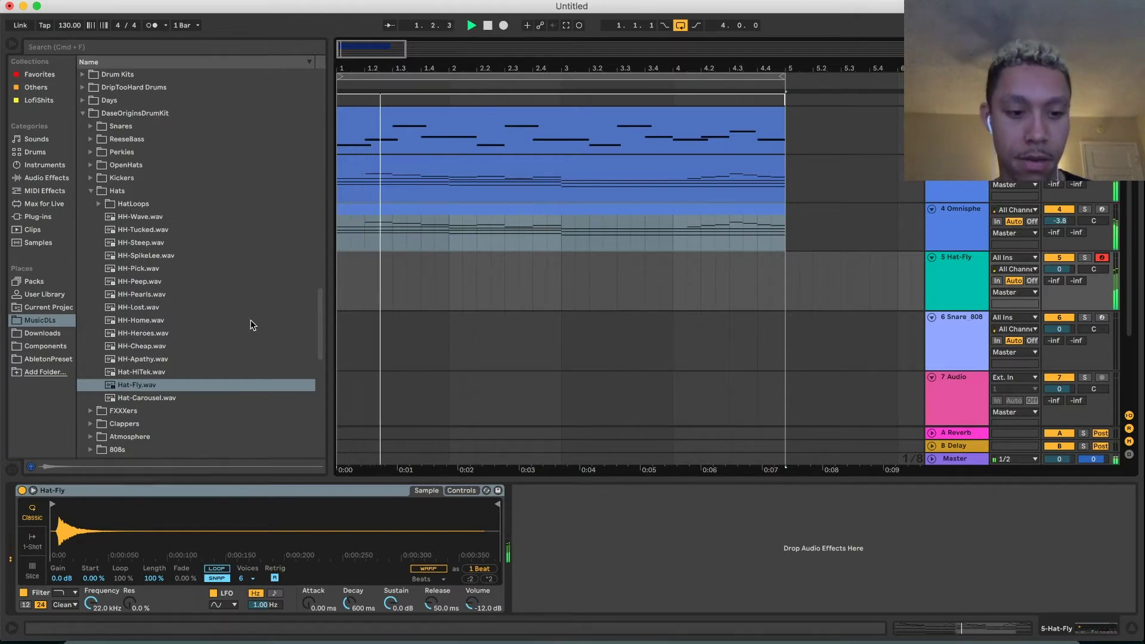
click(579, 26)
double_click(422, 264)
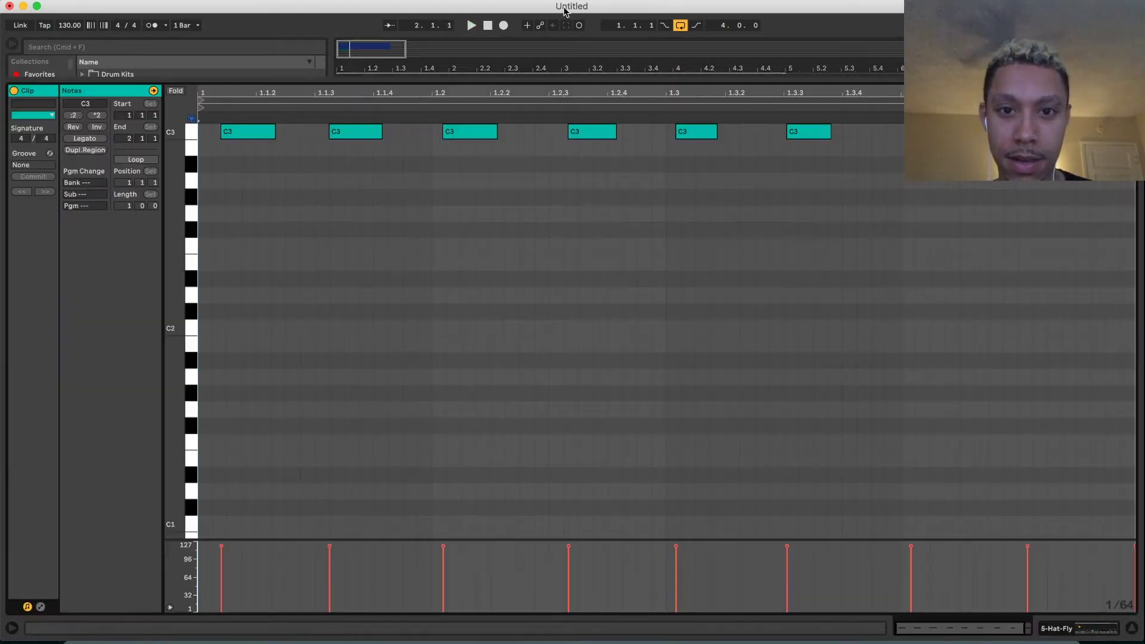
Select all captured C3 hi-hat notes and quantize them to the grid
click(494, 268)
key(super+a)
key(super+u)
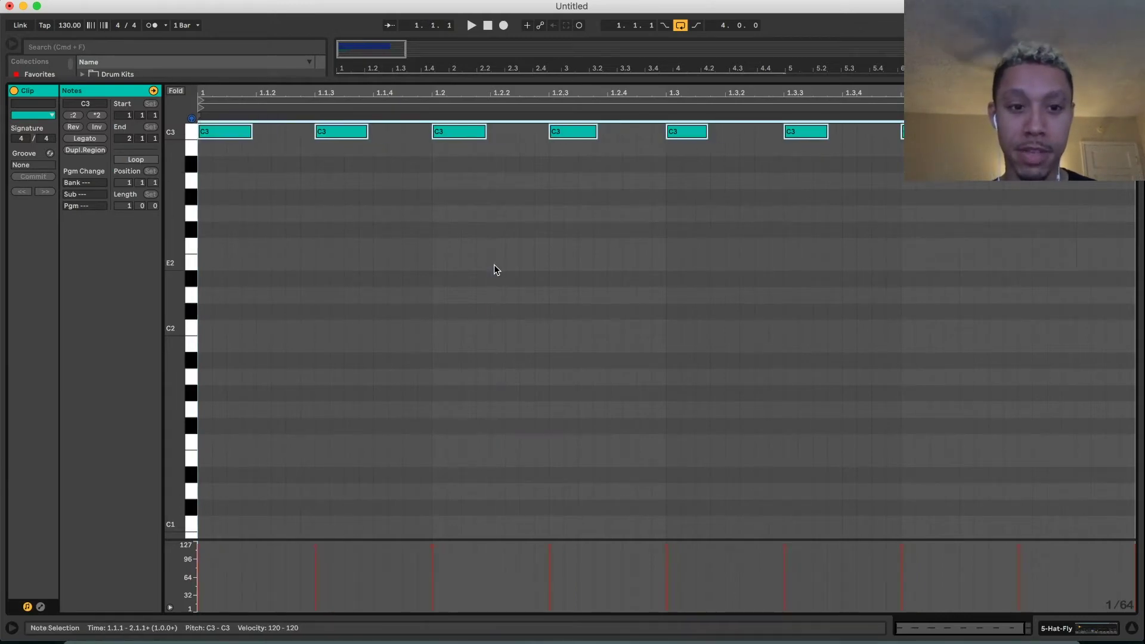
click(505, 276)
scroll(477, 330, up, 2)
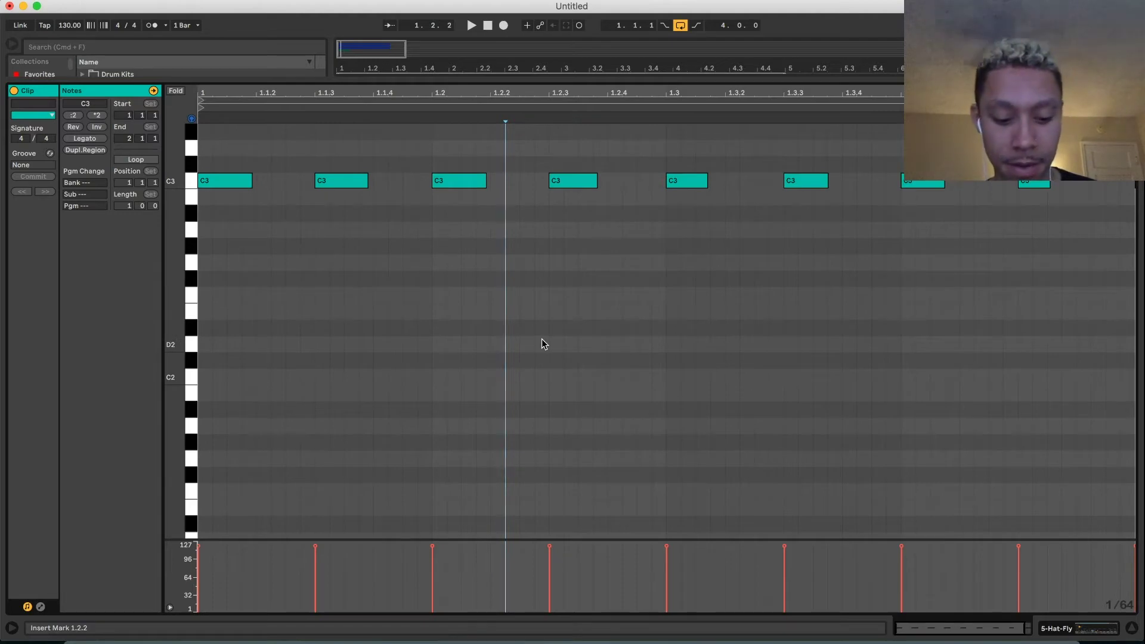
key(super+a)
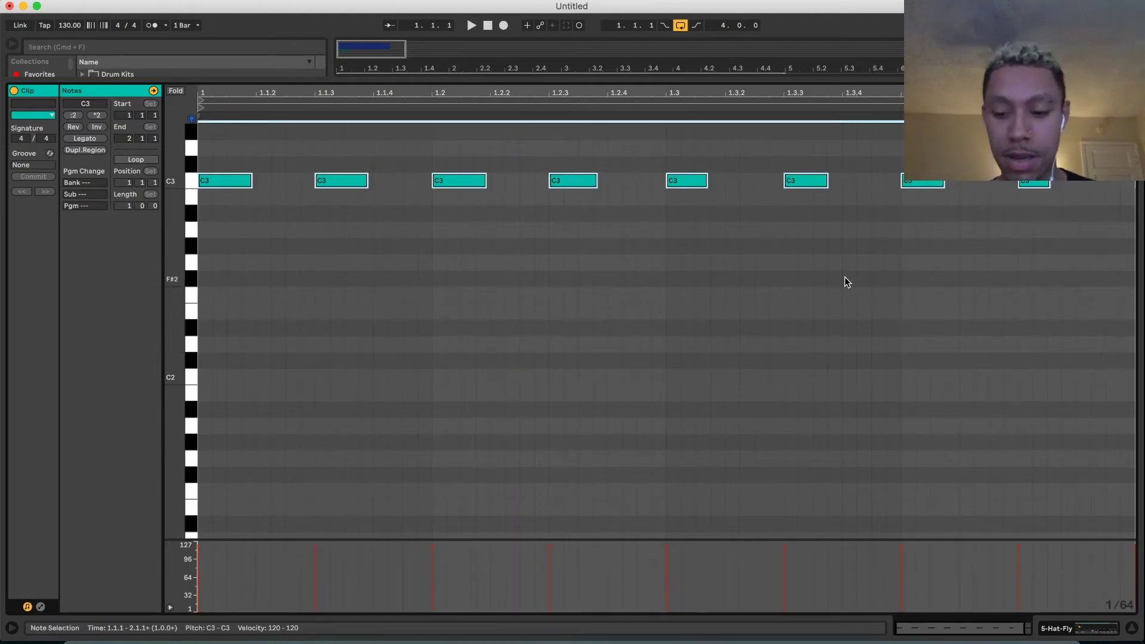
scroll(844, 276, right, 2)
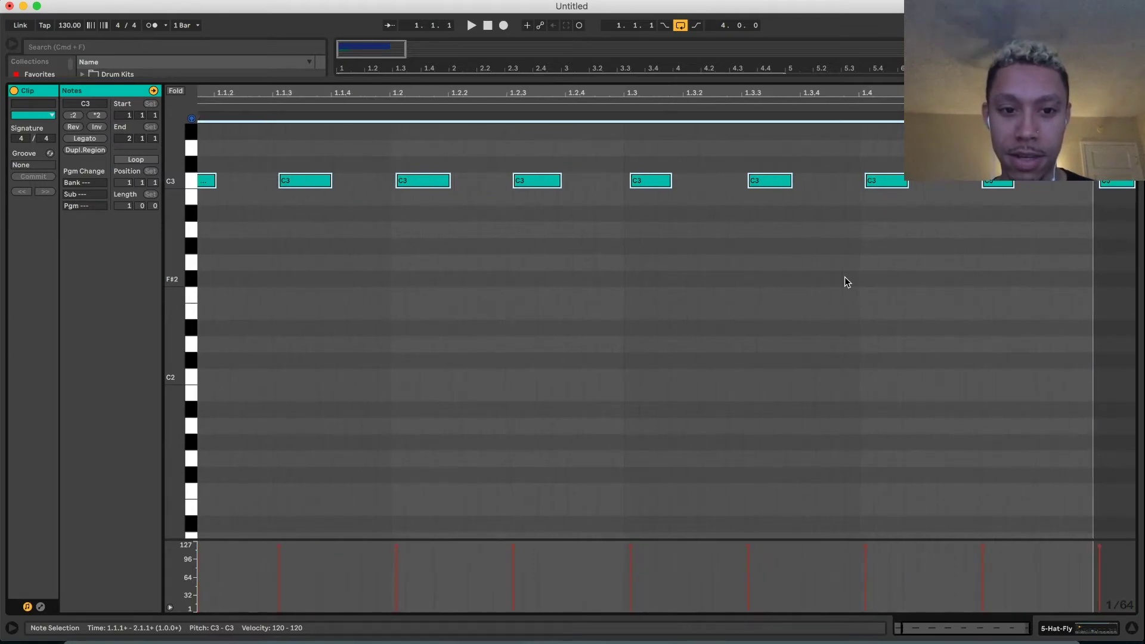
key(super+u)
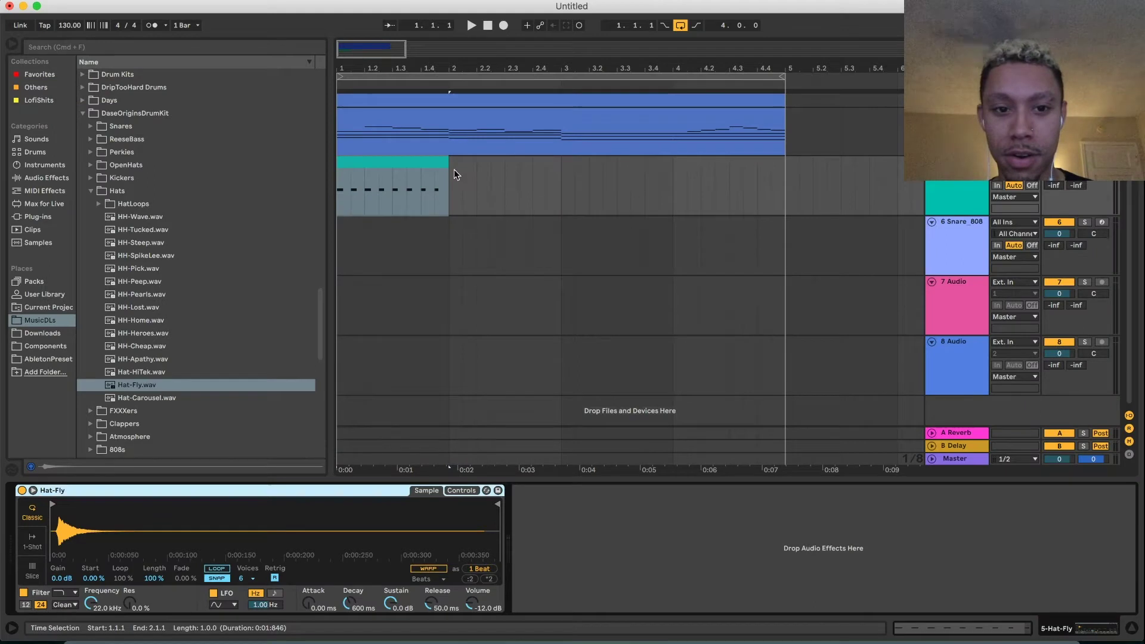
Duplicate the one-bar Hat-Fly clip until the hi-hat pattern fills all four bars of the loop, and play it back
click(436, 191)
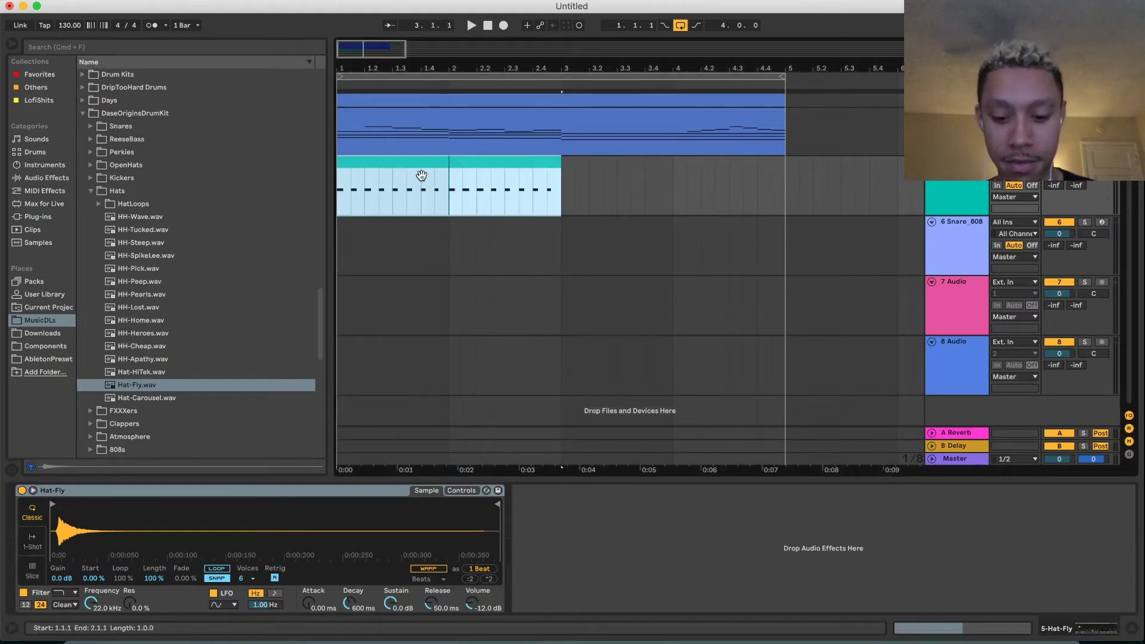
click(422, 175)
key(super+d)
click(545, 169)
key(space)
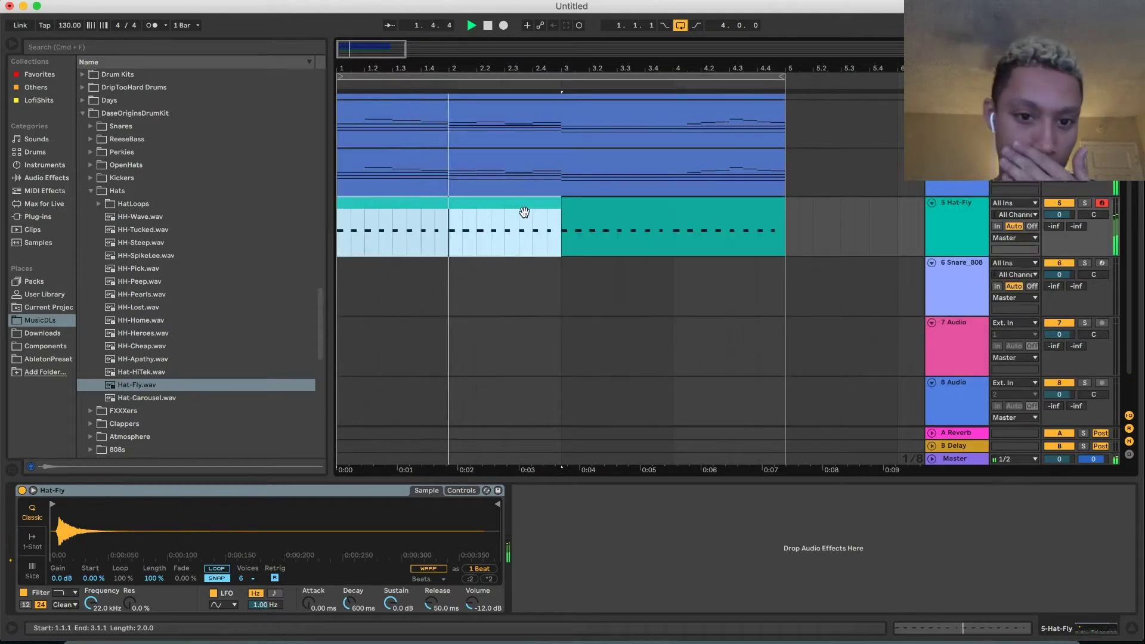
Stop playback, open the first two-bar hi-hat clip and apply Legato to its notes
double_click(527, 212)
key(space)
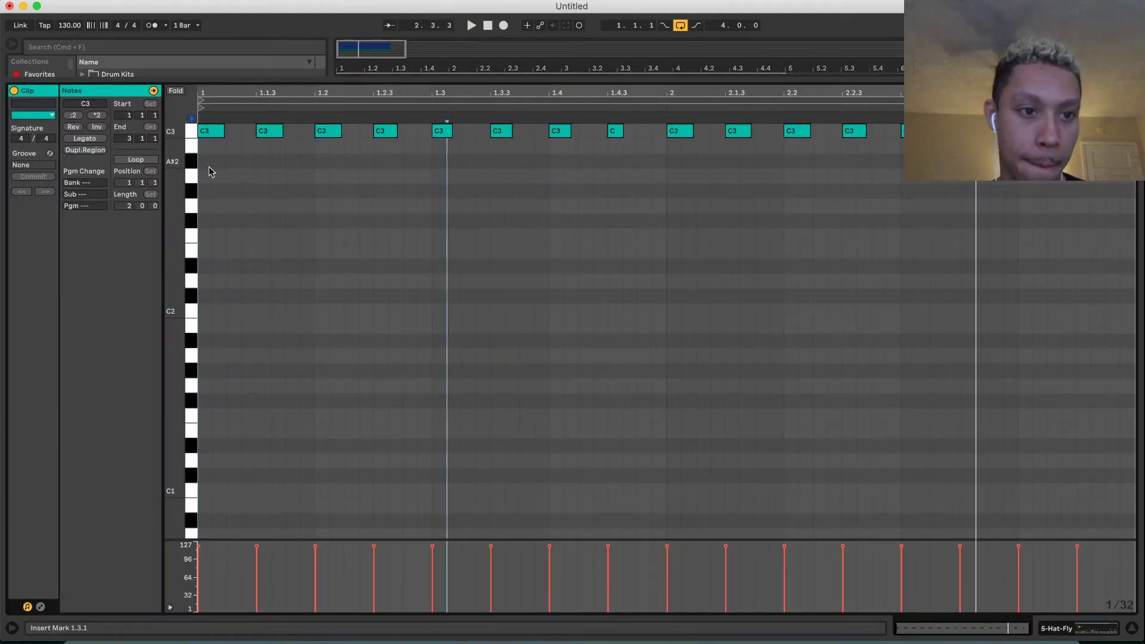
click(94, 141)
Mute the HH-Heroes track and raise the Utility gain on the Hat-HiTek track to 13 dB while the loop plays
click(1055, 322)
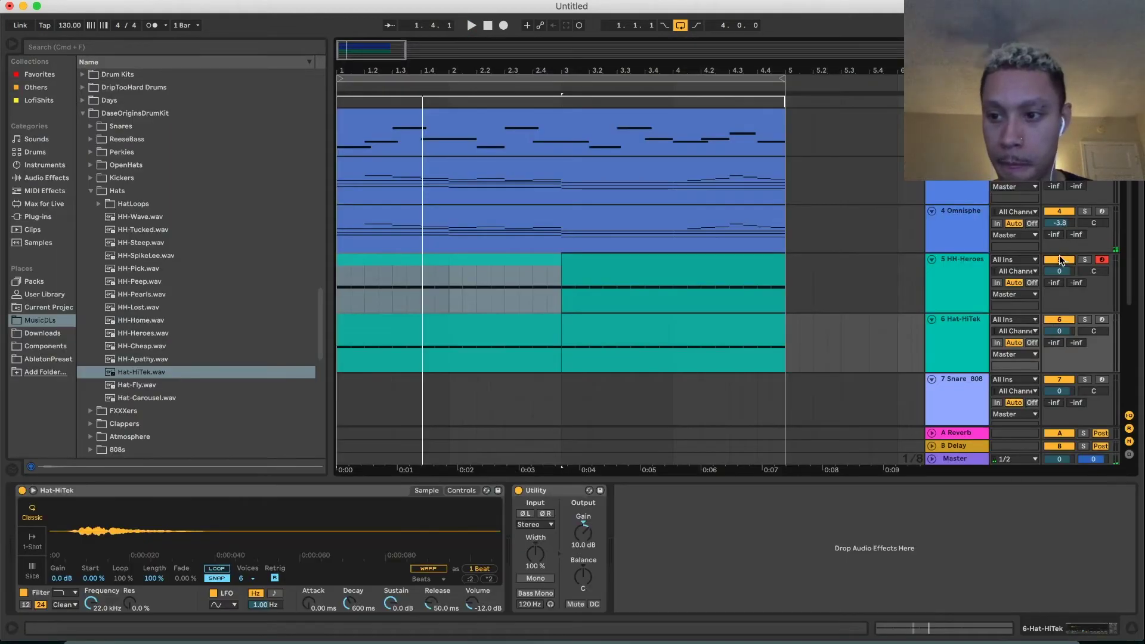
click(1059, 261)
key(space)
drag(591, 534, 596, 520)
drag(148, 504, 149, 512)
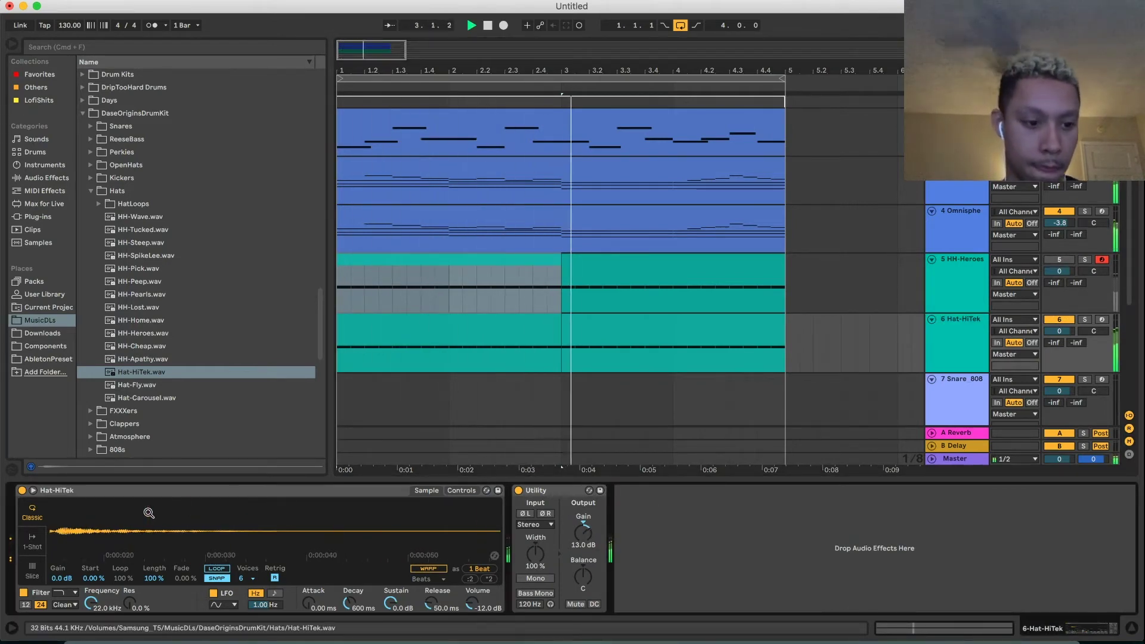
Move the Snare_808clap track above the Hat-HiTek track and open the Clappers folder of DaseOriginsDrumKit
drag(957, 397, 945, 328)
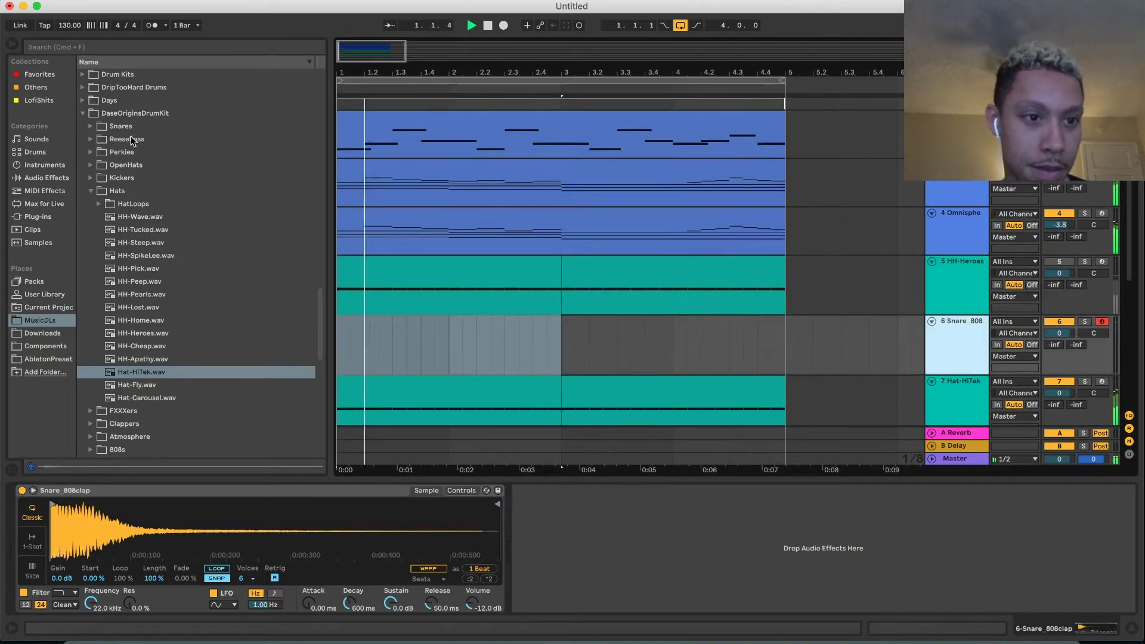
click(144, 423)
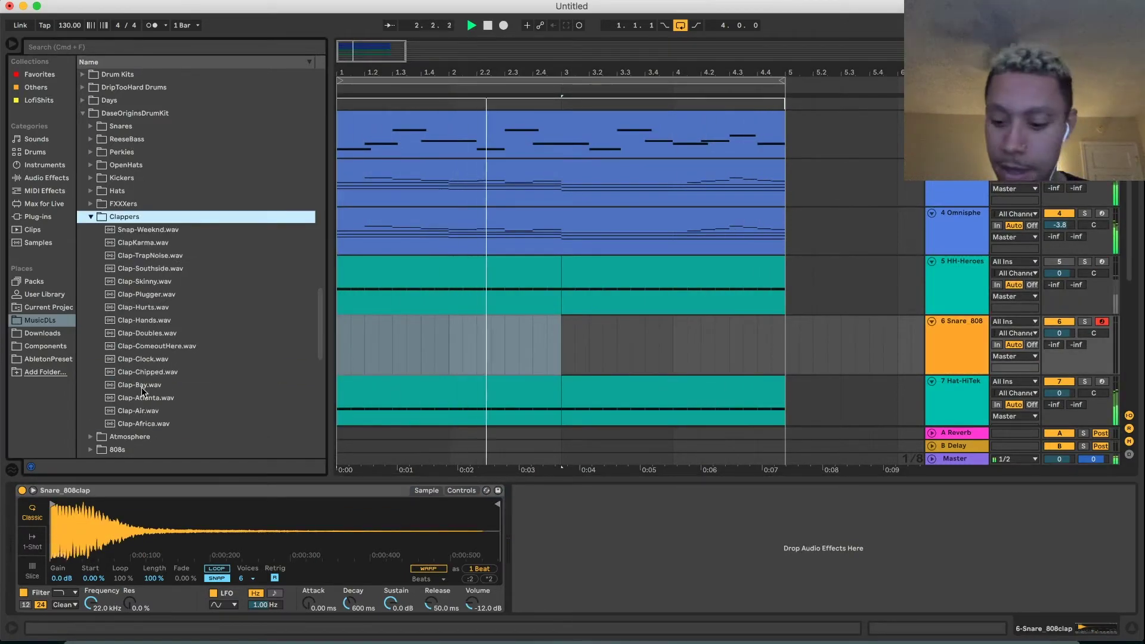
Audition the clap samples in the Clappers folder and load Clap-Southside.wav onto track 6
scroll(159, 301, down, 3)
key(Down)
key(Down)
key(Down)
key(Down)
key(Down)
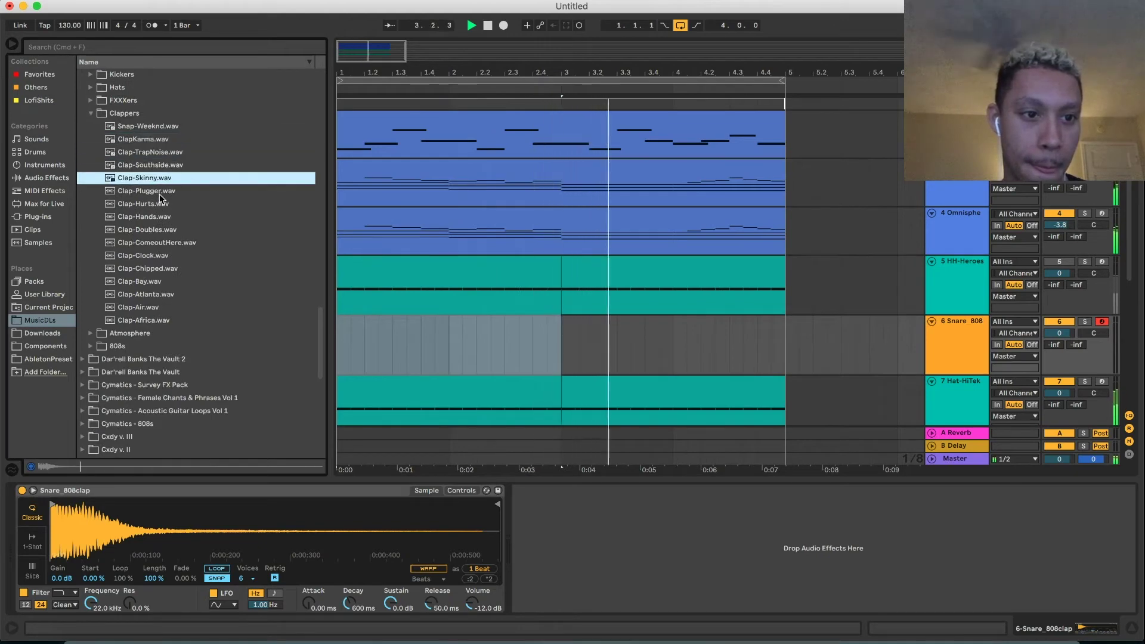
key(Down)
key(Down)
key(Down)
key(Down)
key(Down)
key(Down)
key(Down)
key(Down)
key(Down)
key(Up)
key(Up)
key(Up)
key(Up)
scroll(198, 327, up, 1)
key(Down)
key(Up)
key(Up)
scroll(191, 317, up, 2)
key(Up)
key(Down)
key(Up)
key(Up)
key(Up)
key(Up)
key(Down)
key(Up)
key(Up)
key(Up)
key(Up)
key(Up)
key(Down)
key(Down)
key(Down)
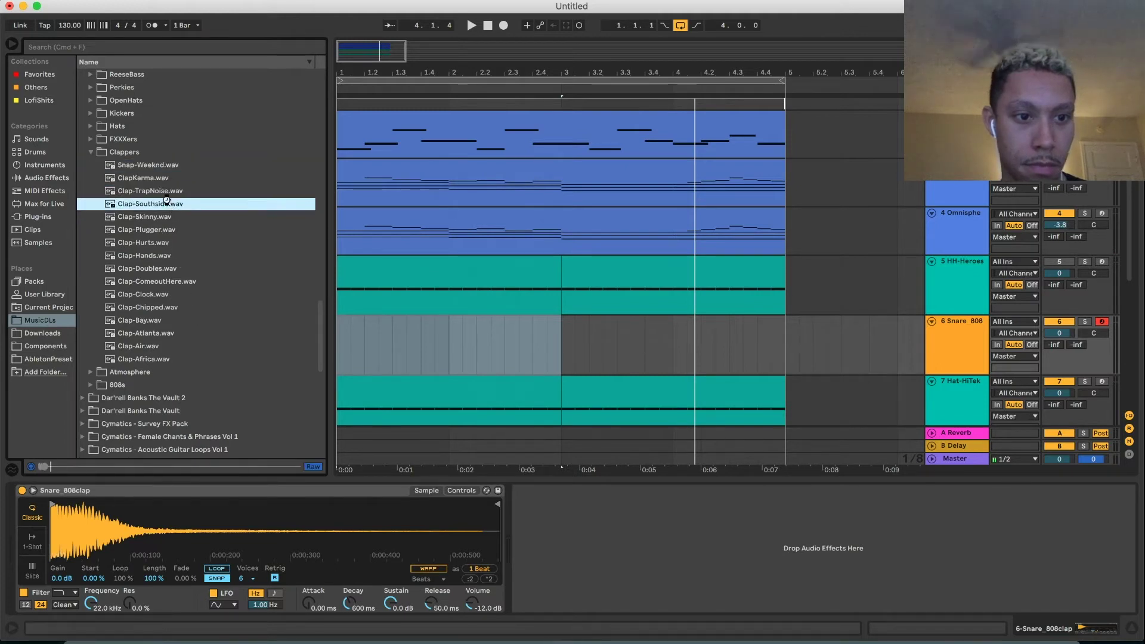
key(Return)
Play a clap rhythm on 6-Clap-Southside over the loop, capture it into a MIDI clip and inspect its notes
key(space)
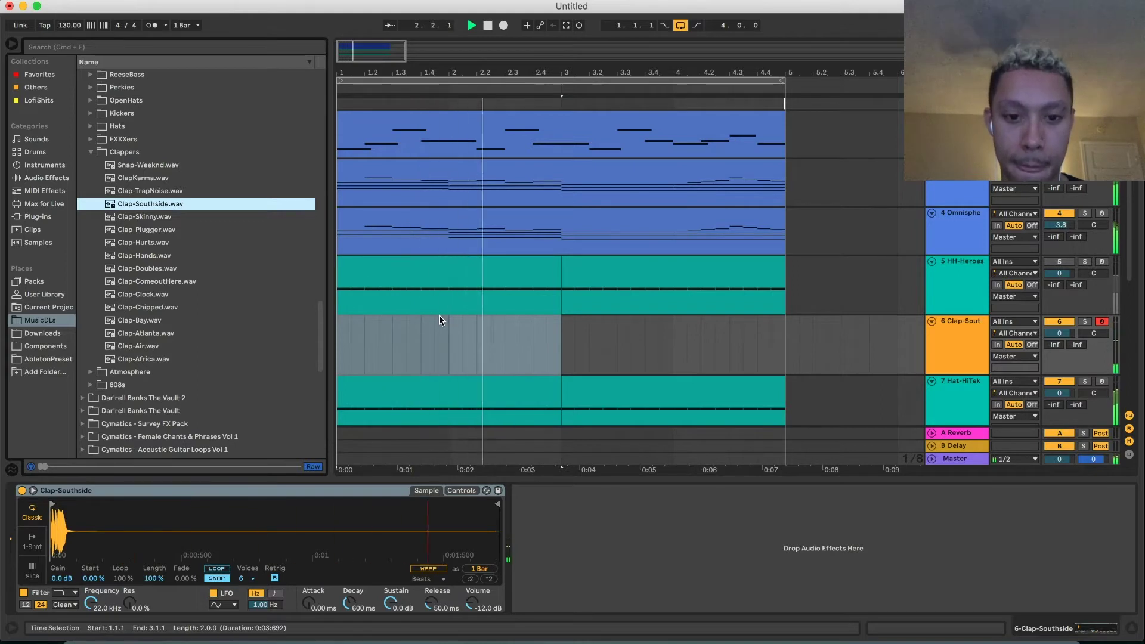
key(space)
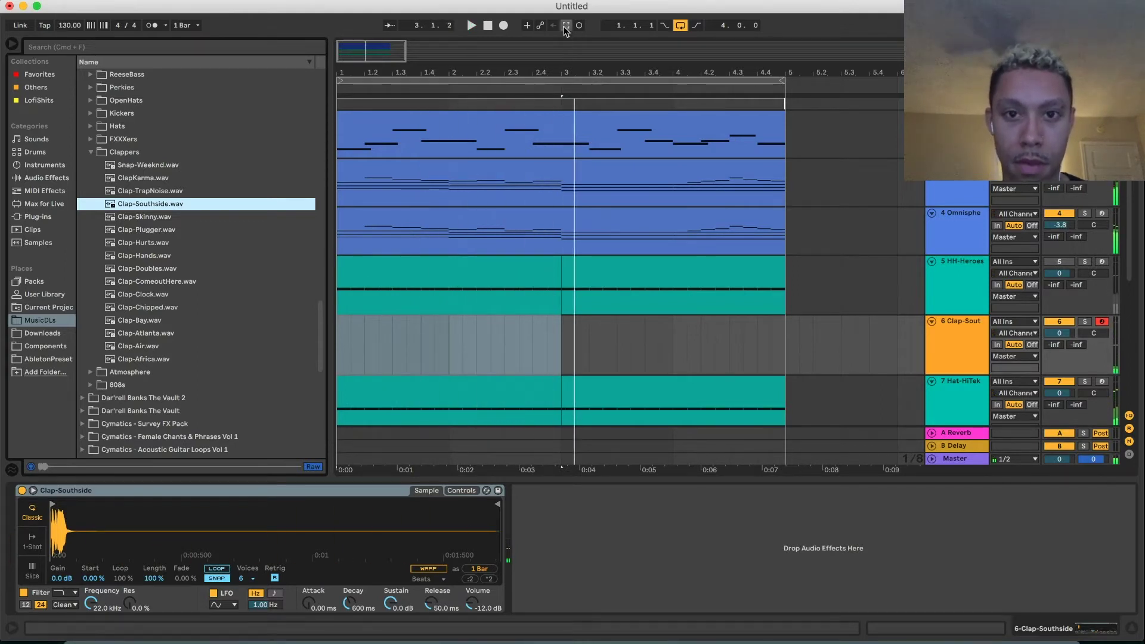
click(537, 330)
double_click(527, 329)
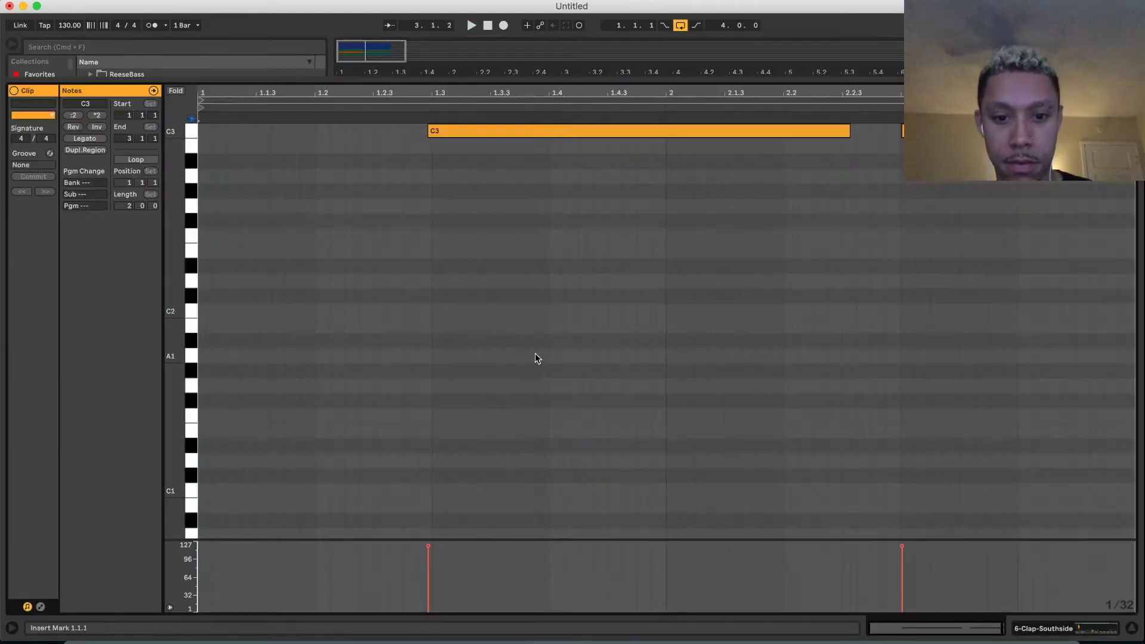
click(1066, 626)
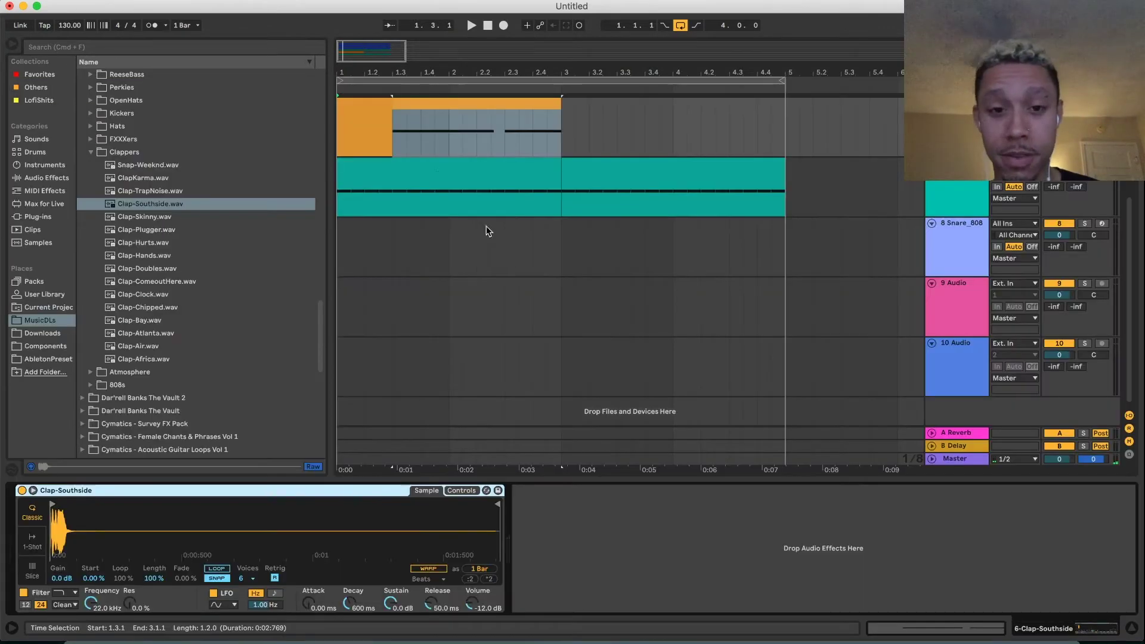
Duplicate the two-bar clap pattern to fill all four bars and consolidate it into a single clip
click(397, 107)
key(super+d)
shift+click(398, 107)
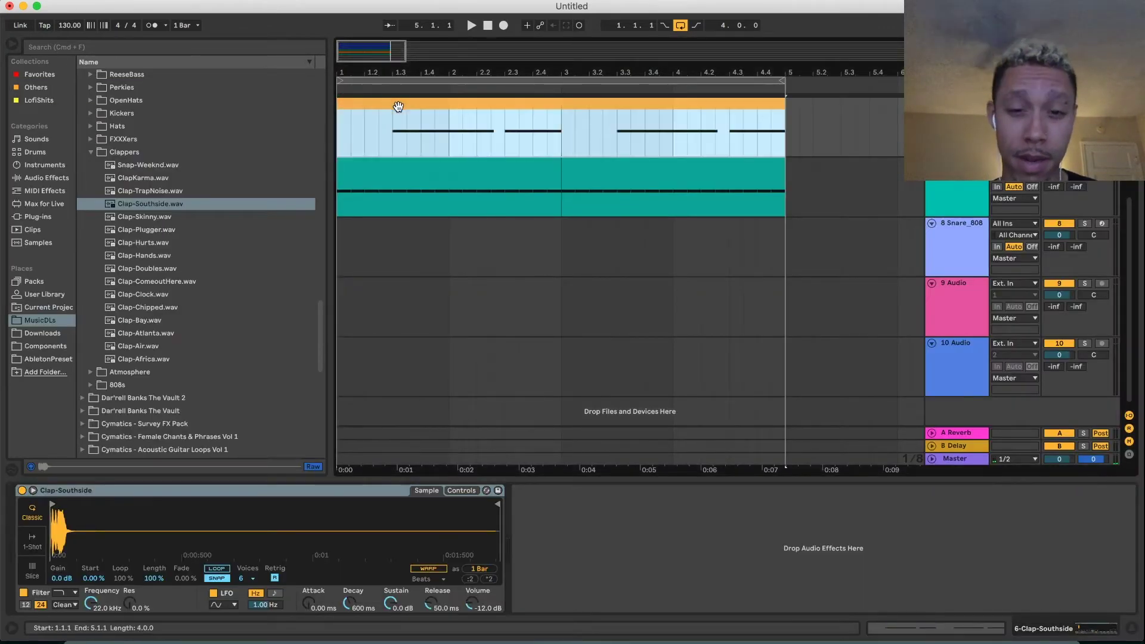
Consolidate the Hat-HiTek clips across bars 1 to 4 into a single clip
click(478, 165)
shift+click(630, 170)
click(546, 200)
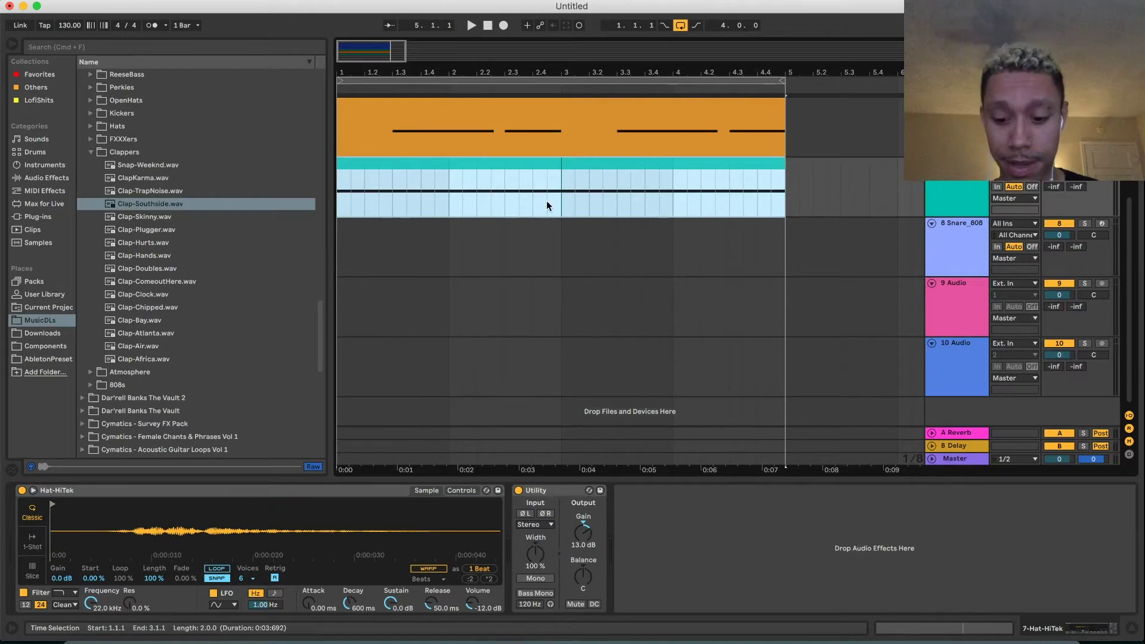
key(super+k)
key(super+k)
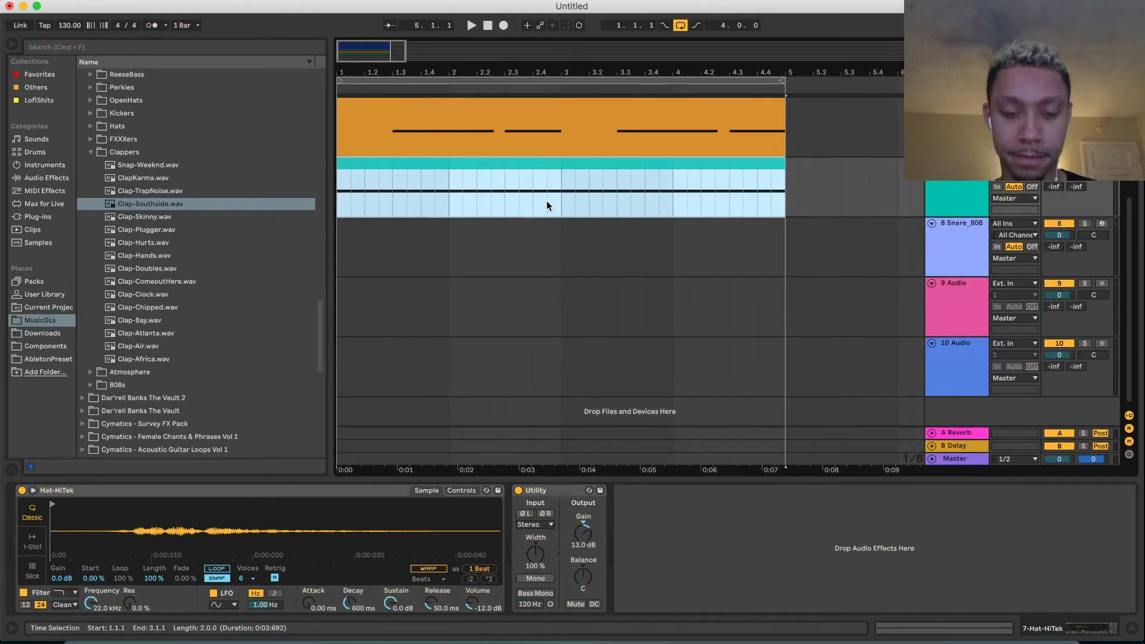
Play the loop and examine the notes of the Clap-Southside and Hat-HiTek clips
scroll(546, 206, up, 2)
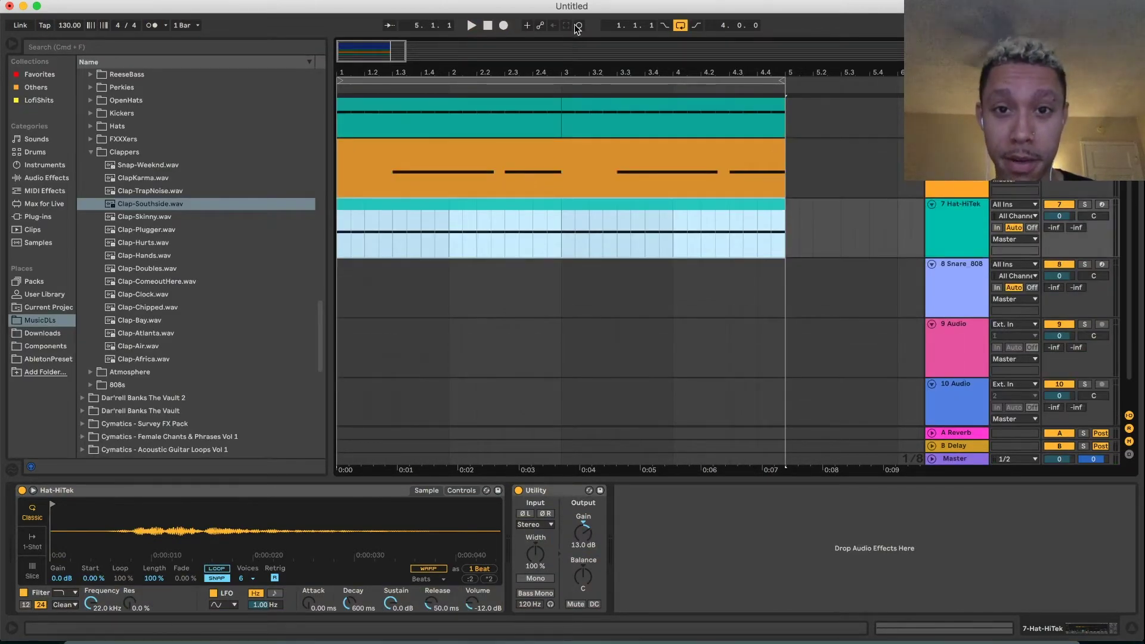
double_click(534, 179)
click(563, 262)
key(space)
click(1086, 629)
scroll(751, 318, up, 5)
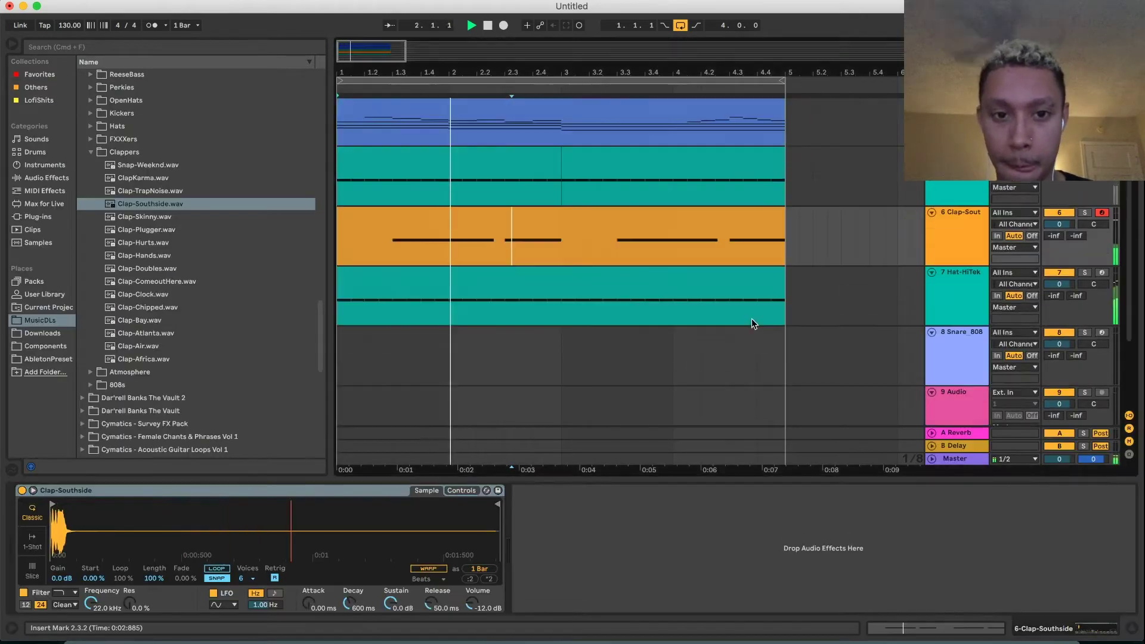
double_click(578, 285)
key(space)
click(901, 311)
click(1053, 628)
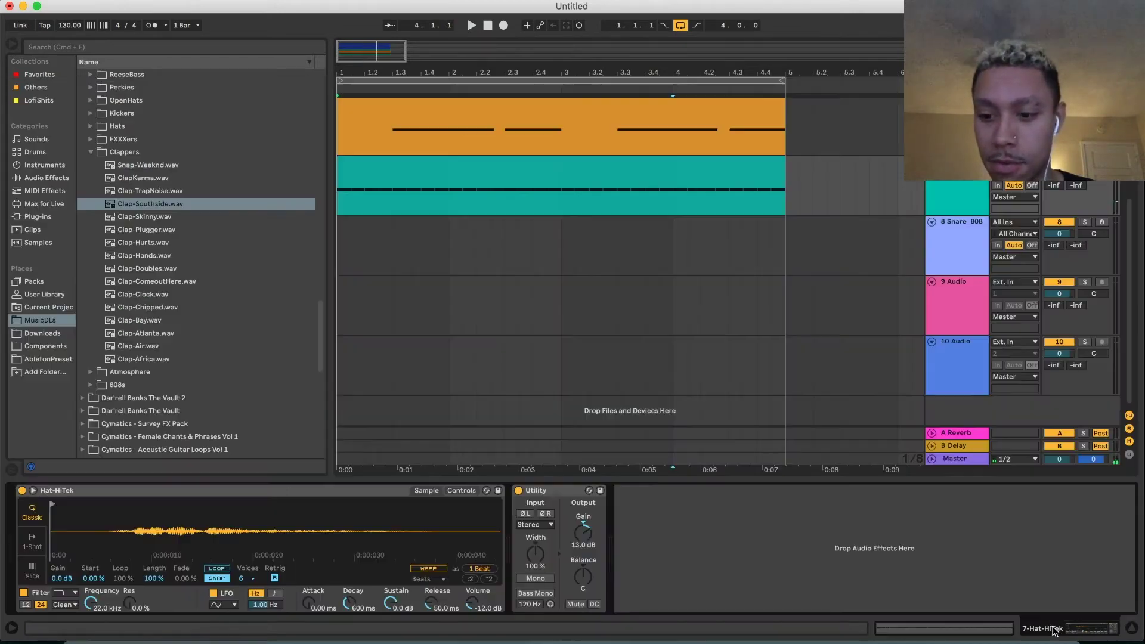
Replace the Hat-HiTek note at 2.4.3 with a roll of three C3 notes on a 1/16 triplet grid
drag(563, 200, 36, 197)
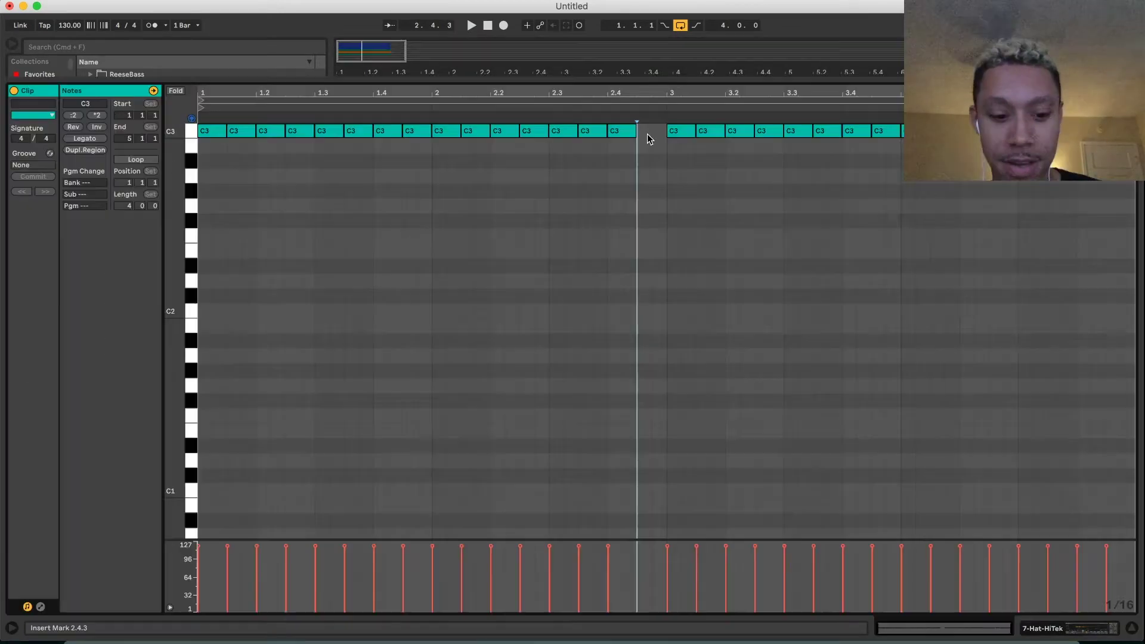
key(super+3)
double_click(642, 135)
key(super+d)
key(super+d)
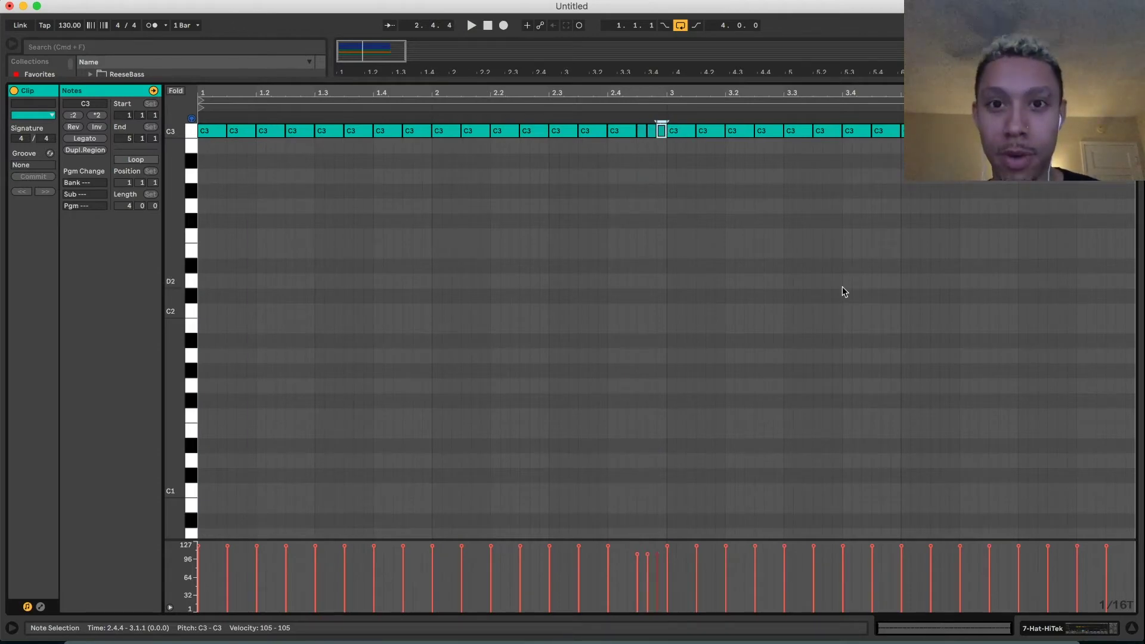
Raise the velocity of all Hat-HiTek notes to the maximum and play back the triplet roll
key(super+a)
click(651, 227)
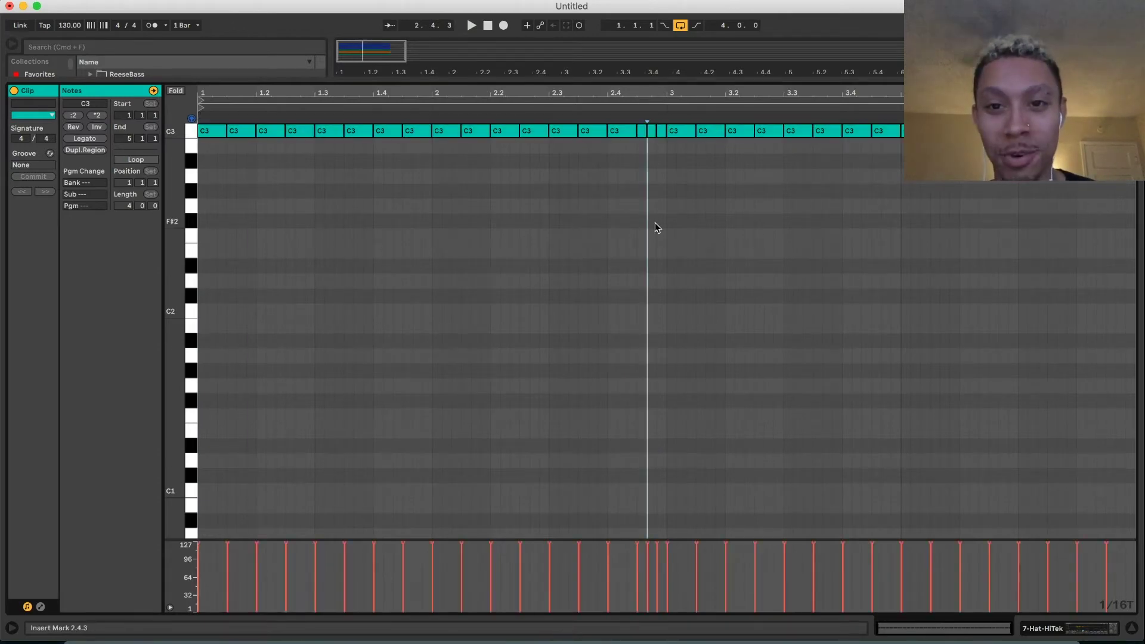
key(space)
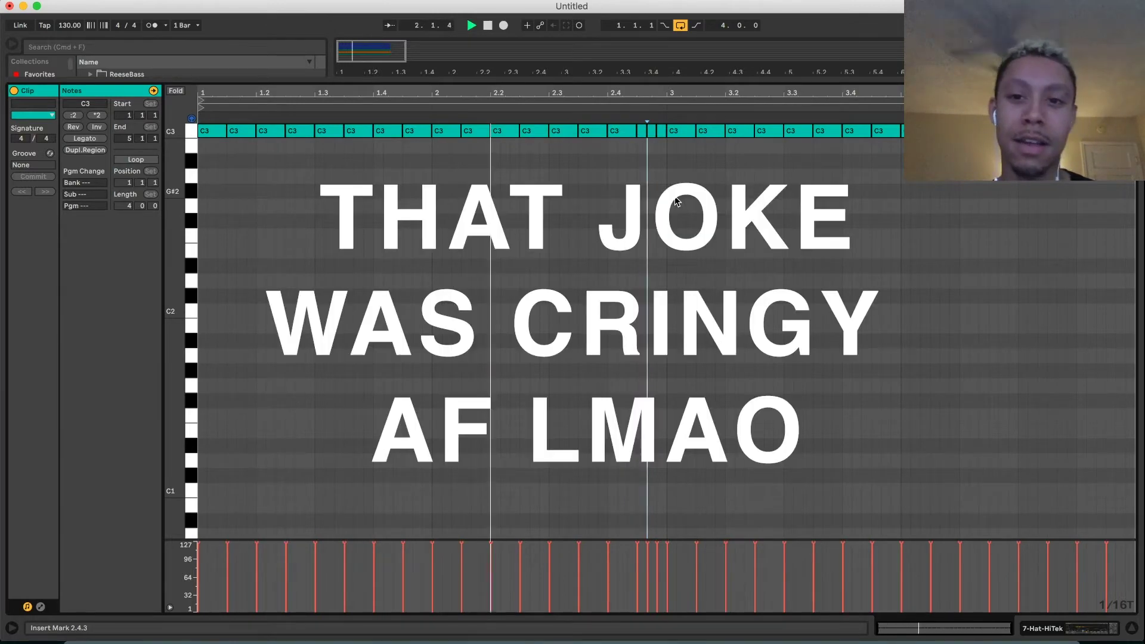
key(space)
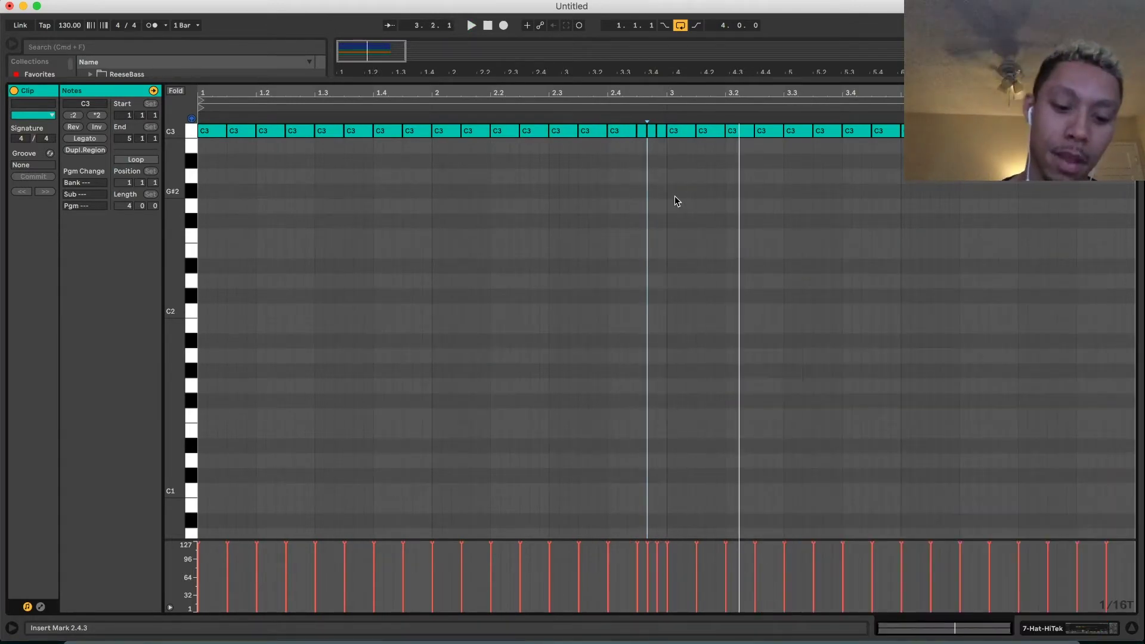
Draw demonstration notes at grid sizes from one bar down to 1/32 below the hi-hat row, and delete them
click(638, 146)
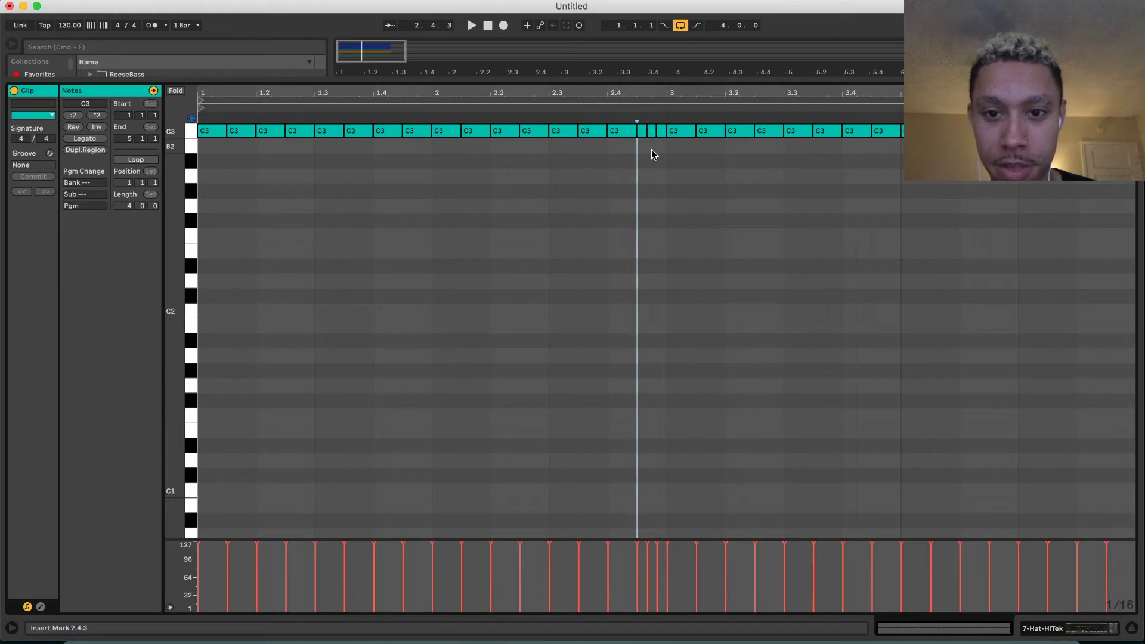
click(642, 149)
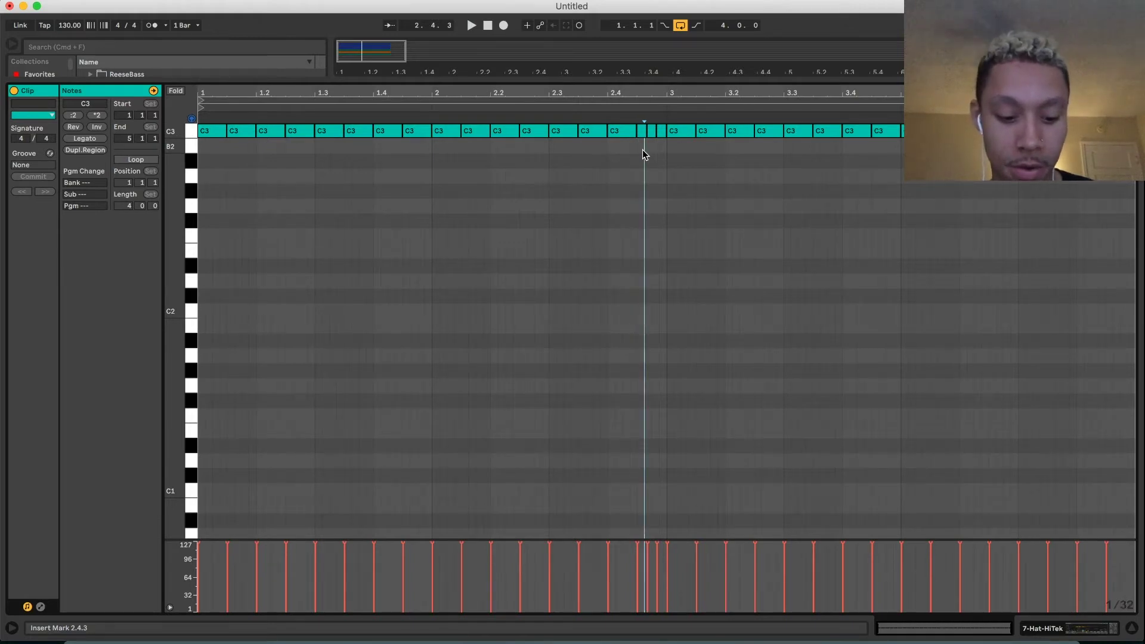
key(super+2)
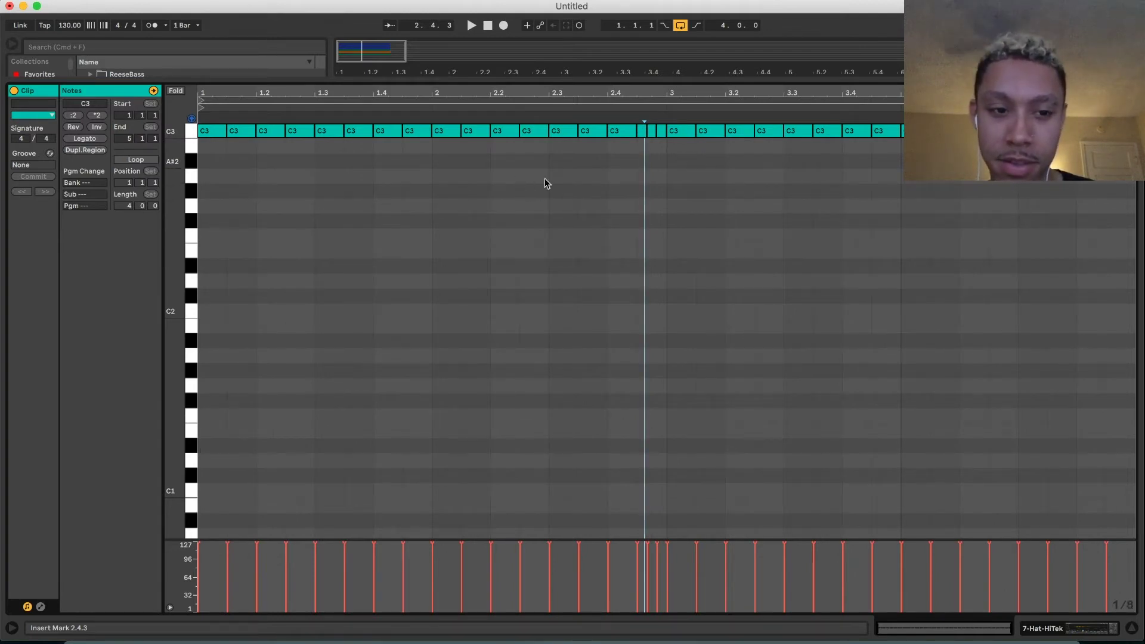
double_click(383, 234)
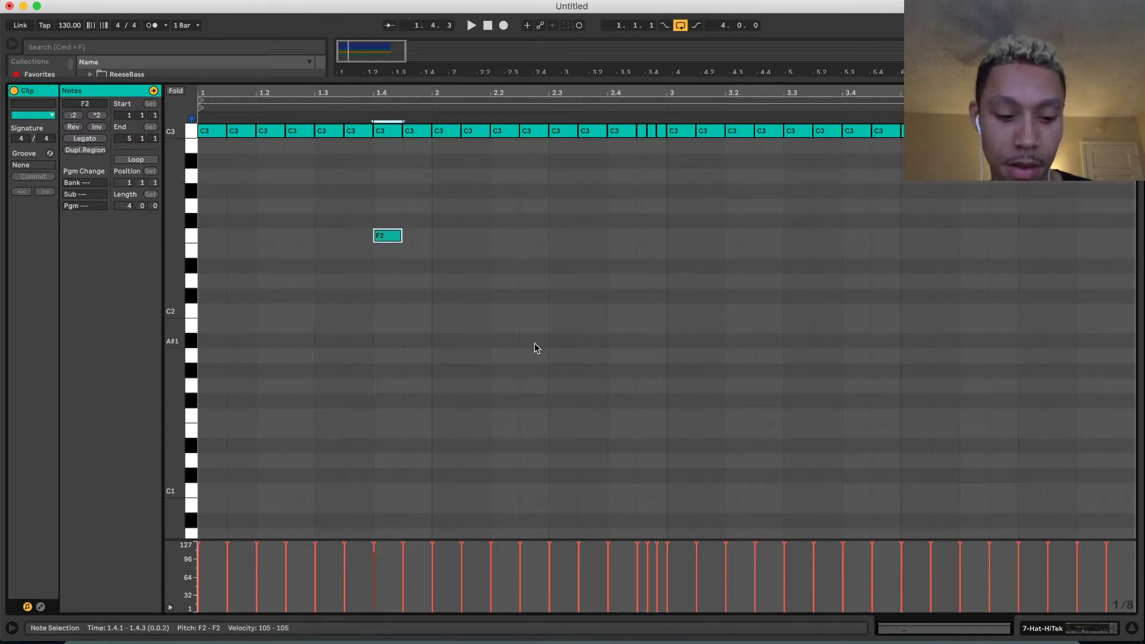
double_click(404, 252)
double_click(404, 282)
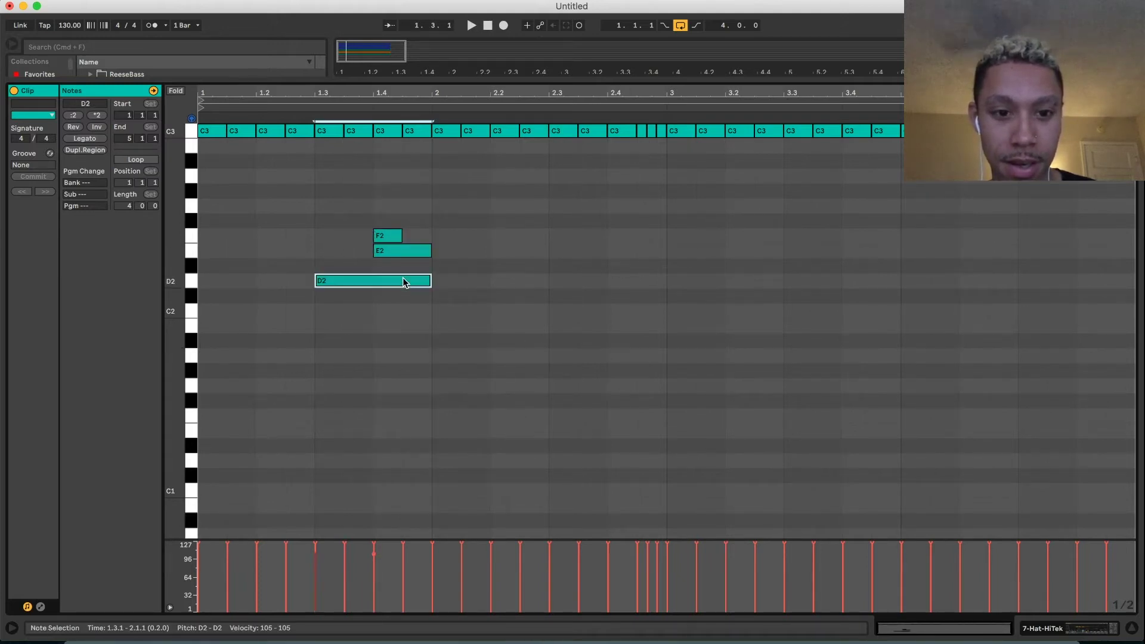
double_click(400, 312)
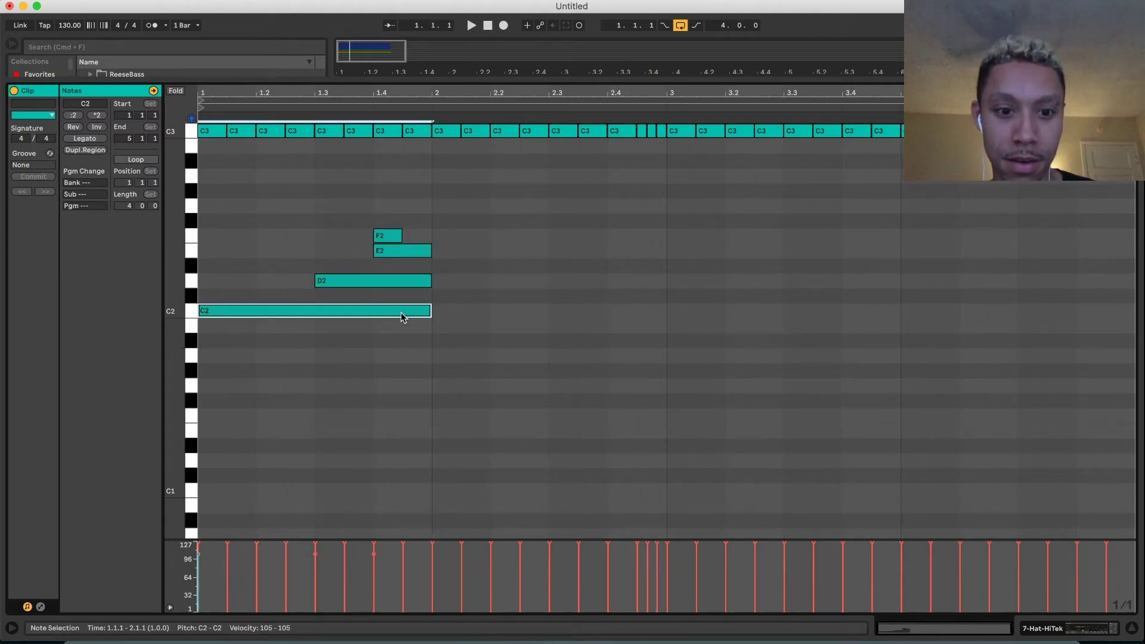
double_click(384, 326)
double_click(404, 385)
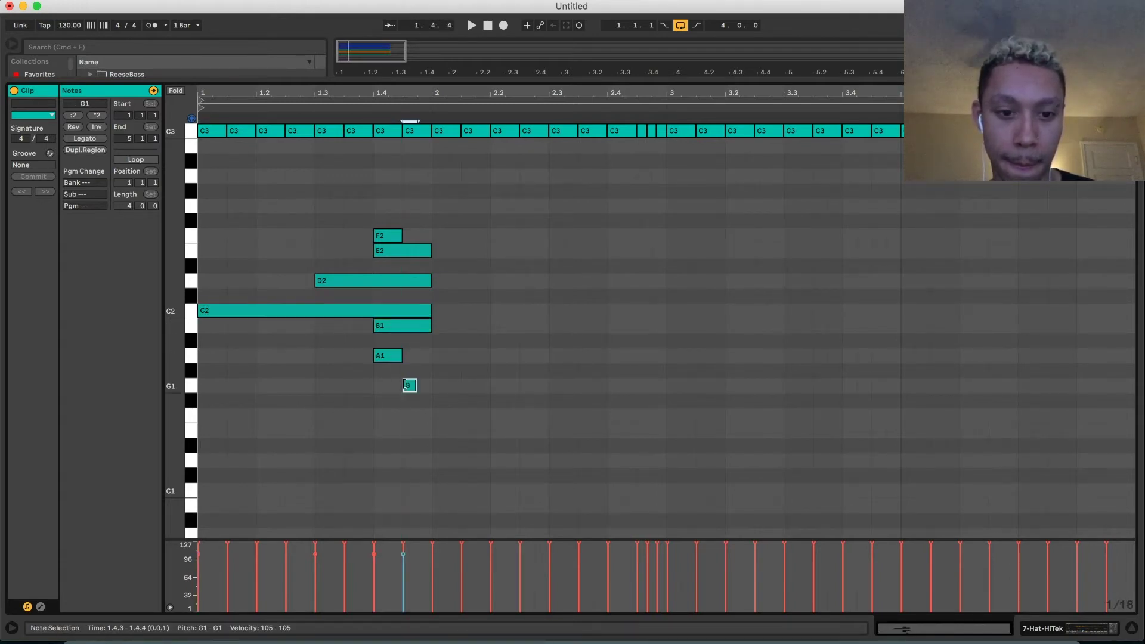
double_click(406, 400)
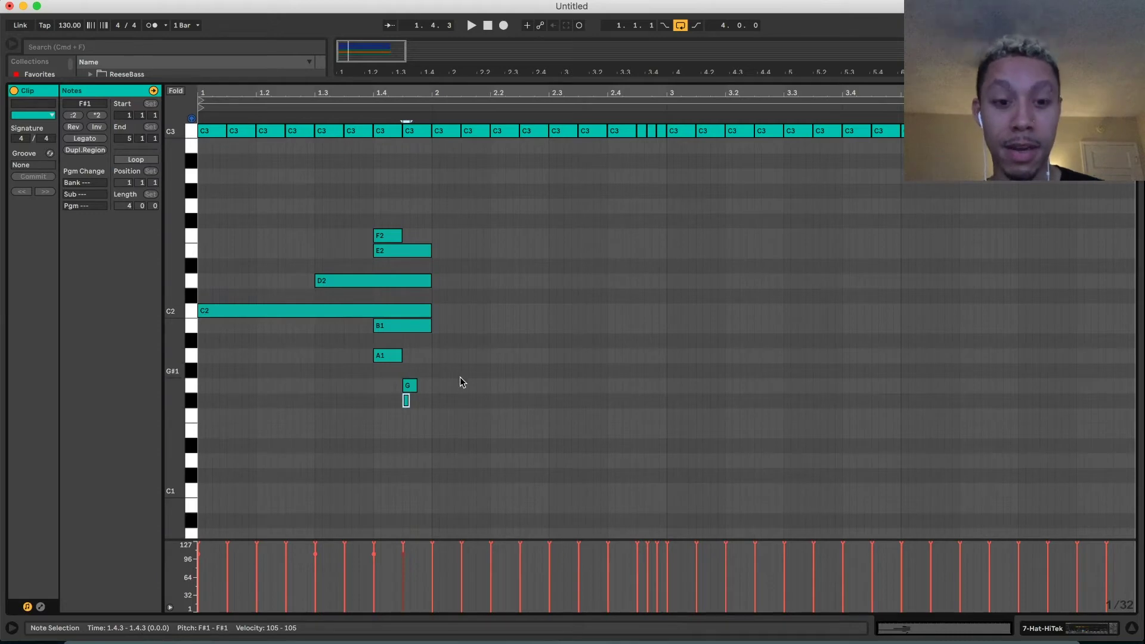
drag(422, 434, 214, 216)
key(Delete)
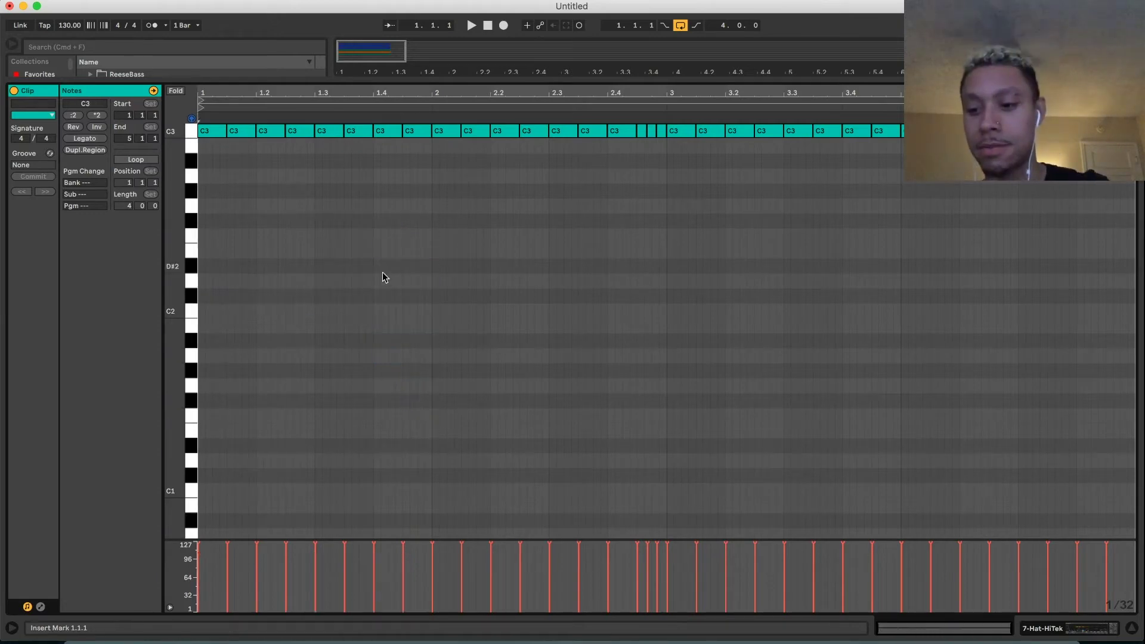
Replace the triplet hi-hat roll at 2.4.3 with four consecutive 1/32 C3 notes and play it back
scroll(382, 274, up, 4)
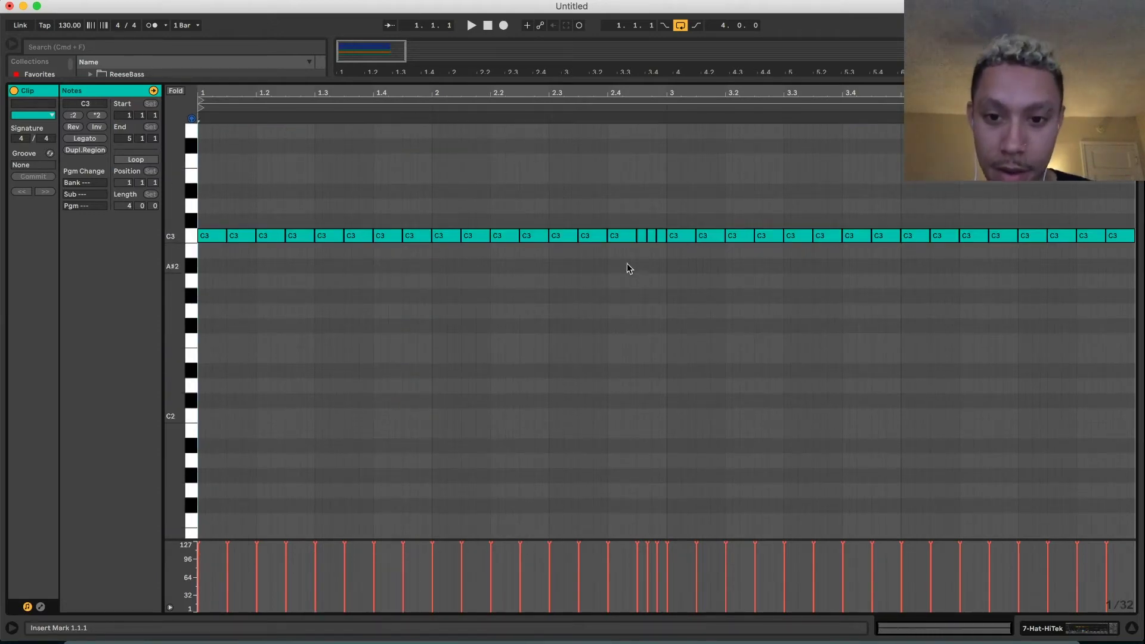
click(640, 237)
key(space)
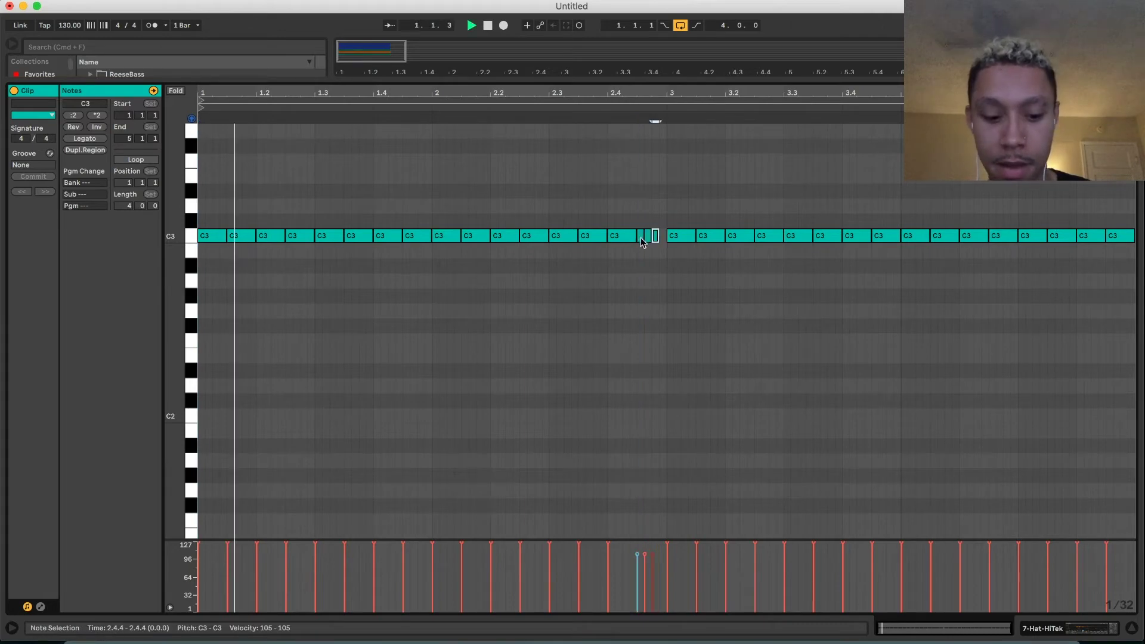
key(super+s)
click(753, 390)
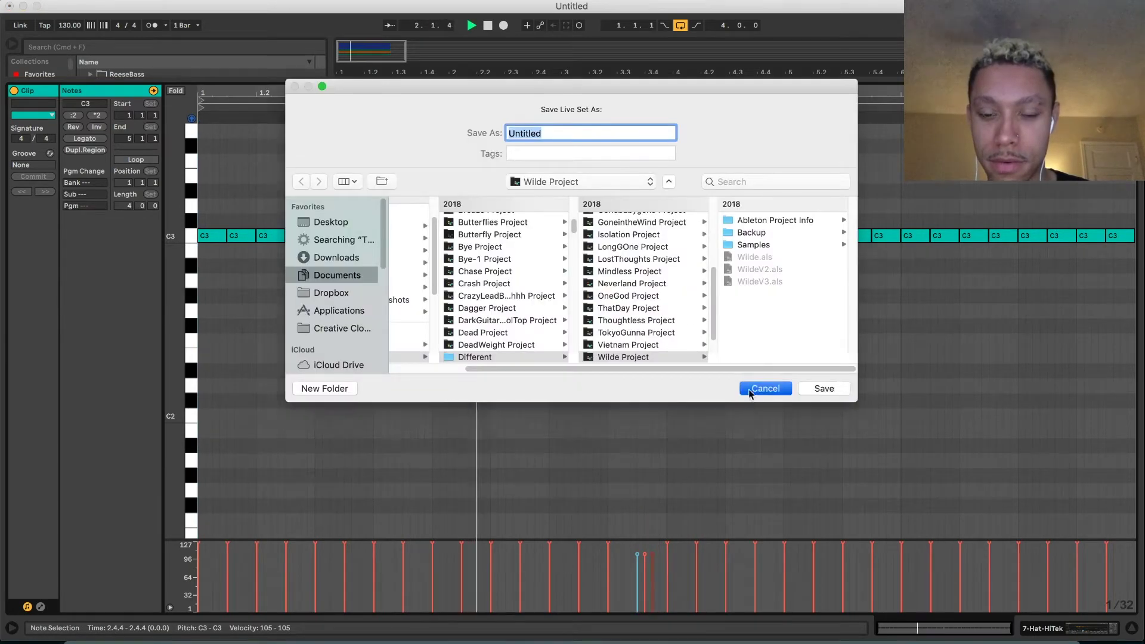
key(super+d)
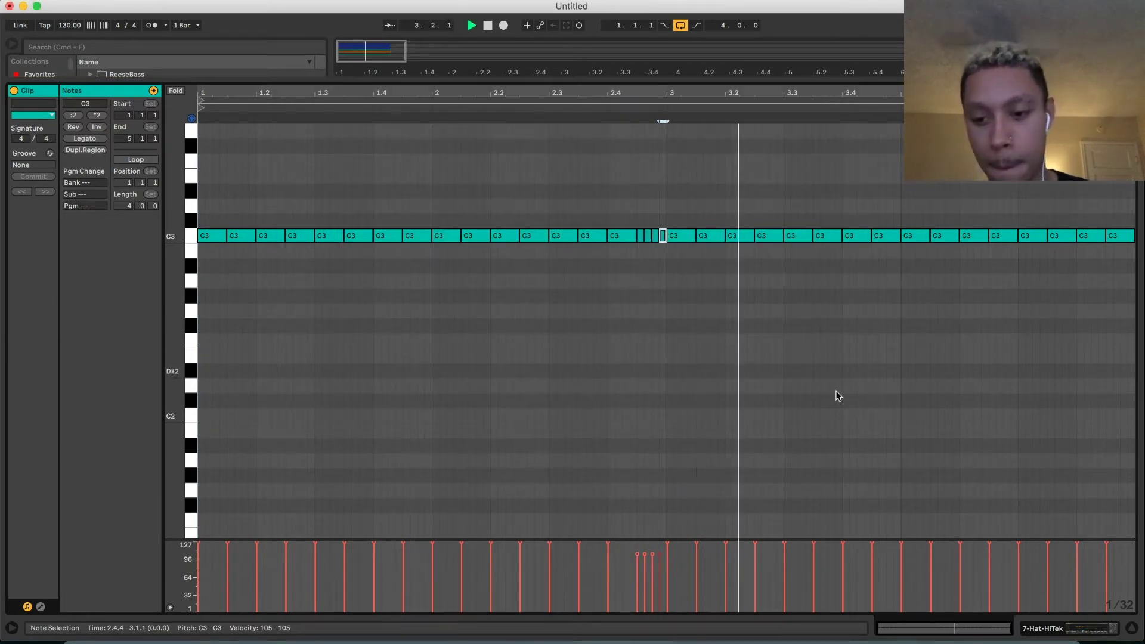
click(1090, 626)
click(562, 196)
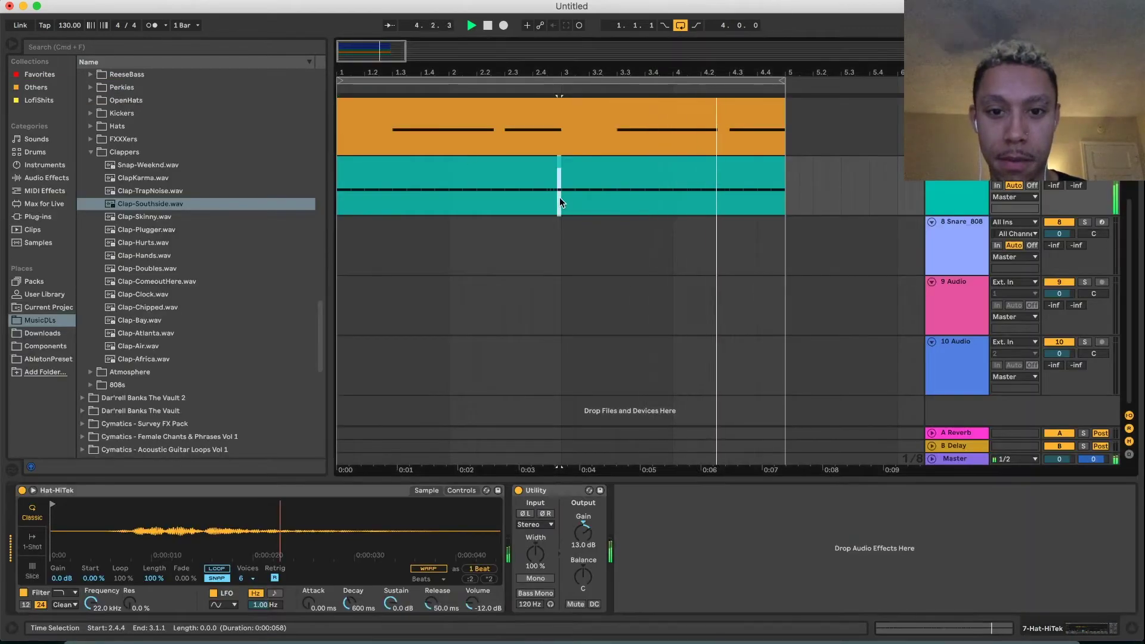
key(super+e)
double_click(691, 168)
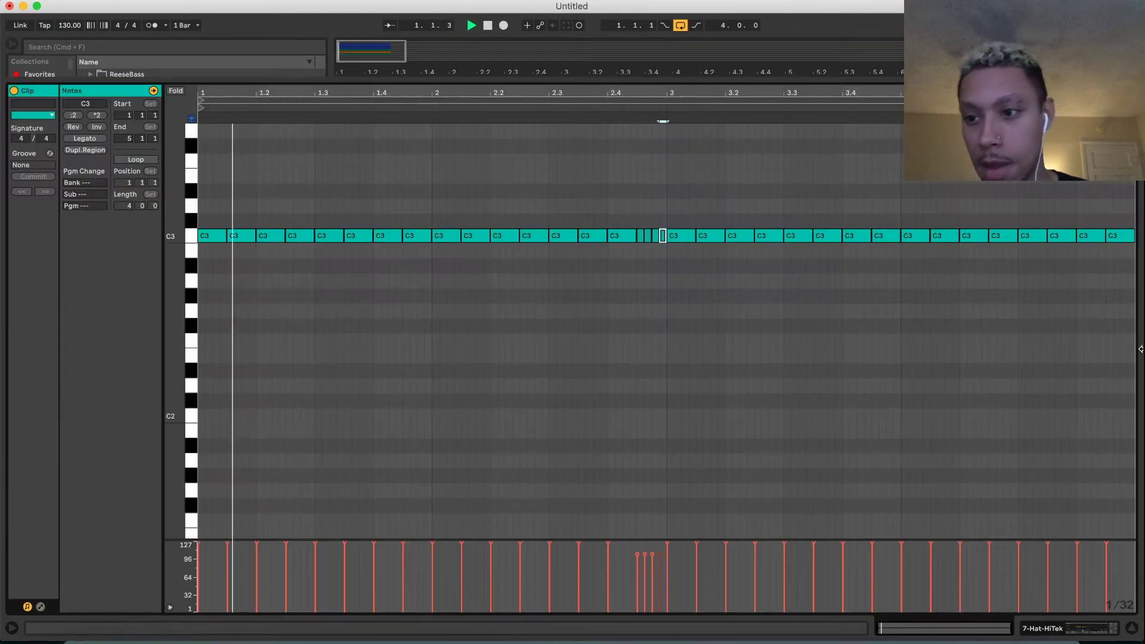
Replace the final hi-hat note at 4.4.3 with a roll of short C3 notes on a 1/32 grid and play it
double_click(1110, 240)
double_click(1110, 240)
key(super+d)
key(super+d)
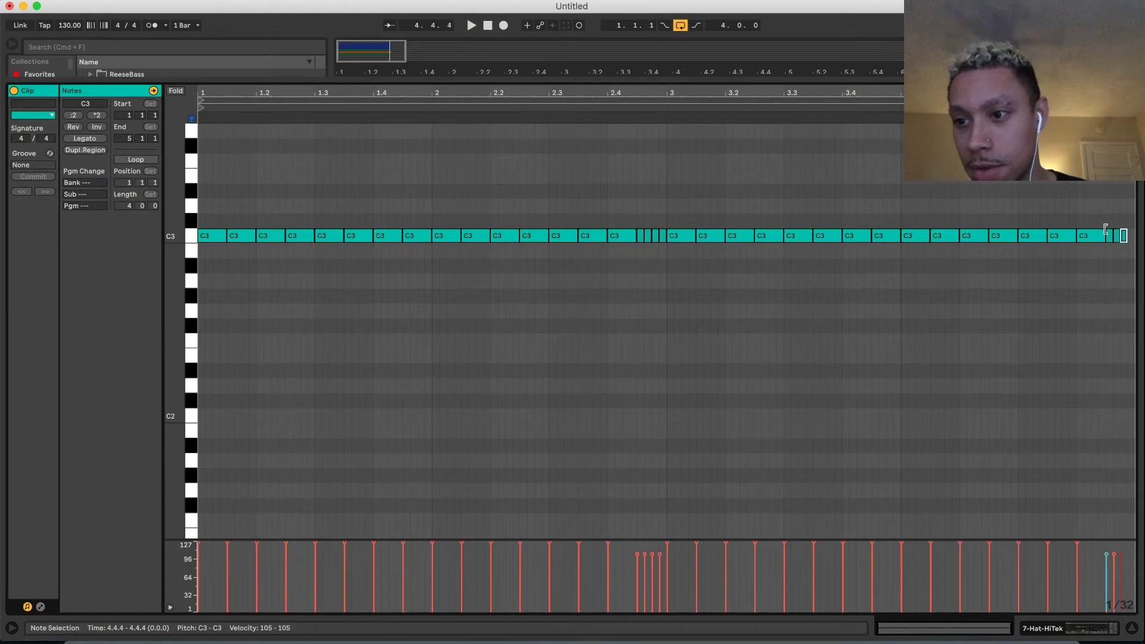
click(967, 118)
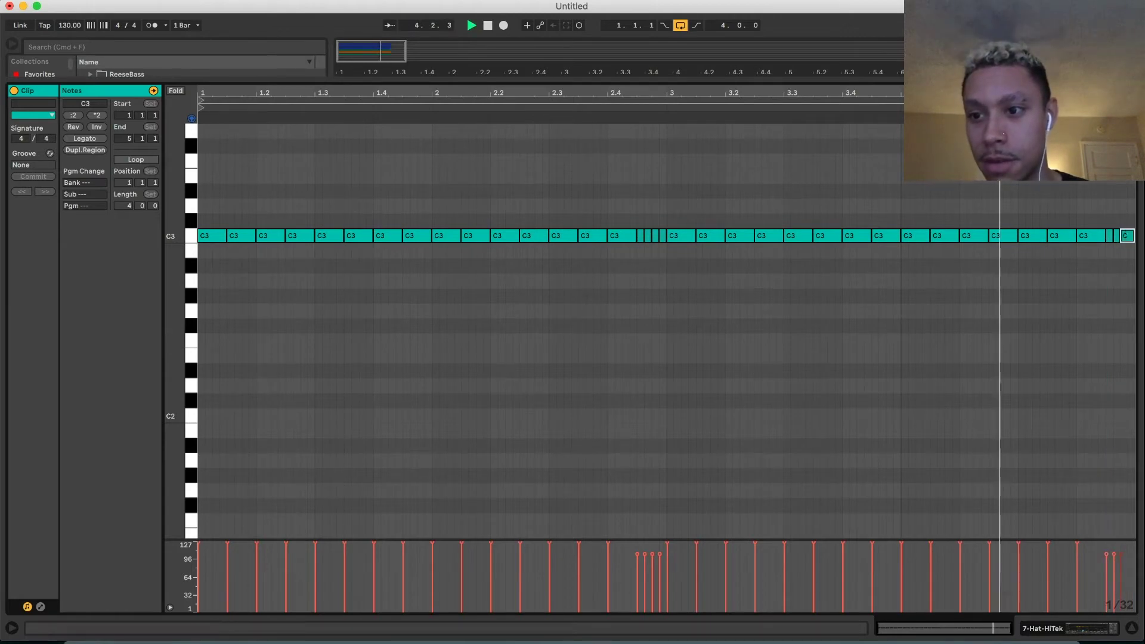
click(973, 131)
key(space)
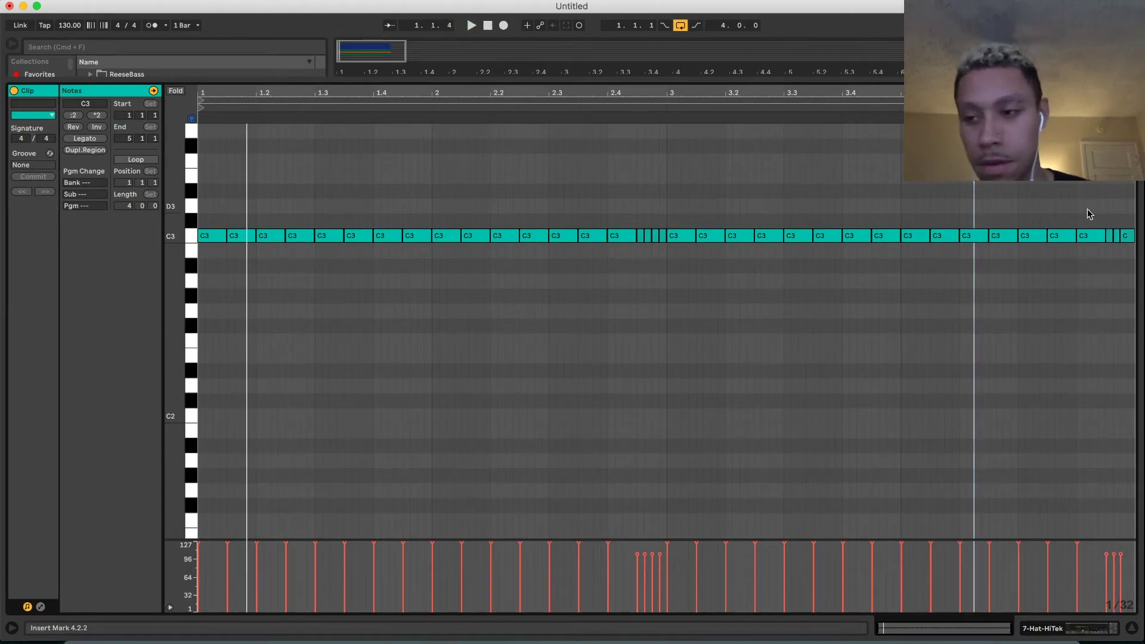
Replace the closing roll at 4.4.3 with three C3 notes on a 1/16 triplet grid and play it back
double_click(1127, 238)
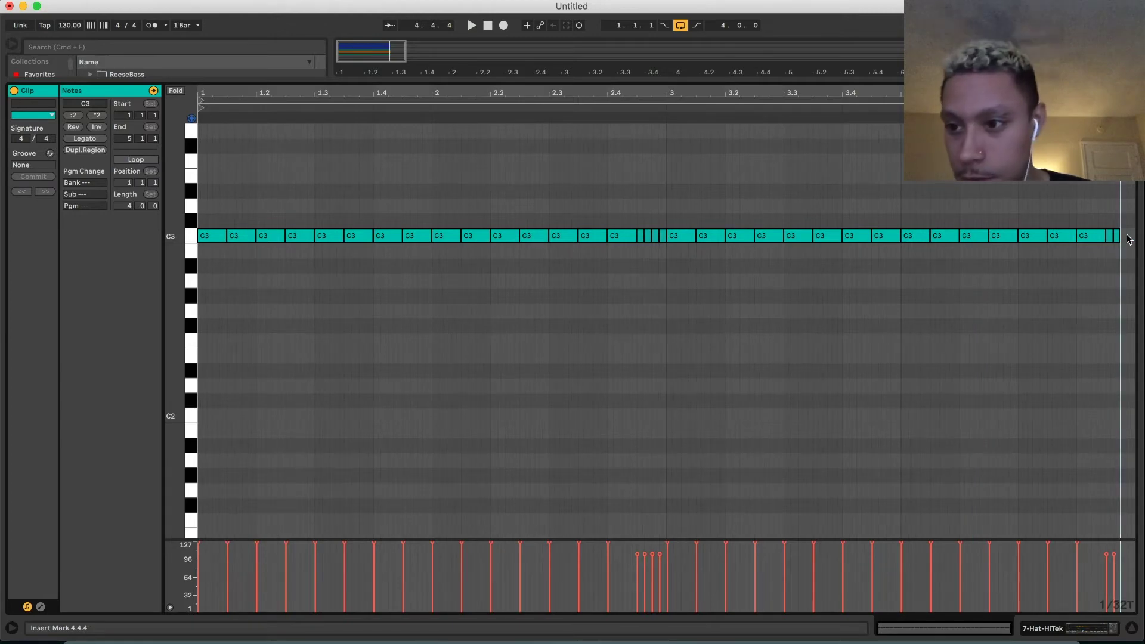
click(1115, 249)
key(plus)
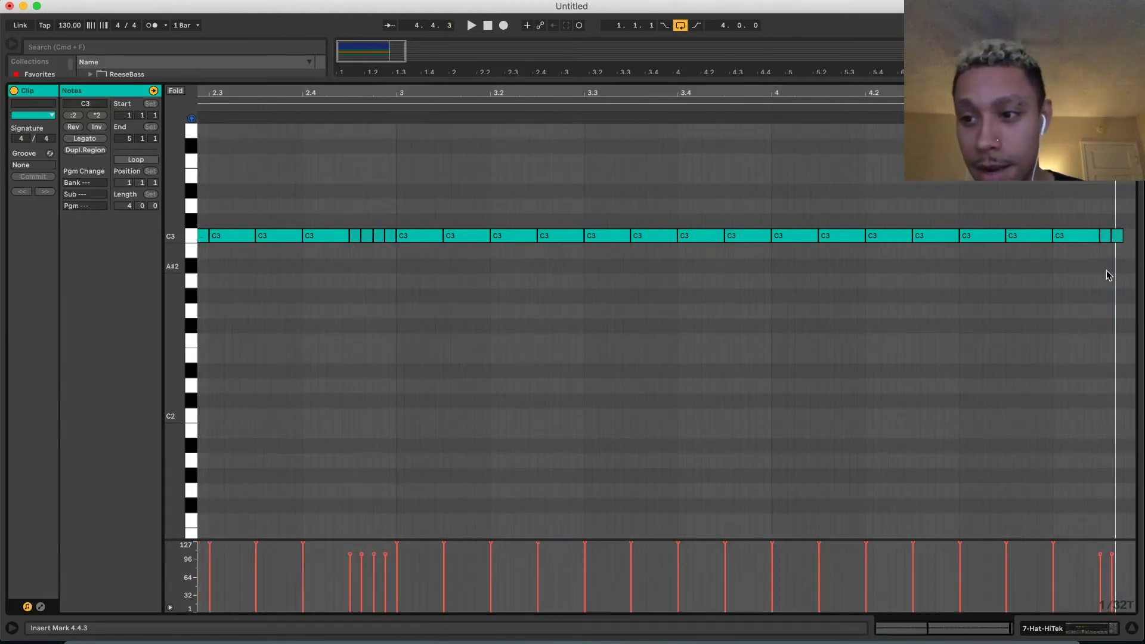
scroll(1115, 260, right, 1)
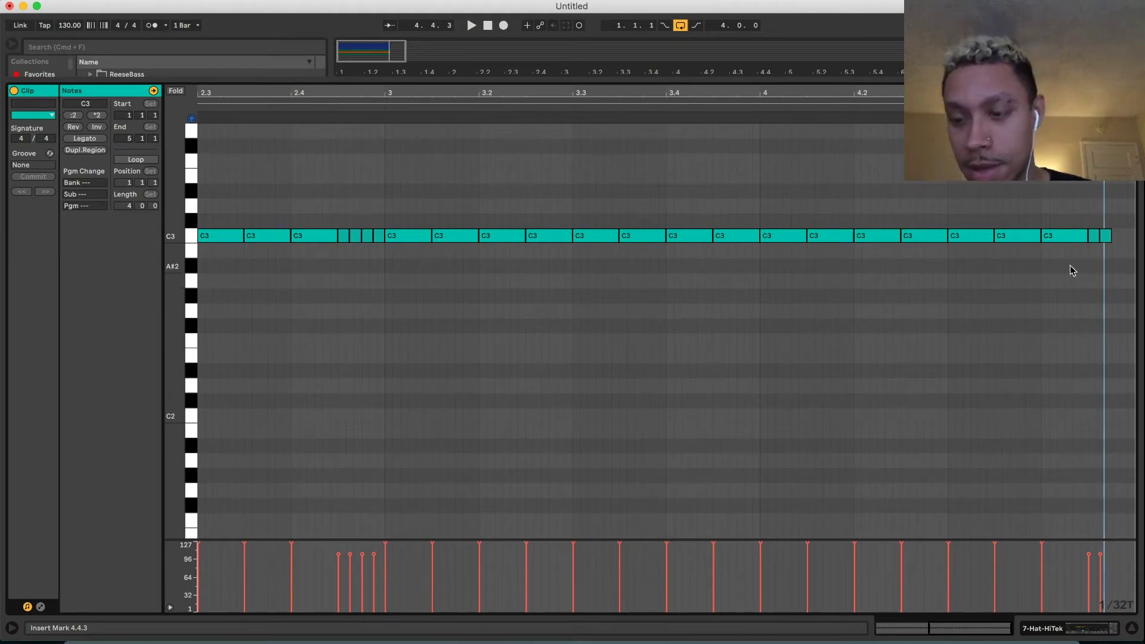
key(super+2)
double_click(1092, 238)
double_click(1093, 237)
double_click(1110, 237)
double_click(1126, 236)
key(space)
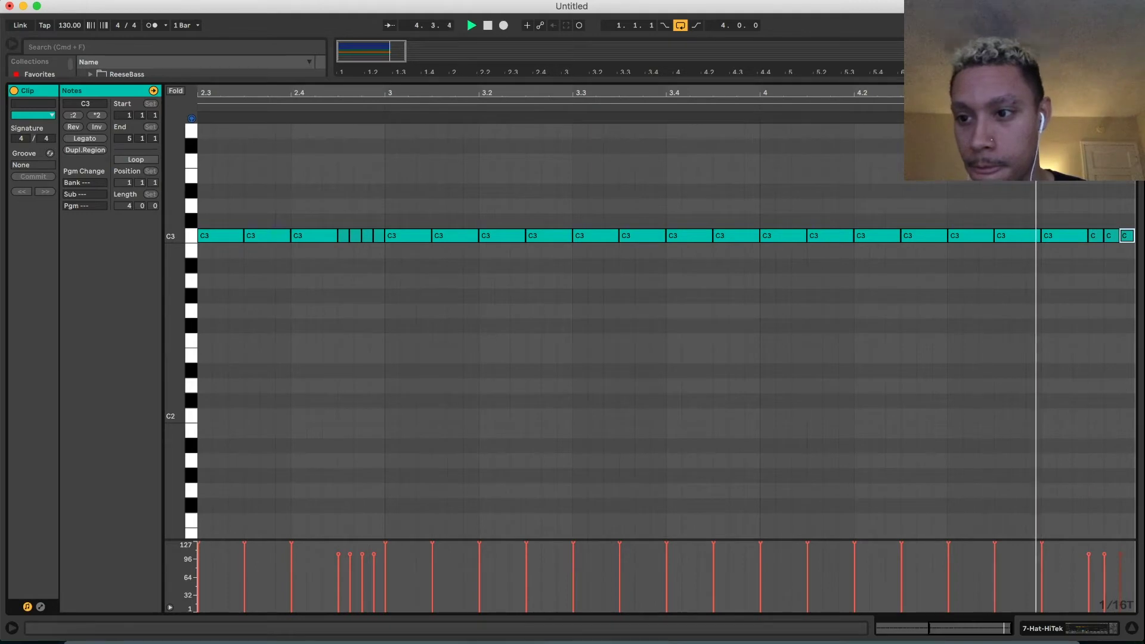
key(space)
Rework the closing hi-hat roll at 4.4.3 with shorter C3 notes on a 1/32 triplet grid and play the loop
key(super+1)
click(1093, 237)
double_click(1093, 237)
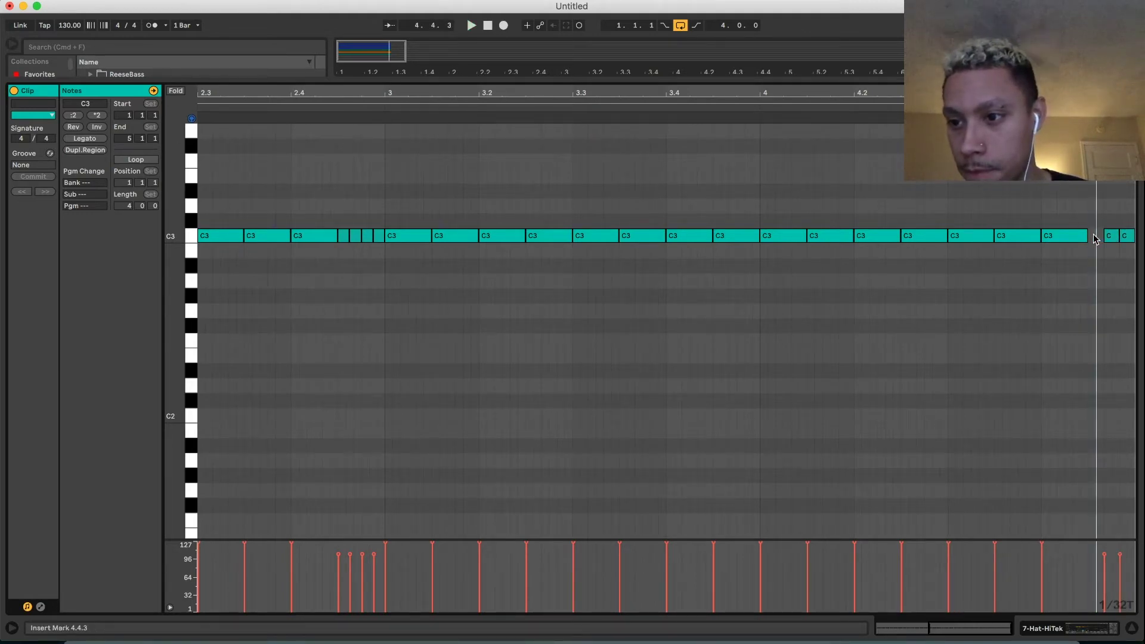
double_click(1094, 237)
key(super+d)
key(super+d)
double_click(1127, 237)
drag(1110, 236, 1134, 236)
click(759, 109)
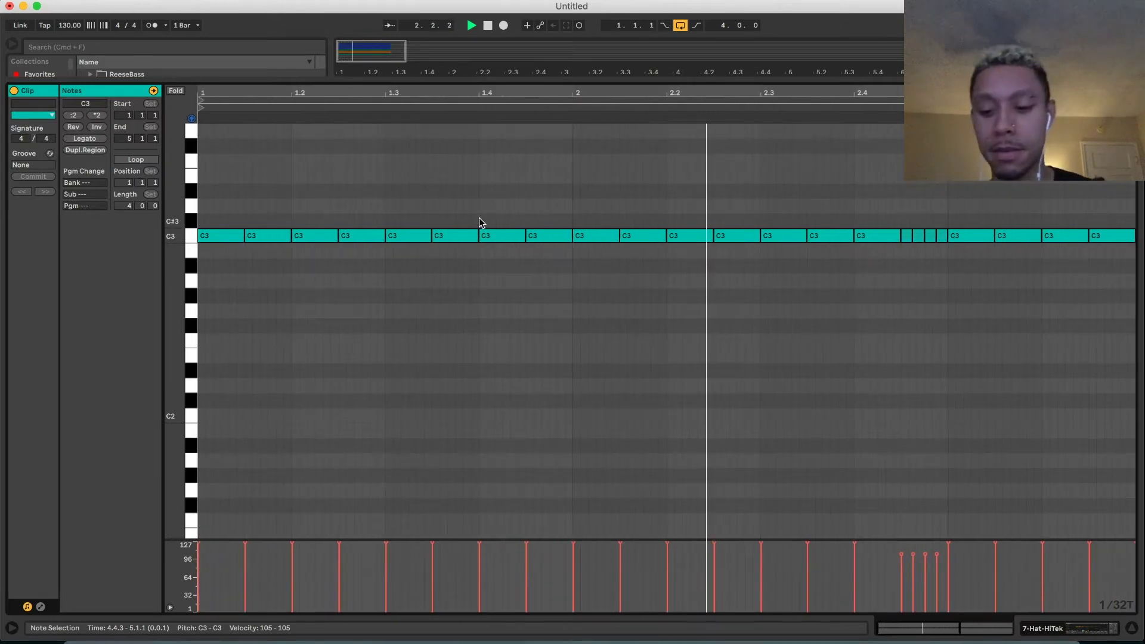
Audition the samples in the DaseOriginsDrumKit Kickers folder and load Kick-Dead.wav onto track 8 in place of the 808
scroll(480, 221, down, 5)
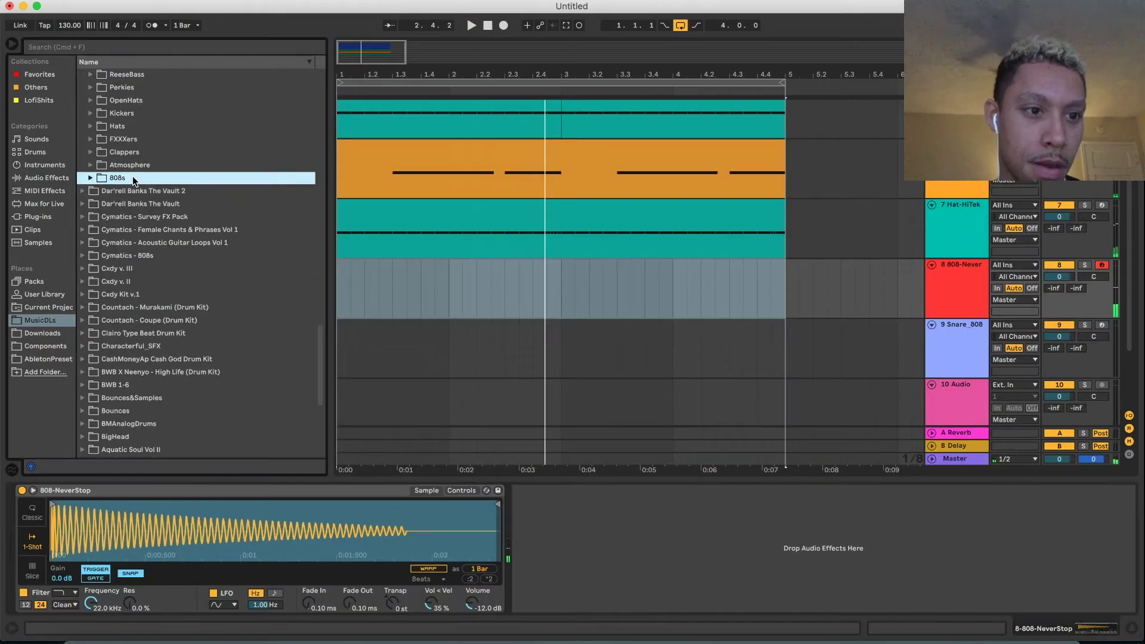
scroll(133, 159, up, 3)
double_click(131, 220)
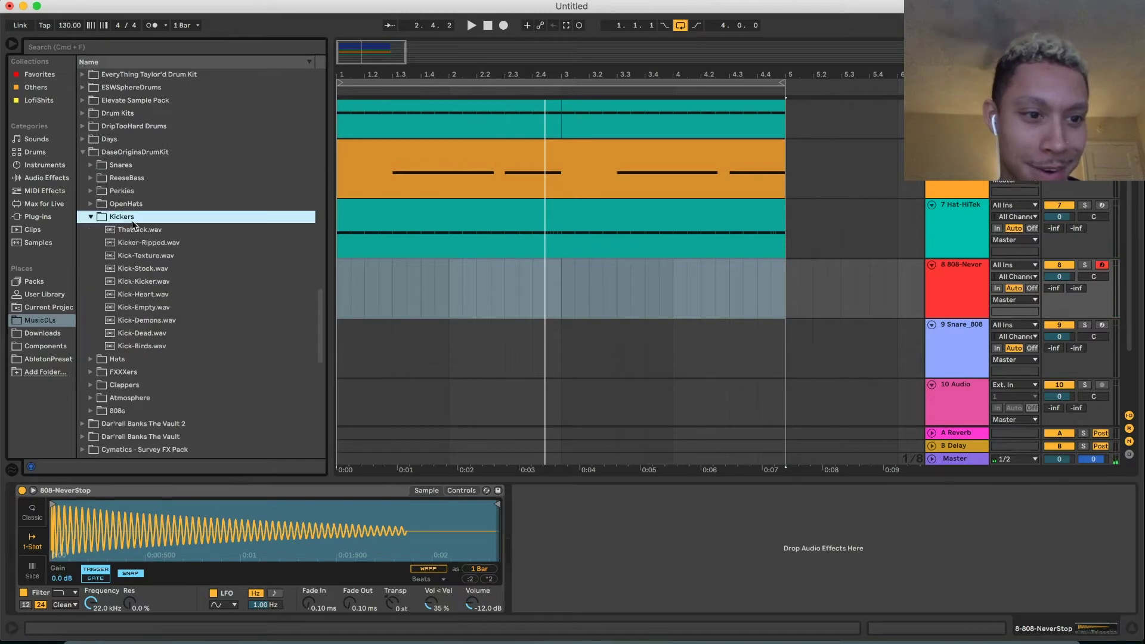
key(Down)
key(Down)
key(Down)
key(Down)
key(Down)
key(Down)
key(Down)
key(Down)
key(Down)
key(Down)
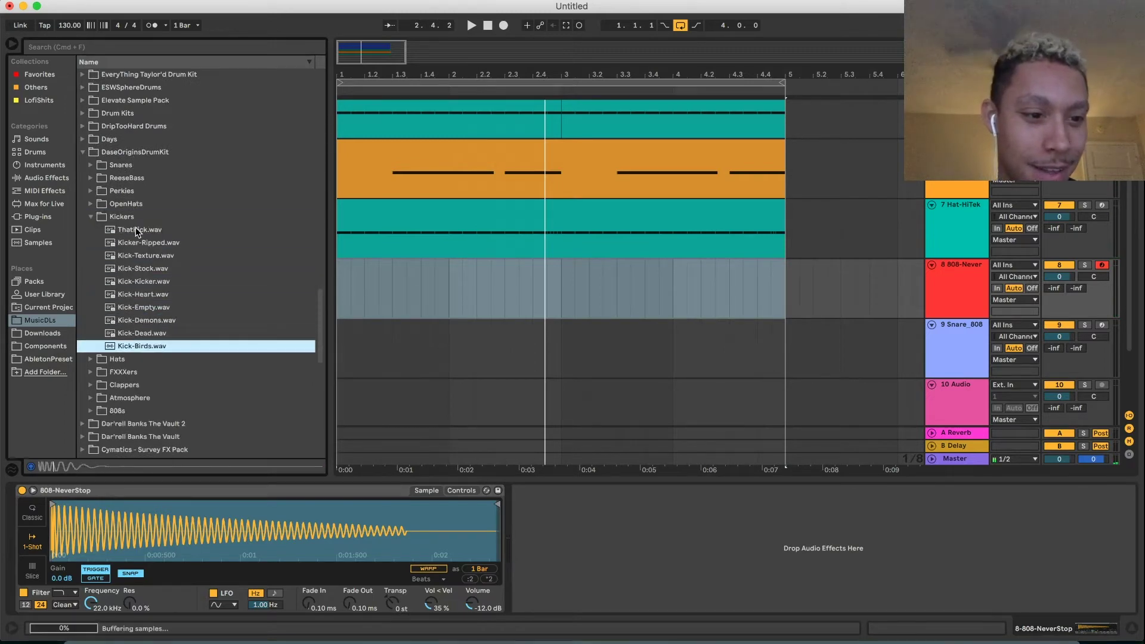
key(Up)
key(Up)
key(Down)
key(Down)
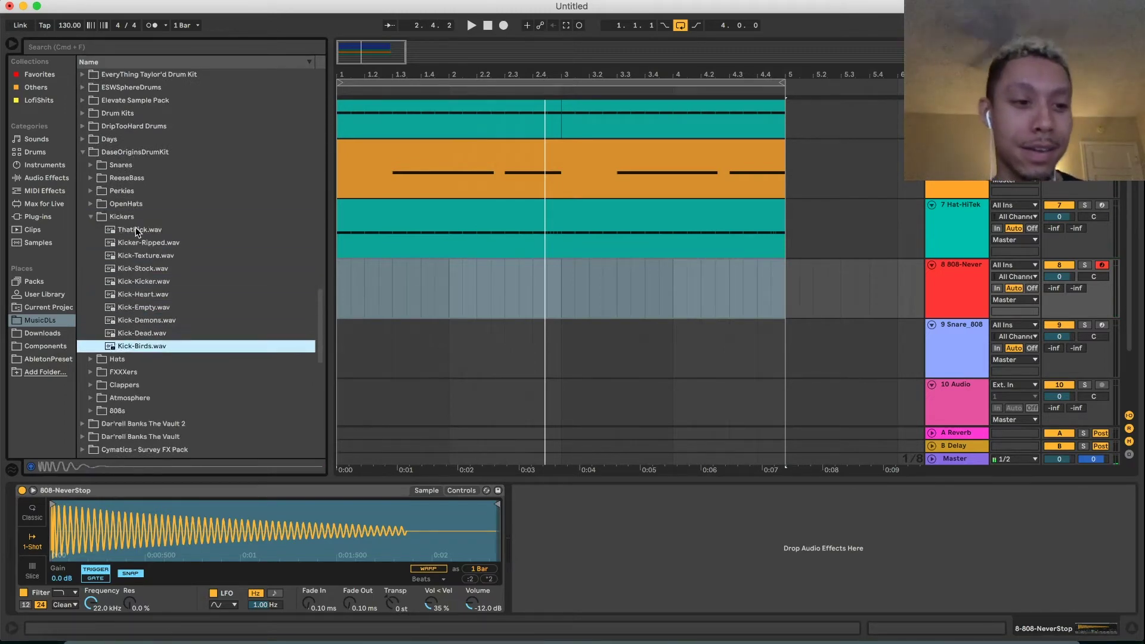
key(Up)
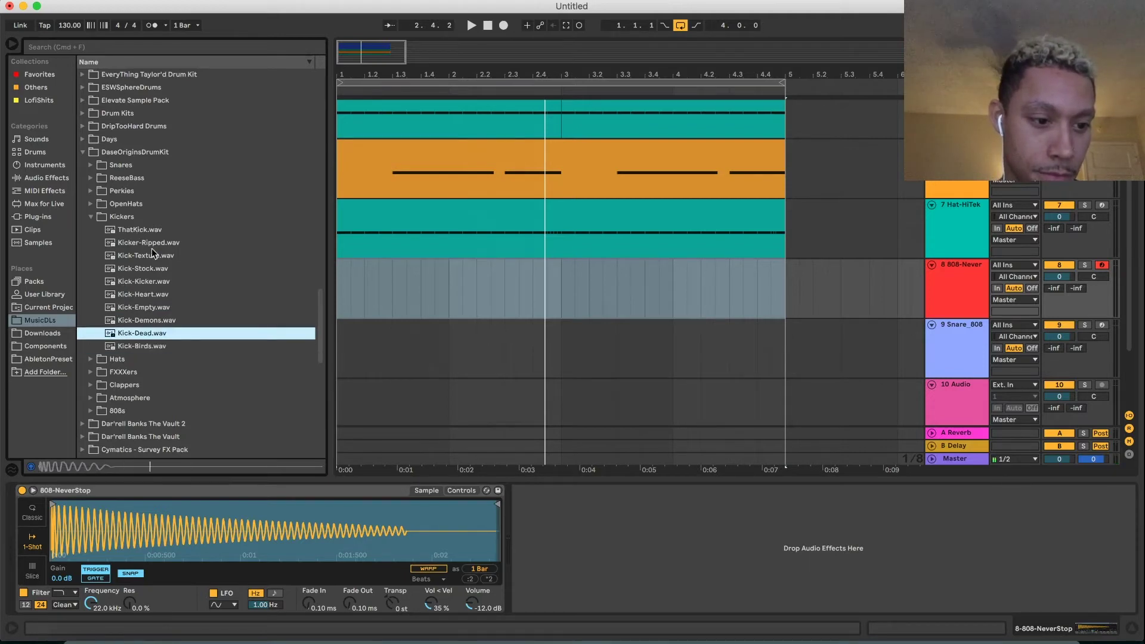
drag(165, 333, 538, 279)
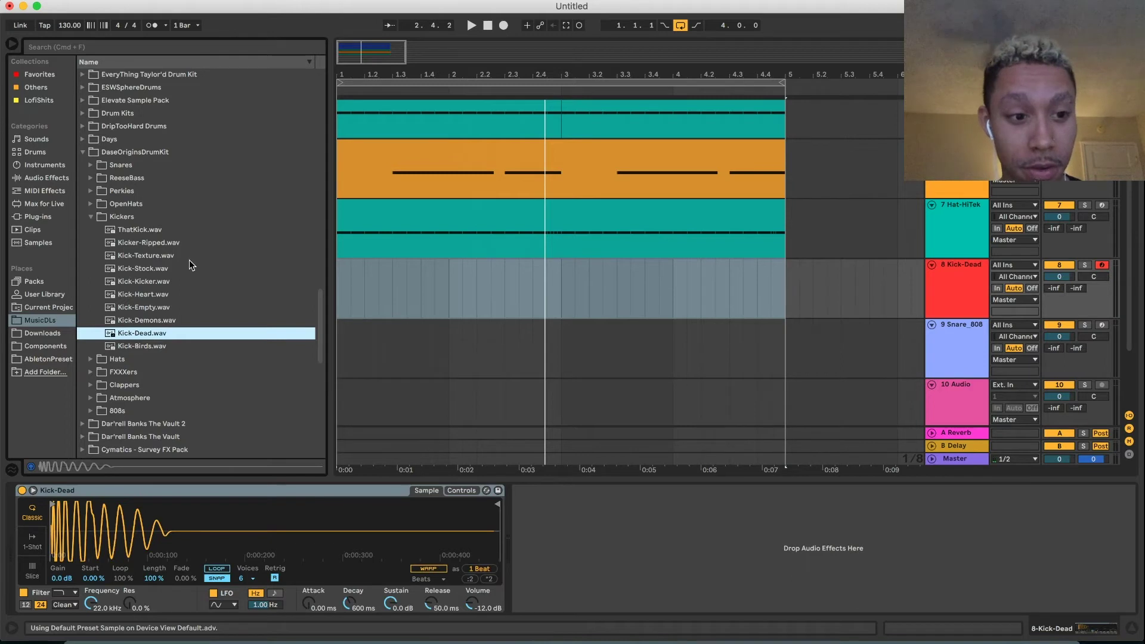
Browse the MusicDLs kits, reopen the DaseOriginsDrumKit Kickers folder and preview Kick-Demons.wav and Kick-Dead.wav
click(44, 322)
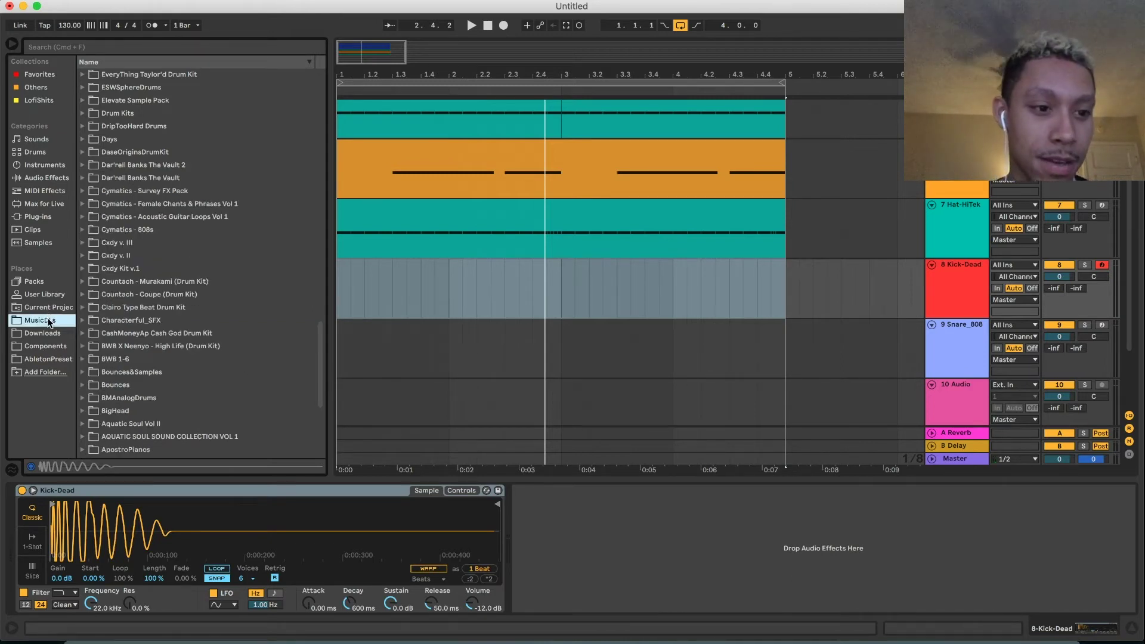
scroll(115, 151, down, 8)
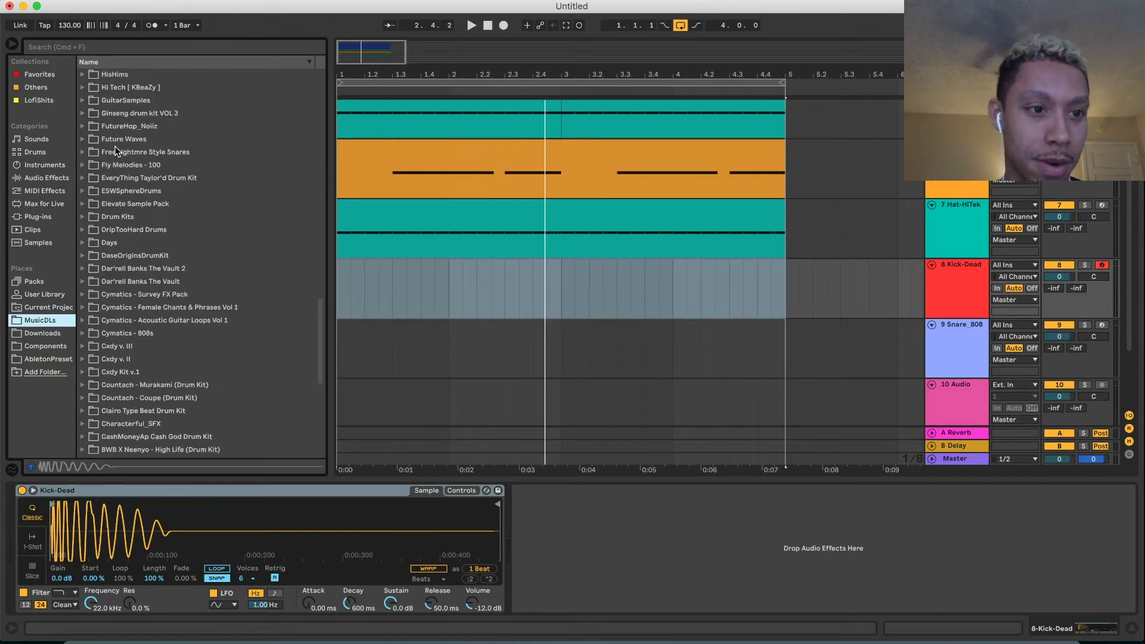
scroll(115, 158, up, 5)
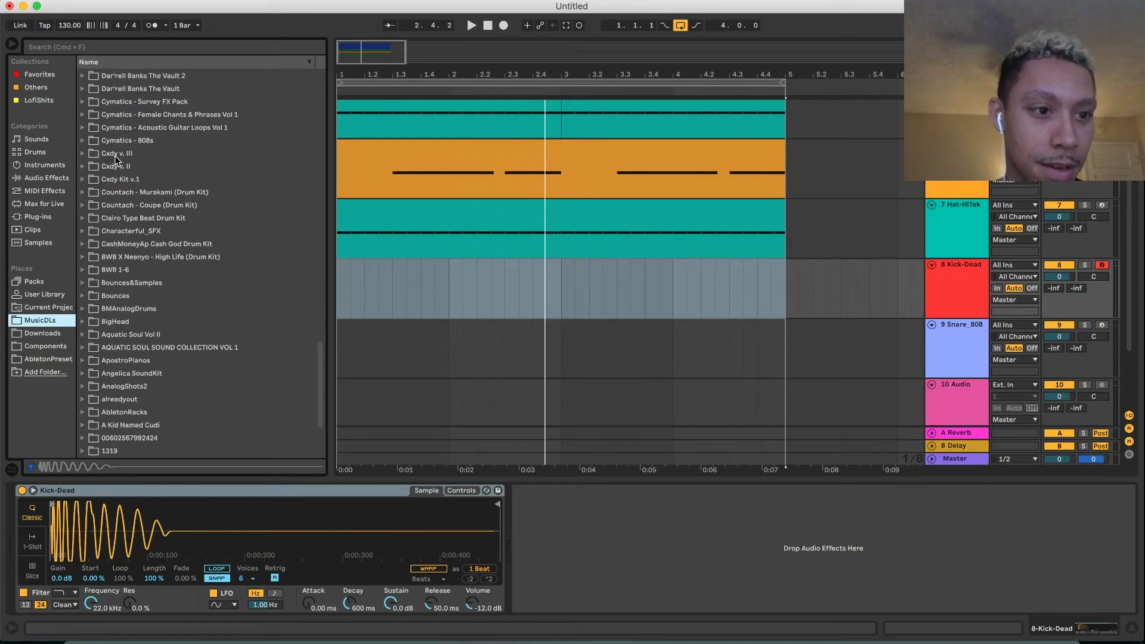
scroll(107, 274, up, 8)
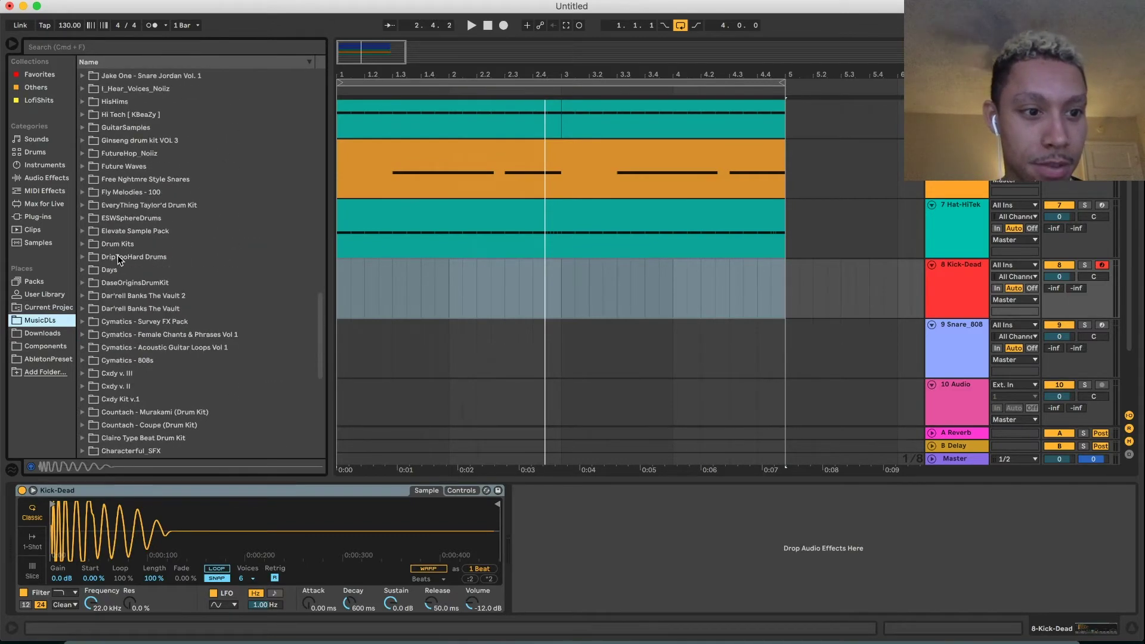
click(128, 281)
scroll(128, 280, down, 4)
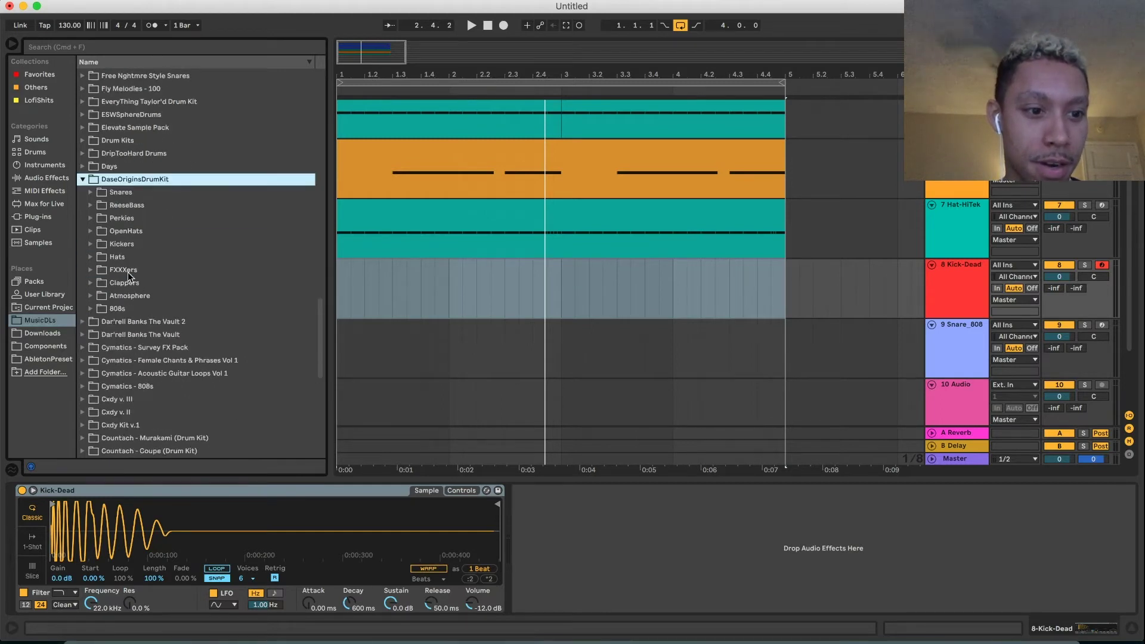
click(126, 244)
click(137, 344)
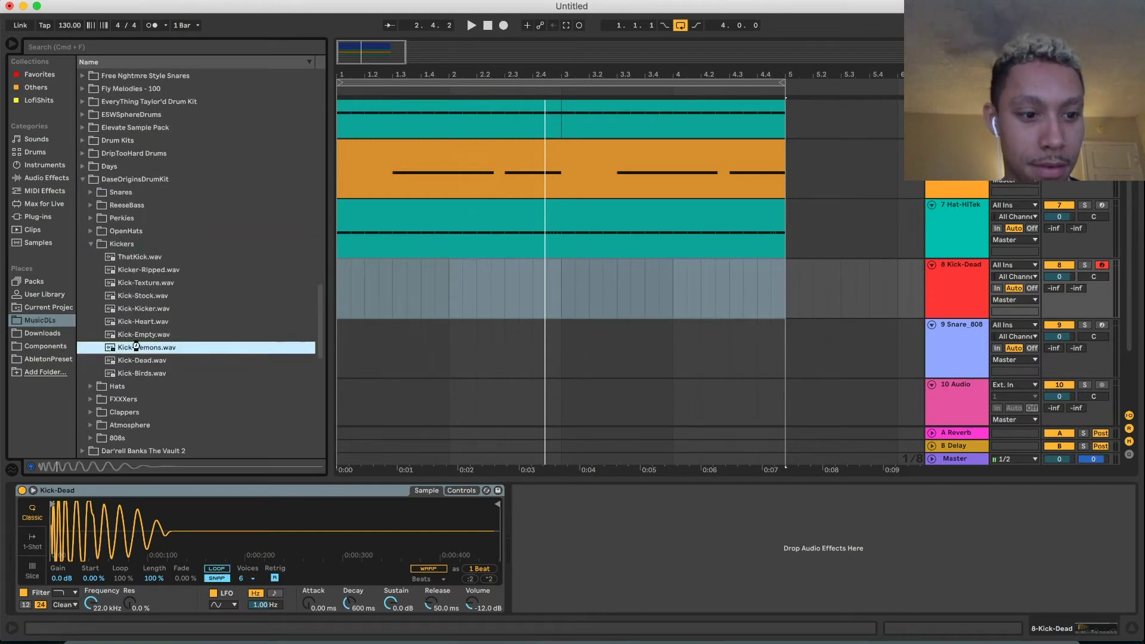
click(138, 361)
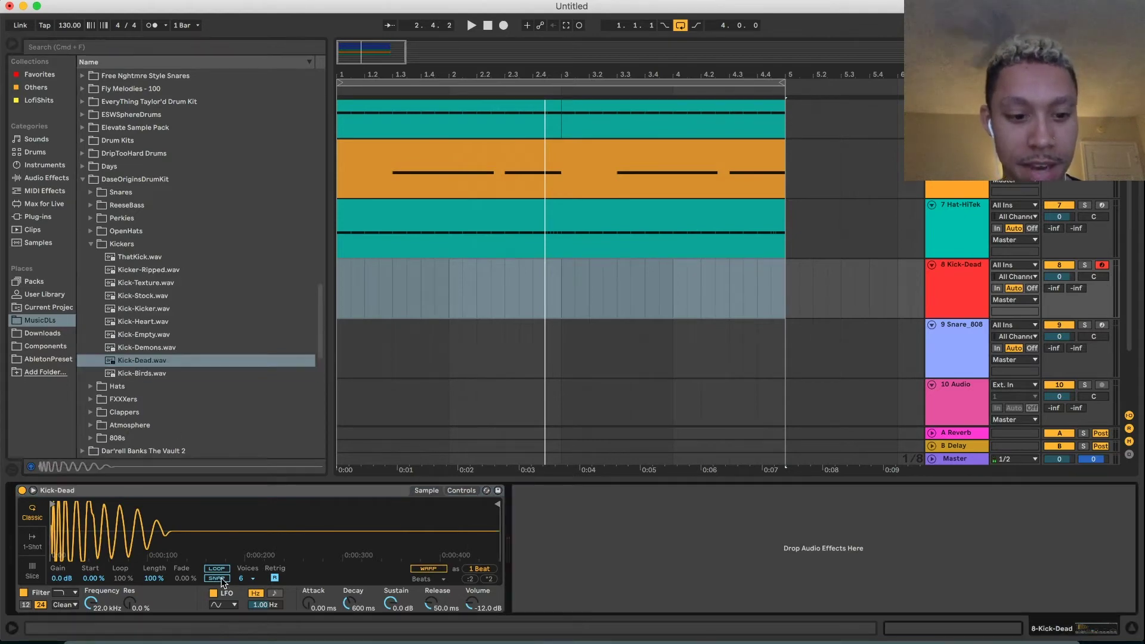
Examine the sampler devices on the Hat-HiTek and Clap-Southside tracks
click(901, 255)
drag(478, 541, 110, 542)
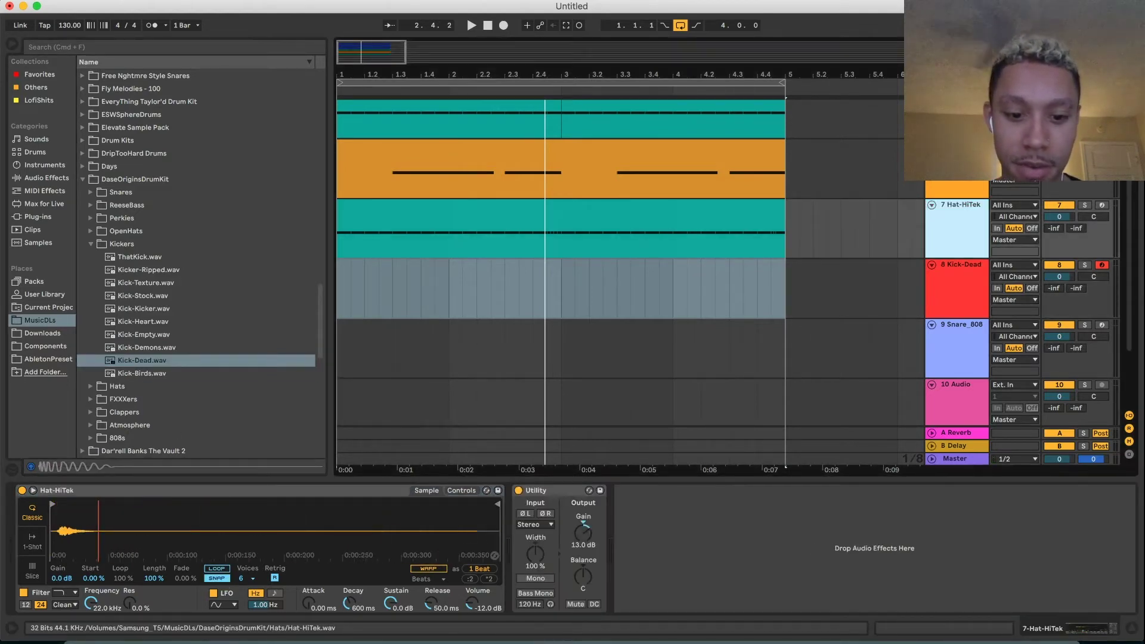
click(226, 579)
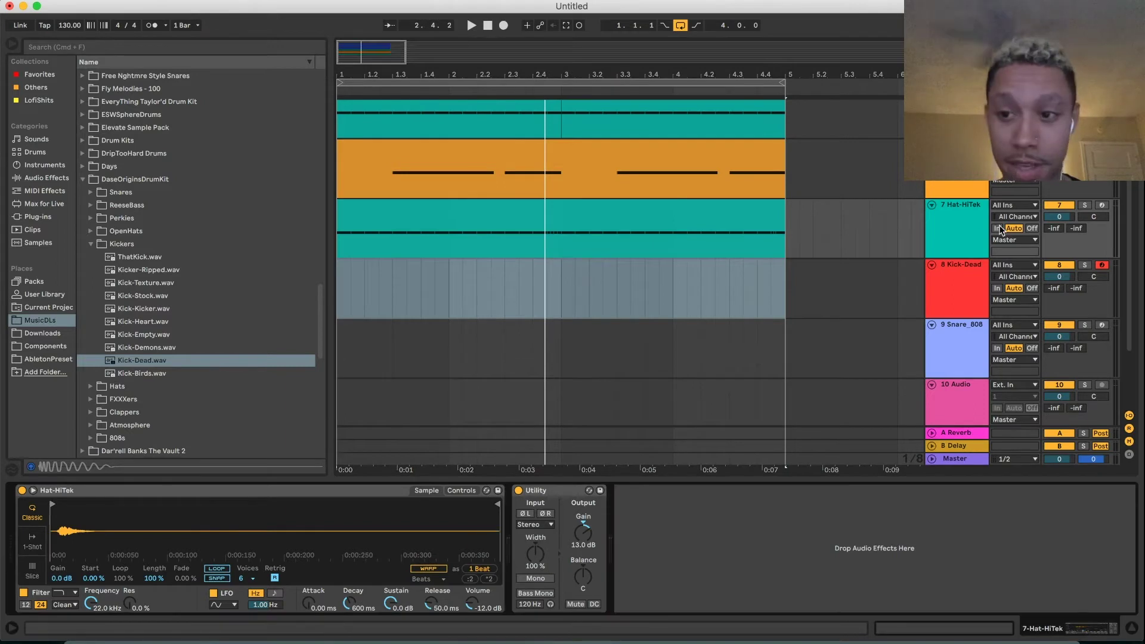
click(955, 188)
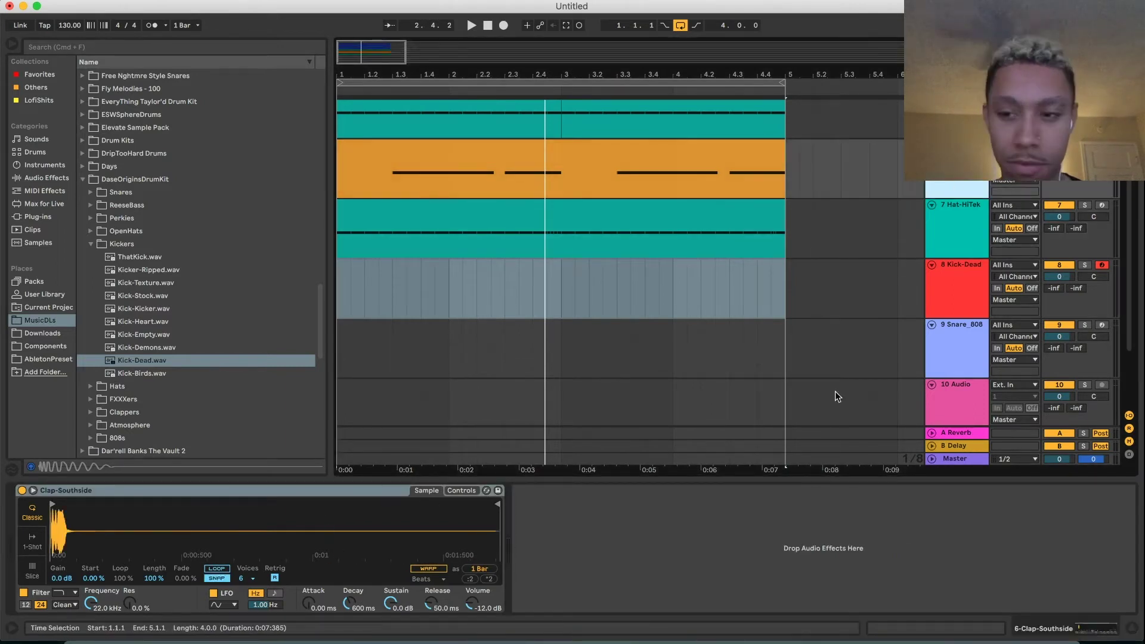
Capture a kick pattern played over the loop on the Kick-Dead track and extend its clip back to bar 1
click(964, 277)
key(space)
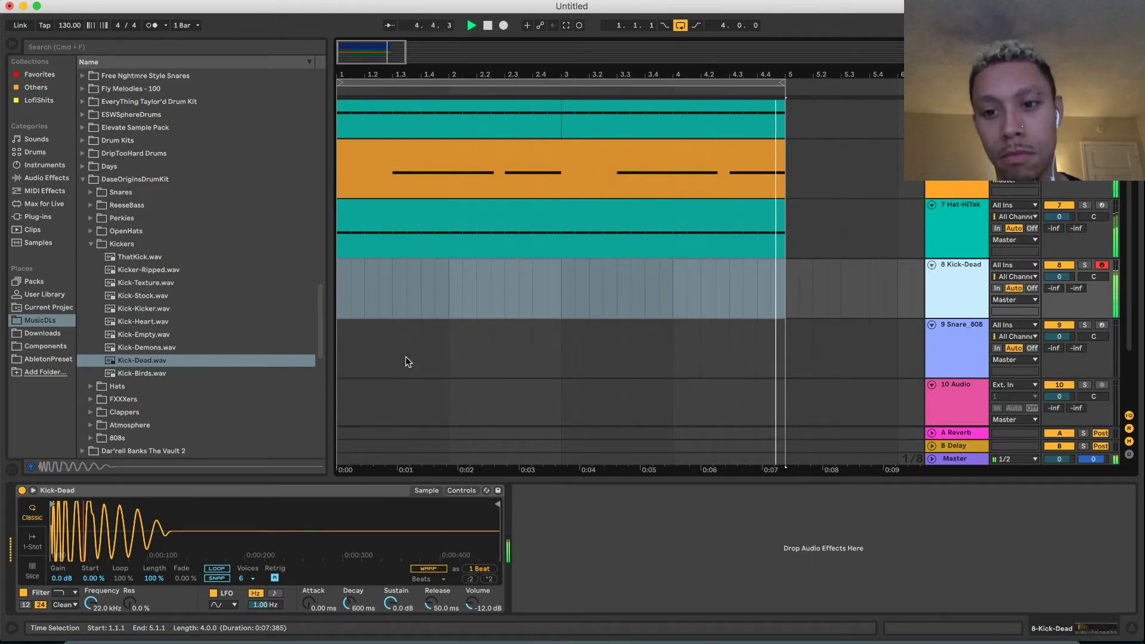
click(567, 25)
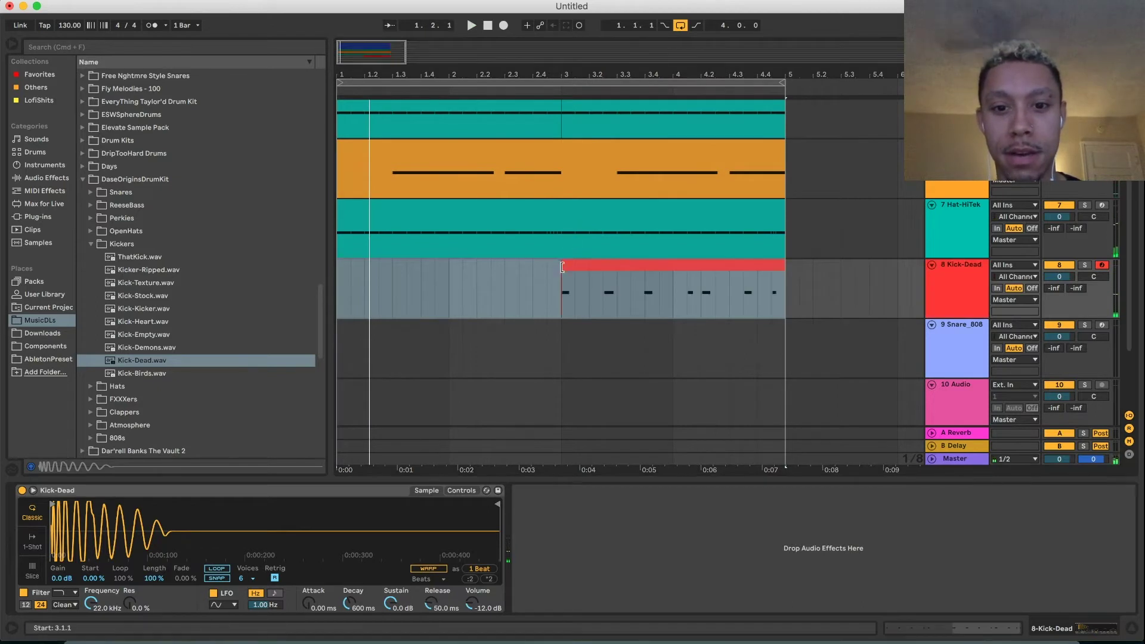
drag(561, 267, 339, 263)
Open the captured Kick-Dead clip, select all its notes and play back the kick pattern
double_click(387, 261)
key(super+a)
key(space)
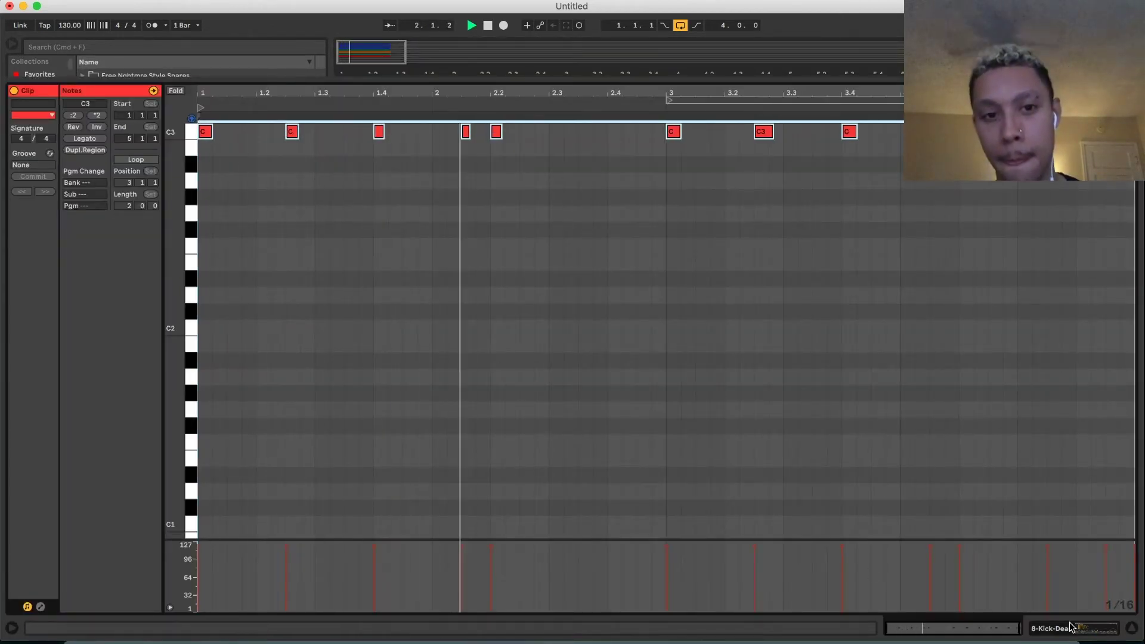
click(995, 523)
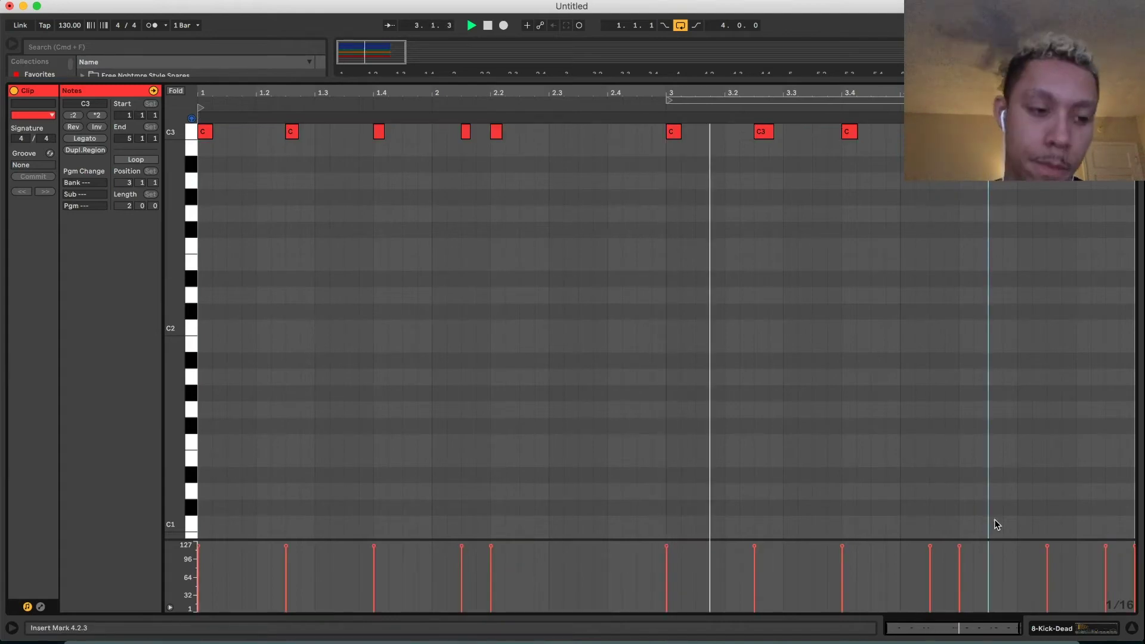
Reopen the Kick-Dead clip to check its notes during playback, and return to the arrangement
click(1061, 627)
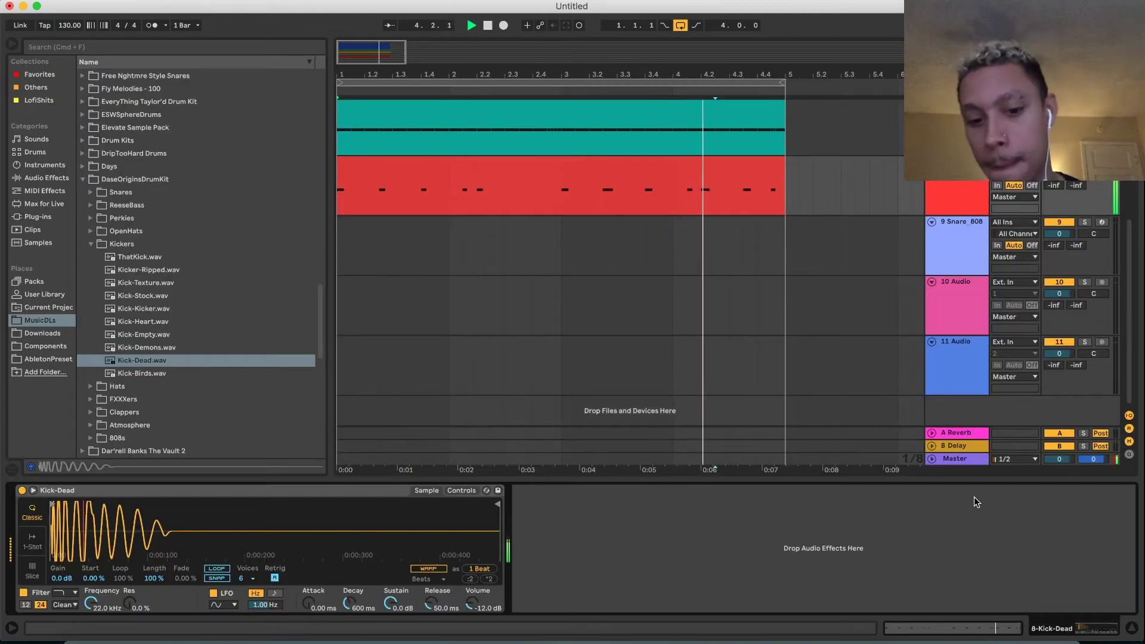
click(942, 202)
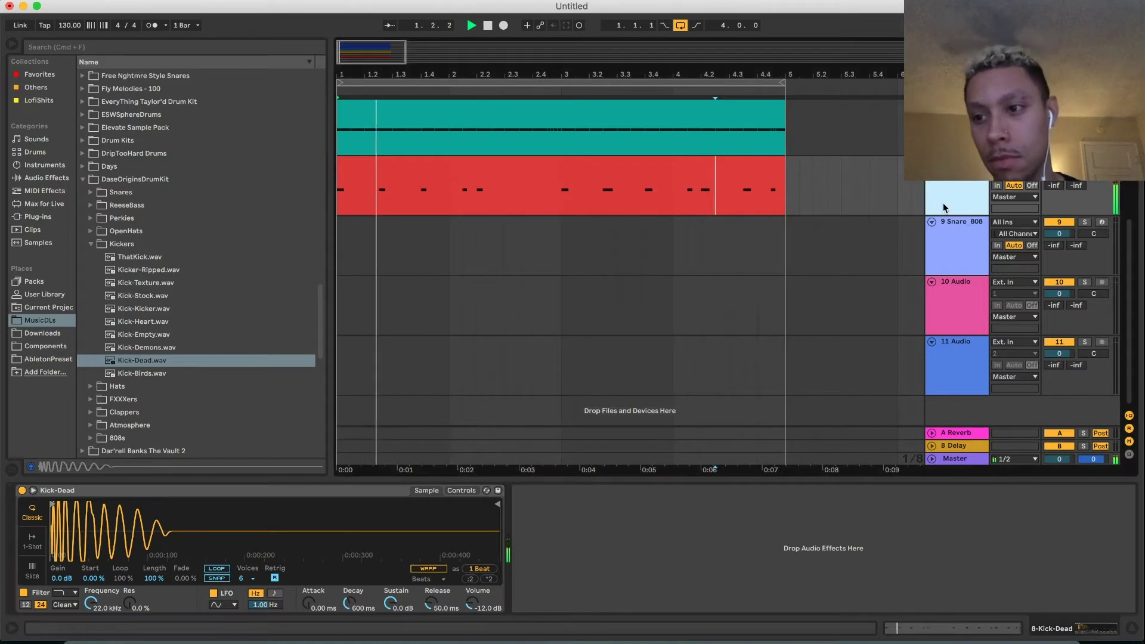
double_click(767, 179)
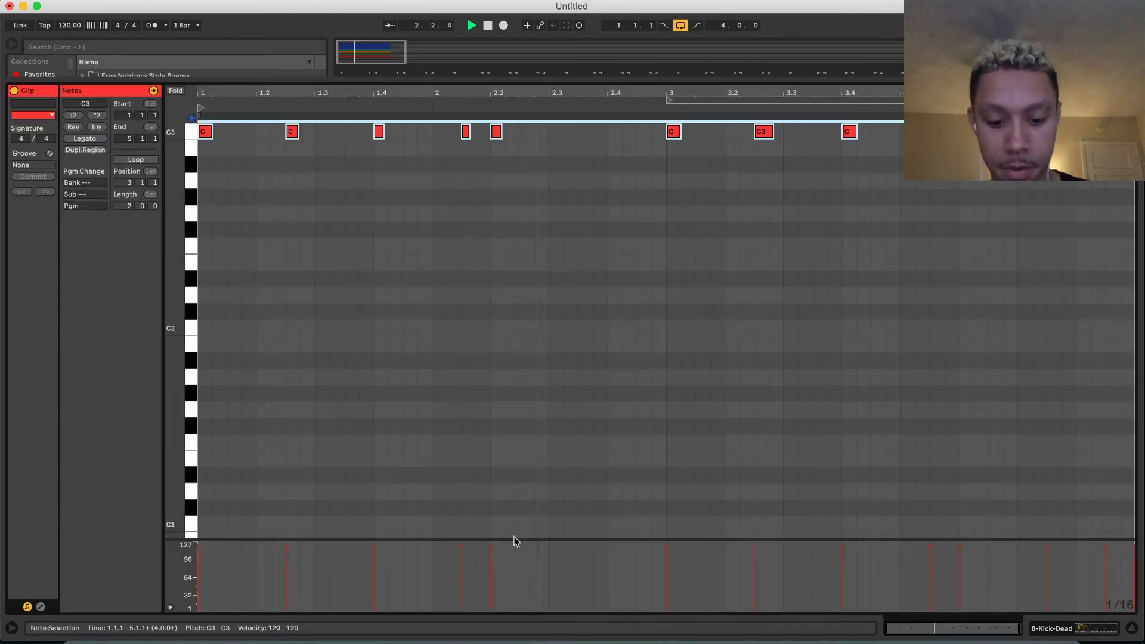
click(1054, 626)
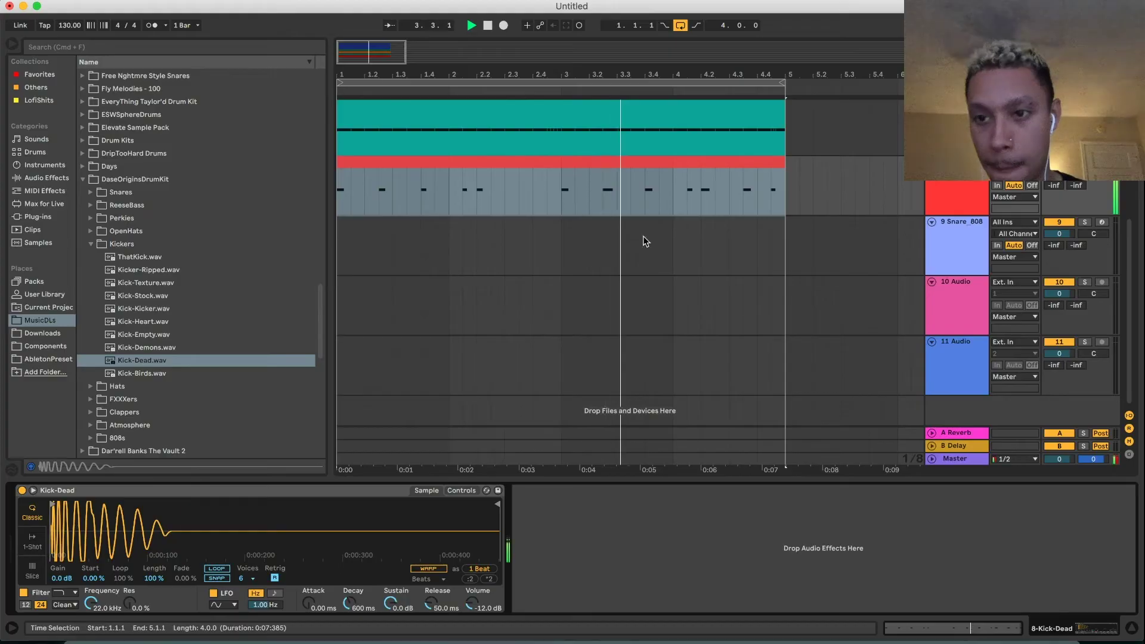
key(space)
Preview the kick samples in the Kickers folder, from Kick-Birds.wav and ThatKick.wav through Kick-Demons.wav and Kick-Dead.wav
click(149, 372)
click(142, 257)
click(142, 271)
click(142, 283)
click(145, 296)
click(146, 309)
click(147, 321)
click(147, 334)
click(148, 349)
click(150, 360)
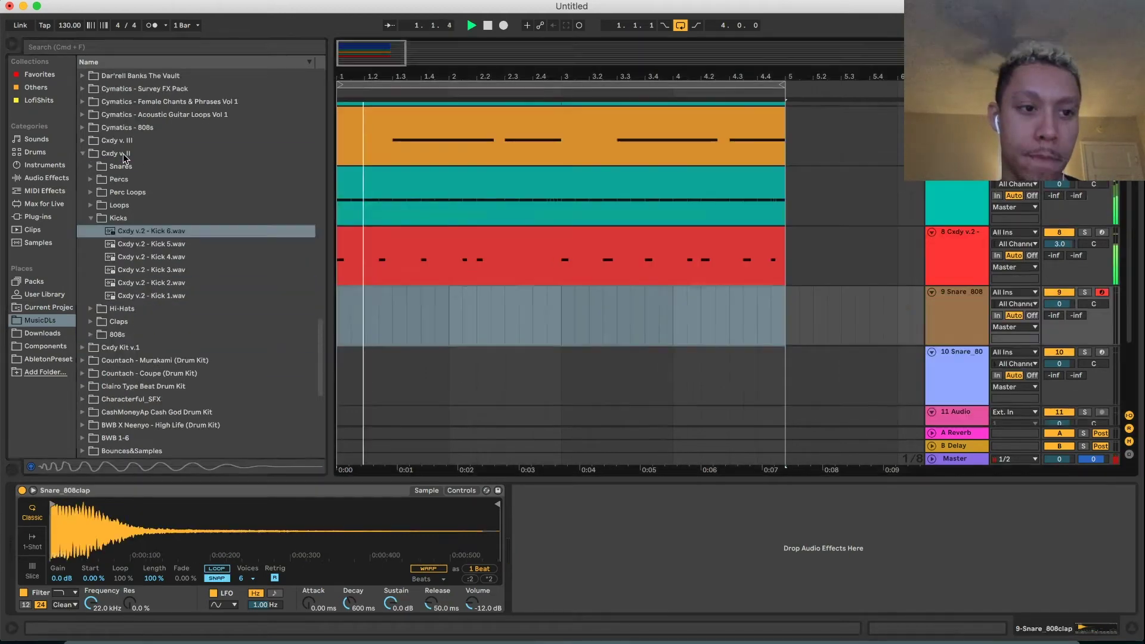
Collapse the Cxdy v. II kit folder and paste a Snare_808clap track above the Hat-HiTek track
click(123, 153)
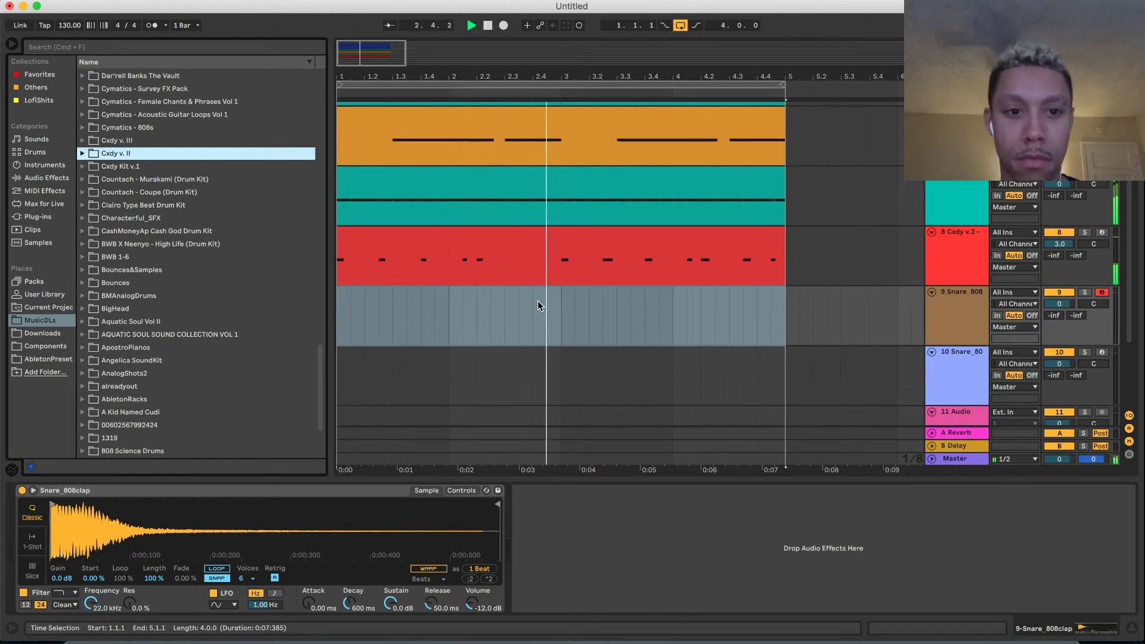
click(943, 182)
key(super+v)
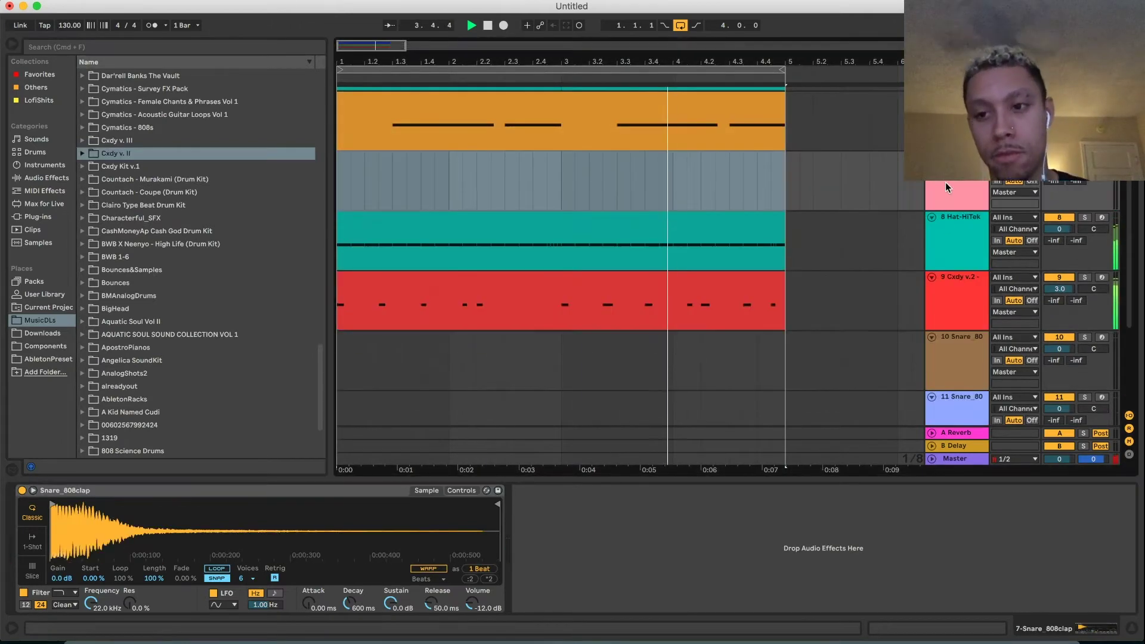
Select the pasted Snare_808clap track and open the Perkies folder of DaseOriginsDrumKit in MusicDLs
click(39, 74)
key(space)
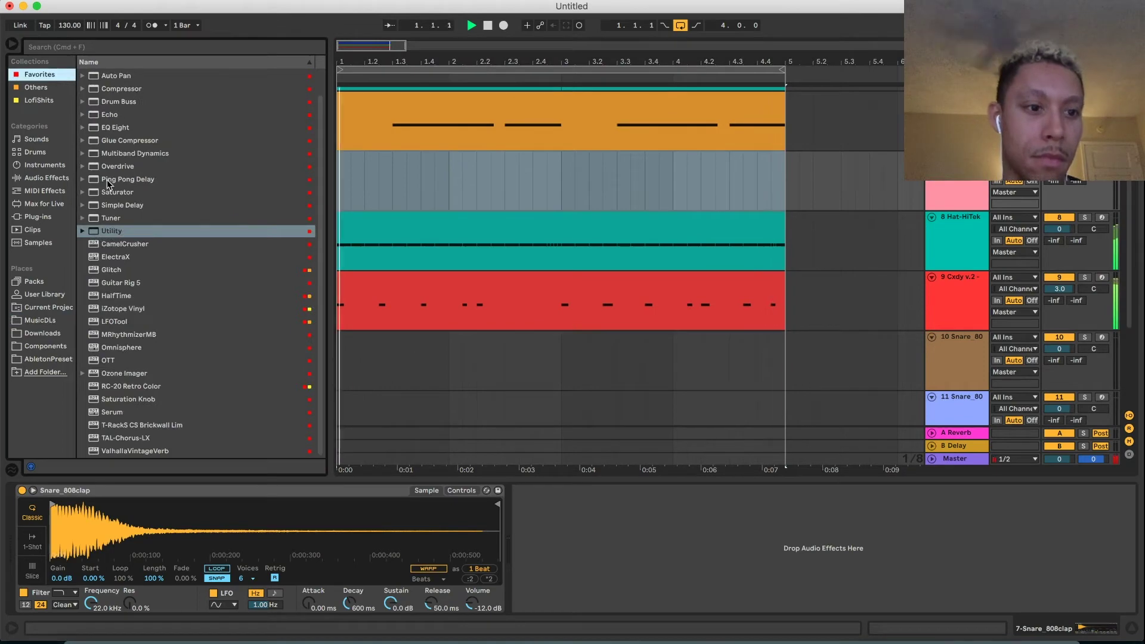
click(40, 320)
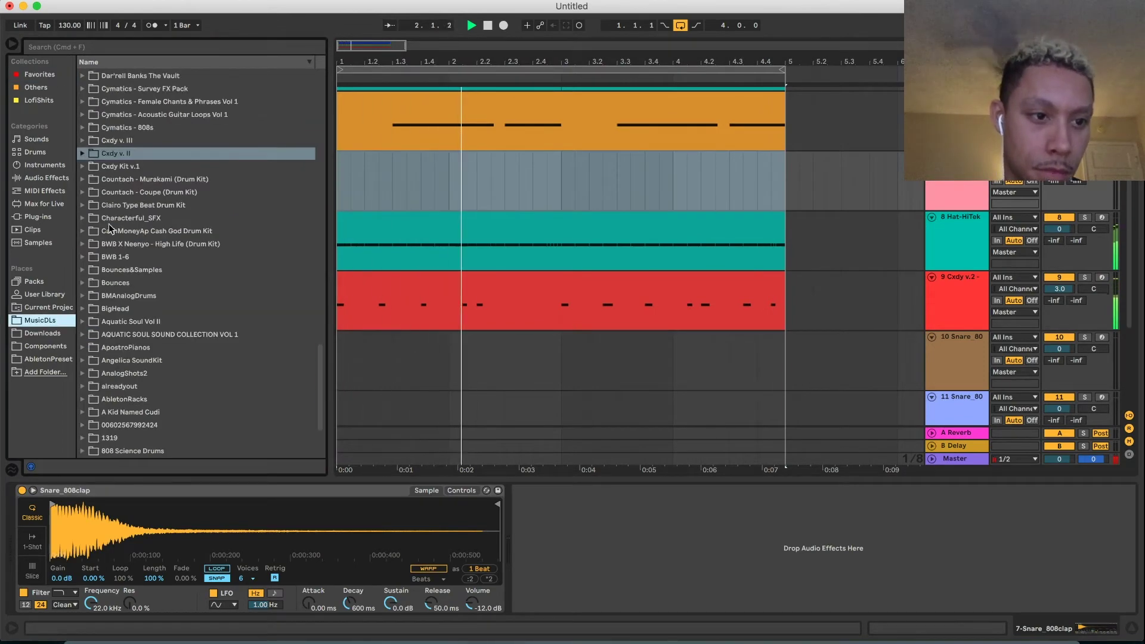
scroll(109, 260, up, 1)
click(896, 207)
click(949, 219)
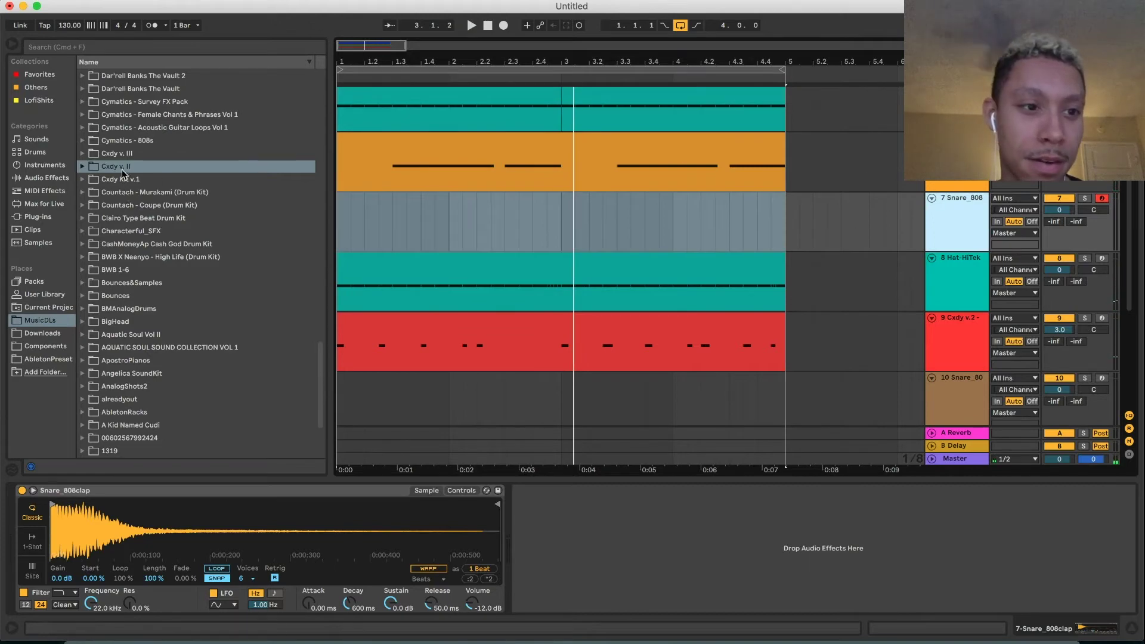
click(123, 175)
scroll(125, 174, up, 15)
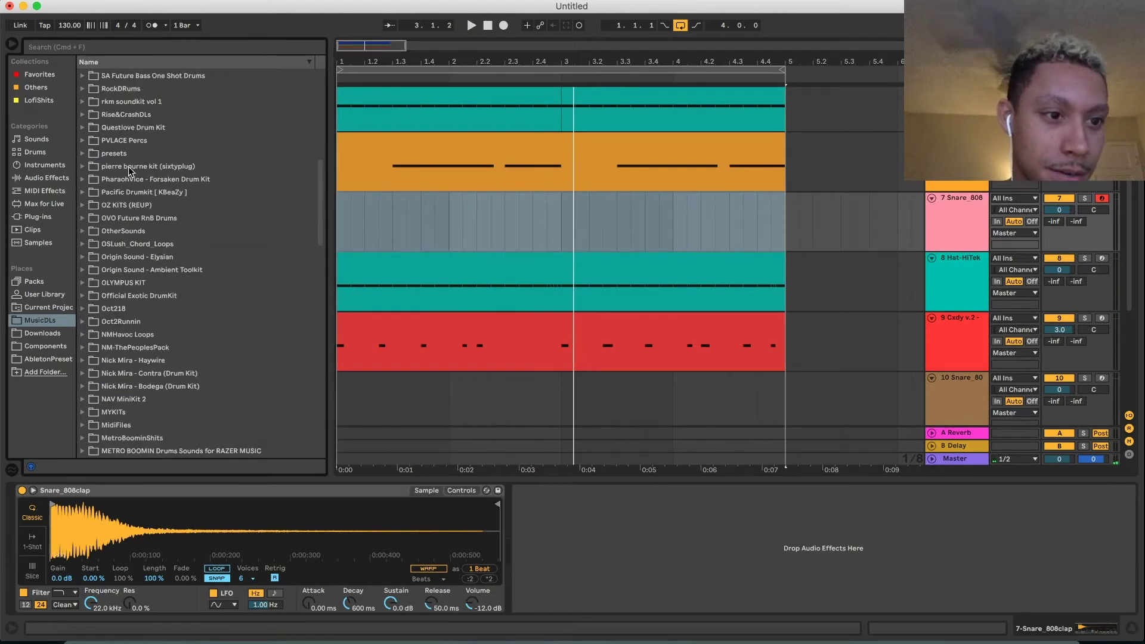
scroll(150, 303, down, 15)
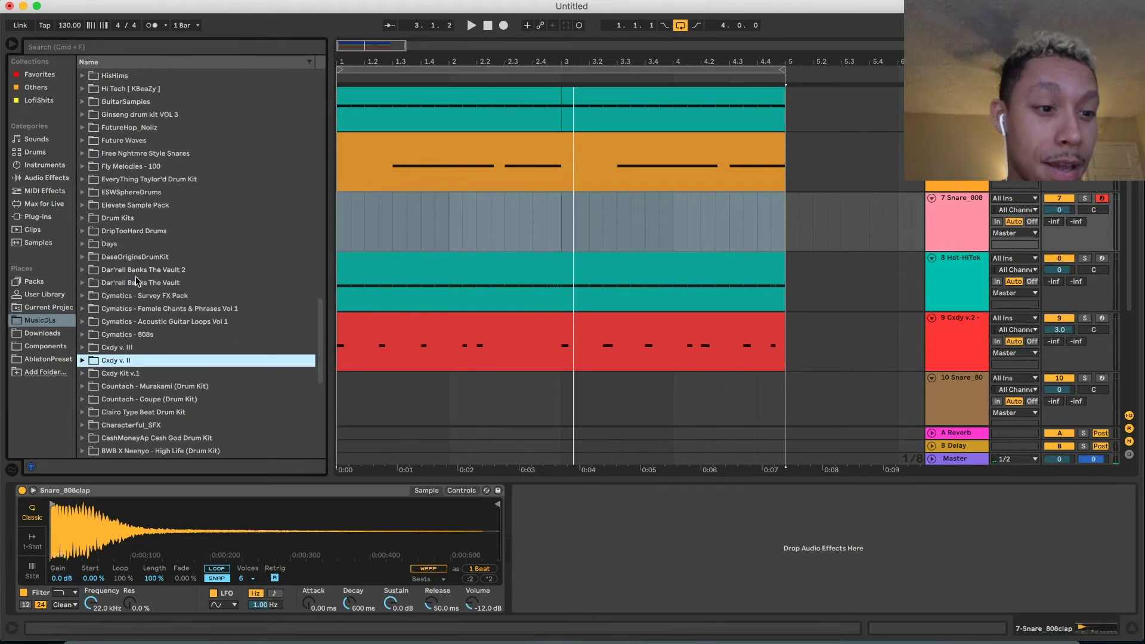
double_click(119, 153)
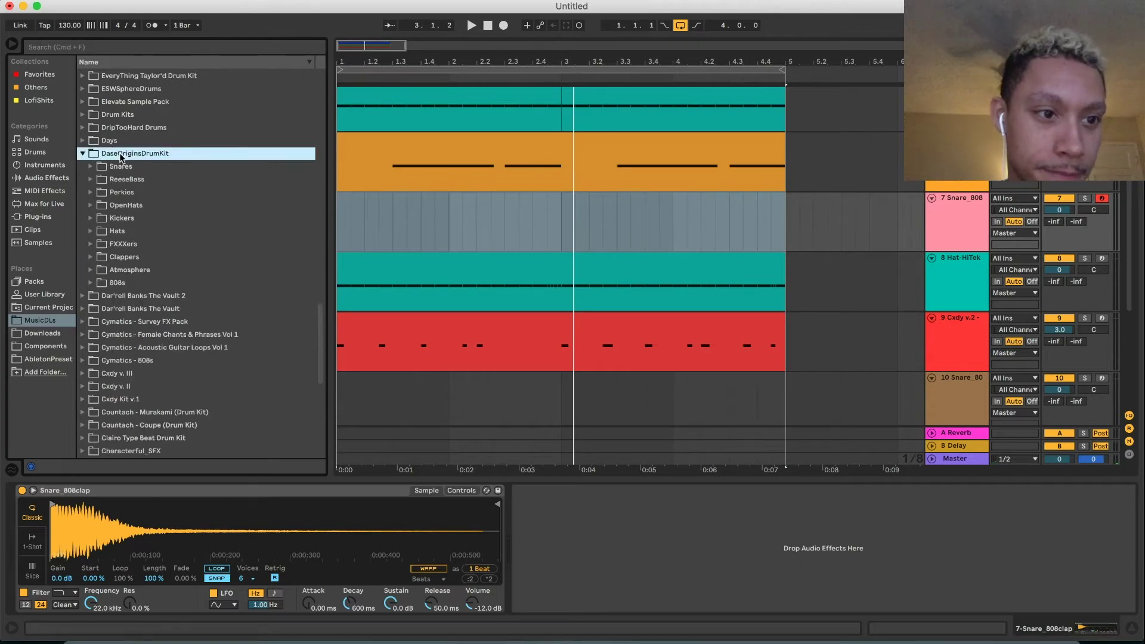
double_click(132, 192)
Preview percussion samples in the Perkies folder and load Perc-Split.wav into the sampler on the pasted track
key(Down)
key(Down)
key(Down)
key(Up)
key(Down)
key(Down)
key(Up)
key(Up)
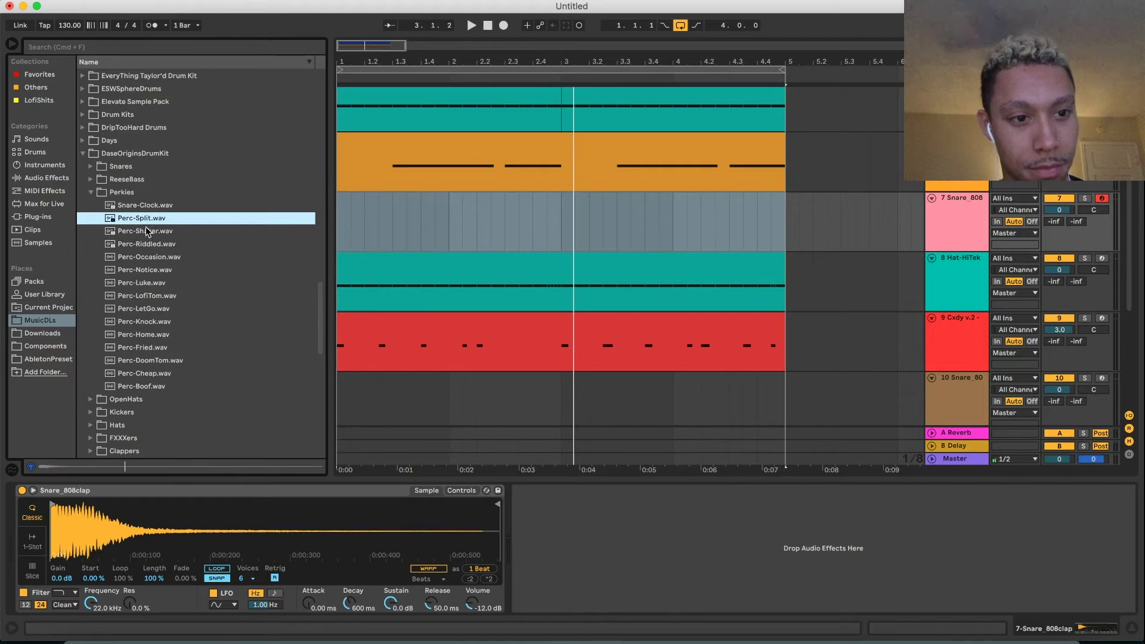
key(space)
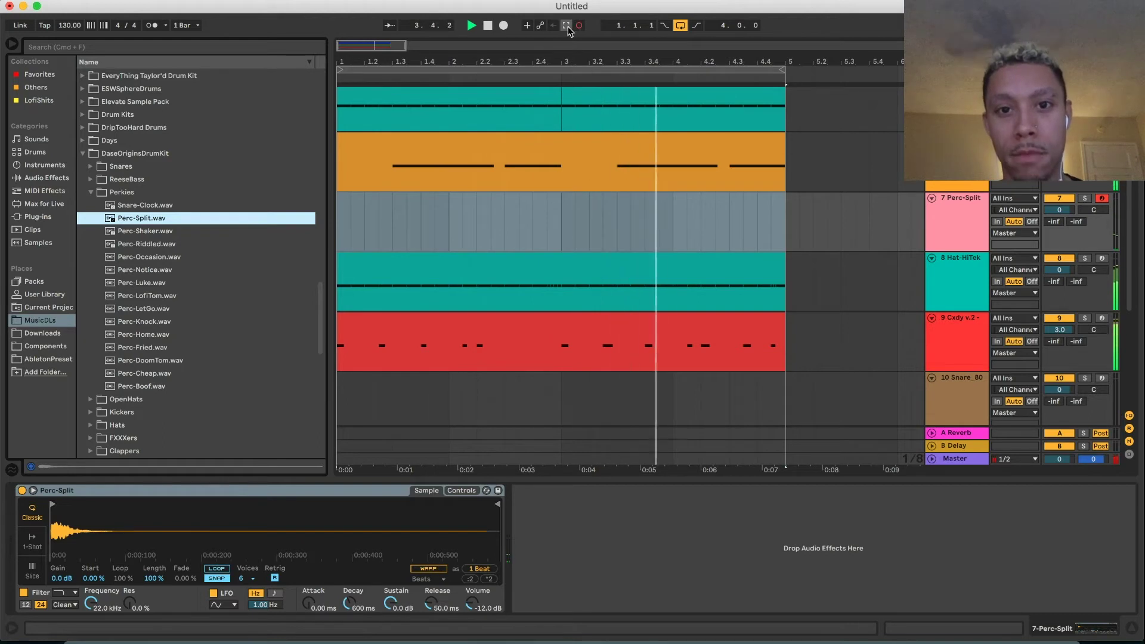
Capture a Perc-Split hit played over the loop at 2.4.3 and extend its clip back to bar 1
key(space)
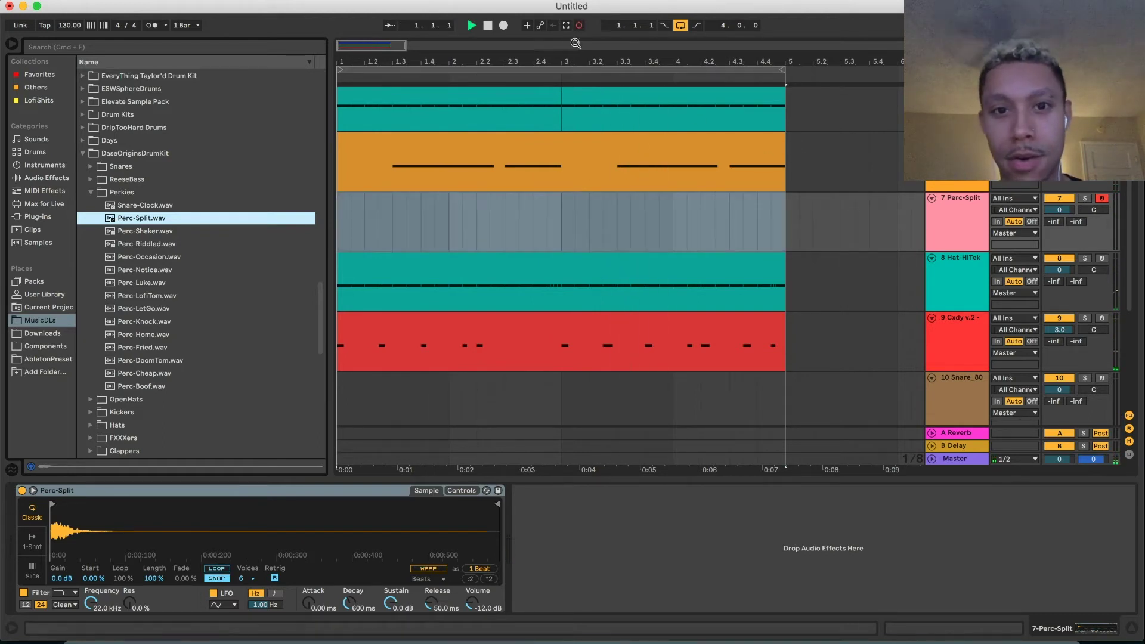
double_click(531, 204)
drag(451, 201, 339, 200)
key(space)
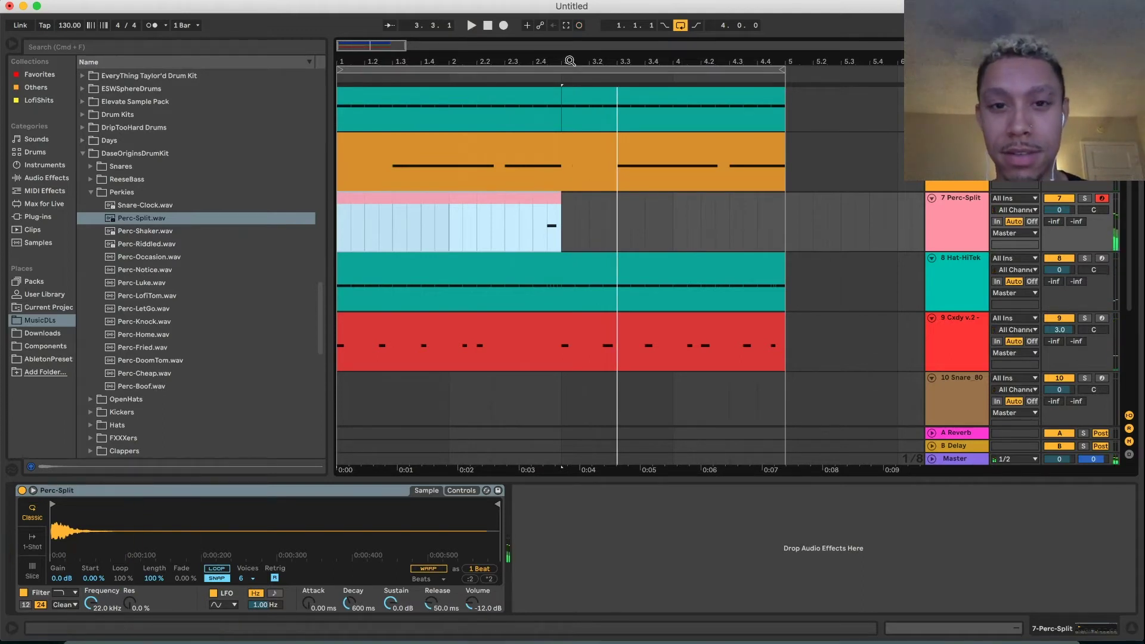
Try a second capture on the Perc-Split track, delete the new clip and extend the remaining one back to bar 1
click(565, 26)
click(440, 203)
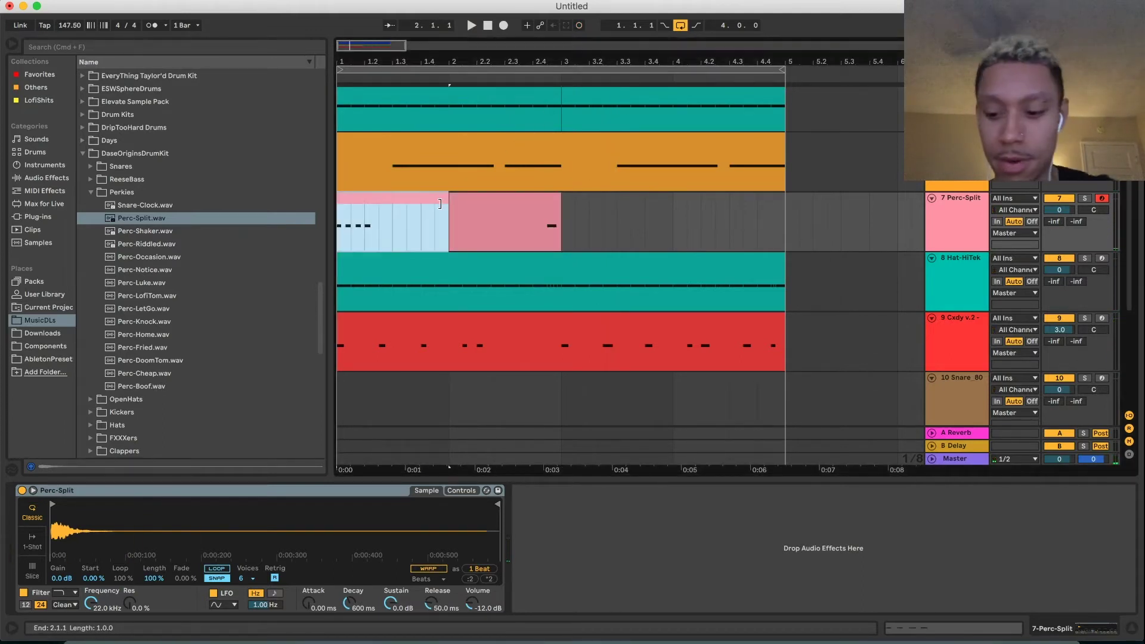
key(Delete)
drag(453, 199, 281, 215)
Duplicate the two-bar Perc-Split clip into bars 3 and 4 and select its notes
key(super+d)
double_click(403, 205)
click(587, 291)
key(super+a)
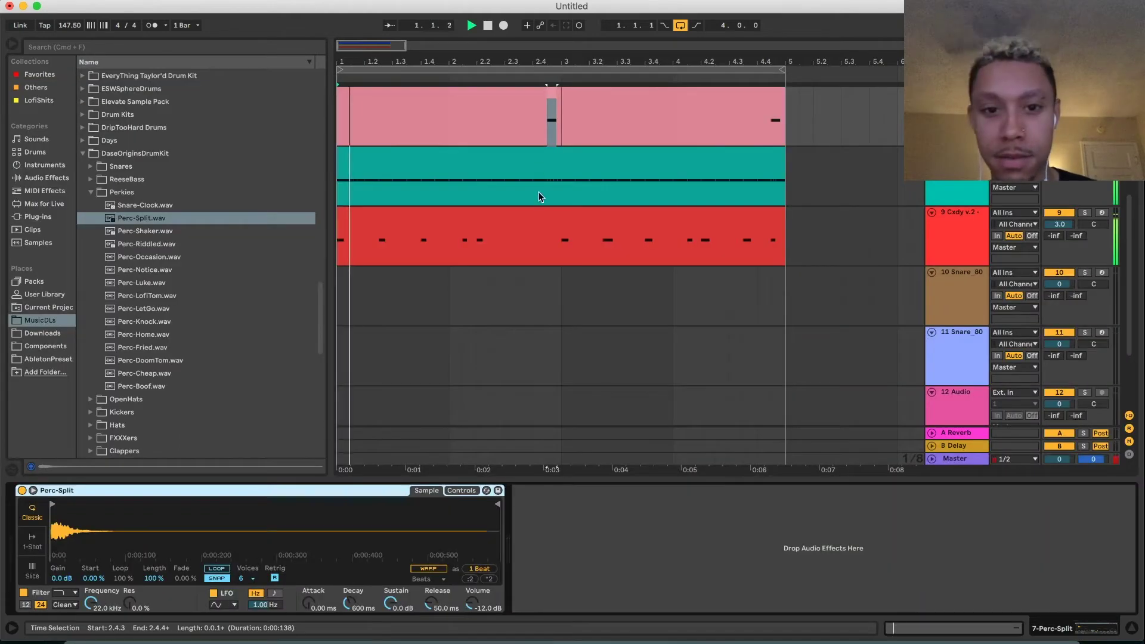
Undo the last few edits and redo the Perc-Split clip duplication
click(358, 92)
key(super+z)
key(super+z)
key(super+z)
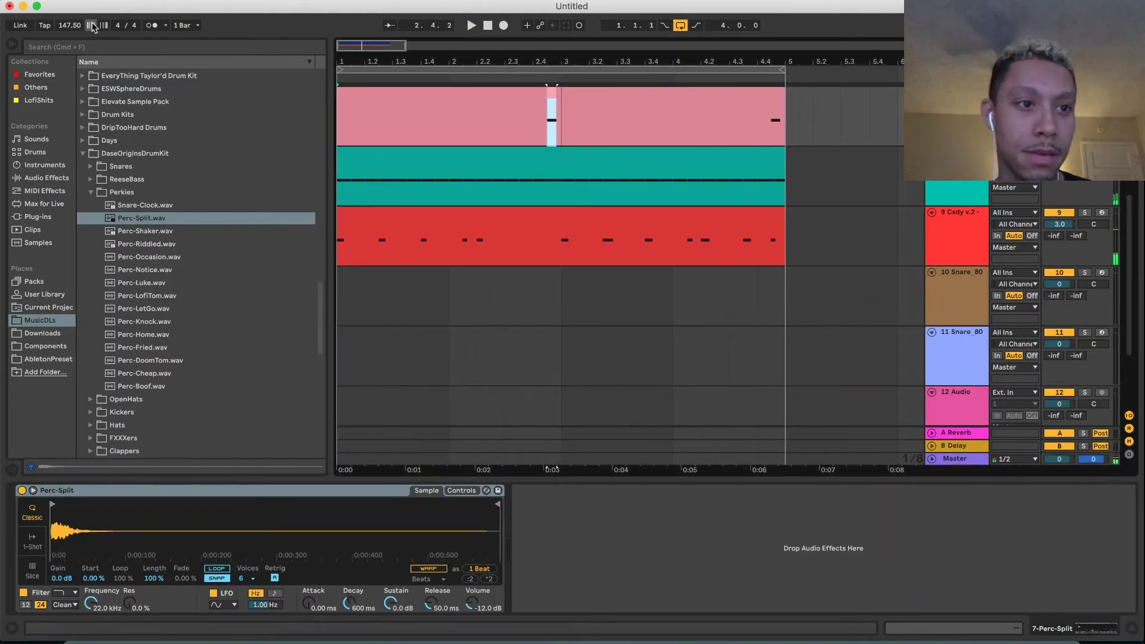
key(super+shift+z)
key(super+shift+z)
key(super+shift+z)
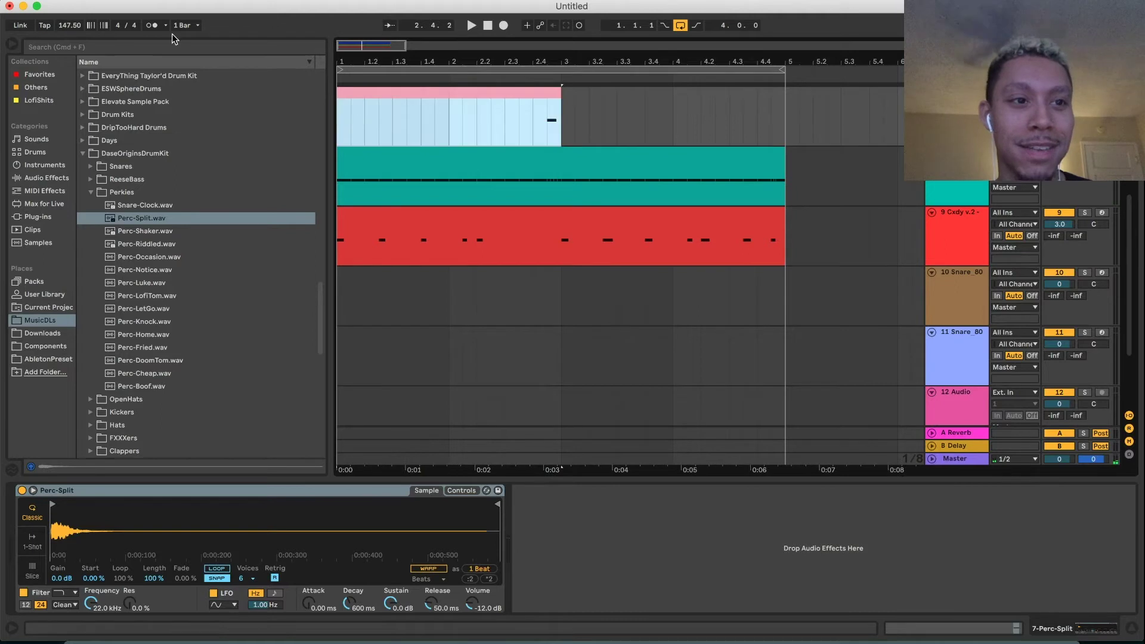
Set the project tempo to 130 BPM and play the loop with the first Perc-Split clip selected
click(73, 24)
text(120)
key(Return)
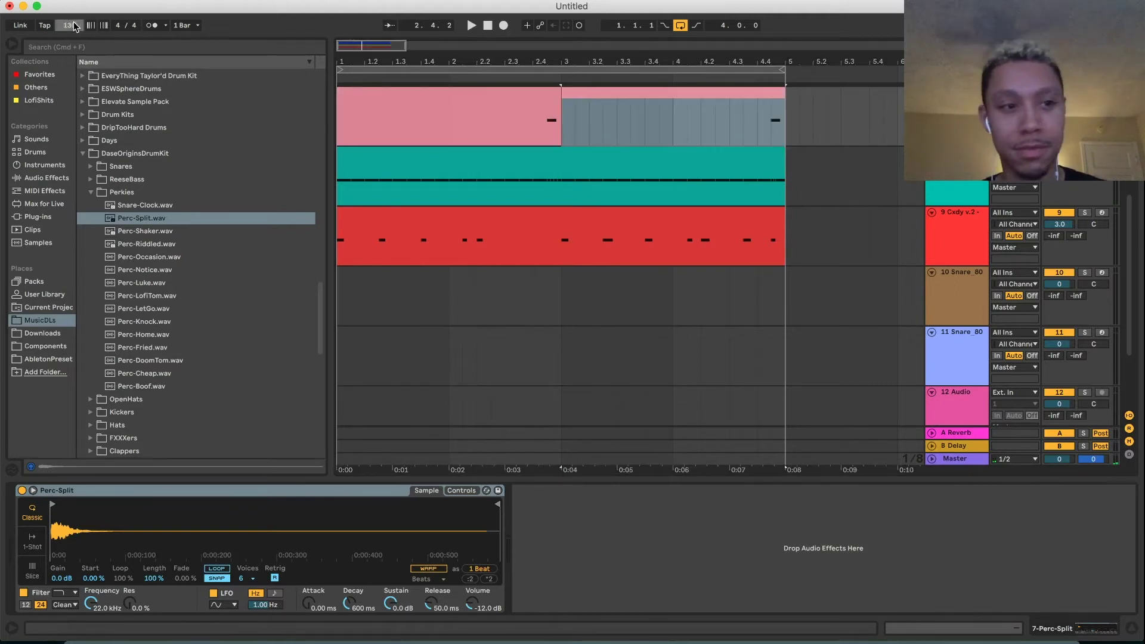
click(350, 93)
key(space)
Copy the Perc-Split hit to 1.4.3, 3.4.3 and 4.1.3 on its track
scroll(459, 224, up, 3)
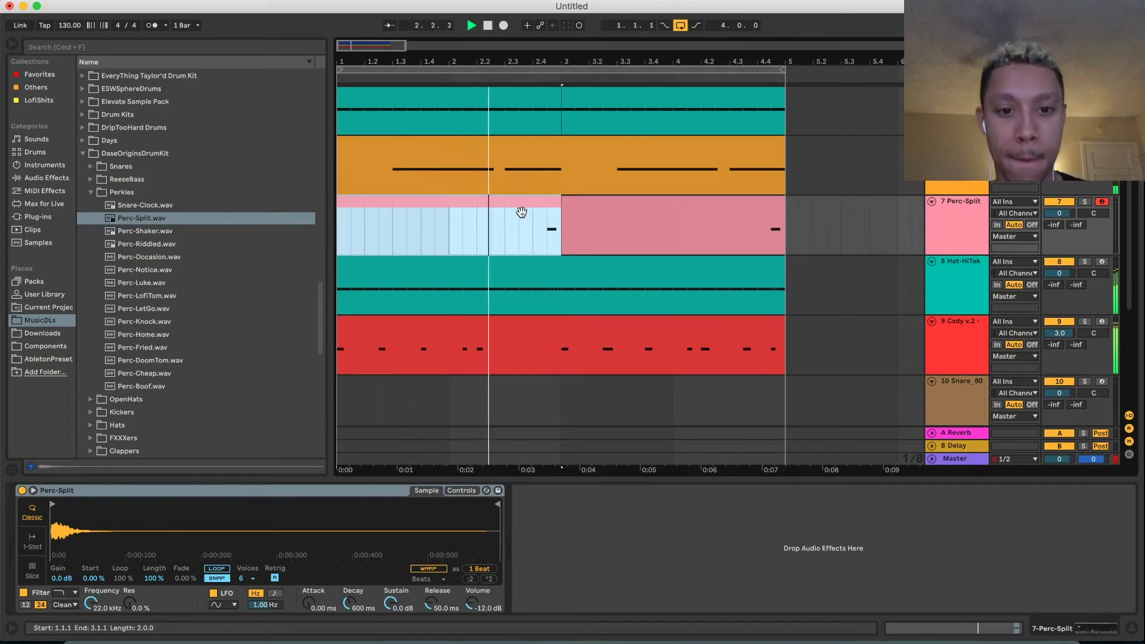
drag(449, 236, 539, 228)
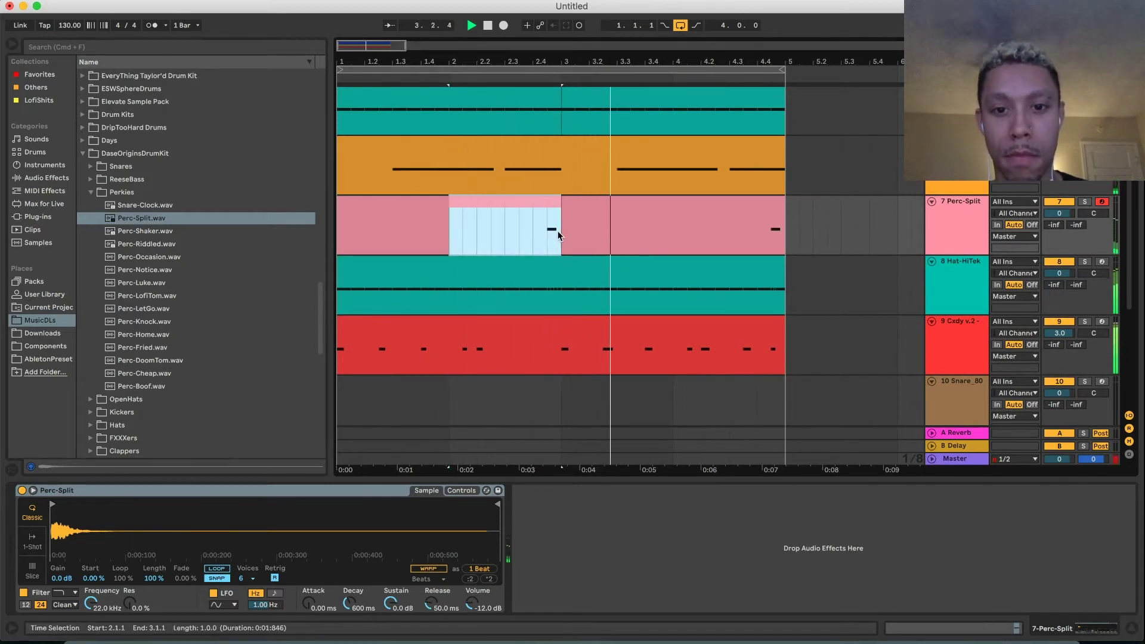
click(563, 229)
key(super+d)
key(super+z)
drag(660, 232, 673, 219)
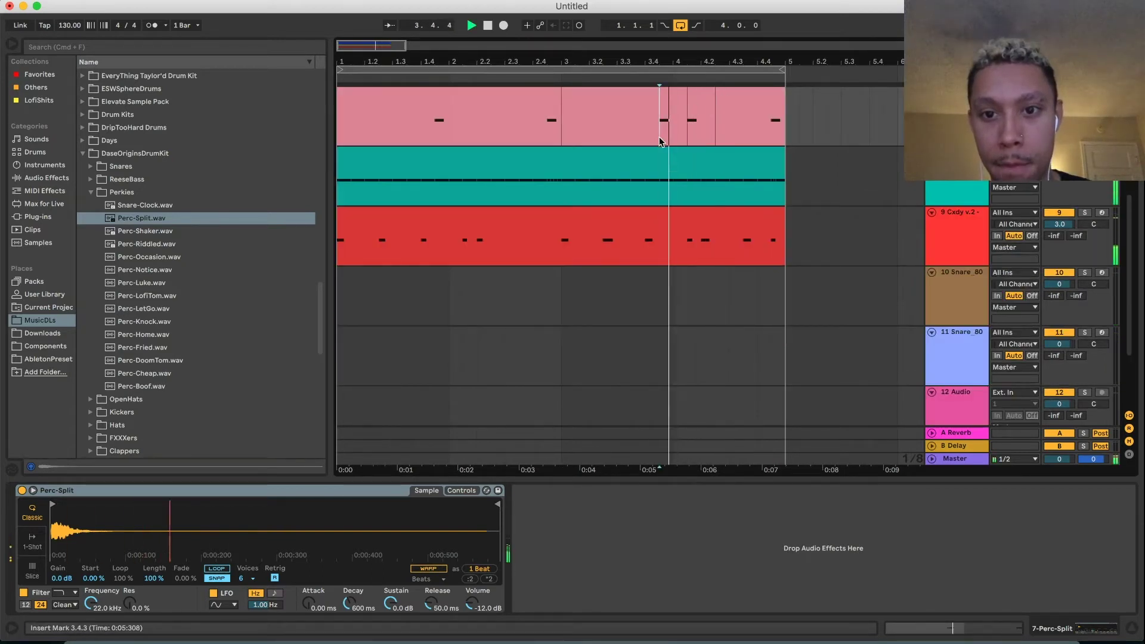
Copy the Perc-Split clips from bars 3 and 4 over bars 1 and 2 and listen to the loop
click(643, 128)
shift+click(745, 103)
shift+click(613, 103)
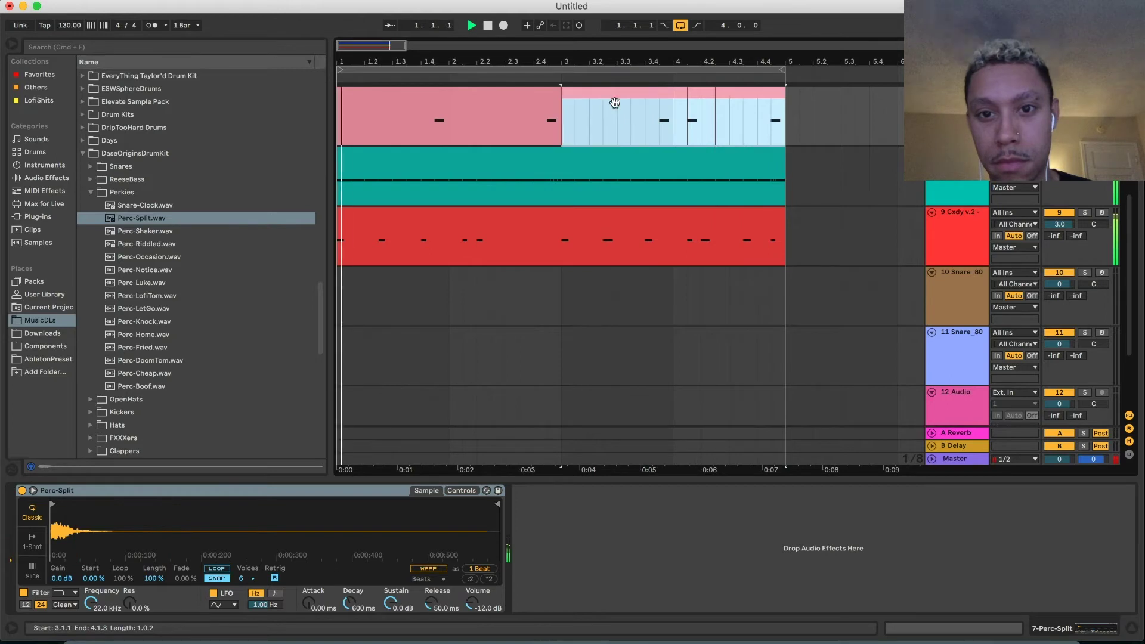
click(531, 103)
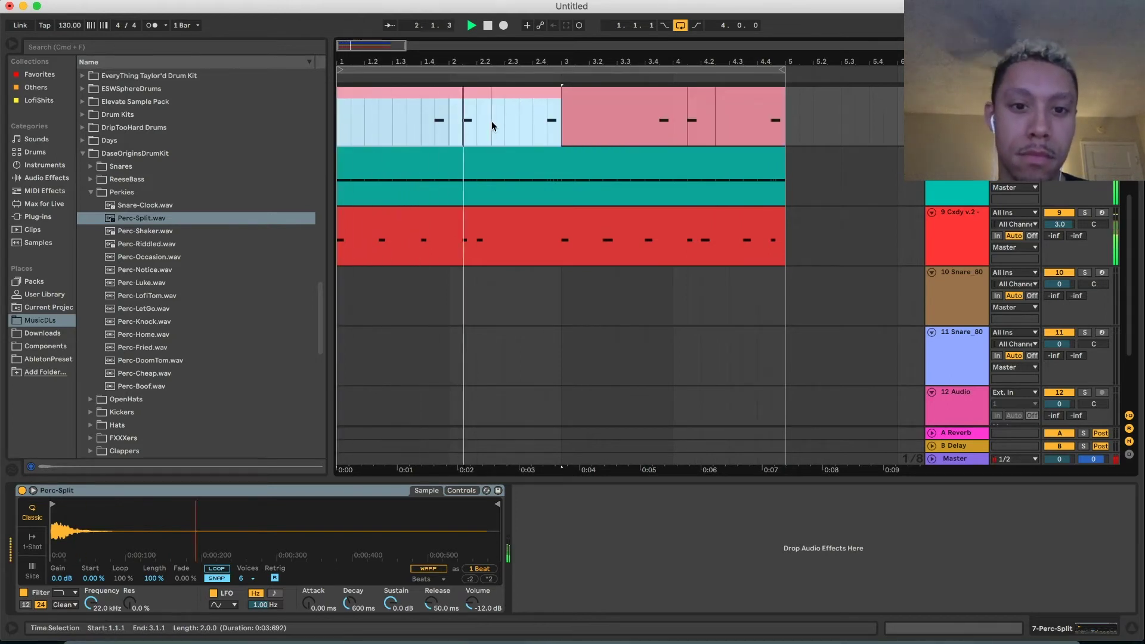
scroll(501, 179, up, 1)
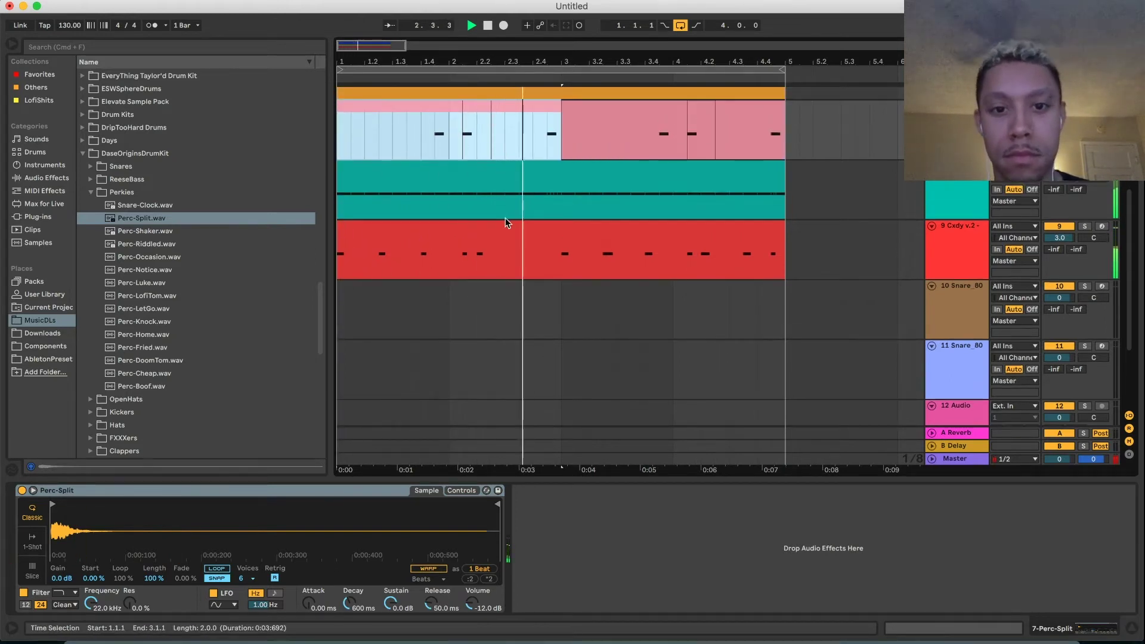
click(544, 124)
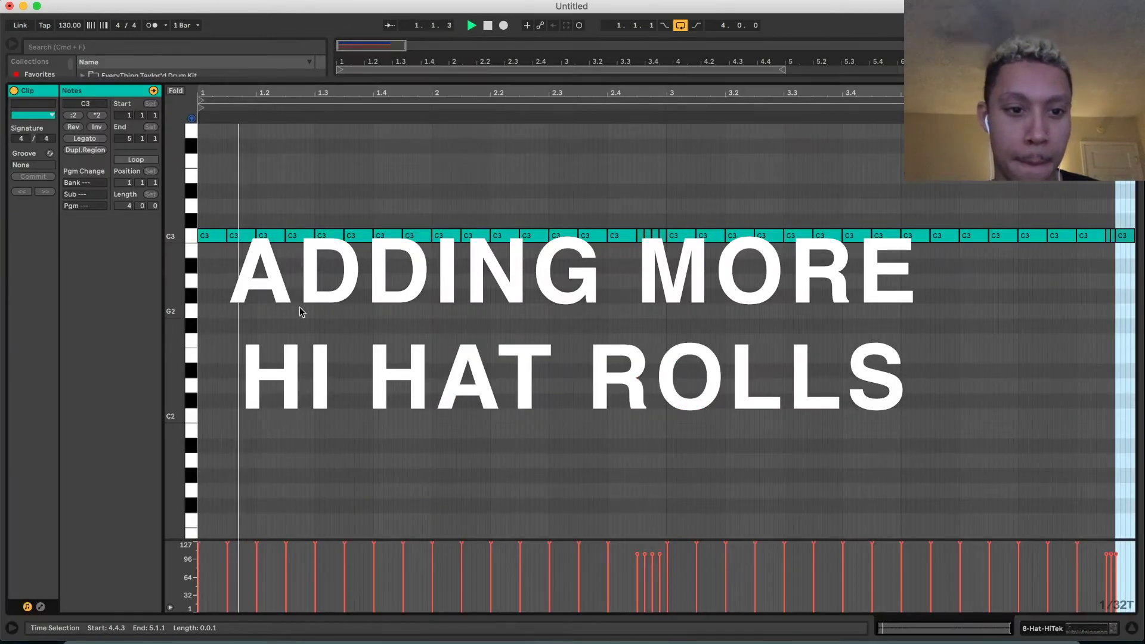
Try a three-note 1/16T hi-hat roll at 1.2.3 in the Hat-HiTek clip and play it back
double_click(262, 237)
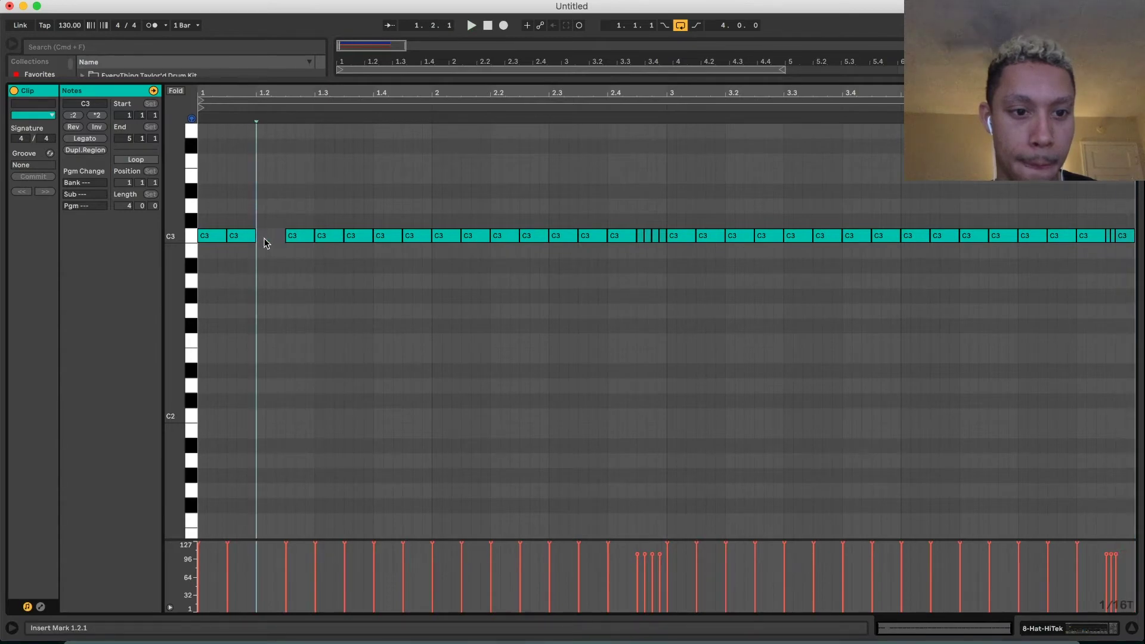
key(space)
key(space)
double_click(288, 236)
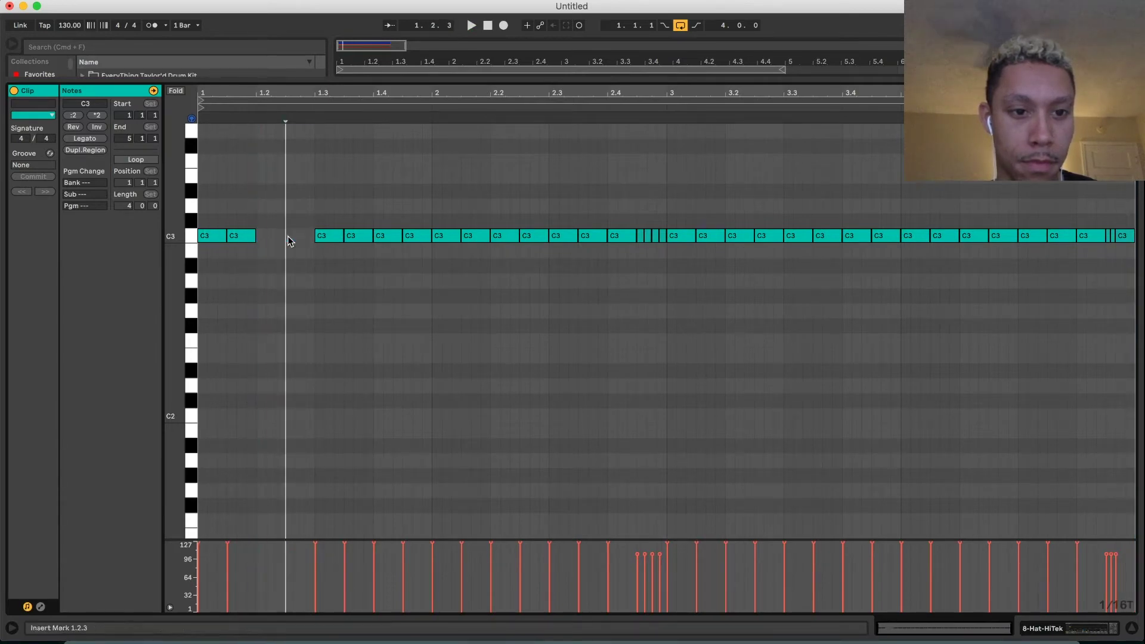
double_click(288, 237)
key(super+d)
key(super+d)
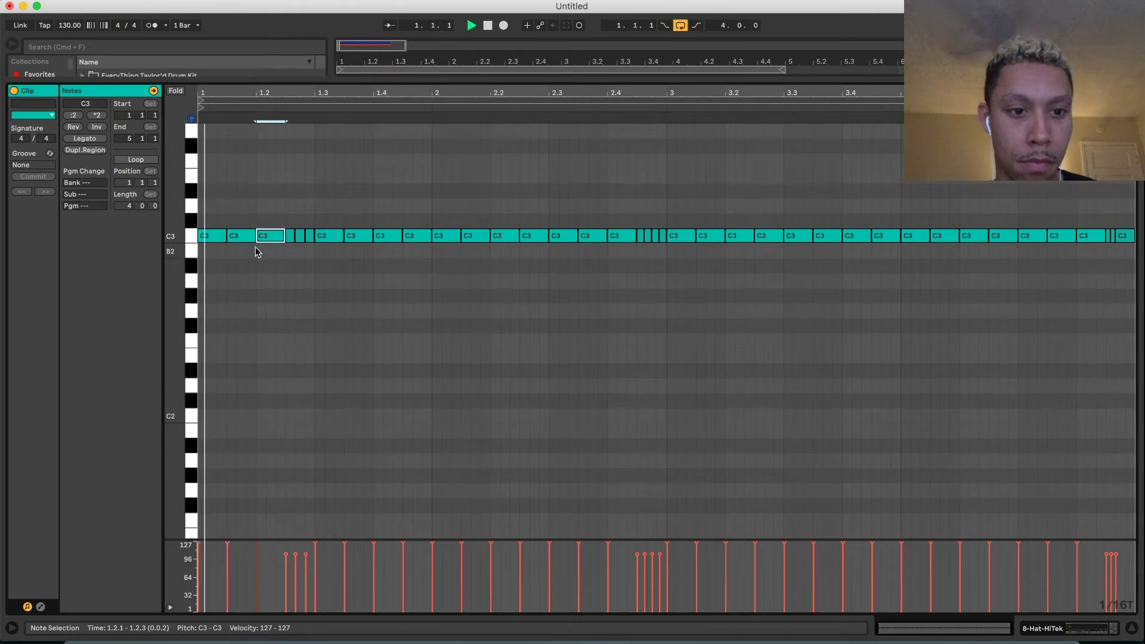
key(space)
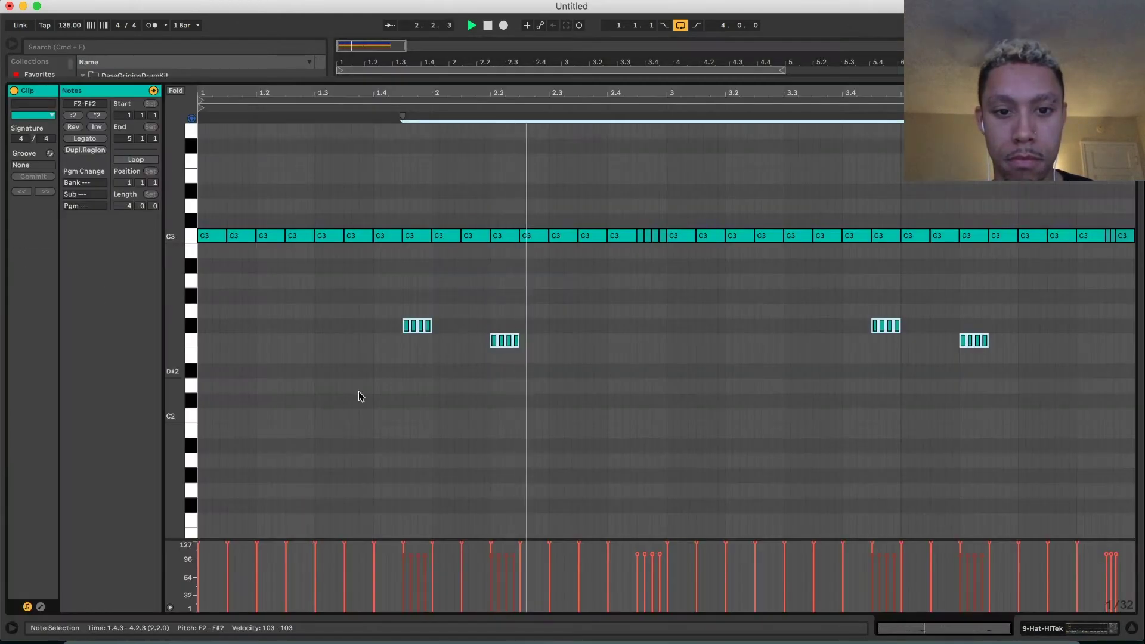
Select the F2 and F#2 roll notes in the Hat-HiTek clip and return to the arrangement
drag(326, 434, 1063, 289)
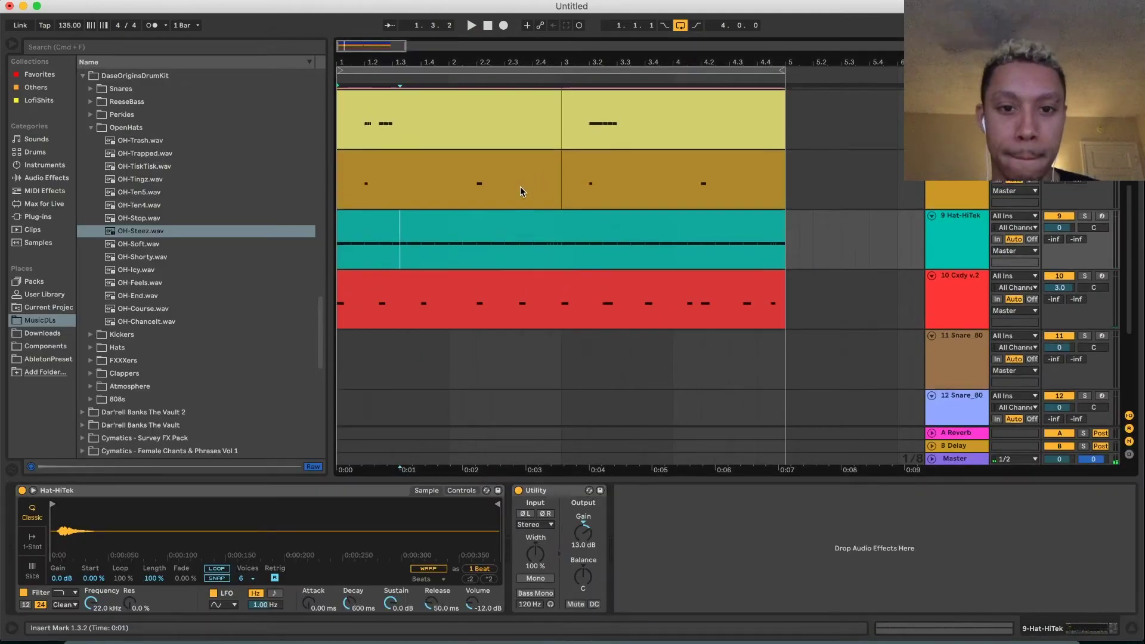
scroll(734, 260, up, 4)
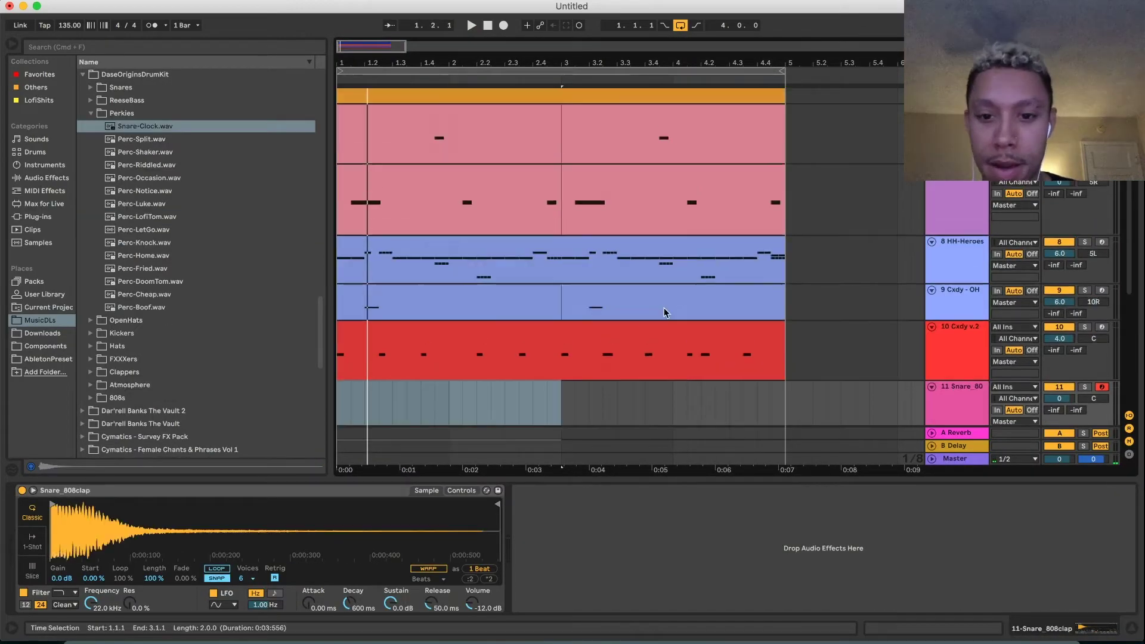
Hide the device view to enlarge the arrangement and play the loop
scroll(663, 308, up, 2)
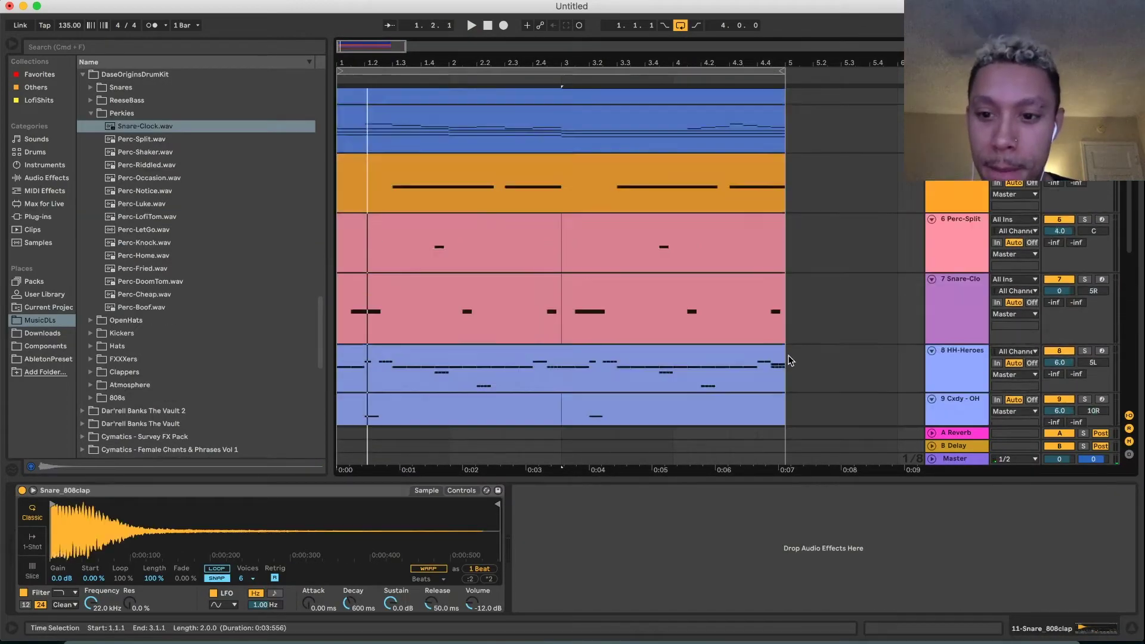
scroll(727, 346, up, 3)
drag(750, 476, 751, 614)
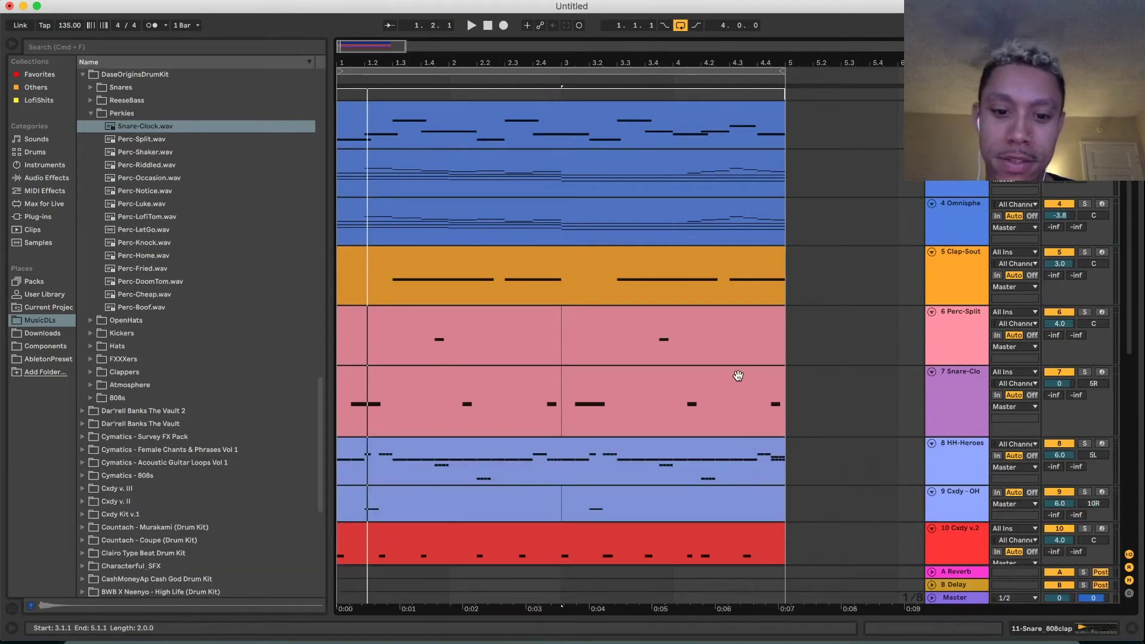
scroll(736, 374, down, 3)
key(space)
Duplicate the Cxdy v.2 kick track and stop playback
click(588, 398)
click(587, 419)
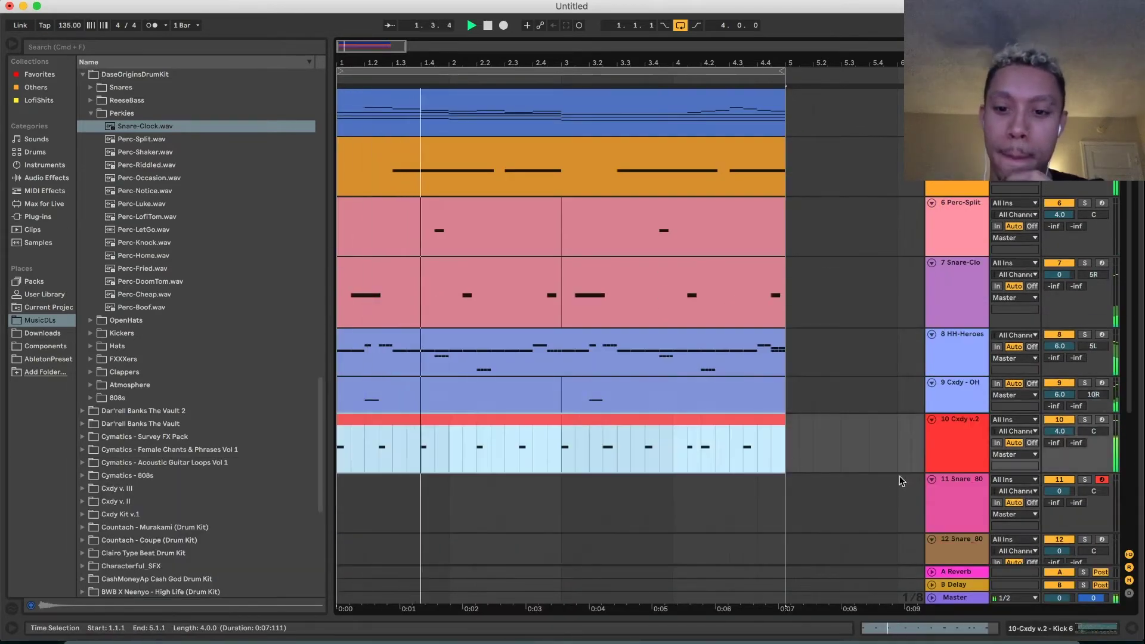
click(943, 459)
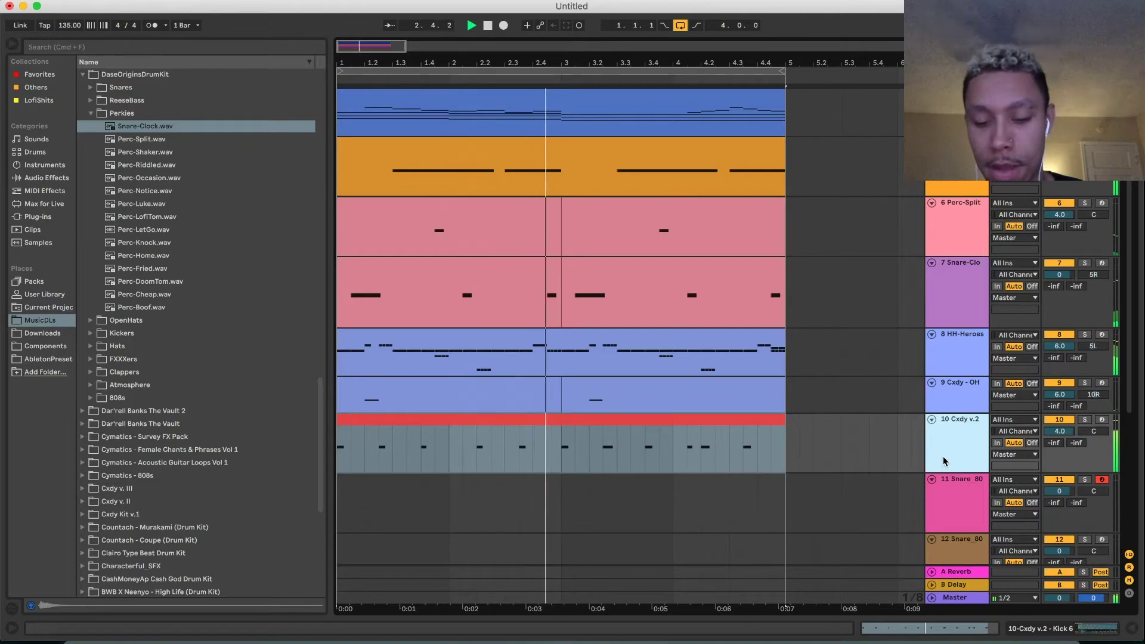
click(680, 638)
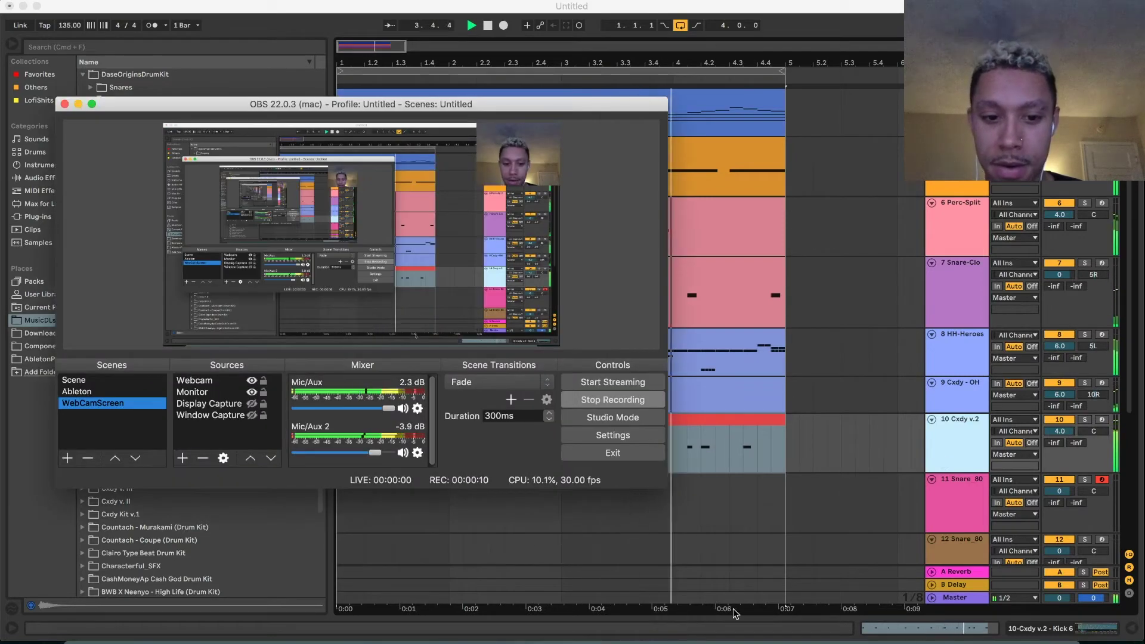
click(950, 457)
key(super+d)
key(space)
Delete the copied kick clip from the duplicated track and arm that track
click(768, 483)
key(Delete)
click(948, 496)
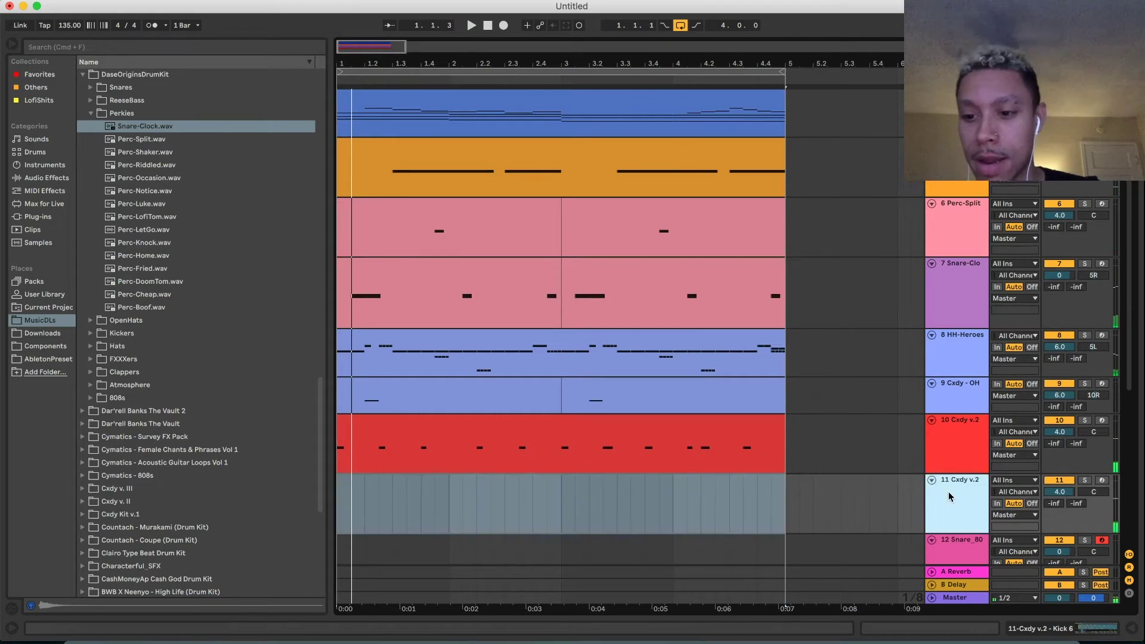
click(1101, 479)
Audition the samples in the drum kit's 808s folder and load 808-Glory.wav onto the duplicated kick track
click(123, 397)
key(Down)
key(Down)
key(Down)
key(Down)
key(Down)
key(Down)
key(Down)
key(Down)
key(Down)
key(Down)
key(Down)
key(Down)
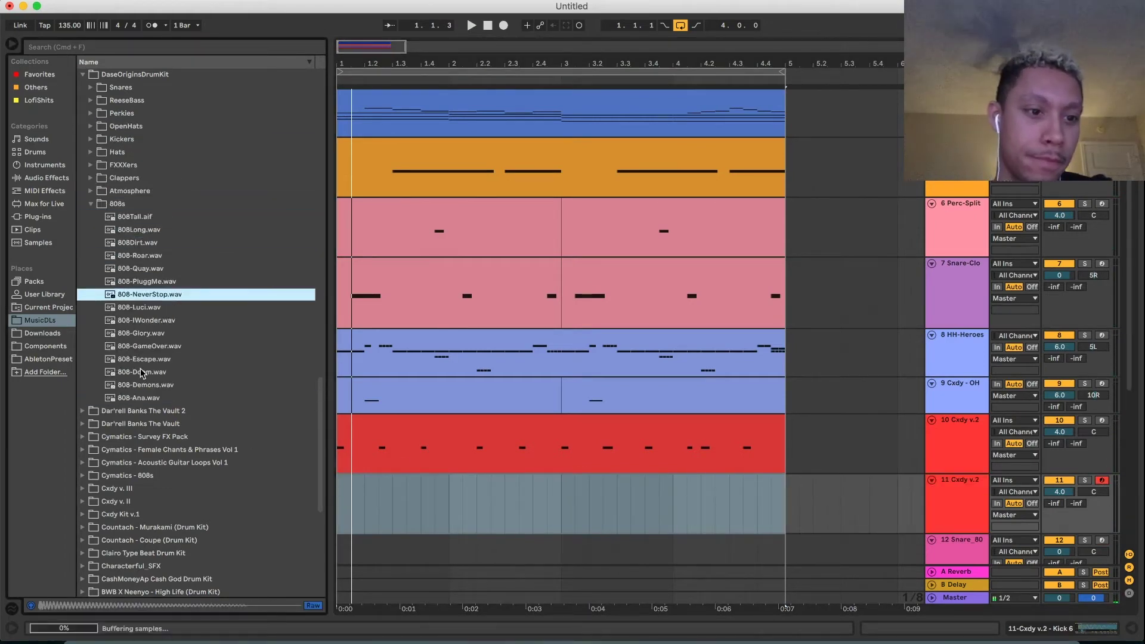
key(Down)
key(Down)
key(Up)
key(Up)
key(Up)
key(Up)
key(Down)
key(Up)
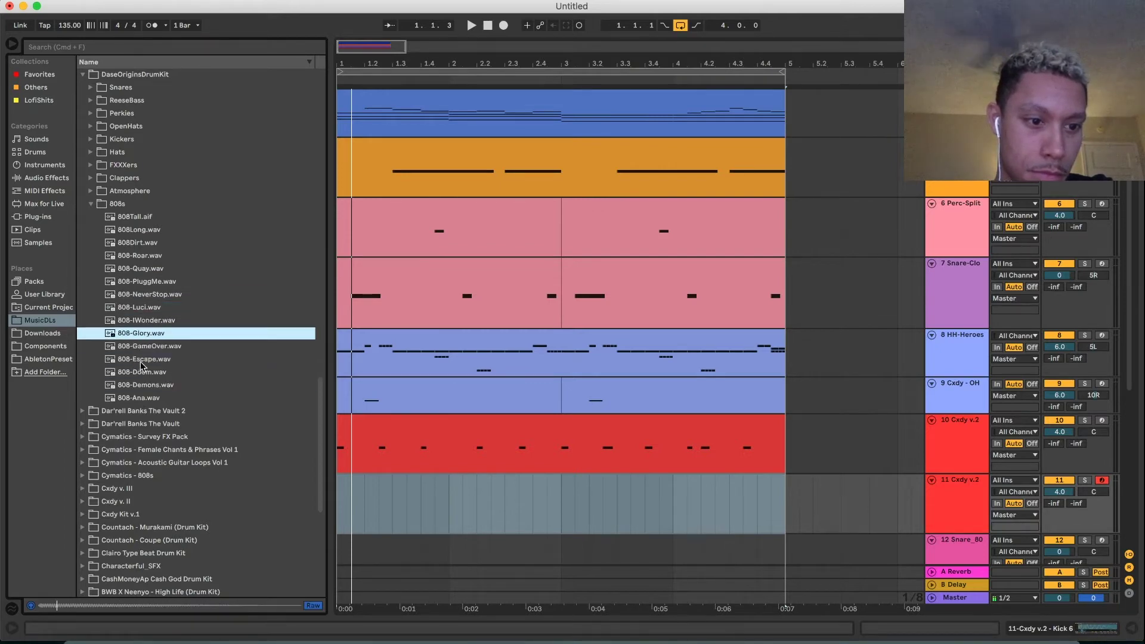
double_click(143, 333)
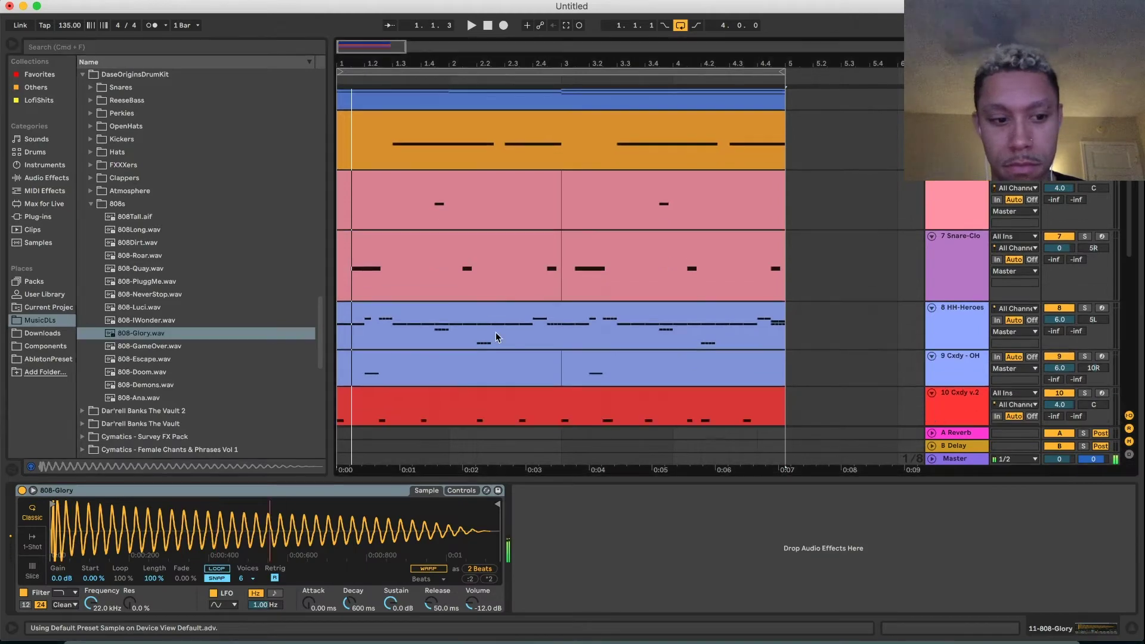
Copy the four-bar kick clip onto the 808-Glory track at bar 1
scroll(493, 332, down, 5)
key(space)
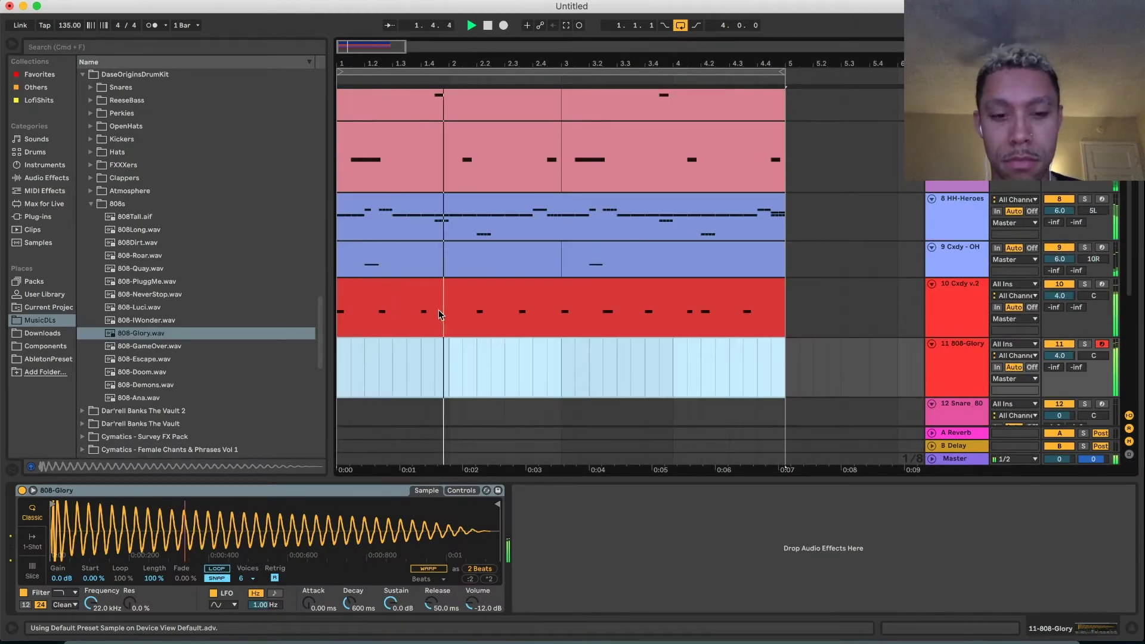
drag(525, 283, 523, 343)
key(space)
Apply Legato to all the notes in the 808-Glory clip and return to the track's devices
double_click(523, 343)
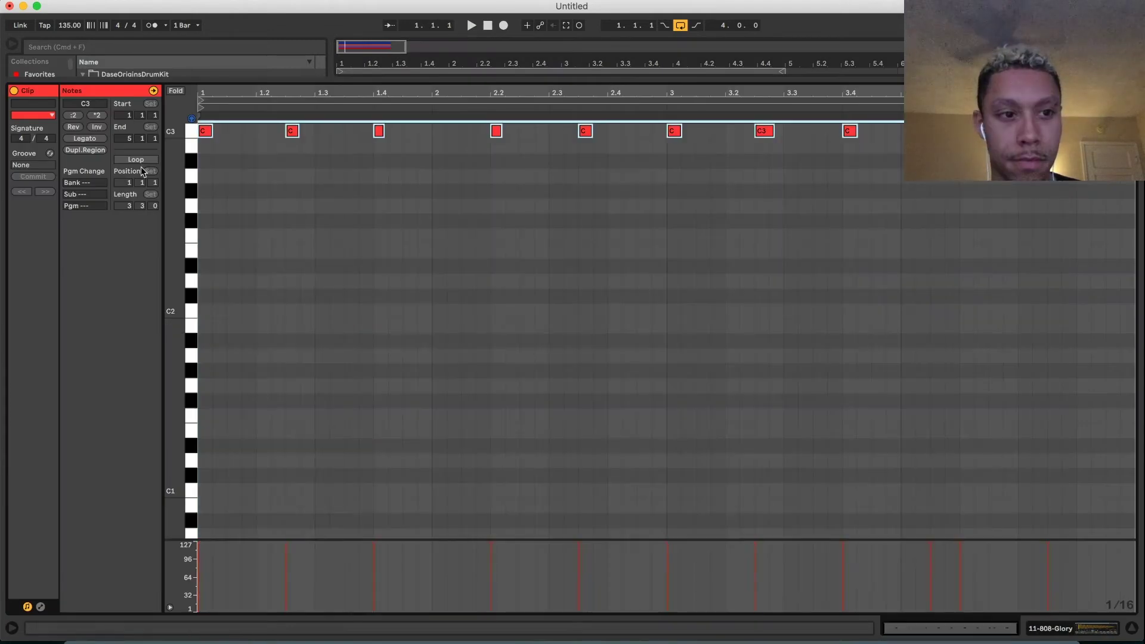
click(95, 140)
click(1076, 627)
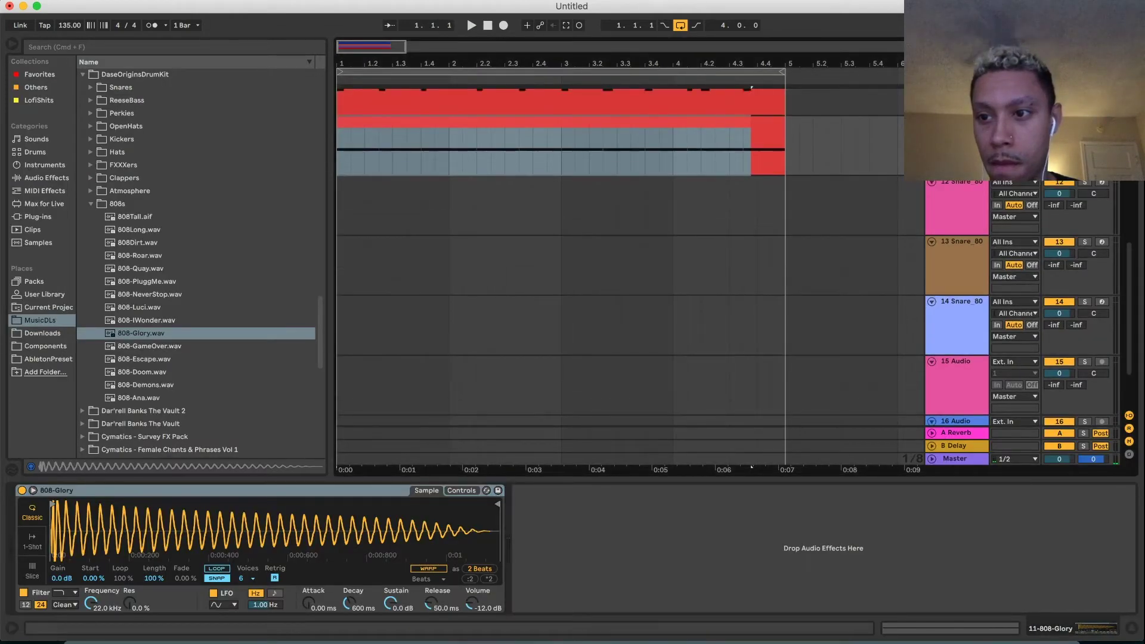
Play the 808-Glory track in solo and add the Compressor from the favorites with a ratio of inf:1
key(space)
scroll(1087, 203, up, 3)
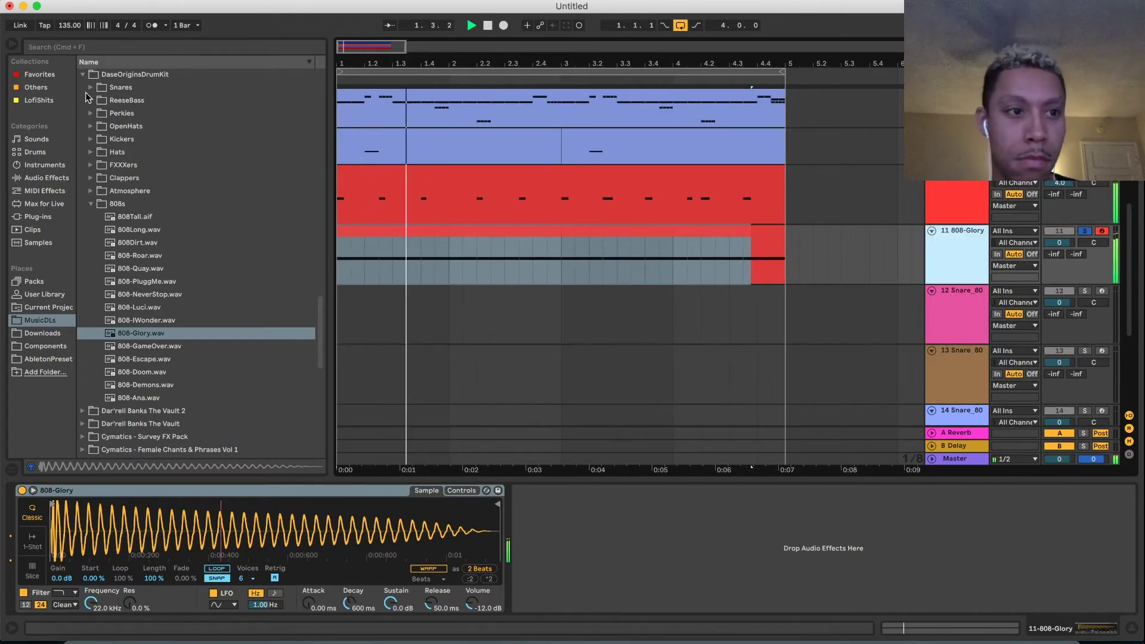
click(39, 74)
double_click(121, 88)
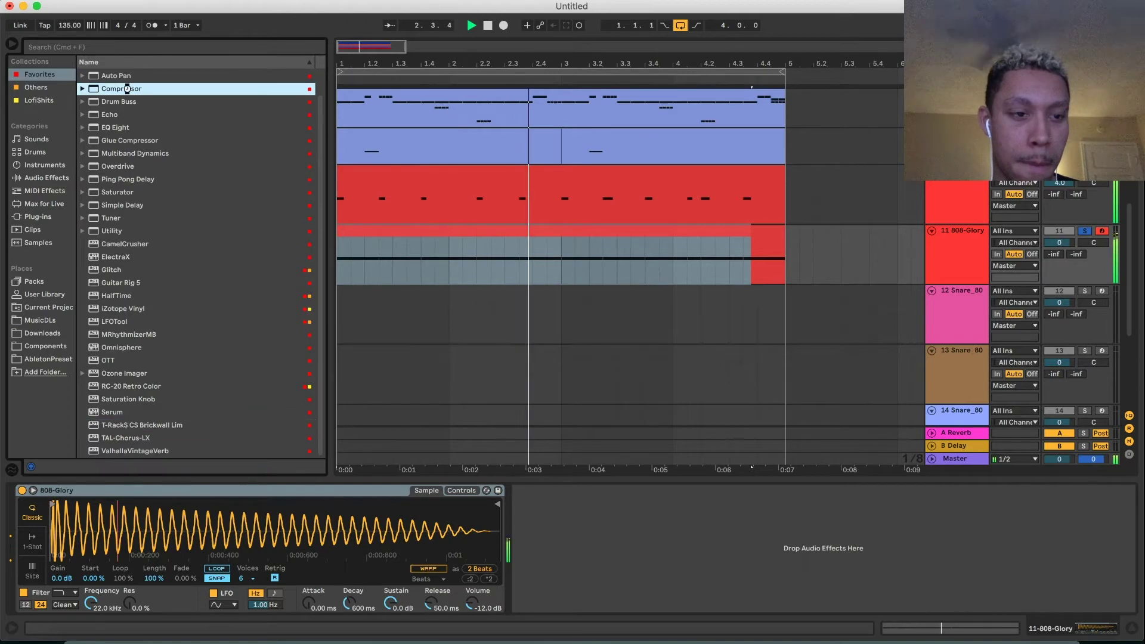
drag(533, 517, 532, 441)
Enable the Compressor's sidechain and take its audio from the 10-Cxdy v.2 Kick 6 track
click(529, 491)
click(540, 504)
click(549, 513)
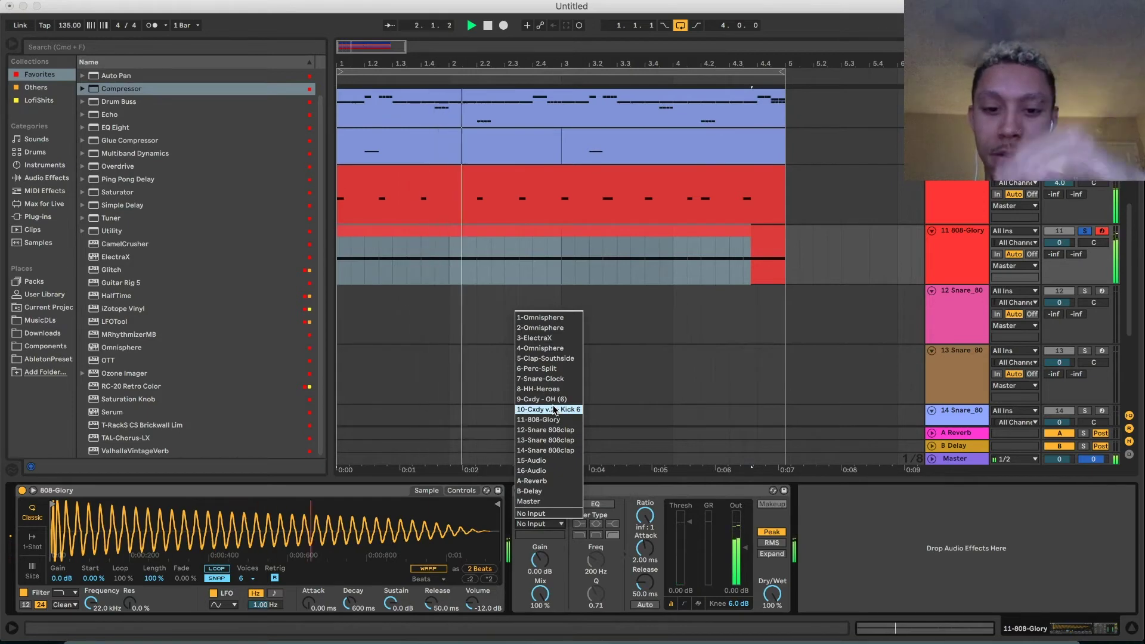
click(554, 410)
Switch the Compressor to its activity graph and try lowering the threshold to -19.2 dB
click(695, 605)
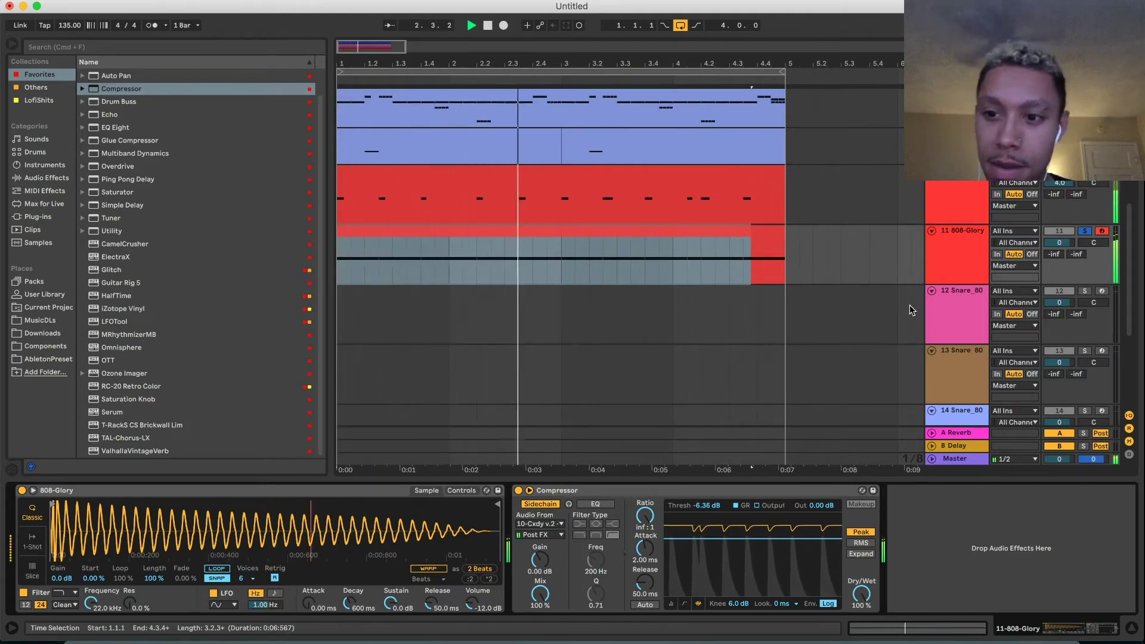
click(934, 262)
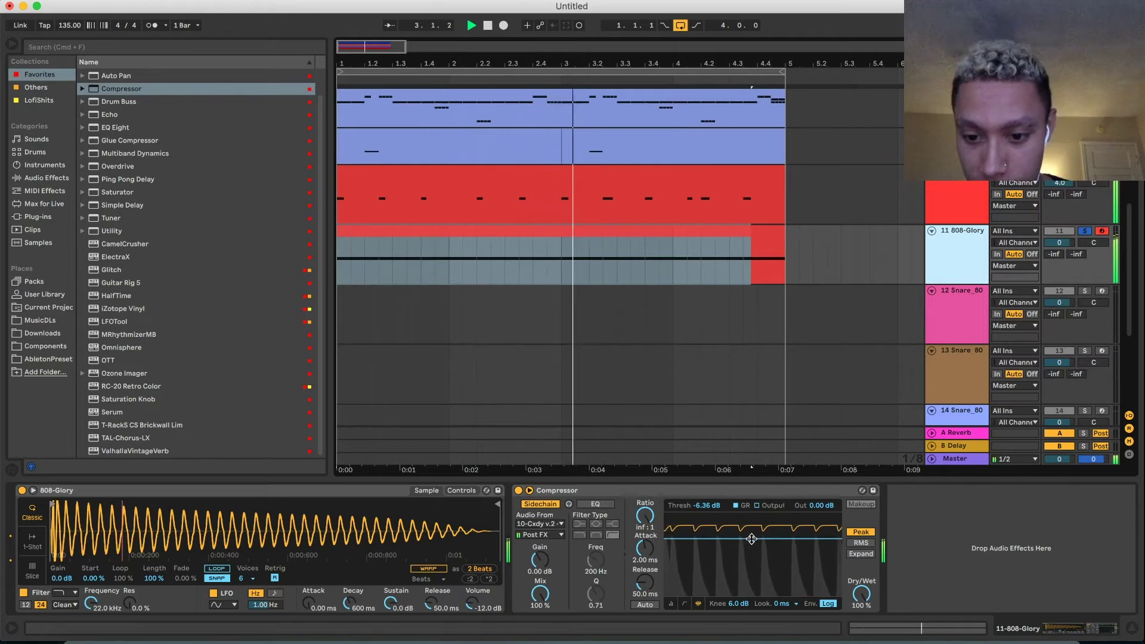
drag(751, 539, 751, 550)
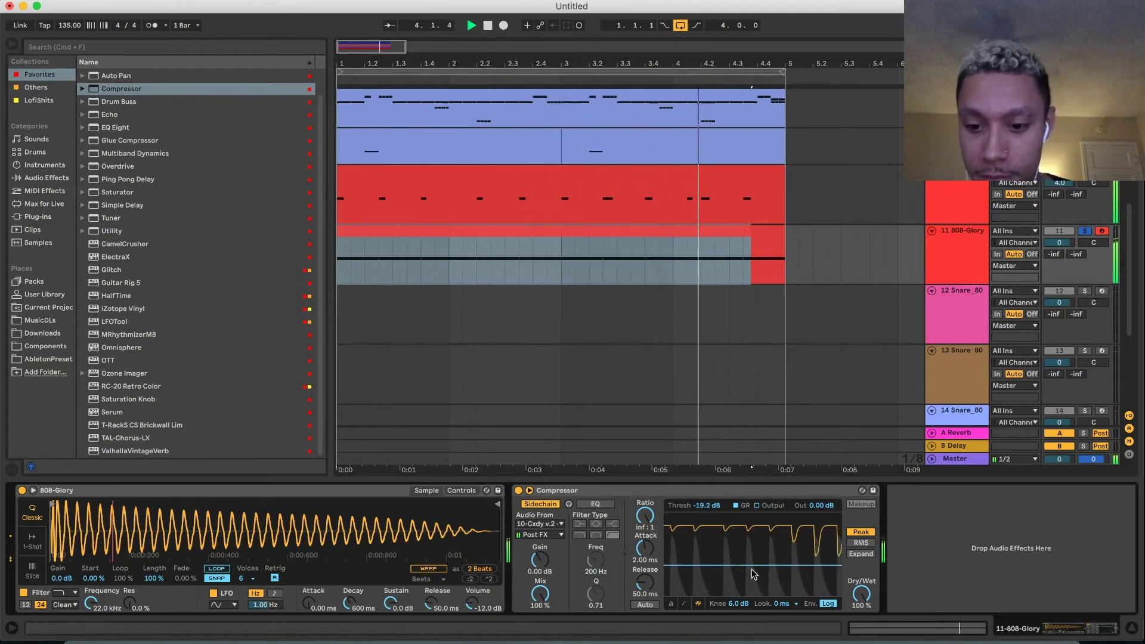
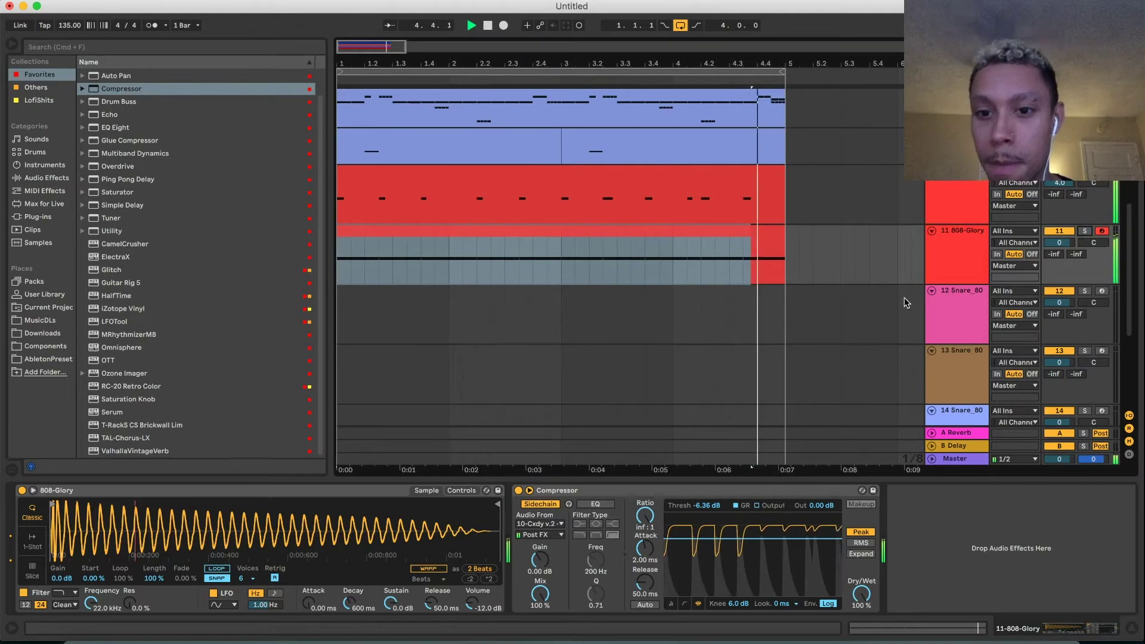
Open the 808-Glory clip's notes for editing and stop playback
scroll(821, 352, up, 3)
double_click(639, 360)
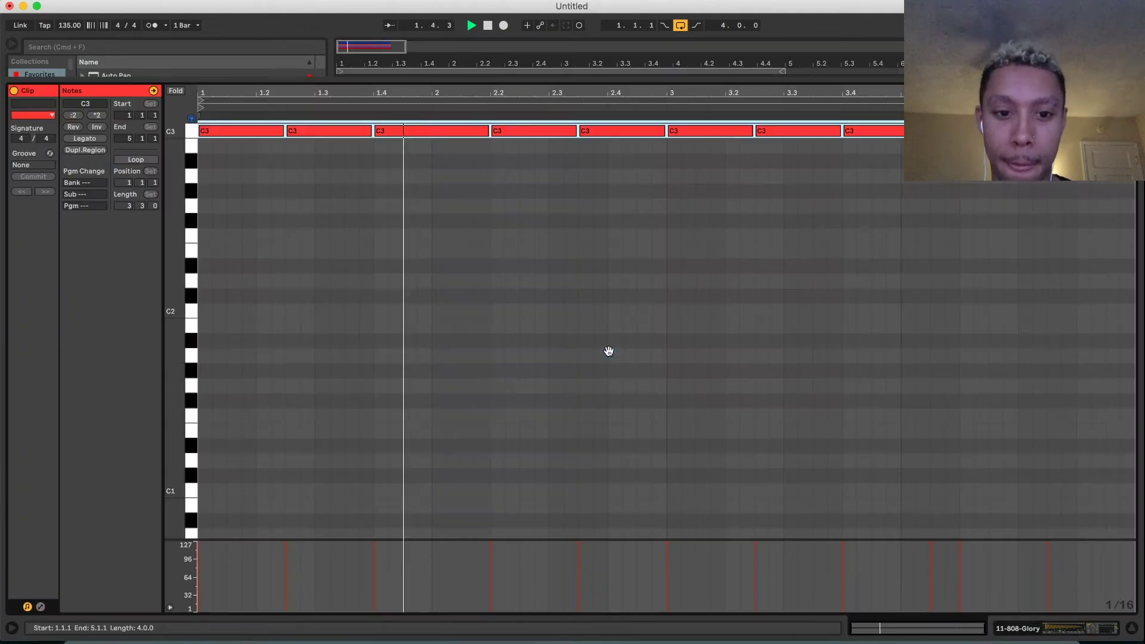
scroll(441, 380, up, 5)
key(space)
Try moving the C3 note at 1.4.1 up an octave in the 808-Glory clip
drag(405, 355, 413, 174)
key(super+z)
key(super+z)
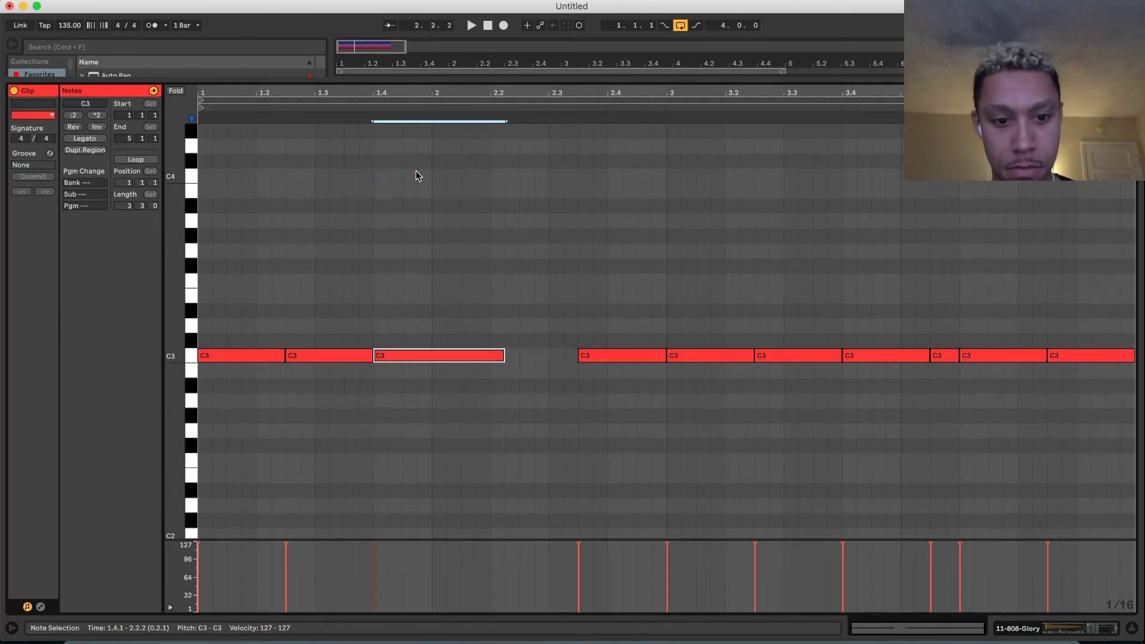
Place a short C4 note at 1.4.1 in the 808 clip and move the C3 note's start to 1.4.3
key(space)
key(space)
double_click(377, 337)
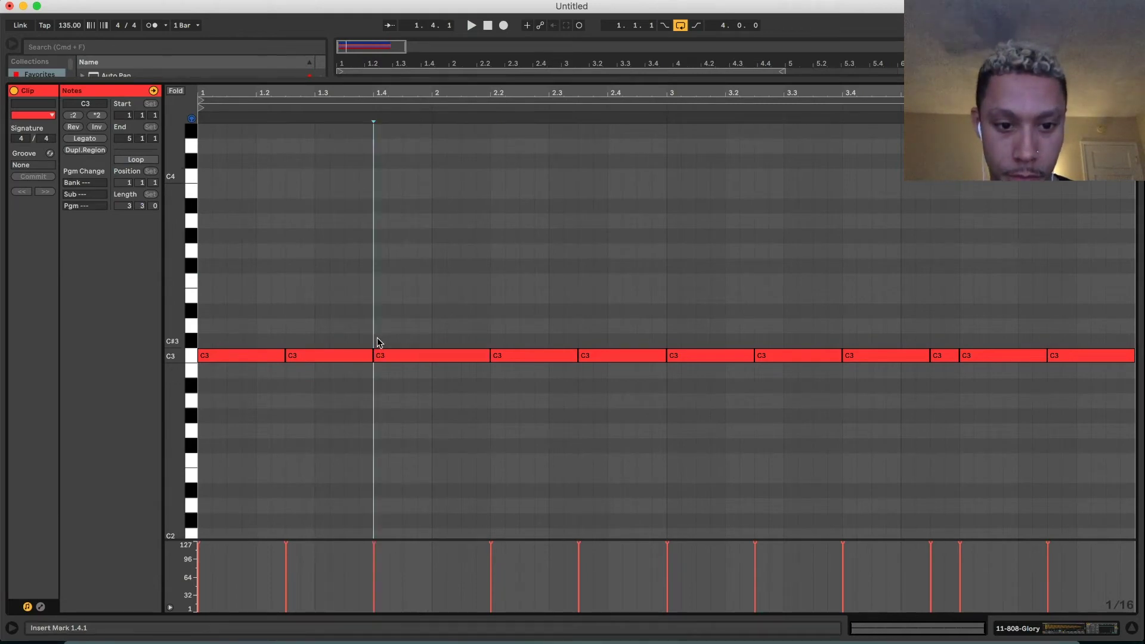
key(Down)
key(shift+Up)
drag(375, 354, 388, 361)
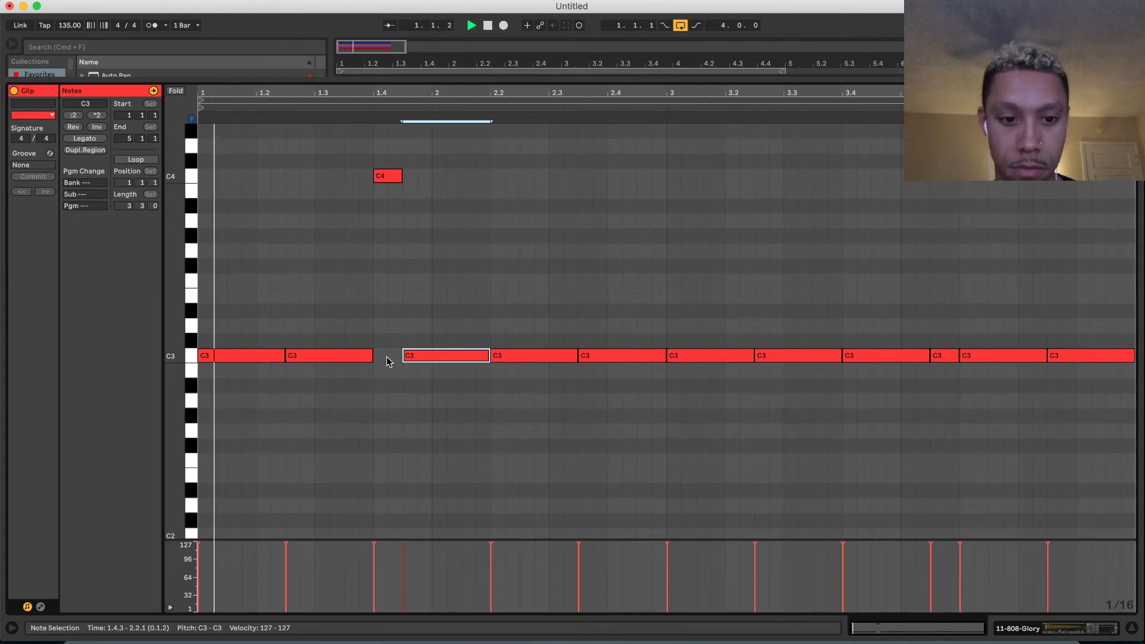
click(396, 417)
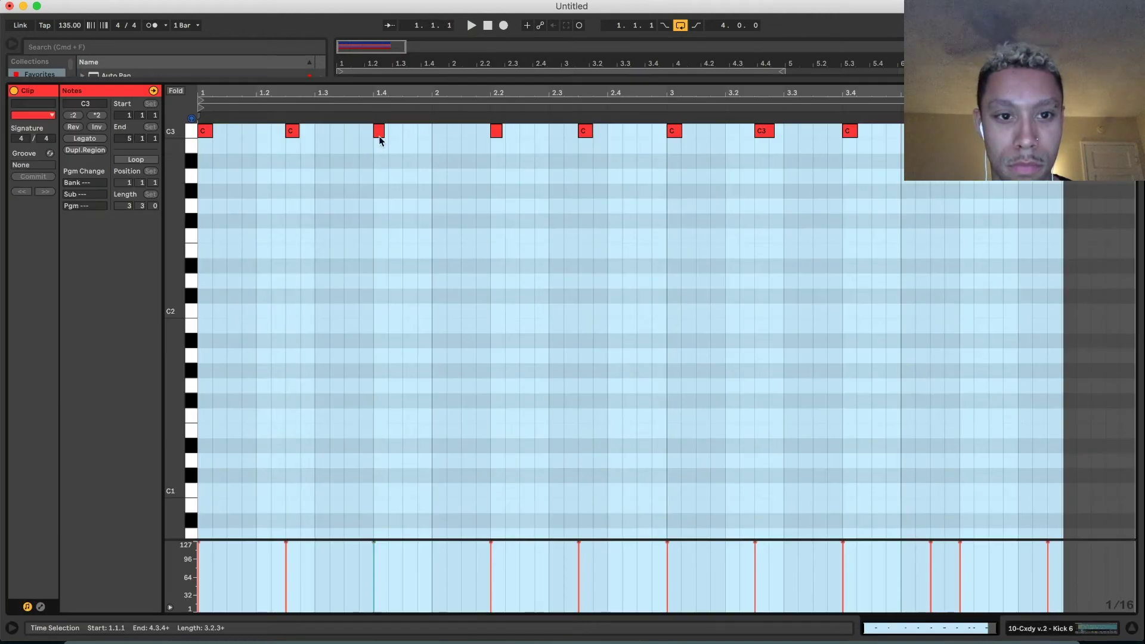
Move the third kick note in the Kick 6 clip to 1.4.3 and listen to the loop
drag(379, 141, 408, 138)
scroll(359, 267, up, 2)
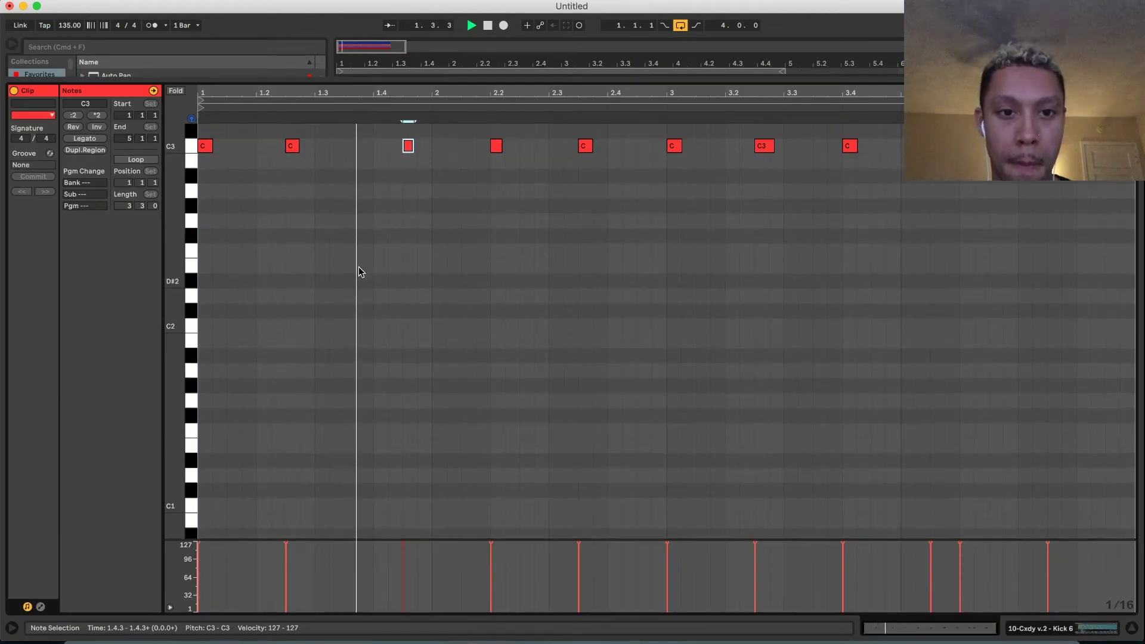
click(359, 268)
scroll(557, 339, up, 3)
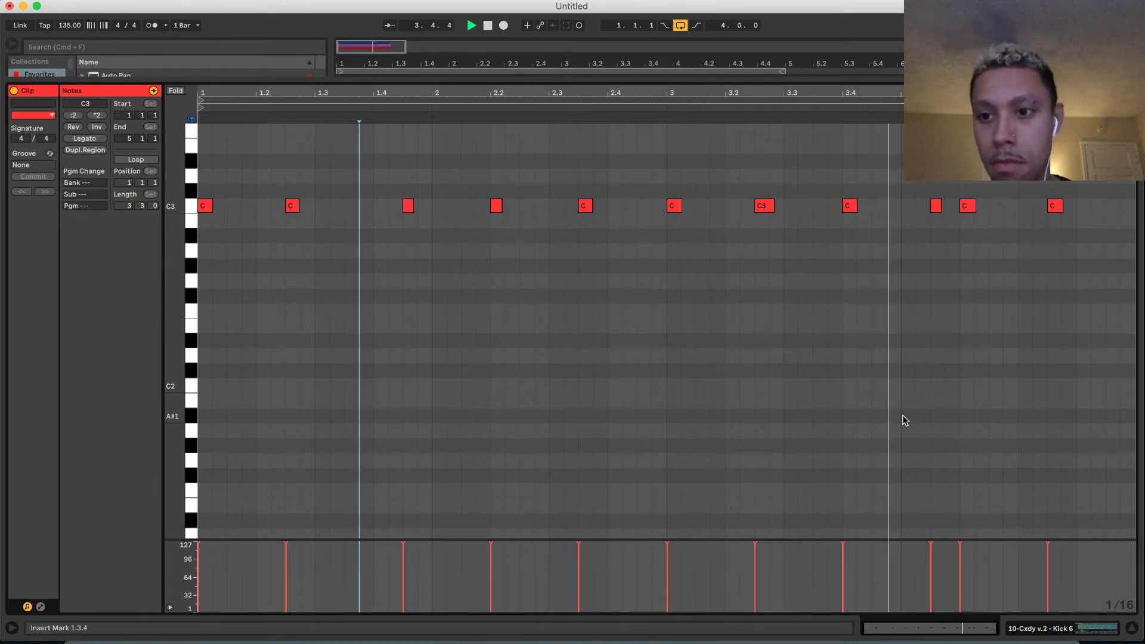
Try transposing the first two notes of the 808 clip upward in semitones as far as F3
click(1099, 628)
scroll(484, 260, up, 3)
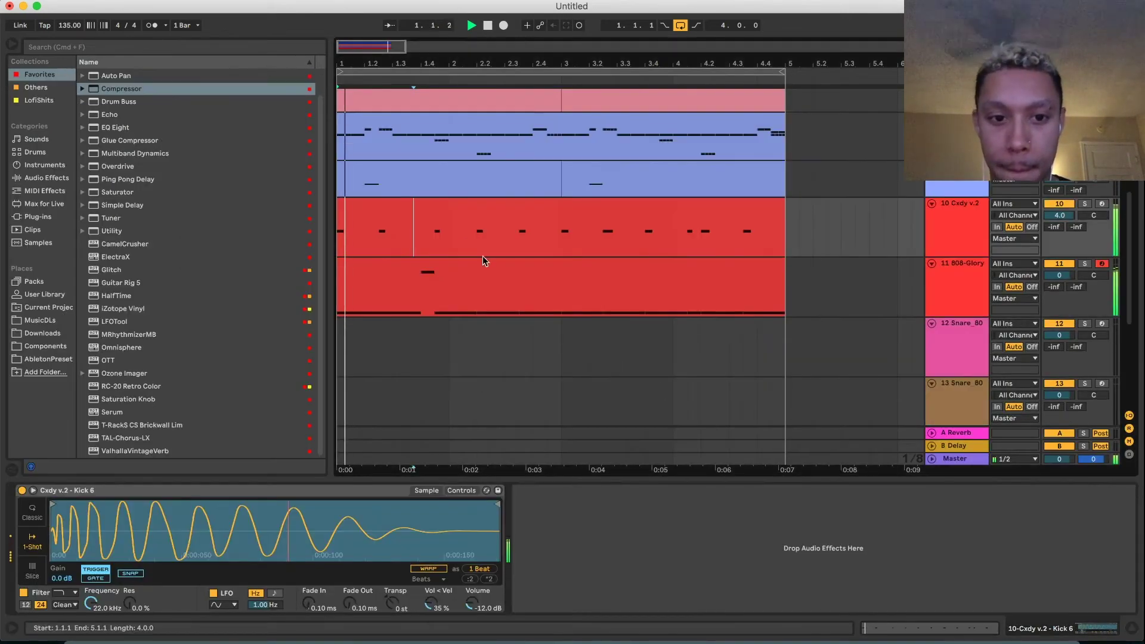
double_click(464, 261)
key(space)
drag(385, 292, 160, 410)
key(Up)
key(Up)
key(Up)
key(Up)
key(Up)
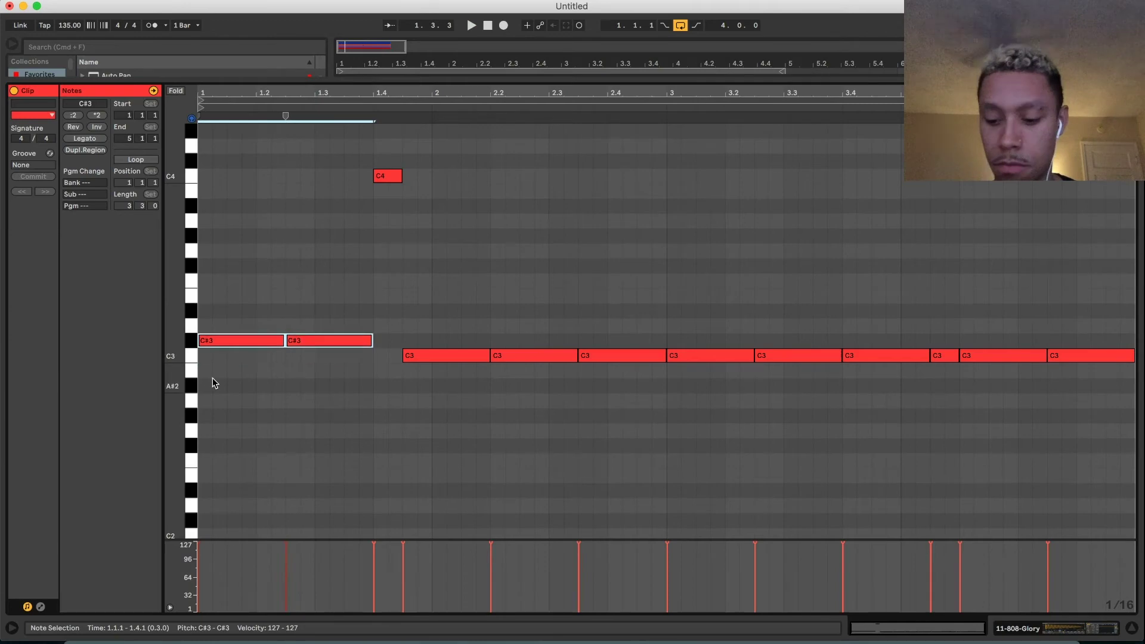
key(Up)
key(Up)
key(Down)
key(Down)
key(Down)
key(Down)
key(Down)
key(Down)
key(Down)
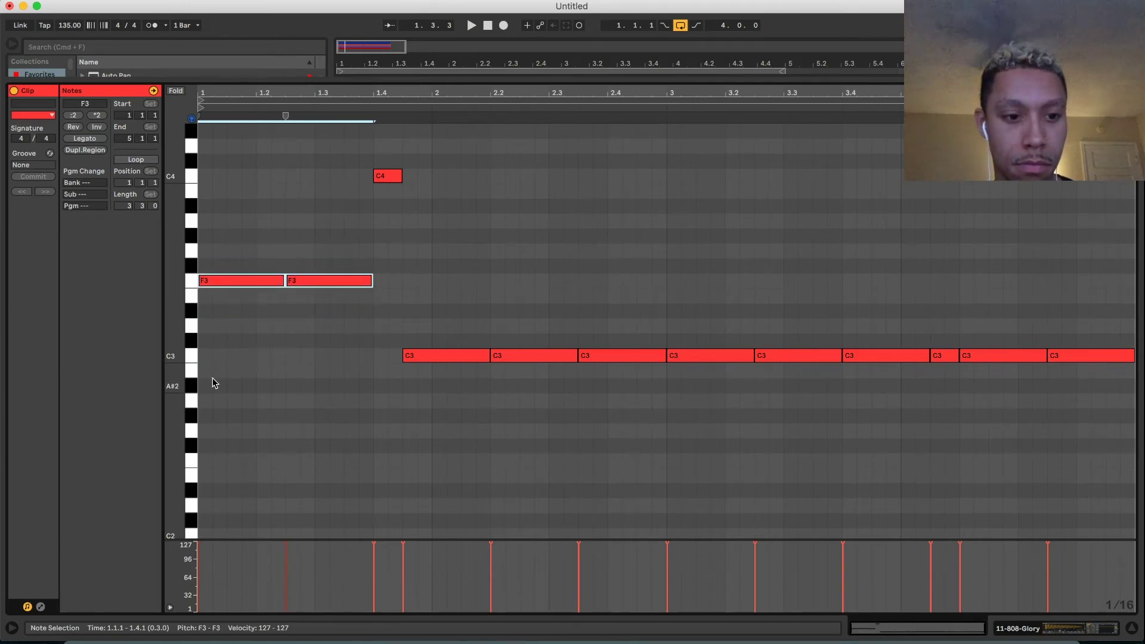
key(space)
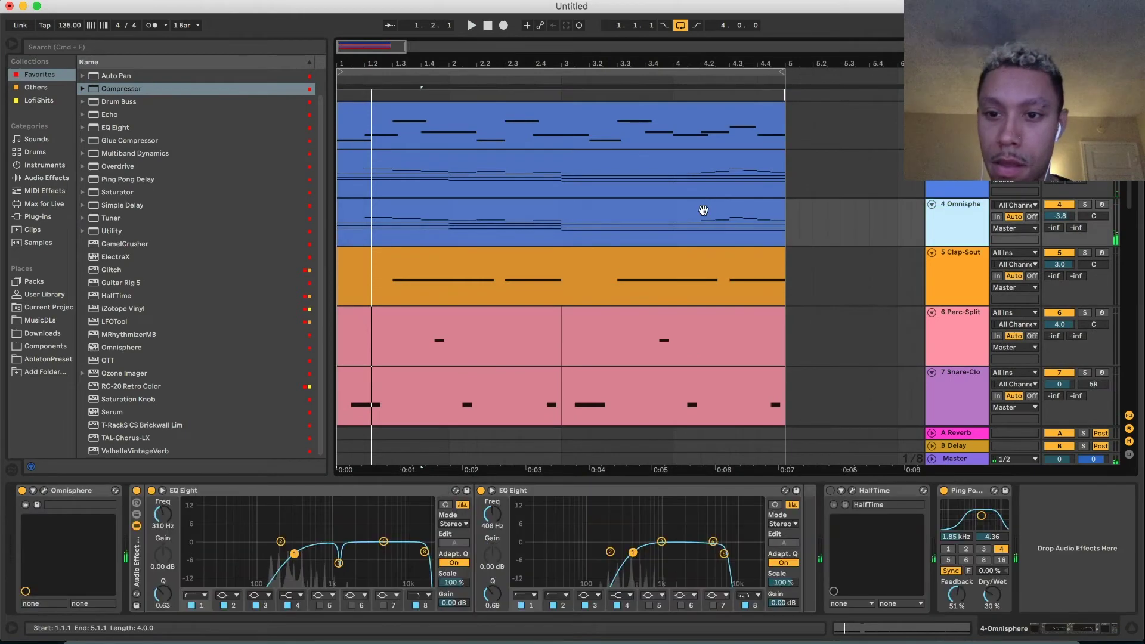
Transpose all notes in the track 4 Omnisphere and track 3 ElectraX clips up two semitones
double_click(708, 212)
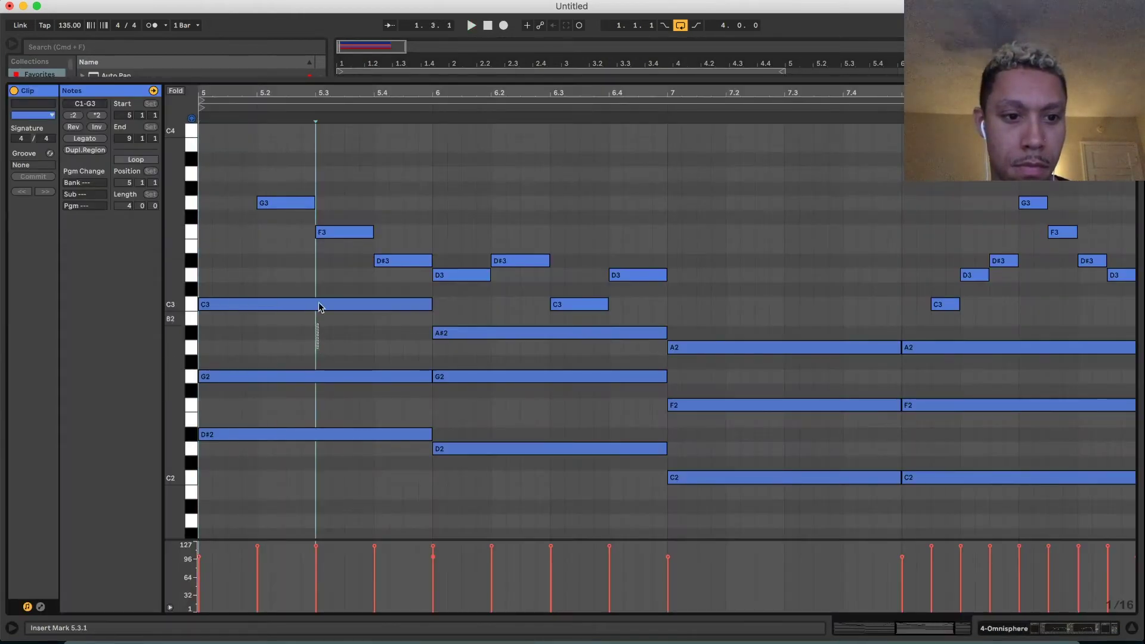
key(super+a)
key(Up)
key(Up)
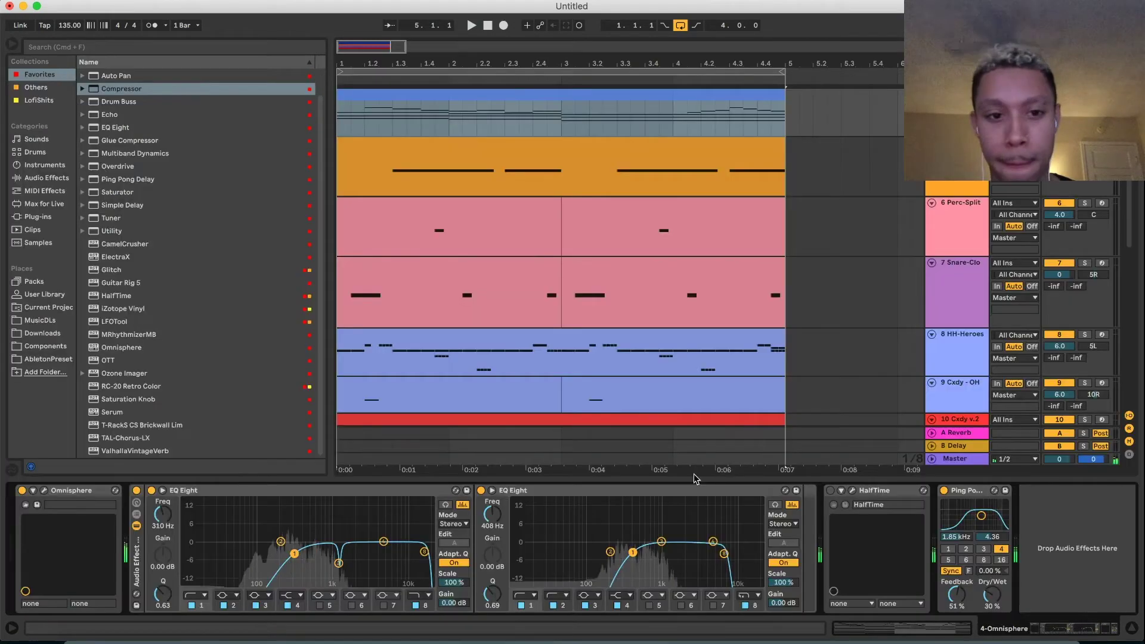
scroll(542, 378, up, 5)
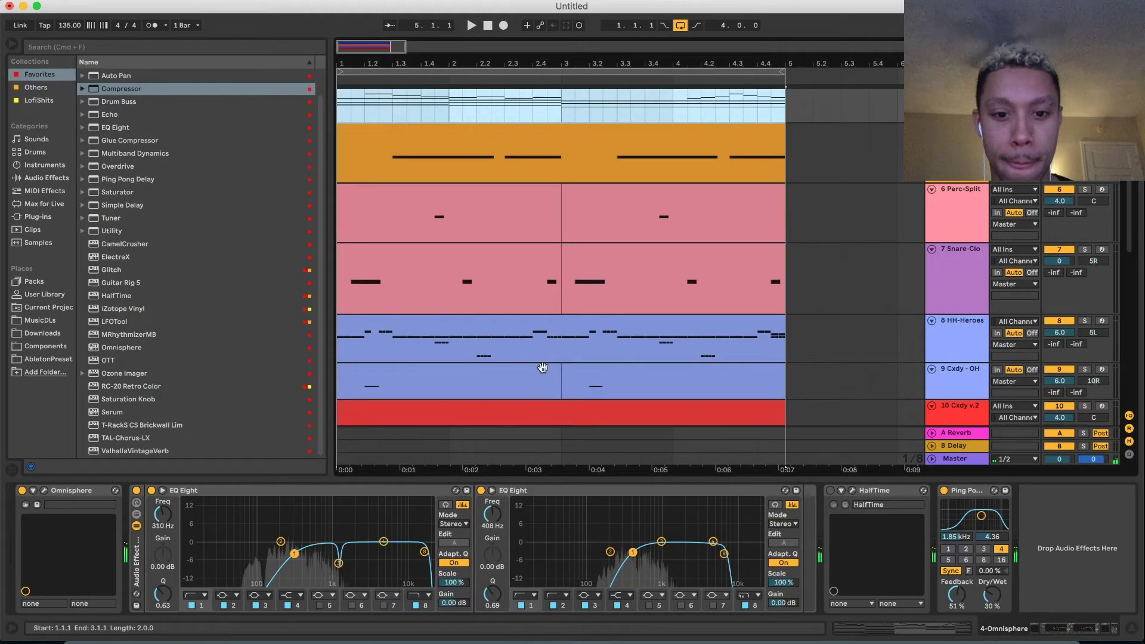
double_click(533, 170)
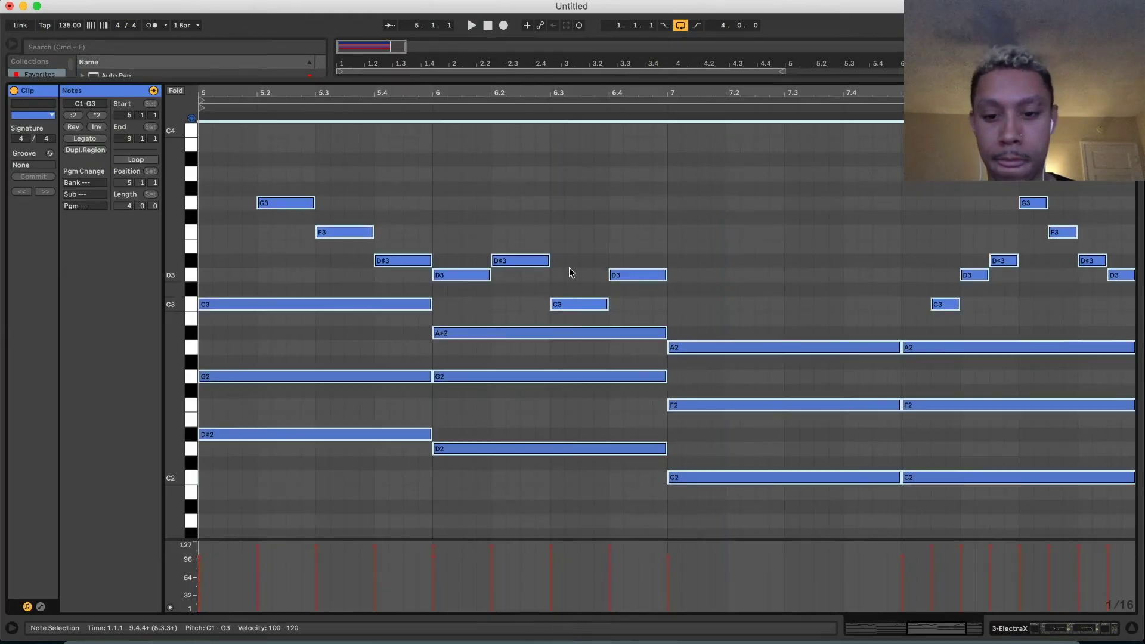
scroll(902, 396, down, 2)
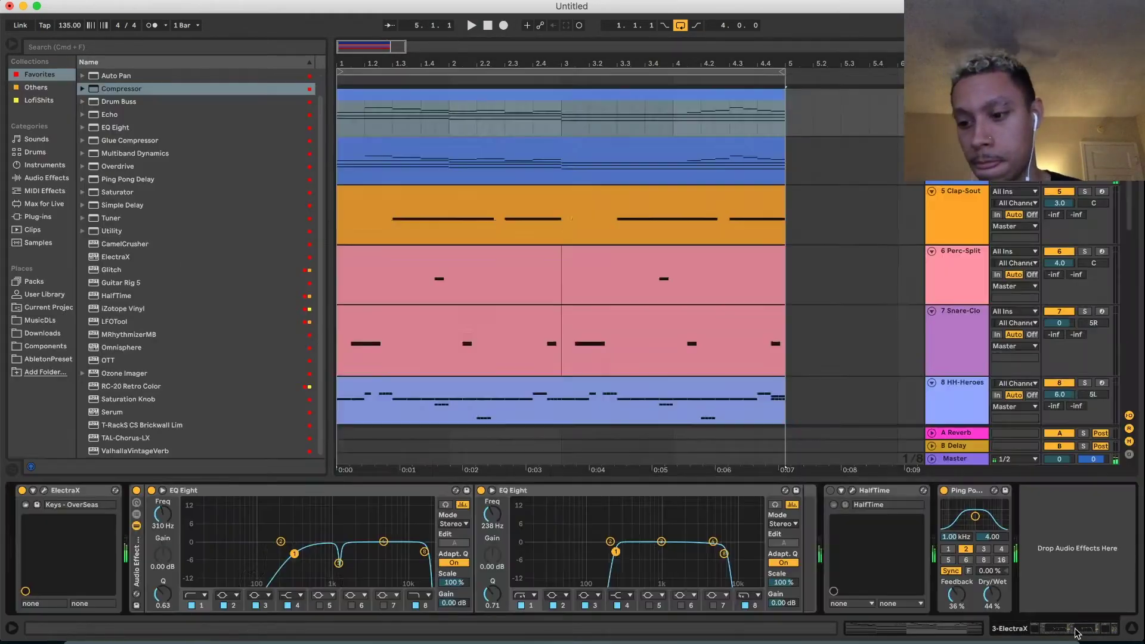
scroll(514, 244, up, 4)
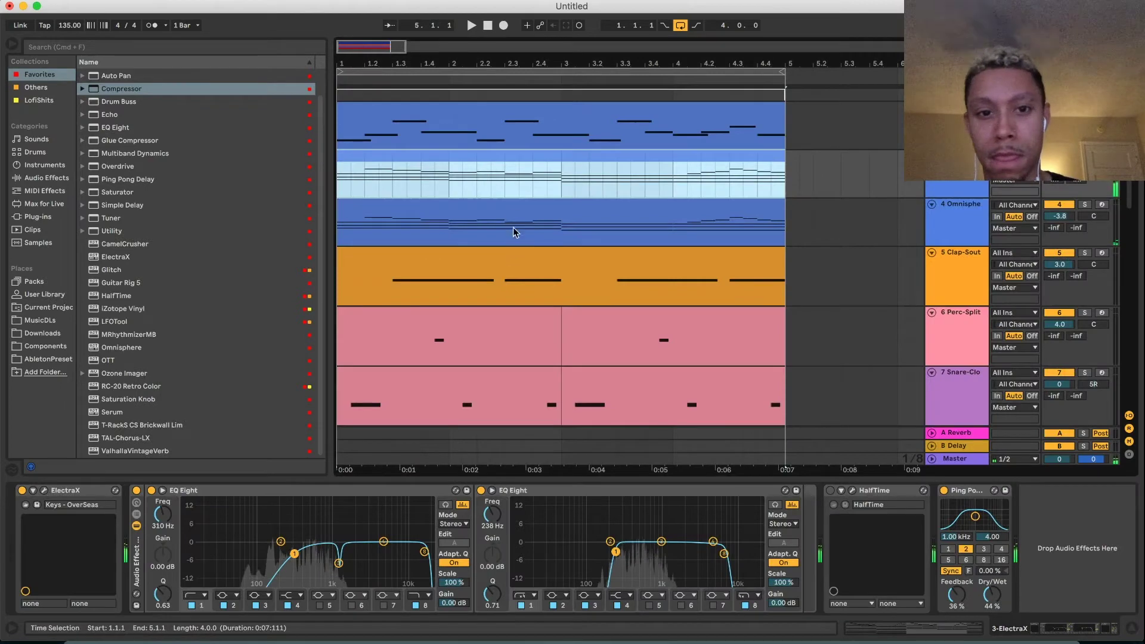
Transpose all notes in the track 2 Omnisphere melody clip up two semitones
double_click(523, 105)
key(super+a)
key(Up)
key(Up)
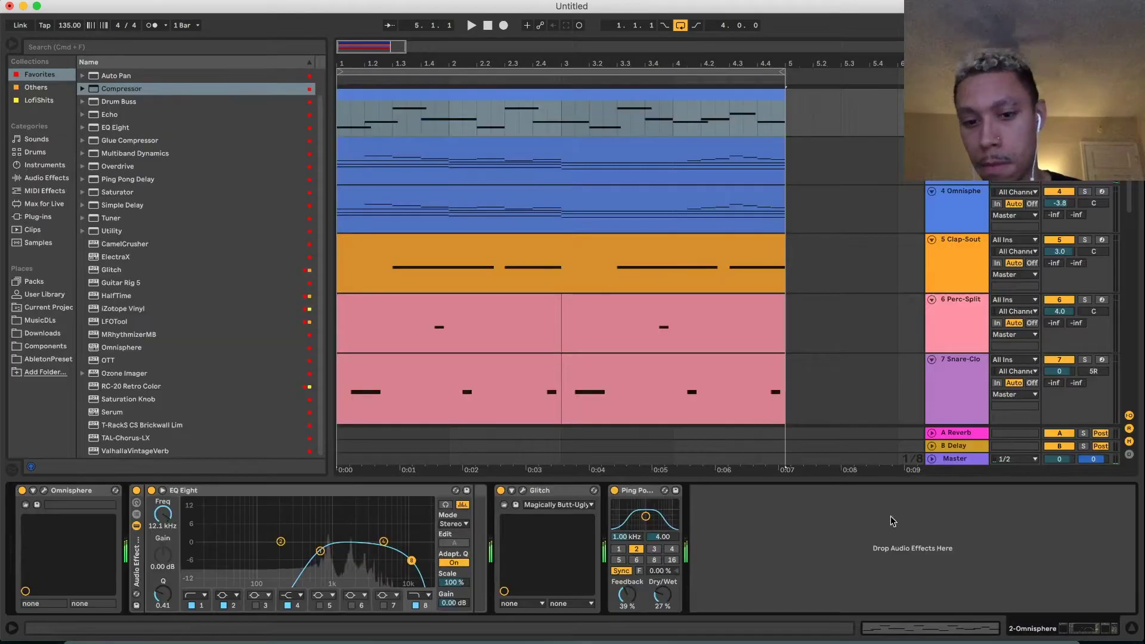
Transpose all notes in the 808-Glory clip up two semitones so the bass line sits on D3 with a D4 accent
scroll(506, 329, down, 5)
click(467, 342)
double_click(467, 340)
key(super+a)
key(Up)
key(Up)
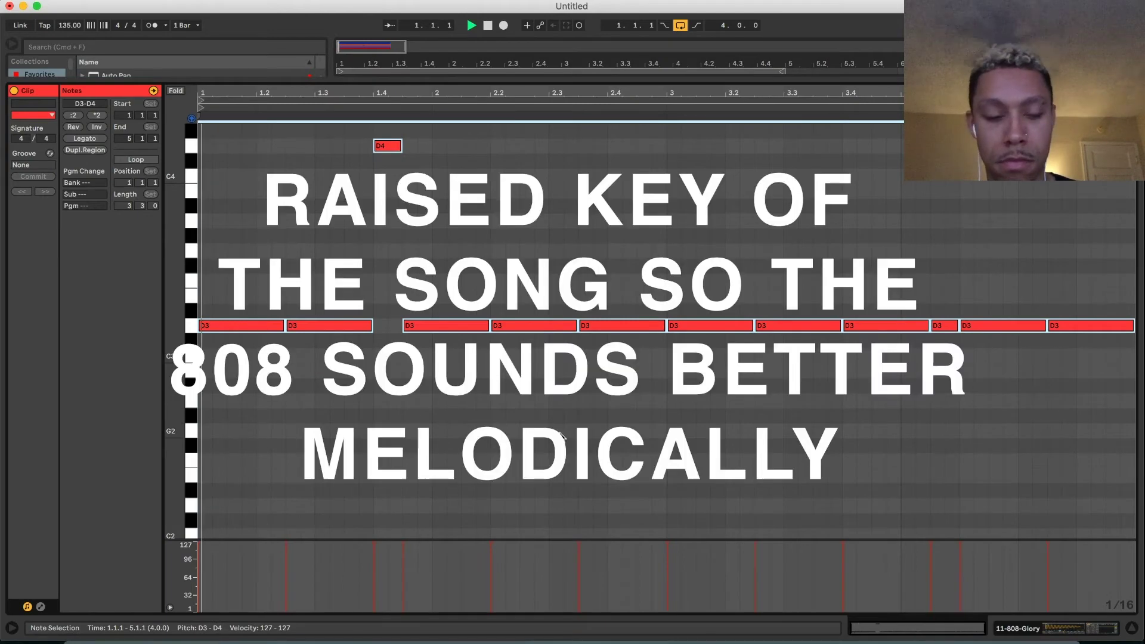
click(505, 430)
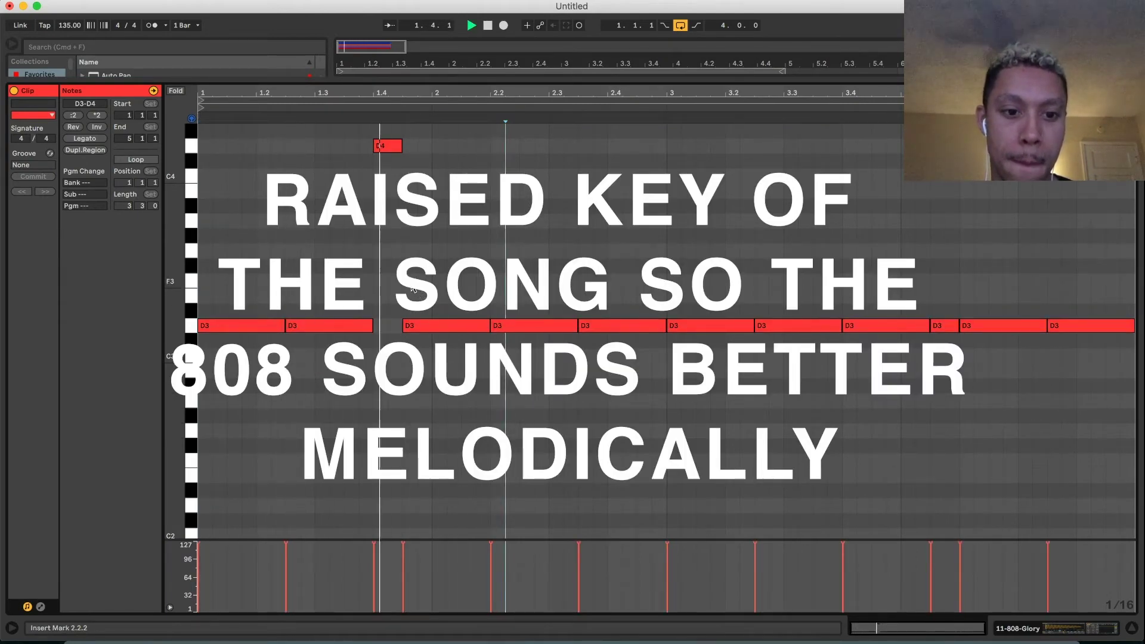
Lower the two 808 notes spanning 2.2.1 to 3.1.1 to C3 and listen to the change
click(521, 327)
key(space)
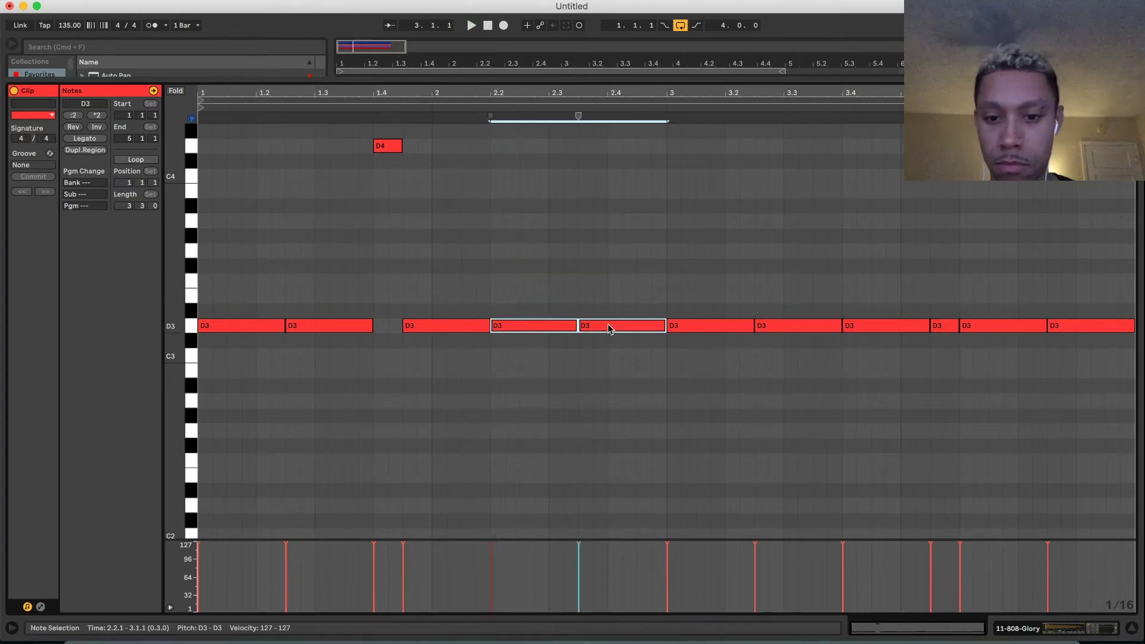
key(Down)
key(Down)
key(Down)
key(Down)
key(Up)
key(Up)
key(space)
click(559, 314)
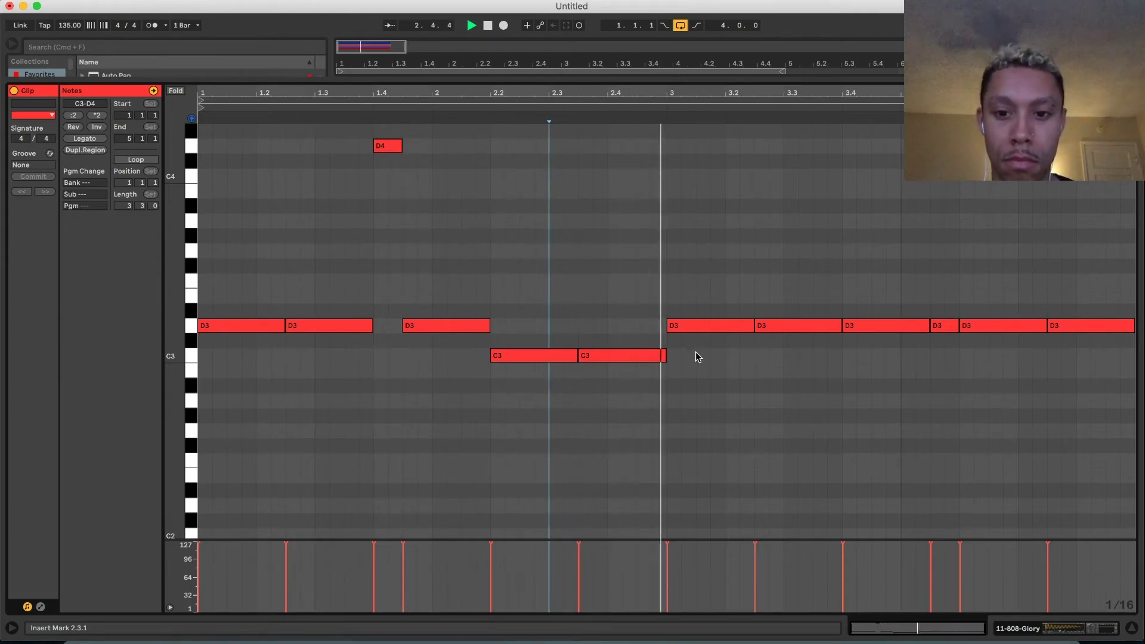
Lower the two 808 notes spanning 3.1.1 to 3.4.1 to A#2
key(space)
click(699, 331)
drag(699, 332, 700, 378)
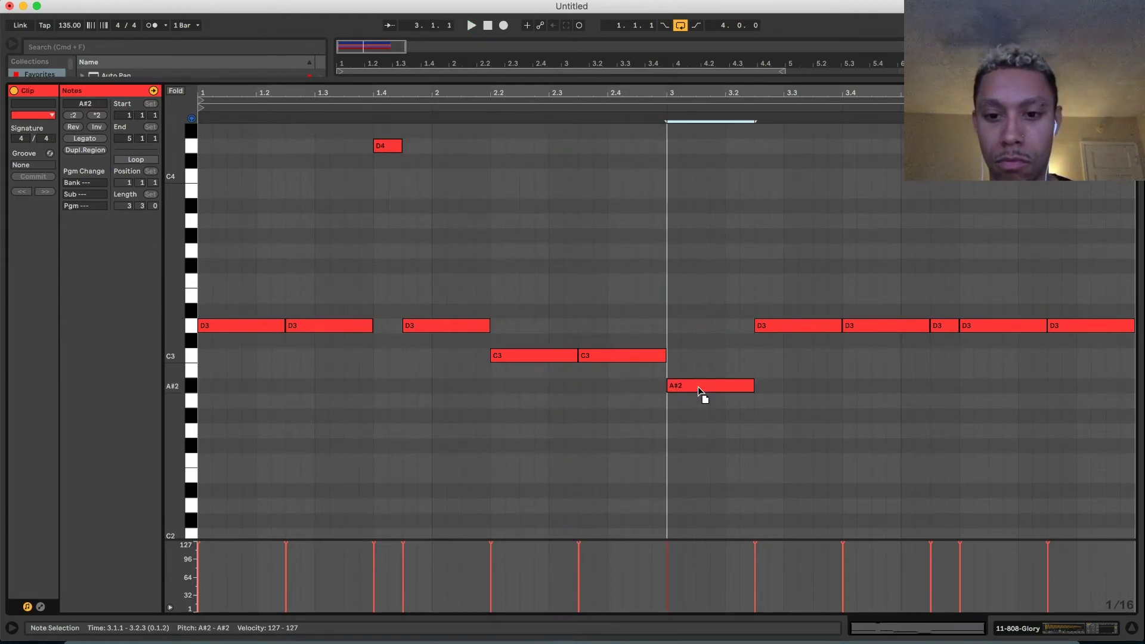
click(775, 325)
key(Down)
key(Down)
key(Down)
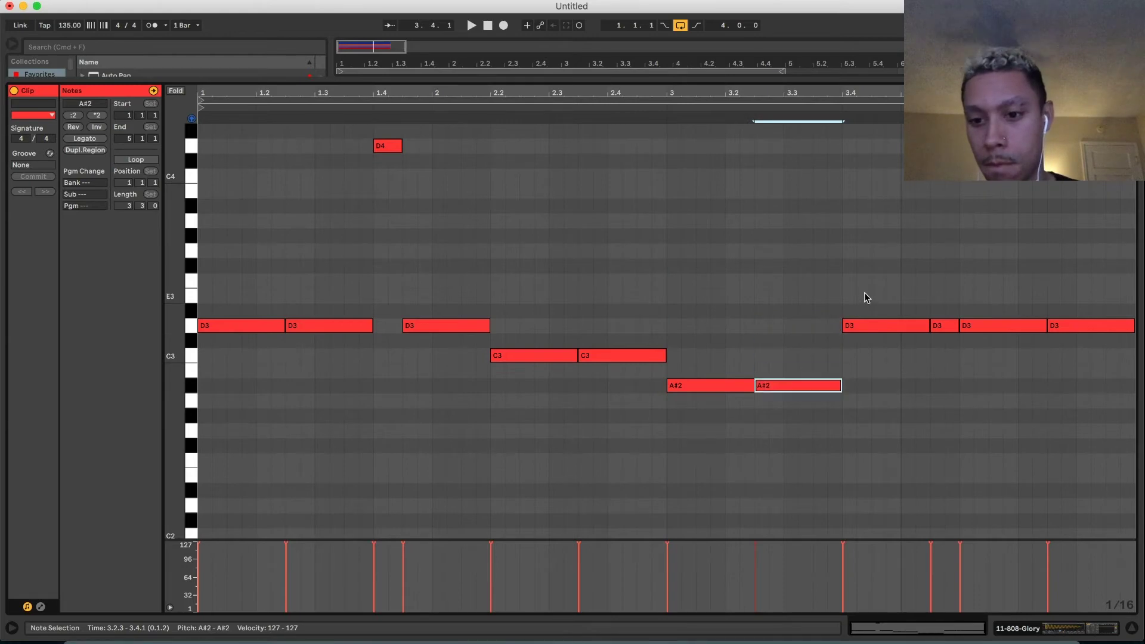
Lower the 808 note at 3.4.1 as well and set all three notes from 3.1.1 to 4.1.3 to B2
click(861, 326)
key(Down)
key(Down)
key(Down)
key(Down)
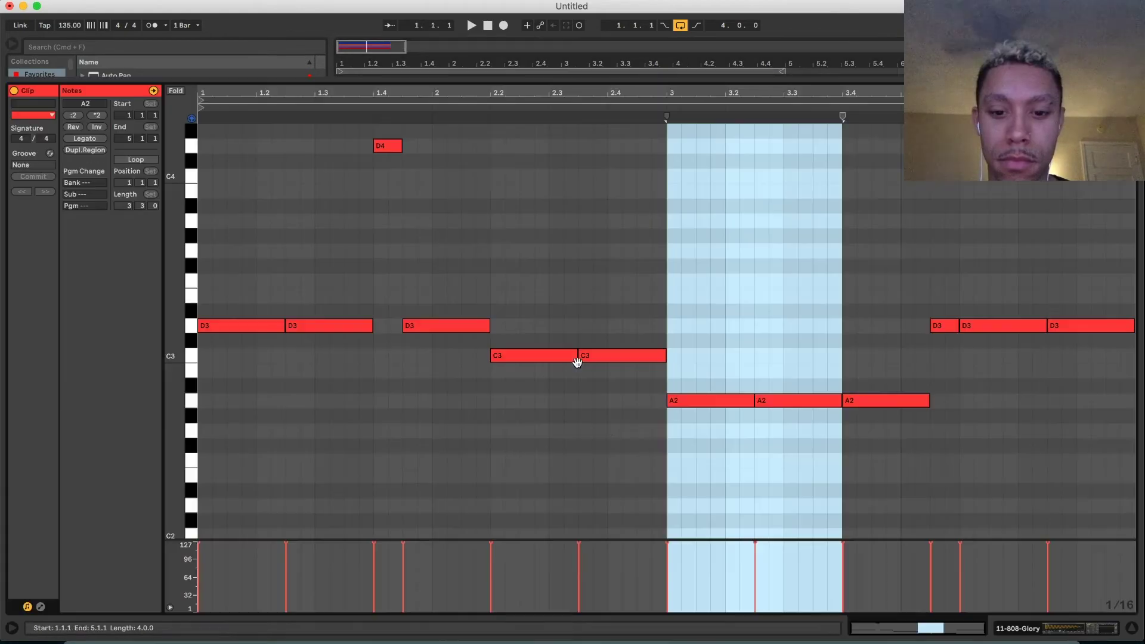
drag(625, 447, 945, 392)
key(Up)
key(Up)
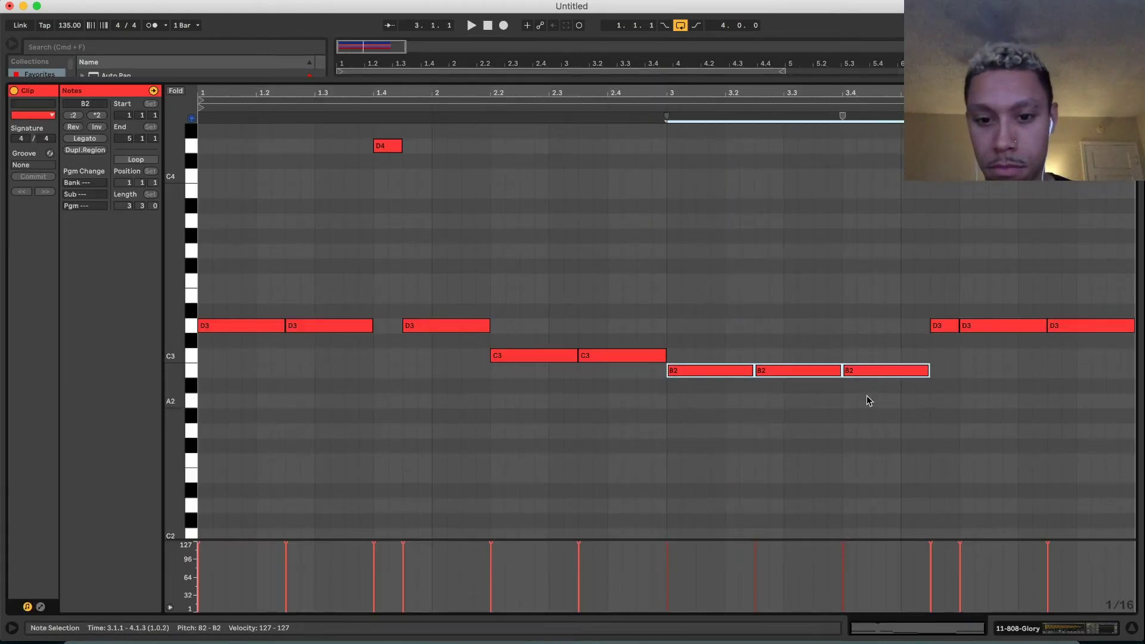
Listen to the 808 in the arrangement and lower its last three notes, starting at 4.1.3, to C3
key(shift+Tab)
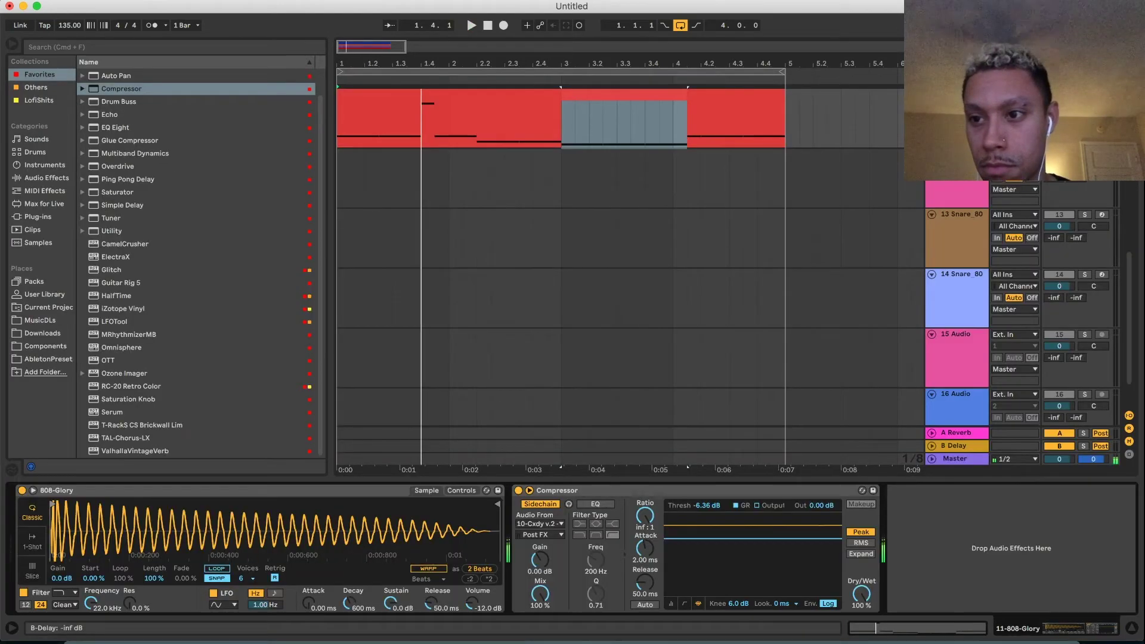
scroll(598, 258, up, 5)
click(665, 309)
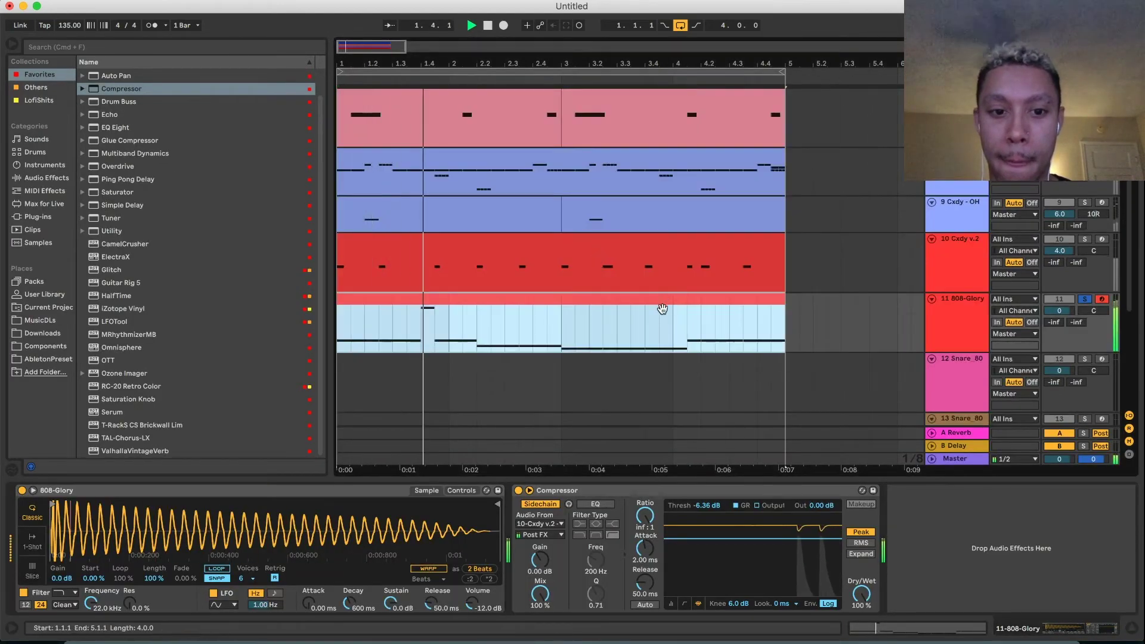
double_click(594, 302)
key(space)
drag(935, 306, 1095, 347)
key(Left)
key(Down)
key(Down)
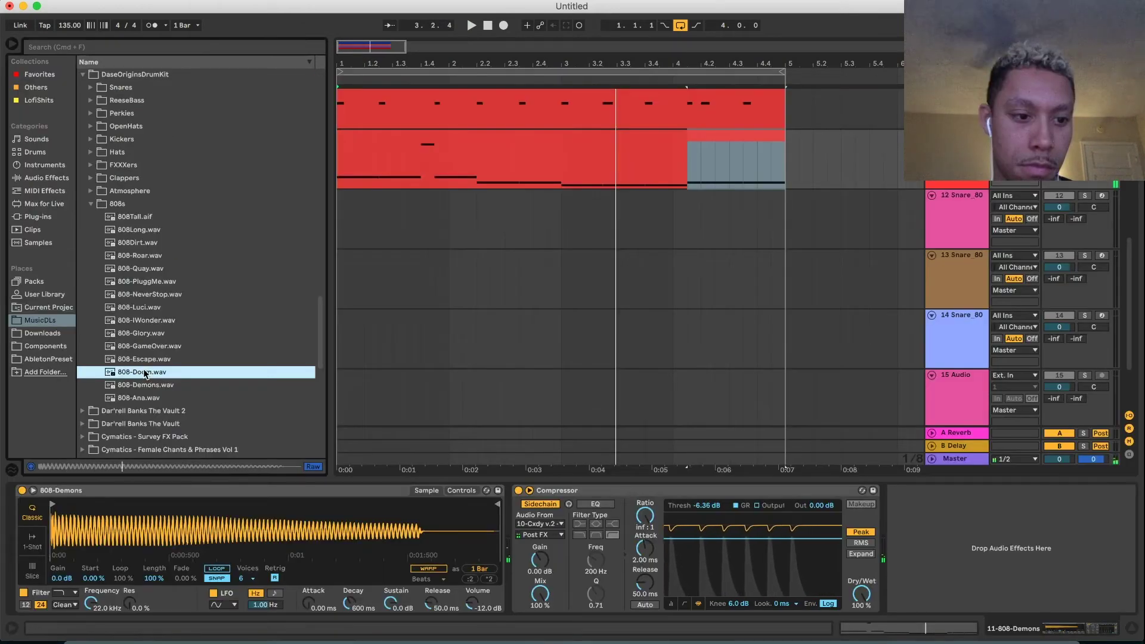
Replace the 808 track's sample with 808-Doom.wav and show the sampler's detailed controls alongside the compressor
drag(156, 524, 156, 513)
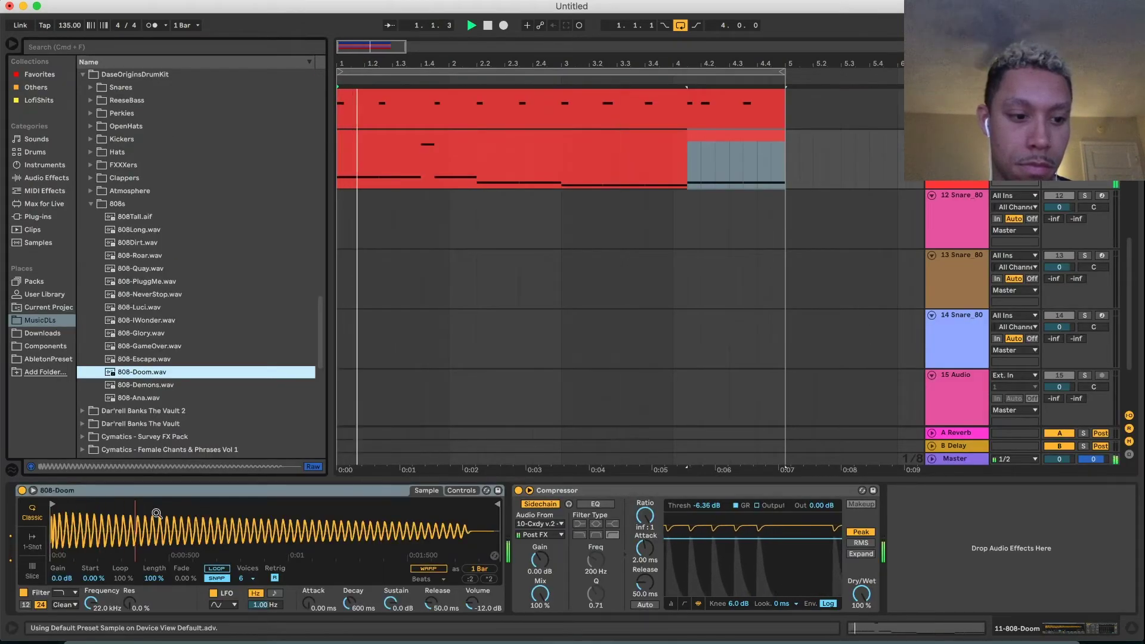
click(461, 490)
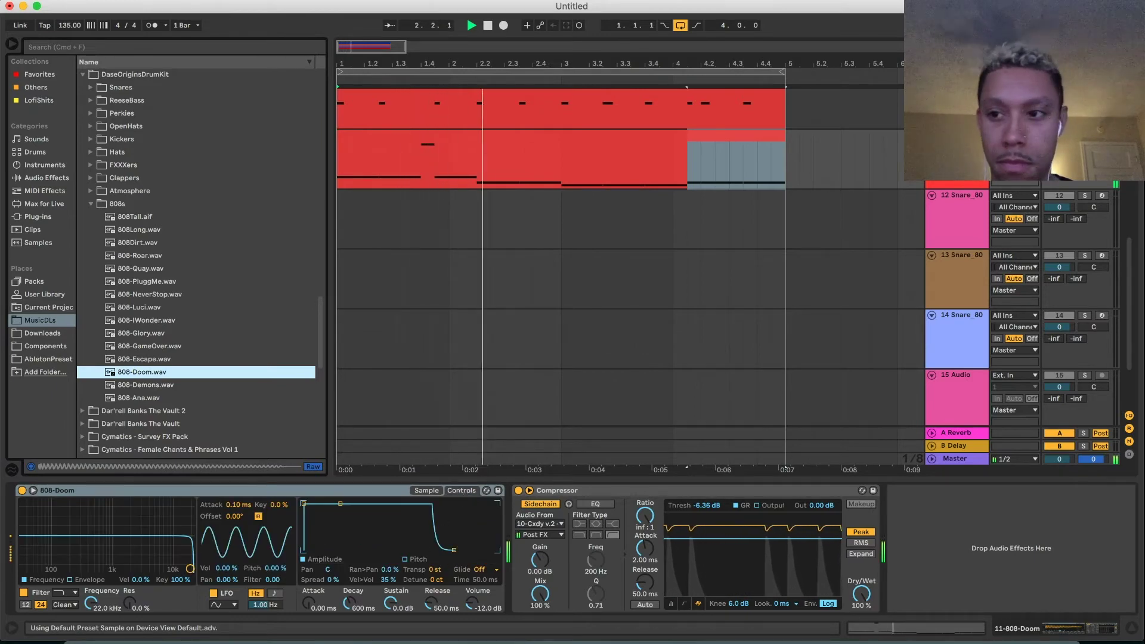
double_click(677, 139)
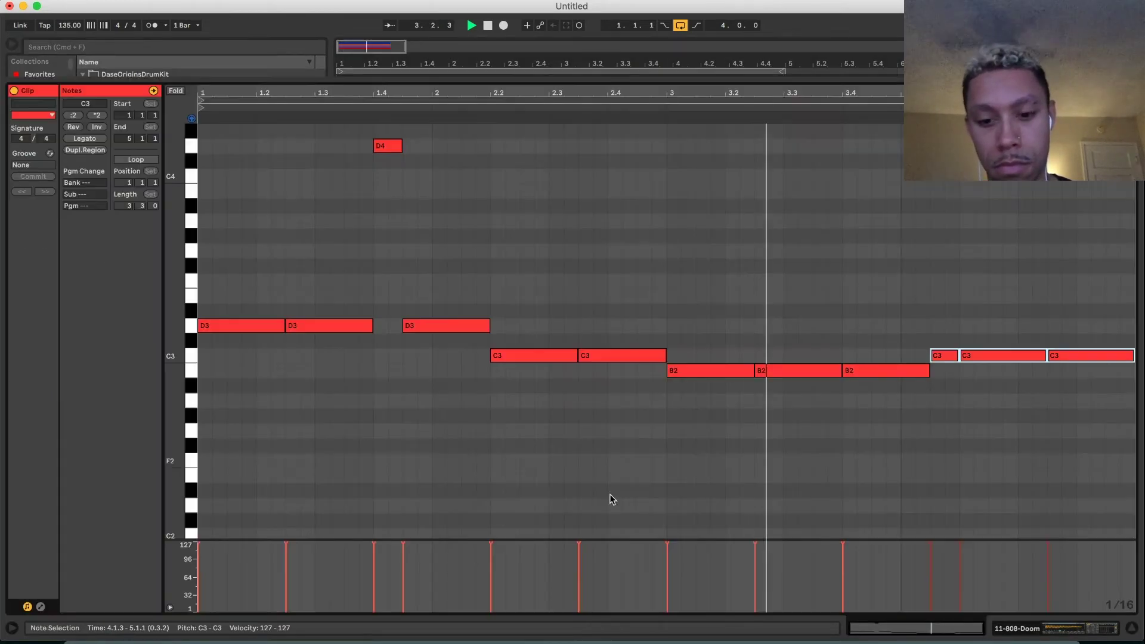
click(1037, 628)
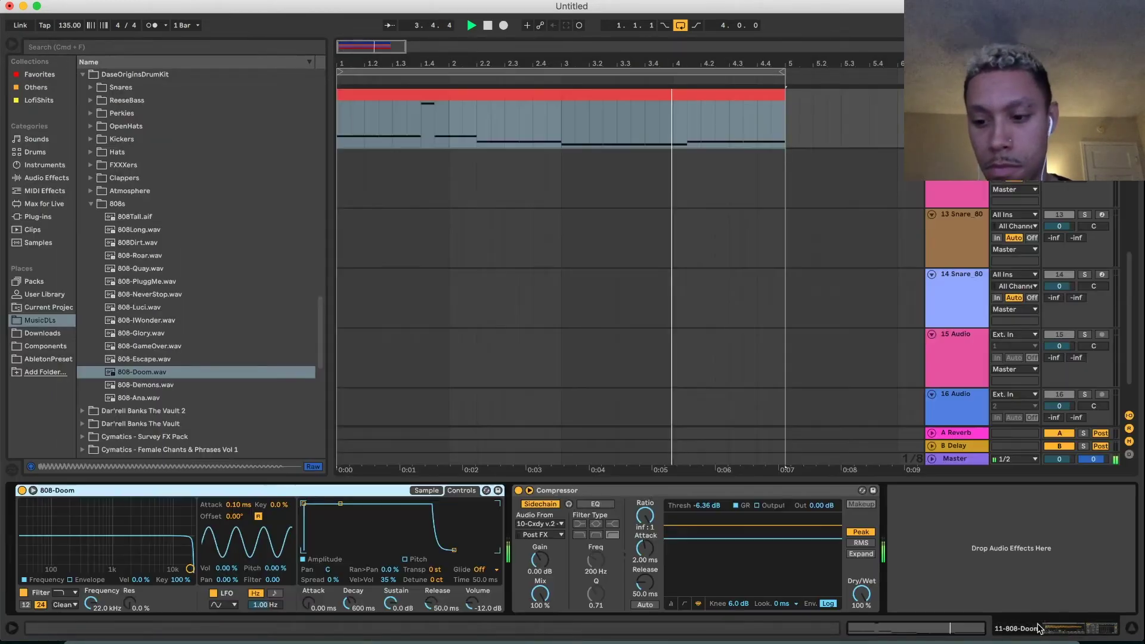
click(487, 606)
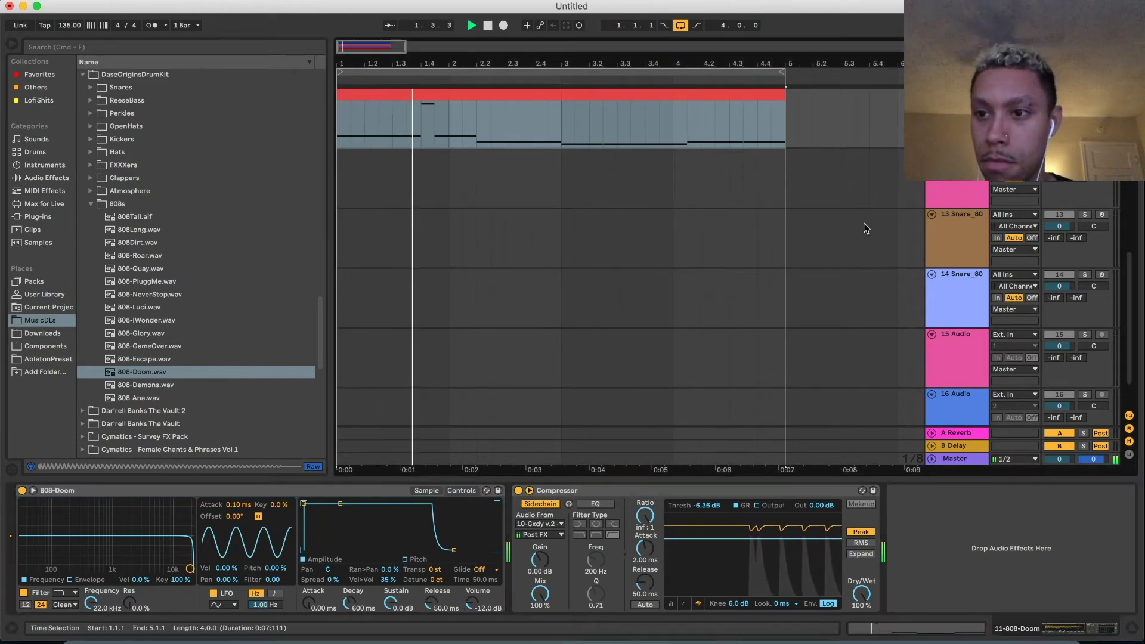
Show the Master track's devices, unsolo the 808-Doom track and replay the loop in the full mix
scroll(804, 264, up, 4)
click(969, 460)
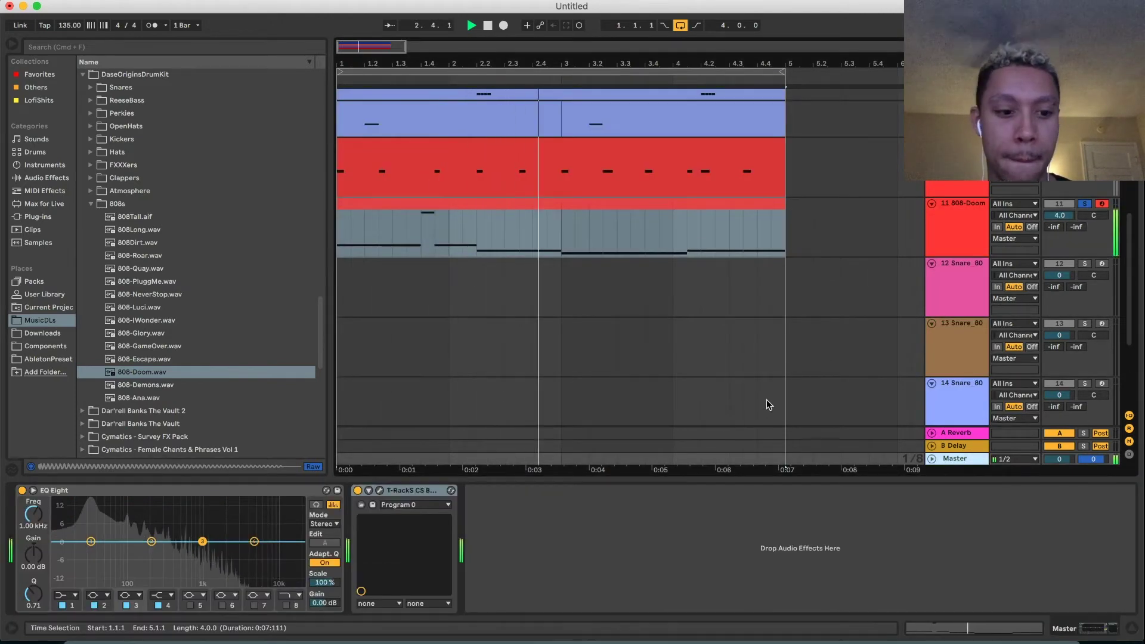
key(space)
key(space)
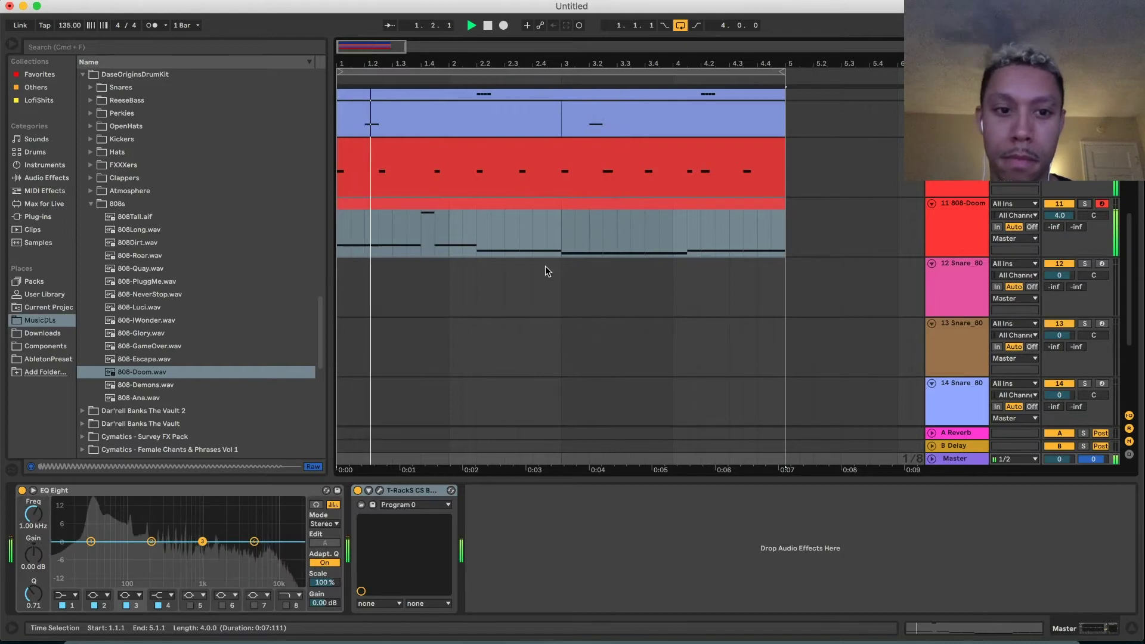
scroll(545, 267, up, 2)
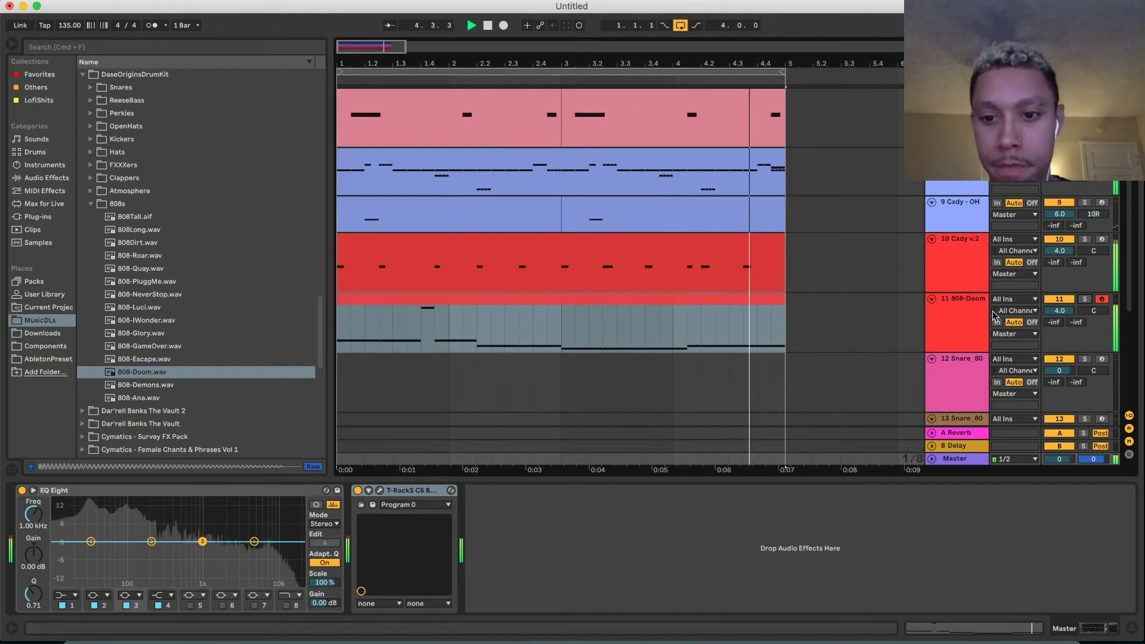
Solo the 808-Doom track, switch the solo to the Cxdy v.2 kick track and show the kick's devices
click(975, 316)
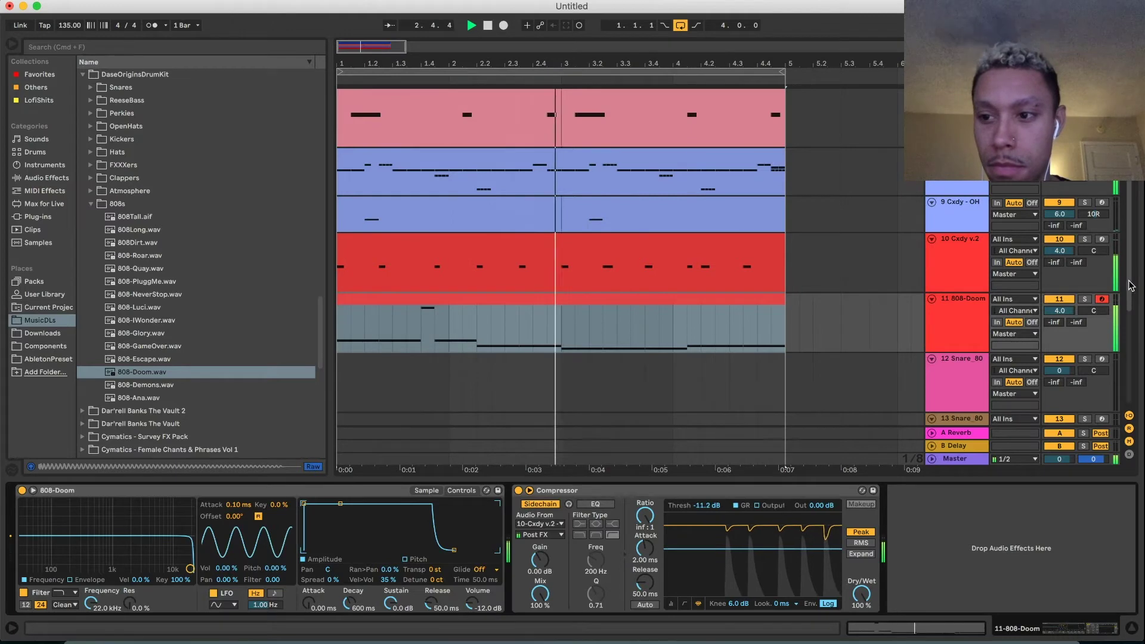
click(1084, 299)
click(1084, 240)
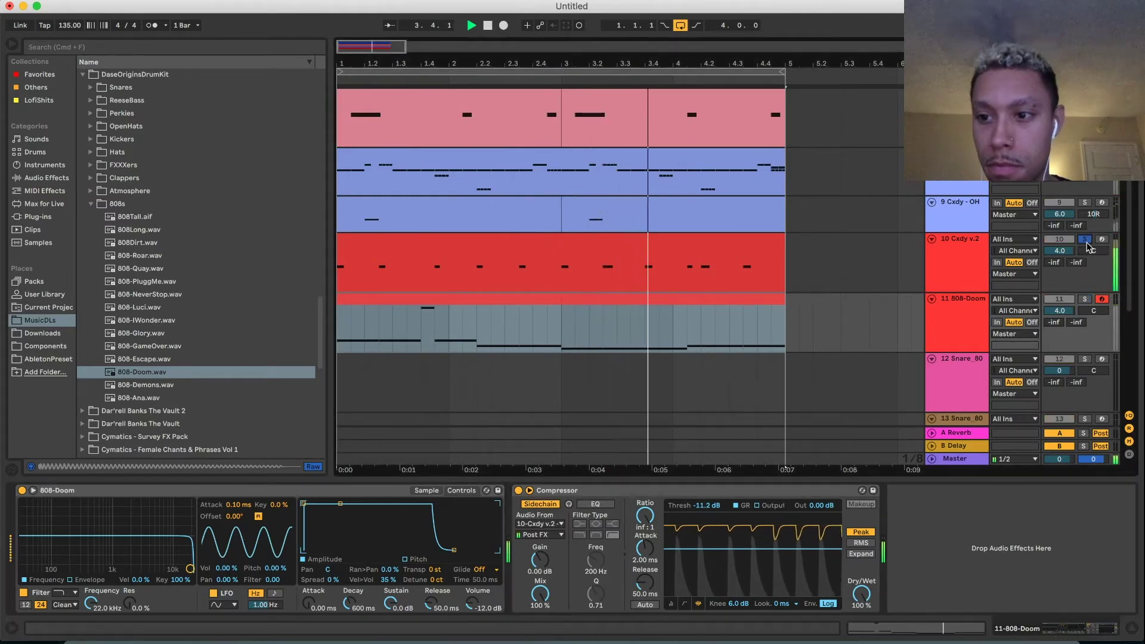
click(967, 278)
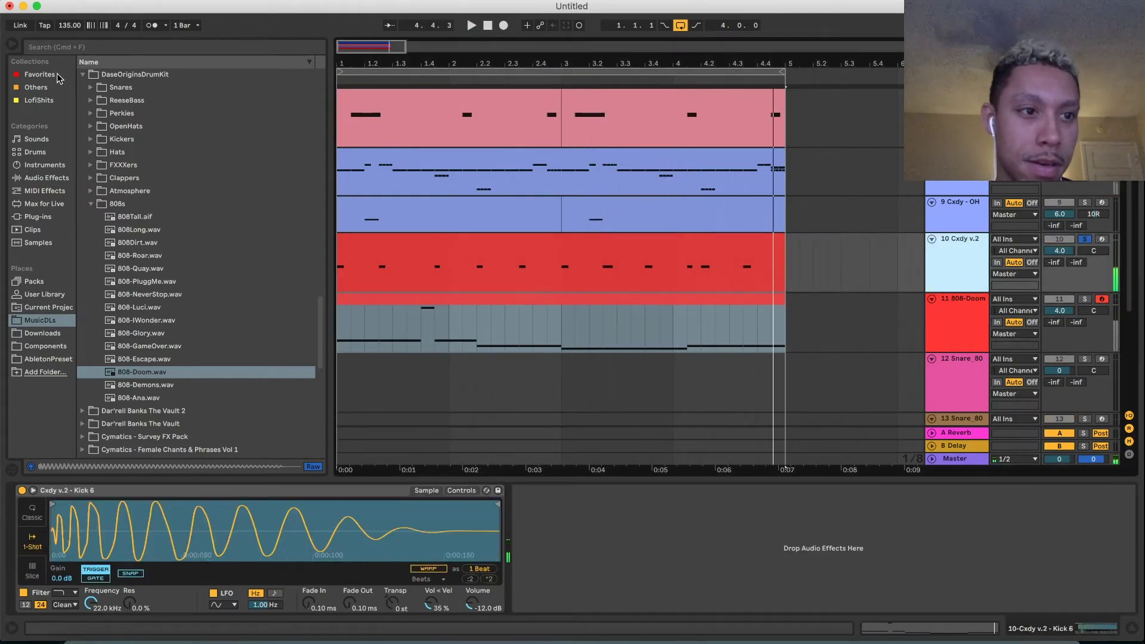
Add an EQ Eight to the Cxdy v.2 kick track and set its first band to a low cut at about 55.3 Hz
click(39, 74)
drag(115, 127, 568, 576)
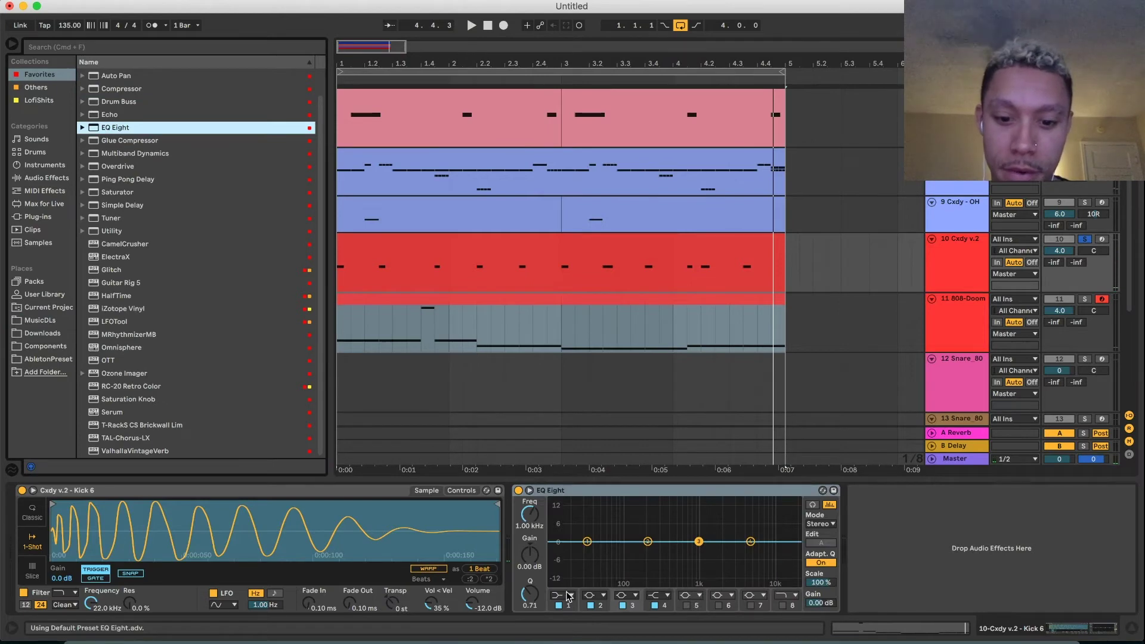
key(space)
click(567, 595)
click(564, 616)
drag(587, 552, 606, 552)
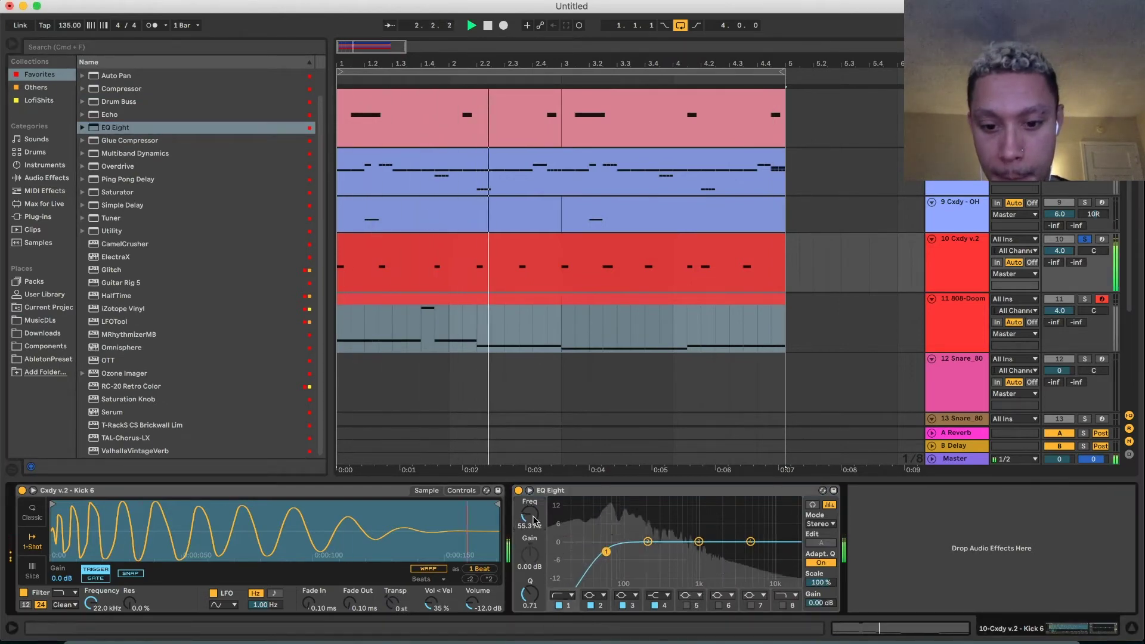
Audition samples in the Kickers folder, replace the kick track's sample with Kick-Dead.wav and play the loop
click(67, 320)
click(128, 139)
key(Right)
key(Down)
key(Down)
key(Down)
key(Down)
key(Down)
key(Down)
key(Down)
click(169, 257)
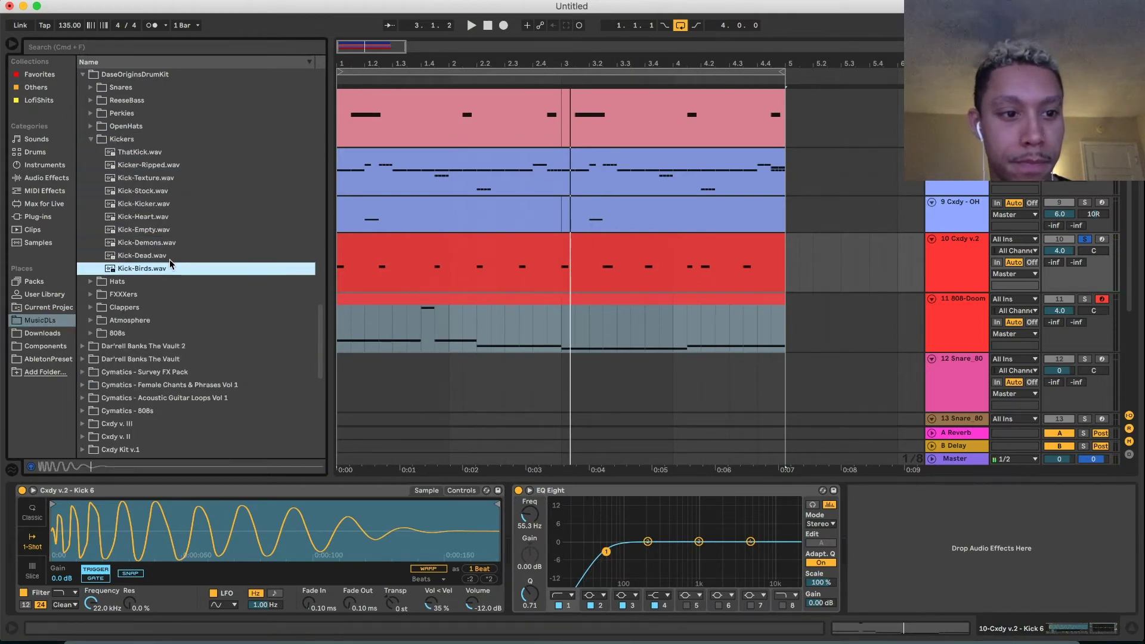
double_click(169, 254)
key(space)
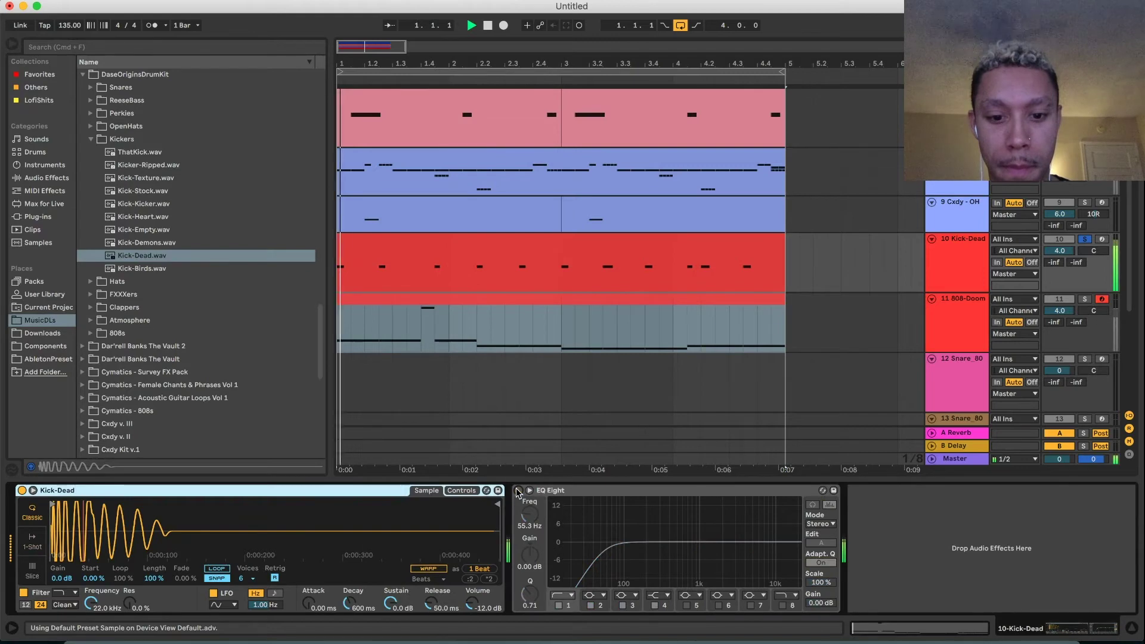
Set the compressor threshold on the 808-Doom track to -8.31 dB and switch its sampler to 1-Shot mode
click(1085, 299)
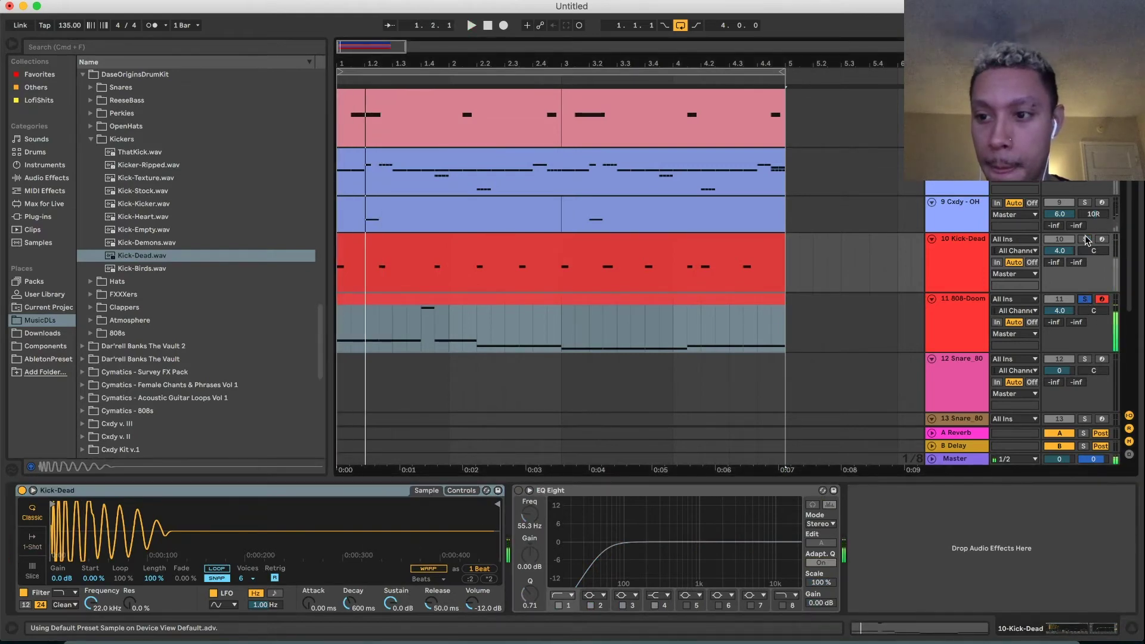
click(970, 336)
drag(728, 548, 728, 543)
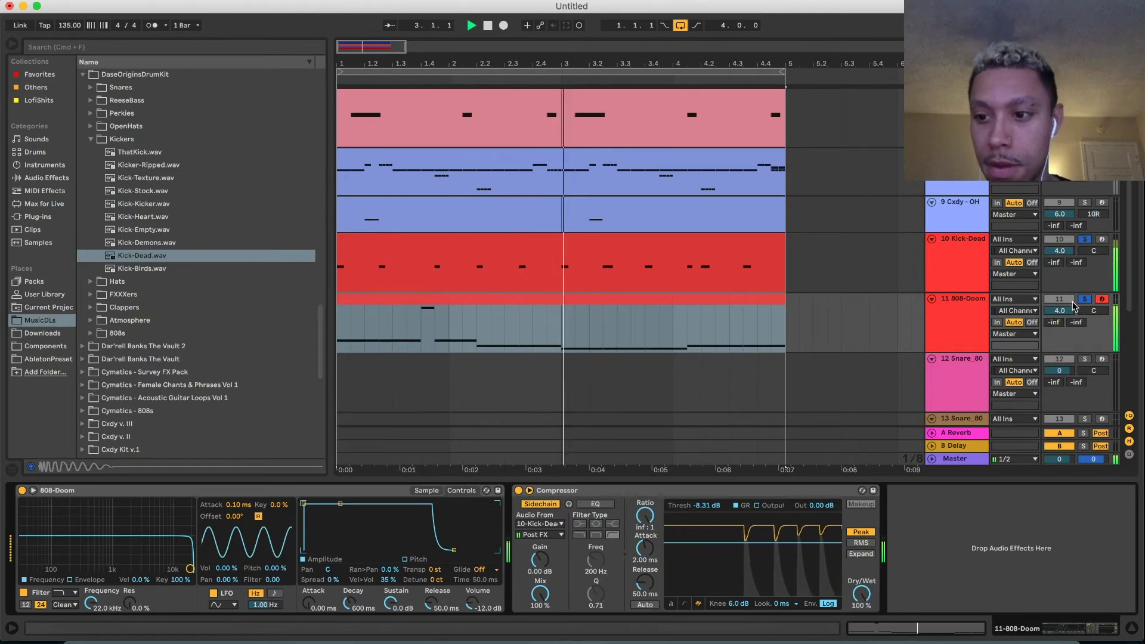
click(426, 490)
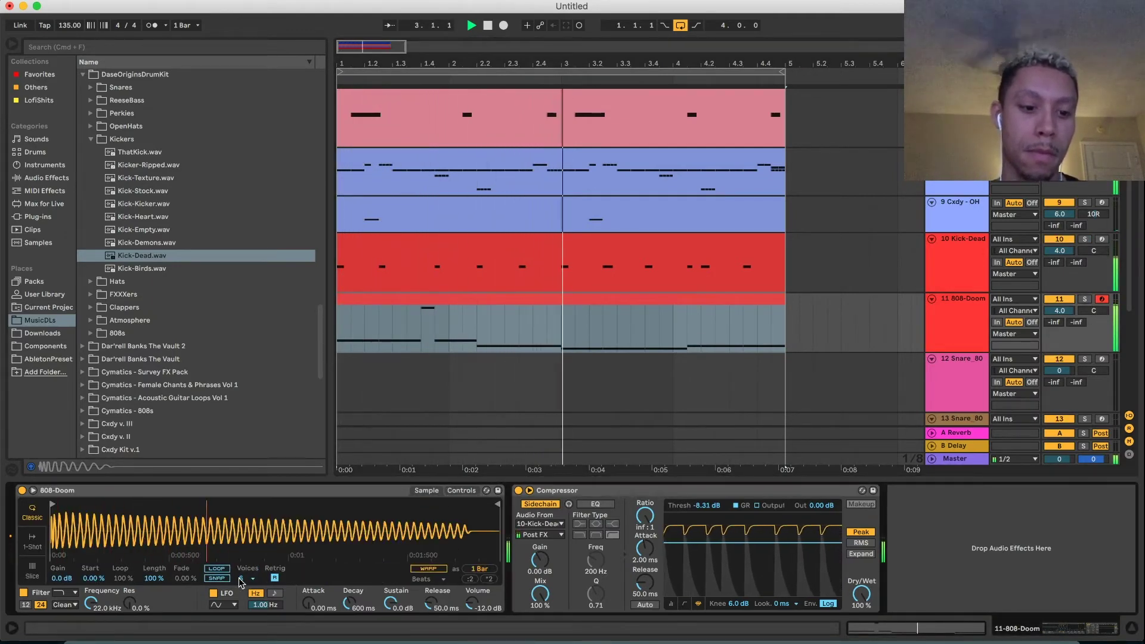
click(32, 539)
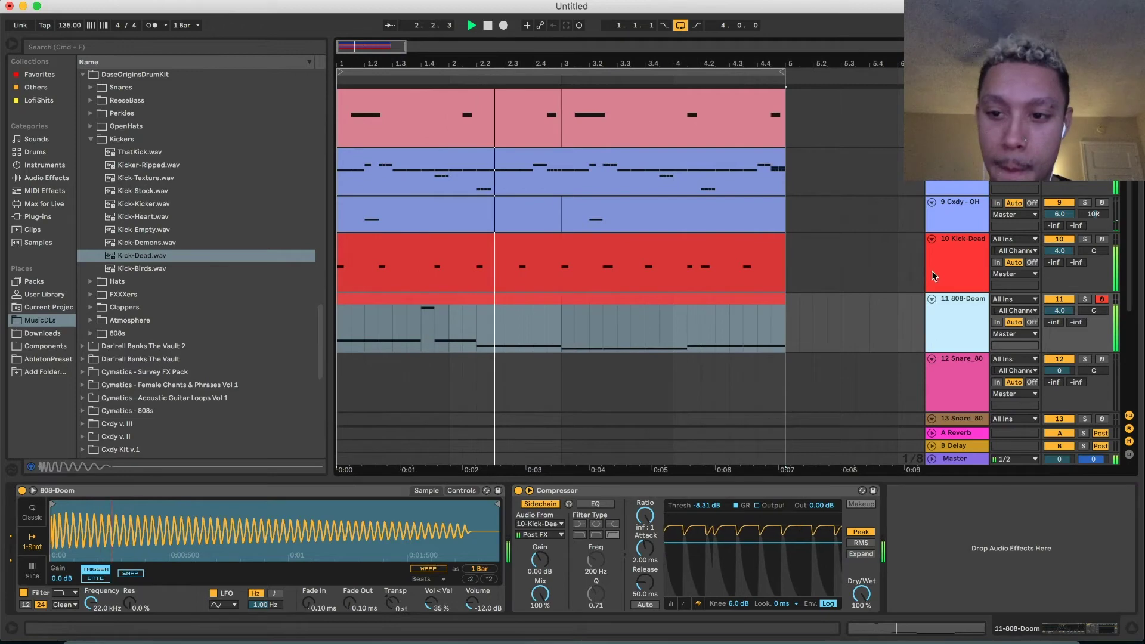
Examine the EQ Eight on the Kick-Dead track while the loop plays, and stop playback
click(905, 283)
click(599, 490)
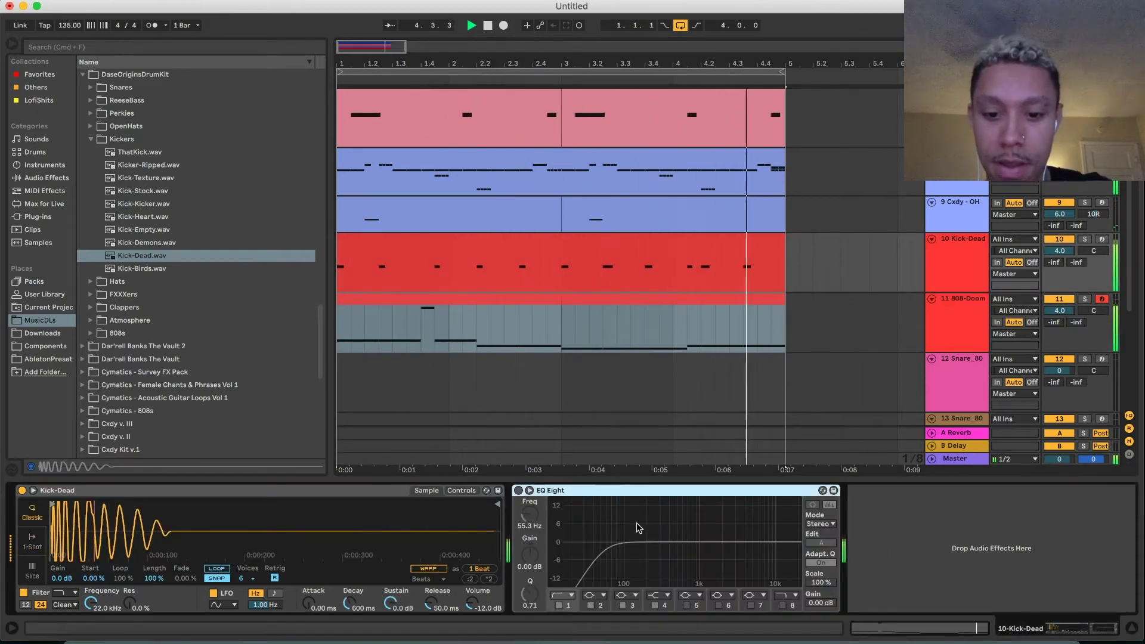
scroll(864, 275, up, 5)
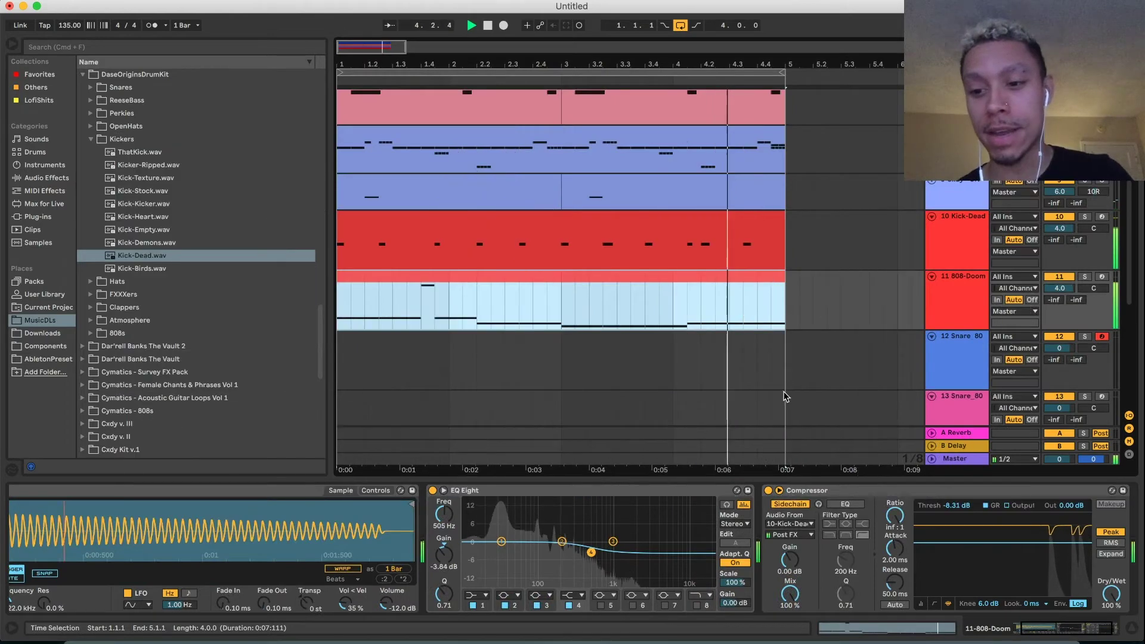
key(space)
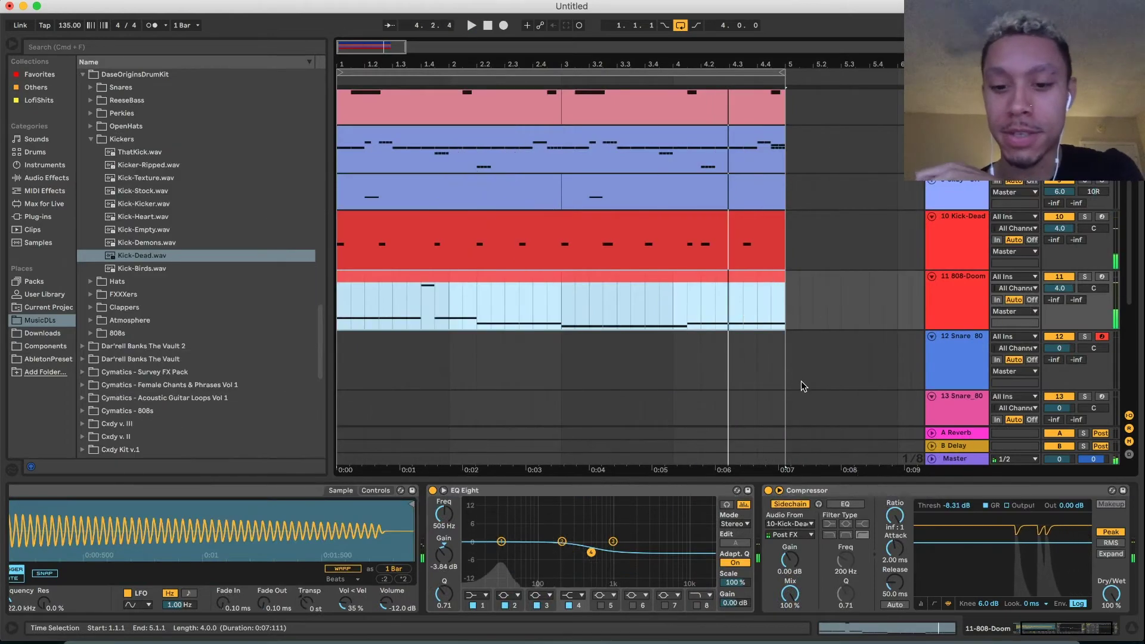
Try an extra EQ Eight with a low cut at about 194 Hz at the end of the 2-Omnisphere track's device chain, and delete it
scroll(833, 353, up, 3)
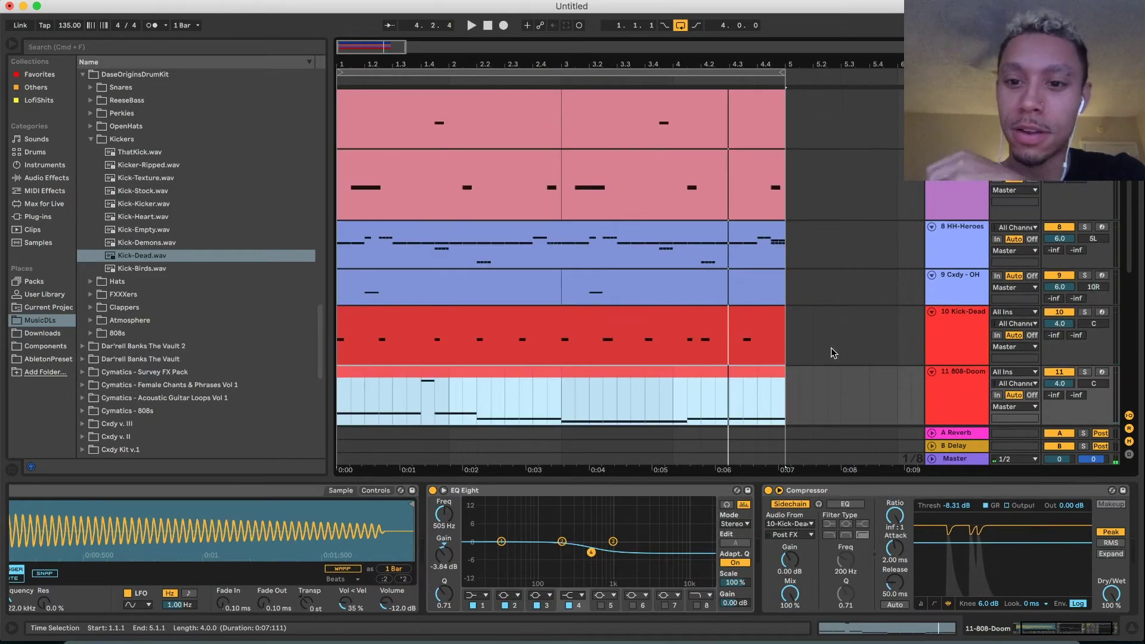
scroll(873, 351, up, 5)
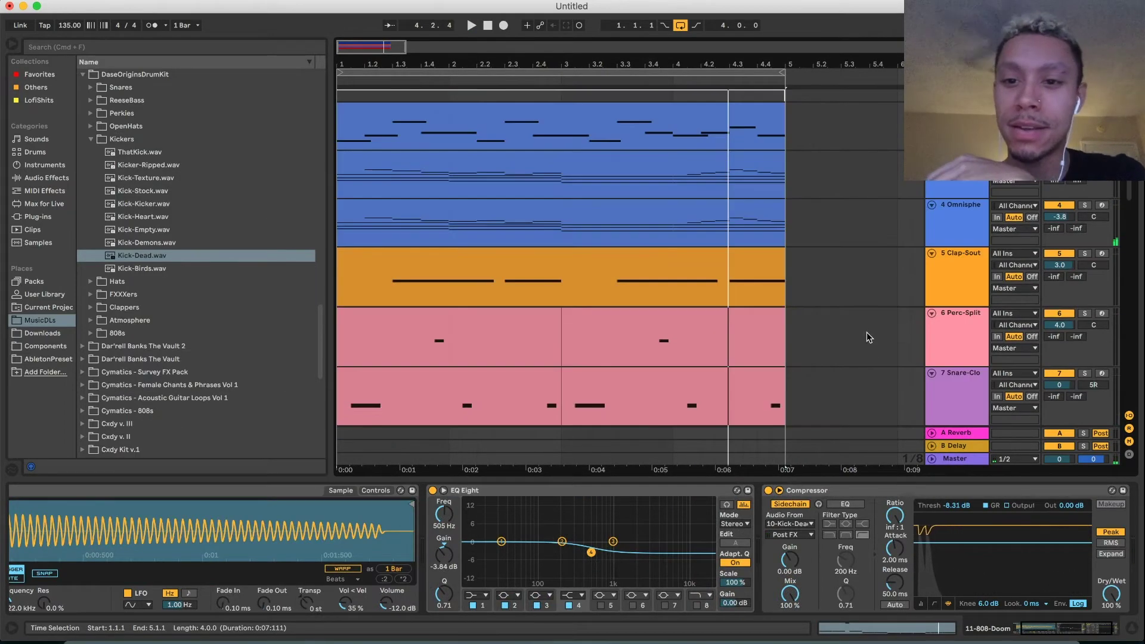
click(933, 227)
click(942, 184)
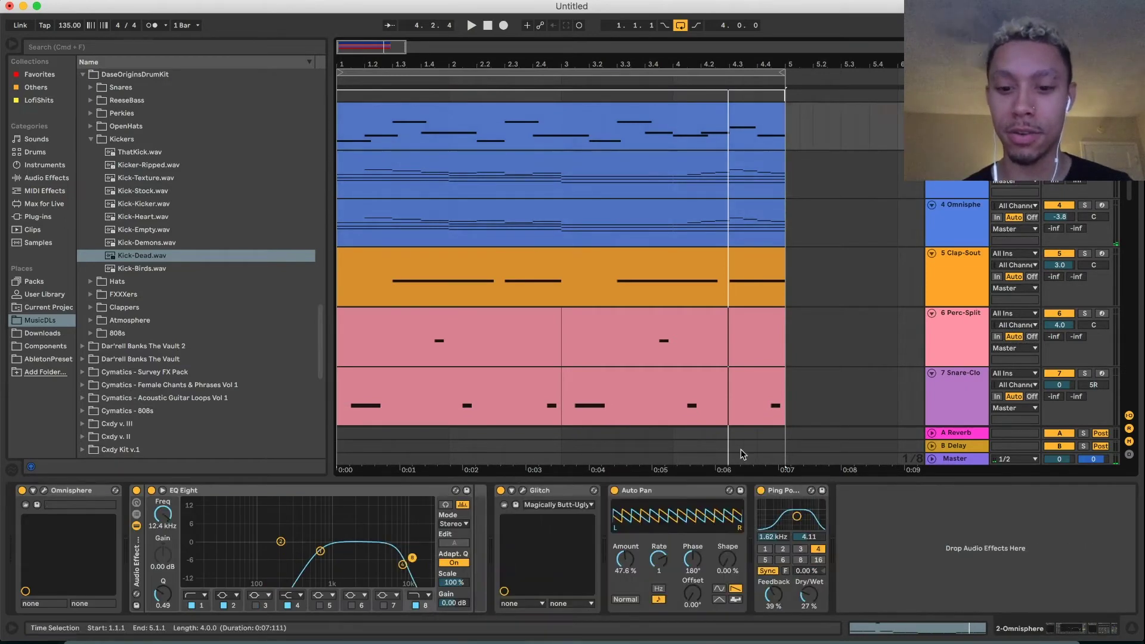
click(54, 75)
drag(116, 122, 808, 552)
click(848, 596)
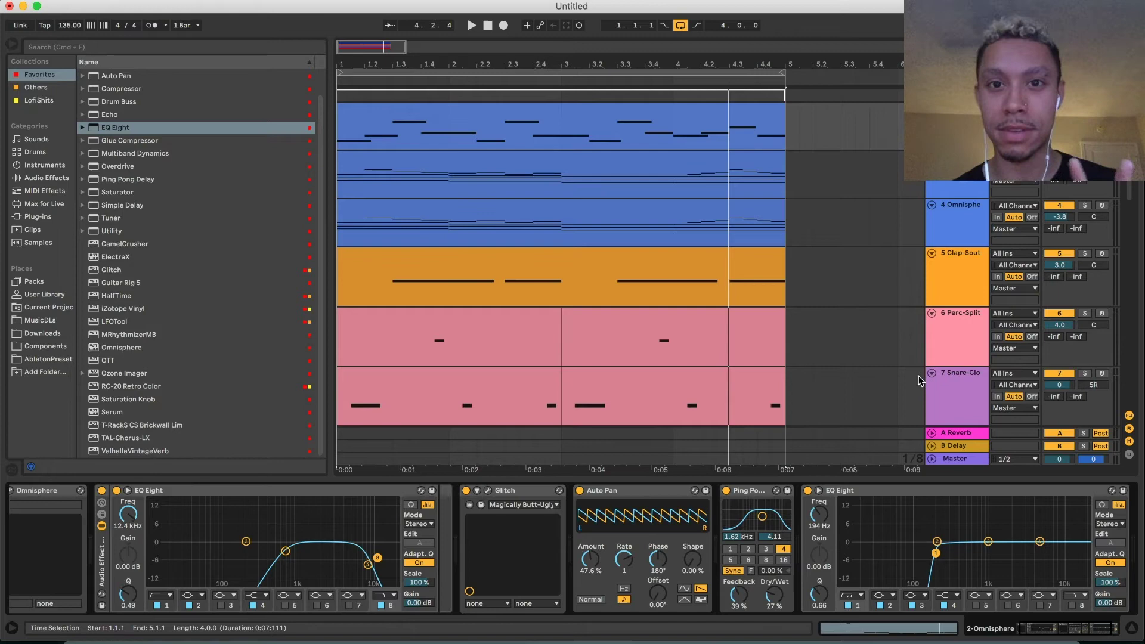
click(905, 492)
key(Delete)
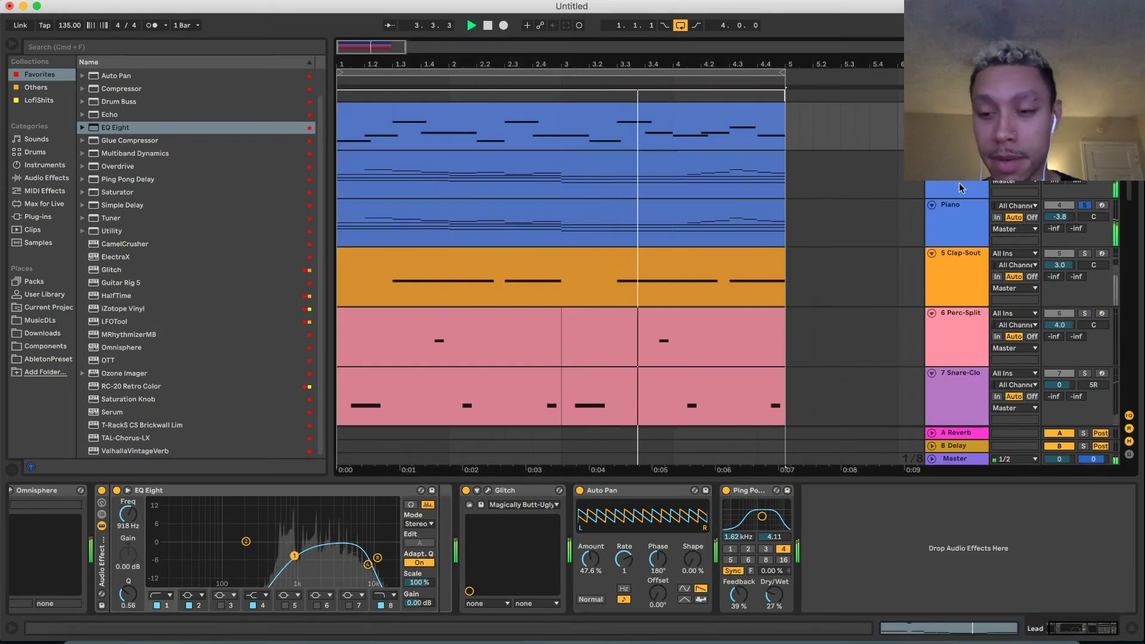
Compare the 808-Doom track with and without EQ Eight's band 8 high cut, and set that band's frequency to about 10.9 kHz
scroll(956, 214, down, 10)
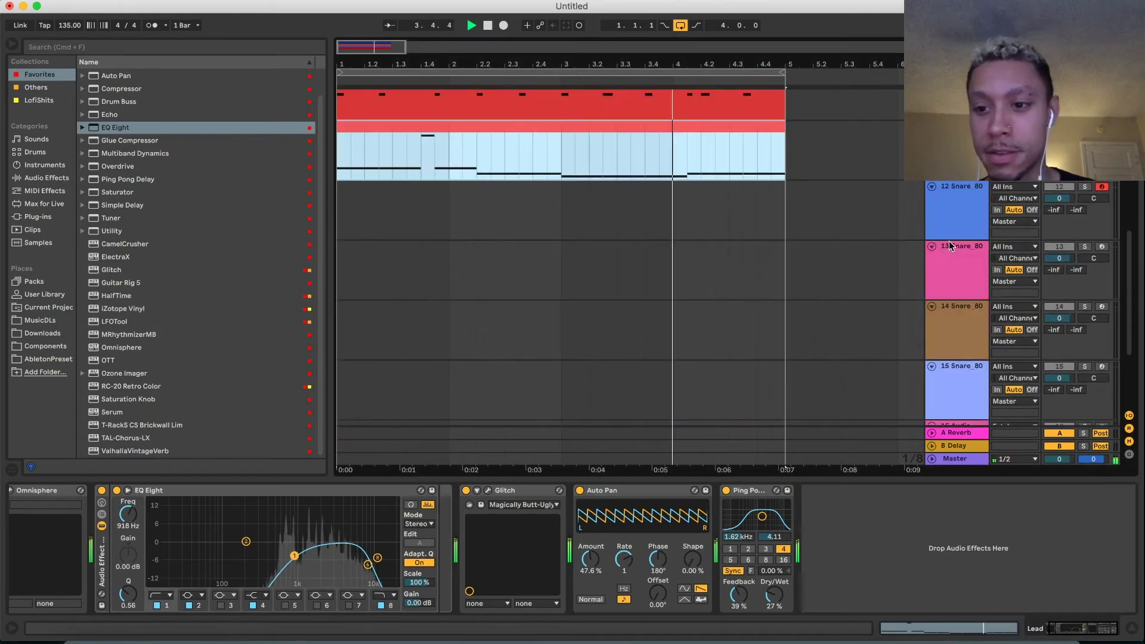
click(957, 149)
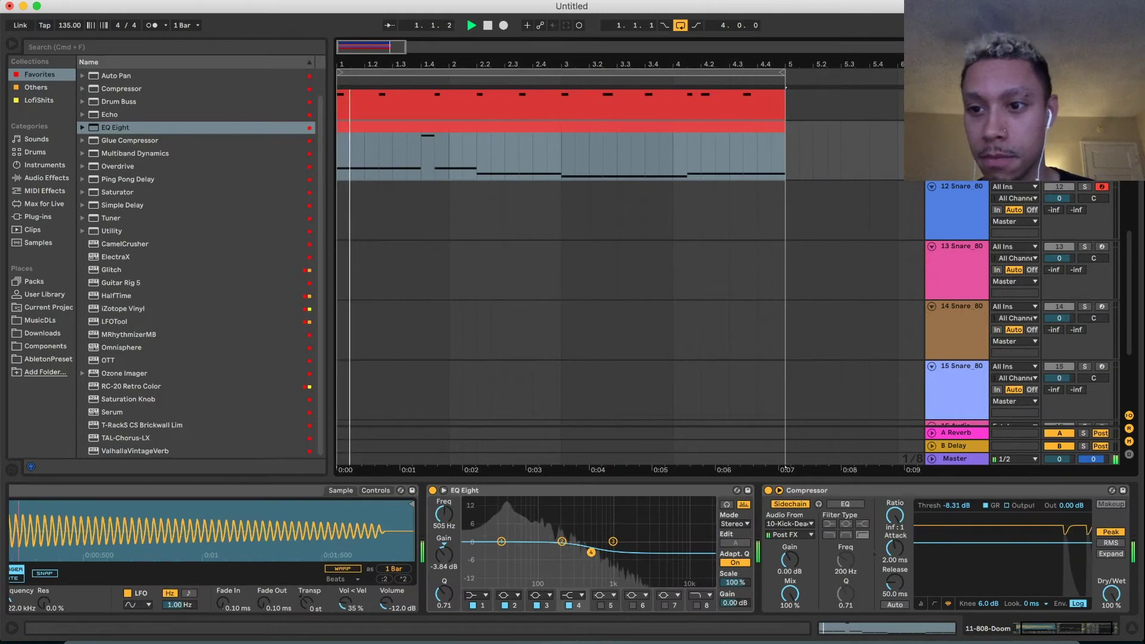
scroll(969, 218, up, 3)
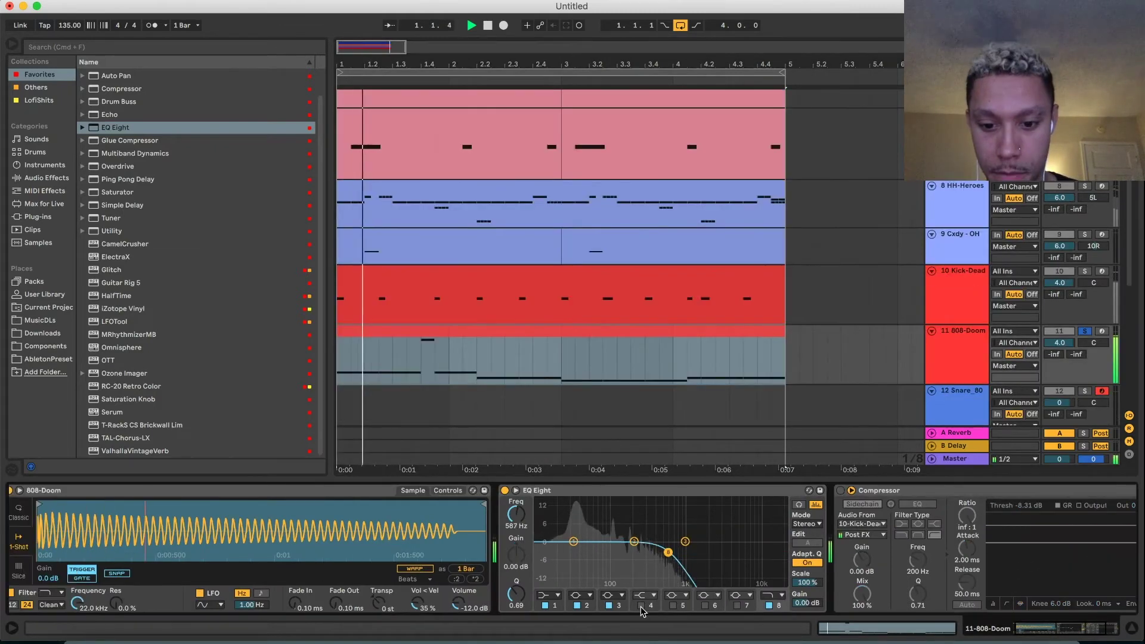
click(769, 606)
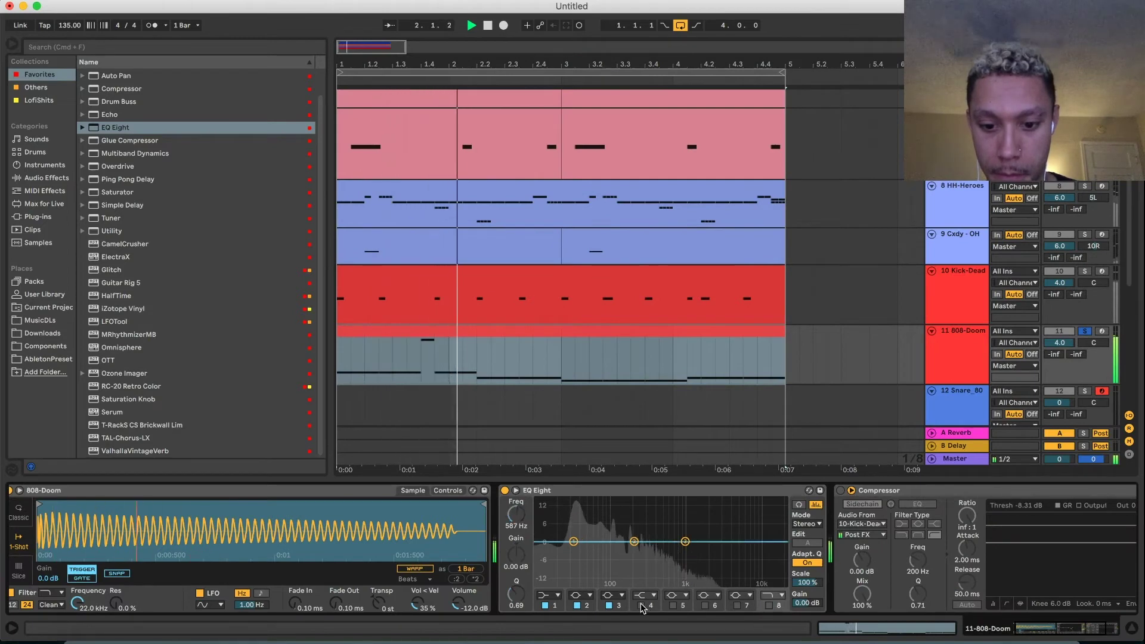
click(769, 606)
drag(668, 552, 762, 562)
click(641, 605)
click(641, 608)
scroll(774, 419, up, 1)
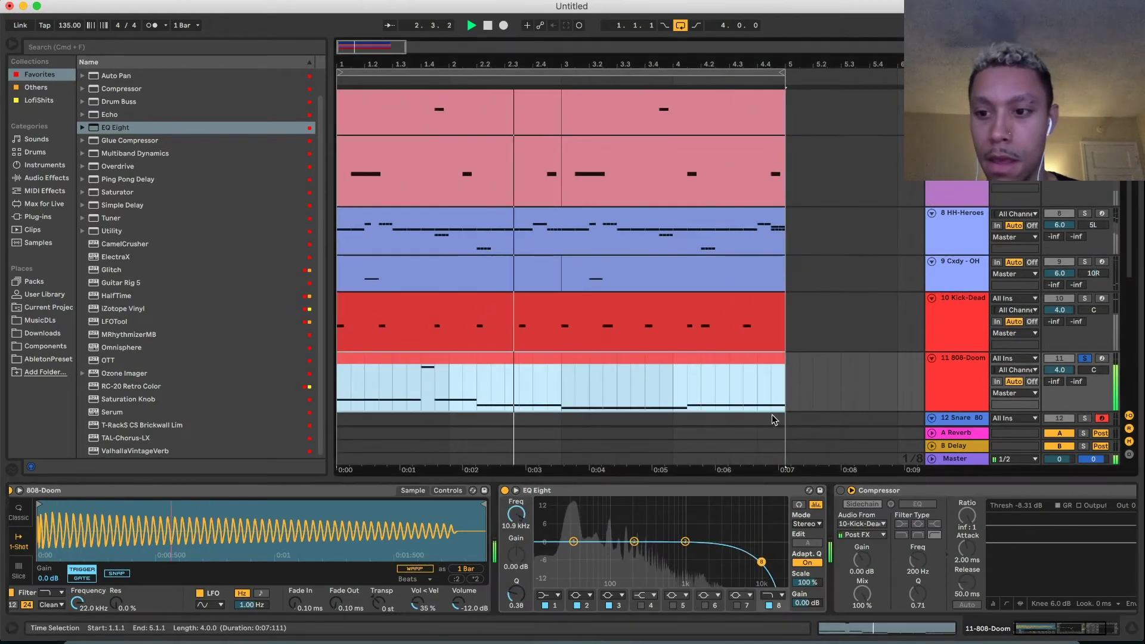
Solo the Kick-Dead track together with 808-Doom and check both levels in the Session View mixer
click(1083, 298)
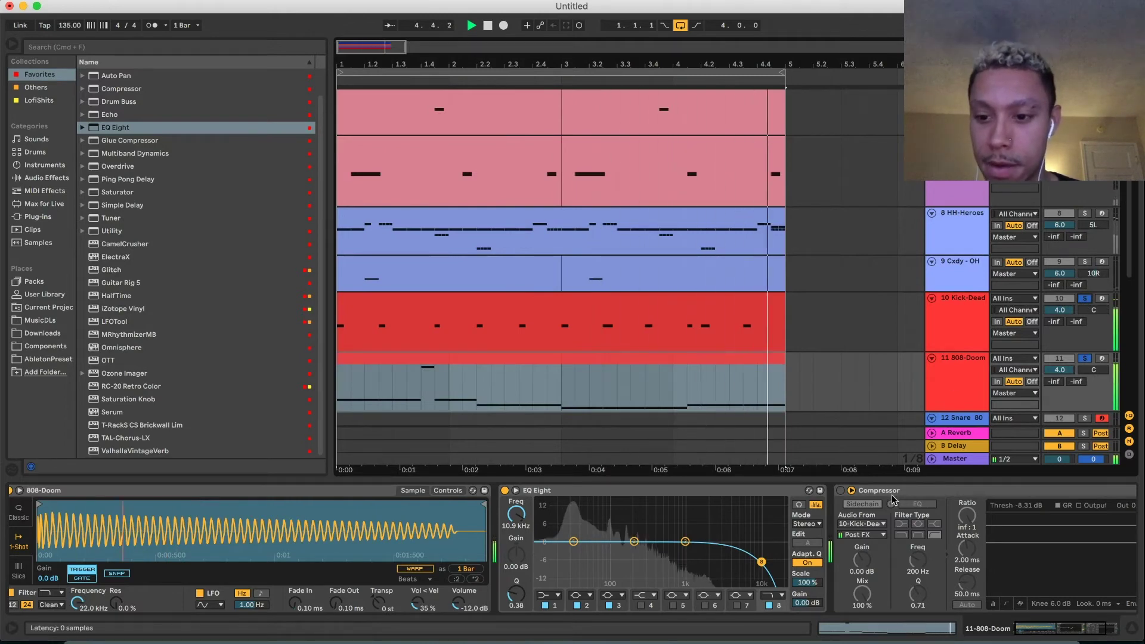
key(Tab)
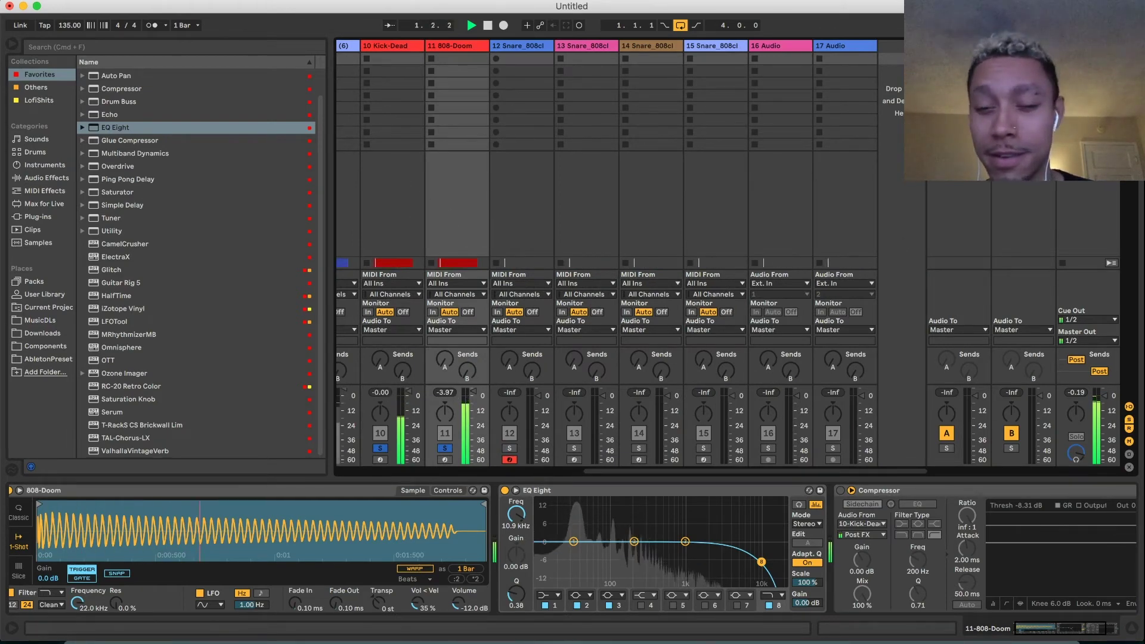
key(Tab)
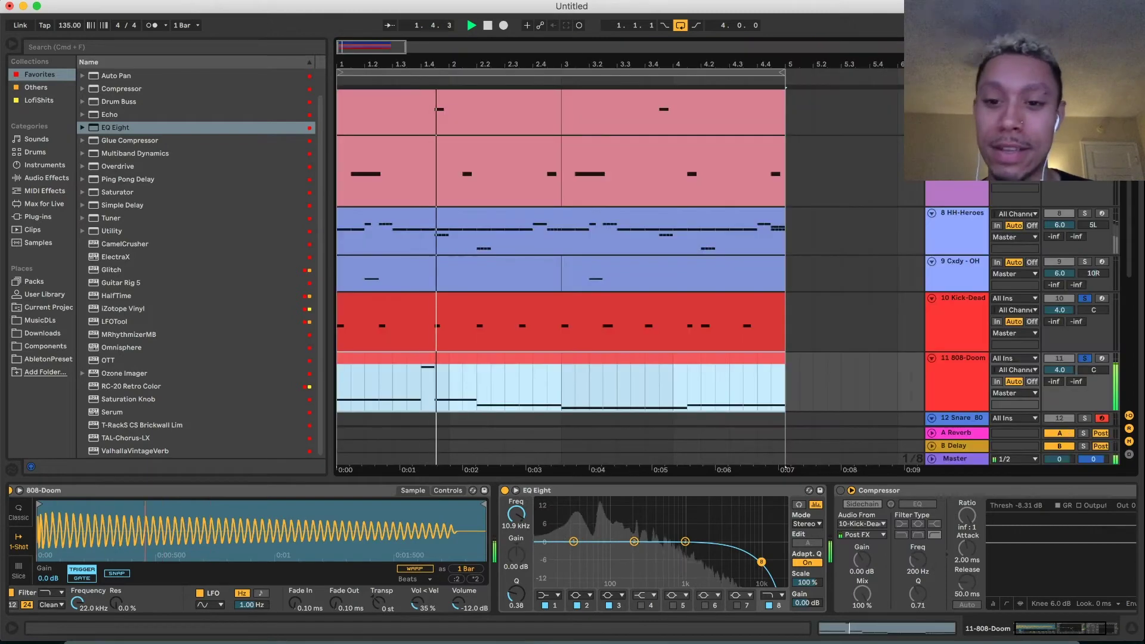
Rename the Kick-Dead track to Kick and the 808-Doom track to 808
click(964, 304)
key(super+r)
text(Kick)
key(Return)
click(965, 366)
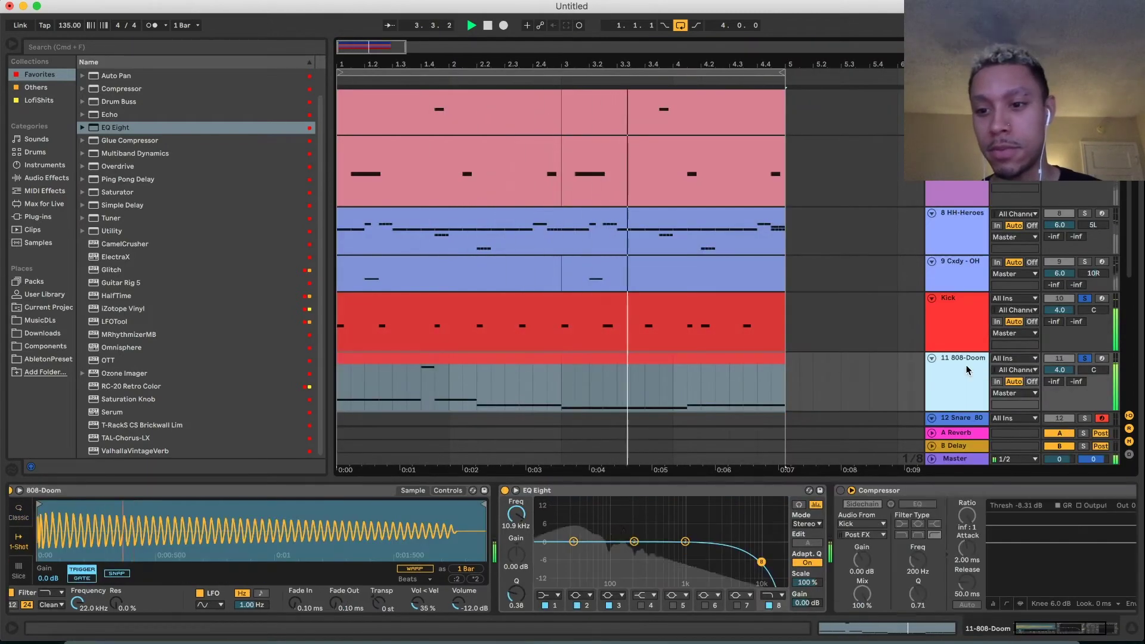
key(super+r)
text(80)
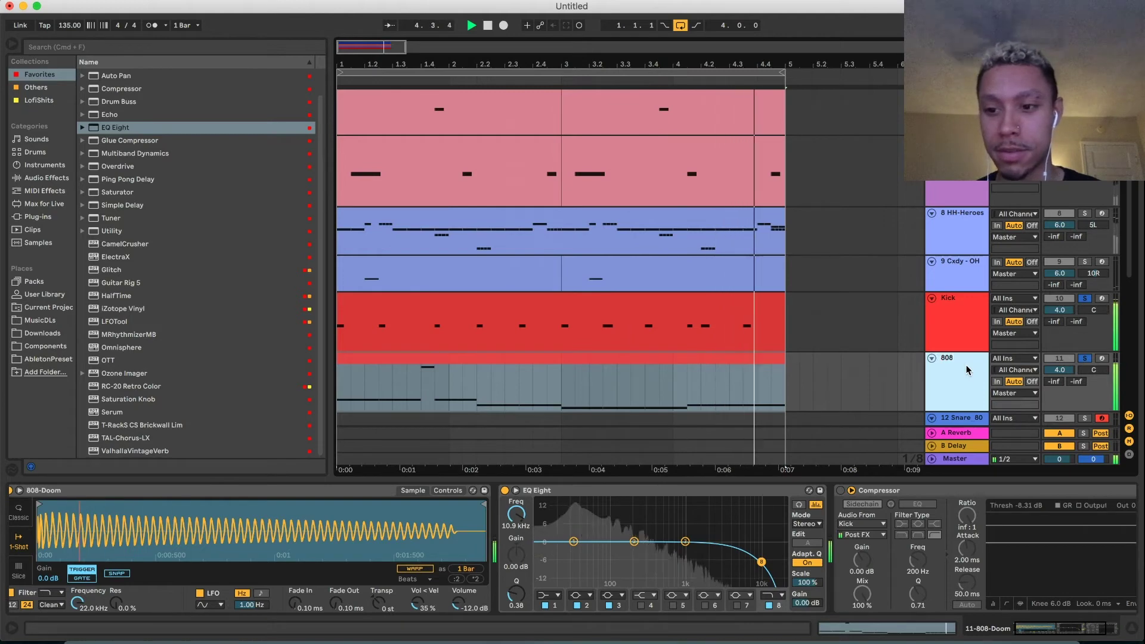
text(8)
key(Return)
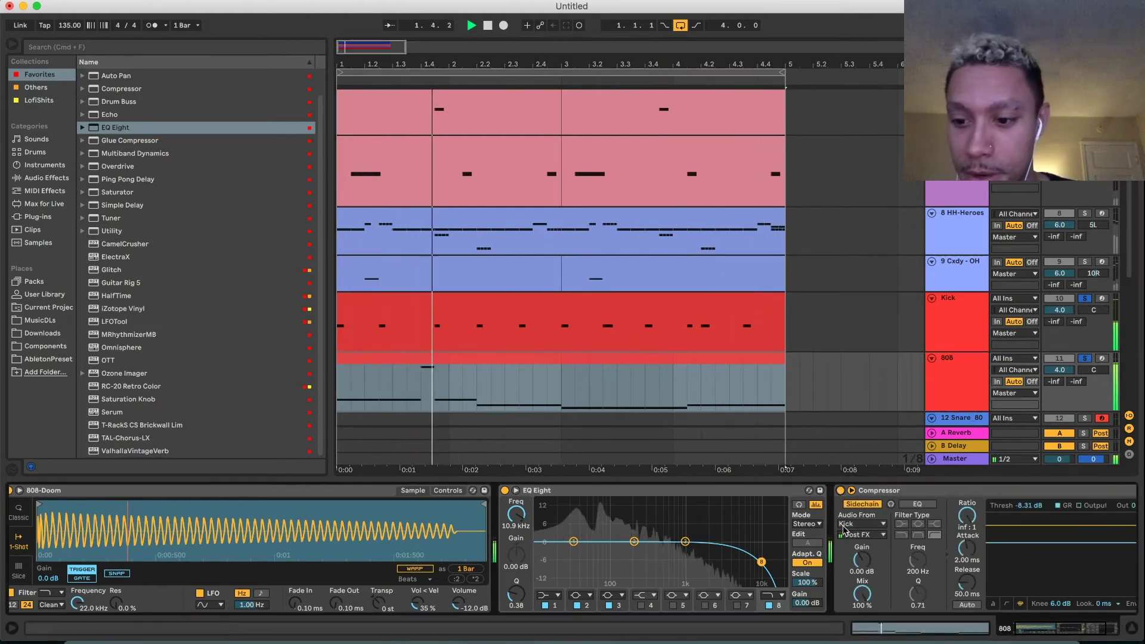
Examine the 808 track's sidechain compression and the frequency spectrum in the Master track's EQ Eight
scroll(845, 540, right, 5)
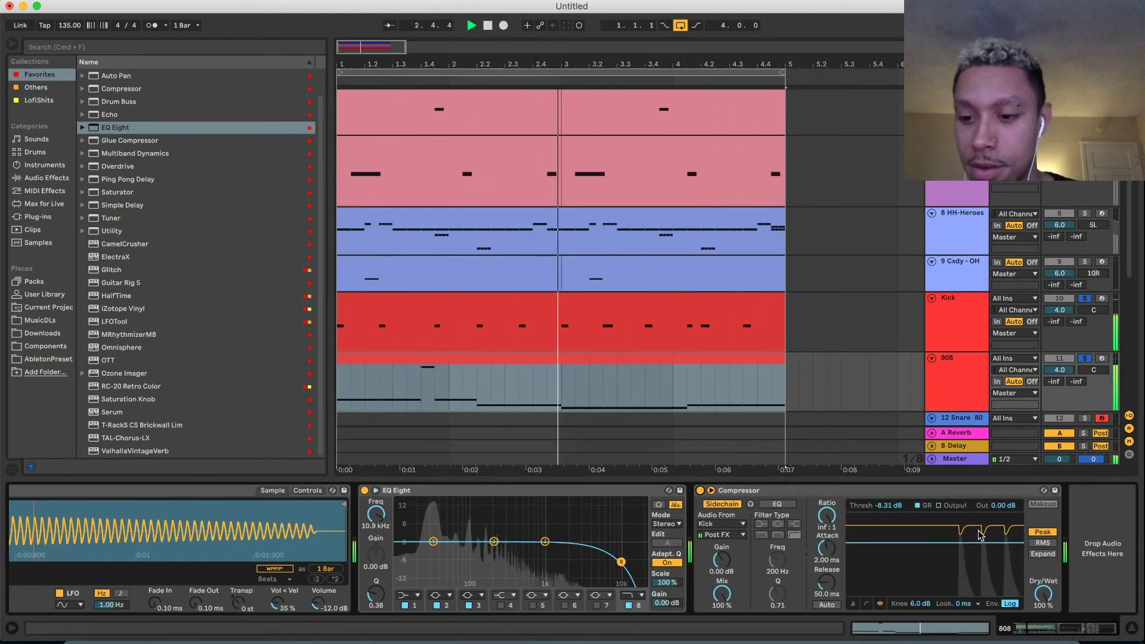
click(959, 460)
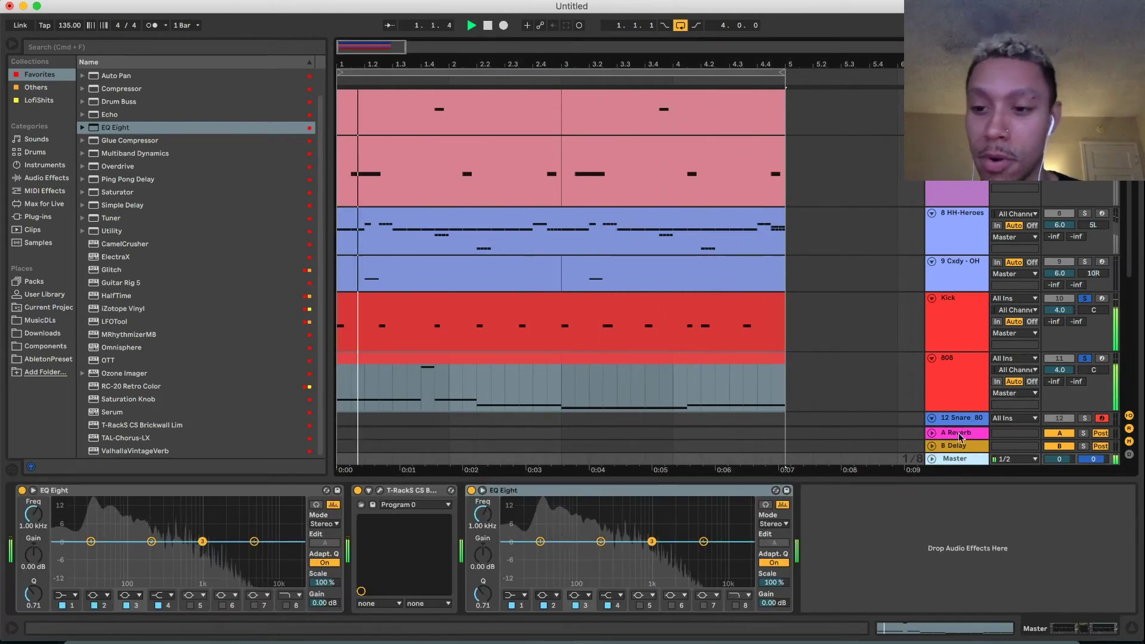
click(953, 382)
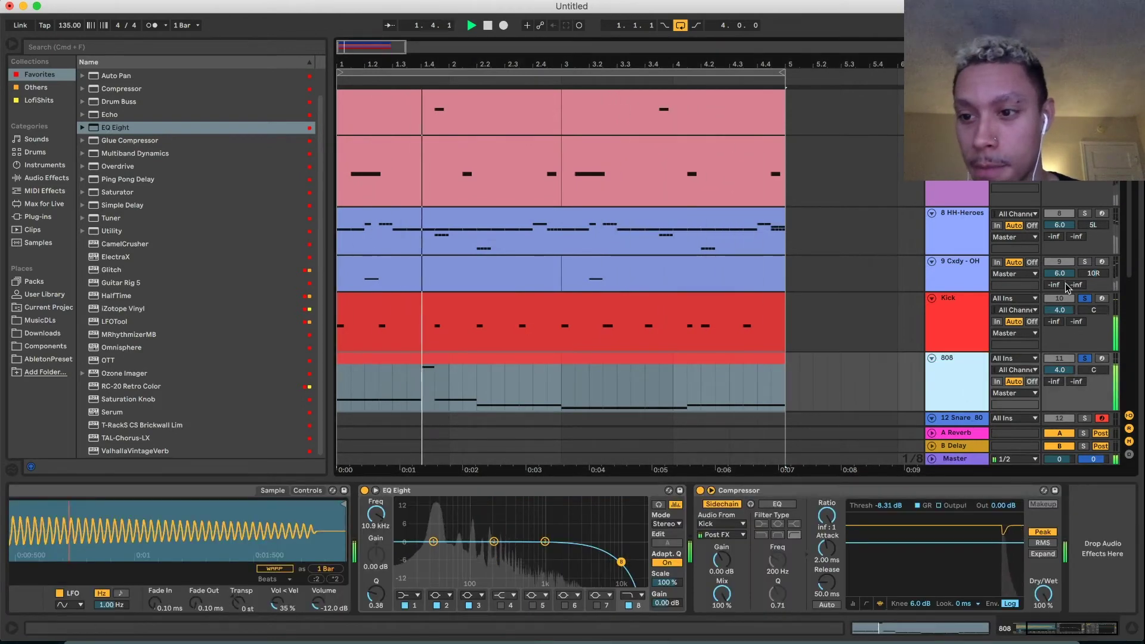
Add the 5 Clap-Sout track to the soloed tracks and view the Master track's EQ Eight spectrum
scroll(1079, 232, up, 5)
click(1084, 212)
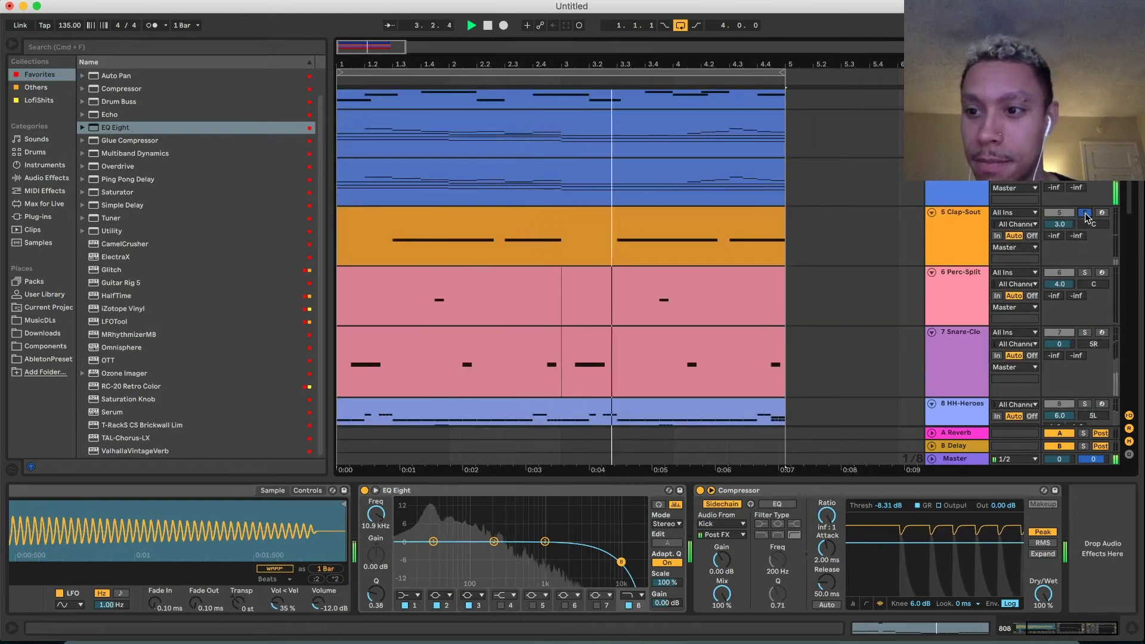
click(954, 459)
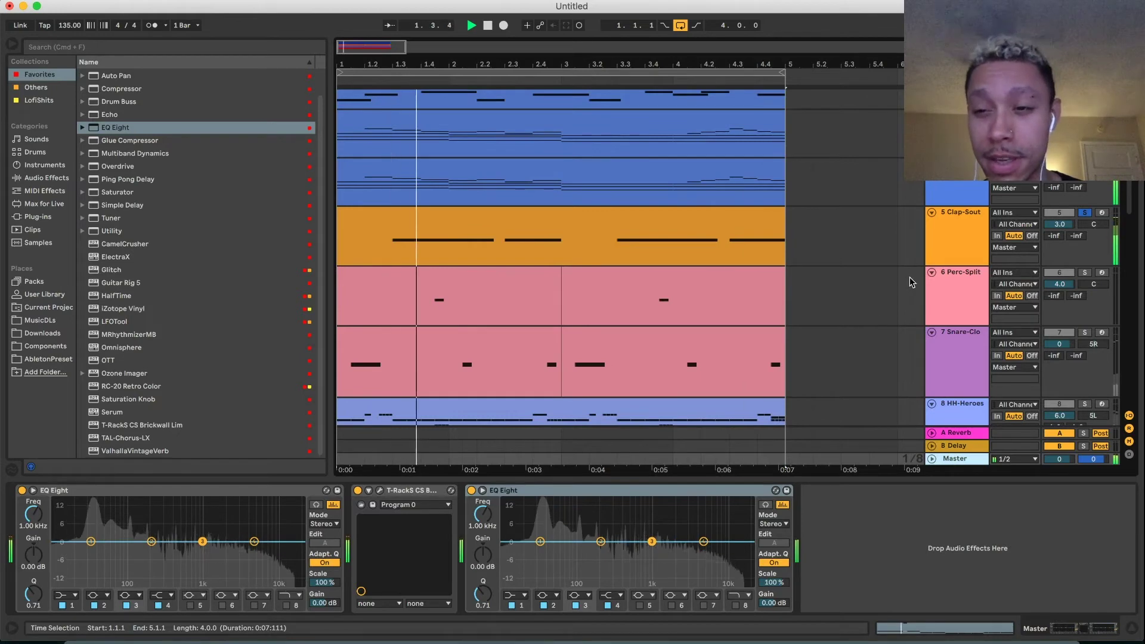
Check the soloed tracks' levels in the Session View mixer and examine the Piano and Bells tracks' EQ settings
scroll(910, 276, up, 2)
click(949, 232)
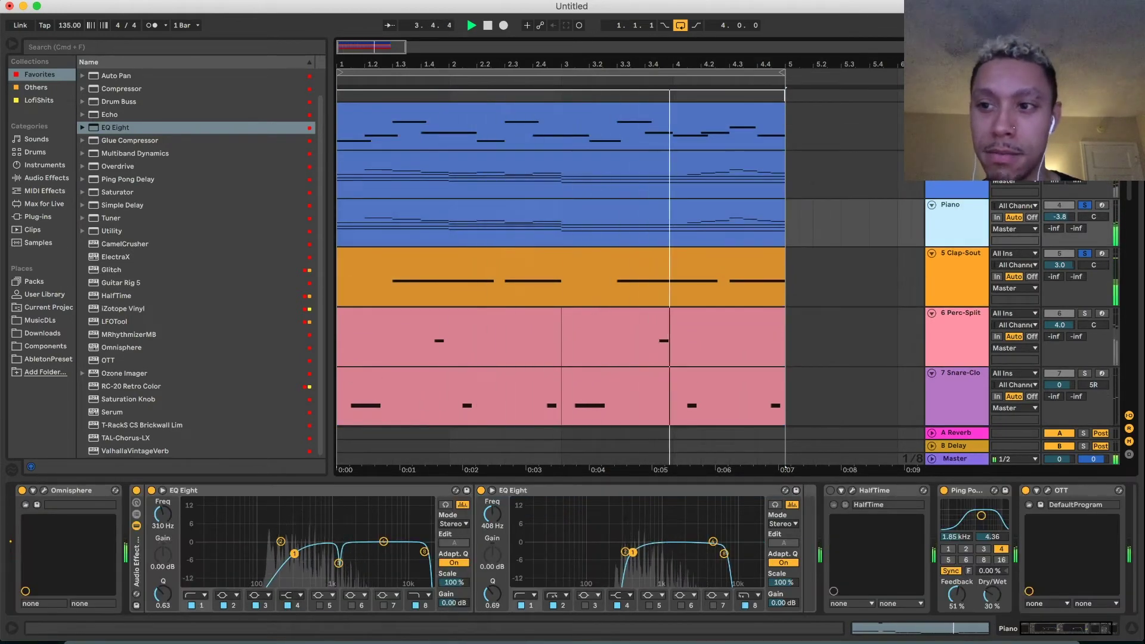
key(Tab)
scroll(759, 242, left, 10)
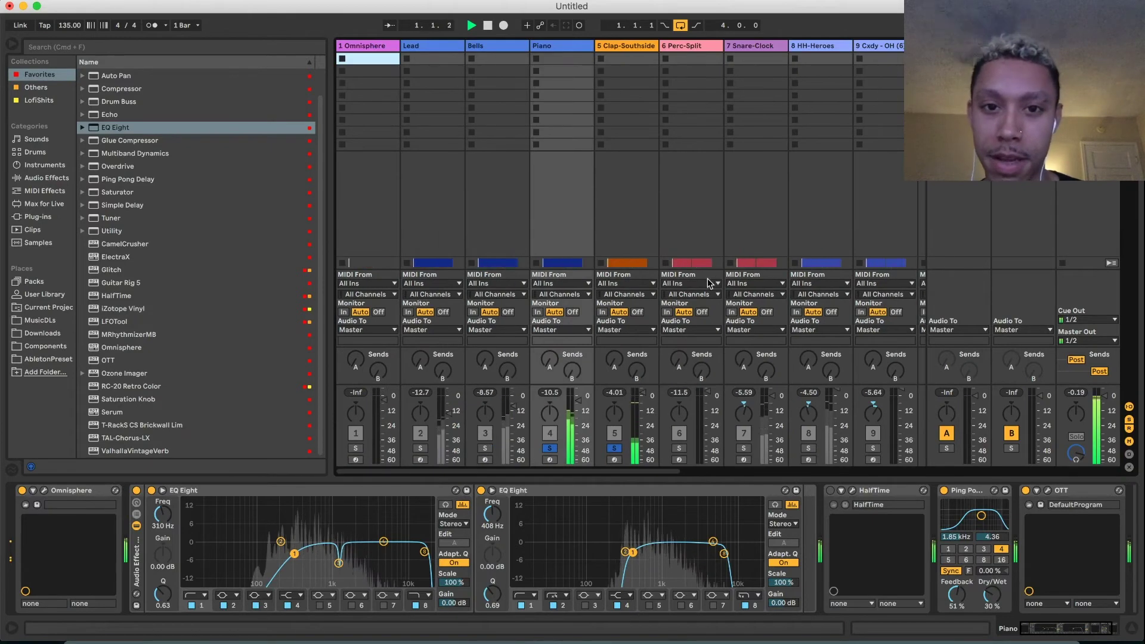
scroll(646, 297, right, 6)
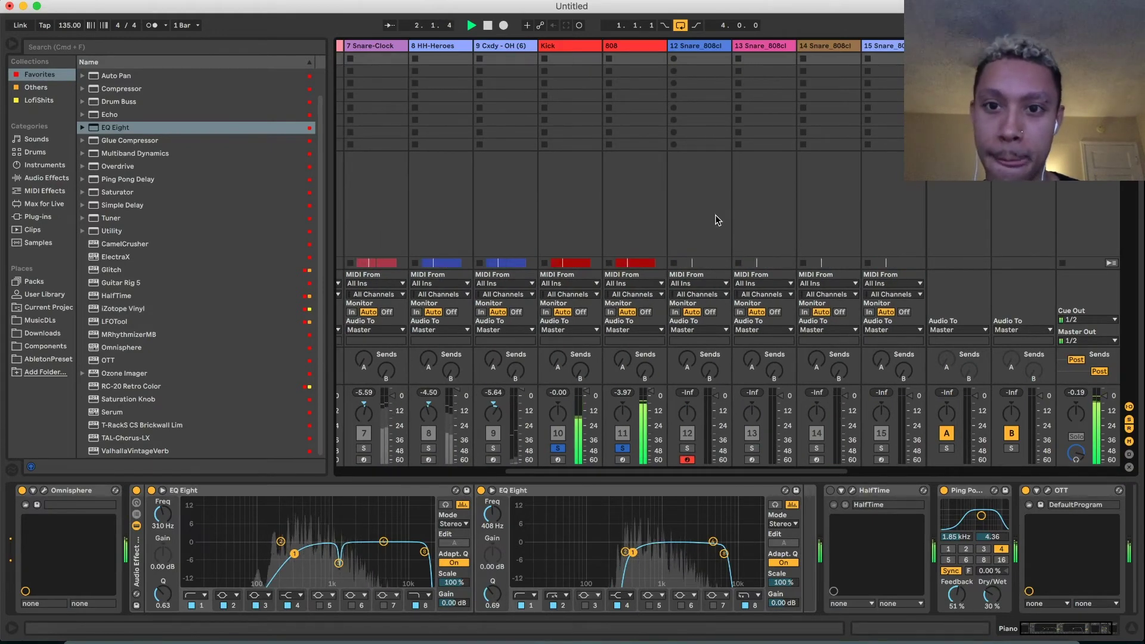
scroll(715, 217, left, 6)
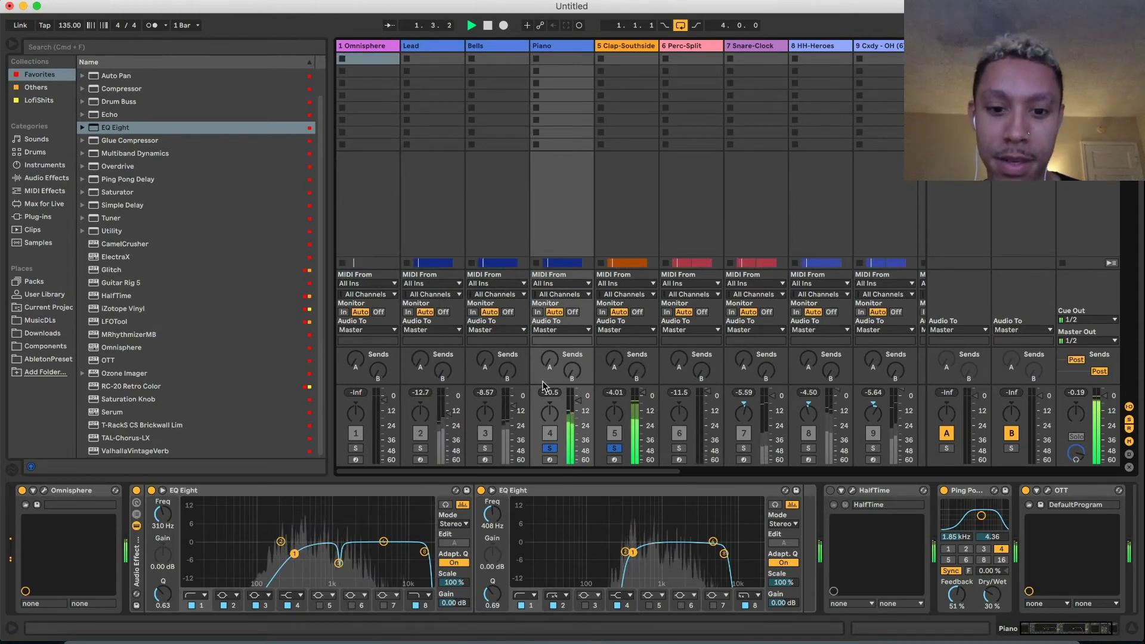
key(Tab)
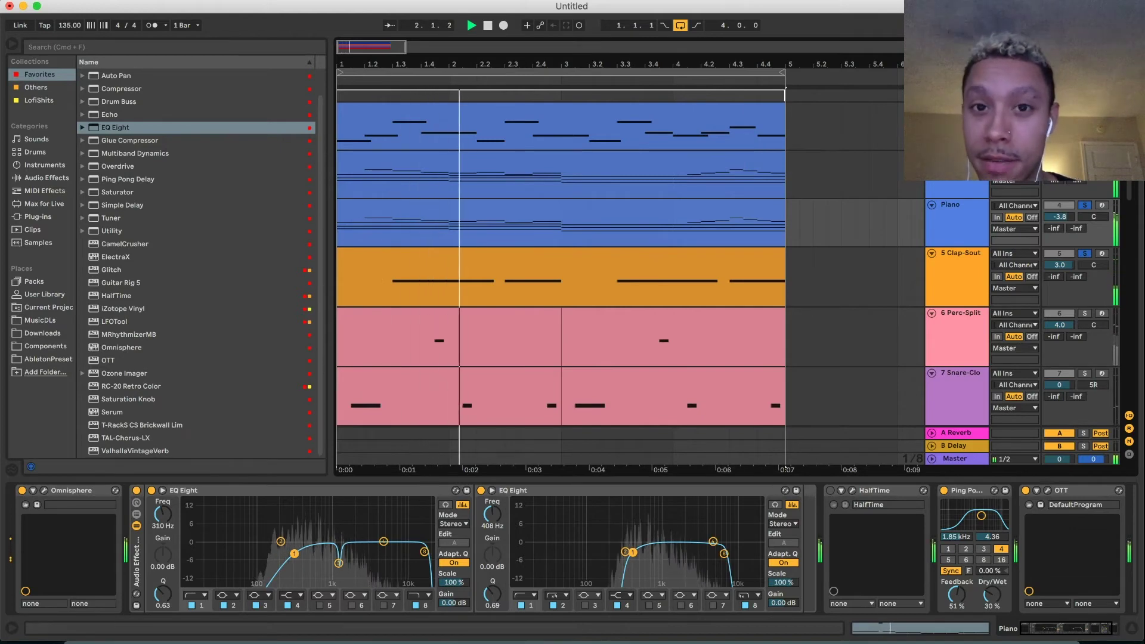
click(956, 159)
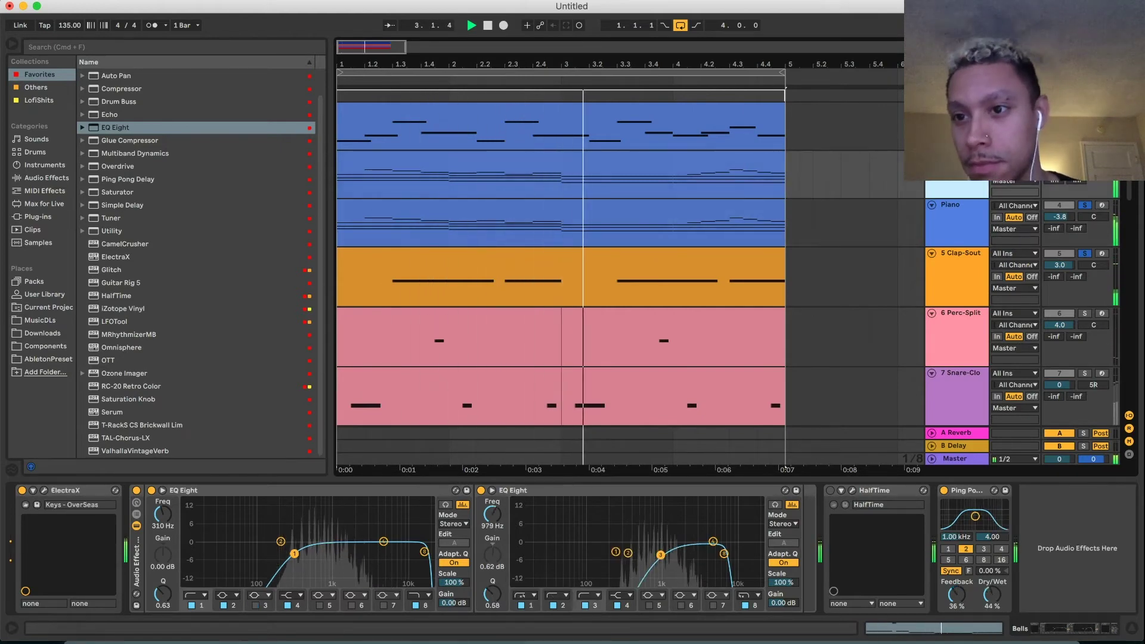
Solo the 8 HH-Heroes track, add an EQ Eight with a low cut at 587 Hz, and copy that EQ
scroll(1036, 274, down, 5)
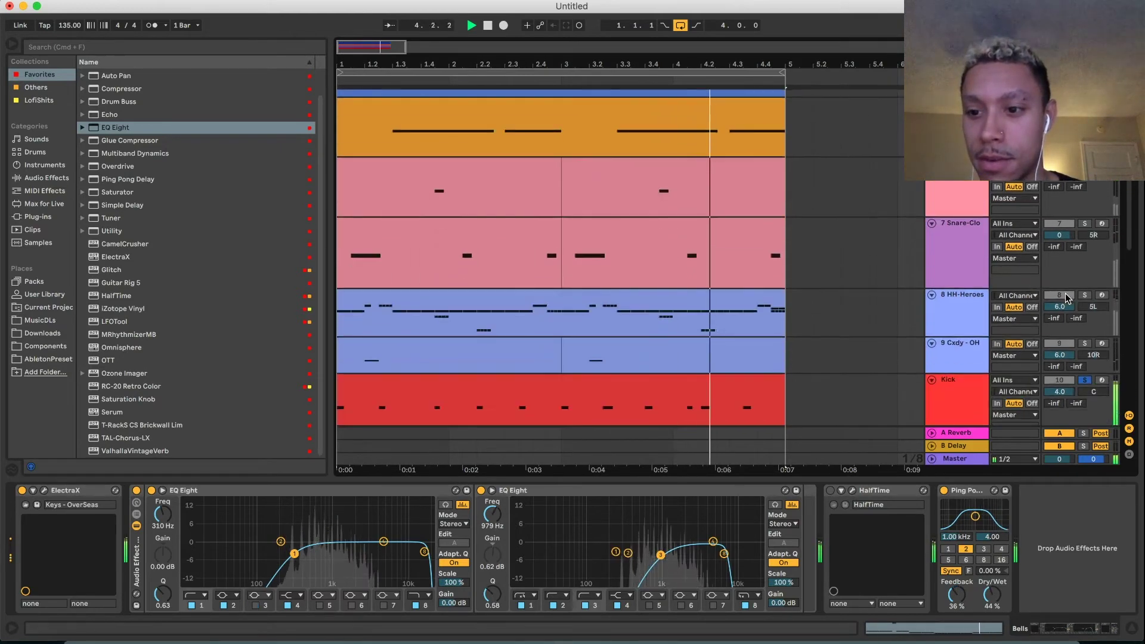
click(1084, 295)
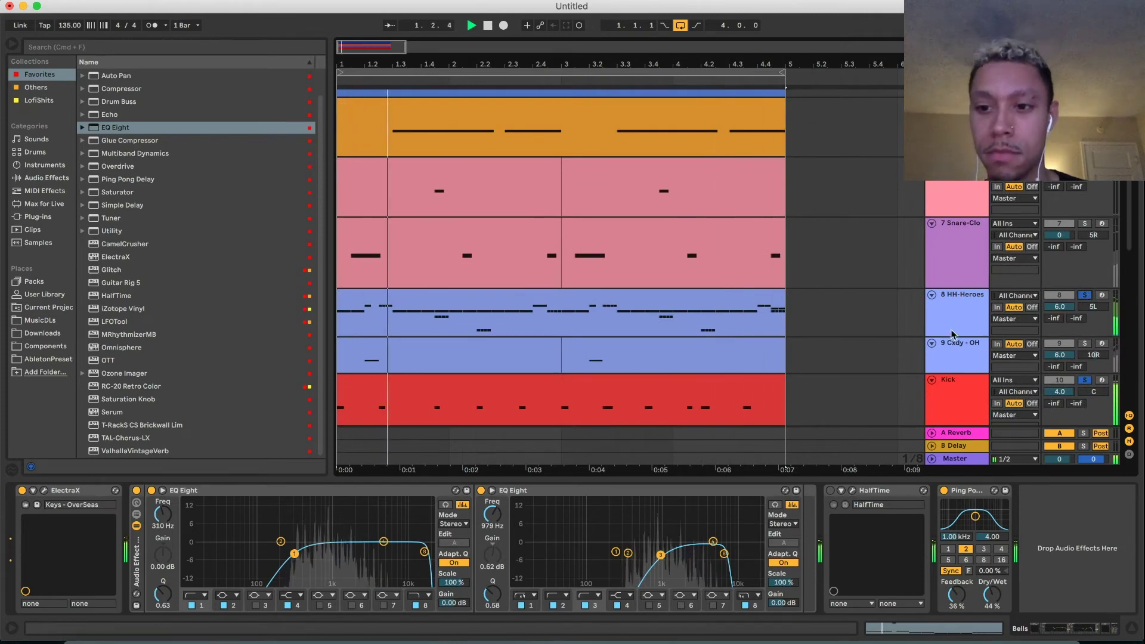
click(902, 328)
double_click(115, 128)
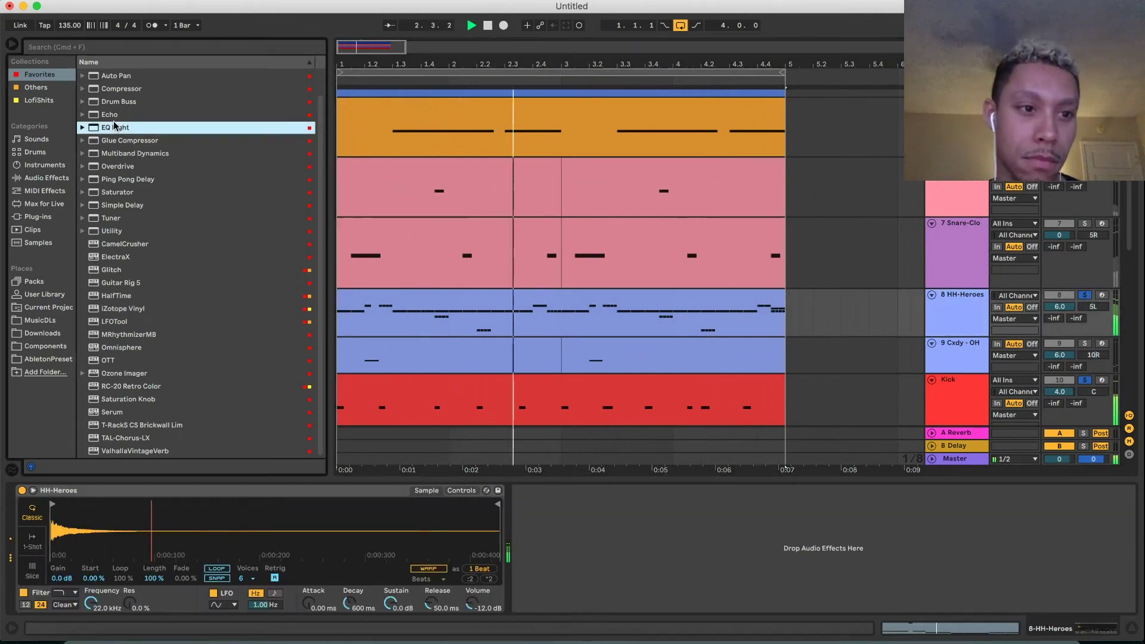
click(563, 595)
click(561, 606)
drag(588, 551, 681, 551)
click(682, 491)
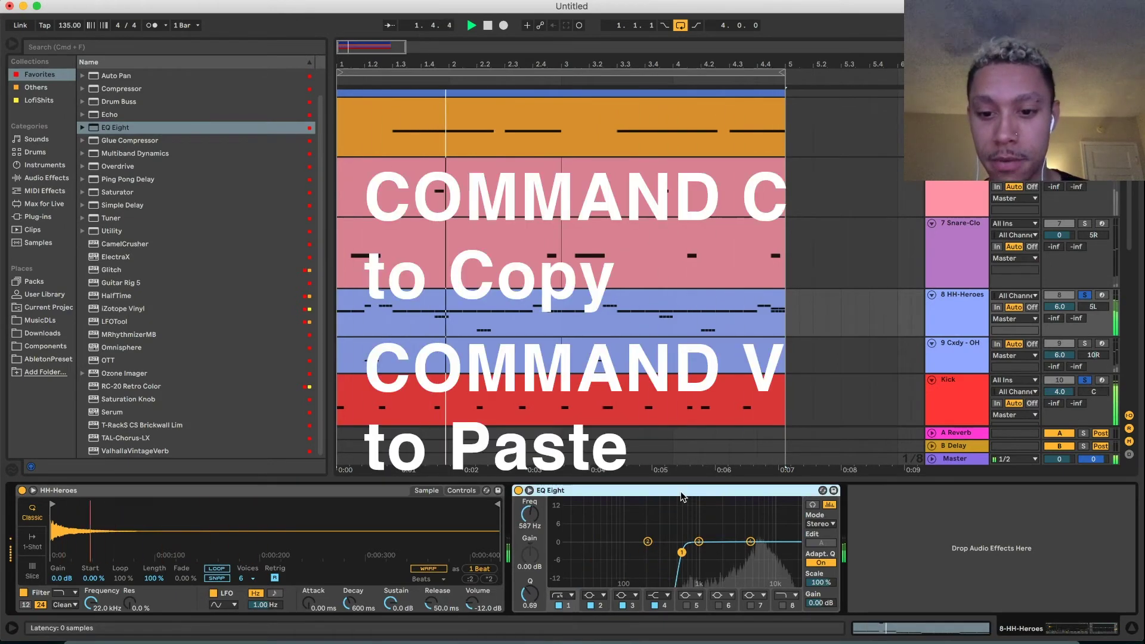
Paste the EQ Eight onto the 5 Clap-Sout track, set its low cut to 102 Hz, and copy it
scroll(839, 314, up, 4)
click(923, 247)
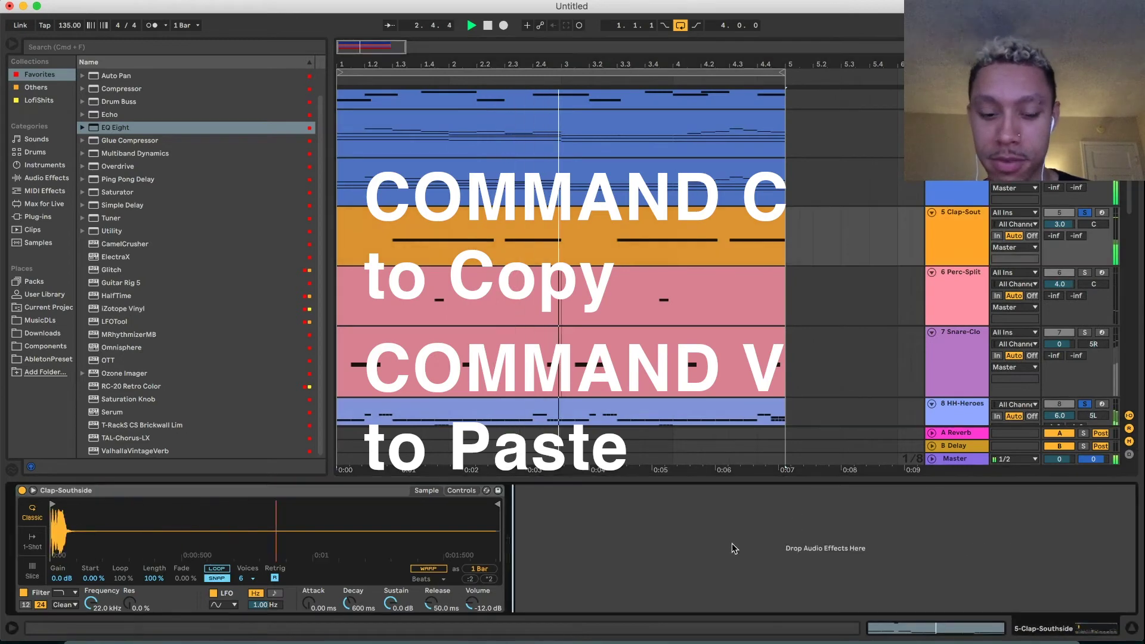
key(super+v)
drag(681, 552, 625, 552)
click(643, 490)
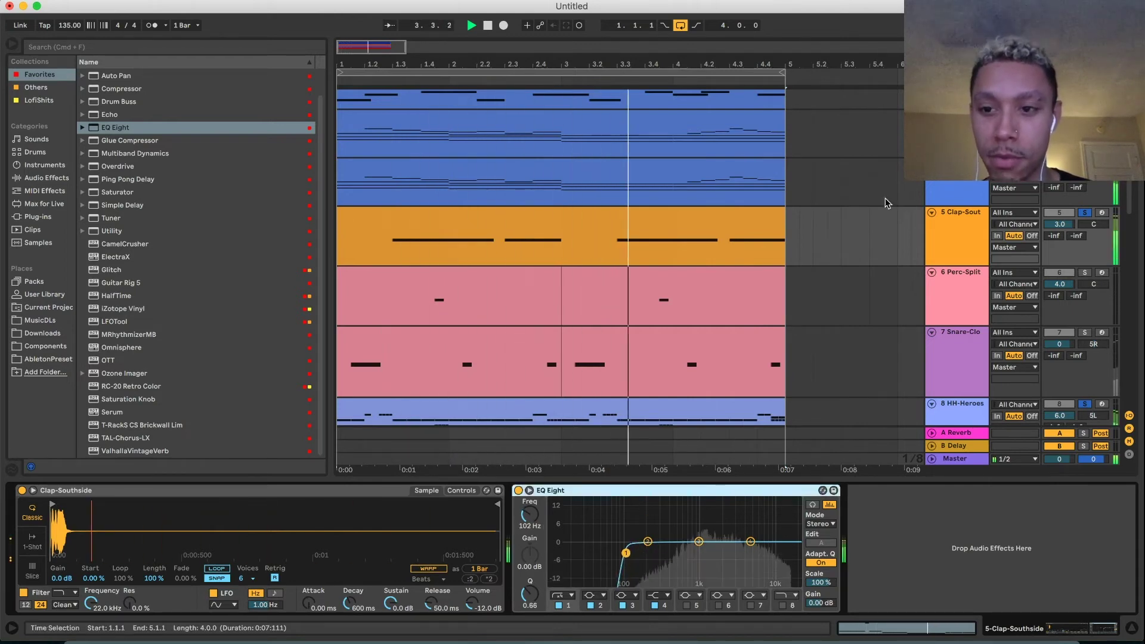
Paste the clap's EQ Eight onto the 6 Perc-Split track and solo that track
click(958, 303)
click(815, 547)
key(super+v)
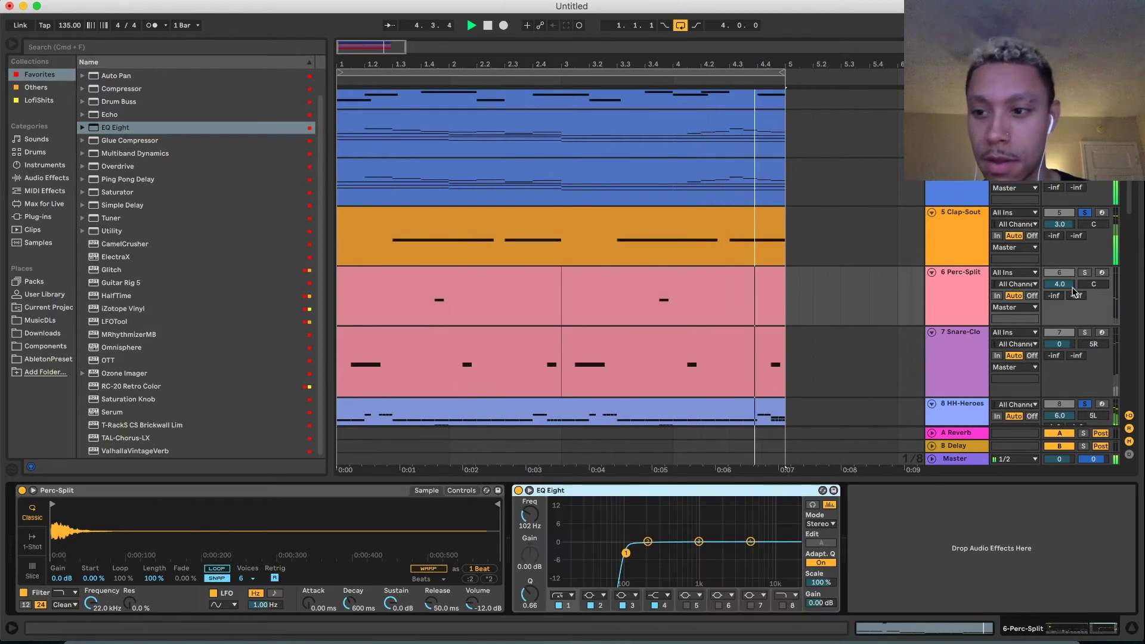
click(974, 307)
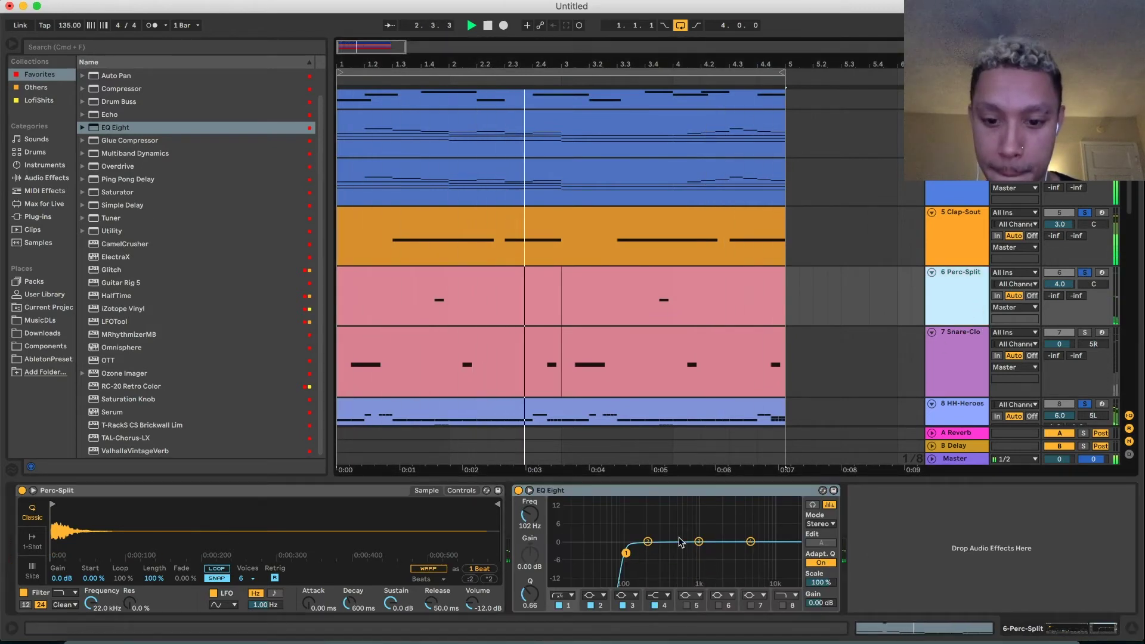
click(1058, 285)
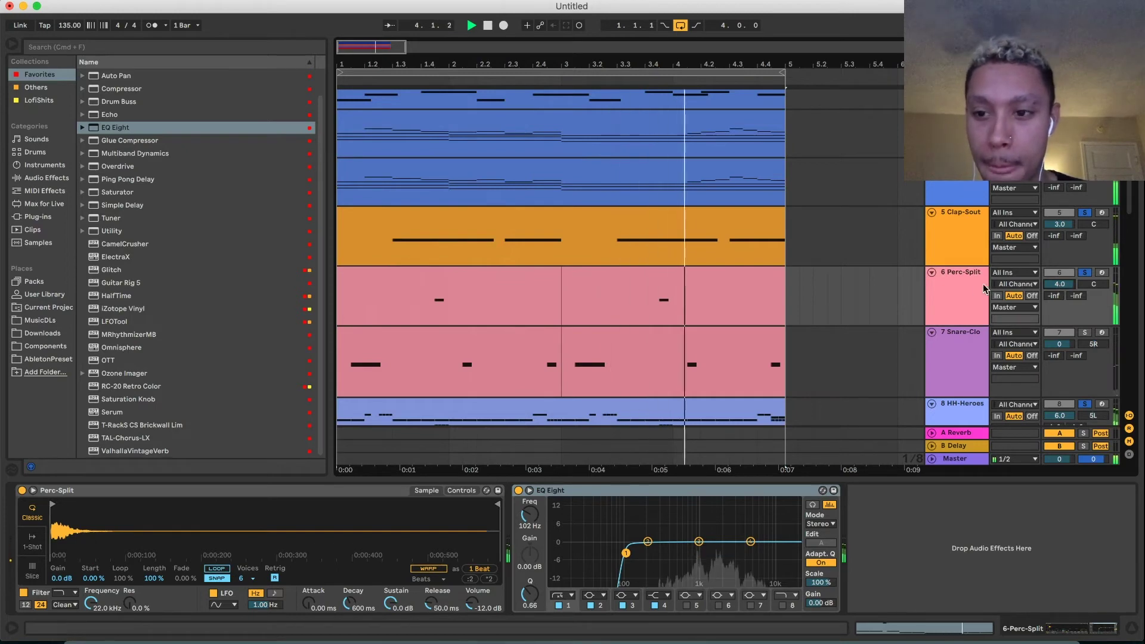
Solo the 7 Snare-Clo track and paste the same 102 Hz low-cut EQ Eight onto it
click(961, 349)
click(1085, 332)
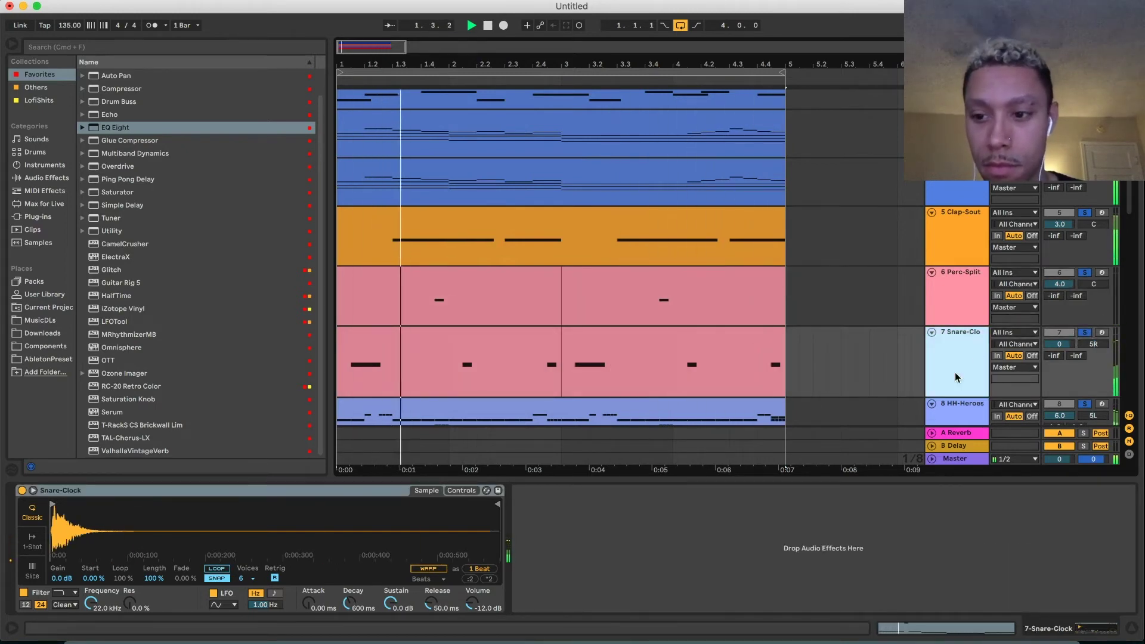
click(814, 535)
drag(814, 535, 814, 535)
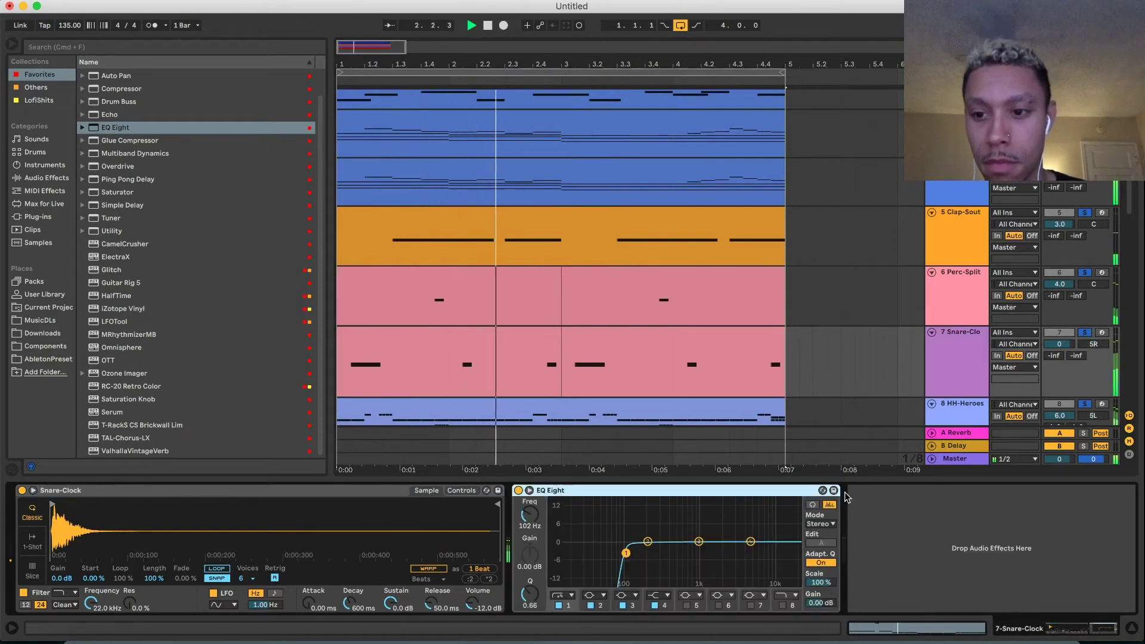
Set the 6 Perc-Split track's volume to 6.0 dB and the 7 Snare-Clo track's volume to 2.0 dB
click(956, 368)
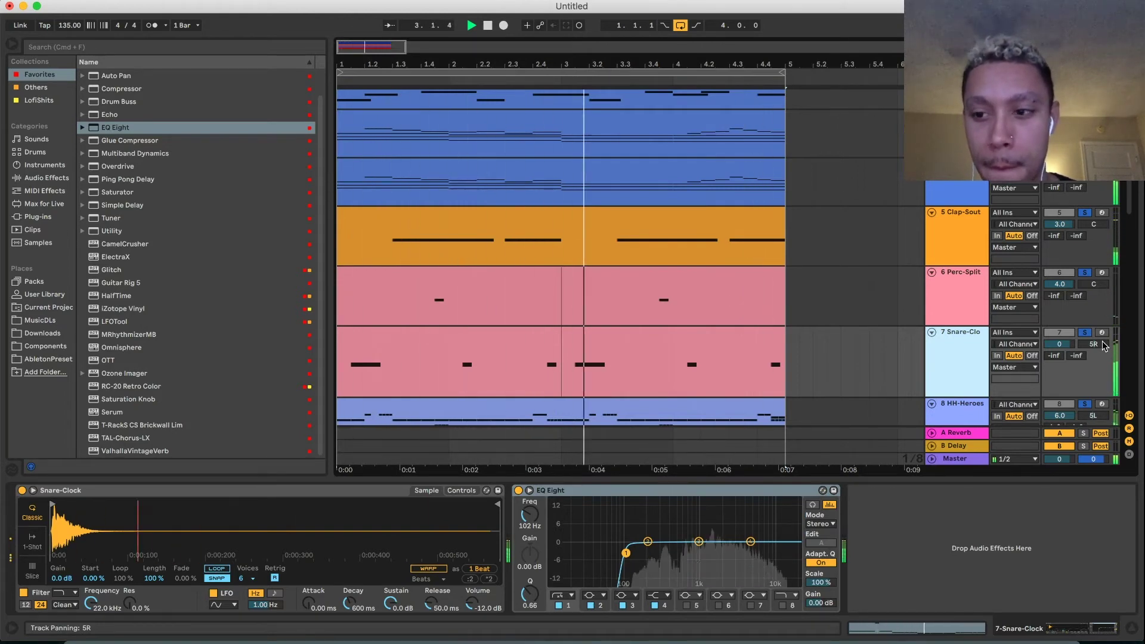
click(1073, 342)
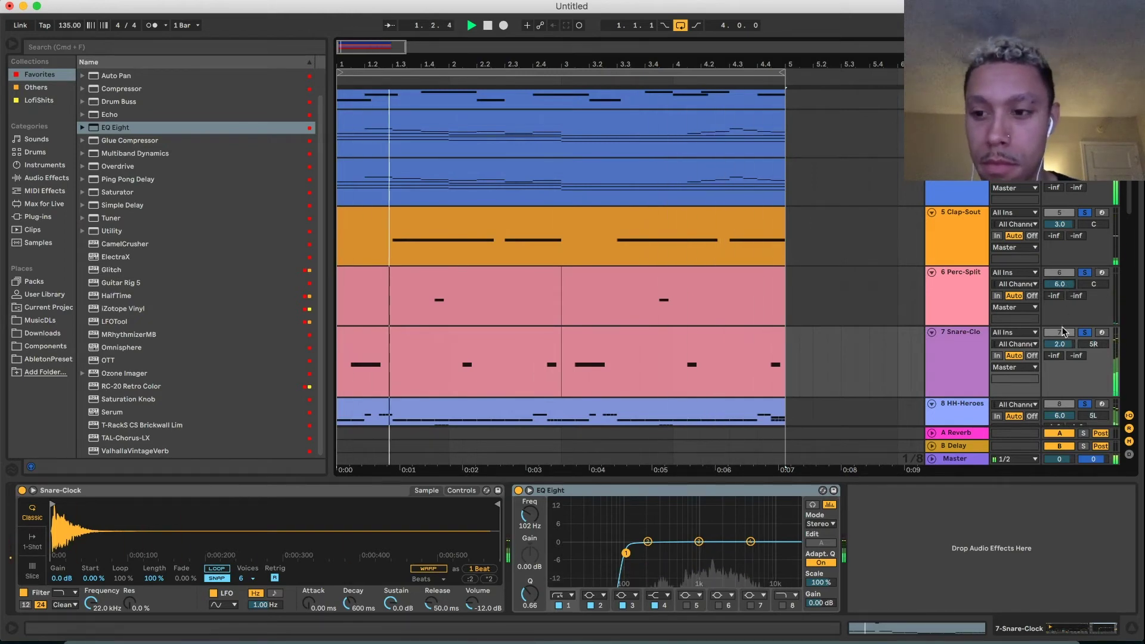
On the snare's EQ Eight, set the low cut to 495 Hz and boost band 4 by 1.61 dB at 3.59 kHz
click(648, 553)
click(629, 555)
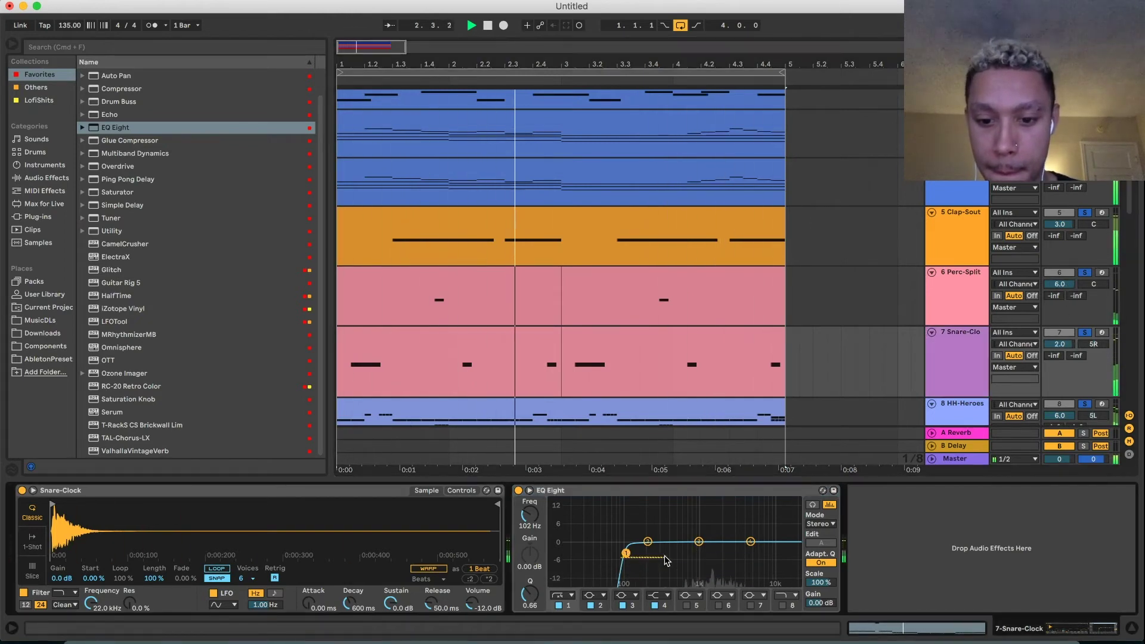
drag(626, 554, 675, 552)
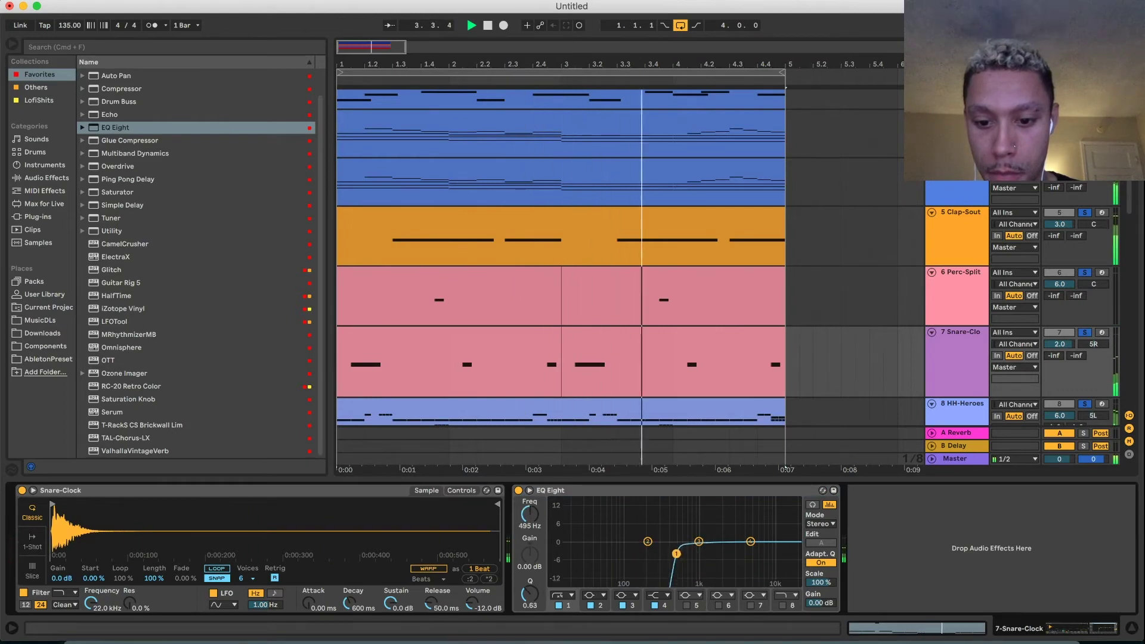
click(950, 332)
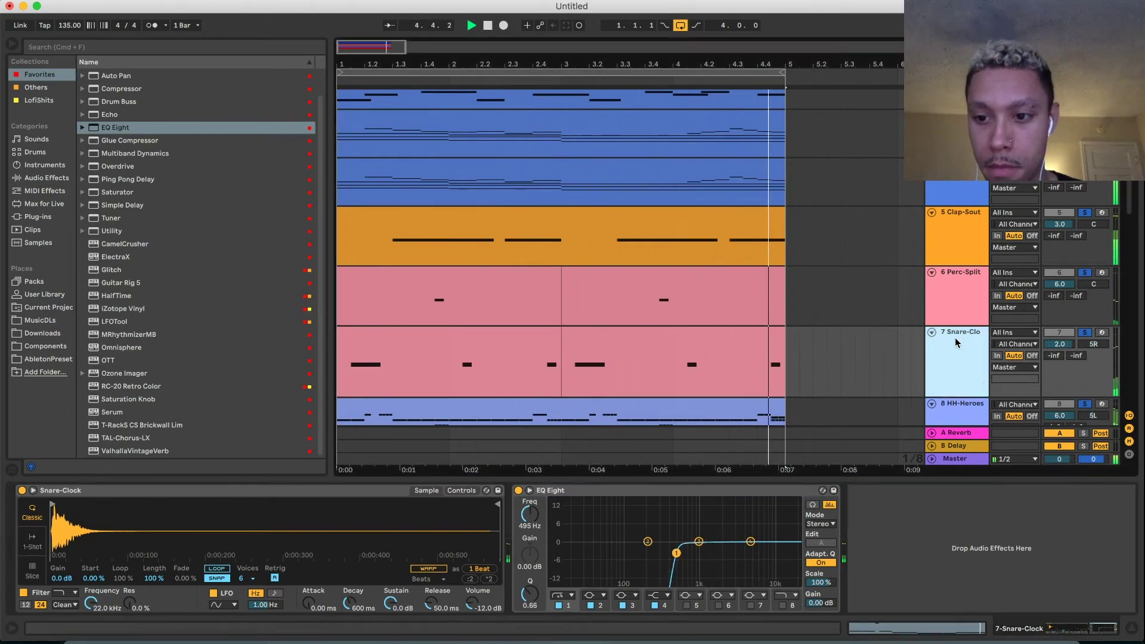
scroll(950, 332, down, 3)
drag(750, 542, 739, 539)
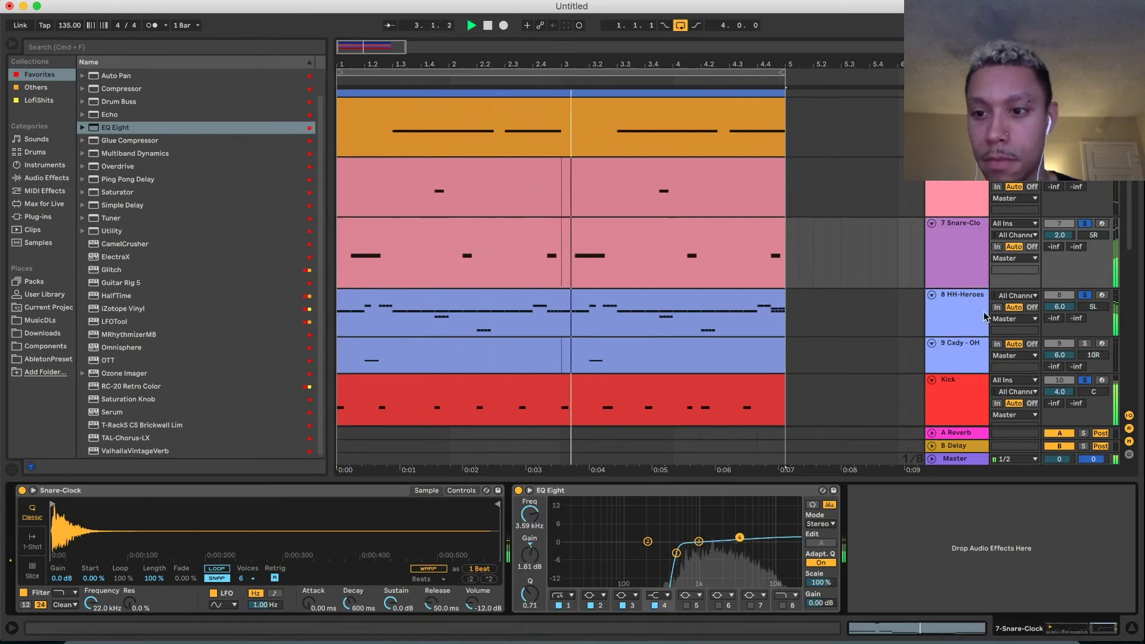
Make the 8 HH-Heroes track slightly taller, solo the 9 Cxdy - OH track, and set its volume to 4.0 dB
click(1083, 313)
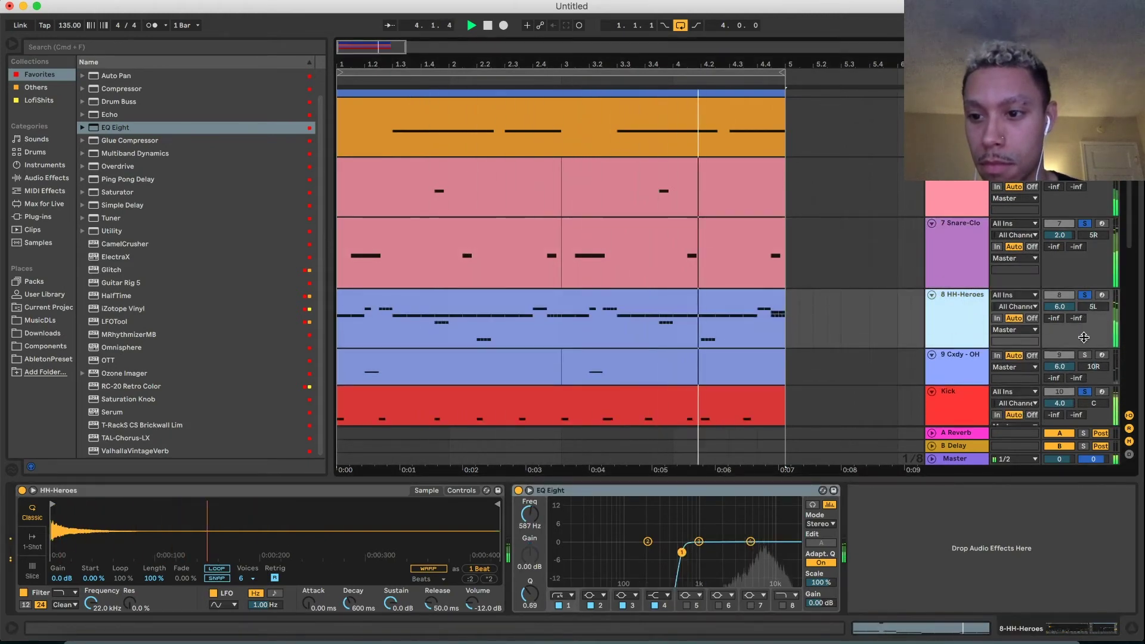
click(1084, 355)
click(966, 367)
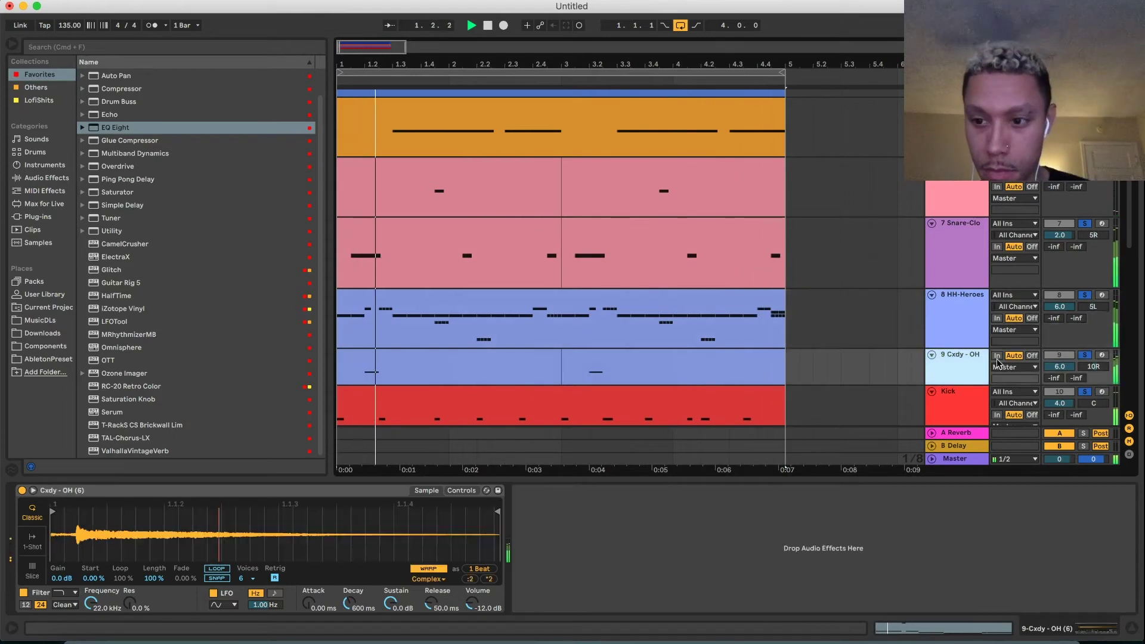
drag(1059, 366, 1059, 387)
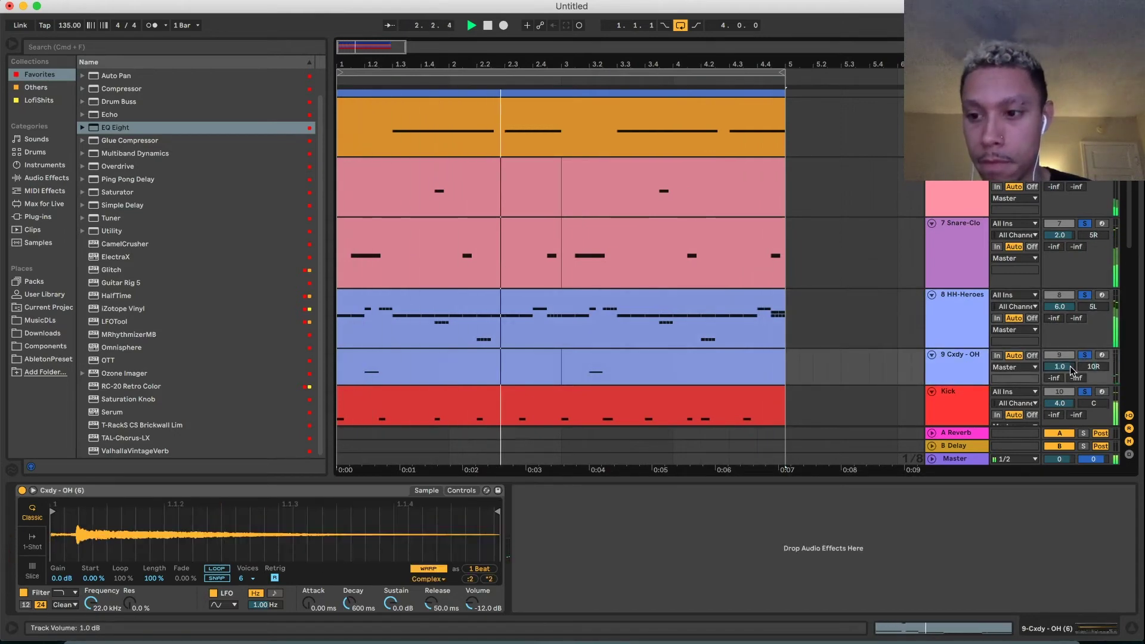
drag(1069, 369, 1068, 363)
Add ValhallaVintageVerb to the 9 Cxdy - OH track and load the DarkSnareReverb preset
click(967, 371)
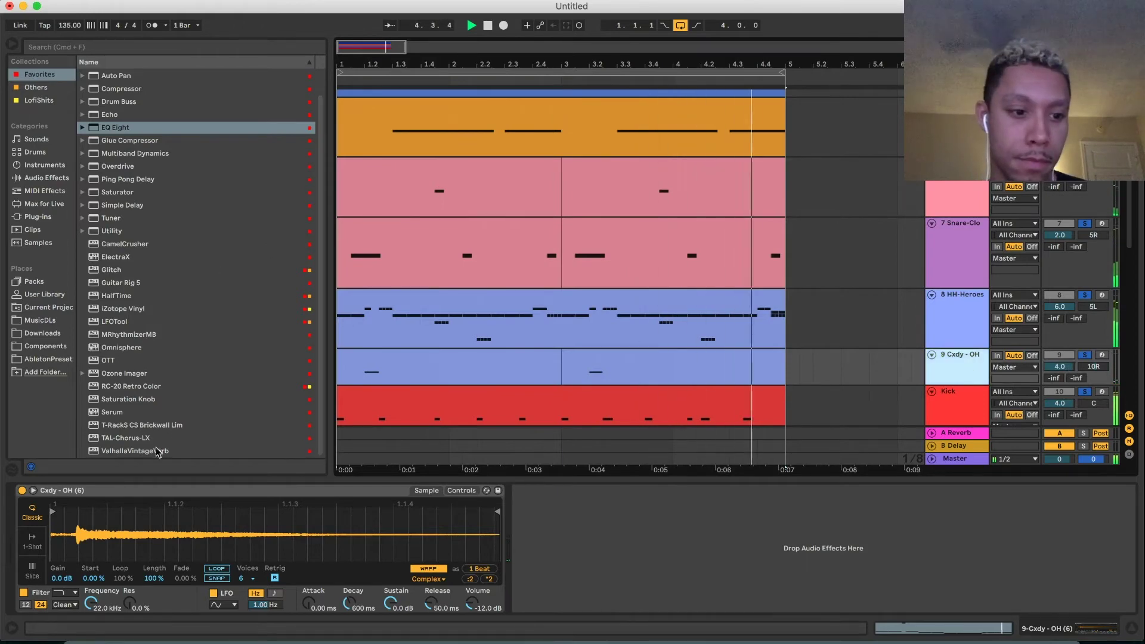
double_click(143, 451)
click(605, 379)
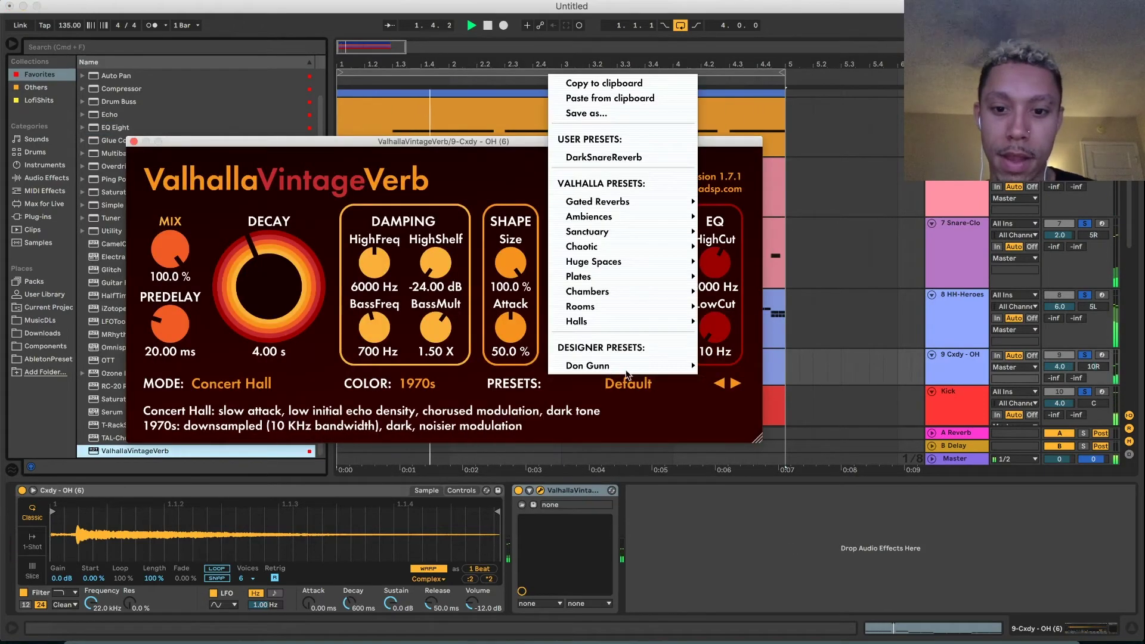
click(622, 159)
Set the open hat reverb's mix to about 17.6% and its decay to 1.54 s, then close the plugin window
drag(170, 250, 170, 227)
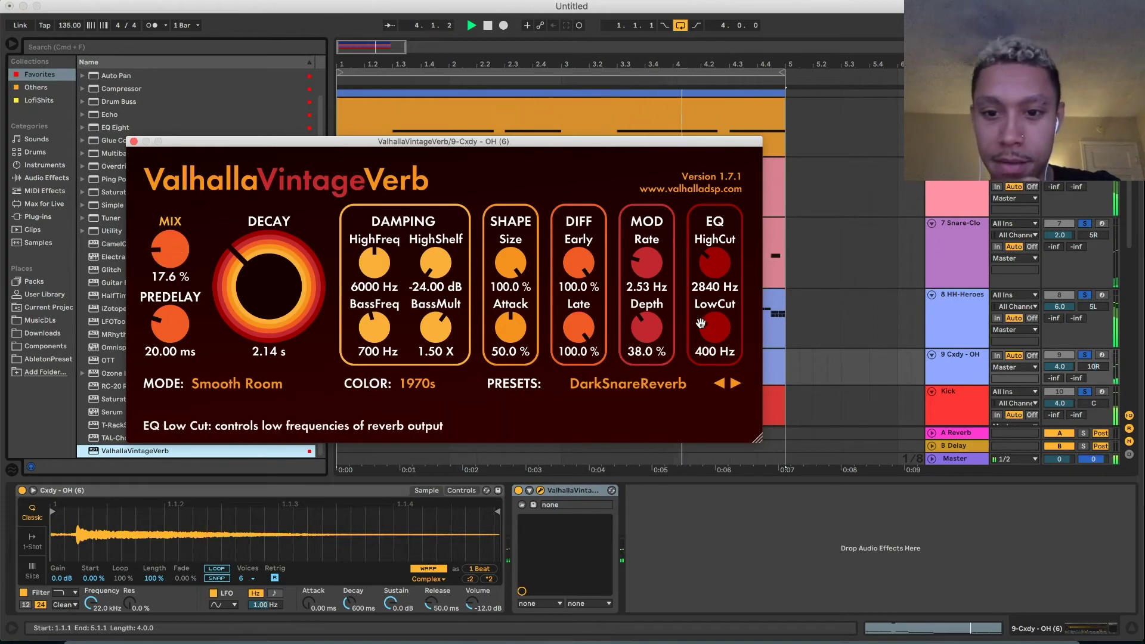
drag(269, 286, 268, 307)
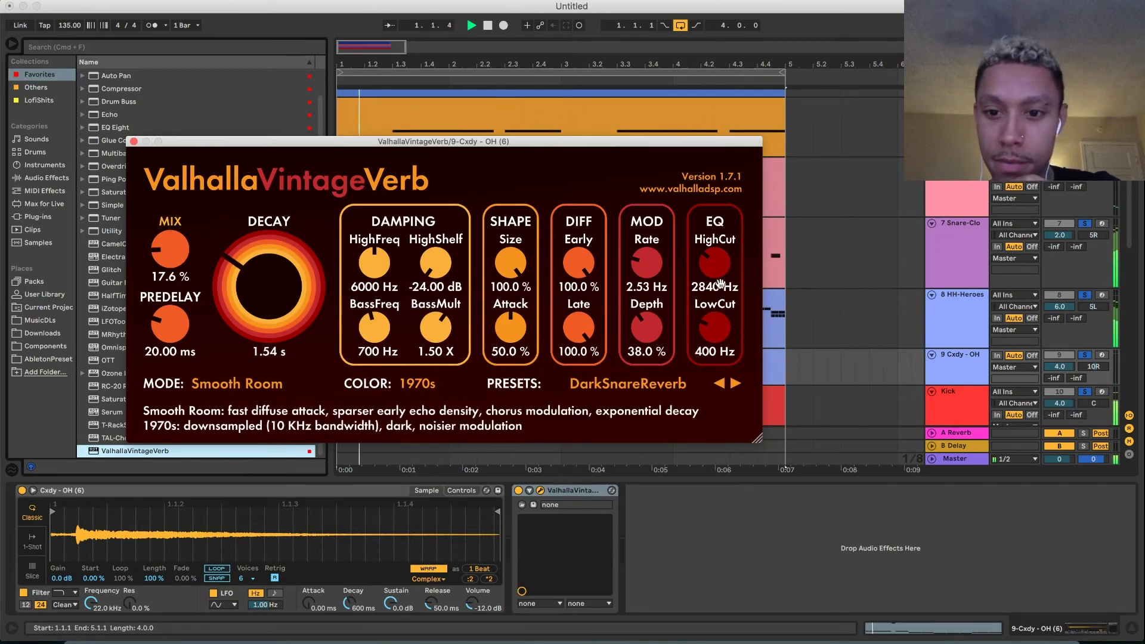
drag(167, 244, 167, 247)
click(134, 141)
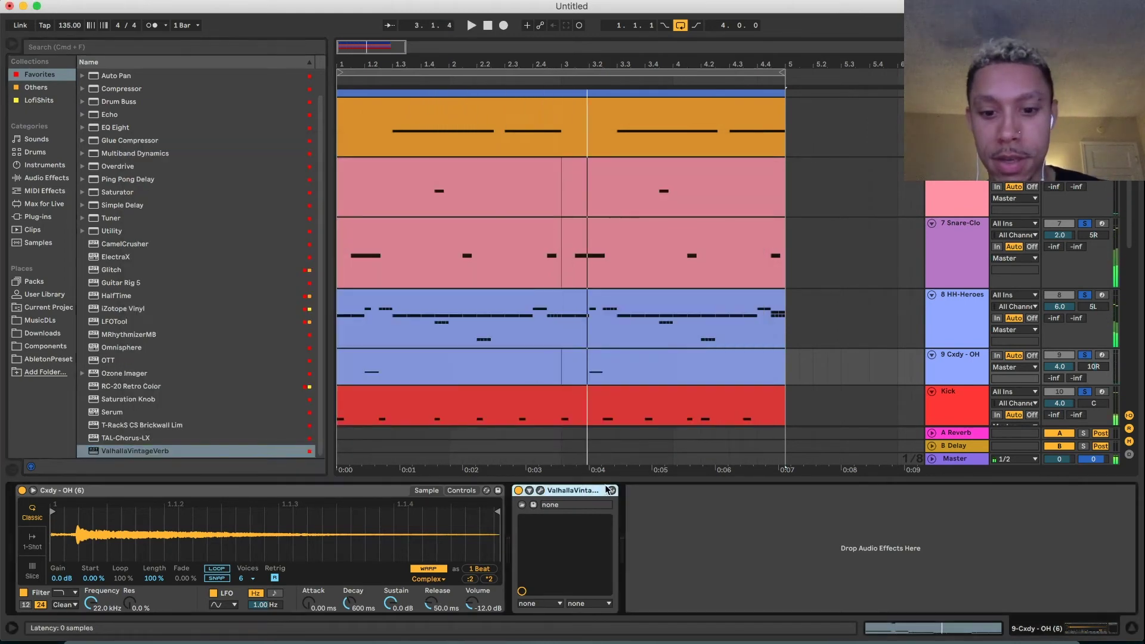
Copy the open hat's ValhallaVintageVerb onto the 8 HH-Heroes track and add the stock Reverb effect after it
click(967, 309)
drag(886, 543, 886, 543)
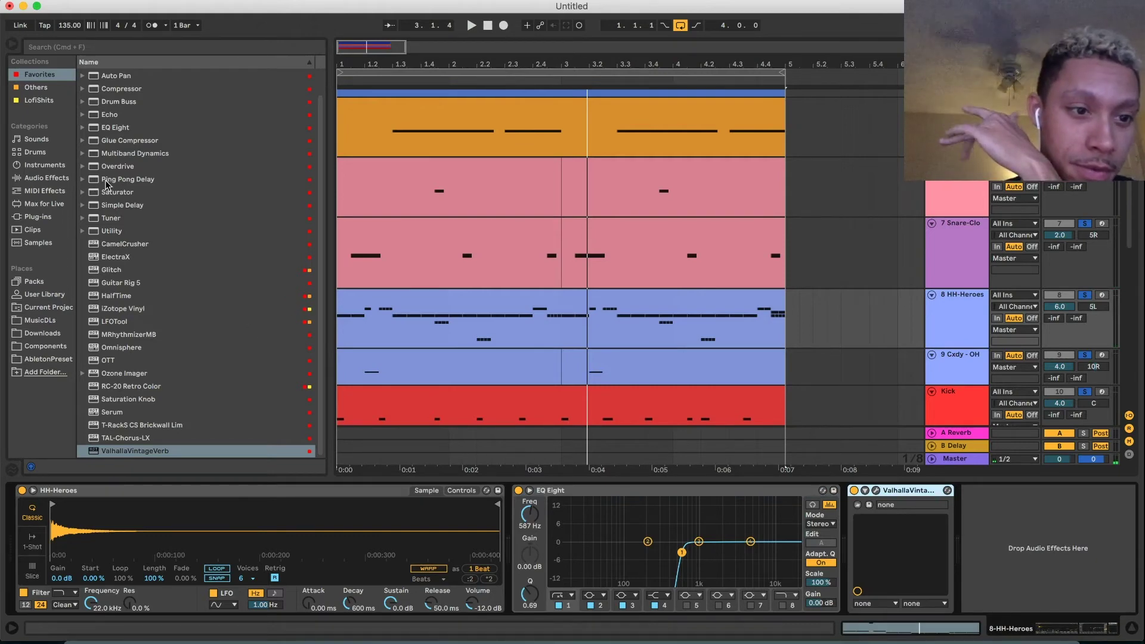
scroll(124, 160, up, 2)
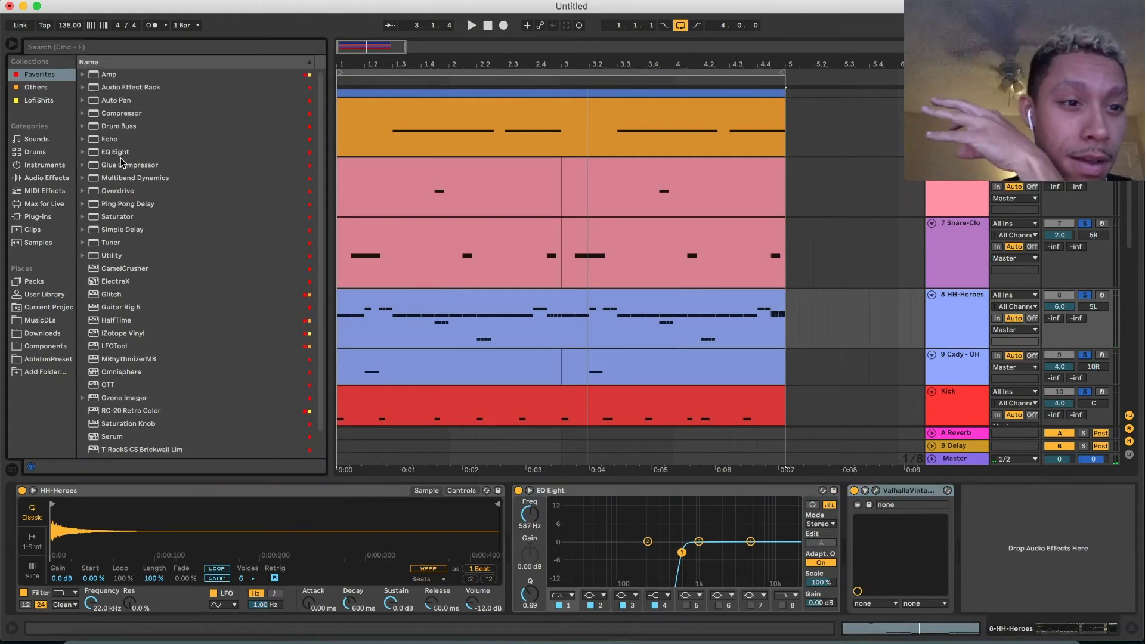
click(51, 177)
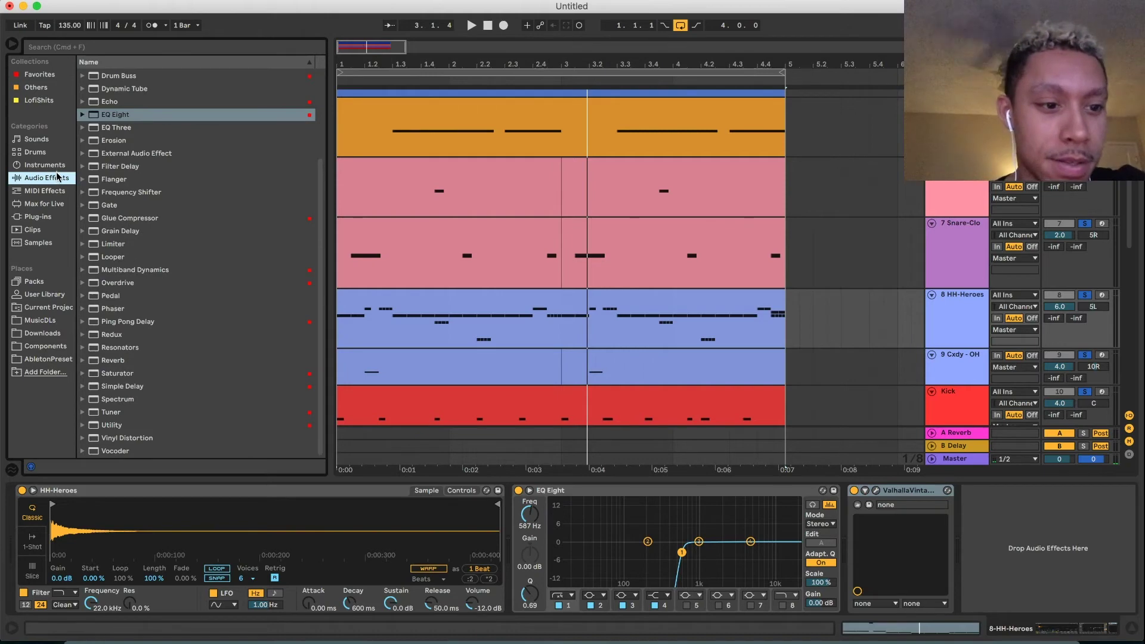
double_click(129, 361)
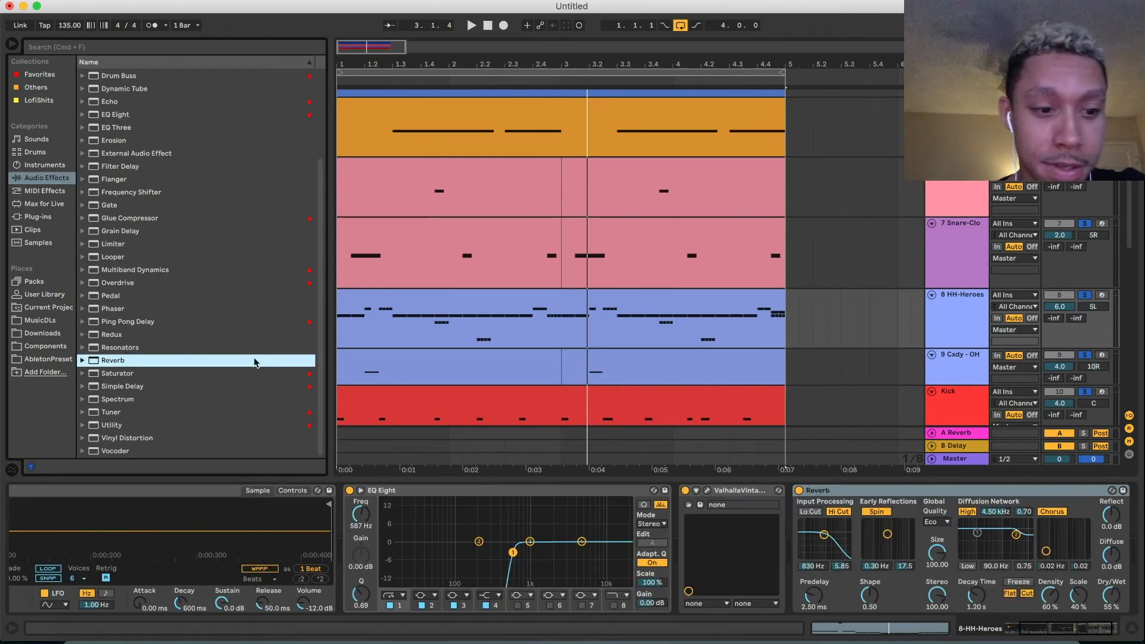
Solo 8 HH-Heroes, set its Reverb dry/wet to 8.7% during playback, and remove ValhallaVintageVerb from the track
click(685, 490)
drag(1117, 606, 1117, 591)
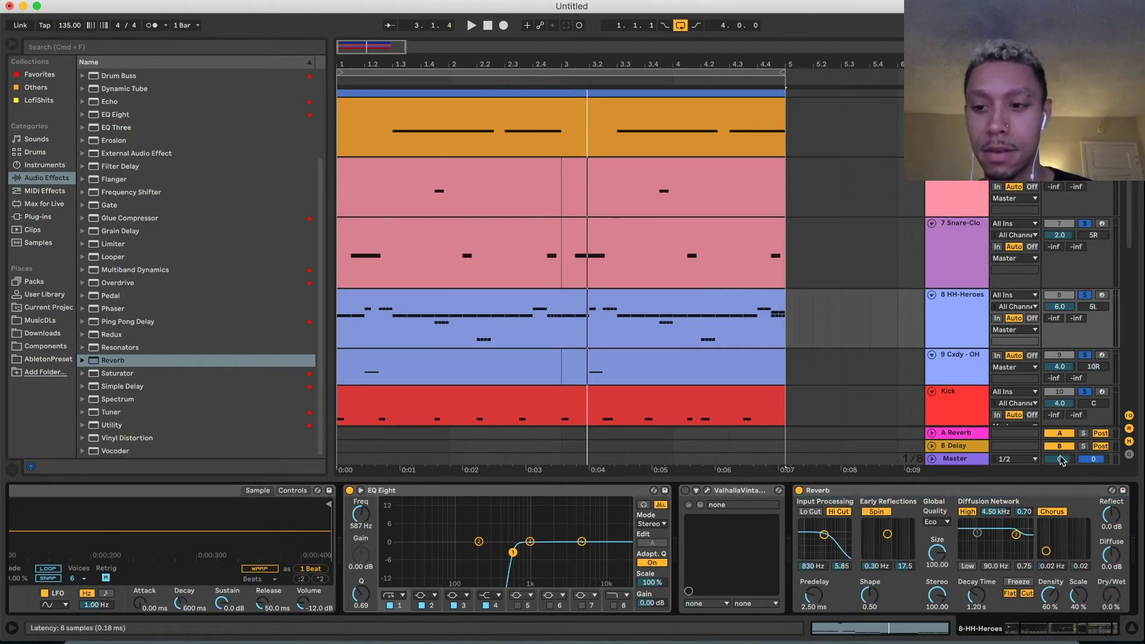
click(1085, 295)
key(space)
drag(1113, 597, 1118, 584)
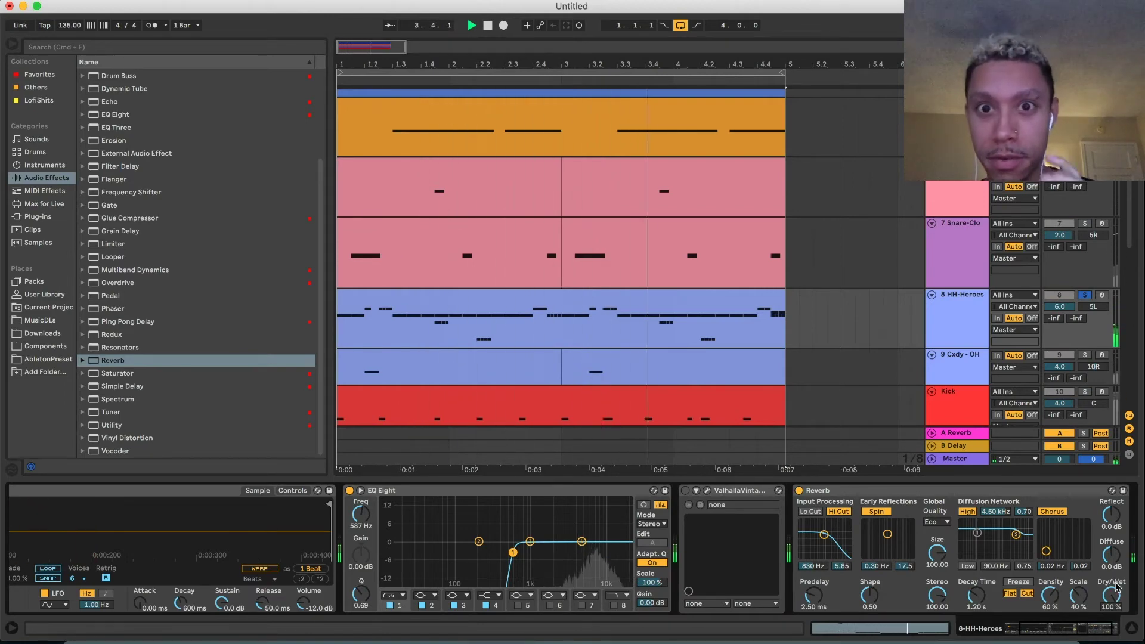
drag(1110, 594, 1111, 604)
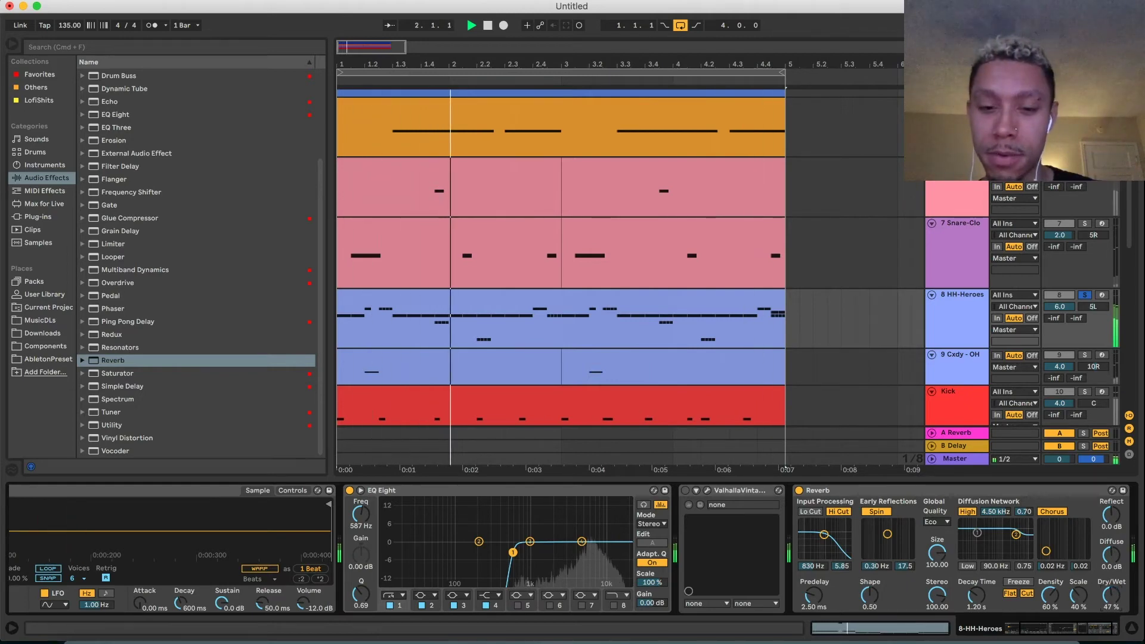
drag(1111, 595, 1111, 600)
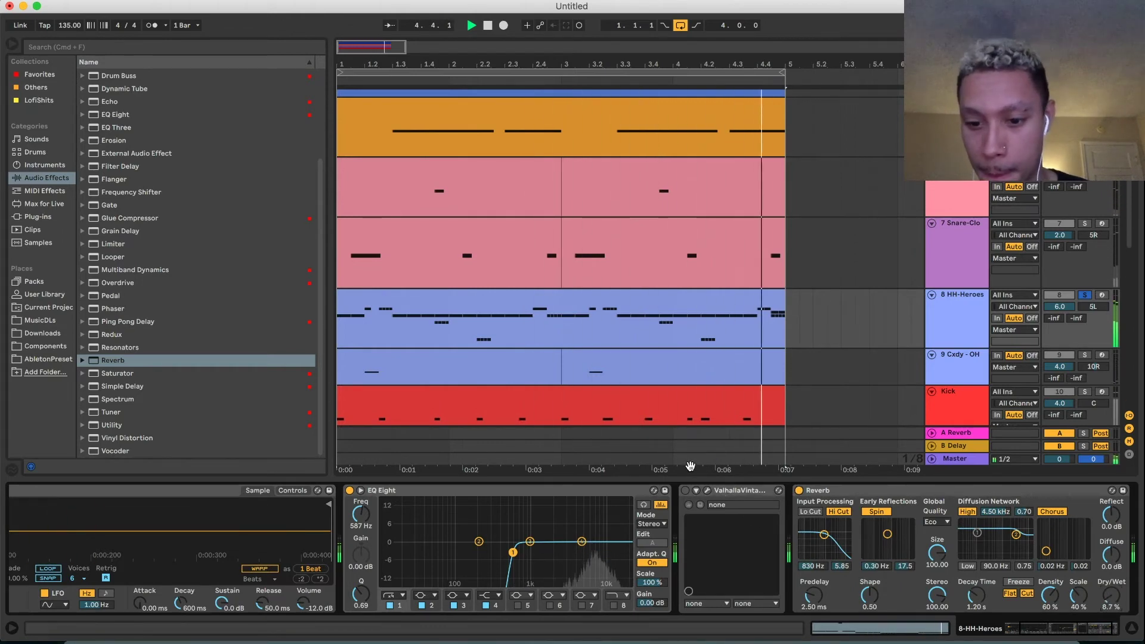
click(721, 493)
key(Delete)
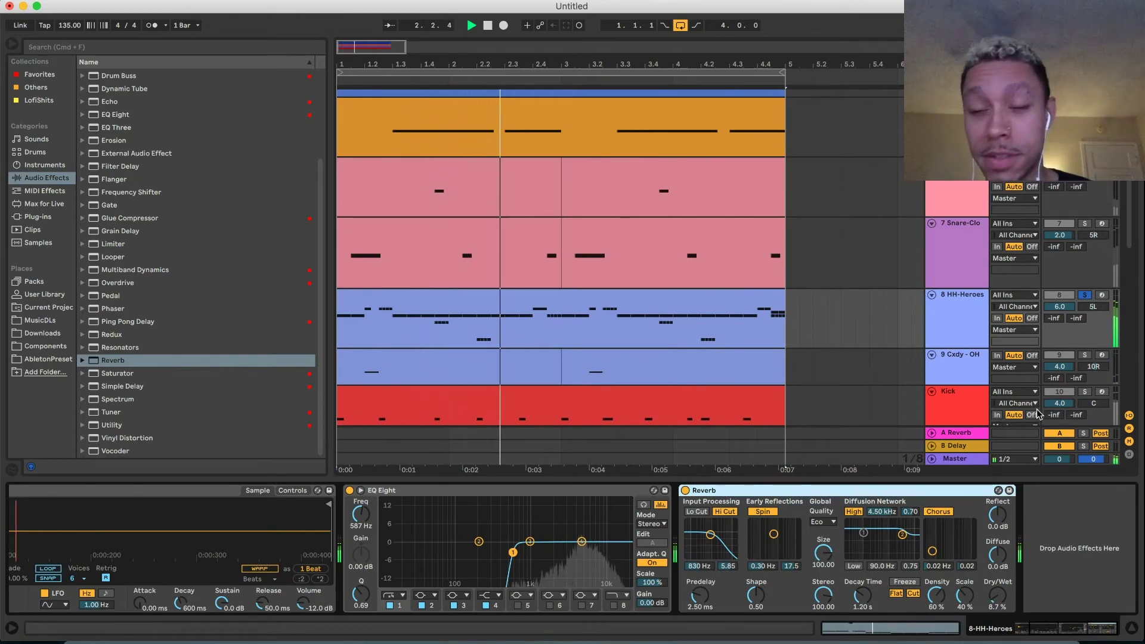
Solo the open hat together with 8 HH-Heroes, set the hi-hat Reverb's decay time to 776 ms, and arm 8 HH-Heroes
click(1084, 355)
super+click(1084, 295)
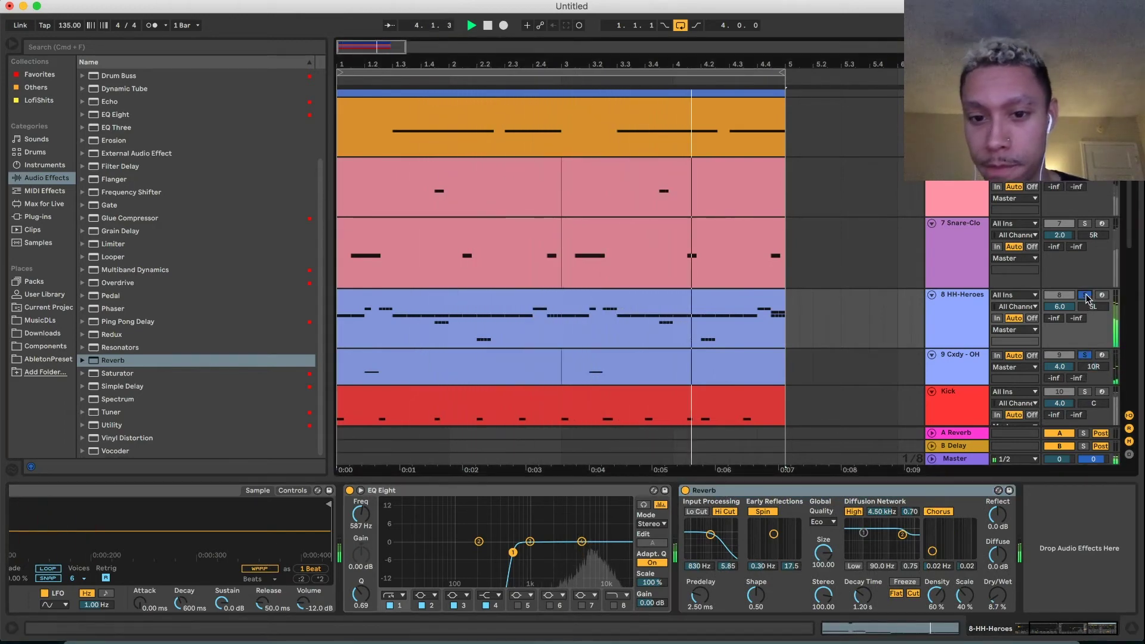
drag(871, 598, 862, 599)
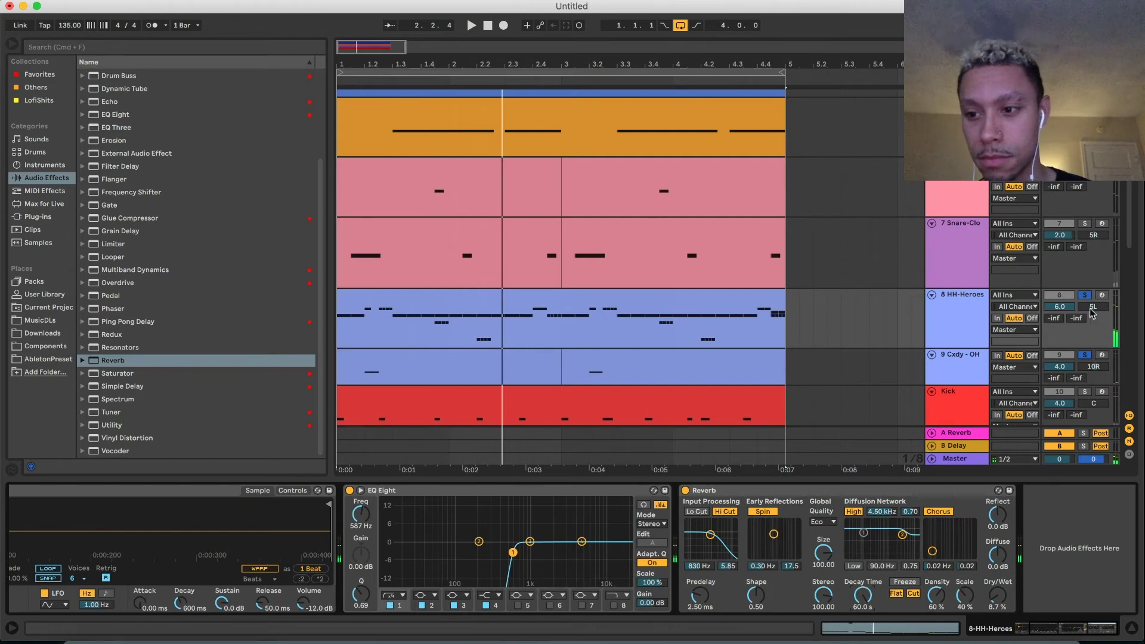
click(1102, 295)
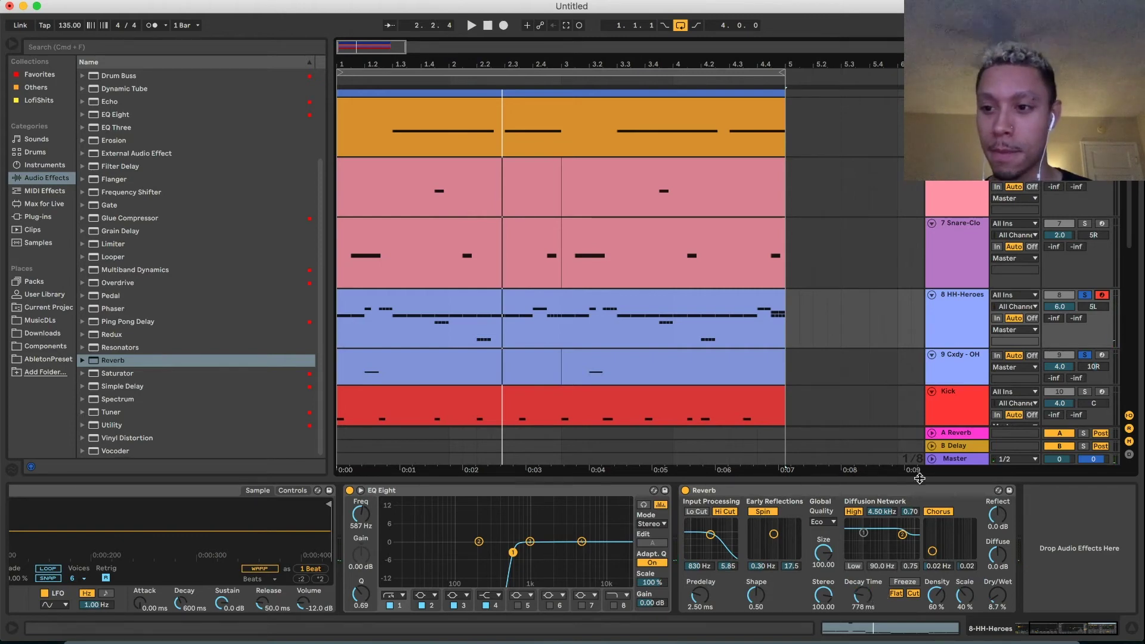
Reduce the 808 track's height slightly and set the Master track's Utility gain to -7.00 dB during playback
key(space)
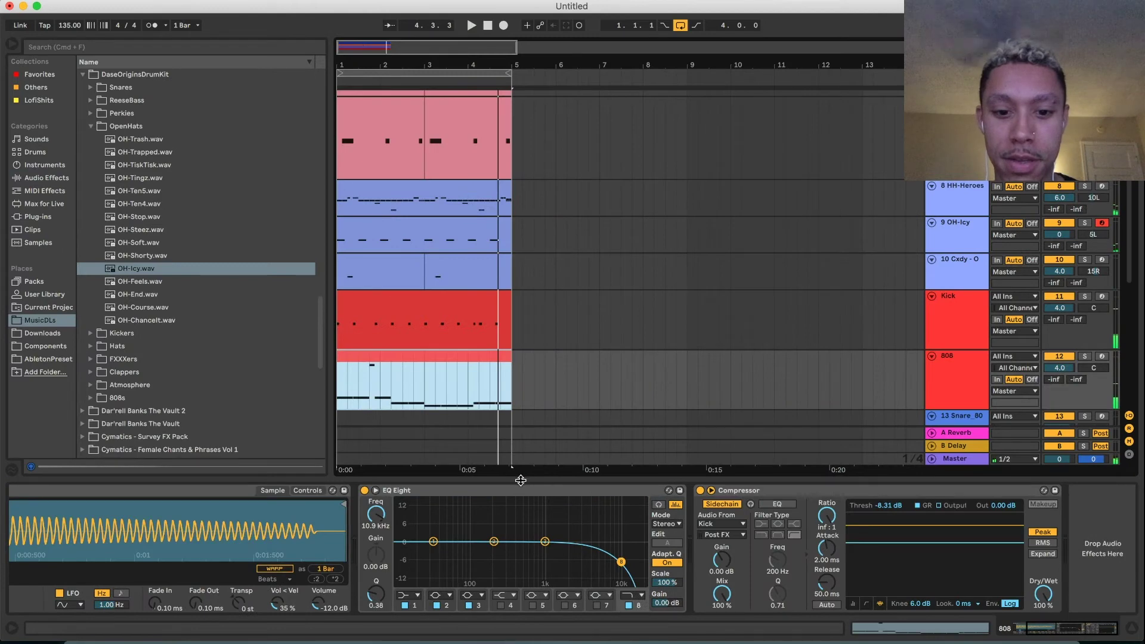
drag(947, 409, 948, 394)
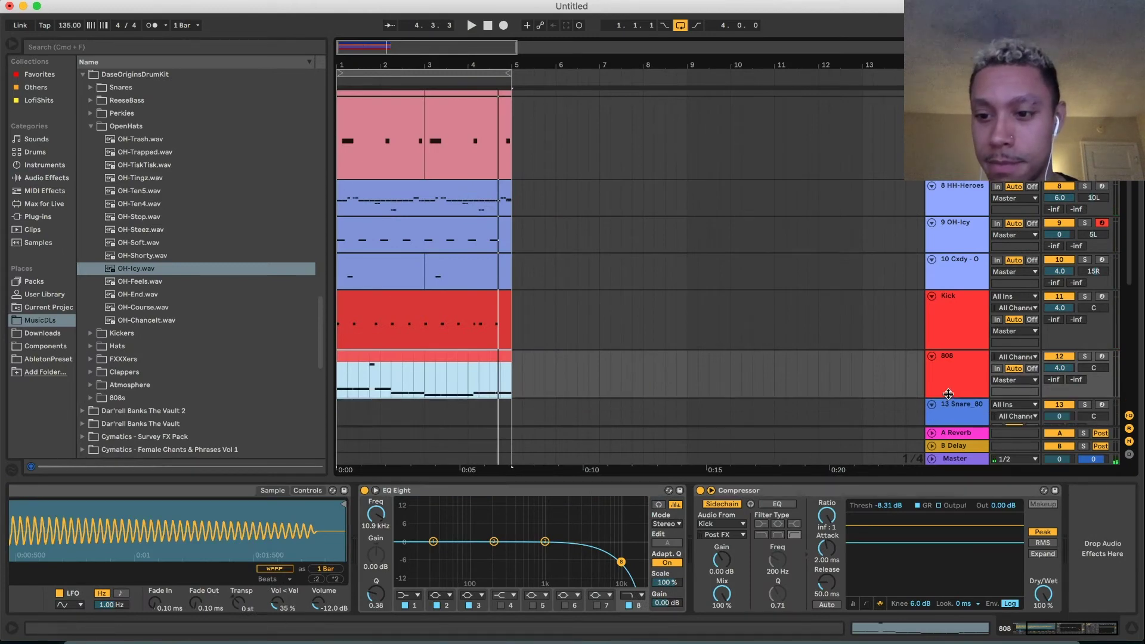
click(955, 459)
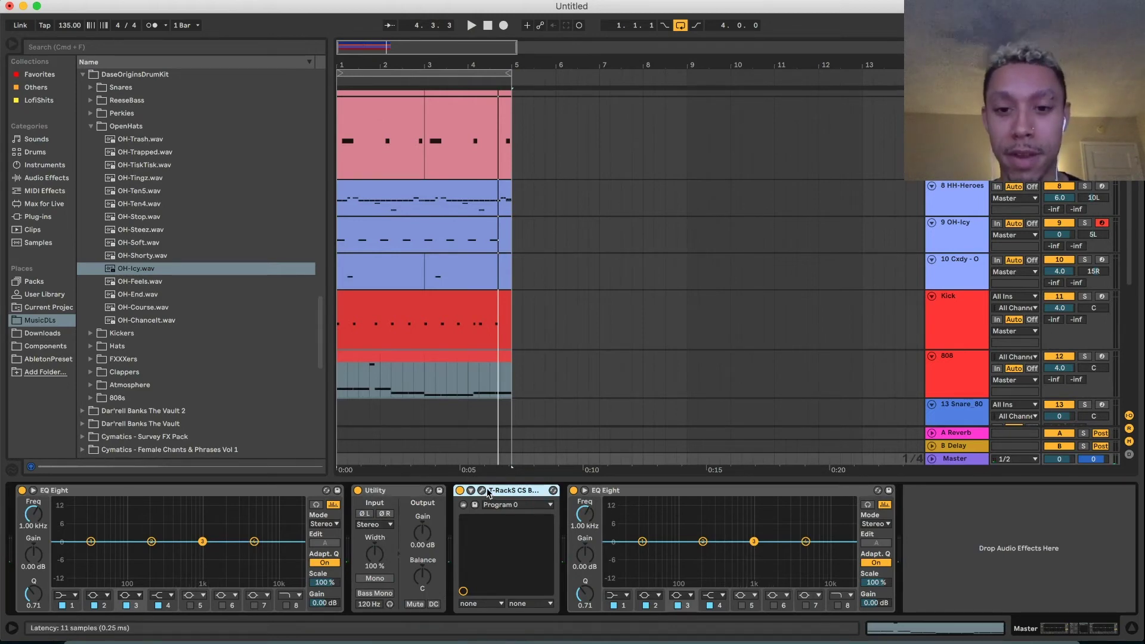
key(space)
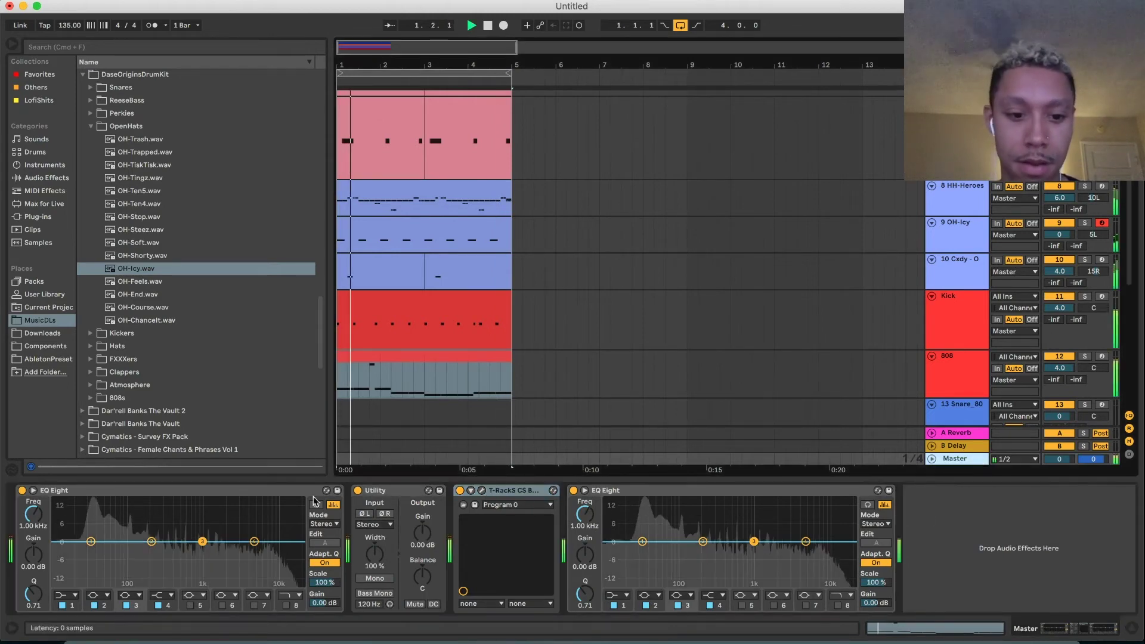
drag(429, 540, 431, 541)
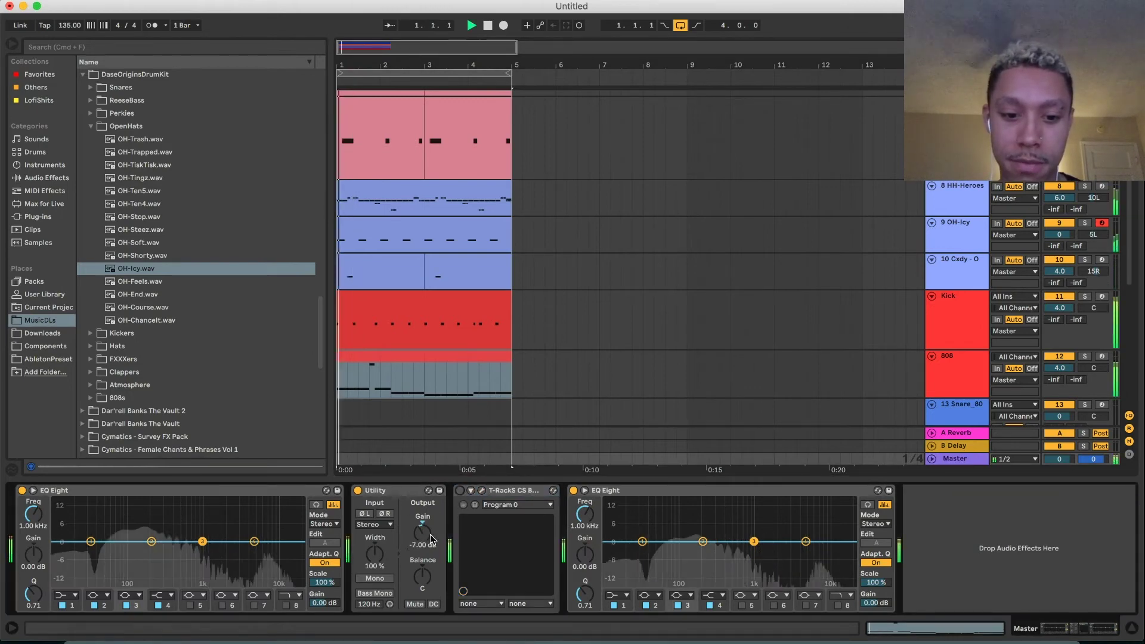
Set the input of the Master's T-RackS brickwall limiter to 7.1 dB, stop playback, and close the plugin window
click(481, 490)
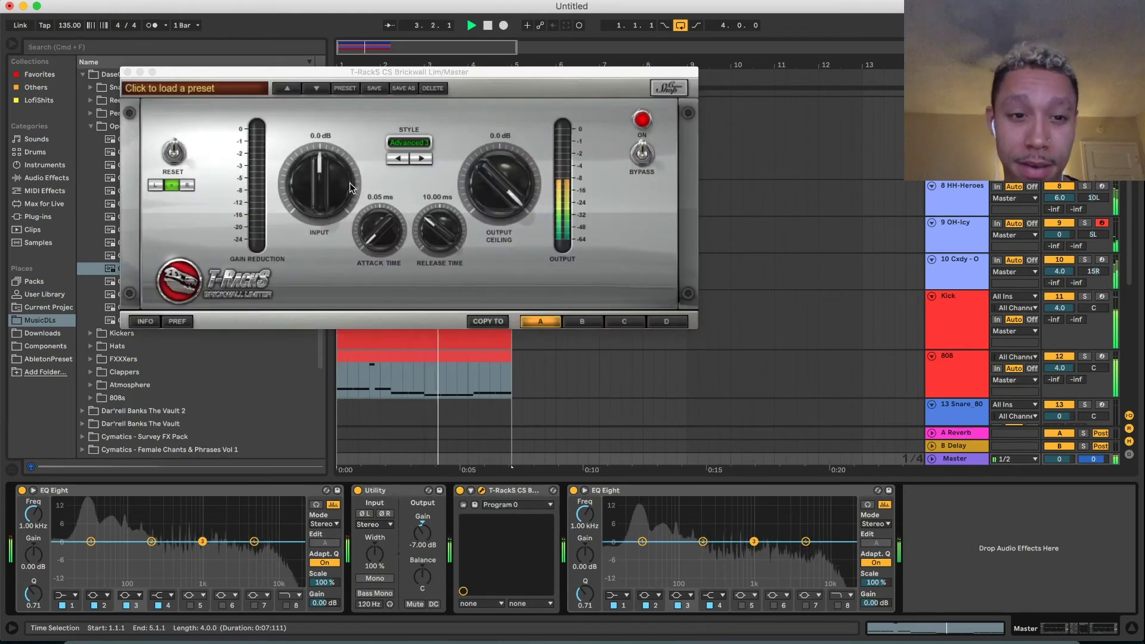
drag(342, 189, 353, 121)
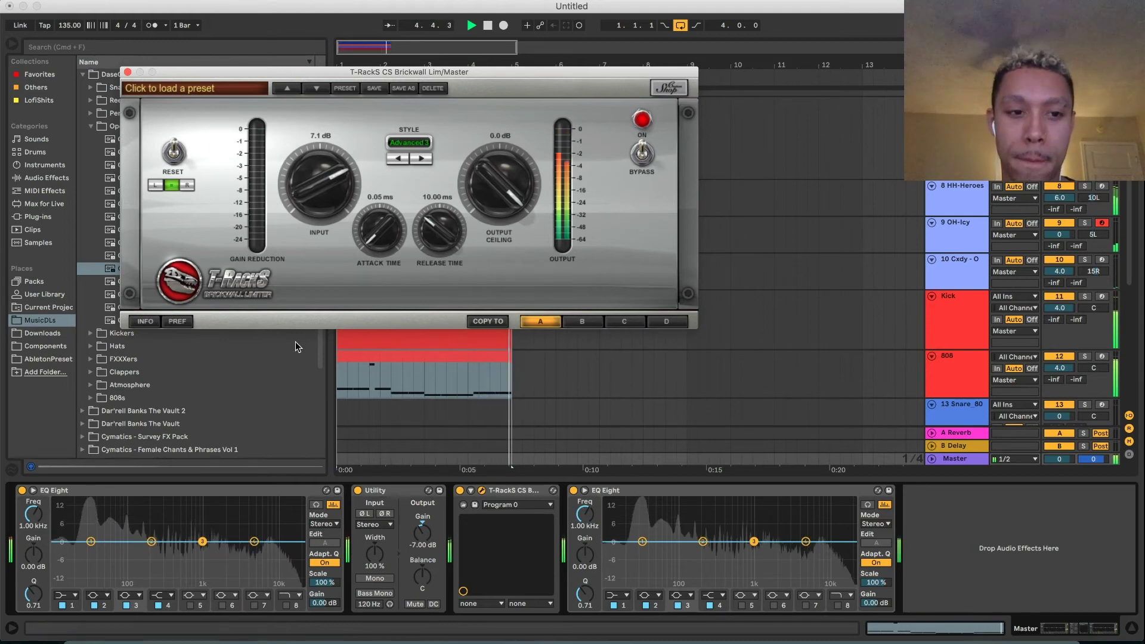
key(space)
click(128, 72)
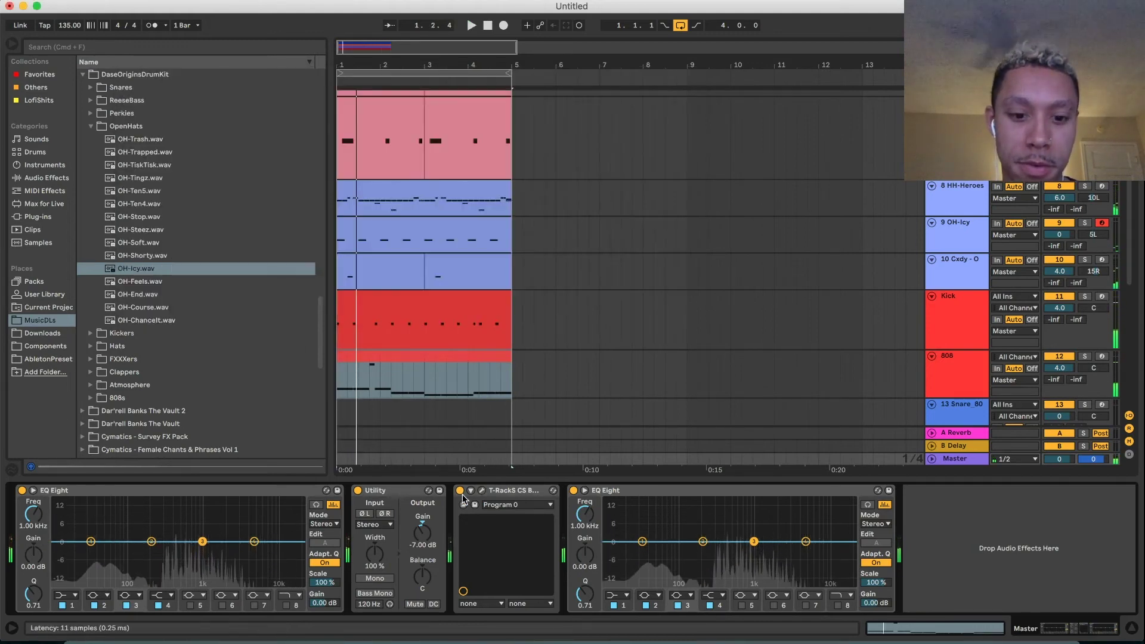
Deactivate the Master's T-RackS limiter and add a Glue Compressor between it and the last EQ Eight
click(492, 492)
key(0)
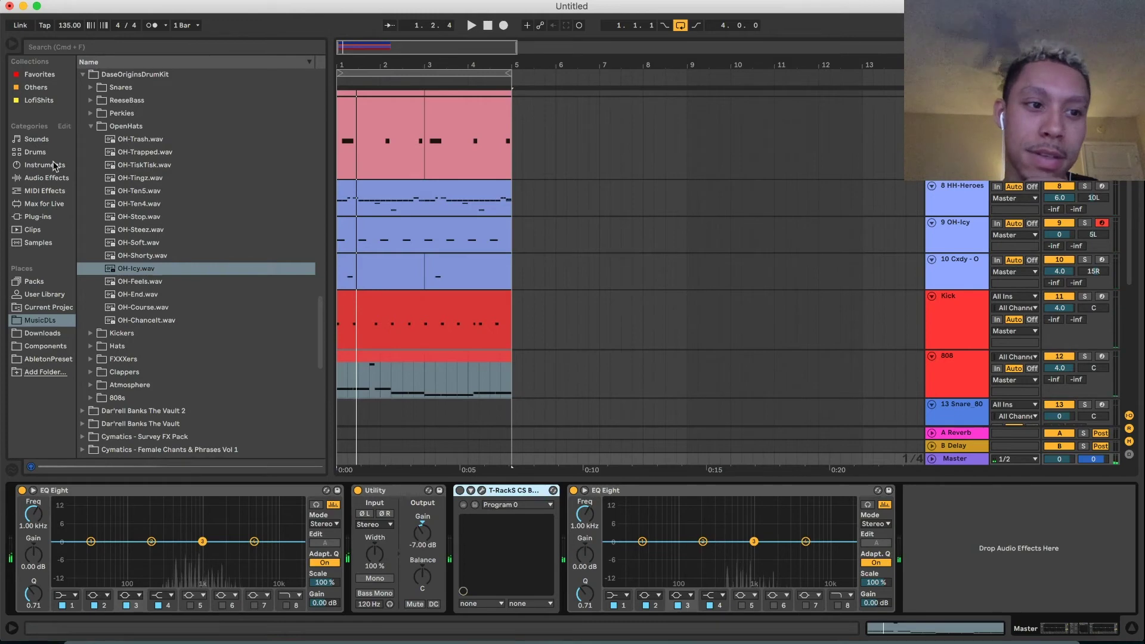
click(50, 205)
click(49, 190)
click(50, 177)
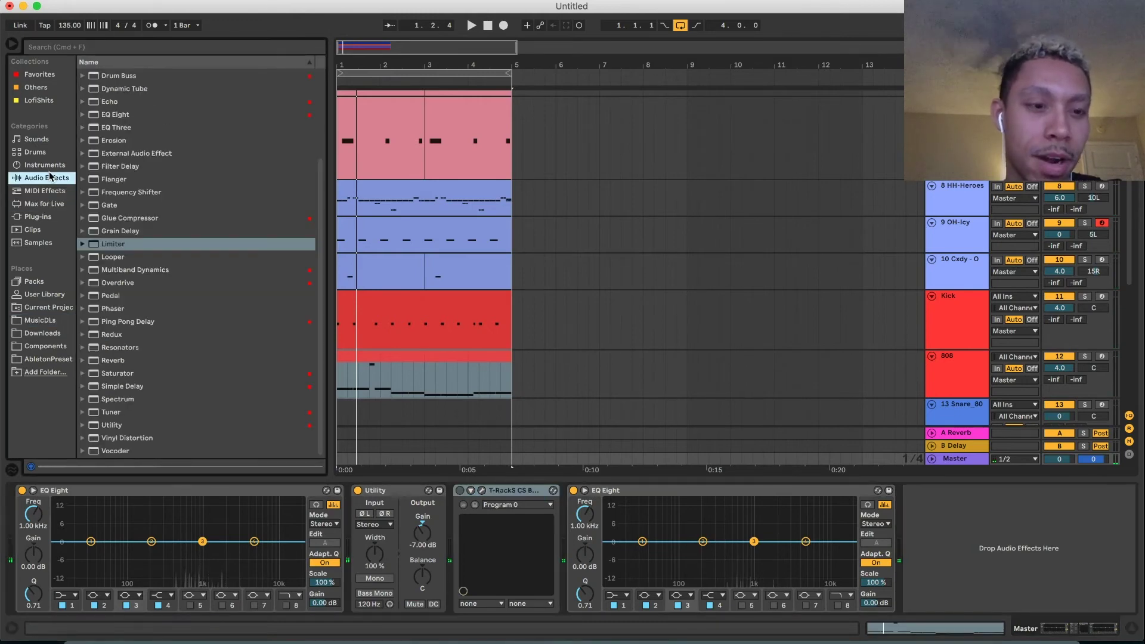
double_click(110, 218)
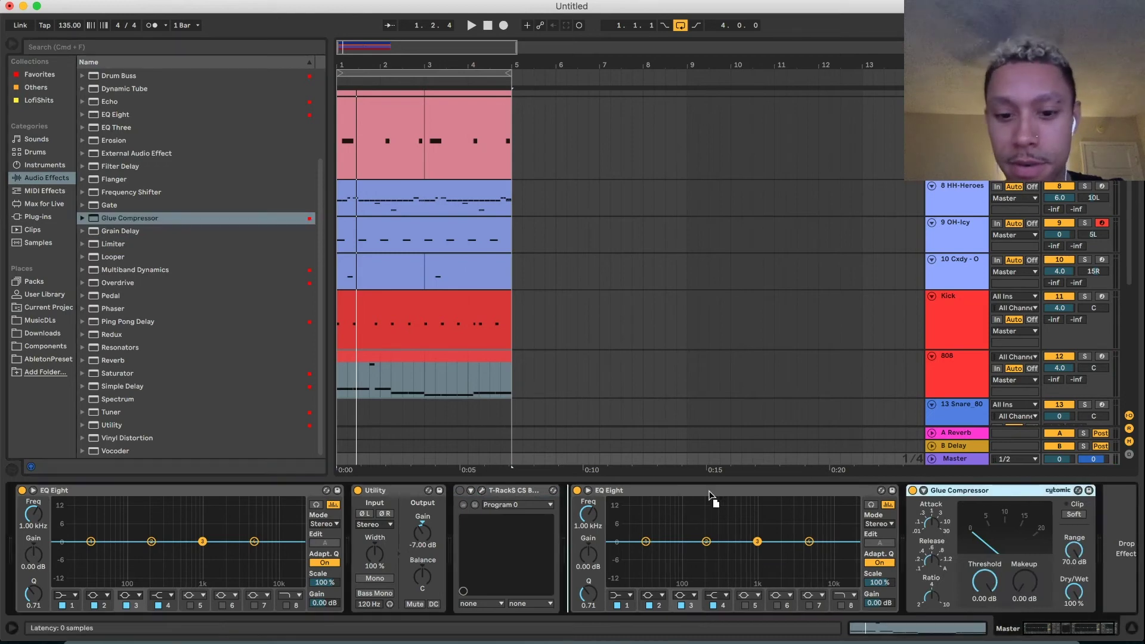
drag(612, 490, 616, 514)
Enable the Glue Compressor's soft clip, set its makeup gain to 6.00 dB, and play the loop
click(736, 516)
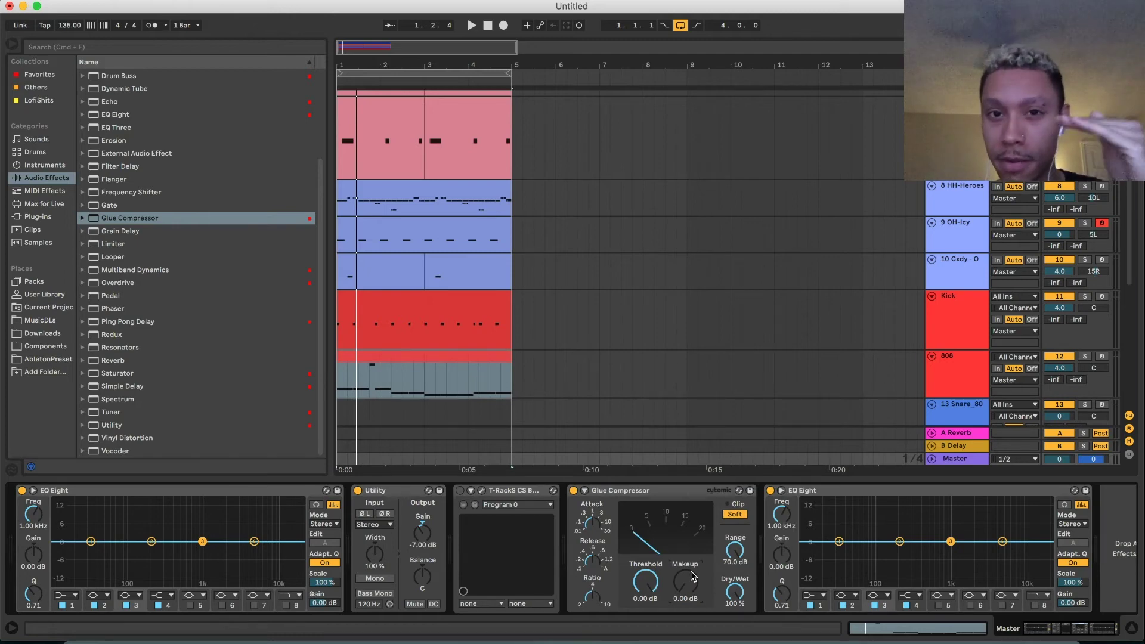
drag(690, 570, 691, 552)
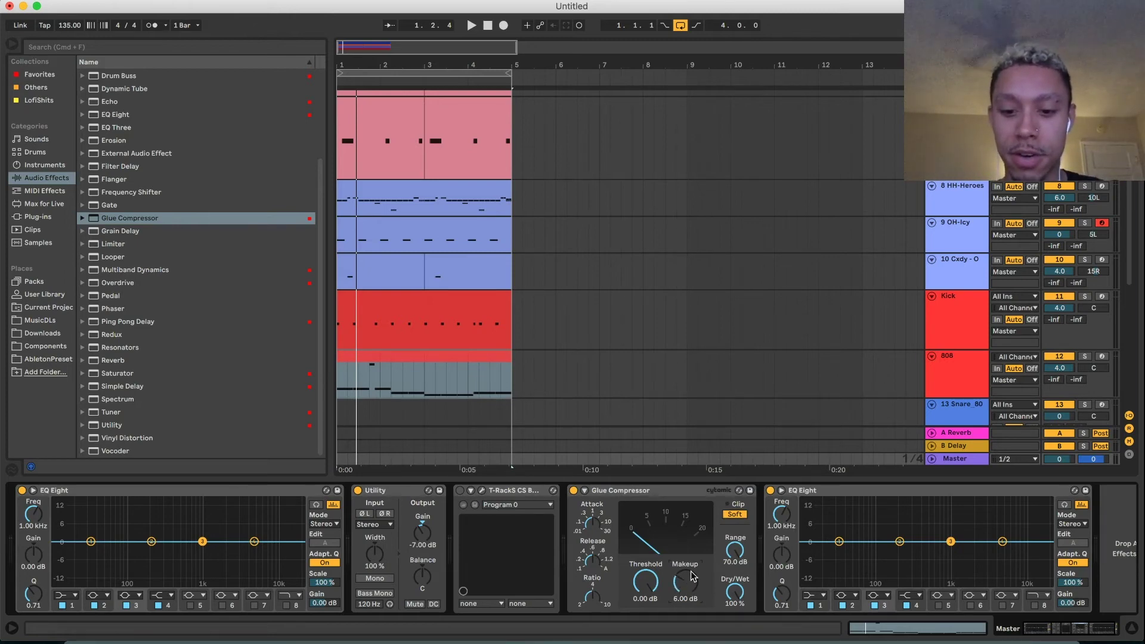
key(space)
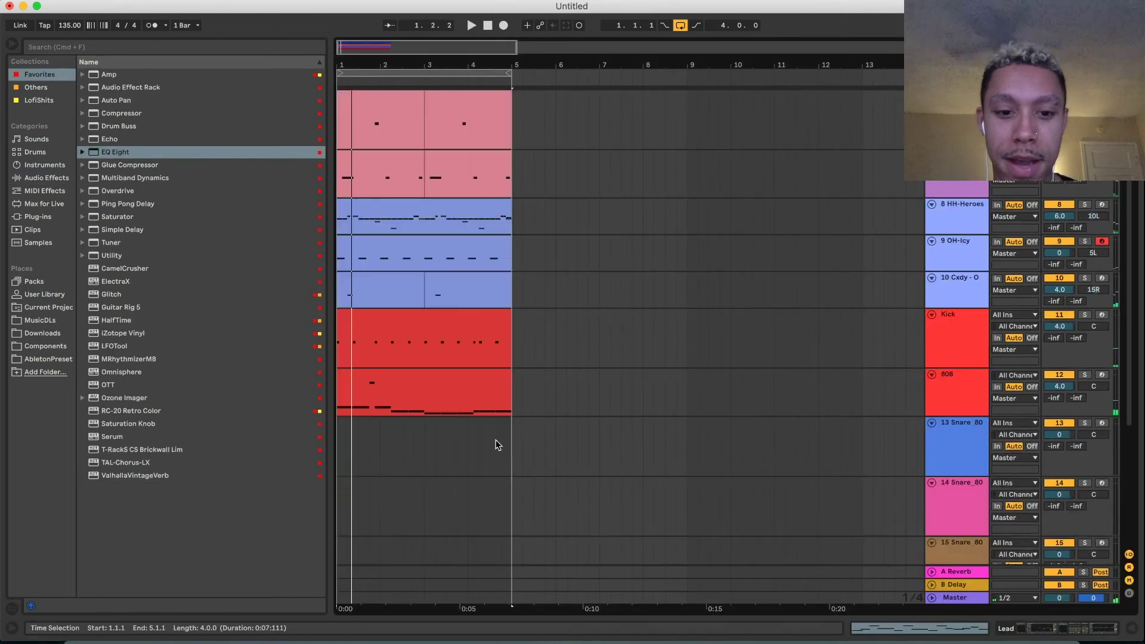
Select every track and fold them all to minimum height in the arrangement
click(965, 352)
key(super+a)
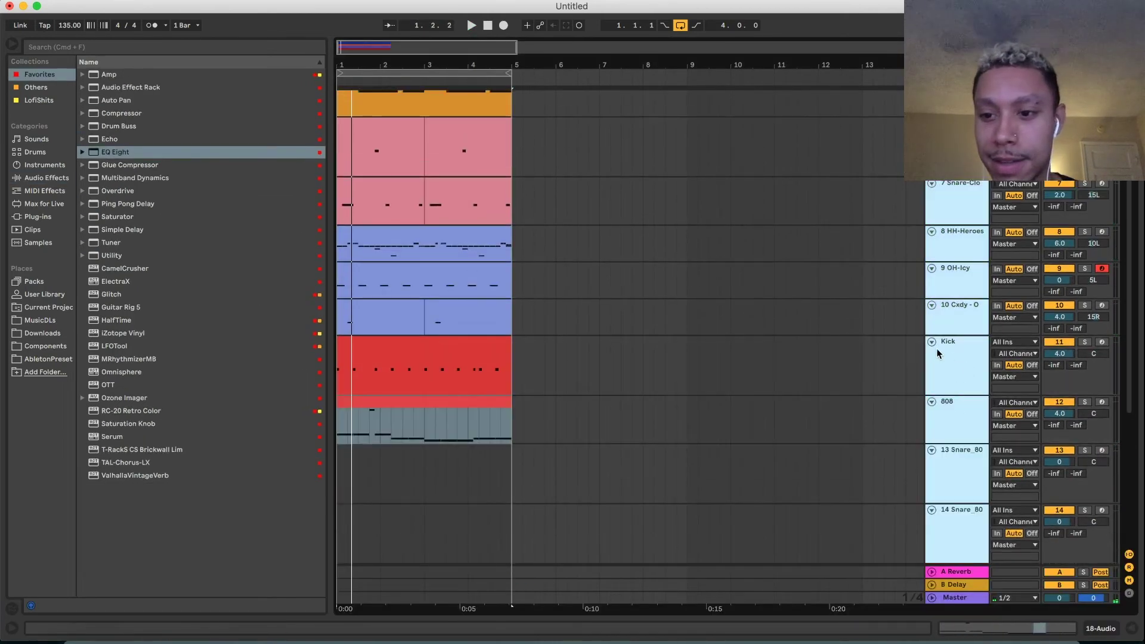
click(932, 343)
click(566, 331)
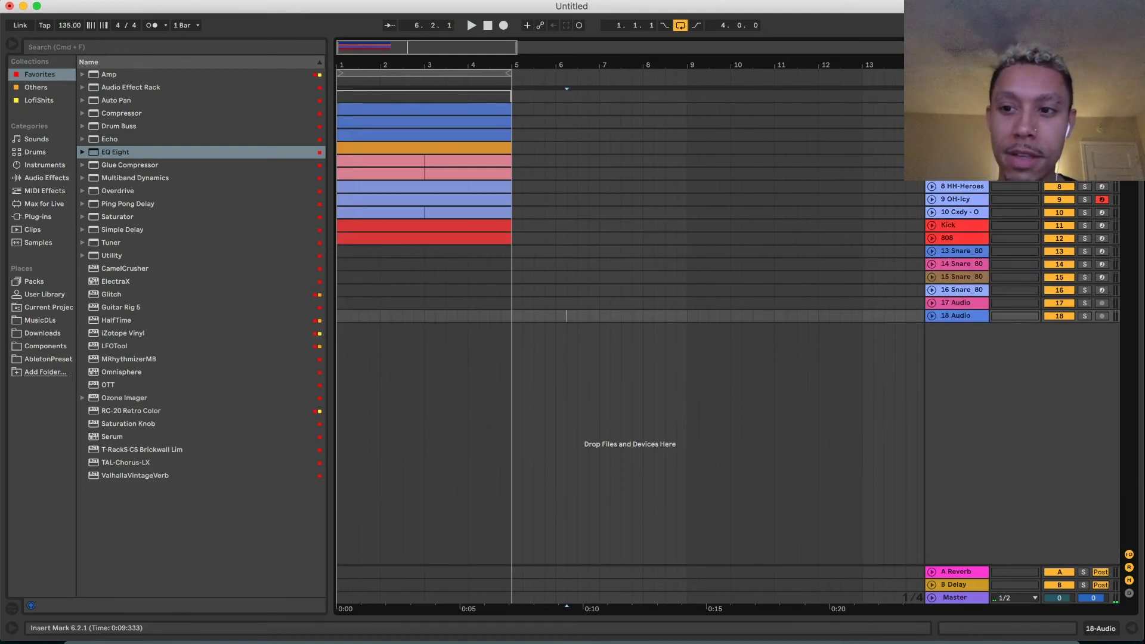
Colour the tracks from 5-Clap-Southside through 7 Snare-Clo orange and assign the track colour to their clips
click(958, 108)
click(959, 135)
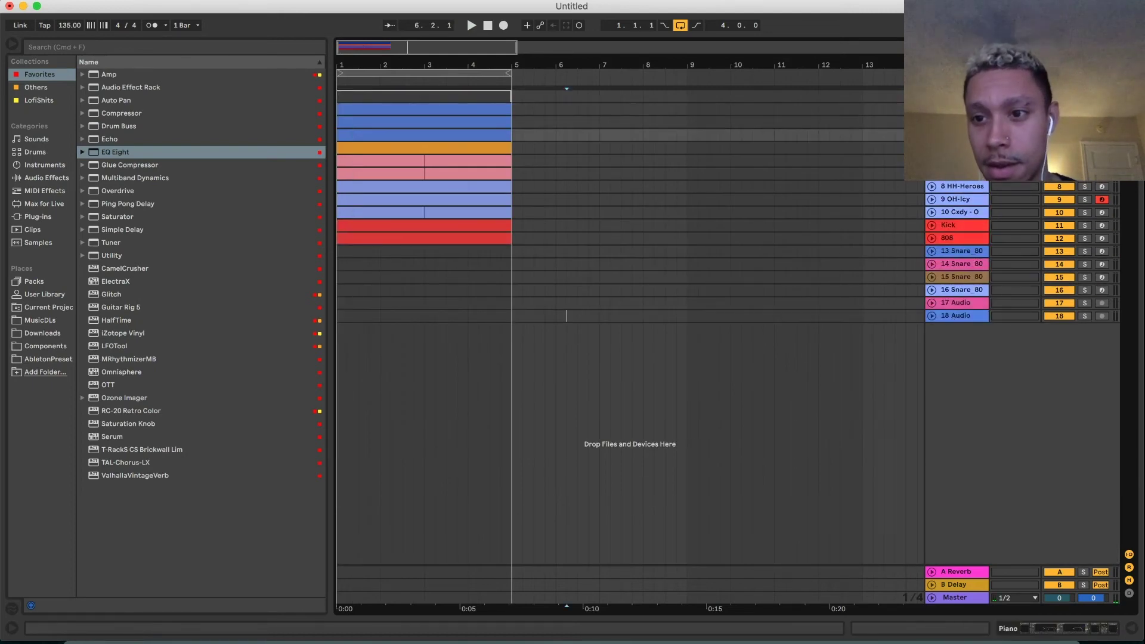
click(958, 148)
click(956, 174)
right_click(956, 149)
click(979, 296)
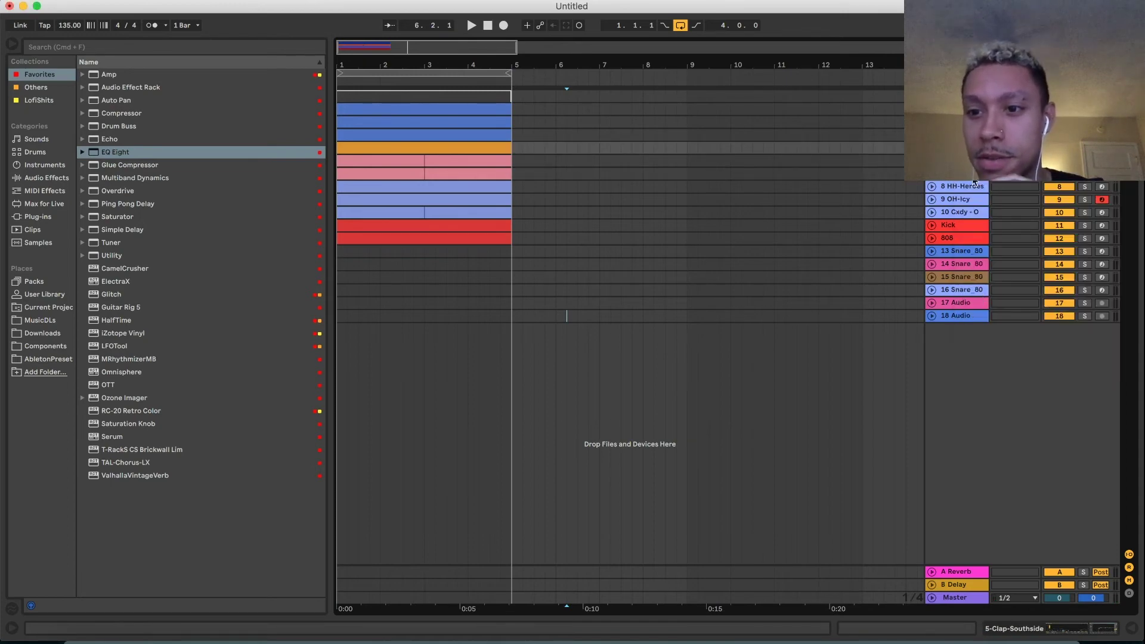
right_click(970, 149)
click(1004, 332)
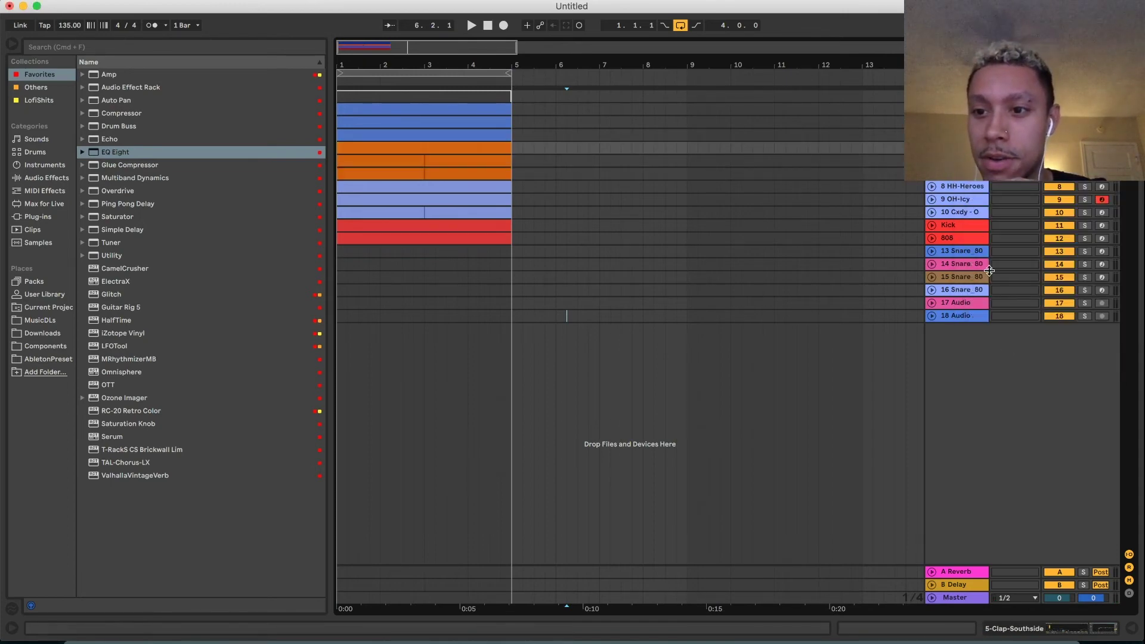
Give the 8 HH-Heroes, 9 OH-Icy and 10 Cxdy - OH tracks one periwinkle blue colour and assign it to their clips
click(967, 188)
click(971, 200)
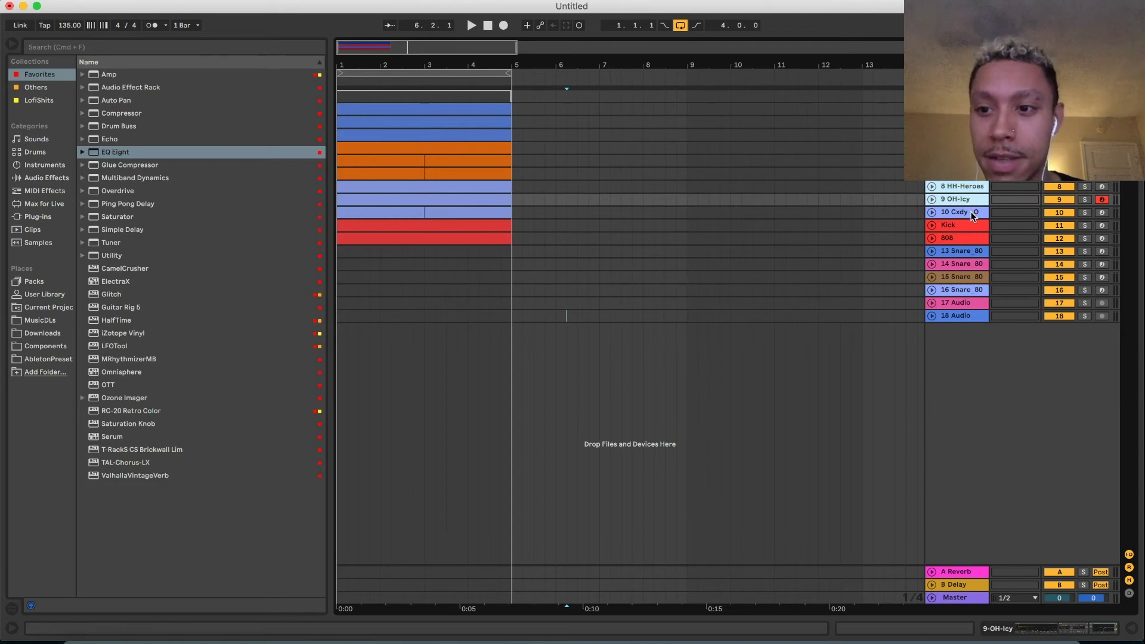
shift+click(970, 212)
right_click(971, 192)
click(1096, 323)
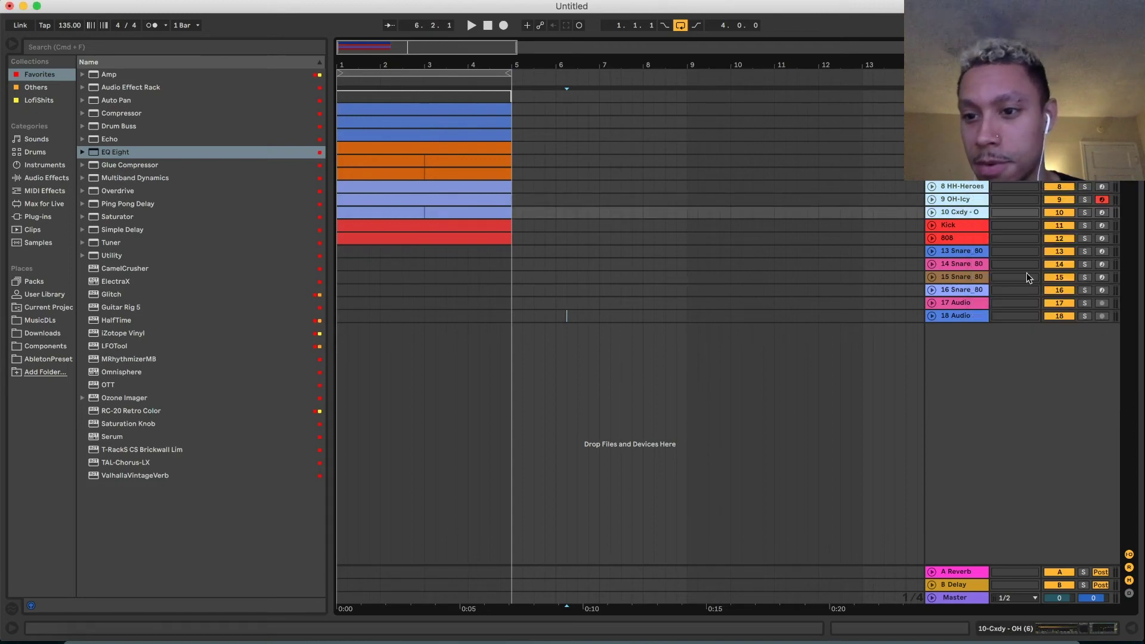
click(979, 213)
shift+click(981, 188)
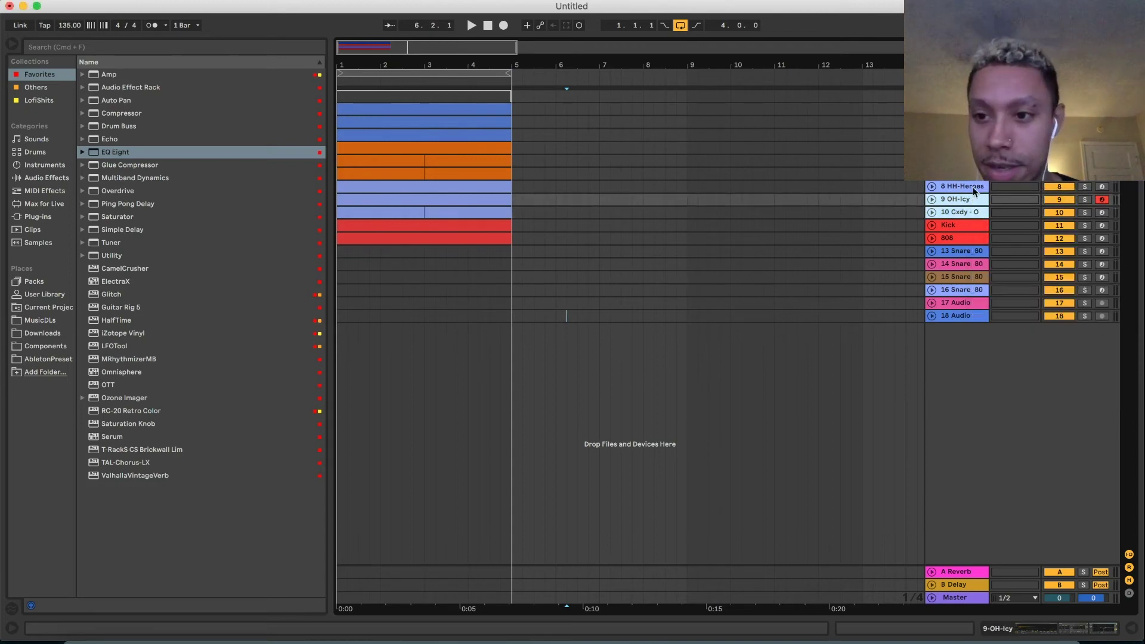
right_click(985, 191)
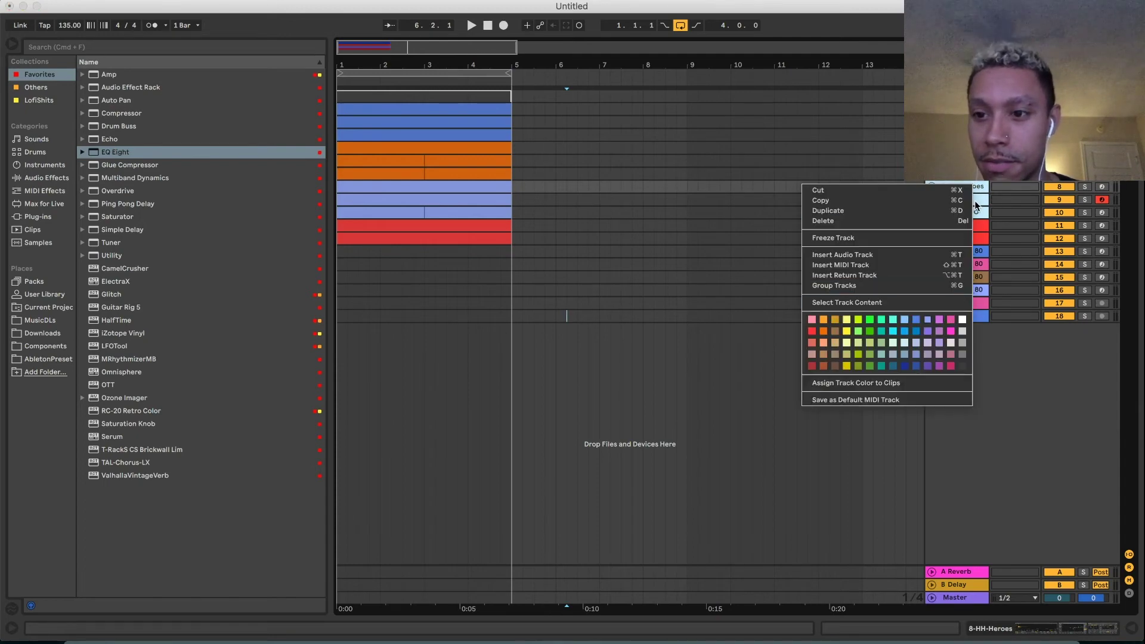
click(929, 318)
right_click(949, 203)
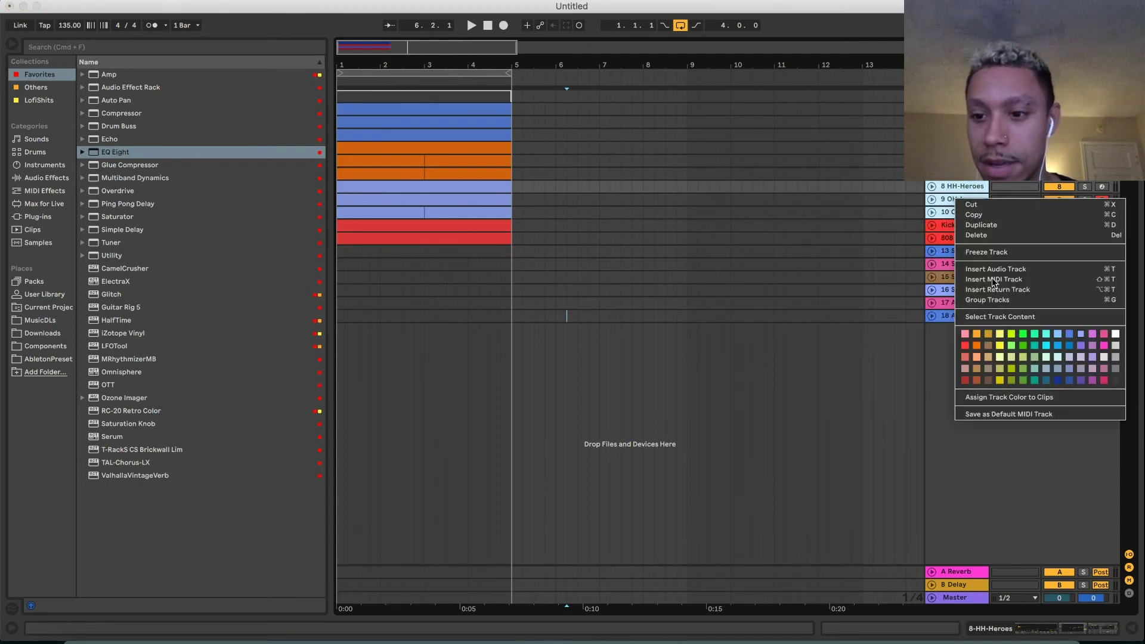
click(987, 398)
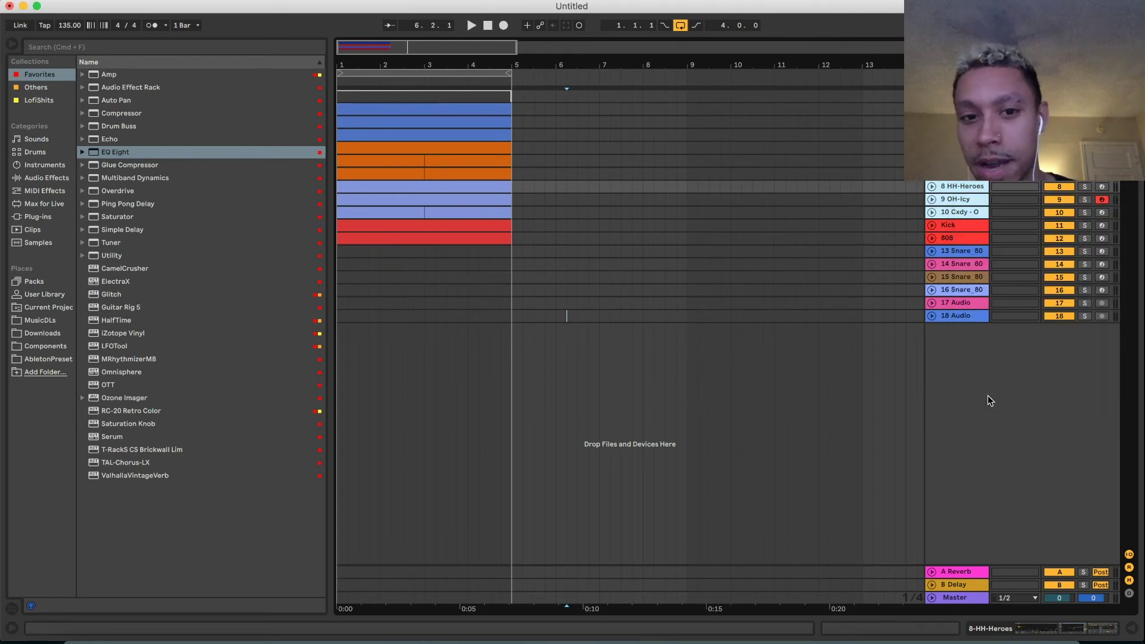
Delete the unused tracks from 13 Snare_80 through 17 Audio below the 808 track
click(477, 187)
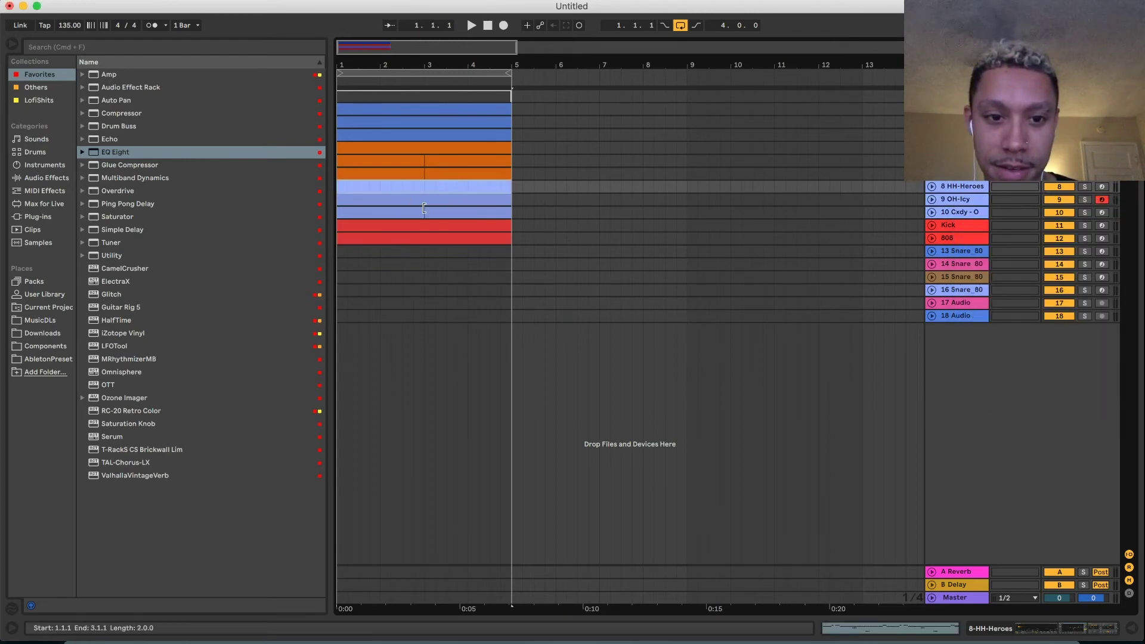
click(943, 239)
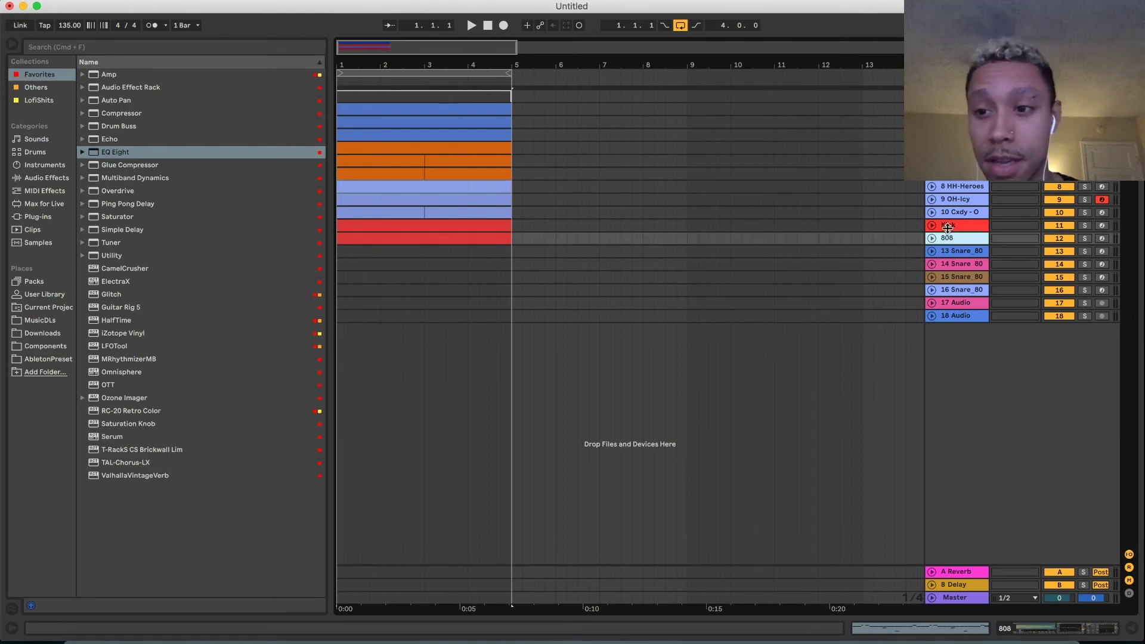
shift+click(948, 225)
click(957, 249)
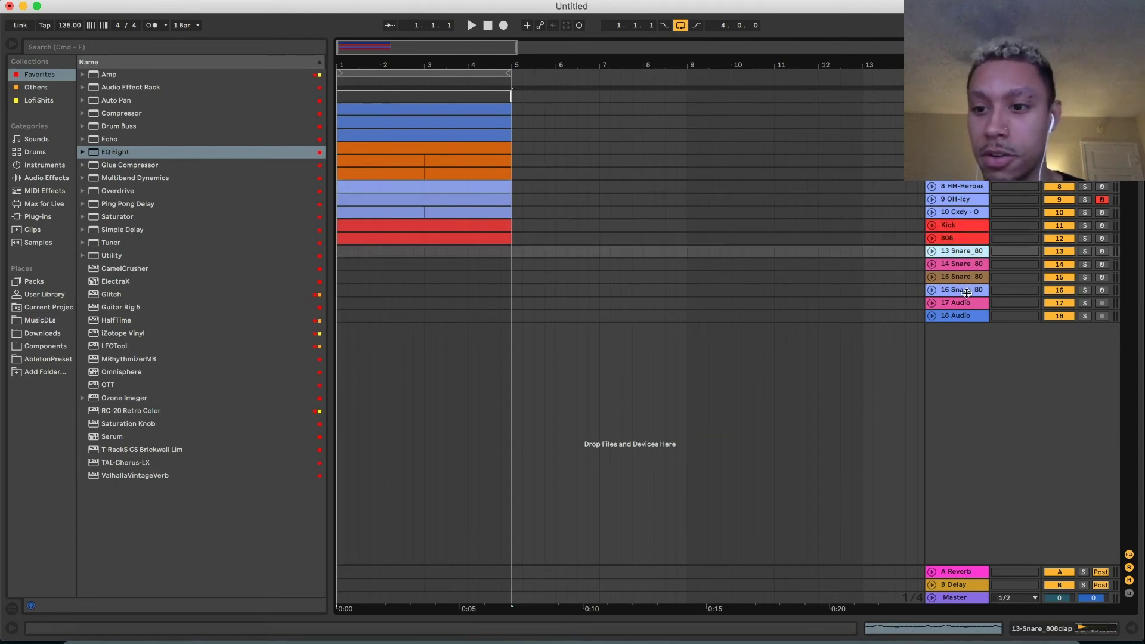
shift+click(967, 304)
key(Delete)
click(962, 235)
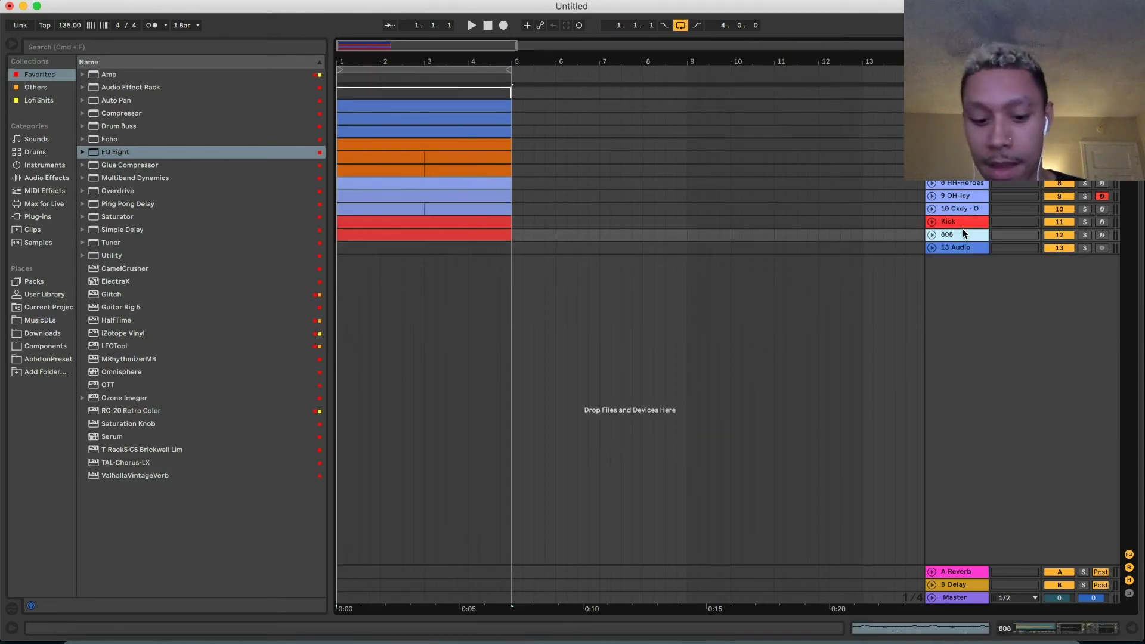
Open the TemptationTutorialBeat project and examine the layout of its full arrangement from the opening bars onward
key(super+v)
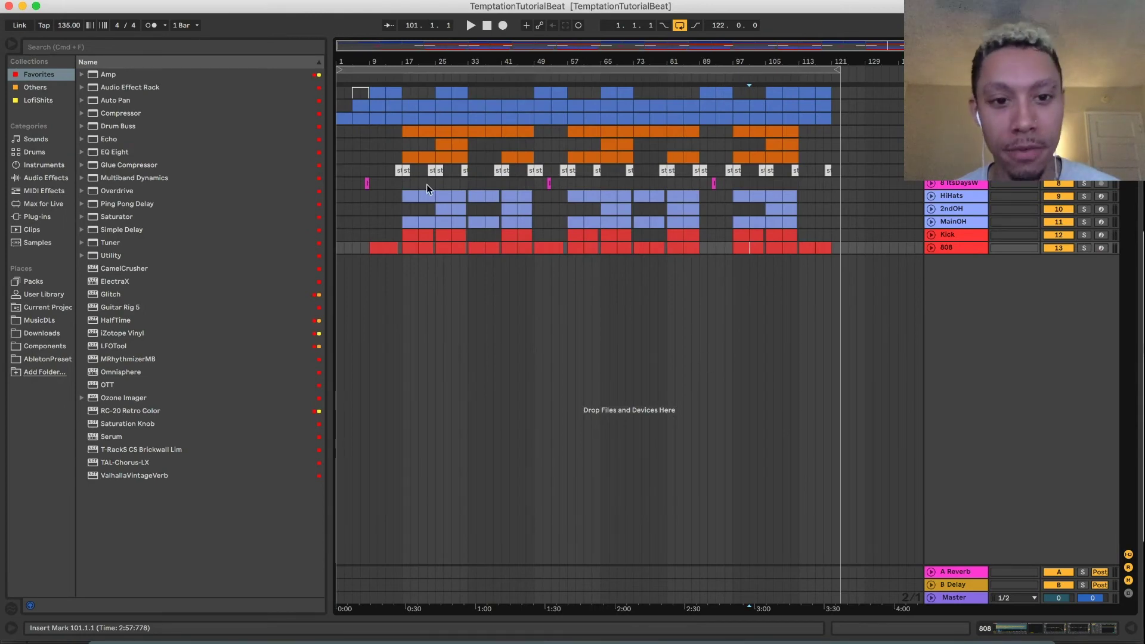
click(404, 182)
key(plus)
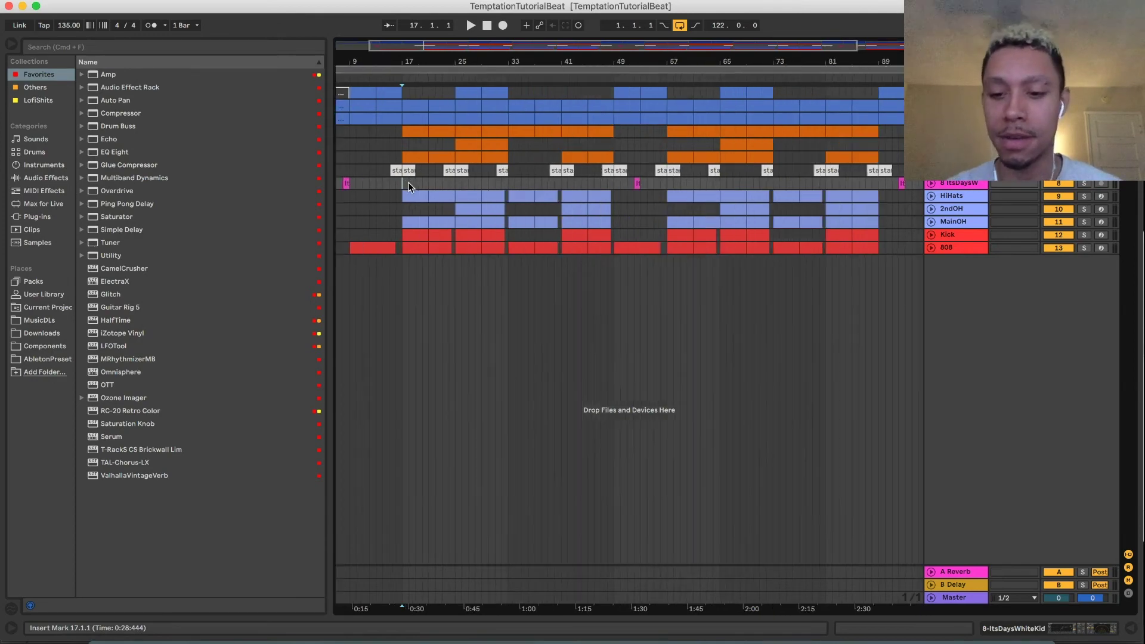
scroll(405, 182, left, 2)
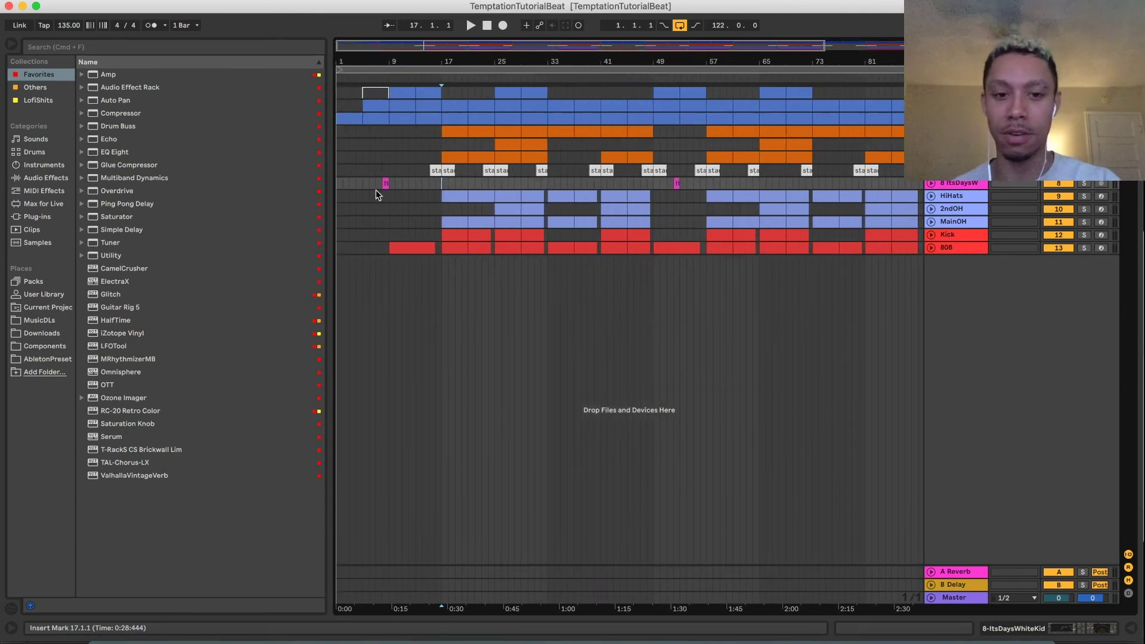
key(minus)
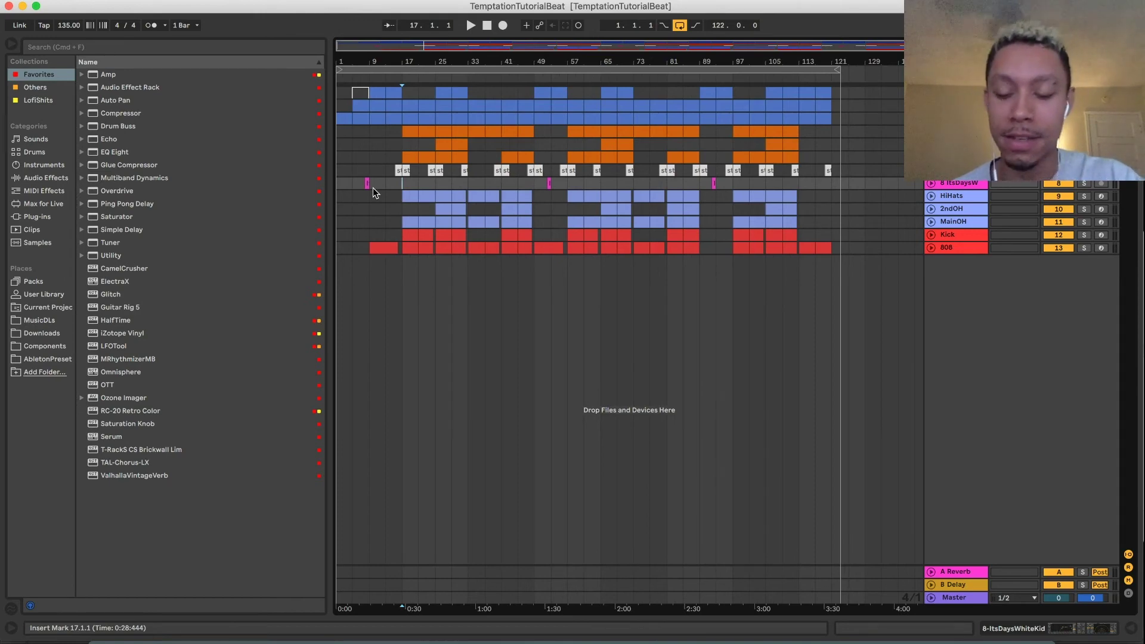
key(plus)
scroll(373, 188, left, 3)
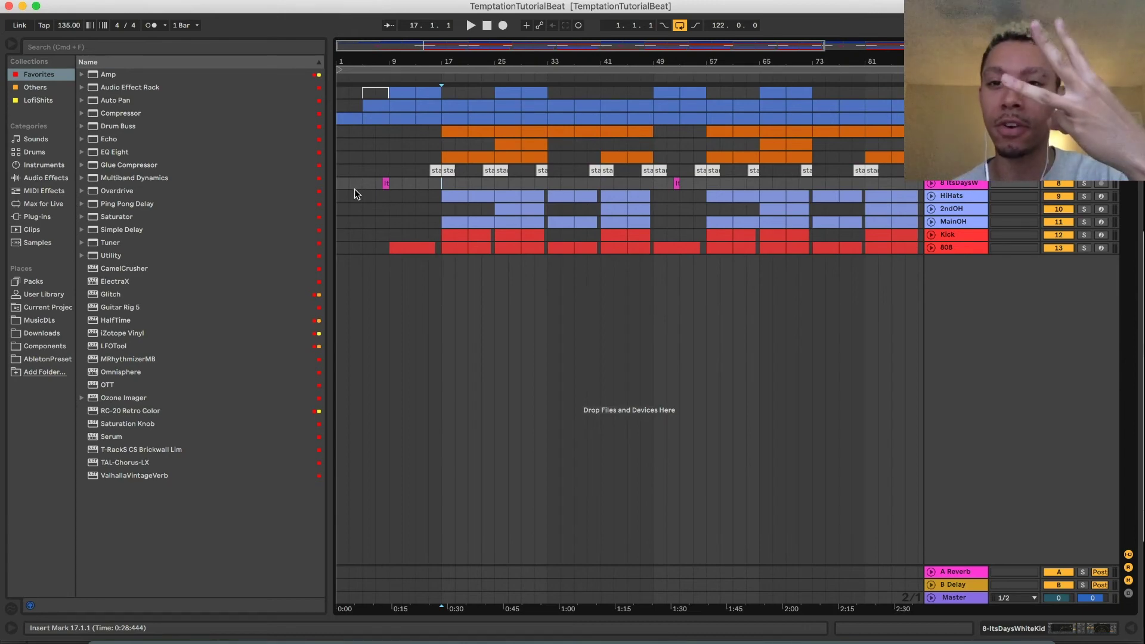
click(350, 185)
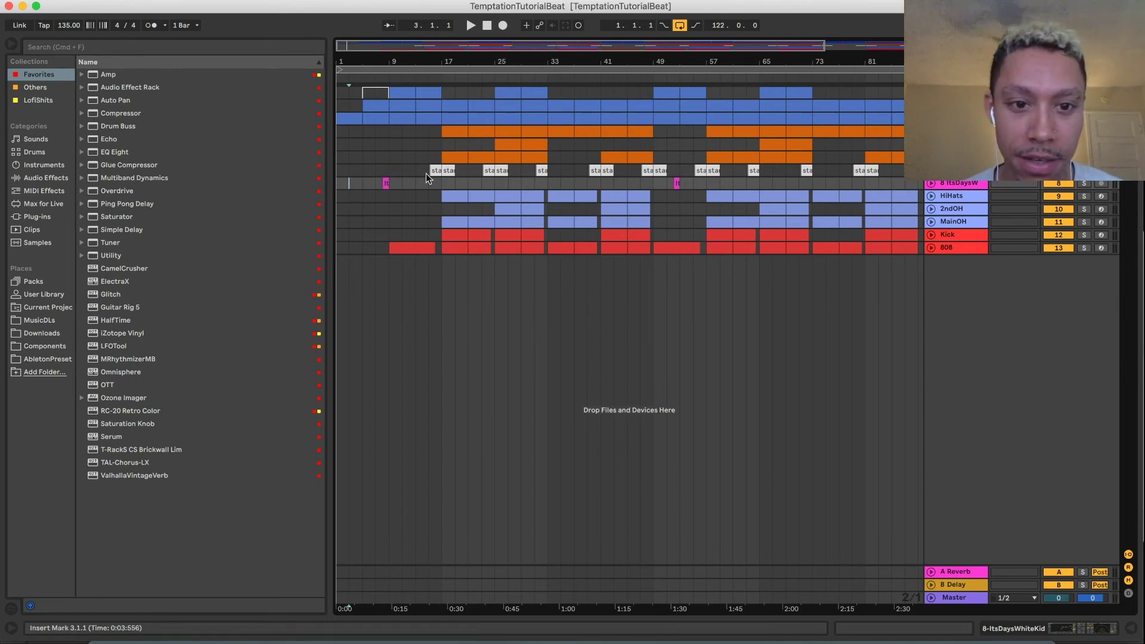
Mark out the intro by selecting bars 1 to 17 on the 8 ItsDaysWhiteKid track
drag(442, 185, 353, 181)
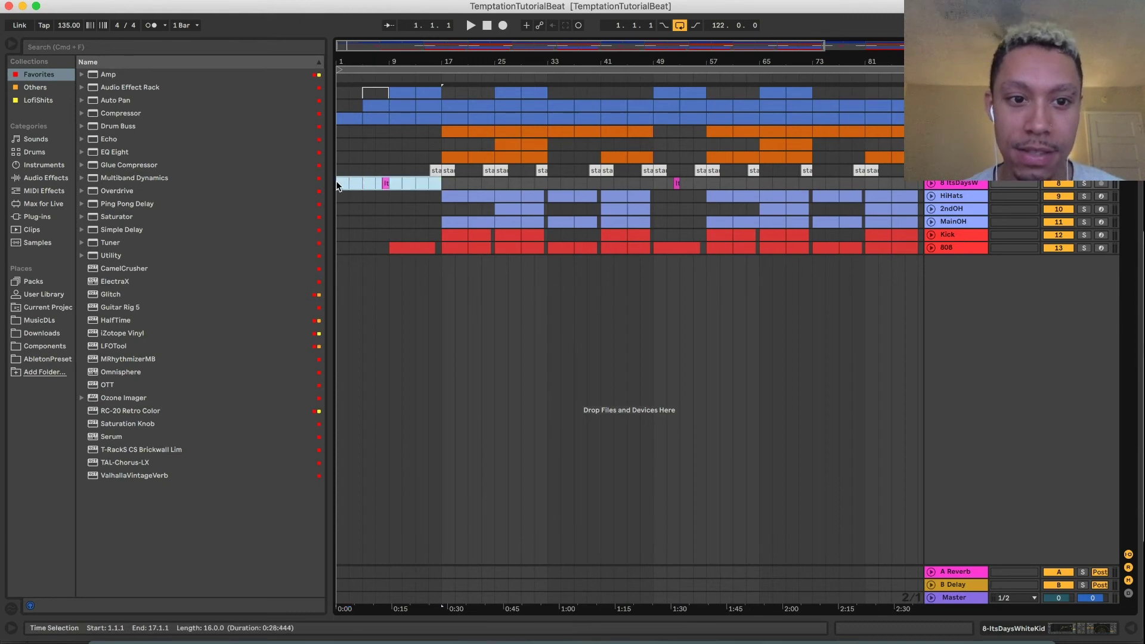
key(plus)
key(plus)
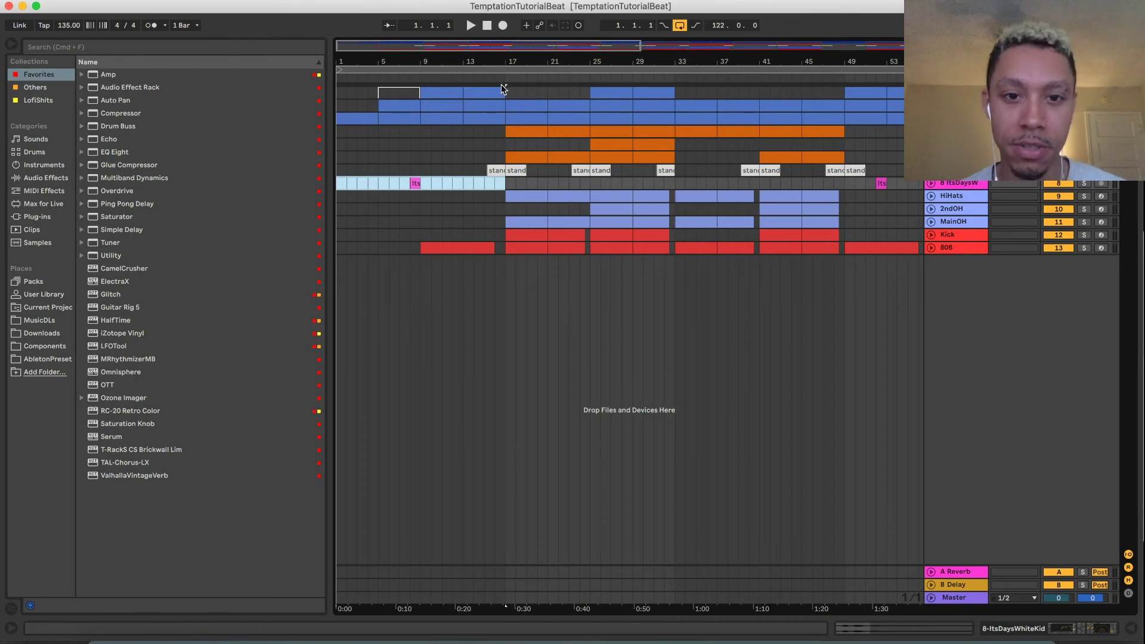
click(502, 185)
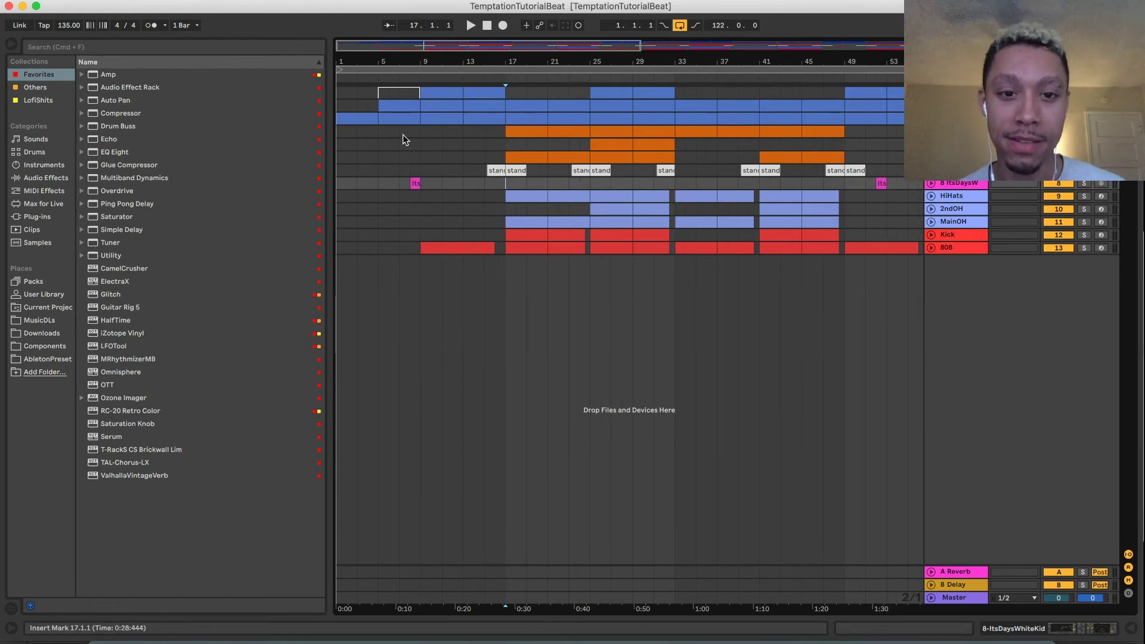
Unfold the Piano track and the melody track directly above it, and play the intro from bar 1
drag(420, 198, 340, 143)
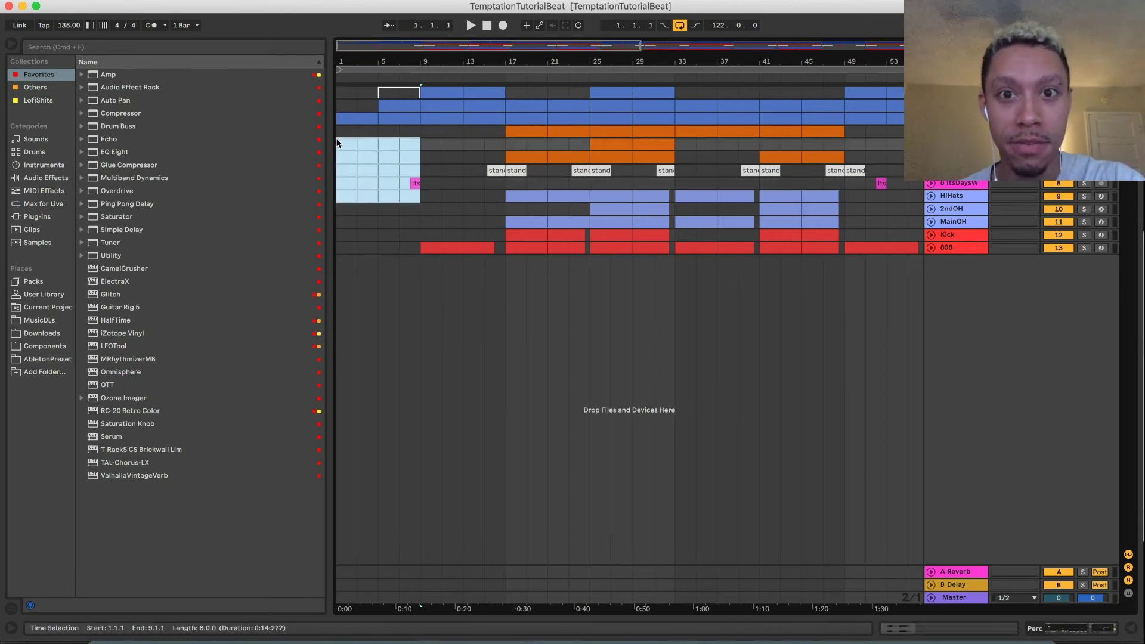
click(931, 119)
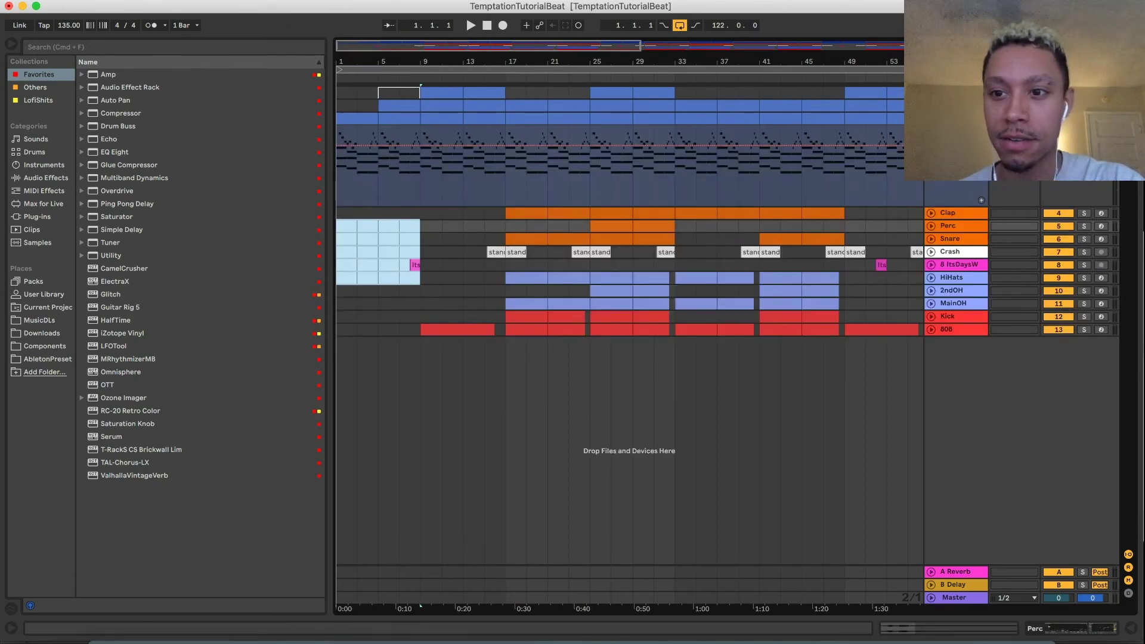
click(955, 118)
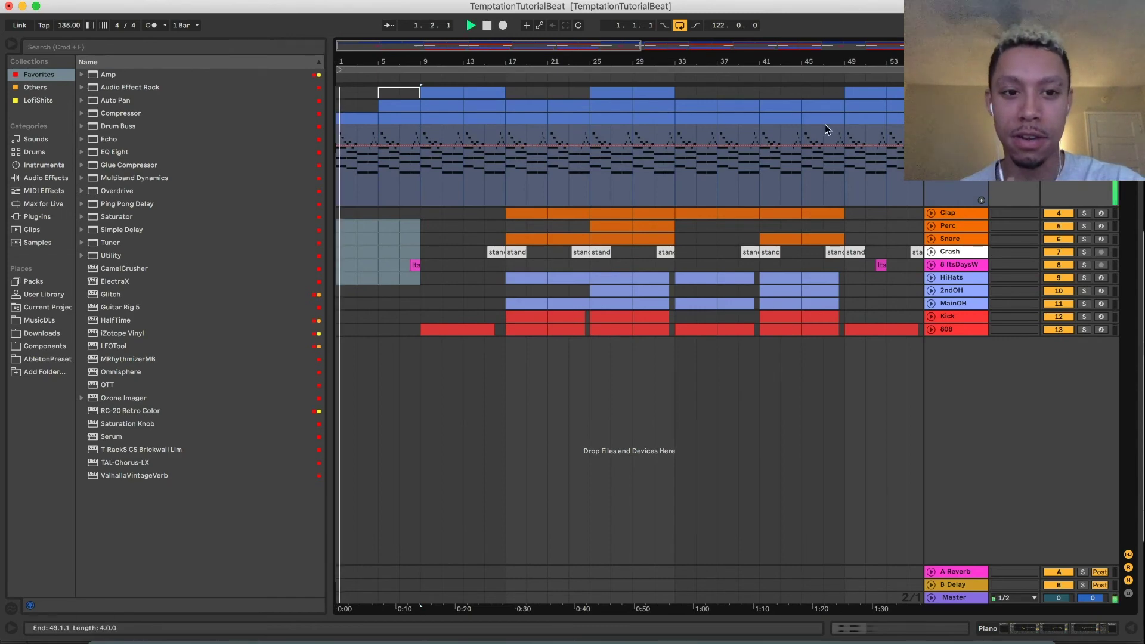
drag(375, 228, 419, 226)
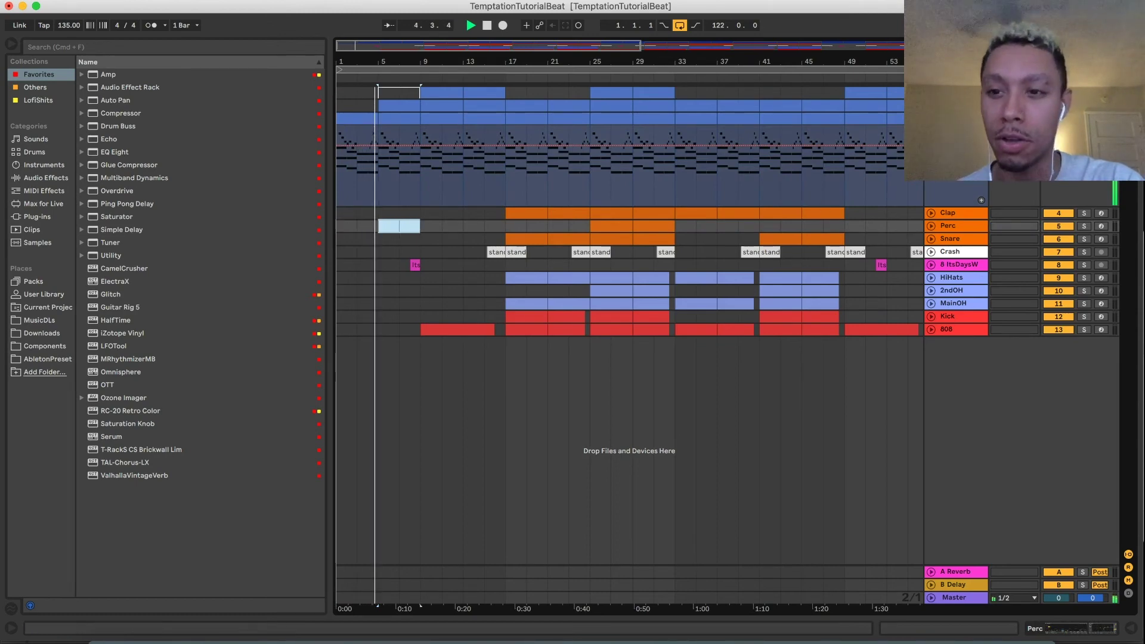
click(930, 106)
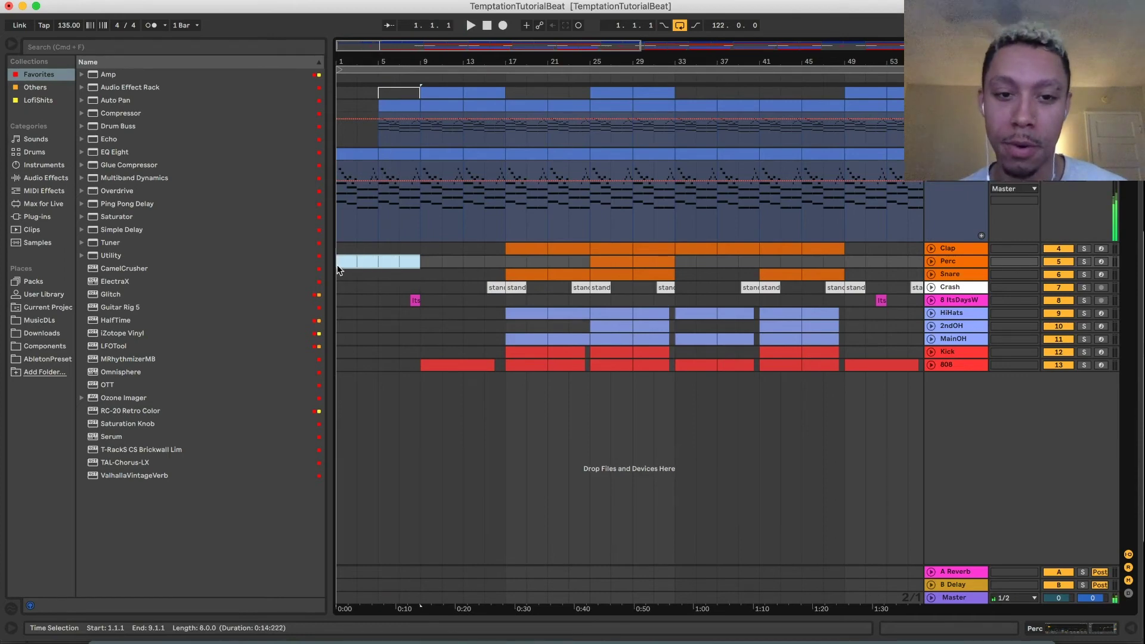
Unfold the topmost melody track and the 808 track, and play the transition from bar 7 into the section at bar 9
drag(417, 227, 502, 224)
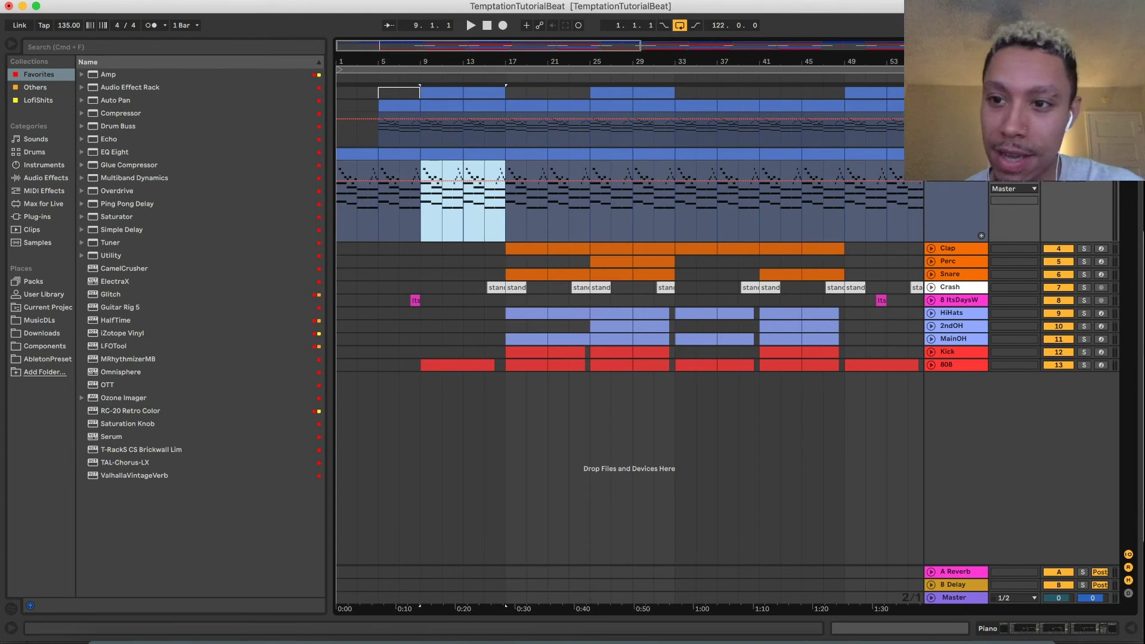
click(931, 93)
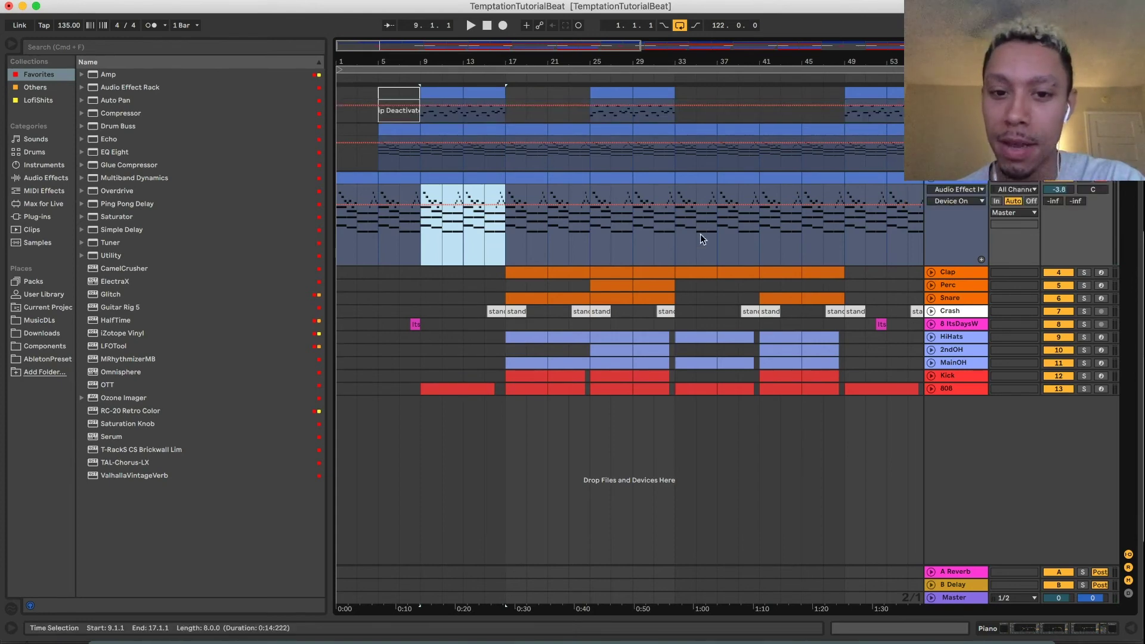
click(931, 391)
drag(400, 311, 416, 311)
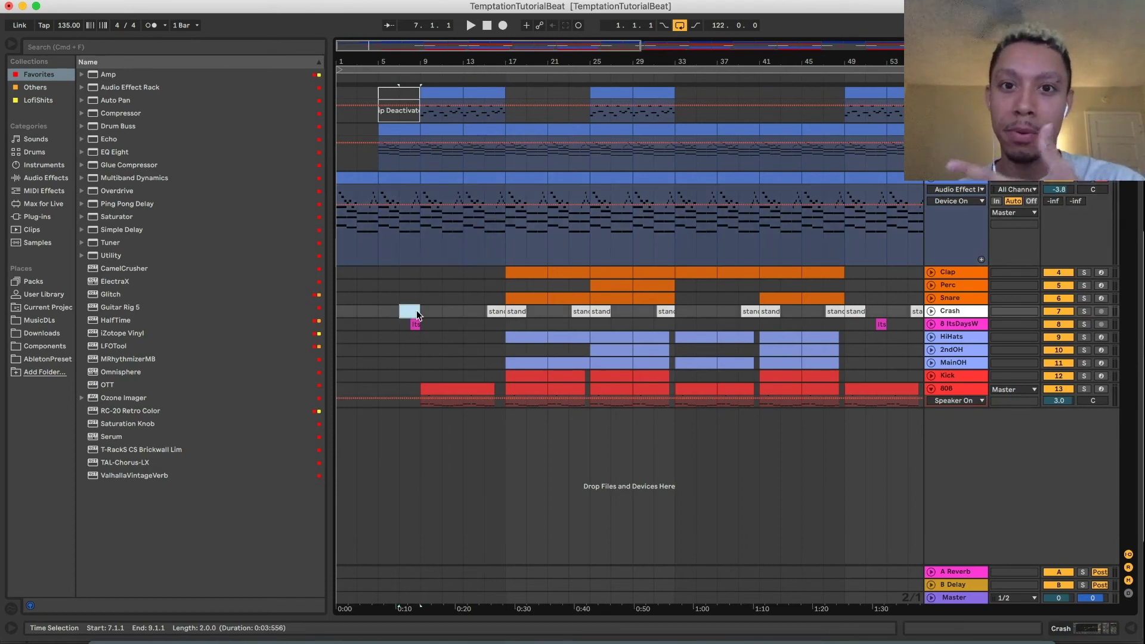
key(space)
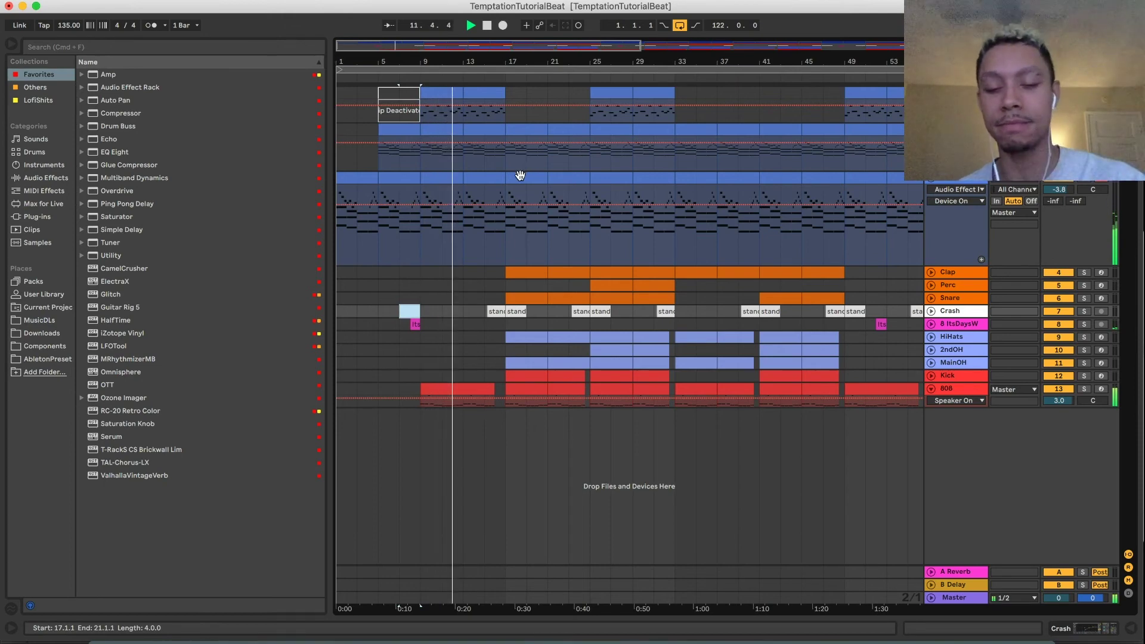
drag(431, 239, 492, 224)
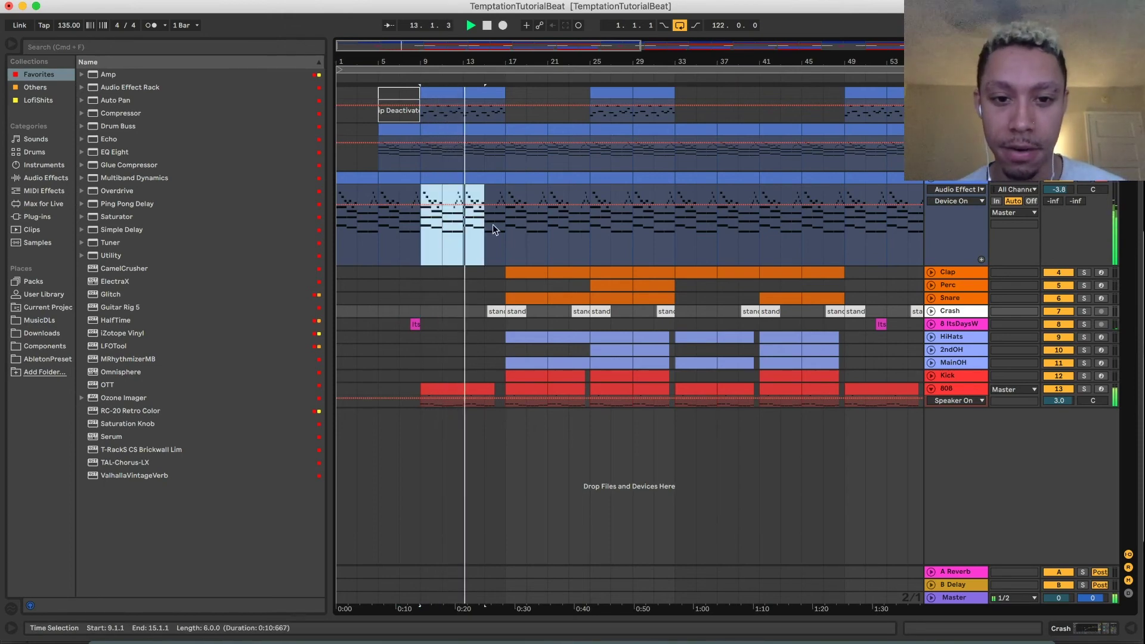
Fold the Piano track and the melody track directly above it in the arrangement
click(932, 179)
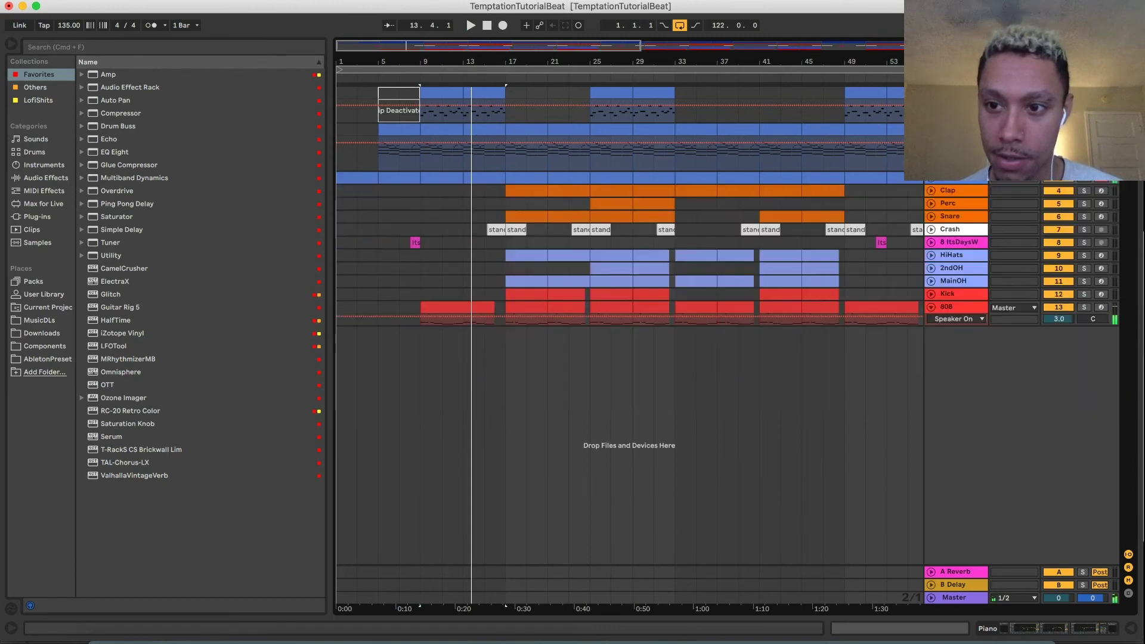
click(931, 130)
click(460, 183)
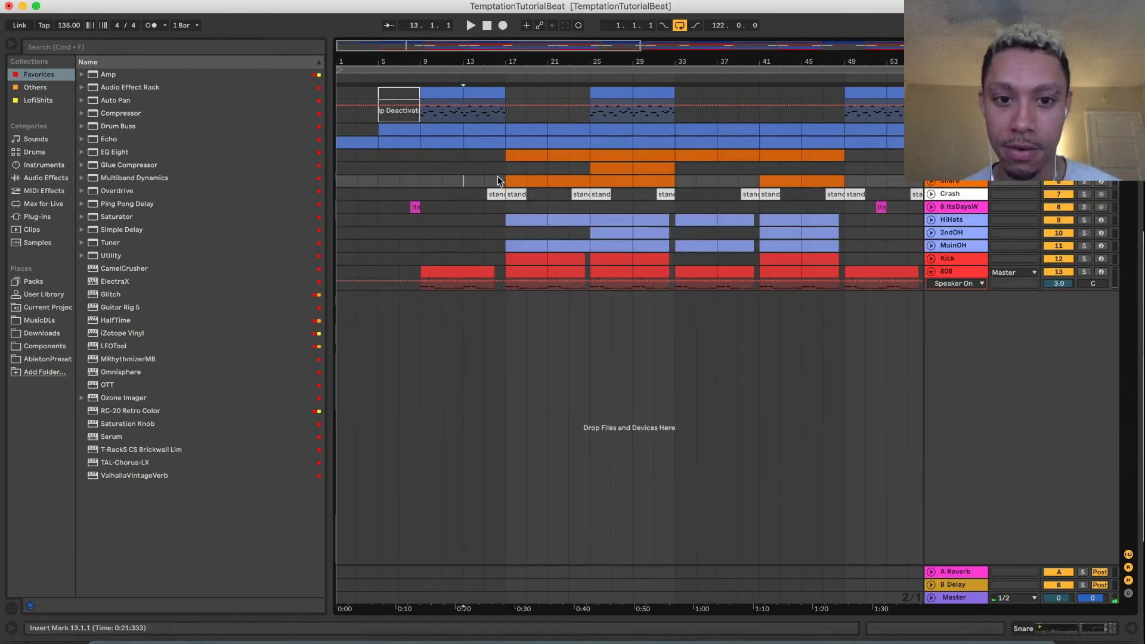
key(plus)
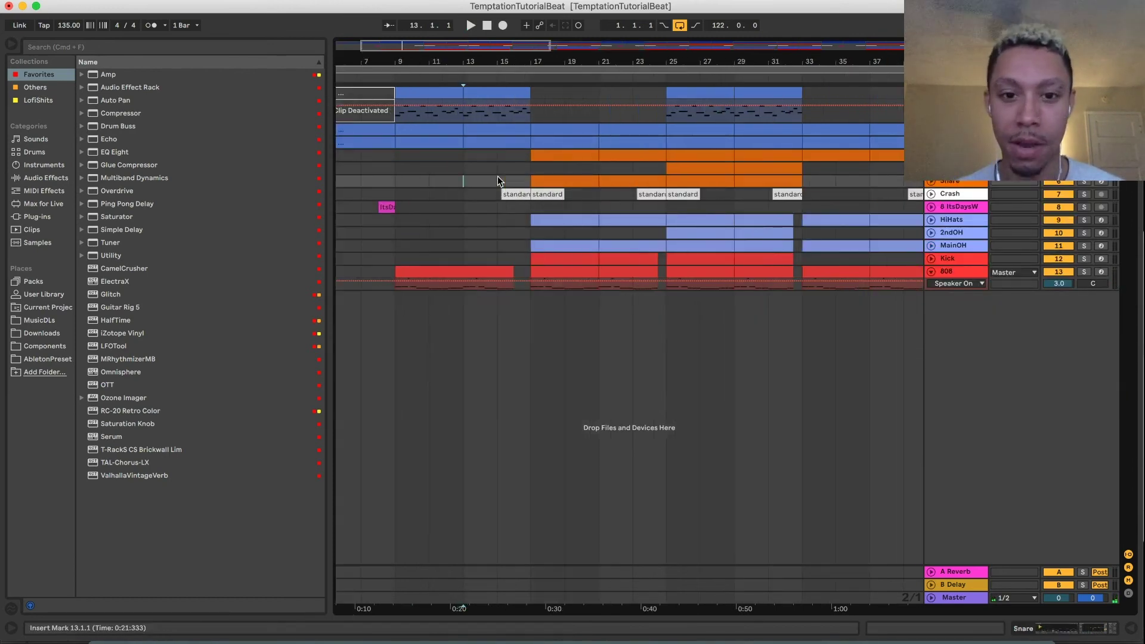
Unfold and solo the Crash track, audition its clip at bar 17 and show the track's effect devices
click(930, 195)
drag(942, 212, 944, 246)
click(546, 197)
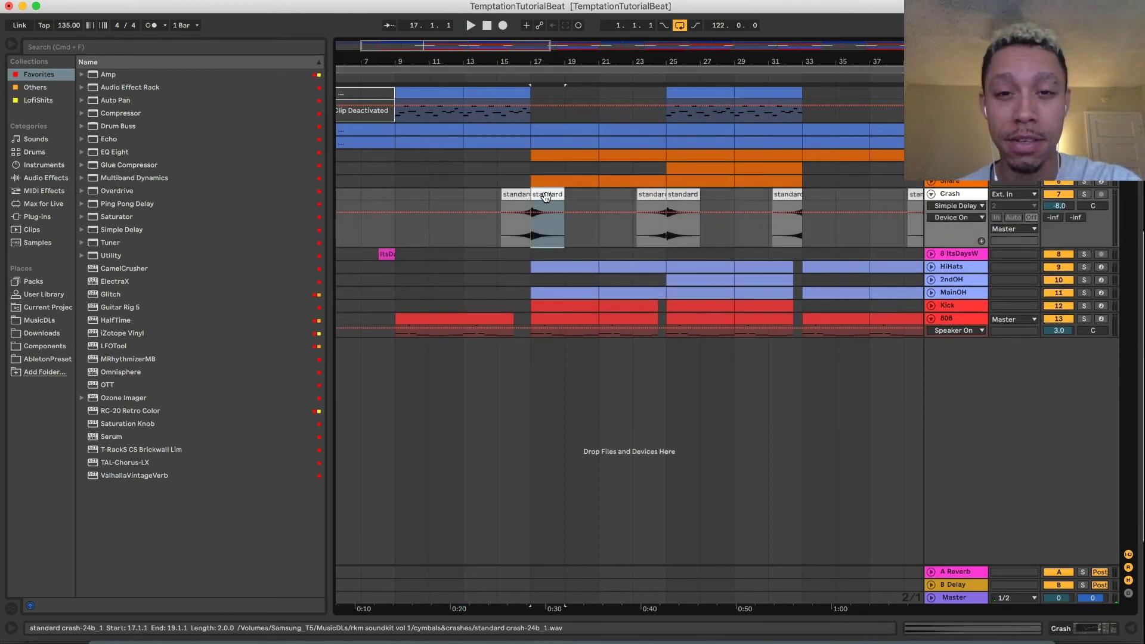
key(s)
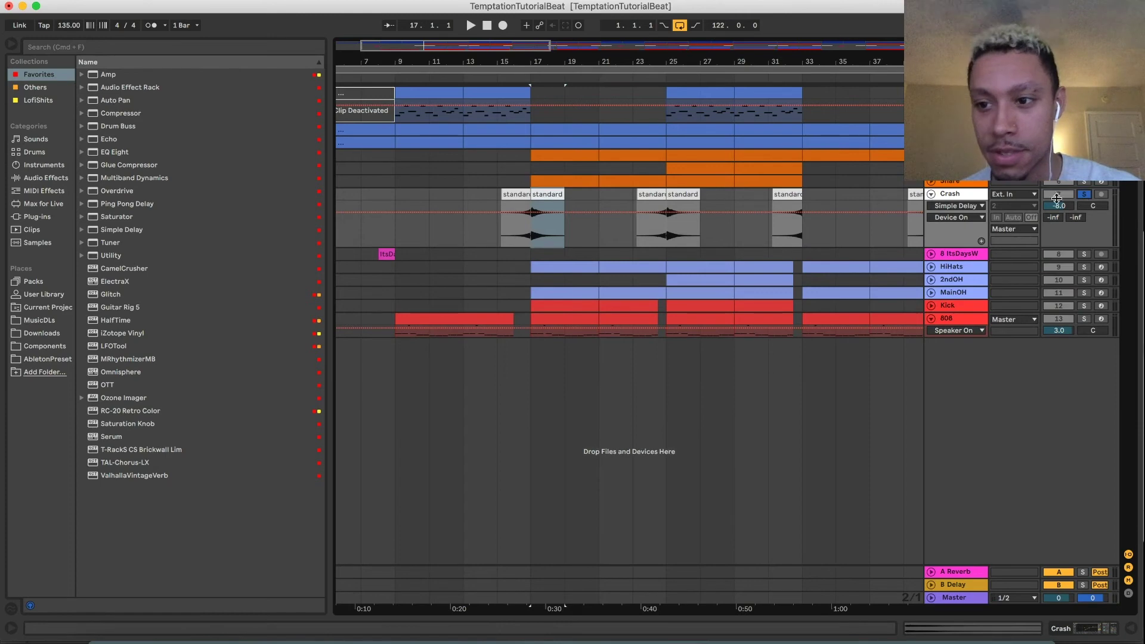
key(space)
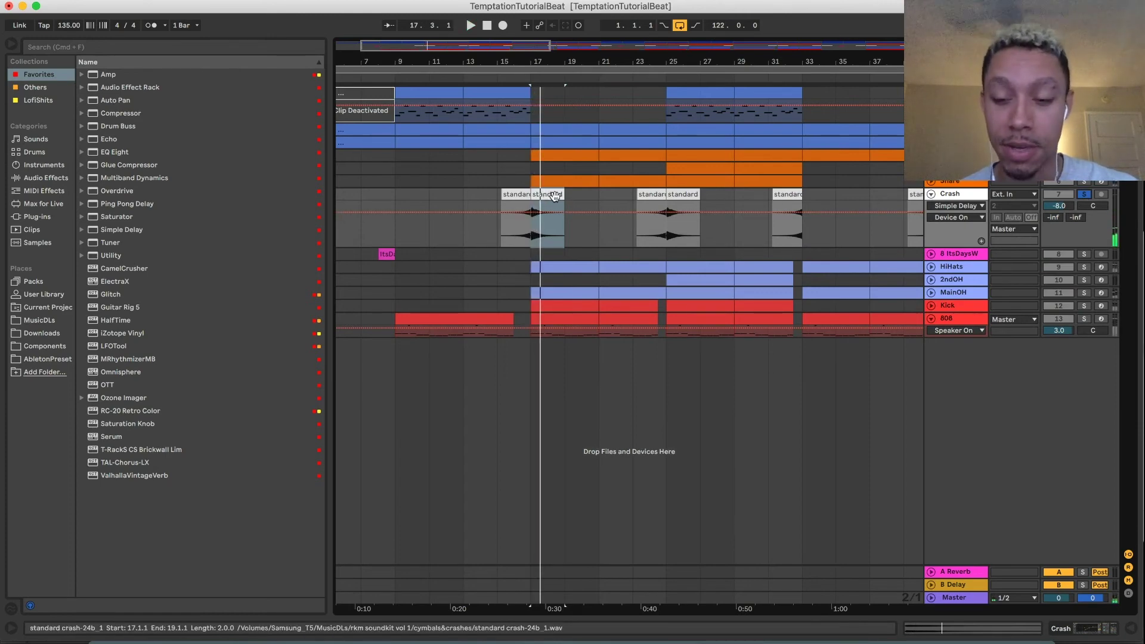
double_click(978, 200)
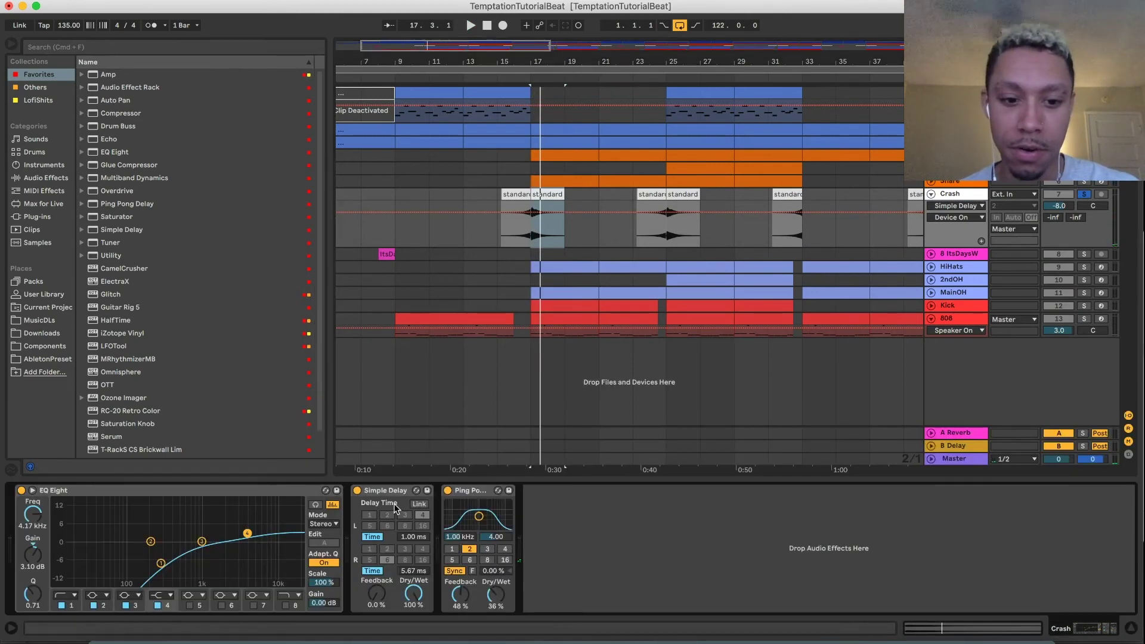
Copy the crash clip from bar 17 to bar 15 on the Crash track and reverse the copy
click(496, 197)
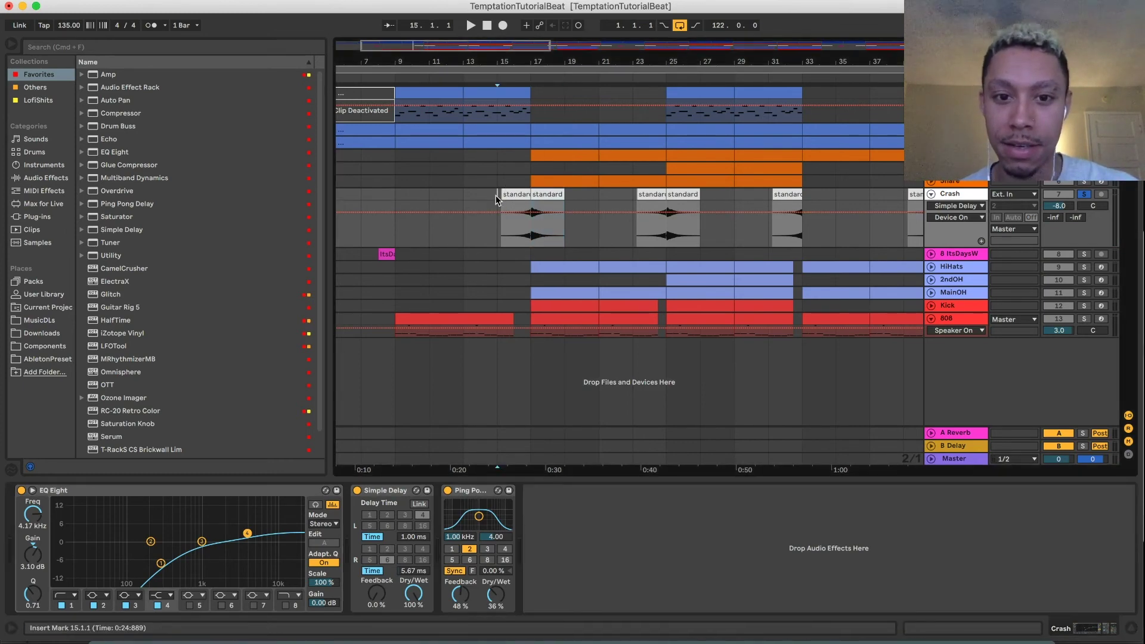
click(539, 195)
key(super+c)
click(500, 196)
key(super+v)
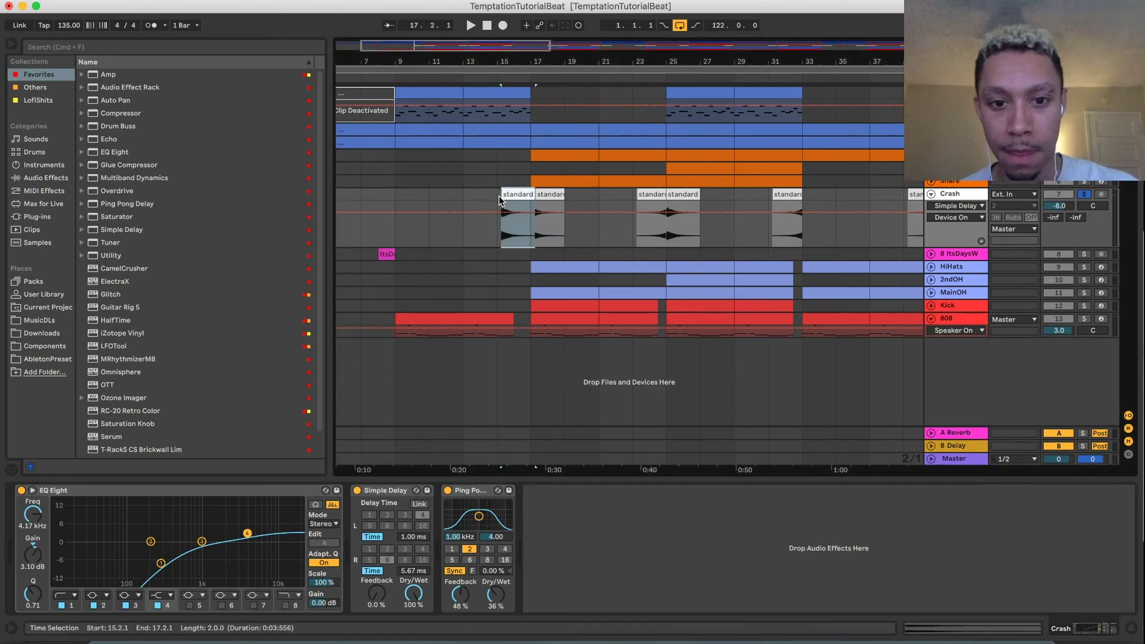
drag(499, 198, 497, 197)
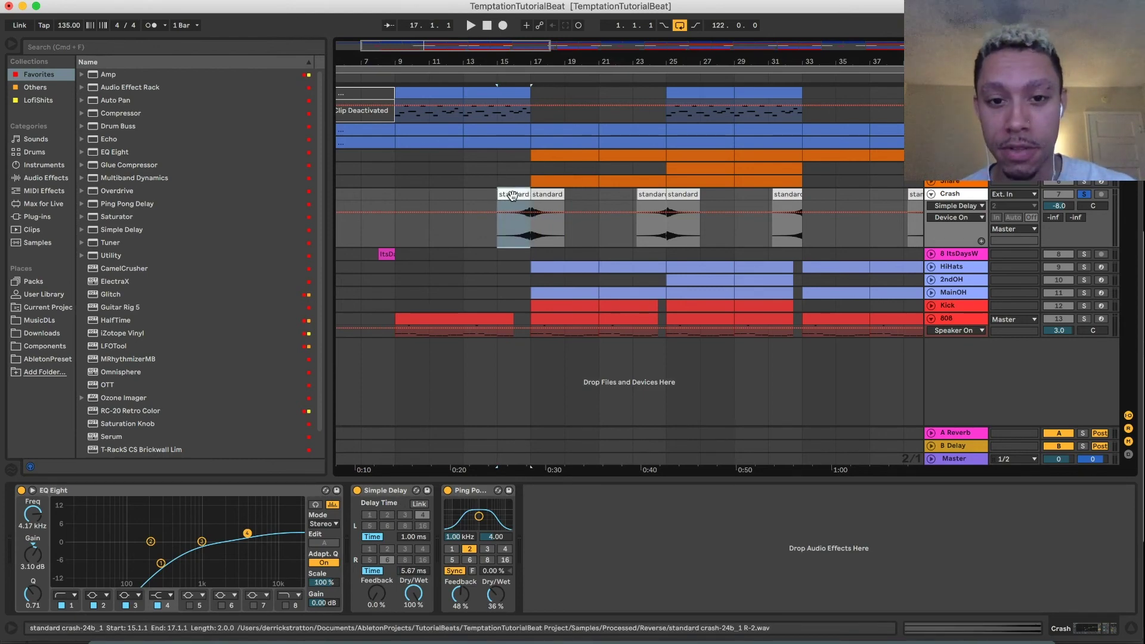
Trim the reversed crash so it runs from 15.2.1 to 17.1.1, then play it and make the Crash track taller
scroll(522, 195, up, 5)
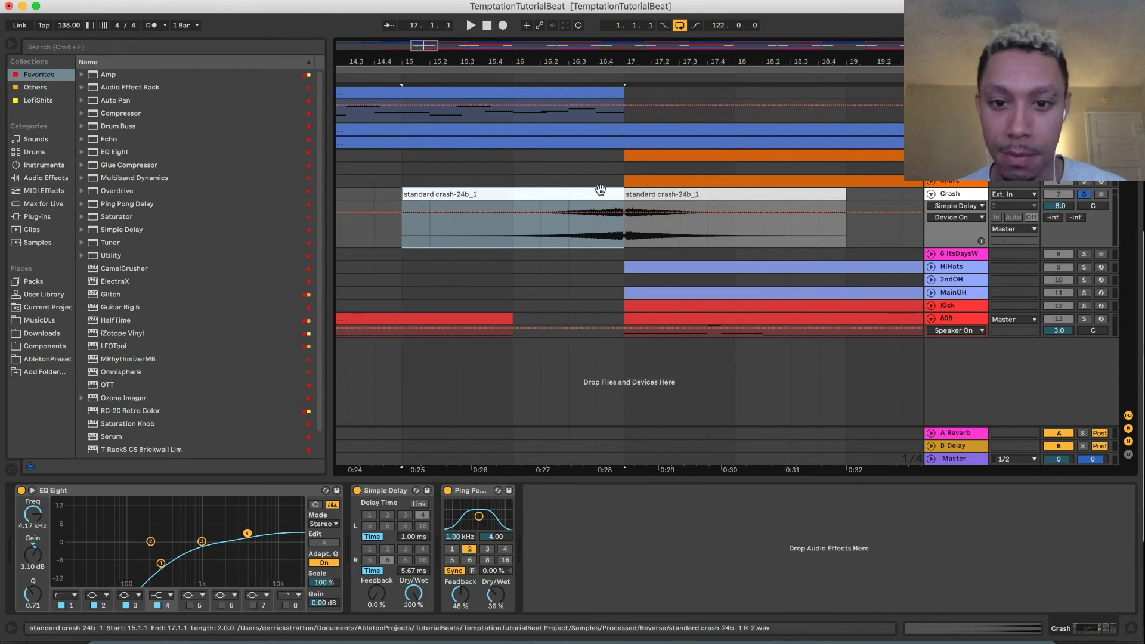
drag(623, 194, 591, 193)
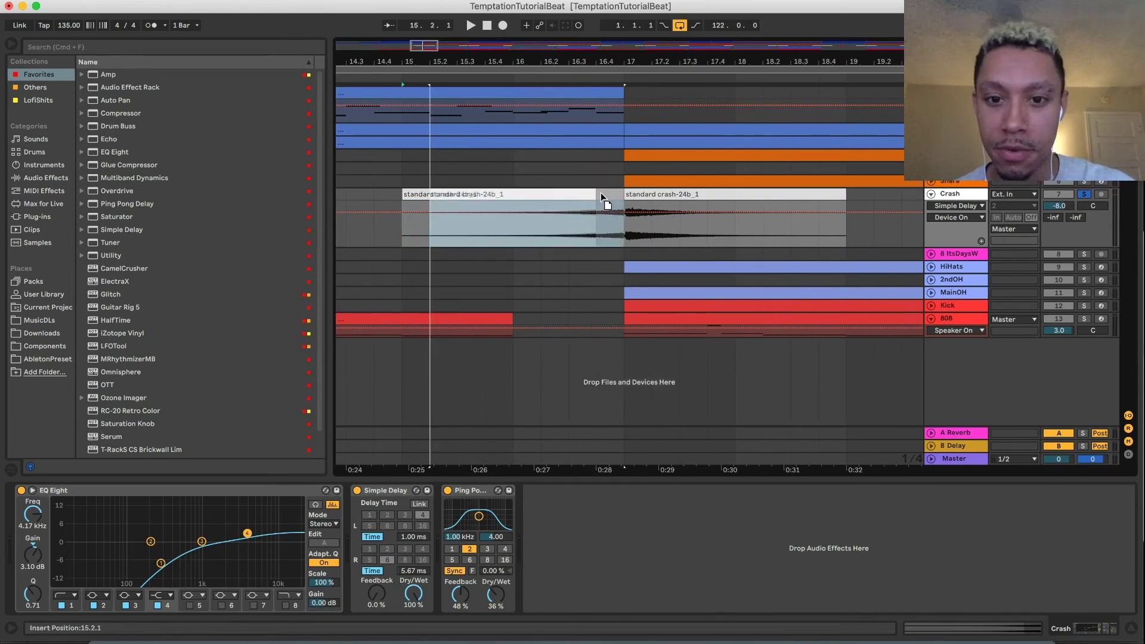
drag(594, 192, 622, 192)
key(space)
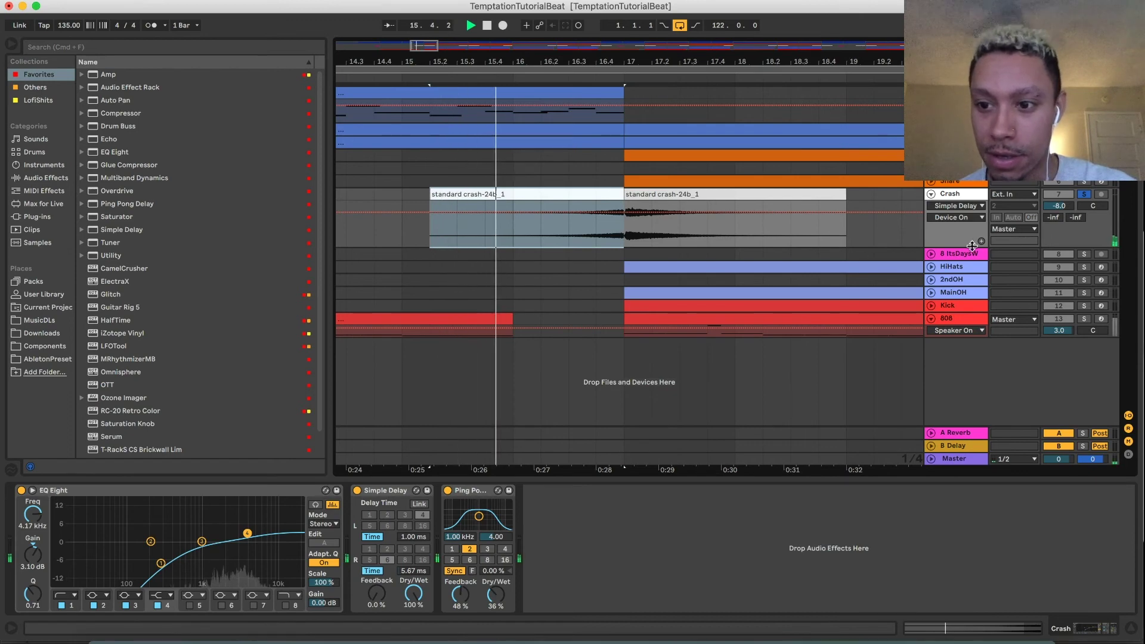
drag(972, 247, 973, 279)
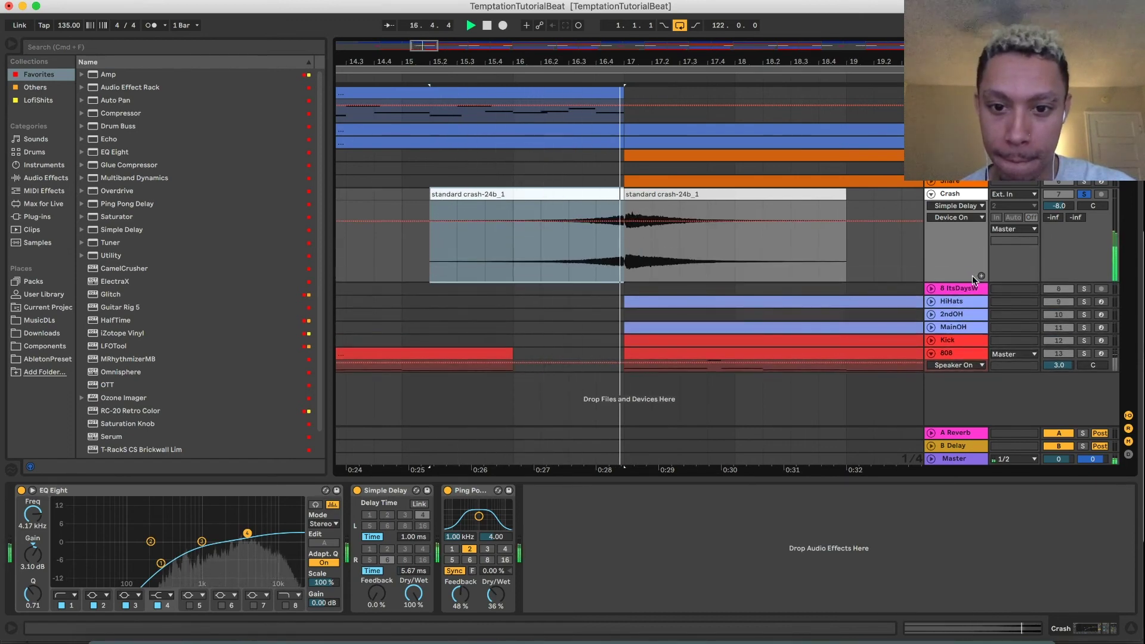
Undo and restore the crash reversal and trim to compare both versions, then fold the Crash track
key(super+z)
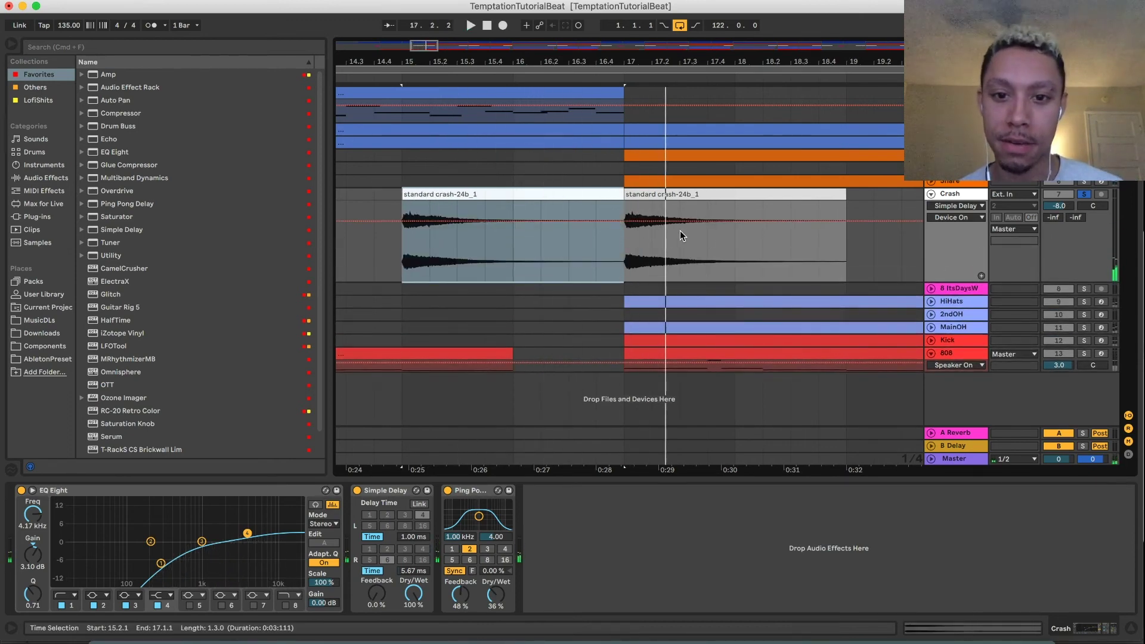
key(super+shift+z)
key(super+z)
key(super+shift+z)
click(928, 195)
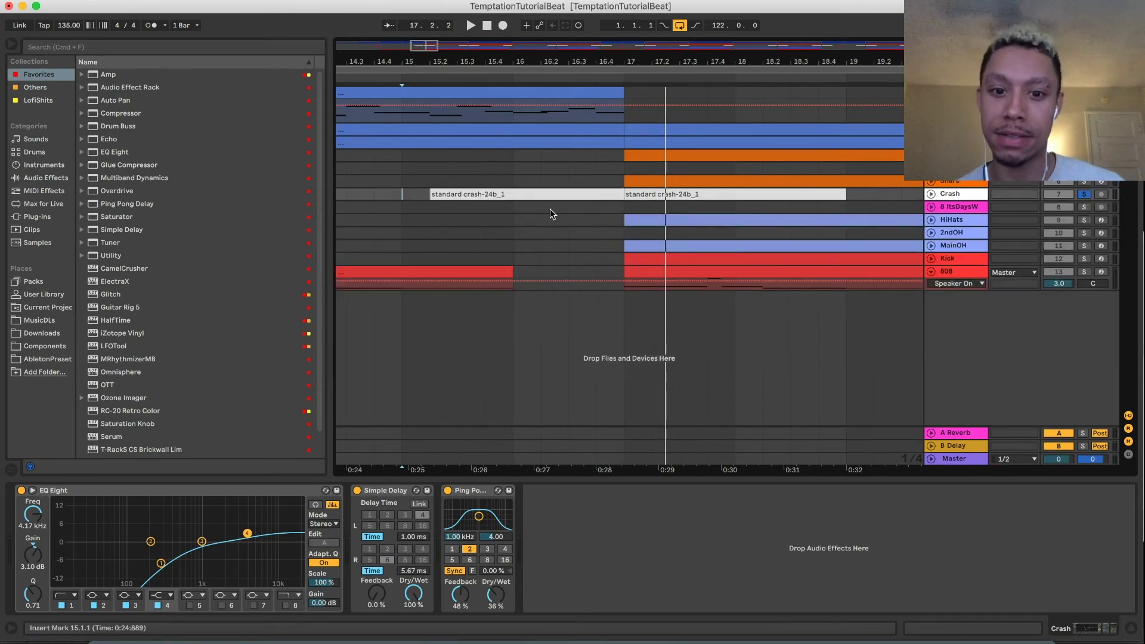
Turn off solo on the Crash track and play the full mix from bar 15 into bar 17
click(506, 209)
key(minus)
key(minus)
click(497, 206)
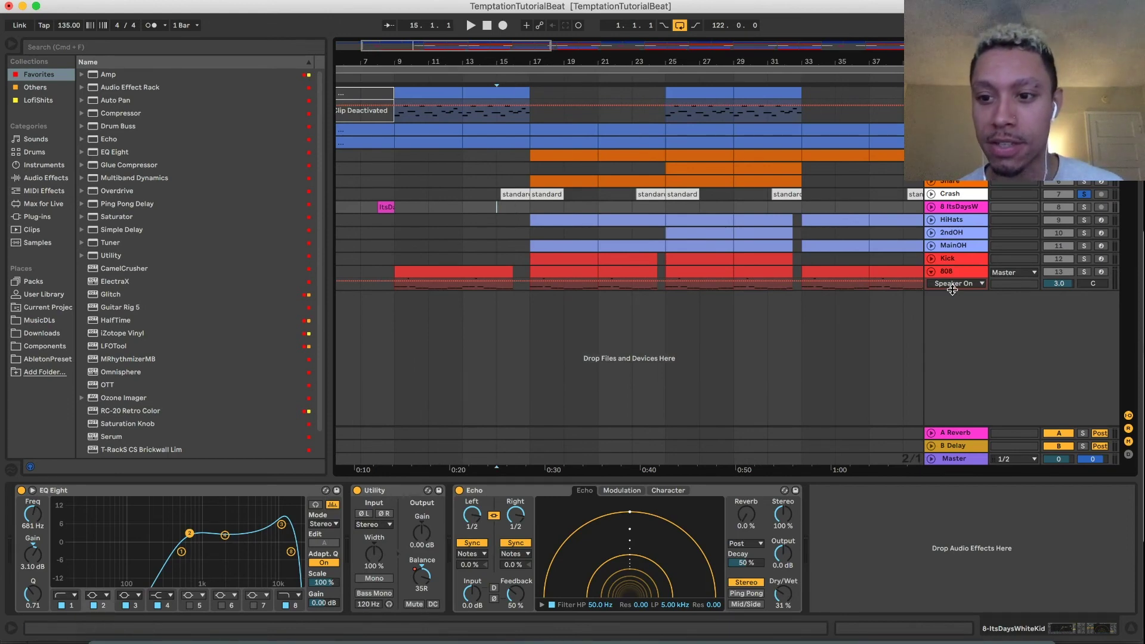
drag(952, 290, 952, 320)
key(space)
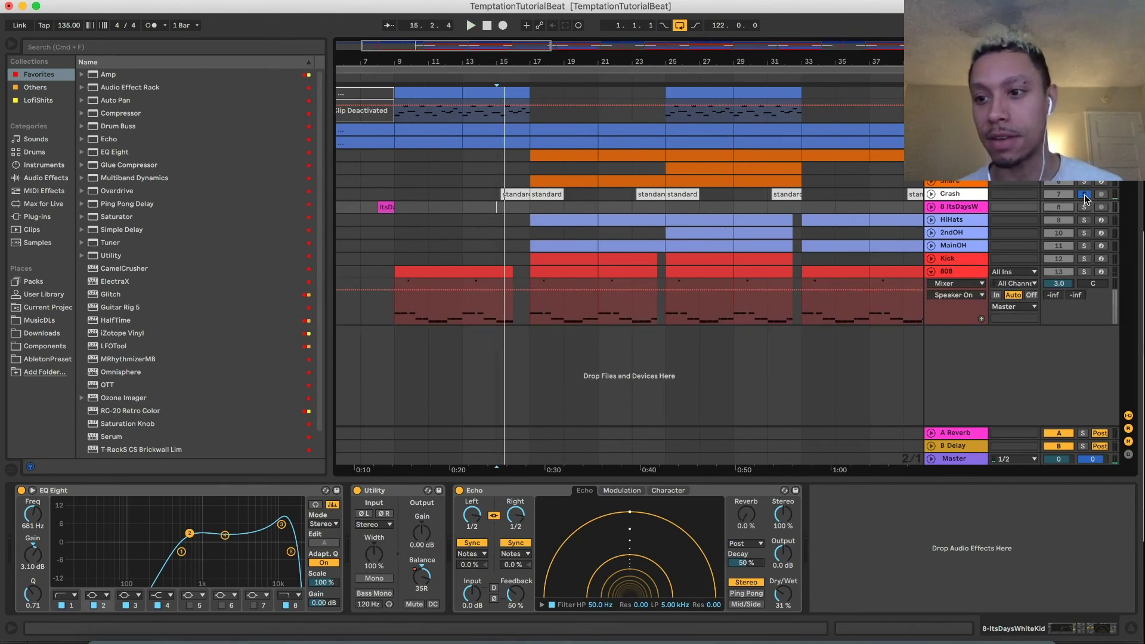
click(1084, 194)
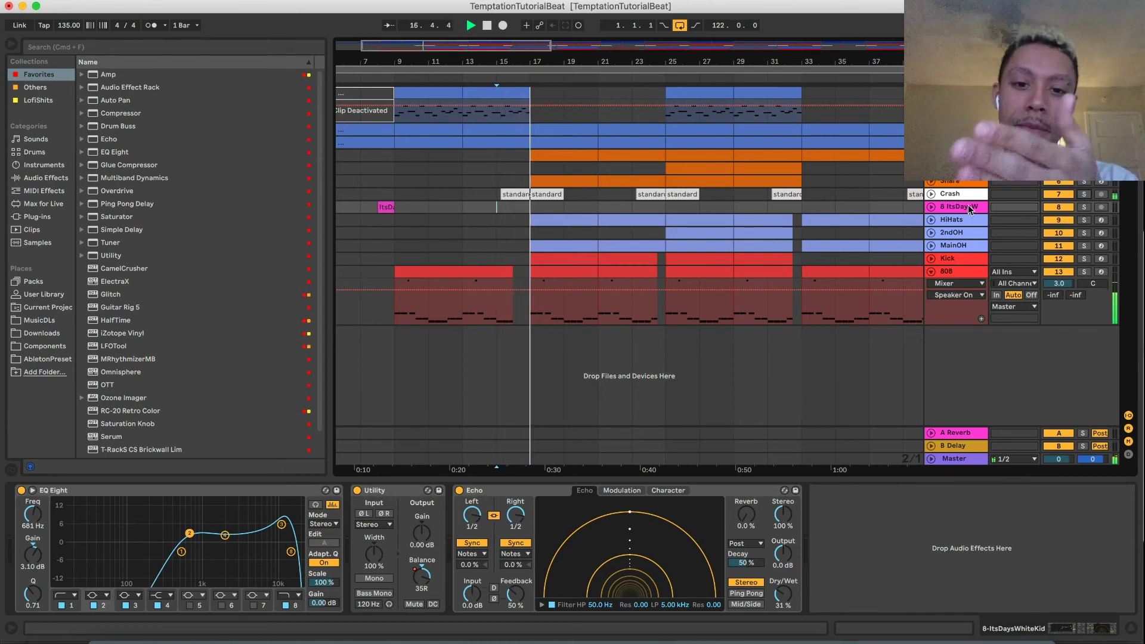
Fold the 808 track and highlight bars 17 to 33 on the vocal tag track
click(931, 271)
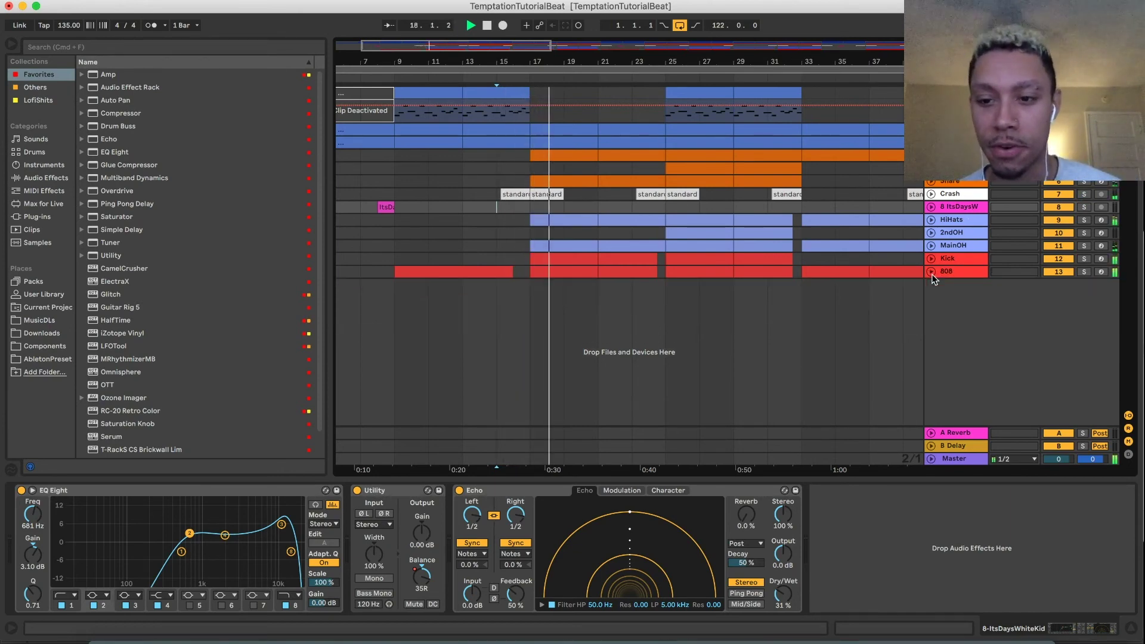
key(space)
drag(530, 209, 806, 207)
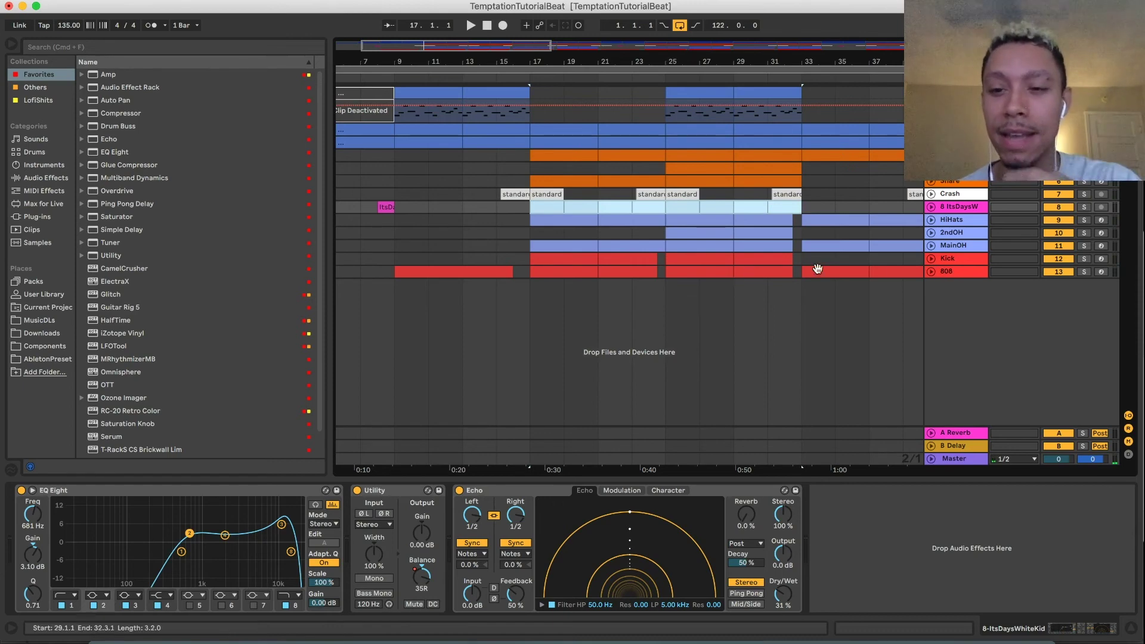
Audition the section from bar 17 with its first two Kick clips temporarily deactivated, then reactivate them and fold the Kick track
click(931, 260)
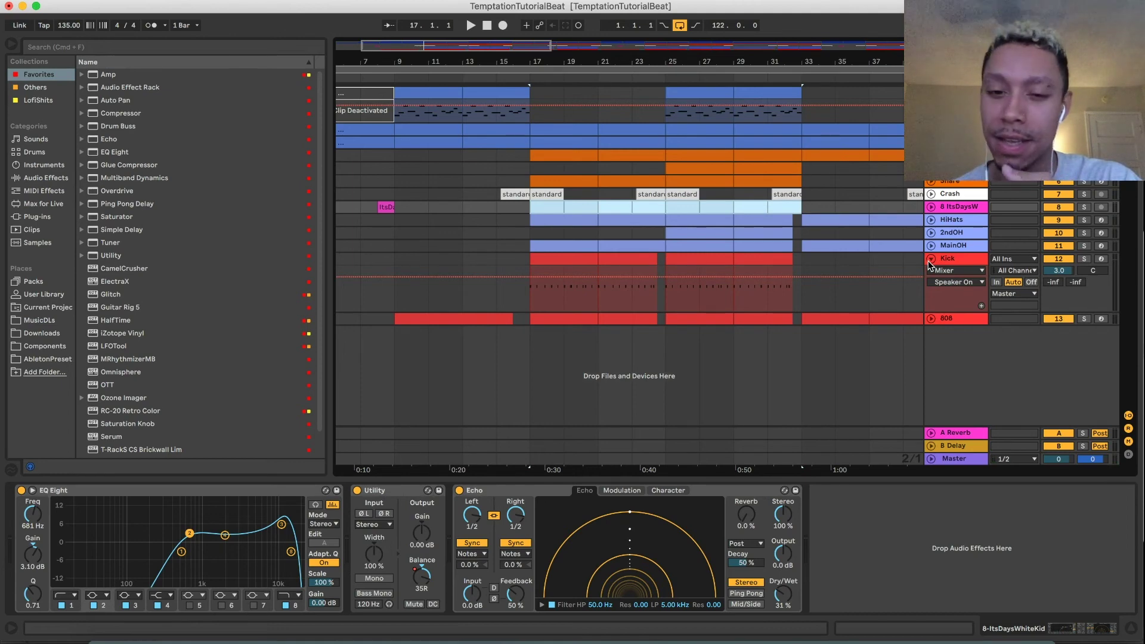
click(649, 263)
shift+click(579, 263)
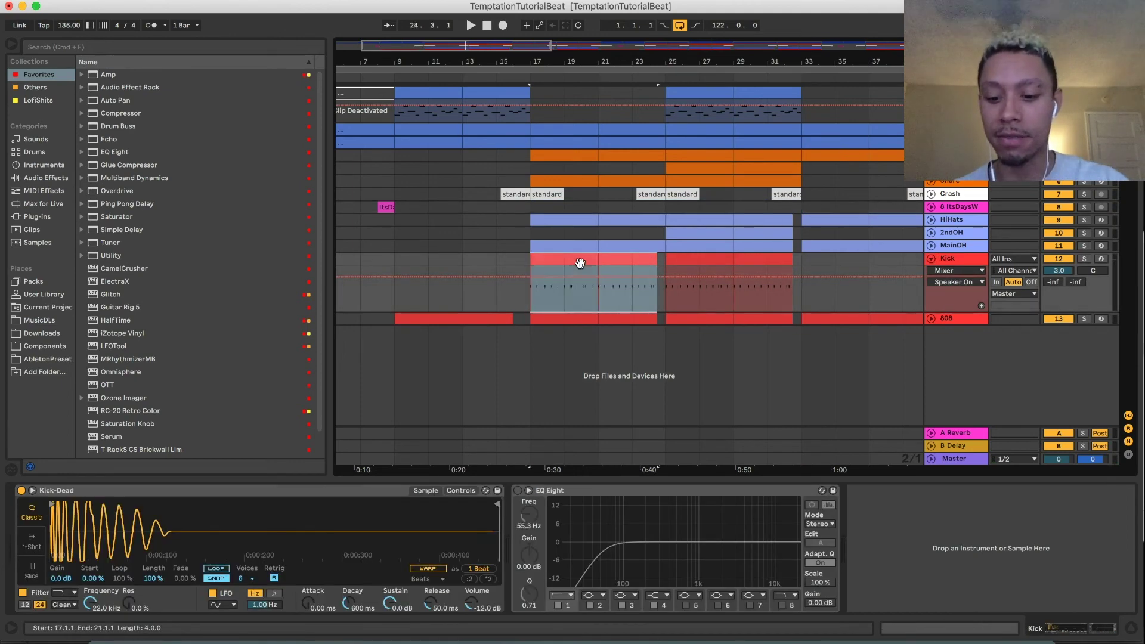
key(0)
key(space)
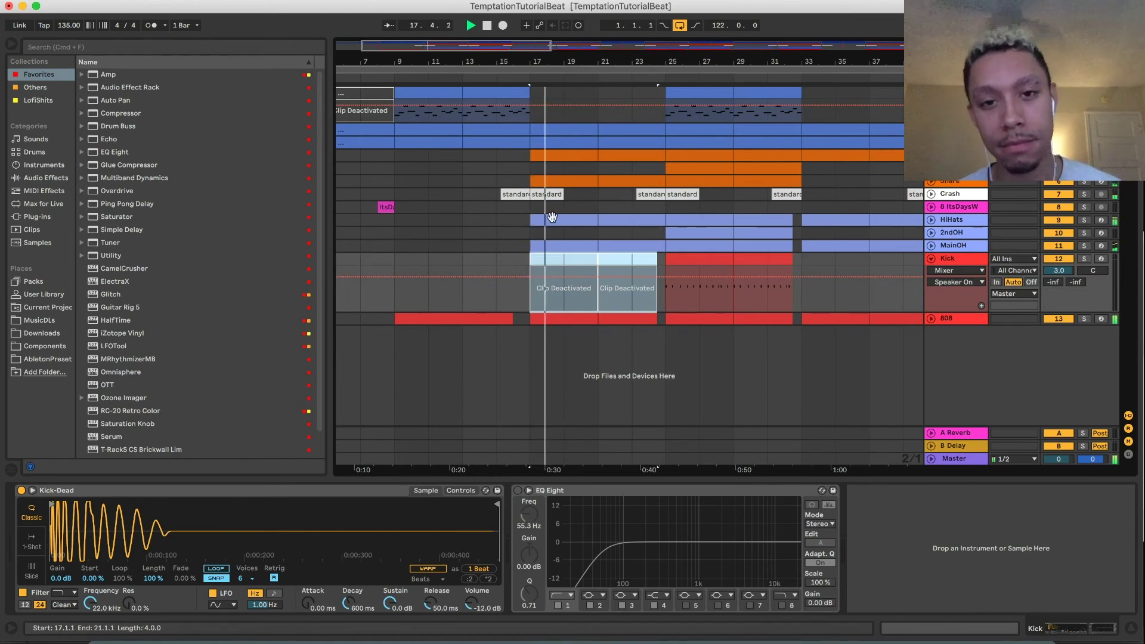
key(space)
key(0)
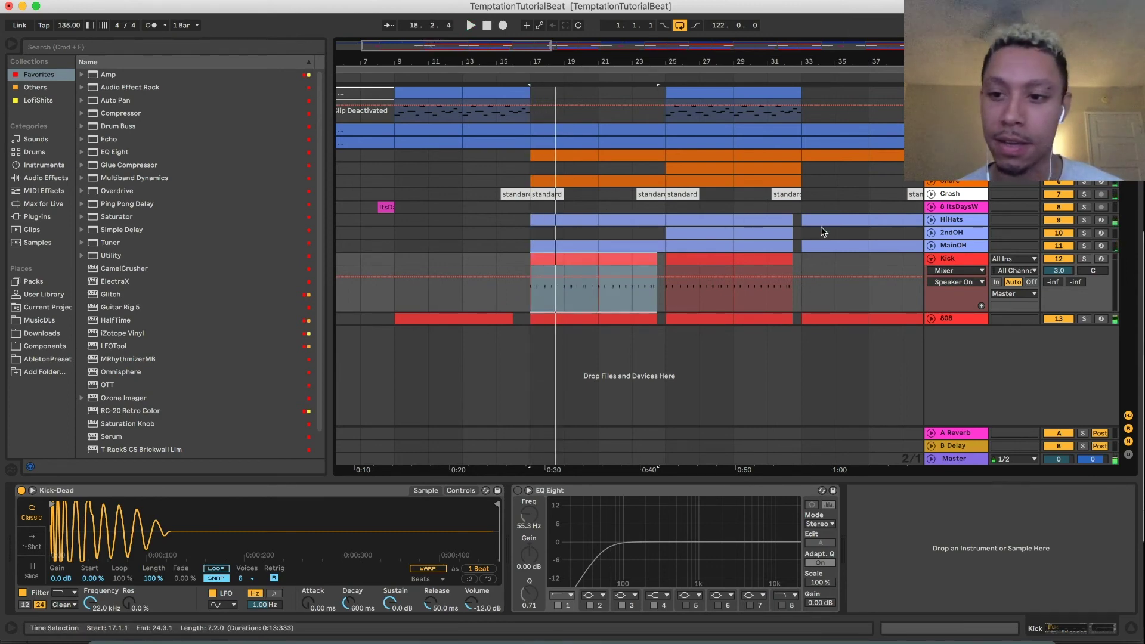
click(930, 260)
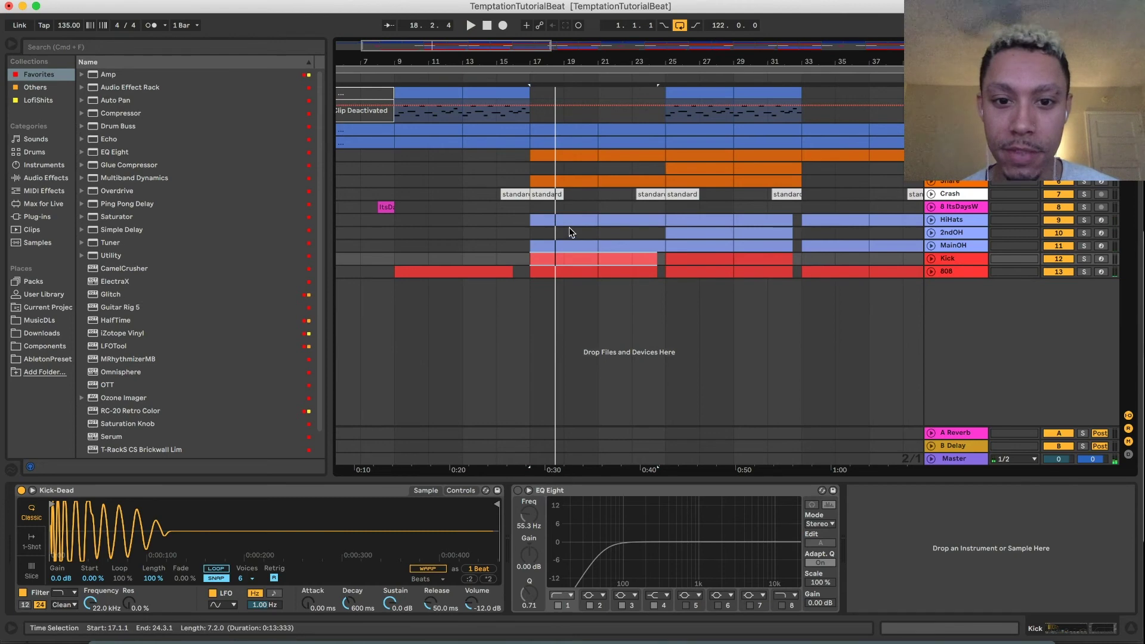
Play bars 17 to 25 while showing the devices on the MainOH, Crash and Snare tracks
drag(532, 207, 665, 207)
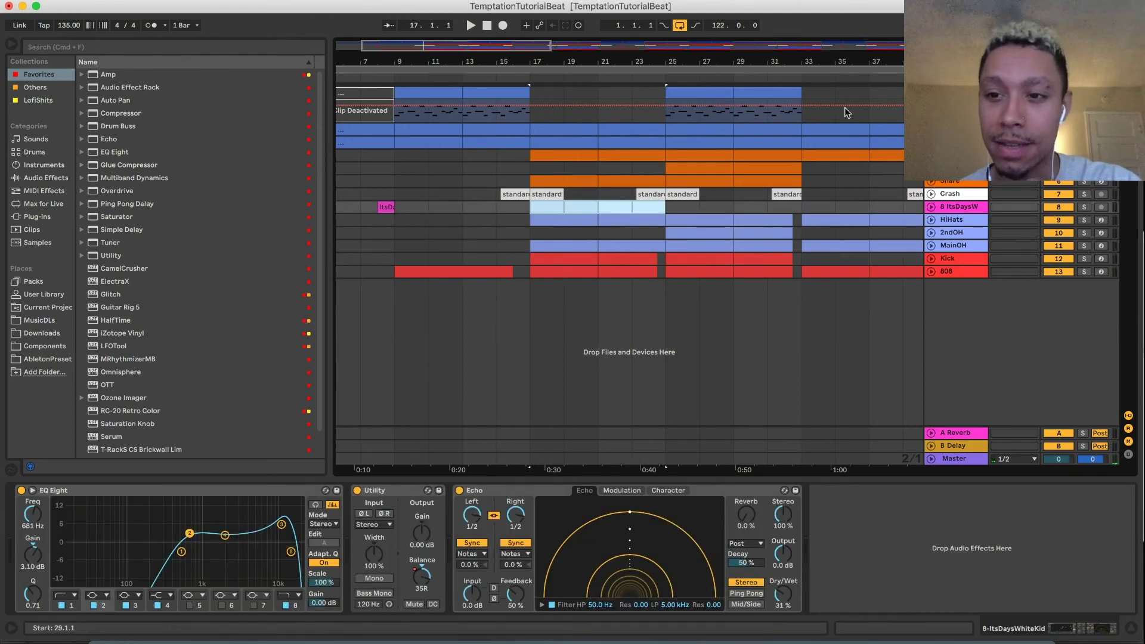
key(space)
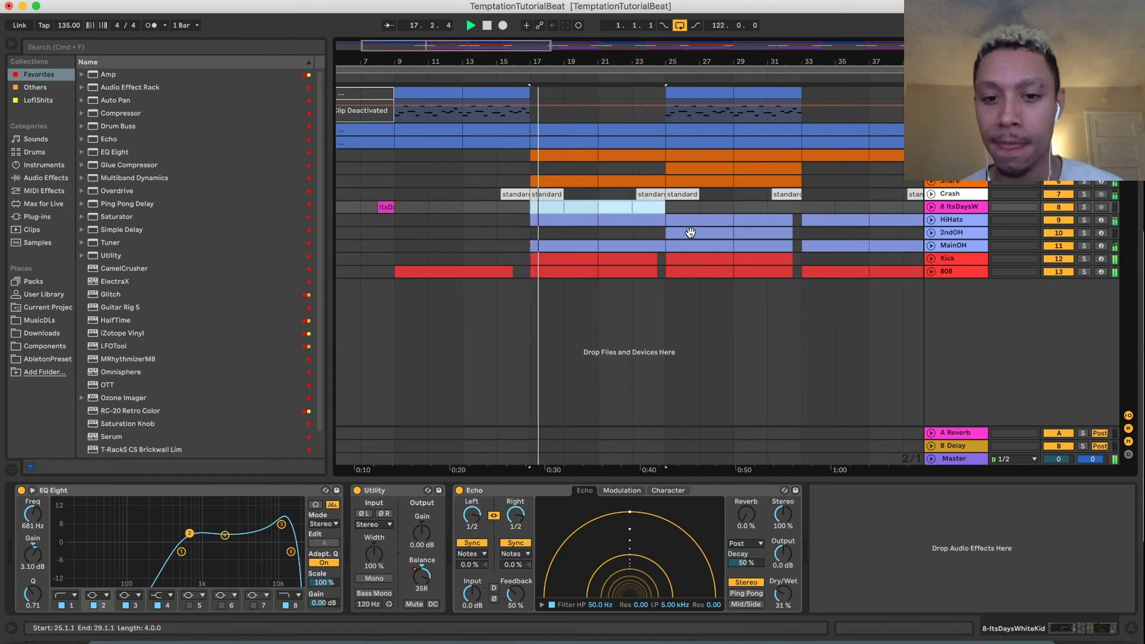
click(1006, 245)
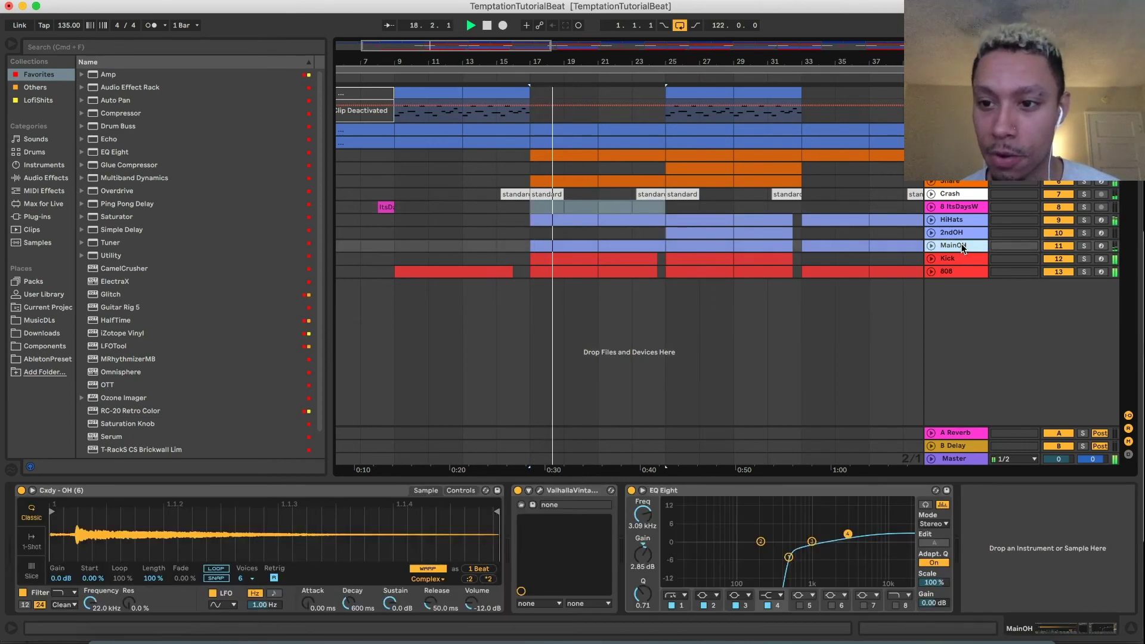
click(954, 194)
click(952, 183)
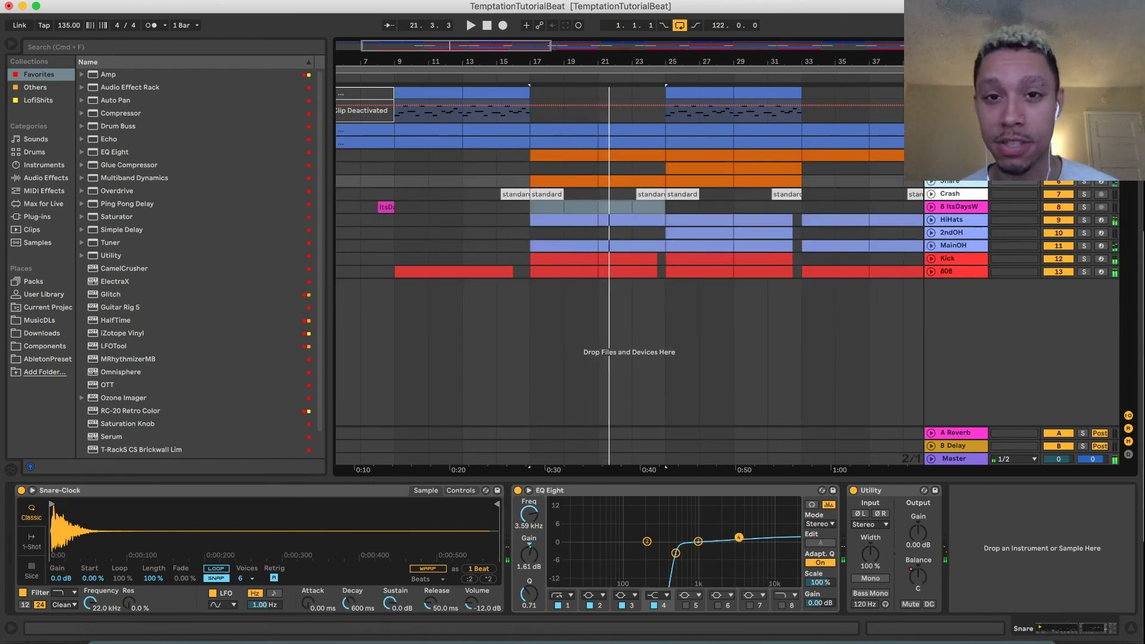
Play from bar 23 into bar 25, and audition the section from bar 25 with the 2ndOH track unfolded
click(632, 207)
key(space)
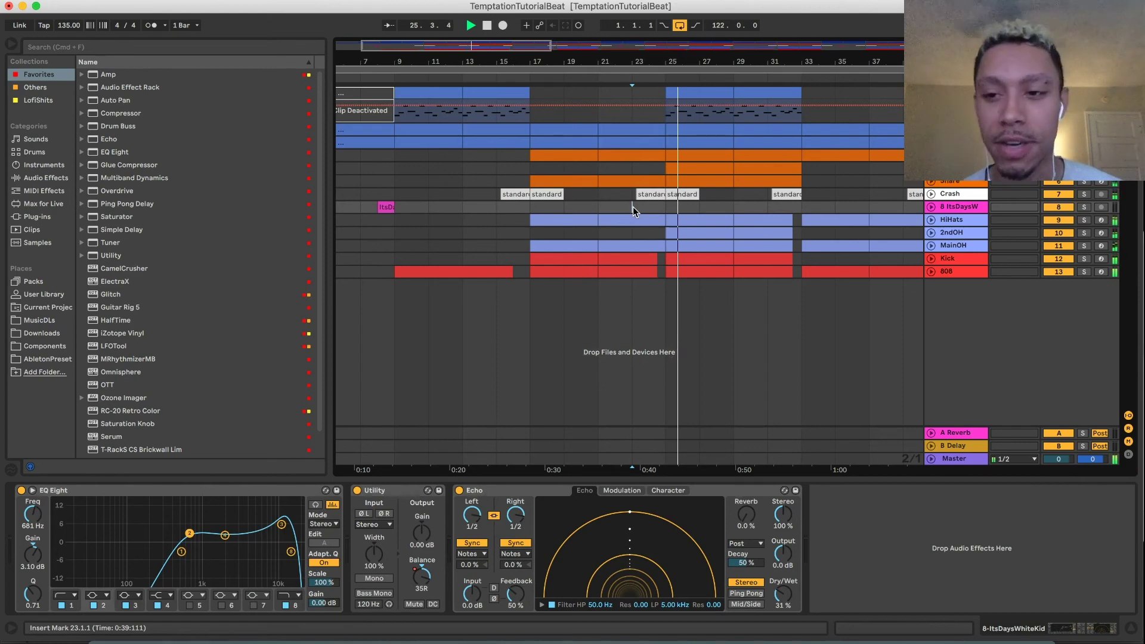
click(930, 233)
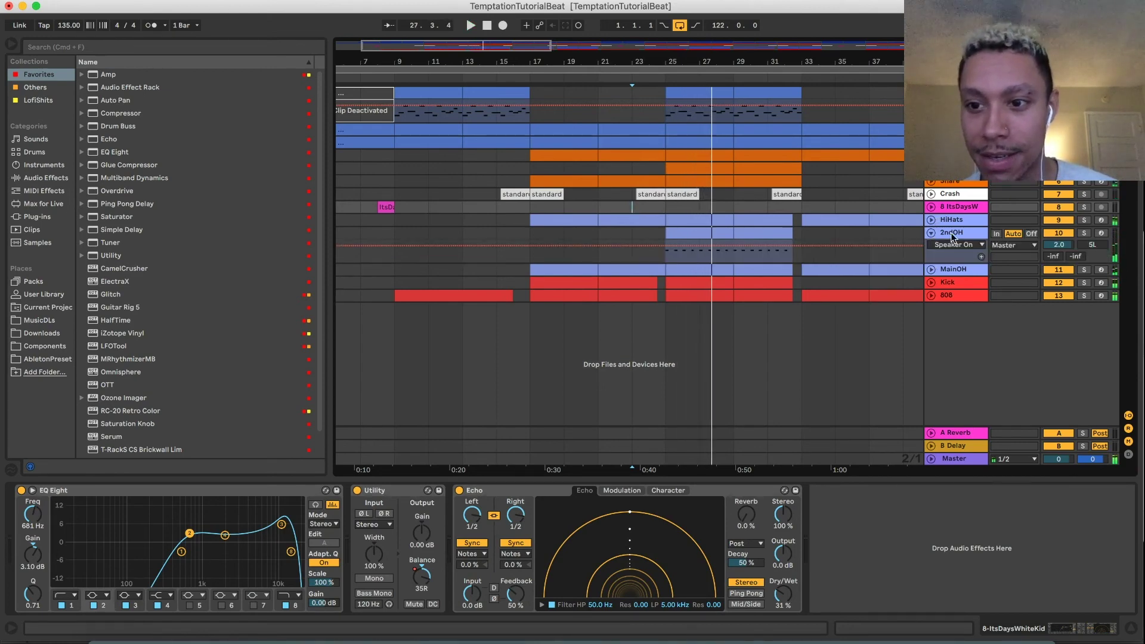
click(952, 236)
click(716, 236)
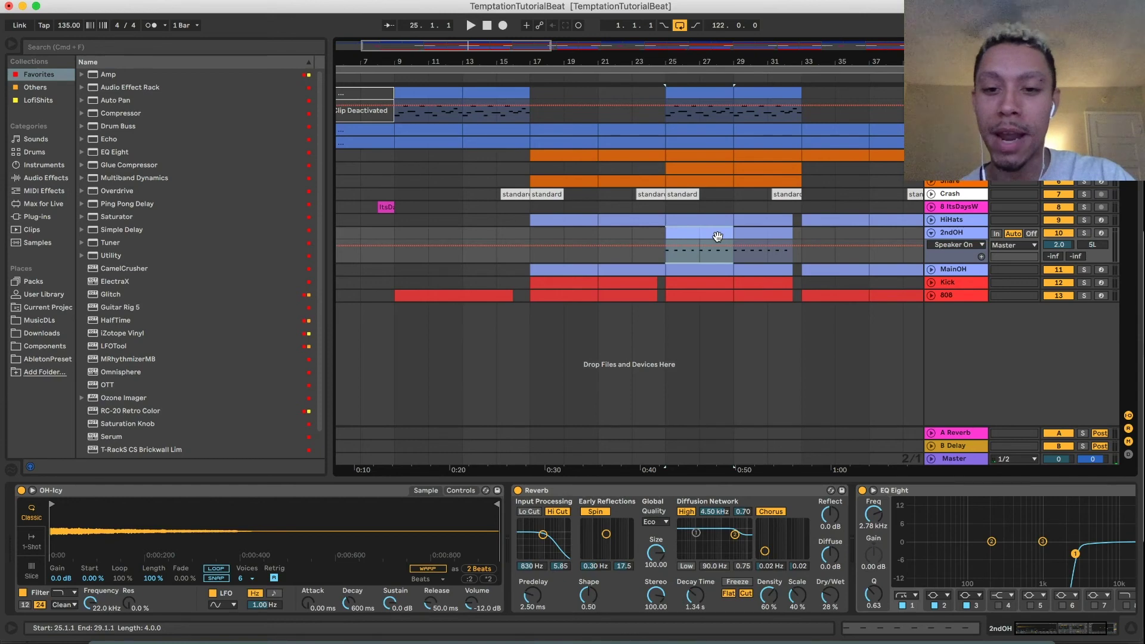
key(space)
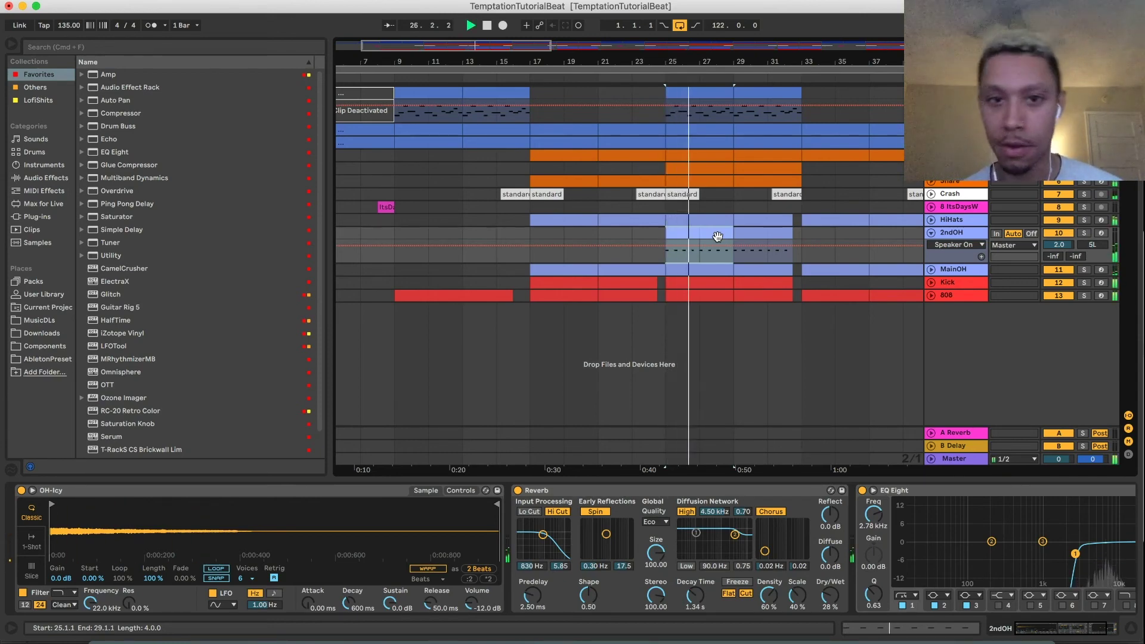
key(space)
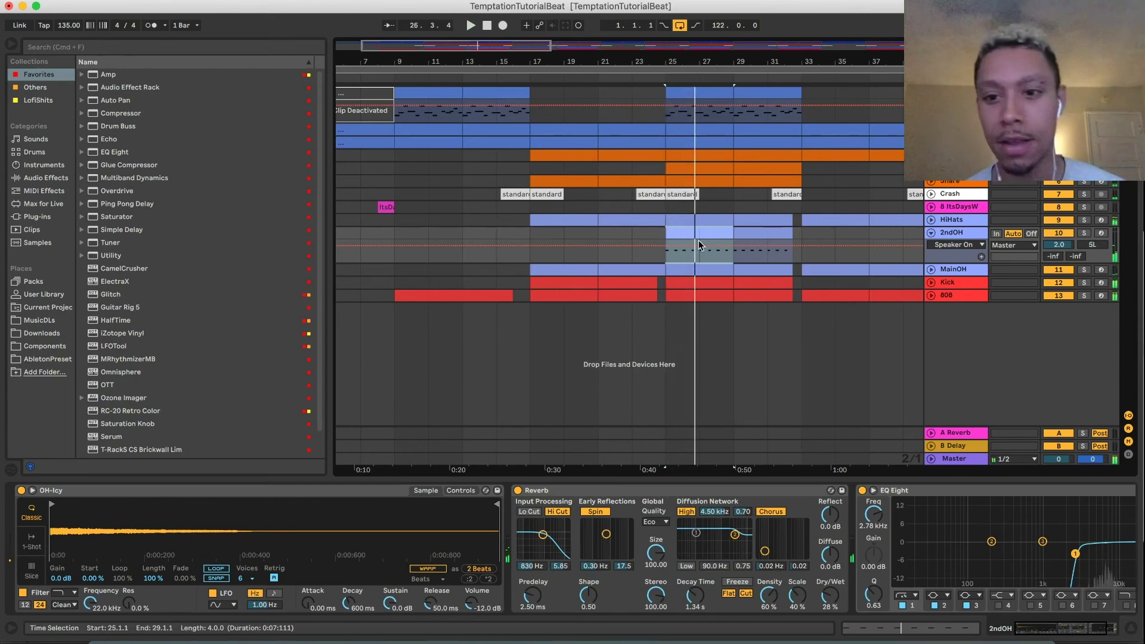
click(933, 232)
Examine the Kick and 808 gap before bar 25 and play the transition from bar 24
click(636, 231)
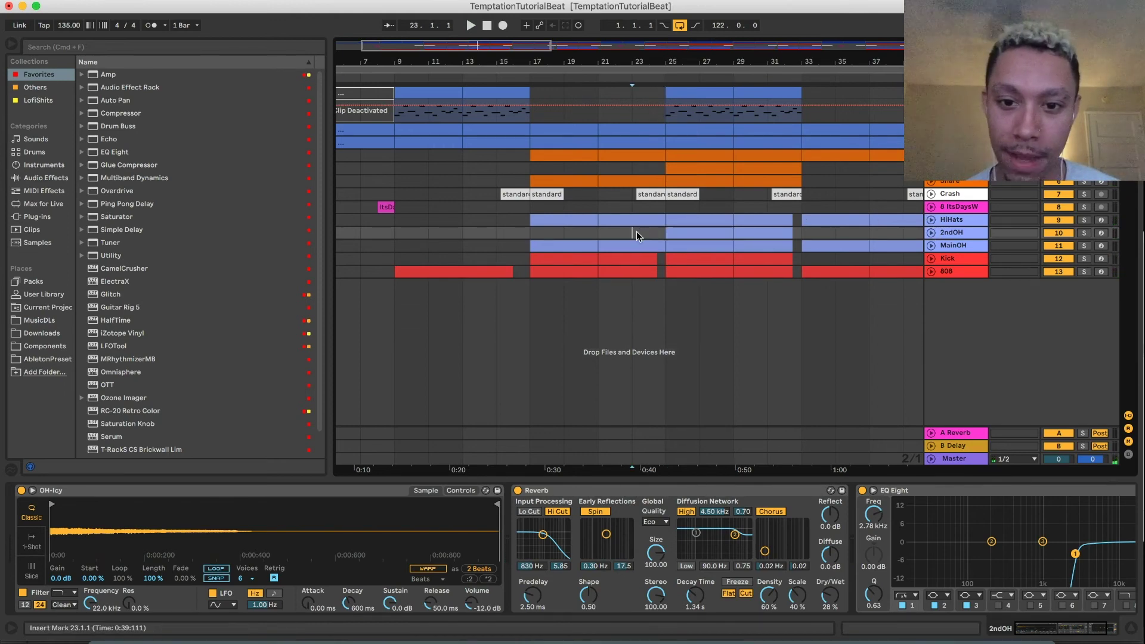
key(plus)
scroll(635, 234, right, 2)
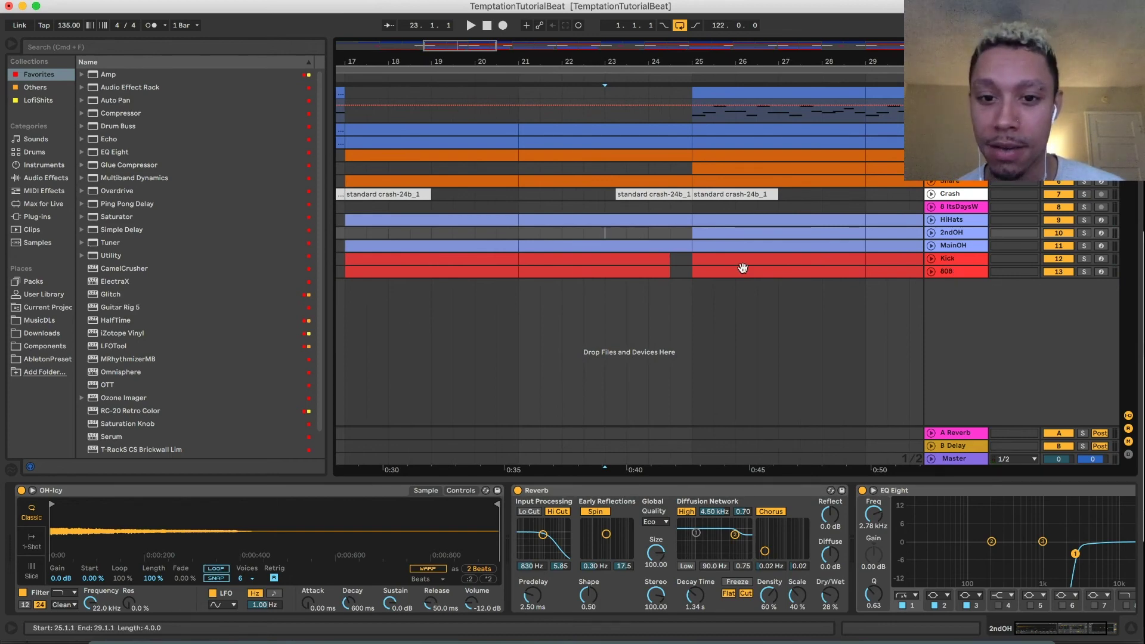
scroll(740, 268, left, 2)
click(696, 110)
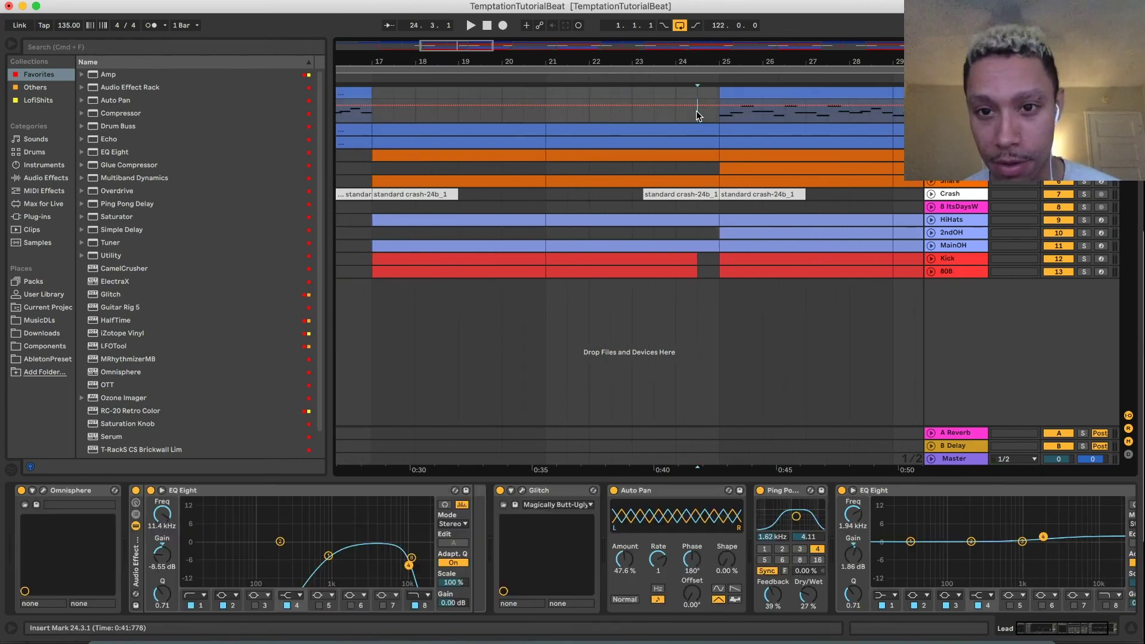
click(678, 232)
key(space)
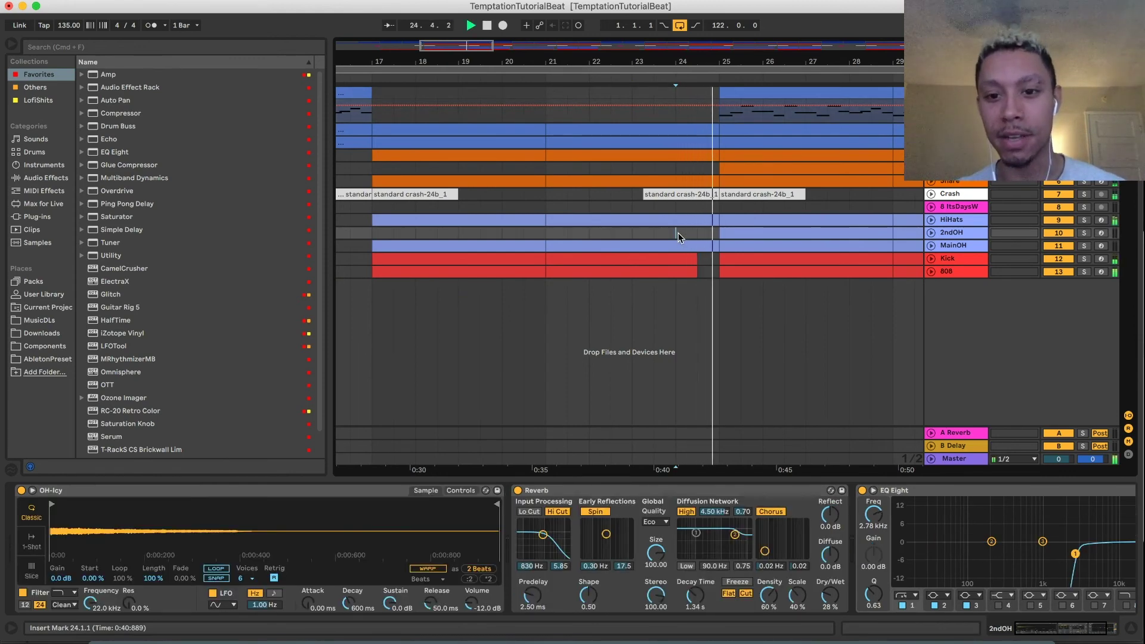
scroll(678, 232, right, 4)
key(minus)
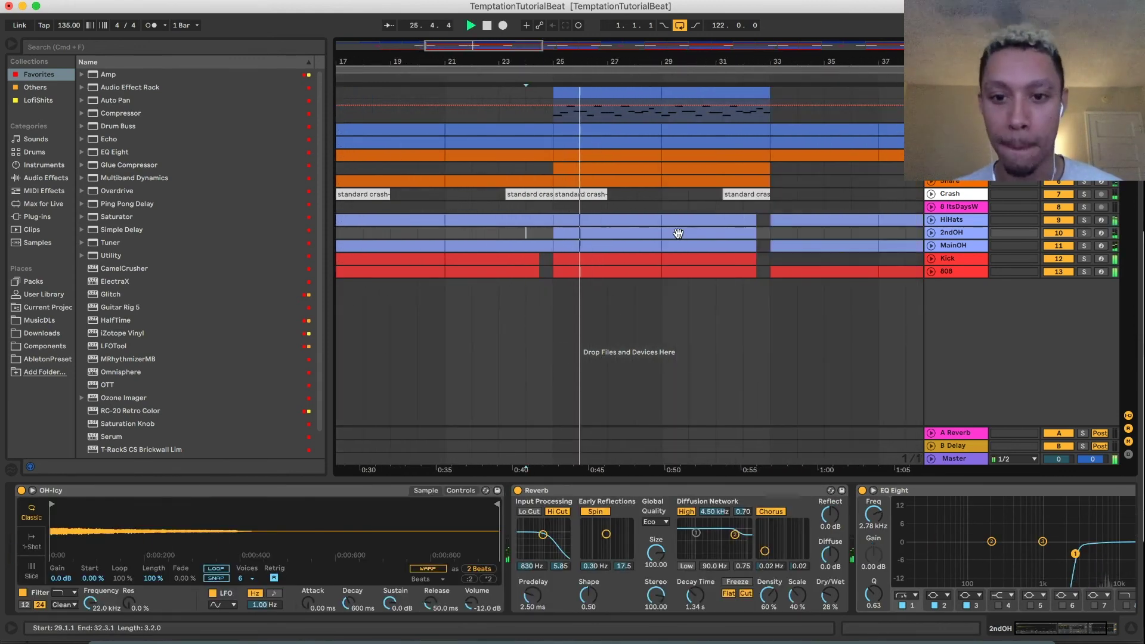
scroll(678, 232, right, 1)
key(space)
Highlight bars 25 to 34 on the vocal tag track and show the HiHats track's devices
click(695, 207)
drag(544, 207, 774, 206)
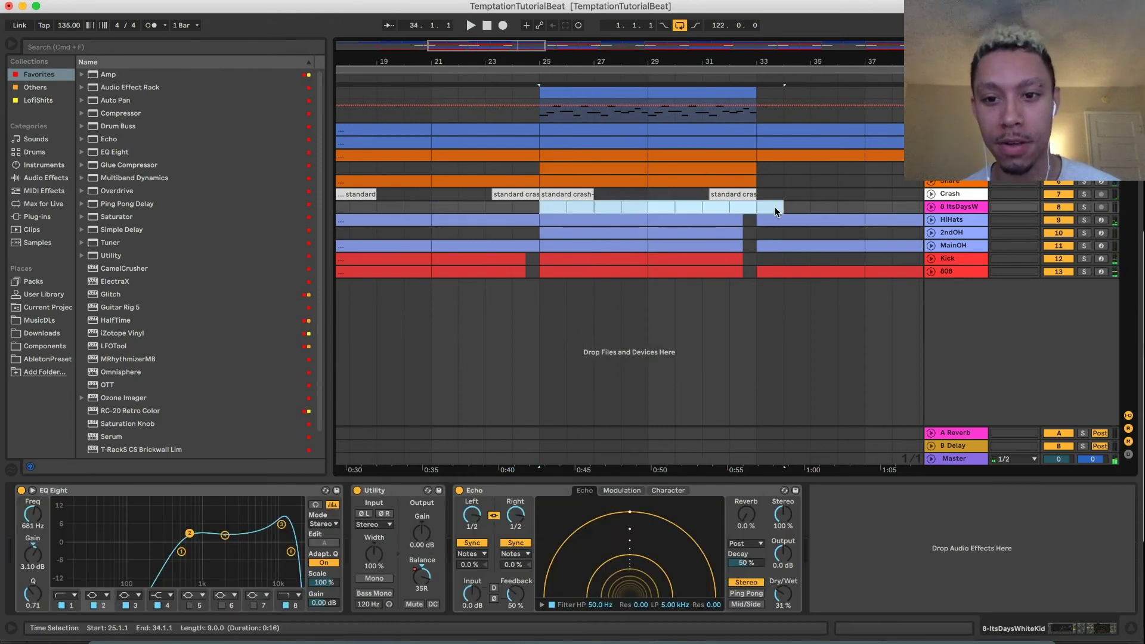
click(730, 207)
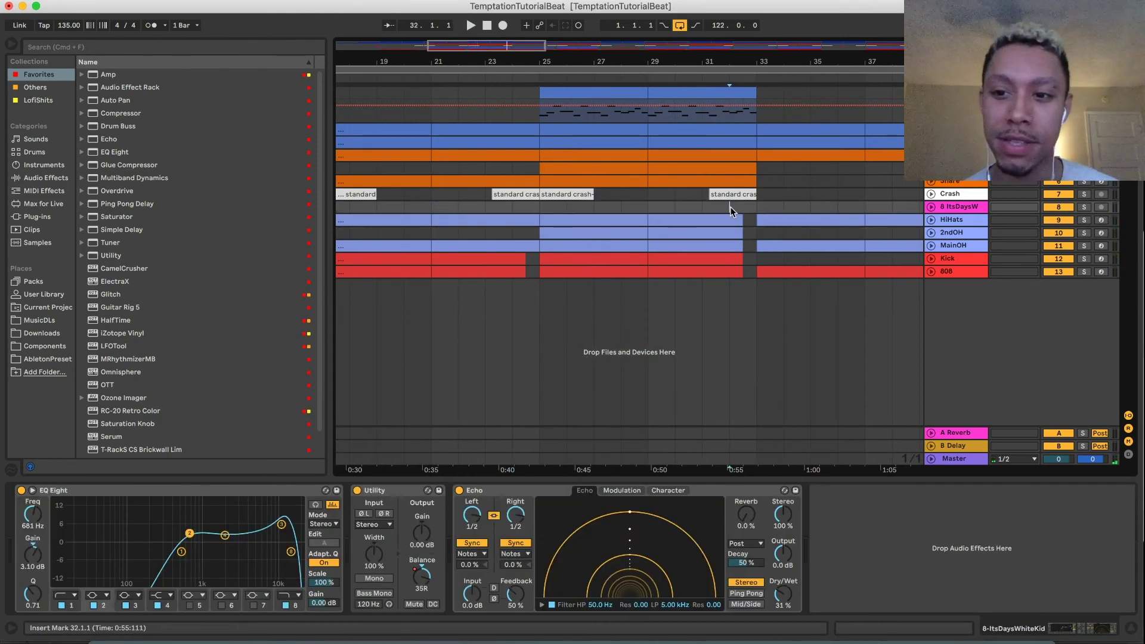
click(943, 222)
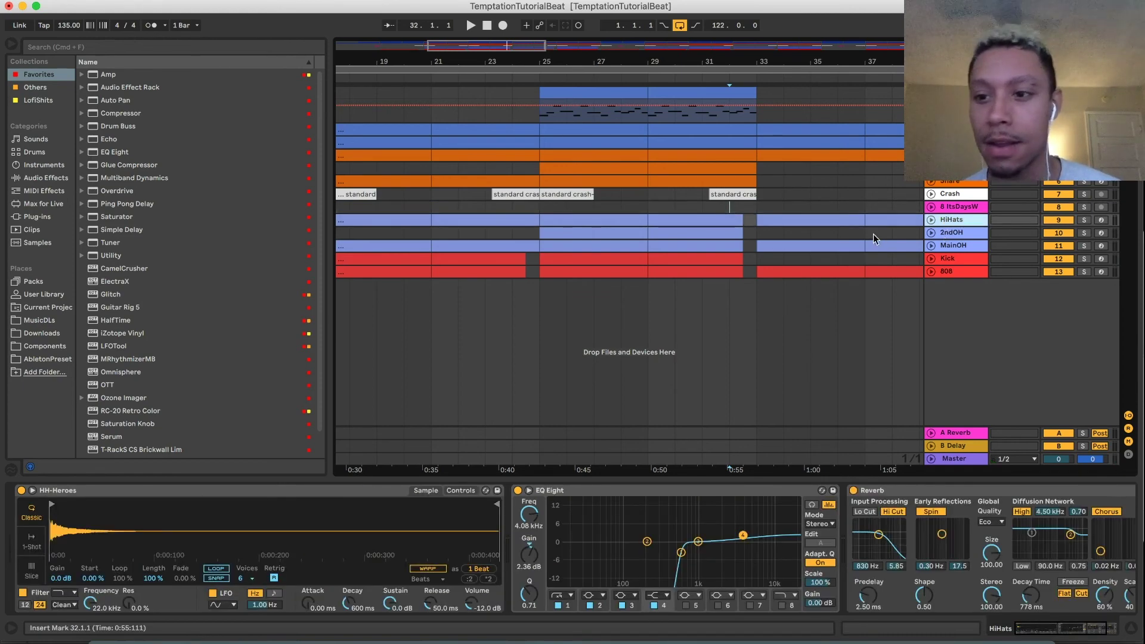
Play the transition from bar 31 into the section at bar 33 and show more of the arrangement
click(707, 207)
key(space)
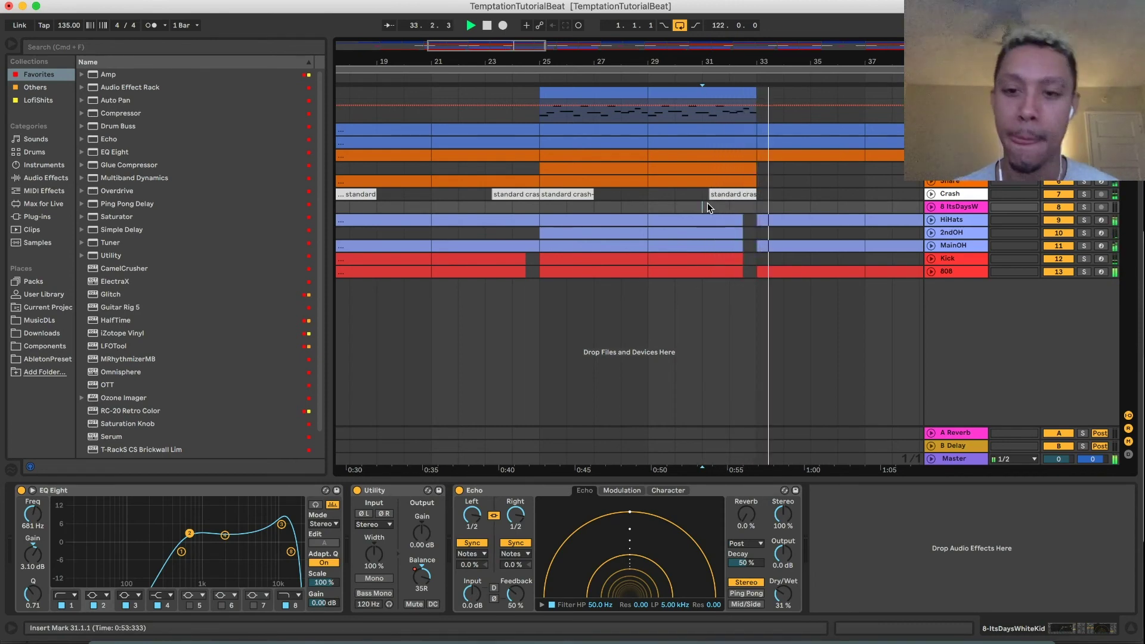
key(minus)
key(minus)
key(space)
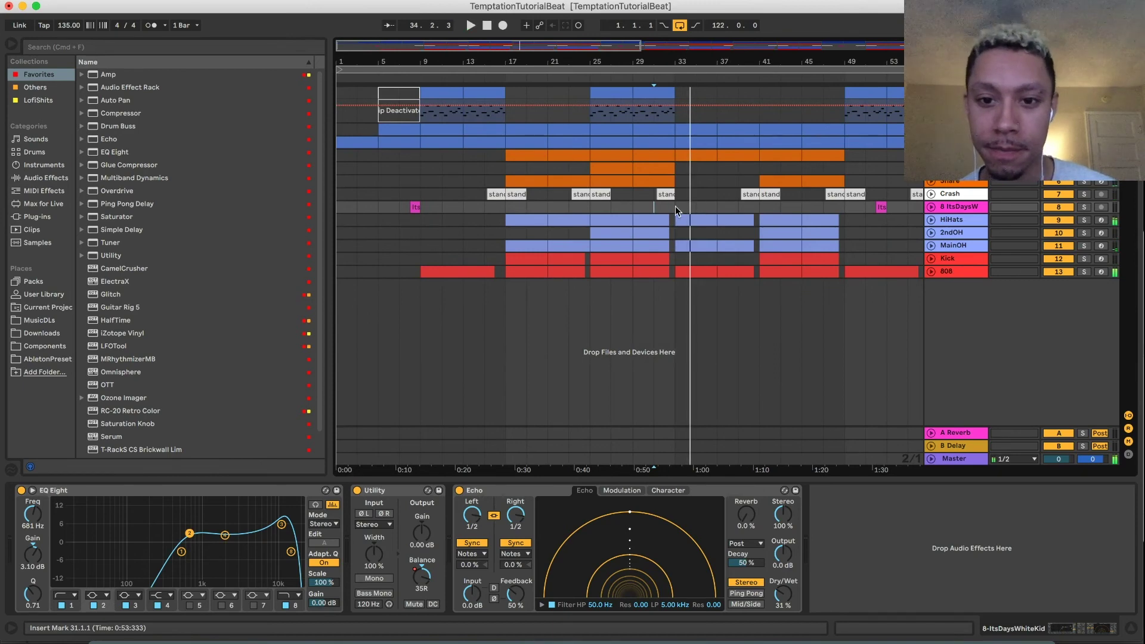
Highlight bars 33 to 57 on the vocal tag track and return the insert marker to bar 33
click(675, 207)
scroll(675, 207, right, 3)
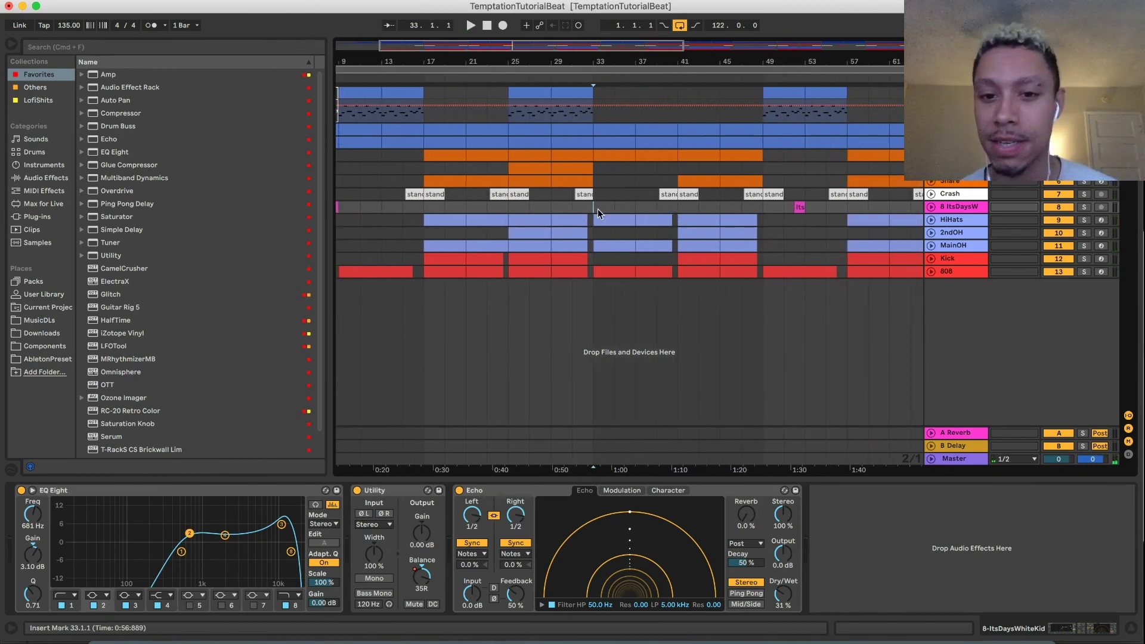
drag(597, 209, 848, 207)
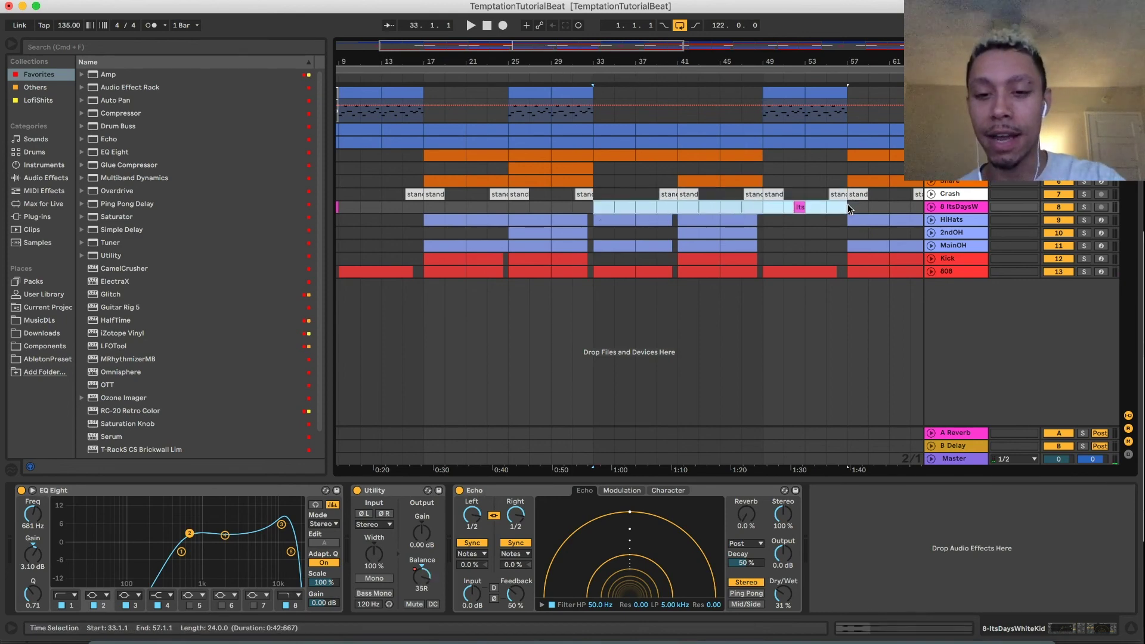
scroll(770, 220, right, 3)
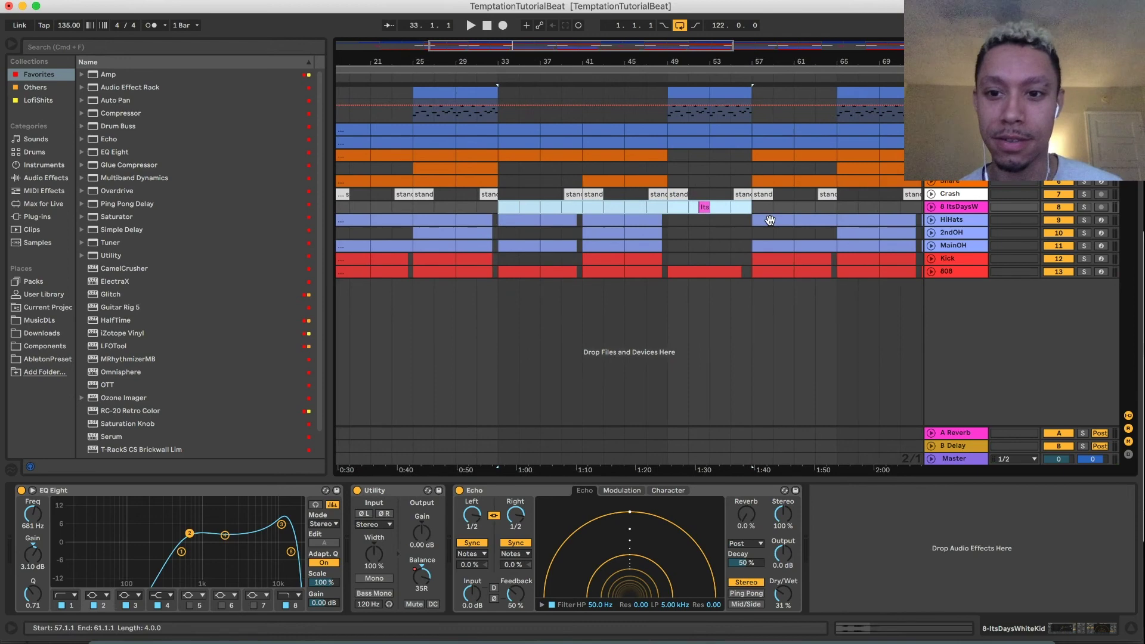
click(500, 208)
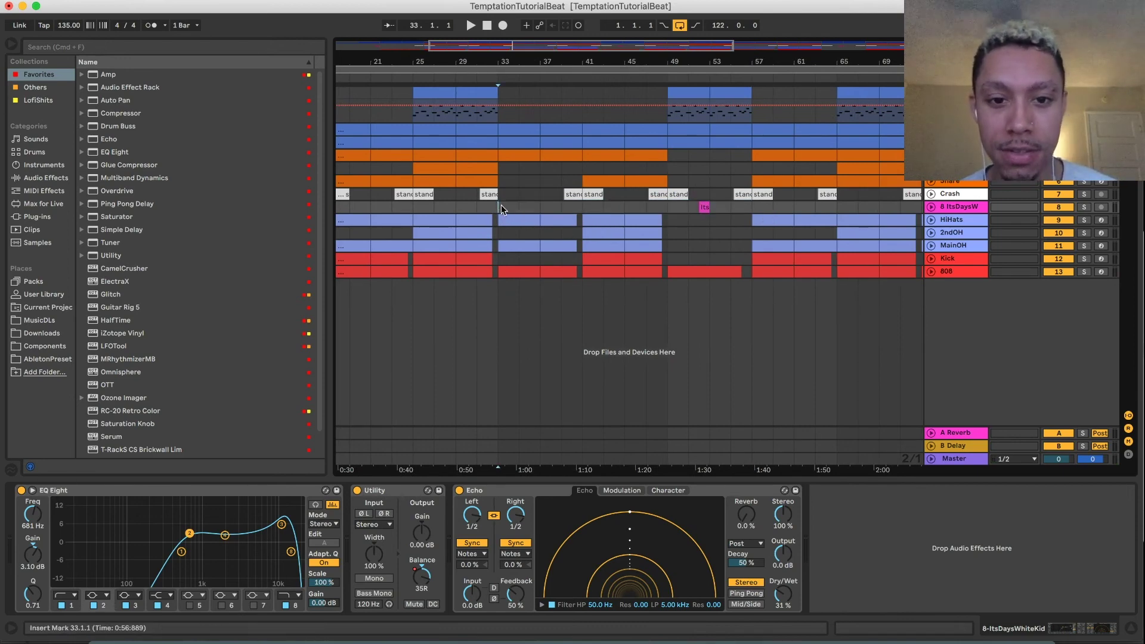
scroll(516, 209, left, 5)
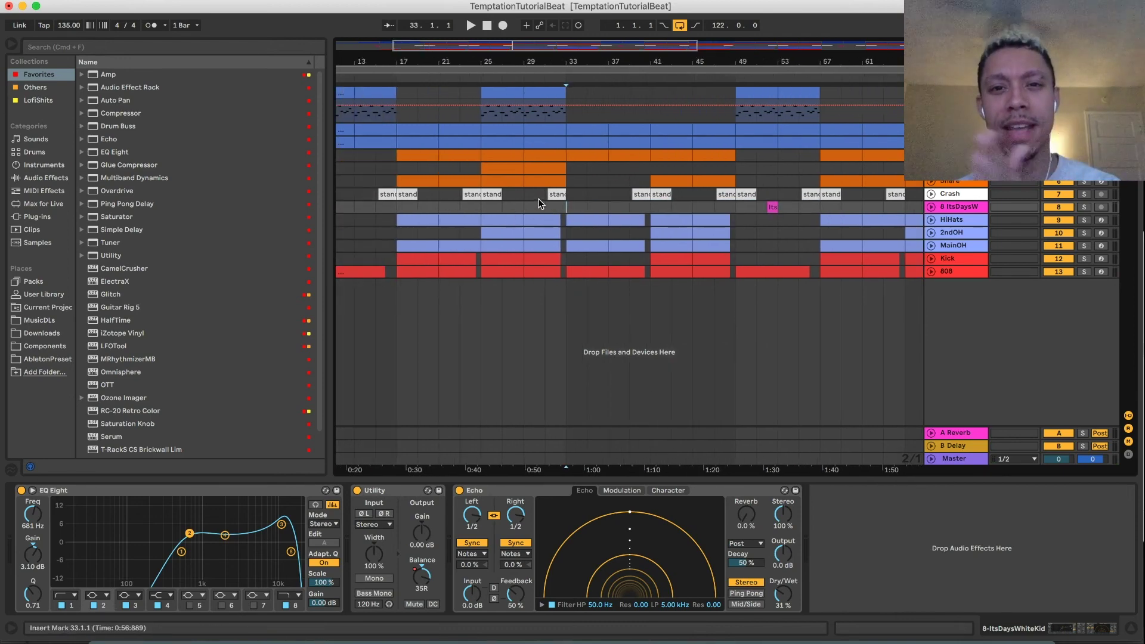
Select the HiHats clips around bars 25 and 29, audition them briefly, and select the HiHats clip at bar 33
click(511, 221)
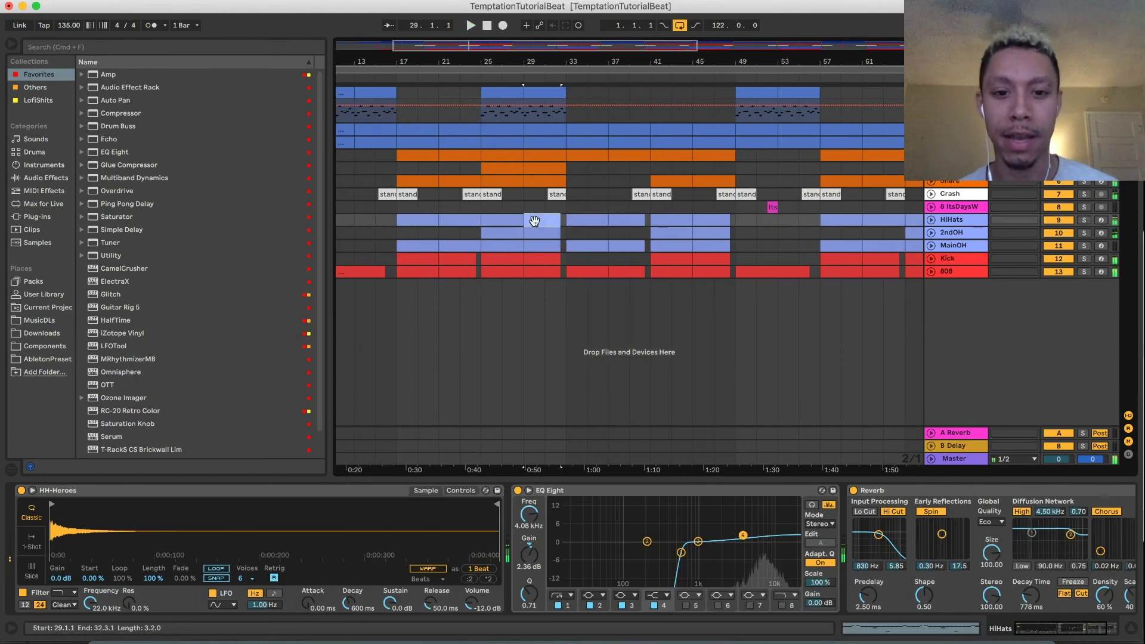
key(space)
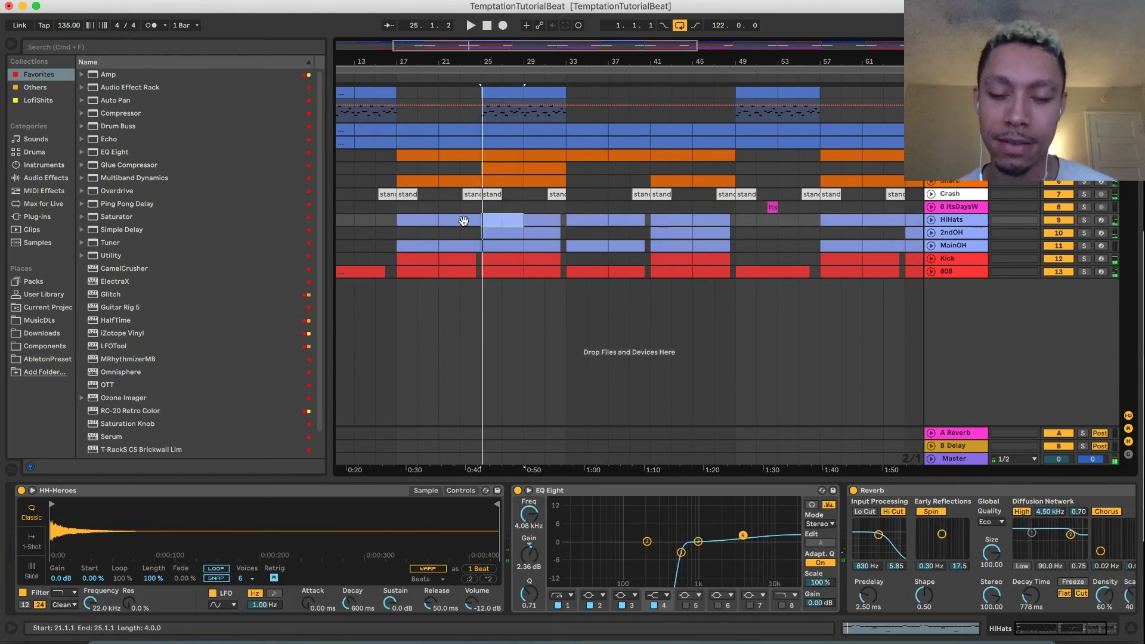
key(space)
click(577, 219)
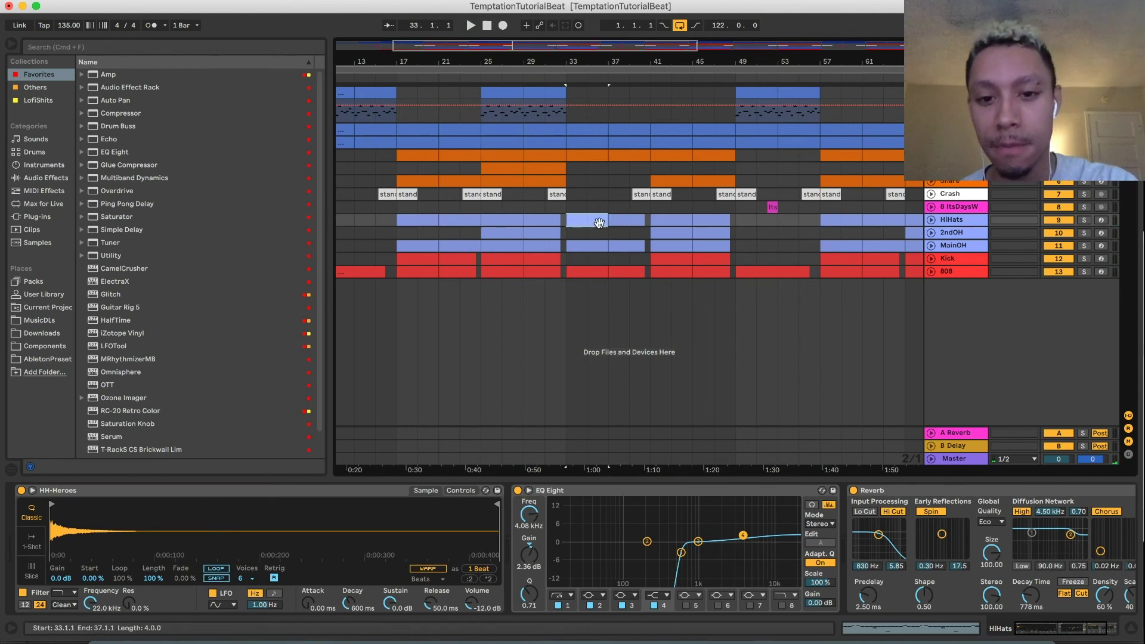
Highlight bars 33 to 41 on the vocal tag track and compare the Kick clip at bar 17 with the 808 clip at bar 33
drag(567, 206, 654, 209)
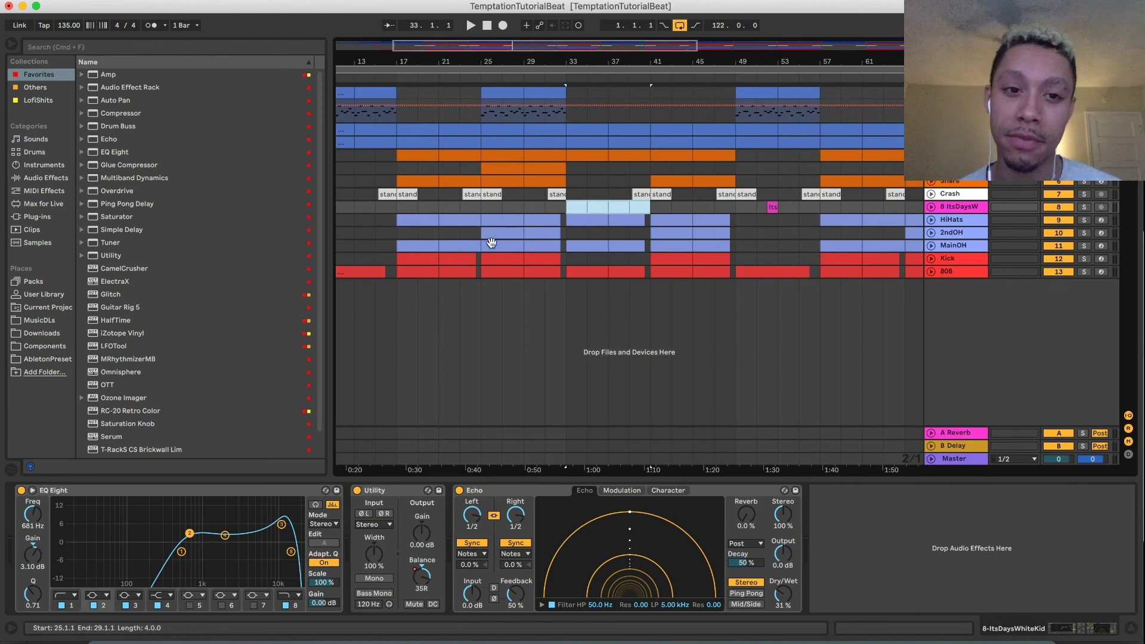
click(428, 261)
key(space)
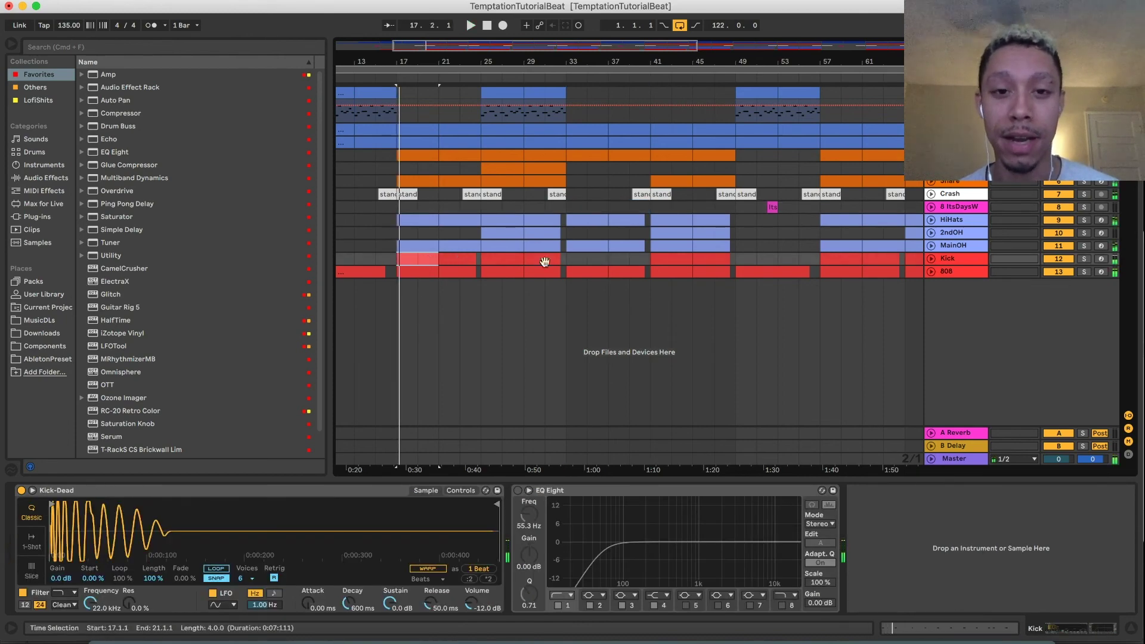
click(592, 273)
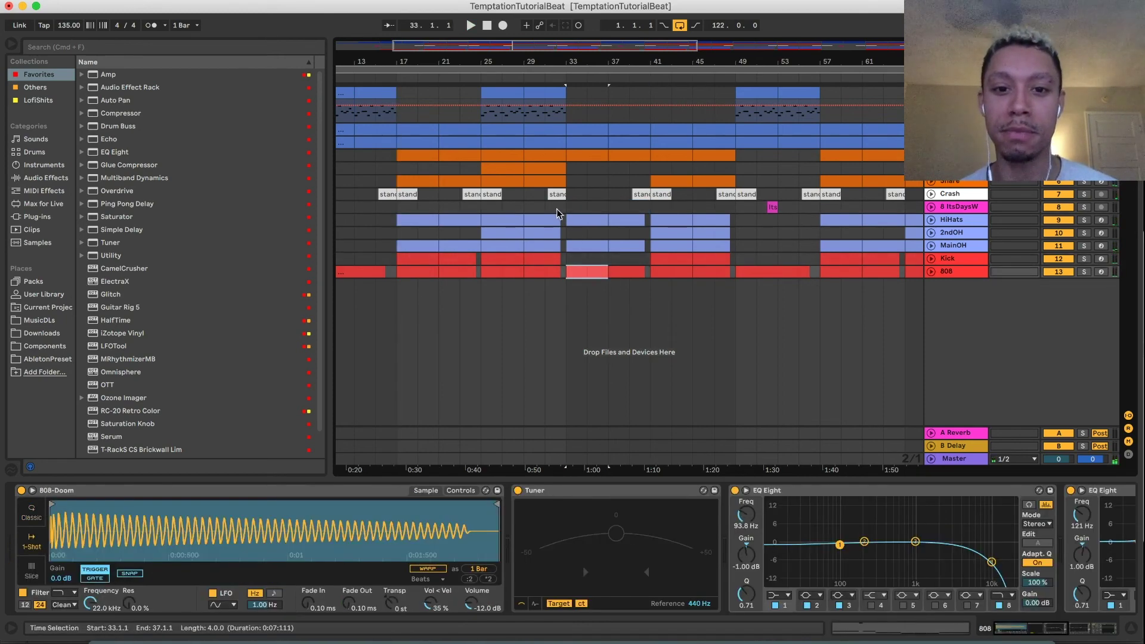
Play the transition from bar 31 into bar 33 and mark the start of the stripped-back section at bar 33
click(549, 207)
key(space)
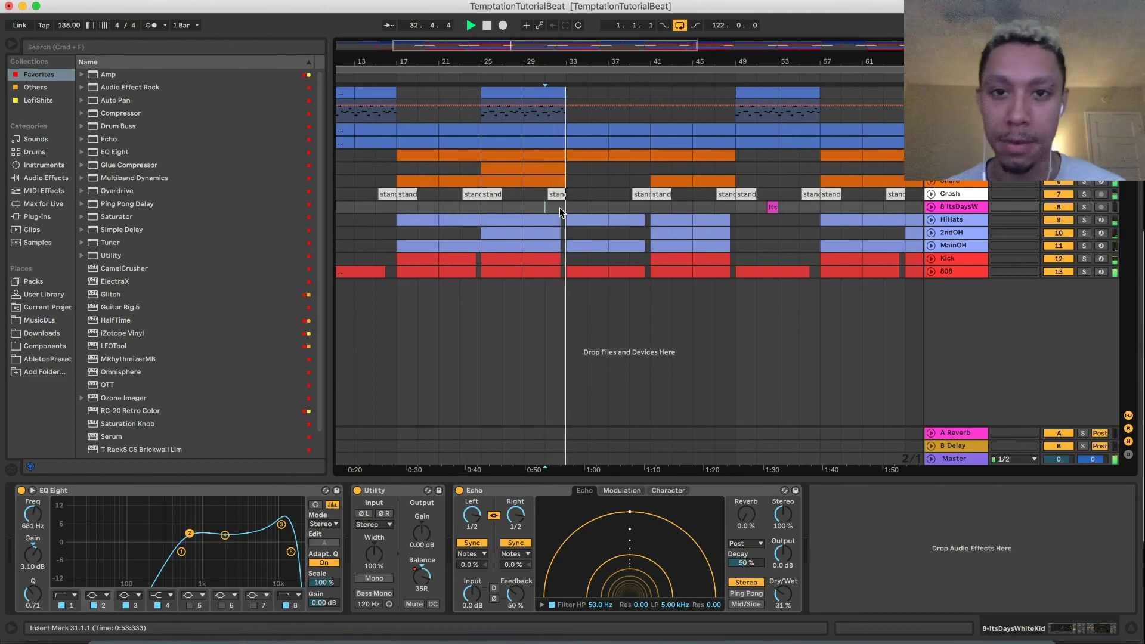
click(567, 216)
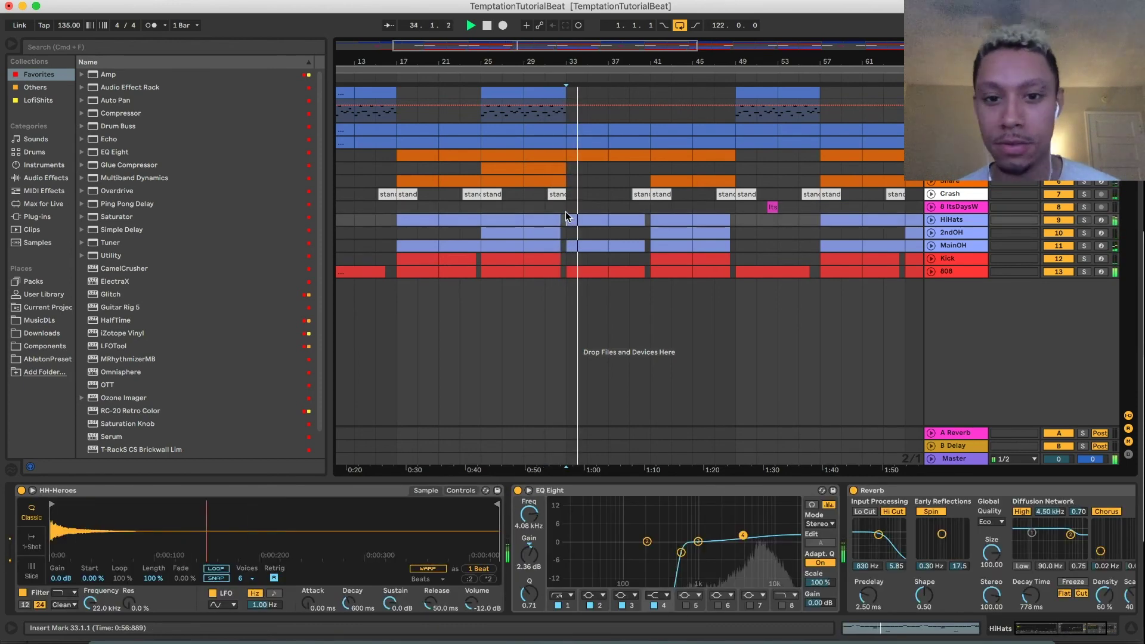
click(565, 209)
Highlight bars 33 to 41 on the vocal tag track and play the section from bar 41
drag(568, 207, 650, 201)
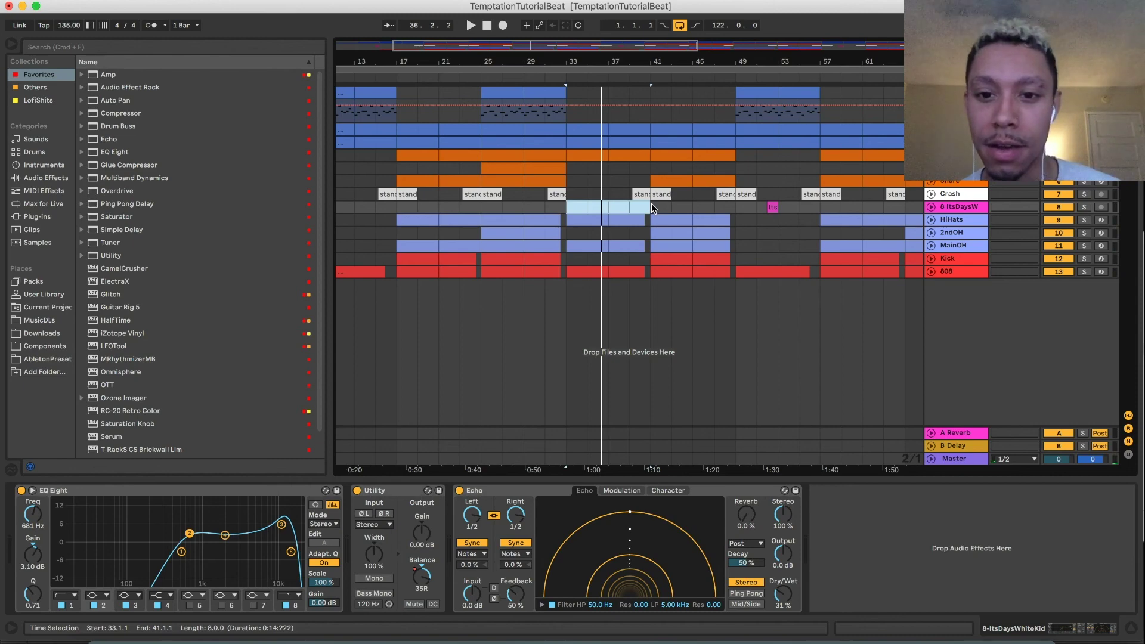
click(651, 205)
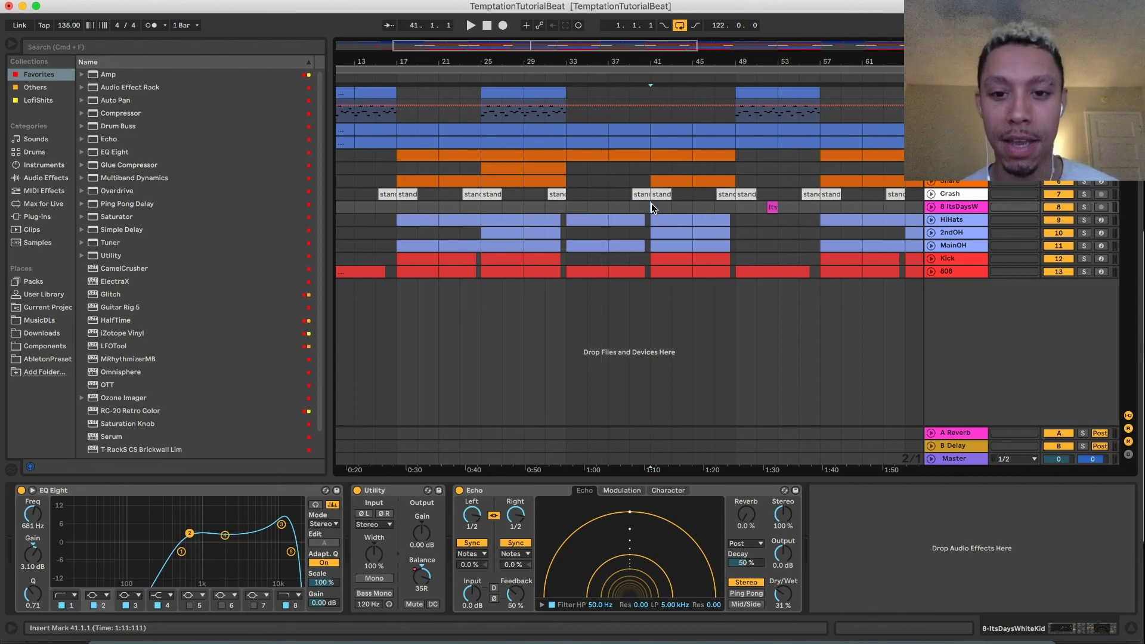
key(space)
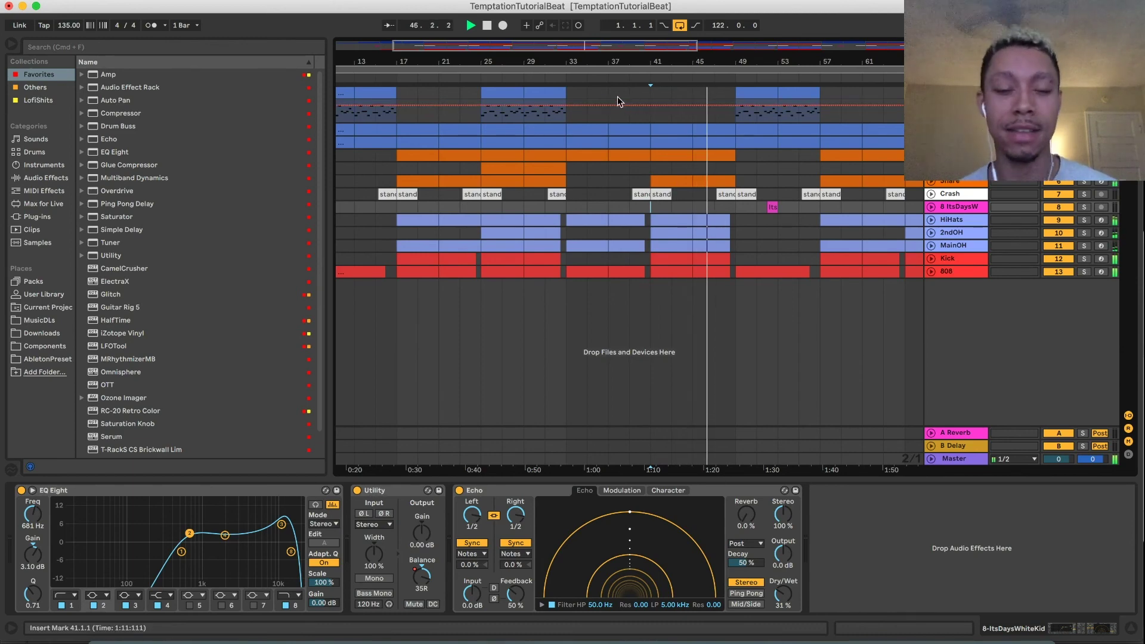
Inspect the Lead clips at bars 29 and 49 during playback, mark bar 49 on the Perc track, and listen to that section's start
click(554, 95)
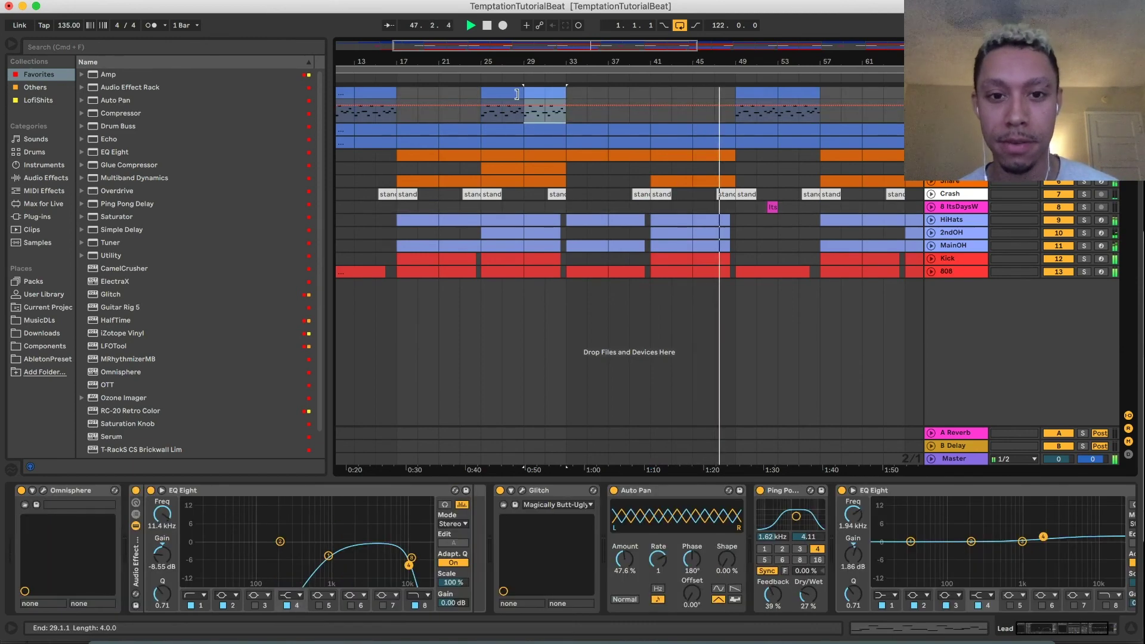
click(752, 96)
click(738, 168)
key(minus)
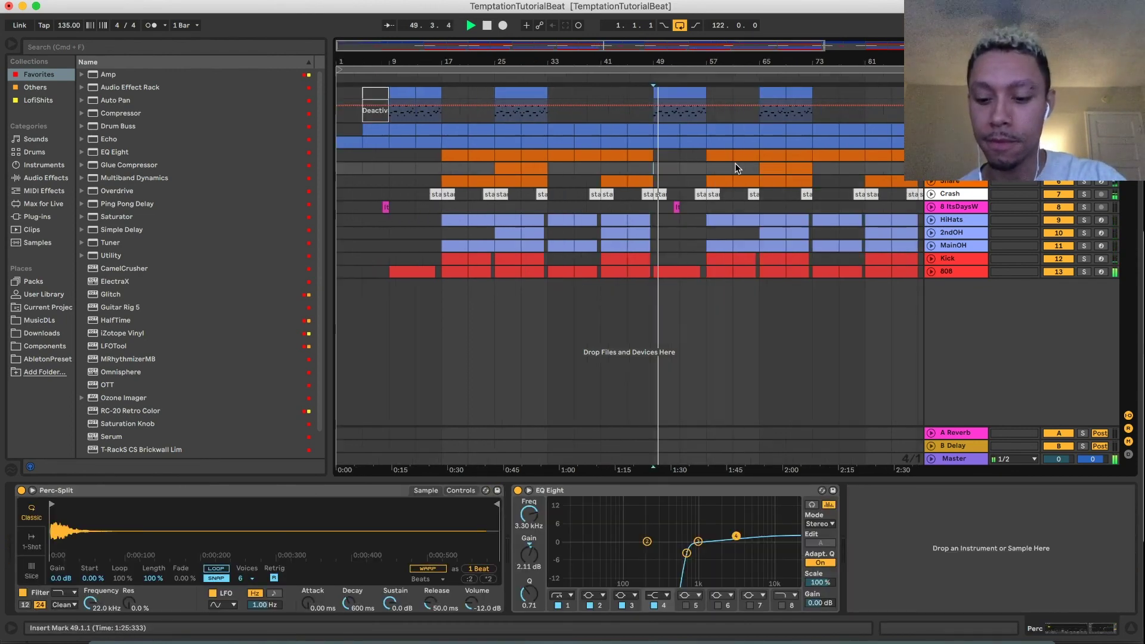
key(space)
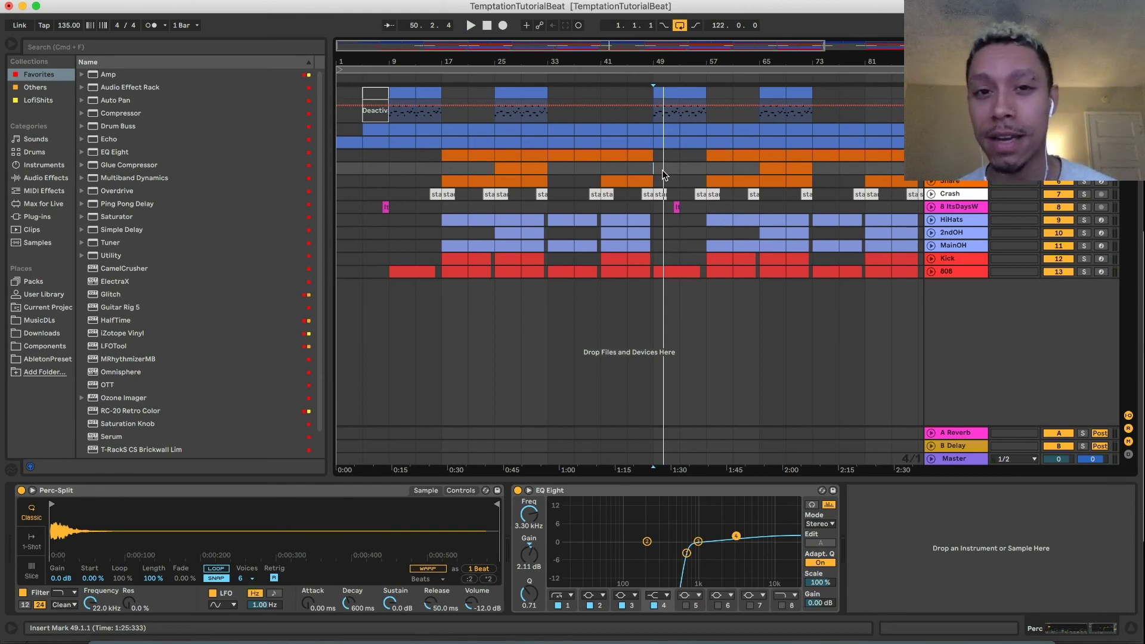
Examine the opening section before bar 17, including the Lead and Bells clips at bar 13 and the 808 clip at bar 9
click(445, 167)
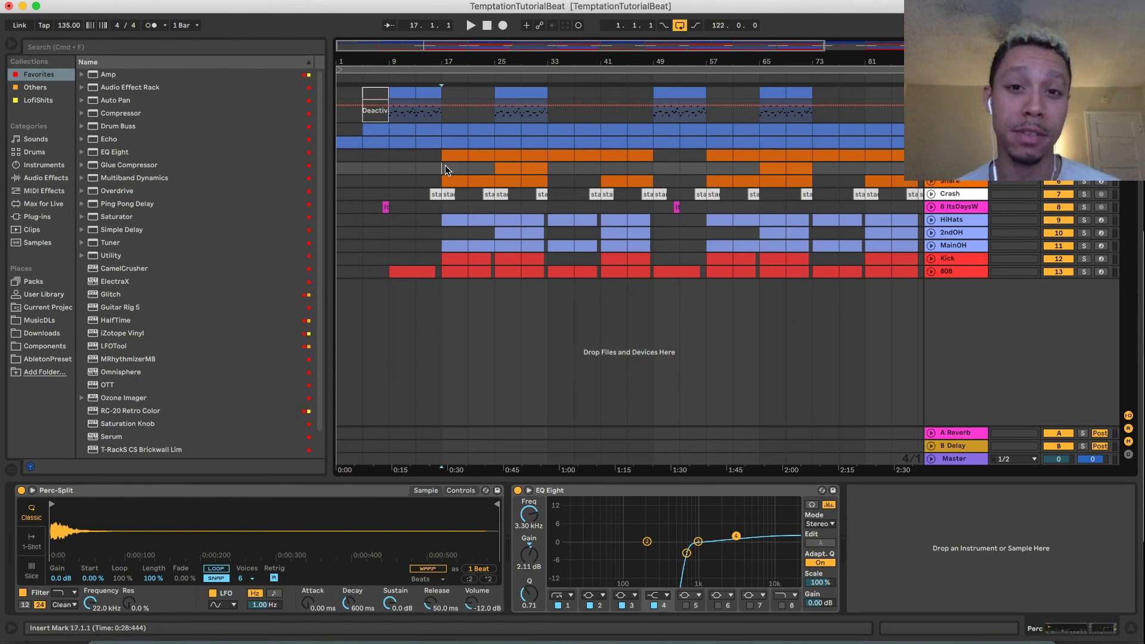
click(421, 94)
click(422, 130)
click(426, 132)
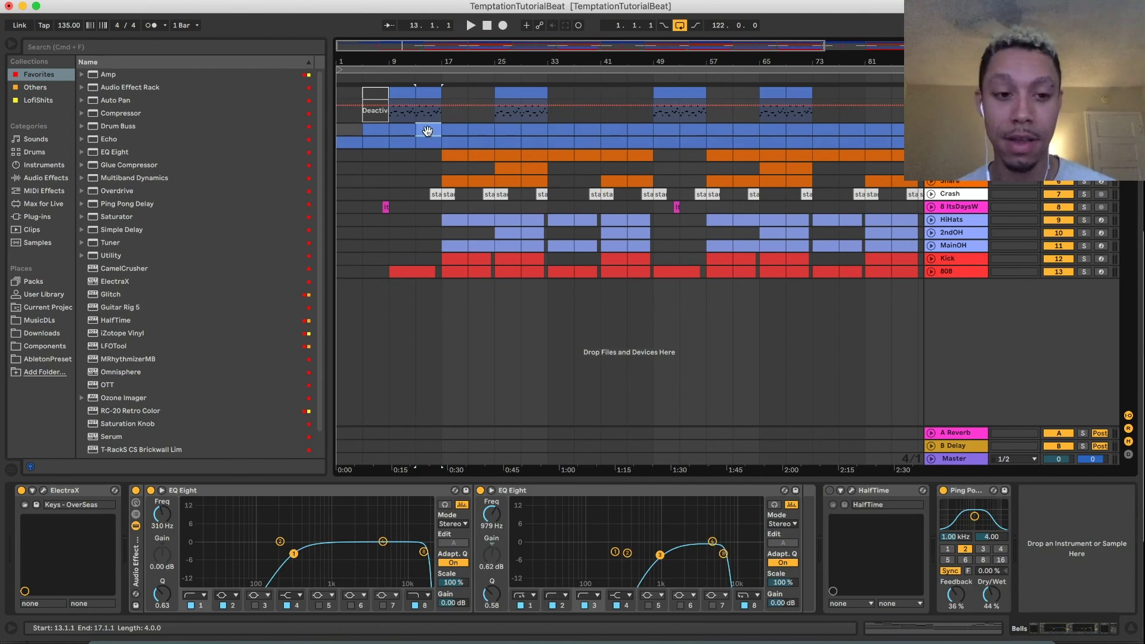
click(412, 272)
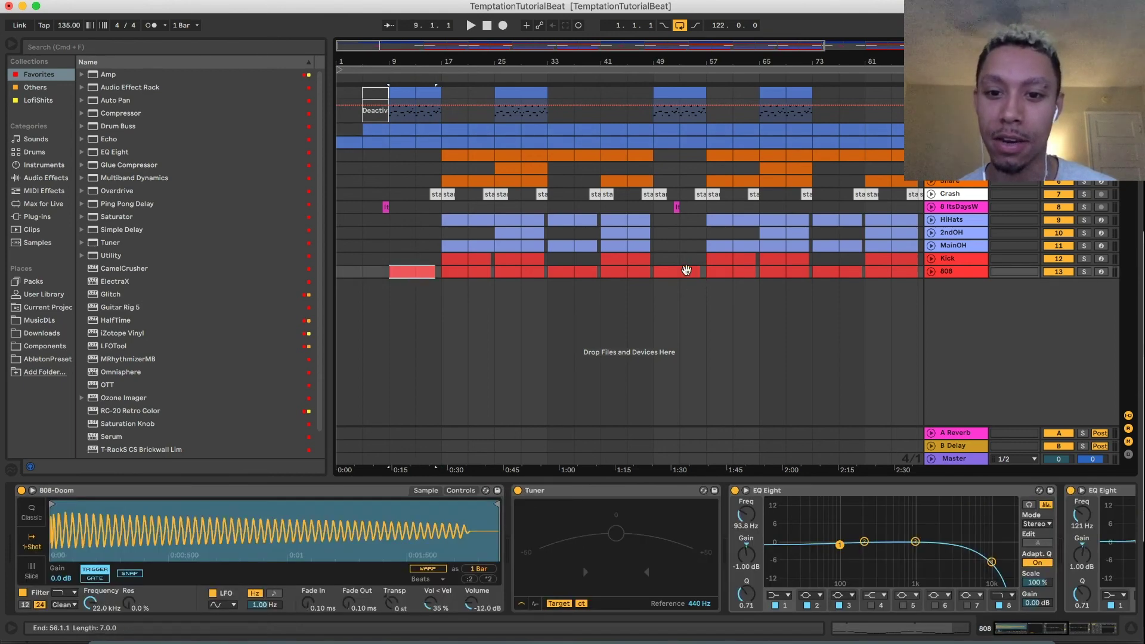
Play the breakdown from bar 49 and examine its vocal tag, crashes and 808 clip up close
click(653, 206)
key(plus)
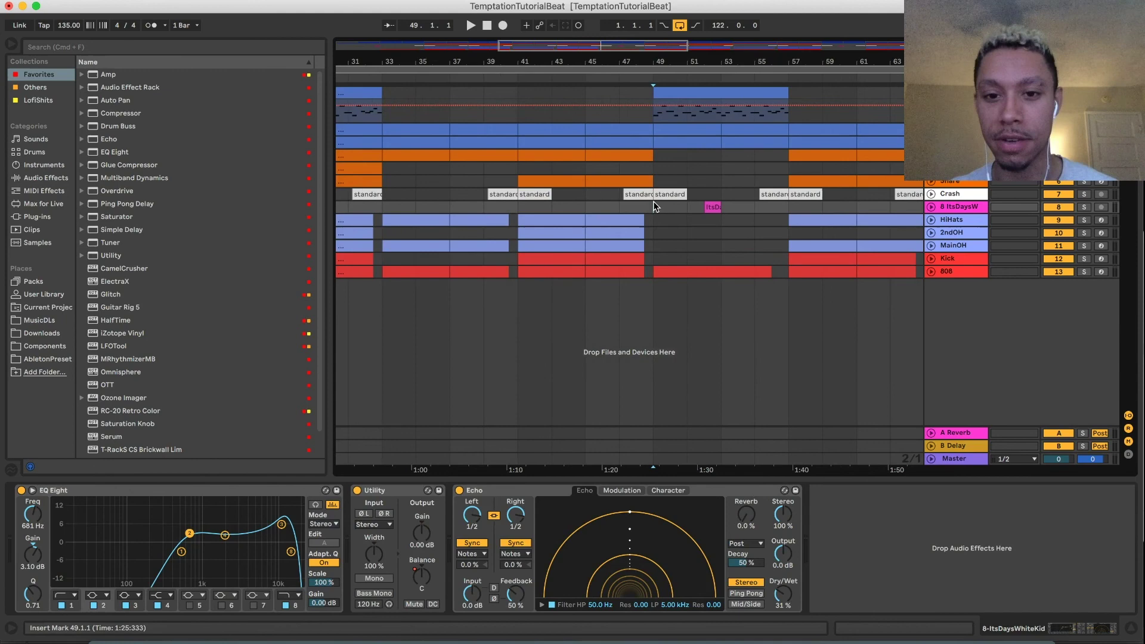
key(space)
key(minus)
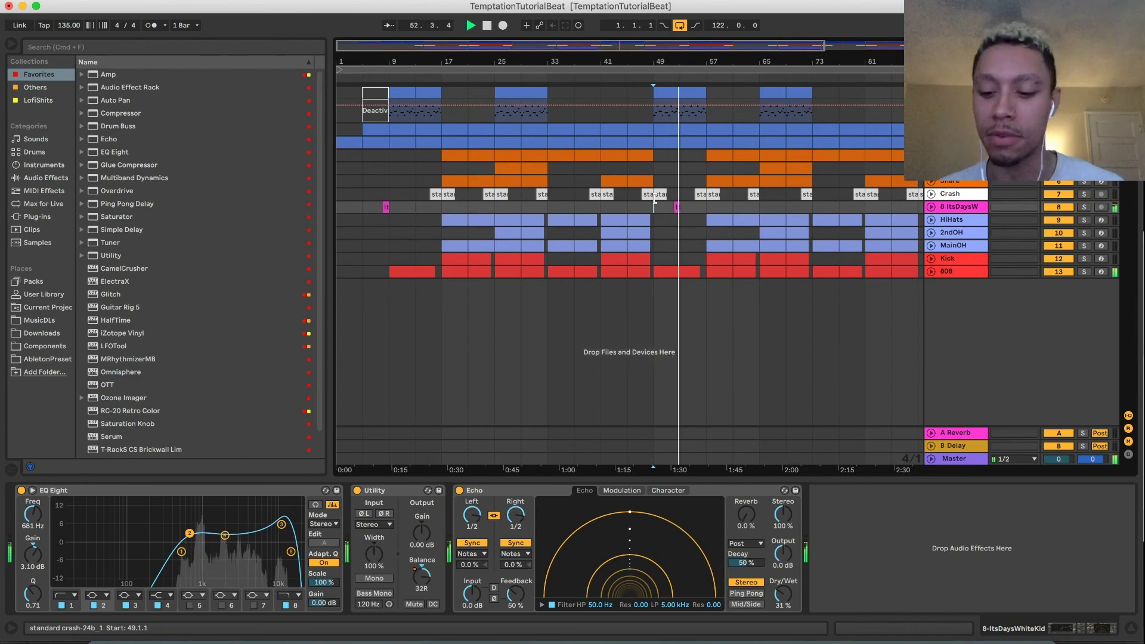
key(plus)
key(plus)
key(plus)
scroll(654, 198, right, 3)
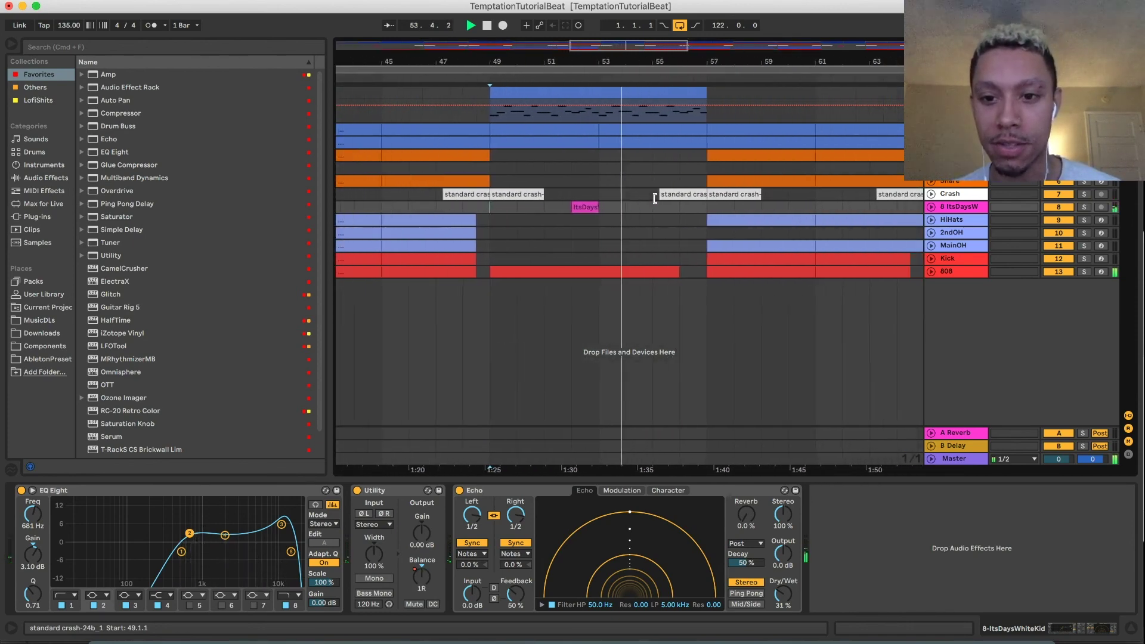
Mark the 808 gap at bar 56, listen through the transition into bar 57, and show the whole arrangement
click(666, 206)
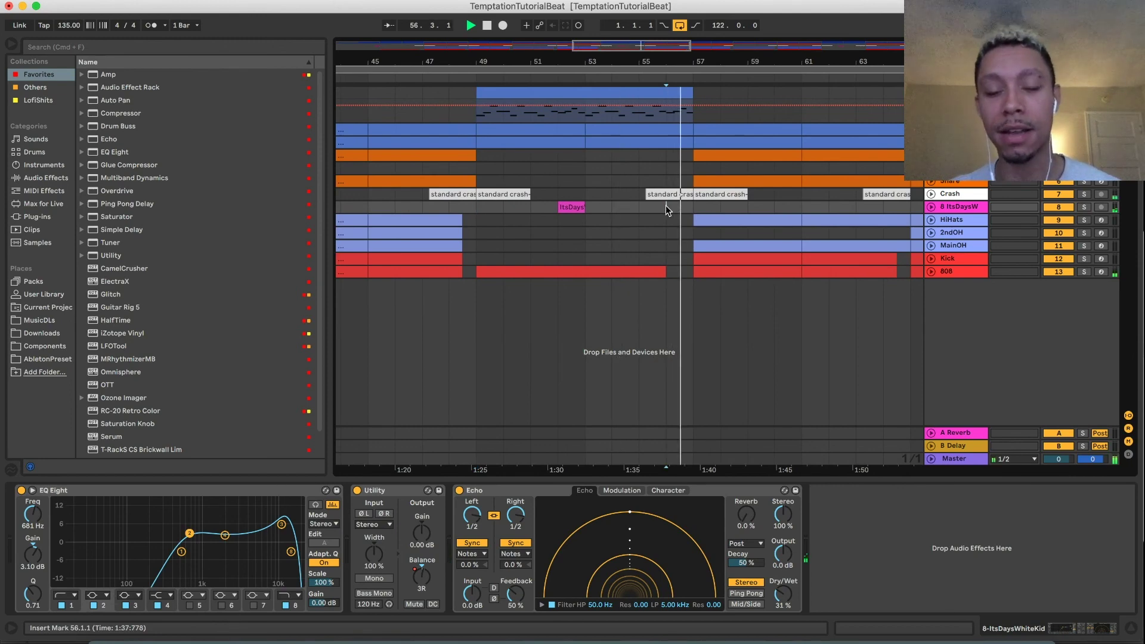
key(minus)
key(minus)
key(minus)
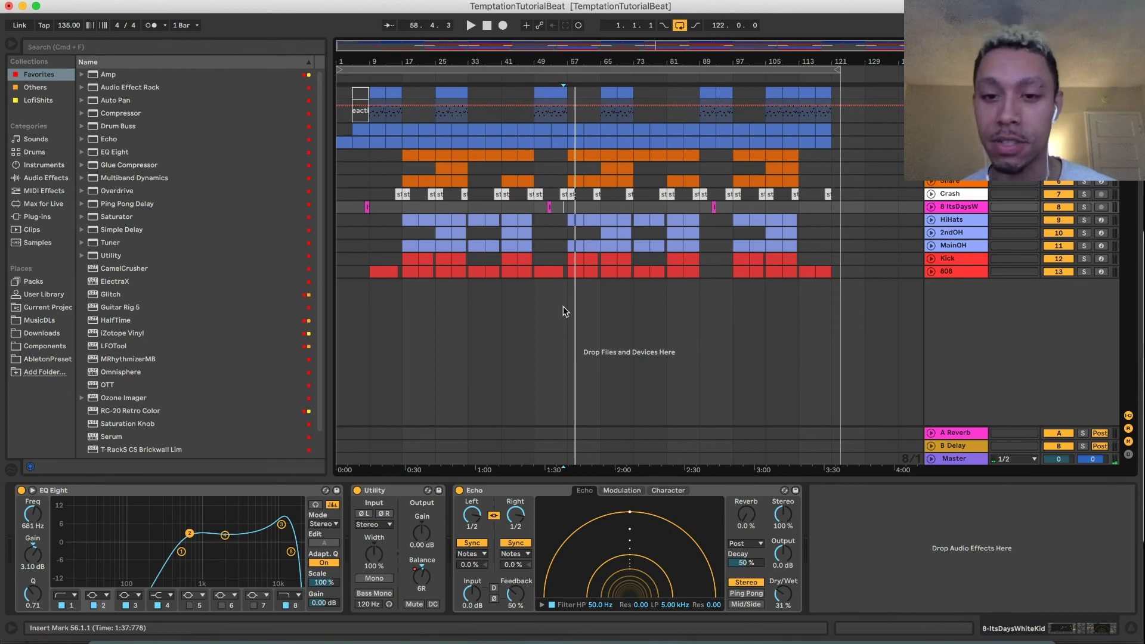
Highlight bars 33 to 56 on the lower tracks, bars 17 to 57 across all tracks, and the following block from bar 57 to 97
drag(564, 309, 469, 195)
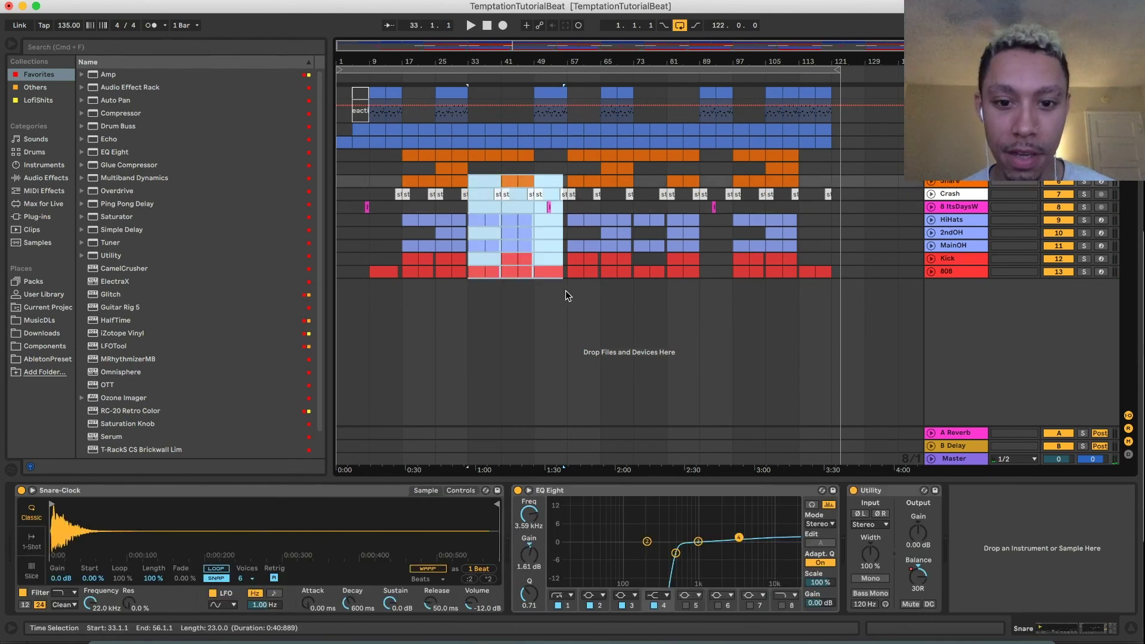
click(566, 288)
drag(402, 278, 567, 90)
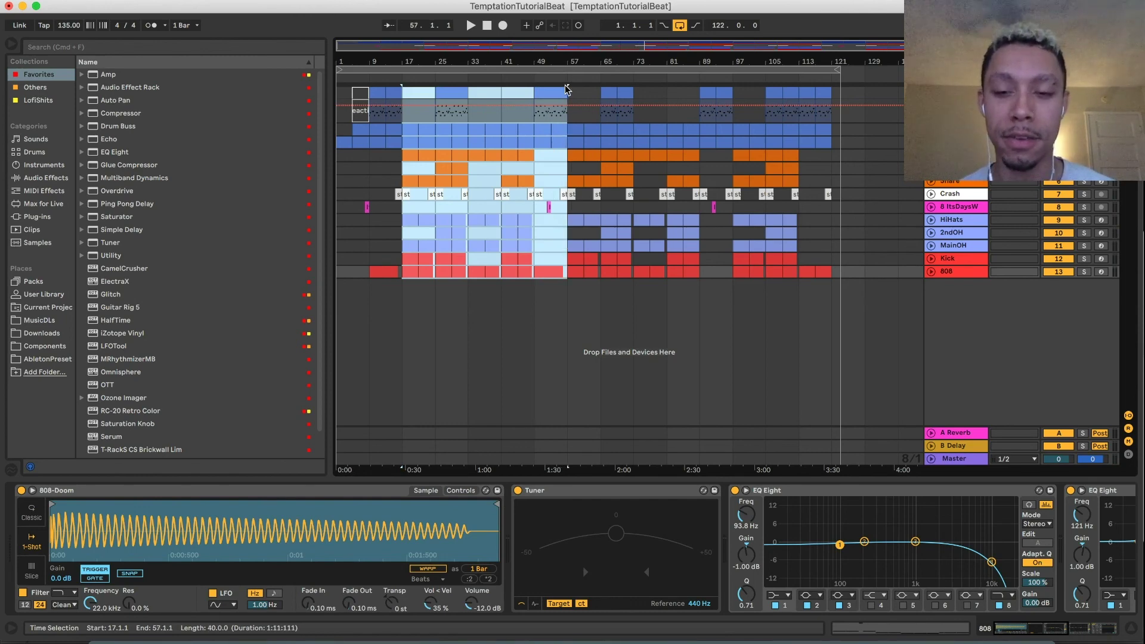
drag(567, 89, 567, 90)
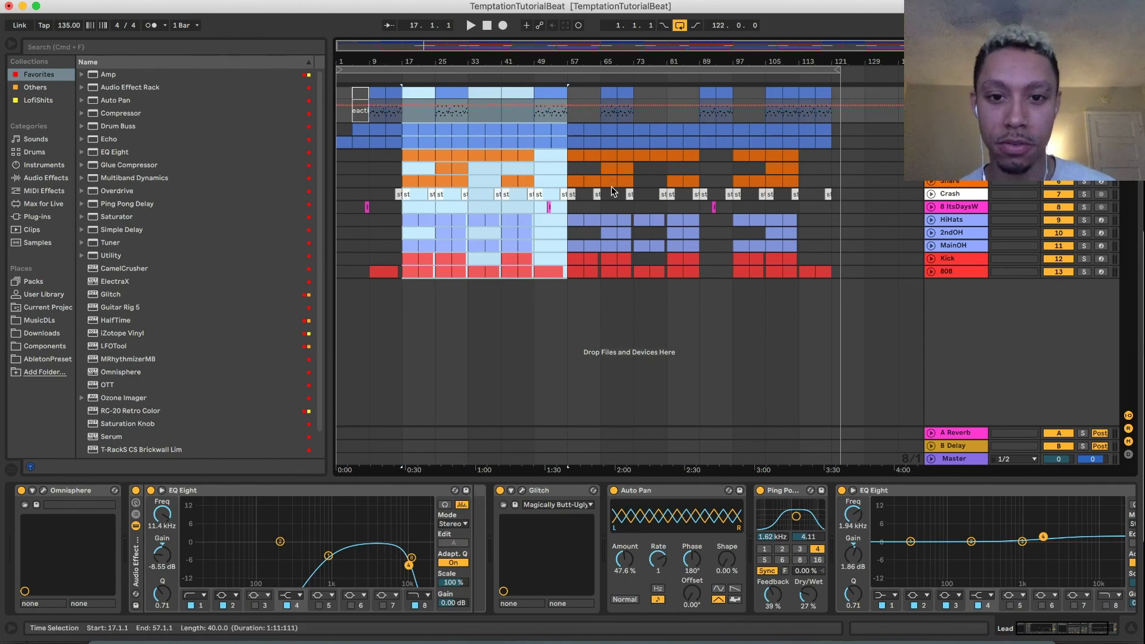
key(super+d)
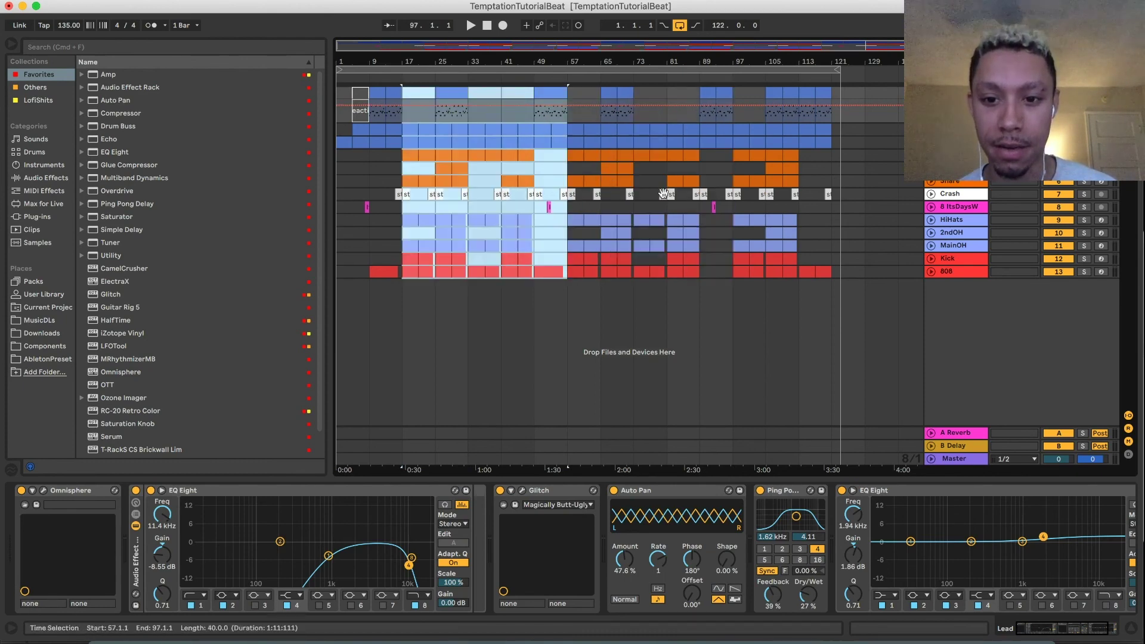
Highlight bars 57 to 97 on the Lead track, bars 73 to 97 on the vocal tag track, and bars 89 to 96 on the 808 track
click(666, 206)
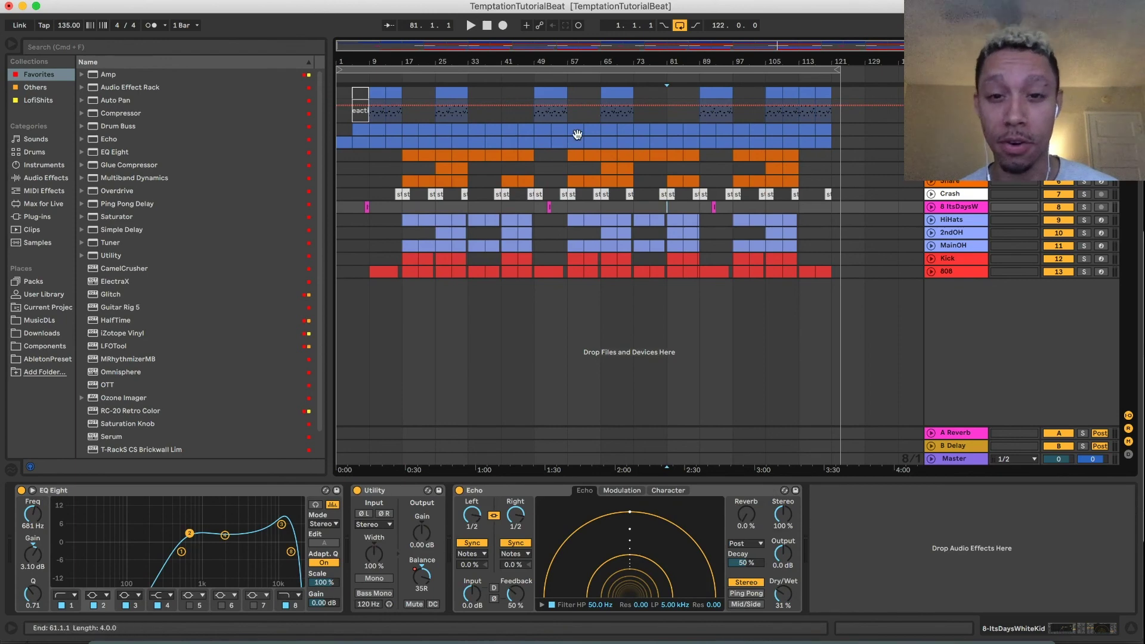
drag(569, 116, 732, 104)
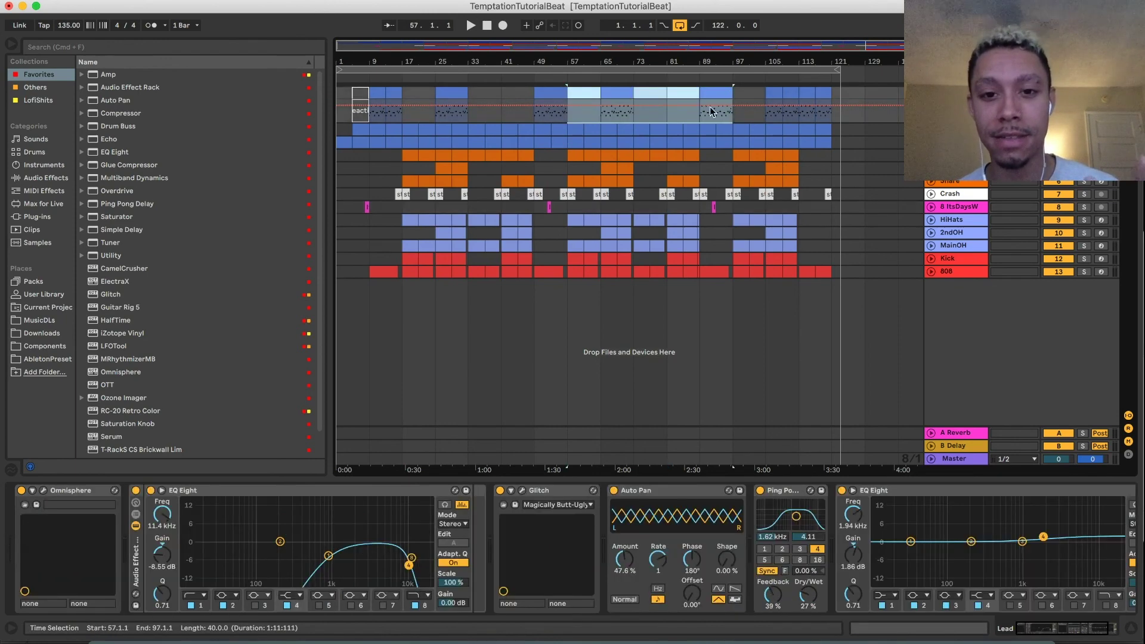
drag(574, 211, 728, 210)
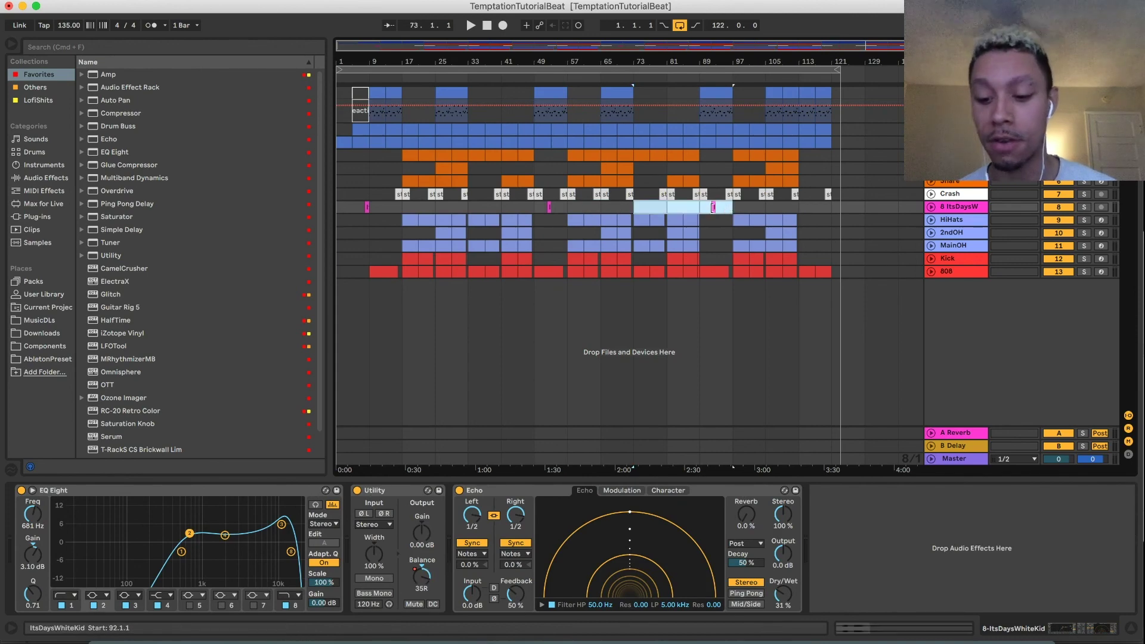
drag(700, 271, 728, 271)
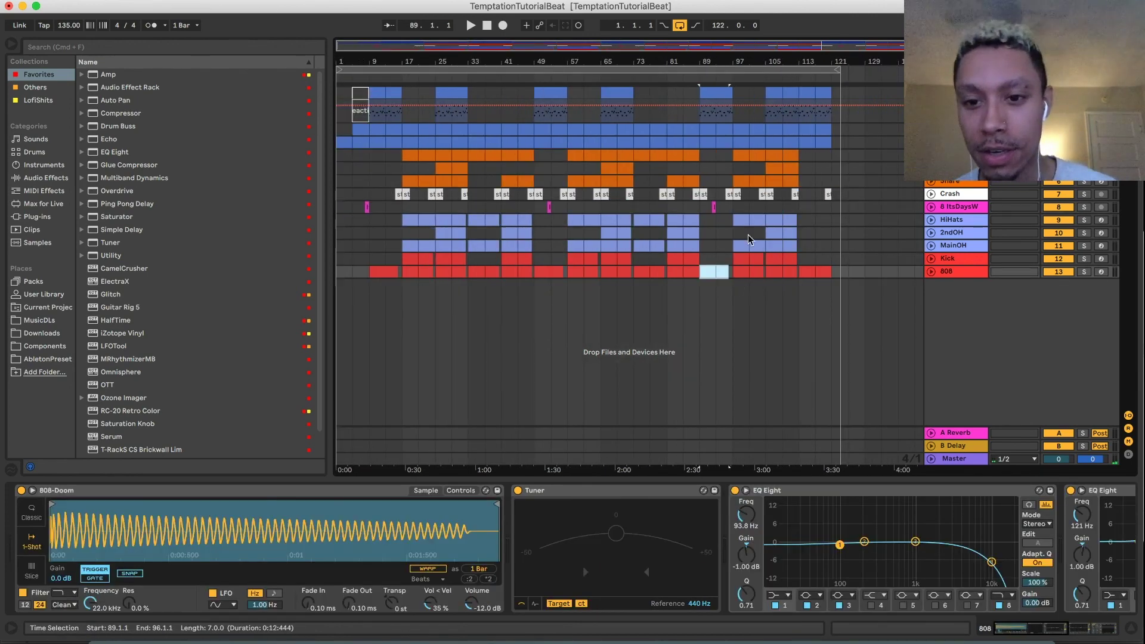
Highlight bars 89 to 97 on the vocal tag track and play the breakdown from bar 89
drag(798, 208, 732, 210)
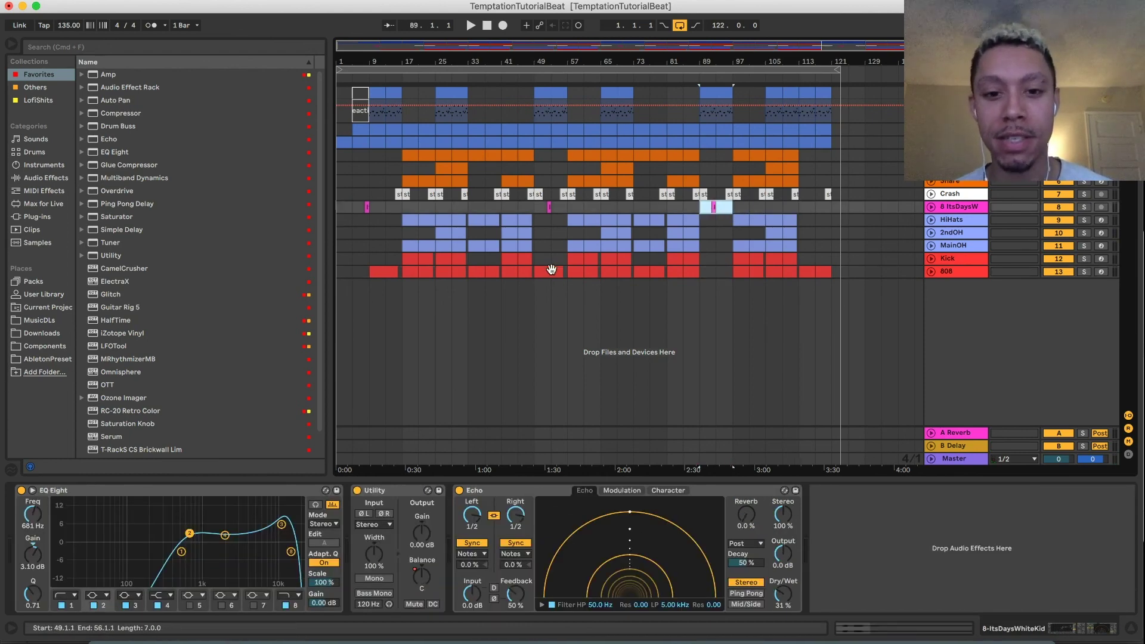
click(551, 269)
click(700, 207)
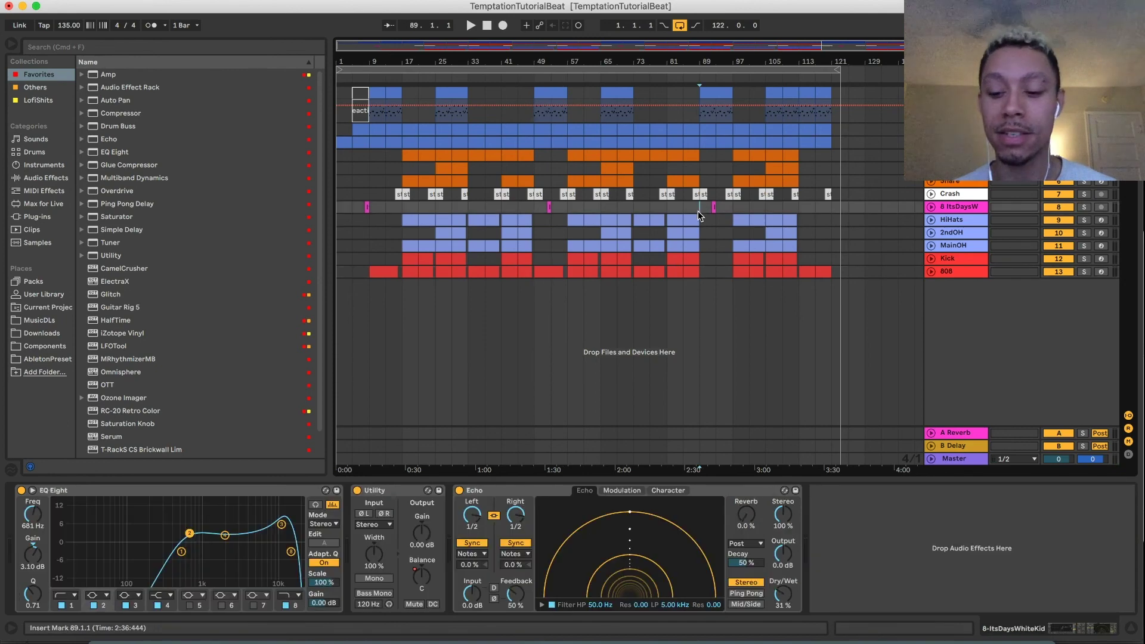
scroll(698, 212, up, 3)
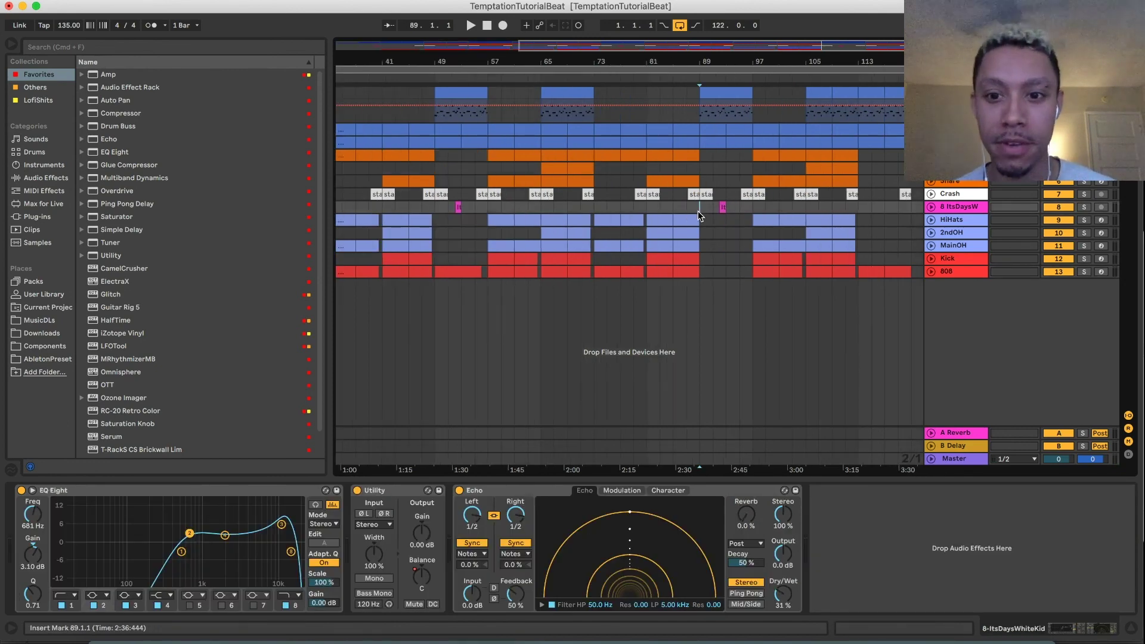
key(space)
scroll(703, 217, right, 3)
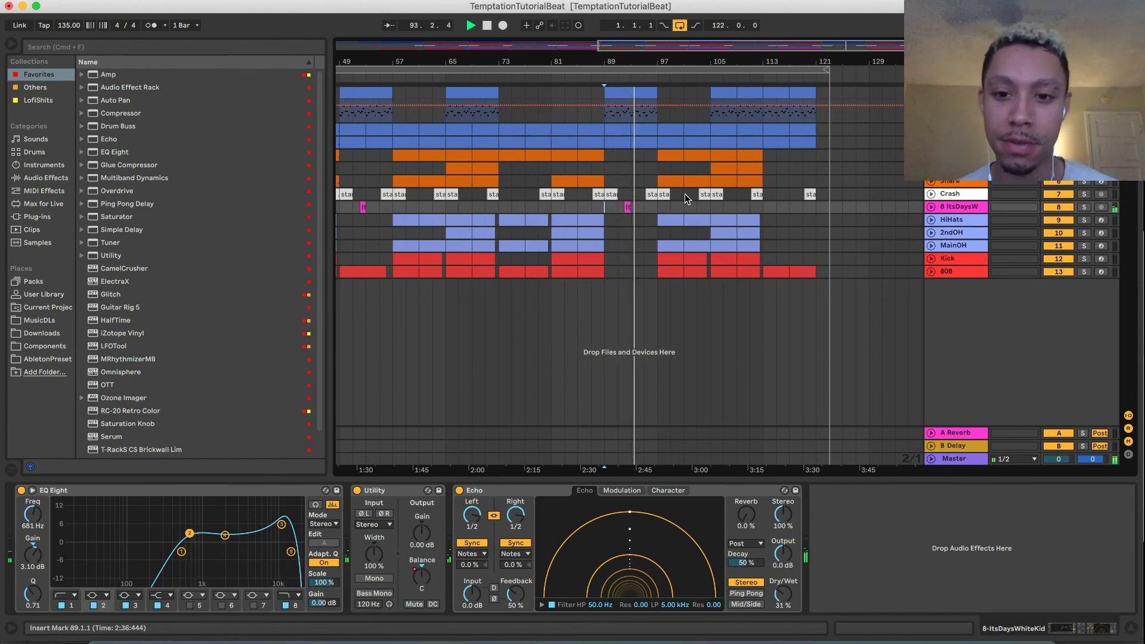
Select the HiHats clip starting at bar 97, stop playback, and highlight bars 97 to 113 on the vocal tag track
click(661, 220)
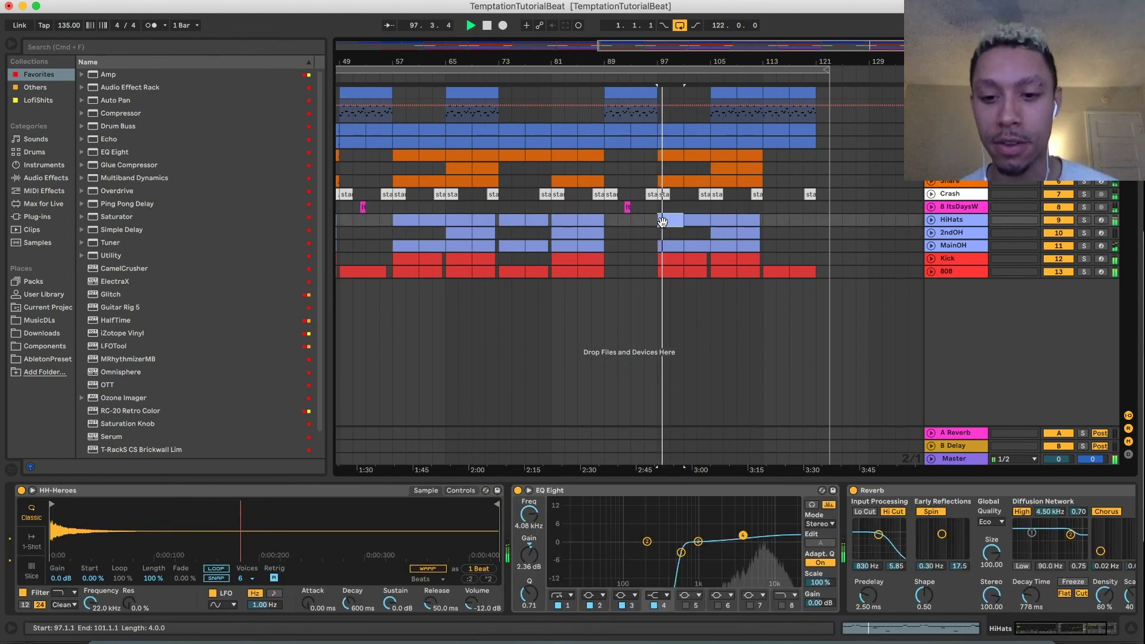
scroll(666, 220, left, 10)
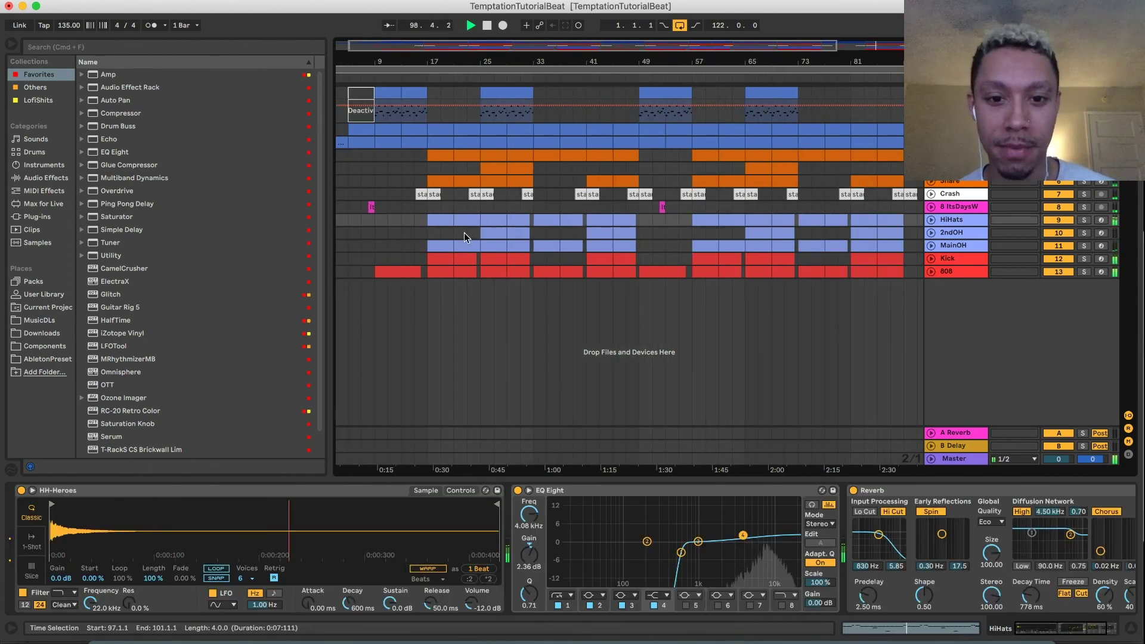
scroll(596, 232, right, 10)
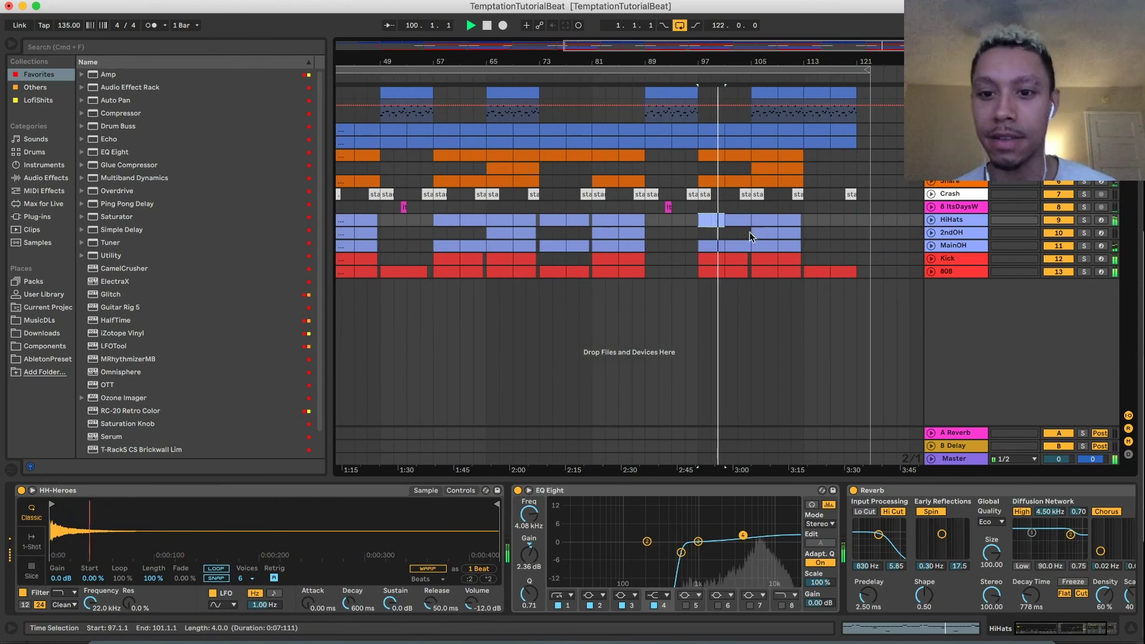
click(747, 235)
key(space)
drag(697, 207, 808, 214)
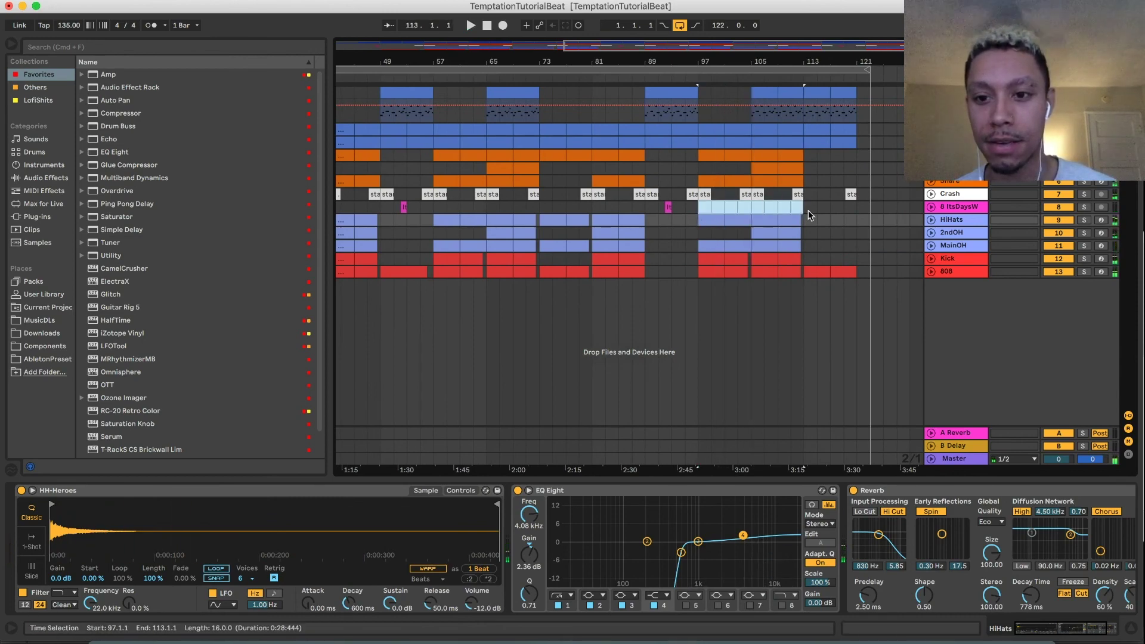
Mark bar 113 on the vocal tag track and select the closing 808 clip spanning bars 113 to 121
scroll(769, 214, right, 4)
click(722, 208)
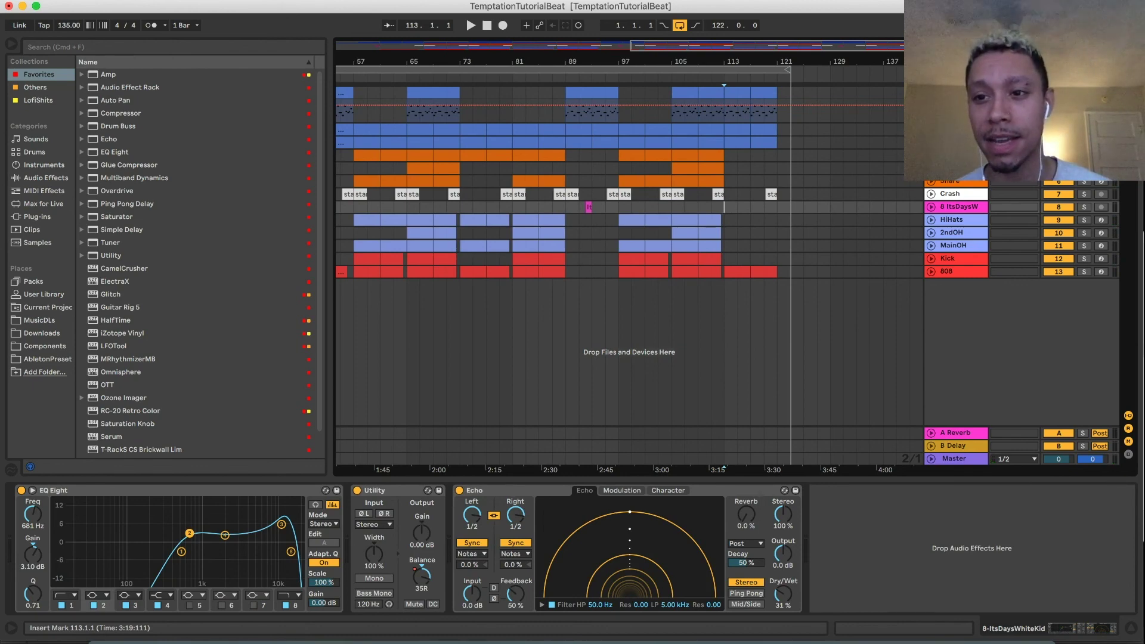
scroll(837, 132, down, 2)
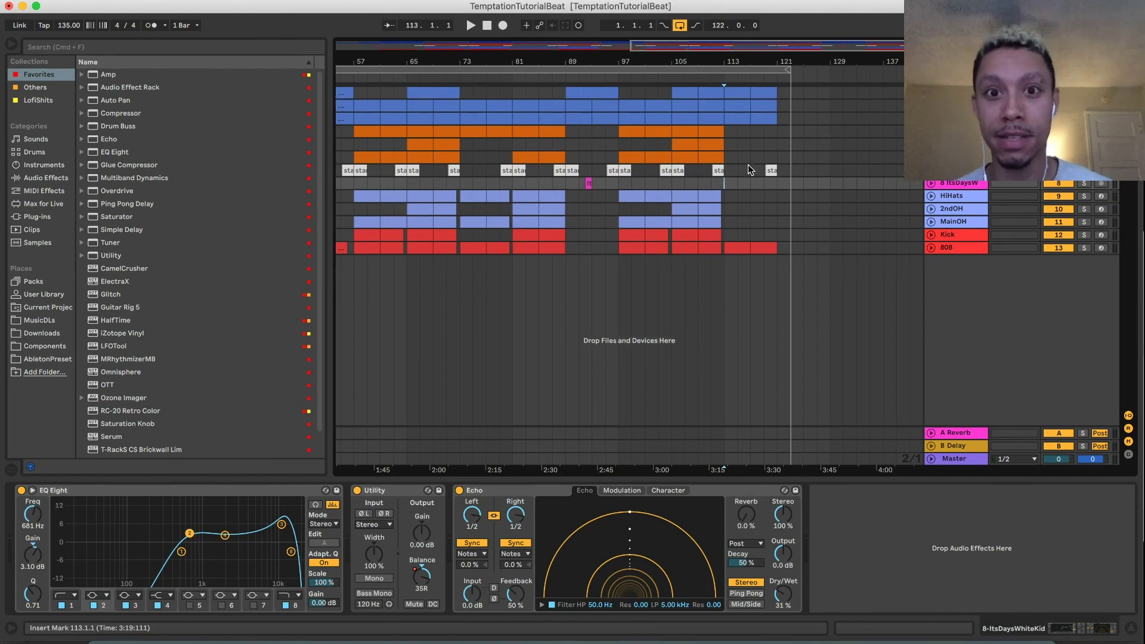
scroll(723, 181, left, 2)
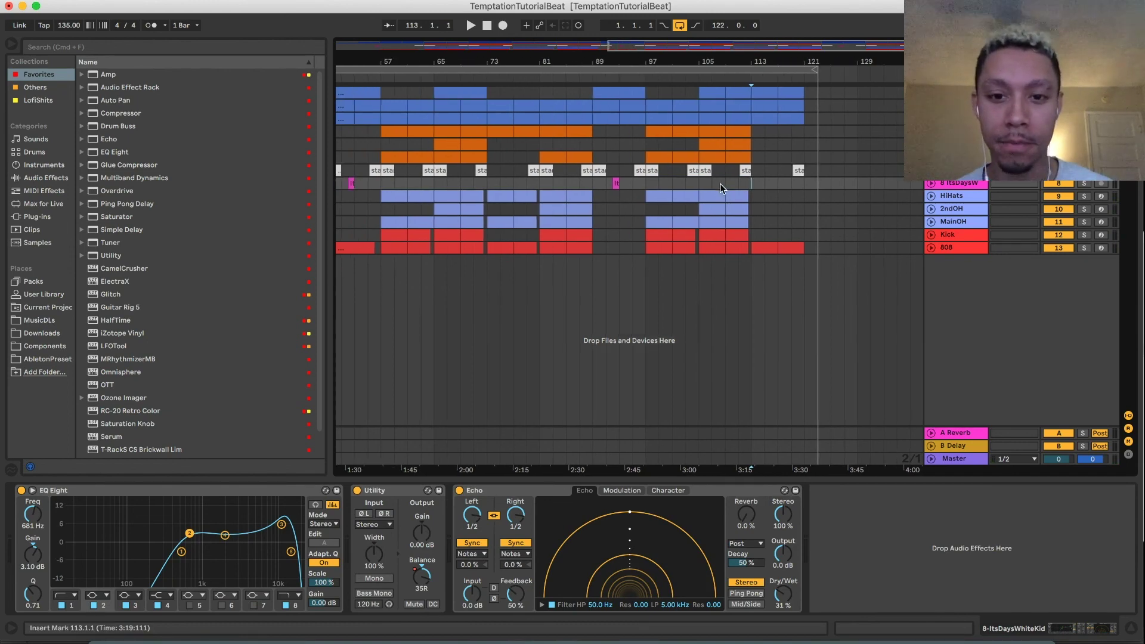
click(777, 247)
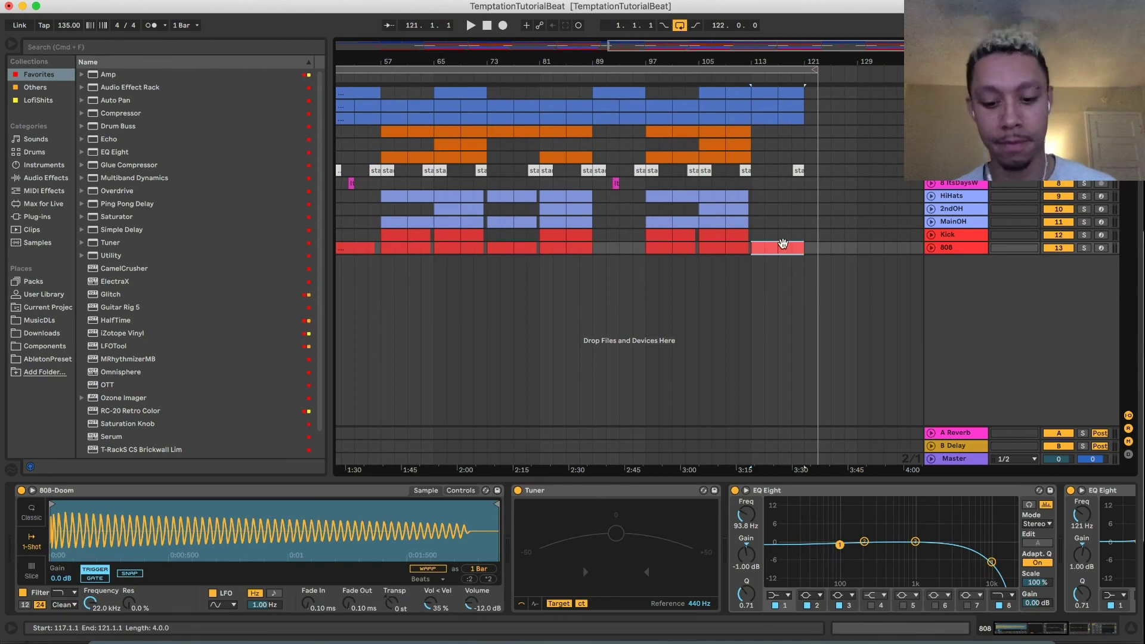
Compare the breakdown with the outro by highlighting bars 89 to 97 and 113 to 121 on the vocal tag track, playing from bar 113
click(645, 185)
shift+click(587, 183)
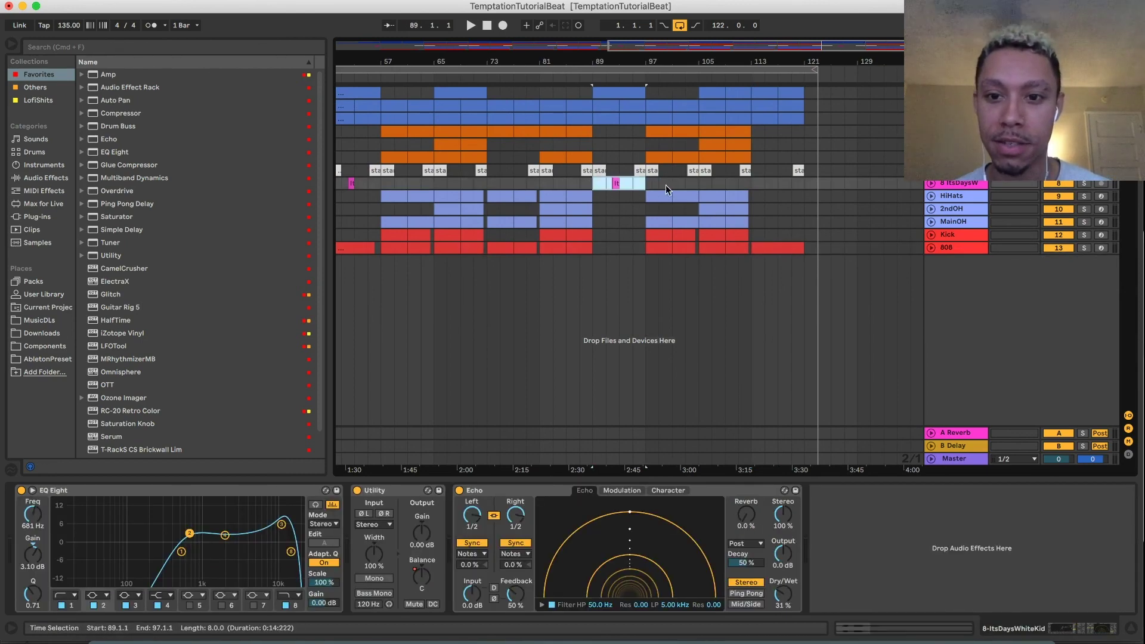
click(751, 183)
key(space)
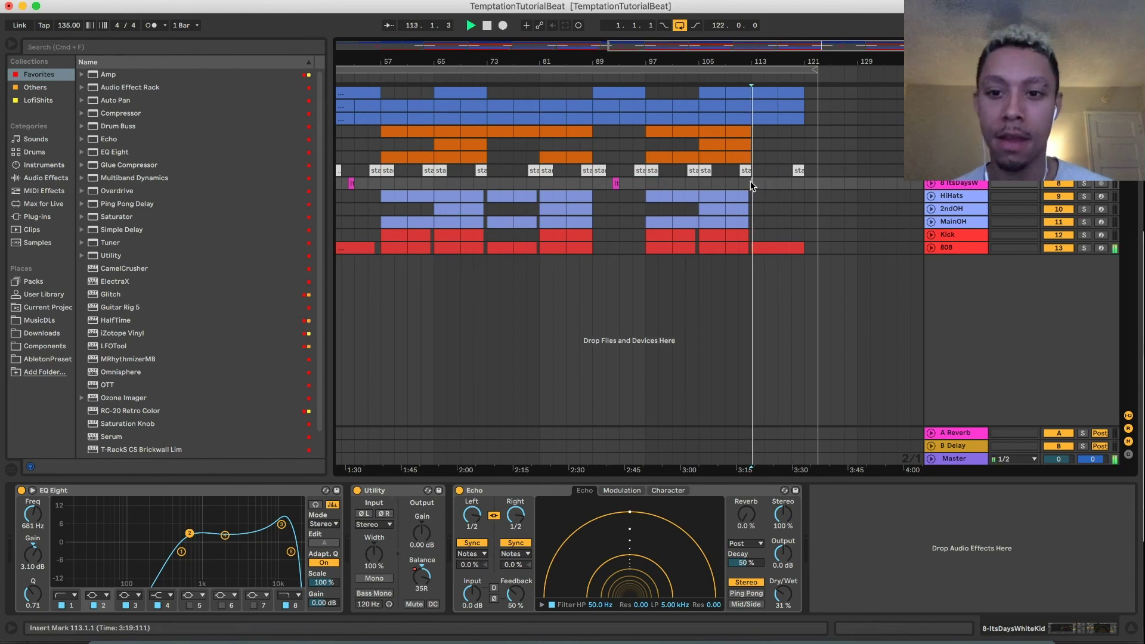
drag(752, 185, 803, 186)
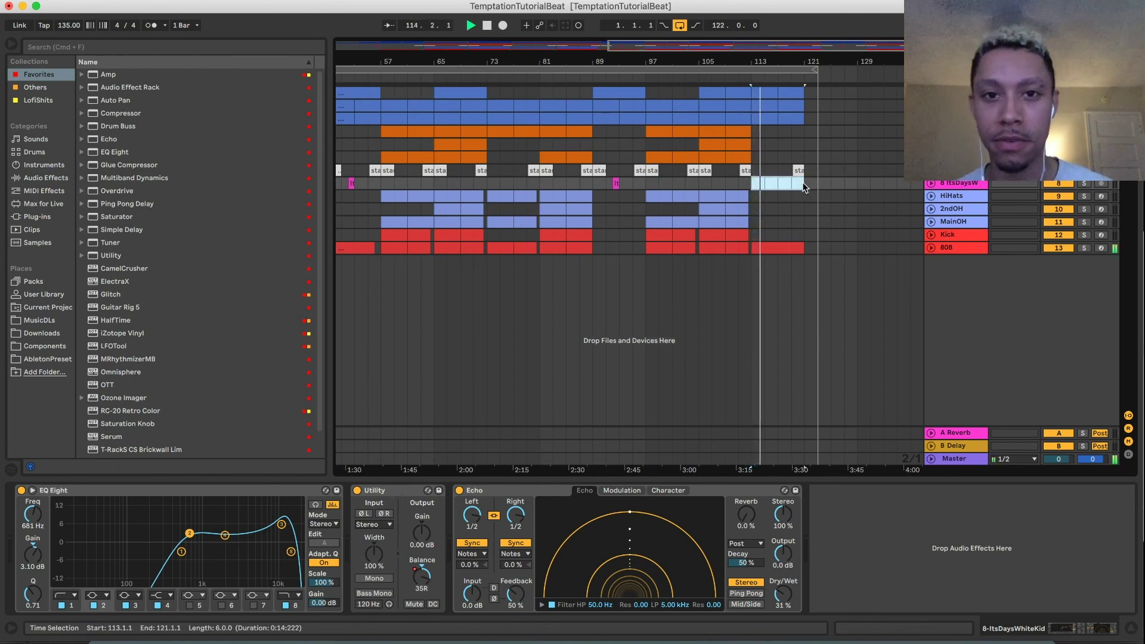
Select the final Crash clip, mark bar 117, and show the whole arrangement before stopping playback
click(798, 170)
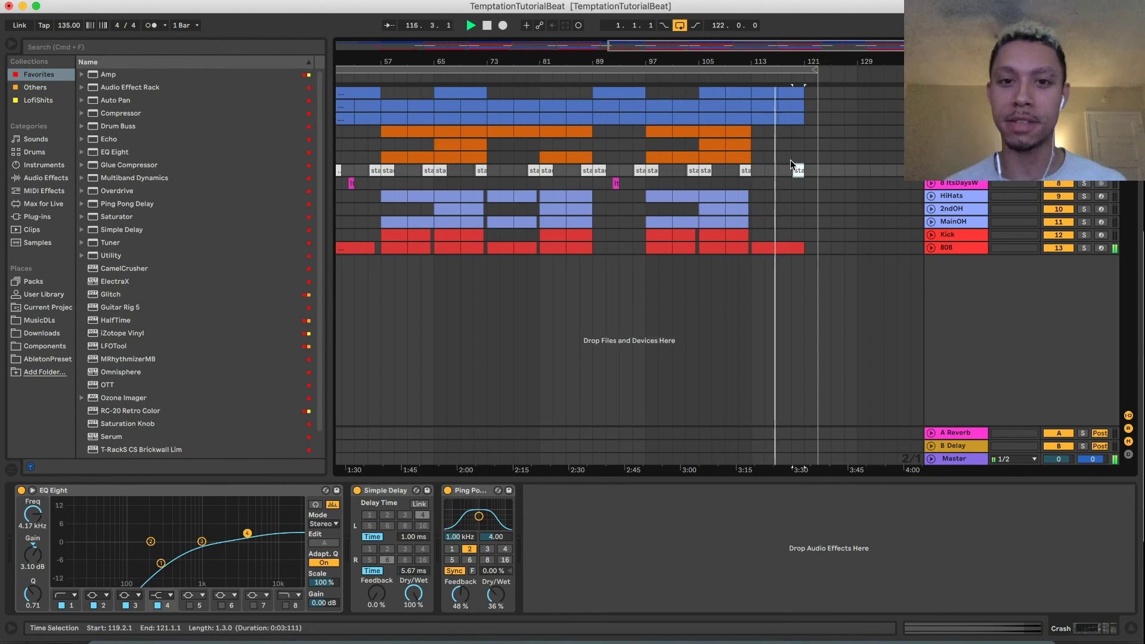
click(775, 177)
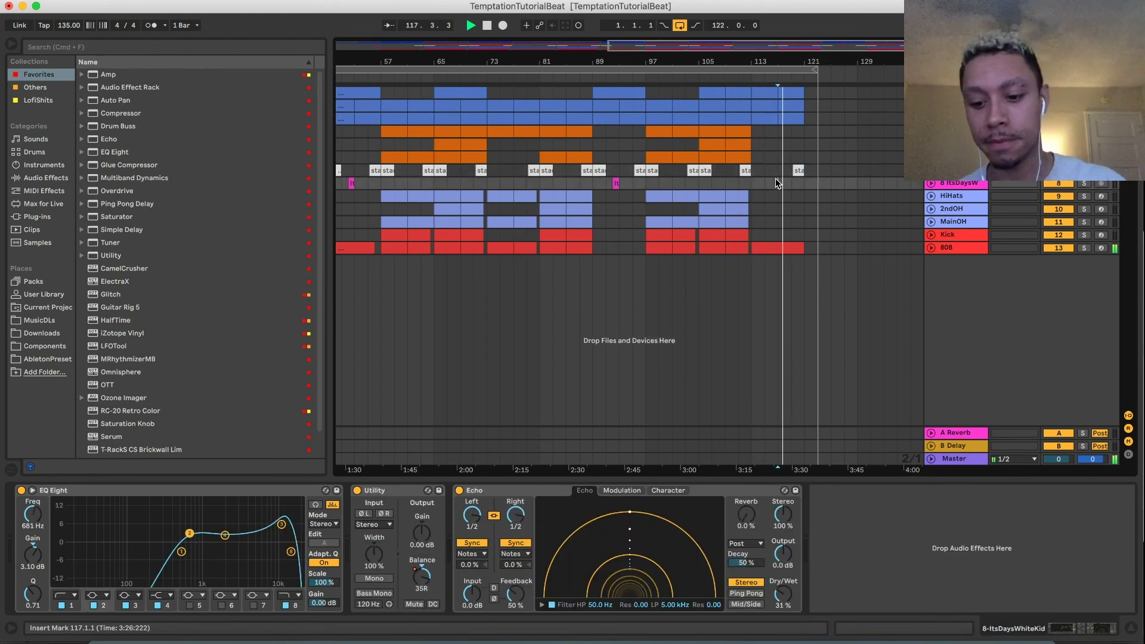
key(minus)
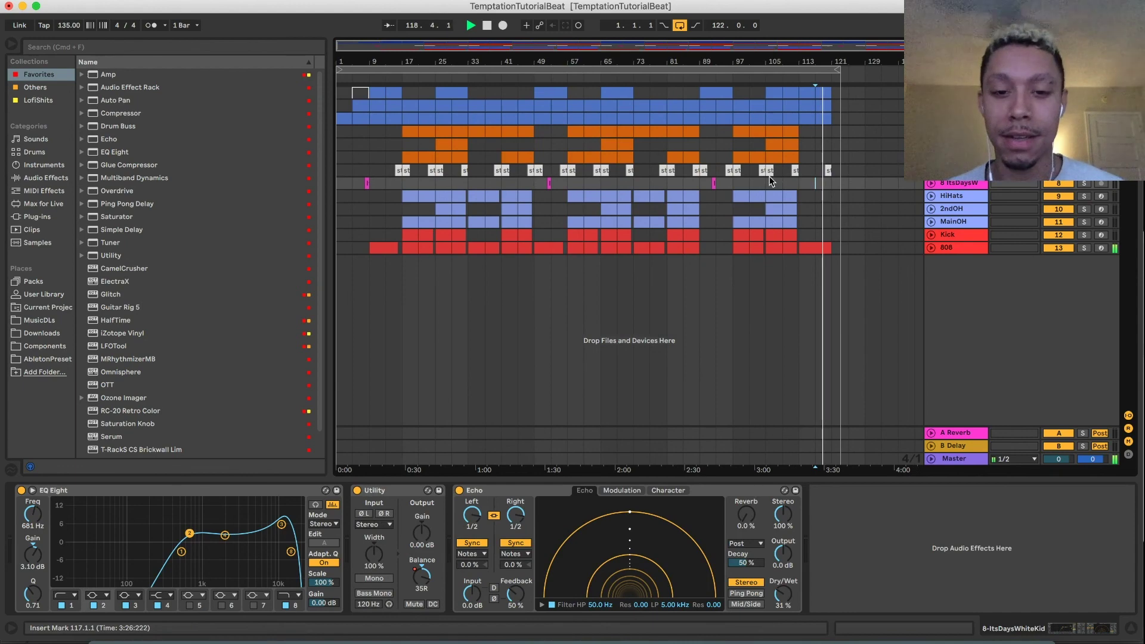
key(space)
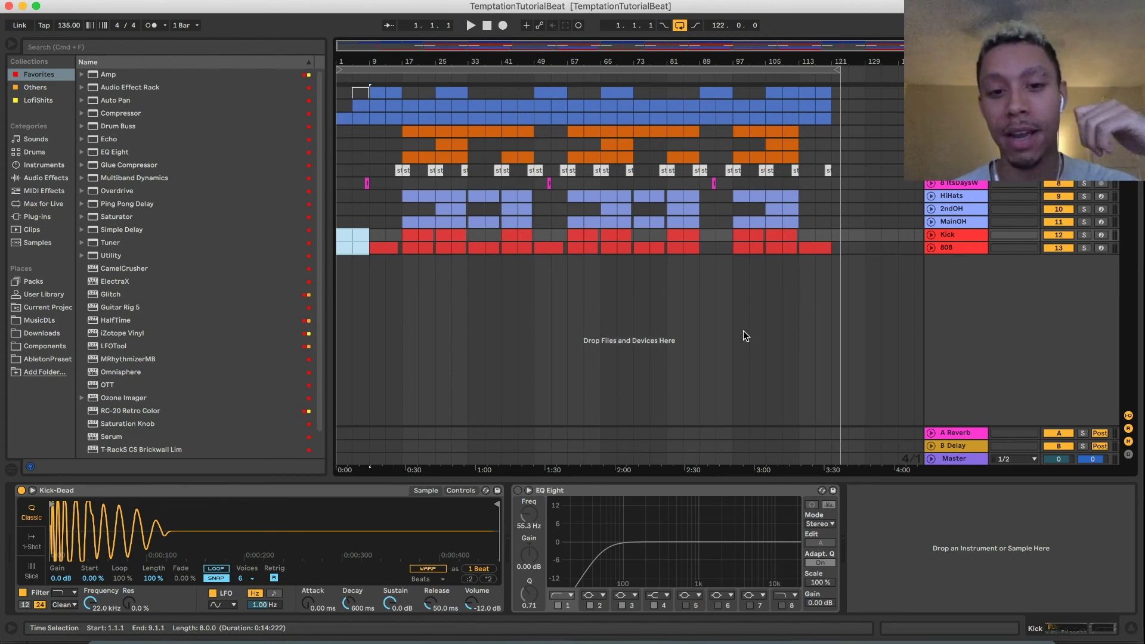
Select the HiHats track to show its devices
click(964, 195)
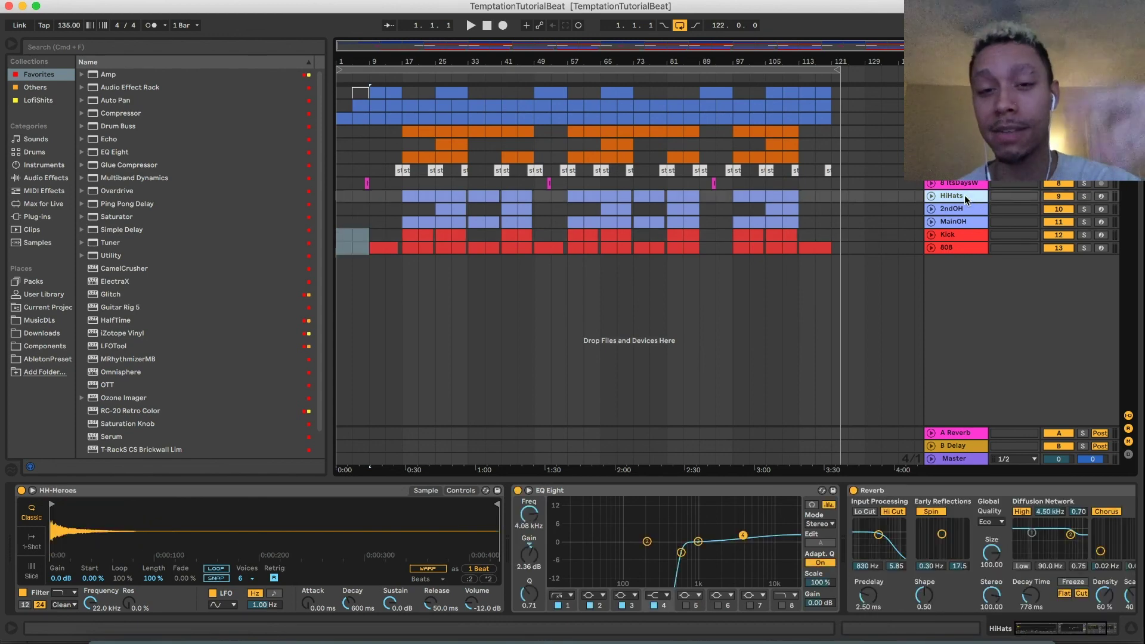